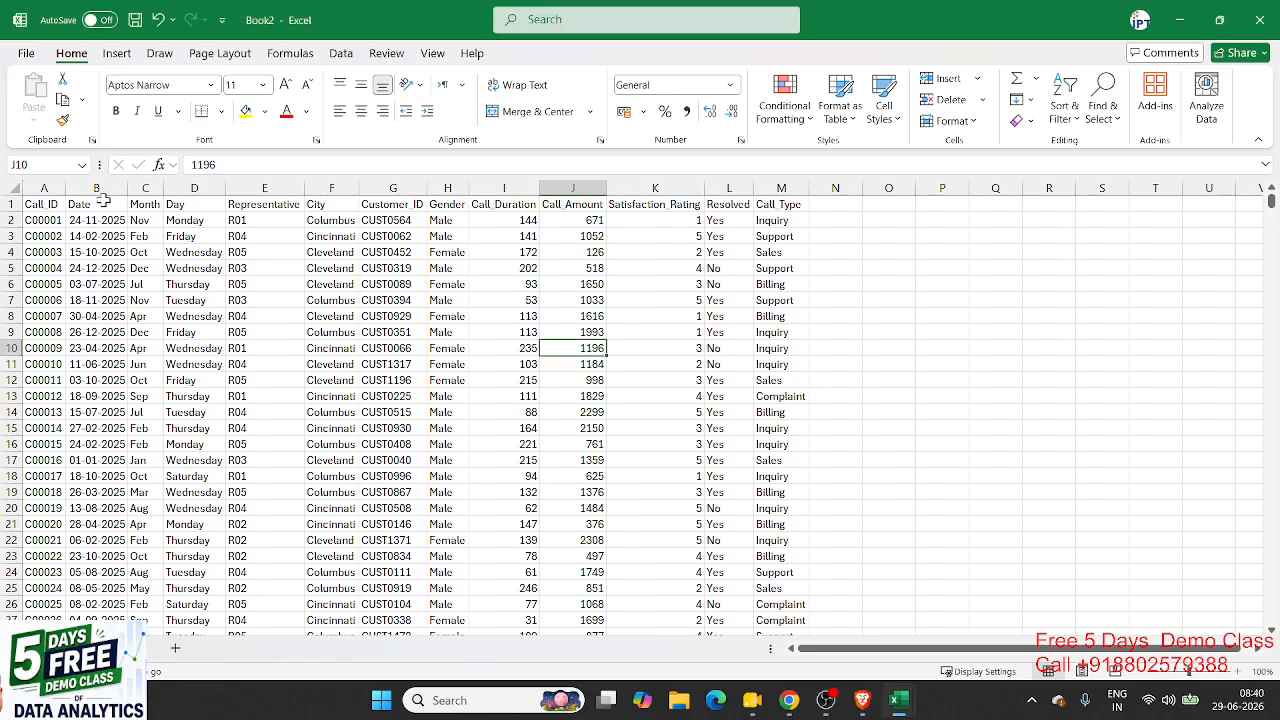
# Step: Examine the Date, Month, Day, Representative and City columns of the call data
pyautogui.click(101, 203)
pyautogui.click(104, 220)
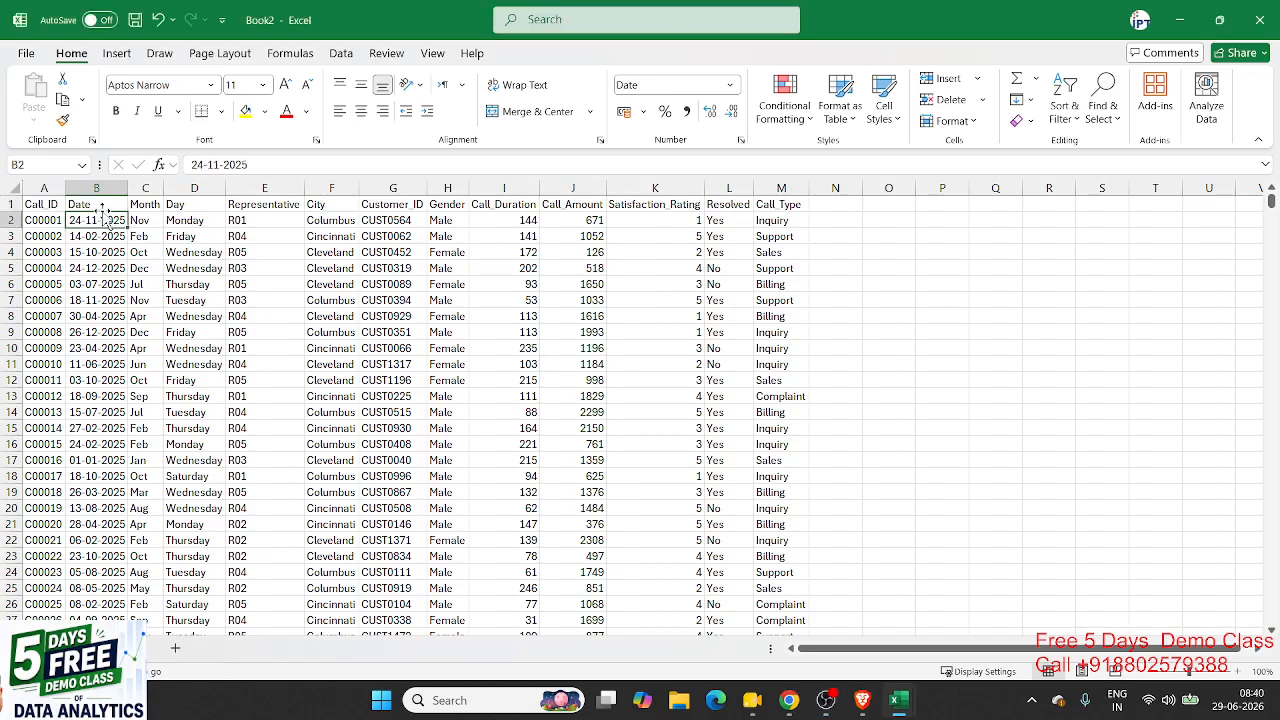
pyautogui.click(102, 205)
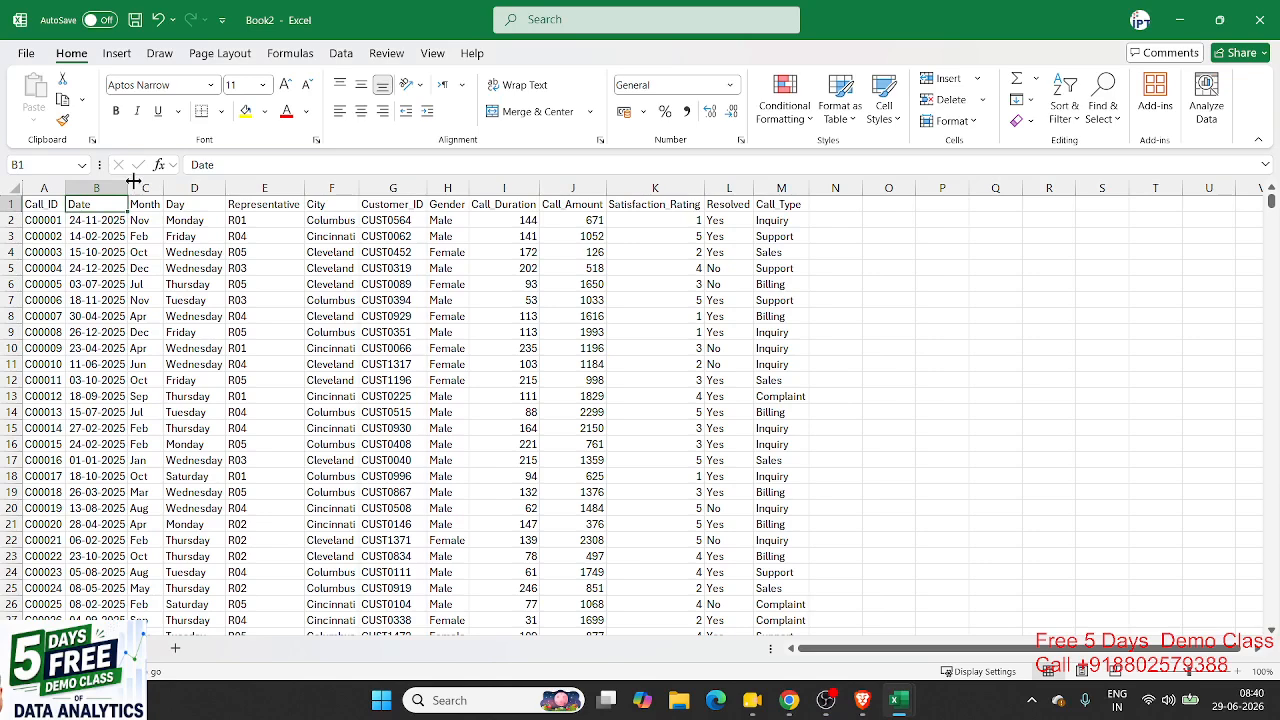
pyautogui.click(143, 184)
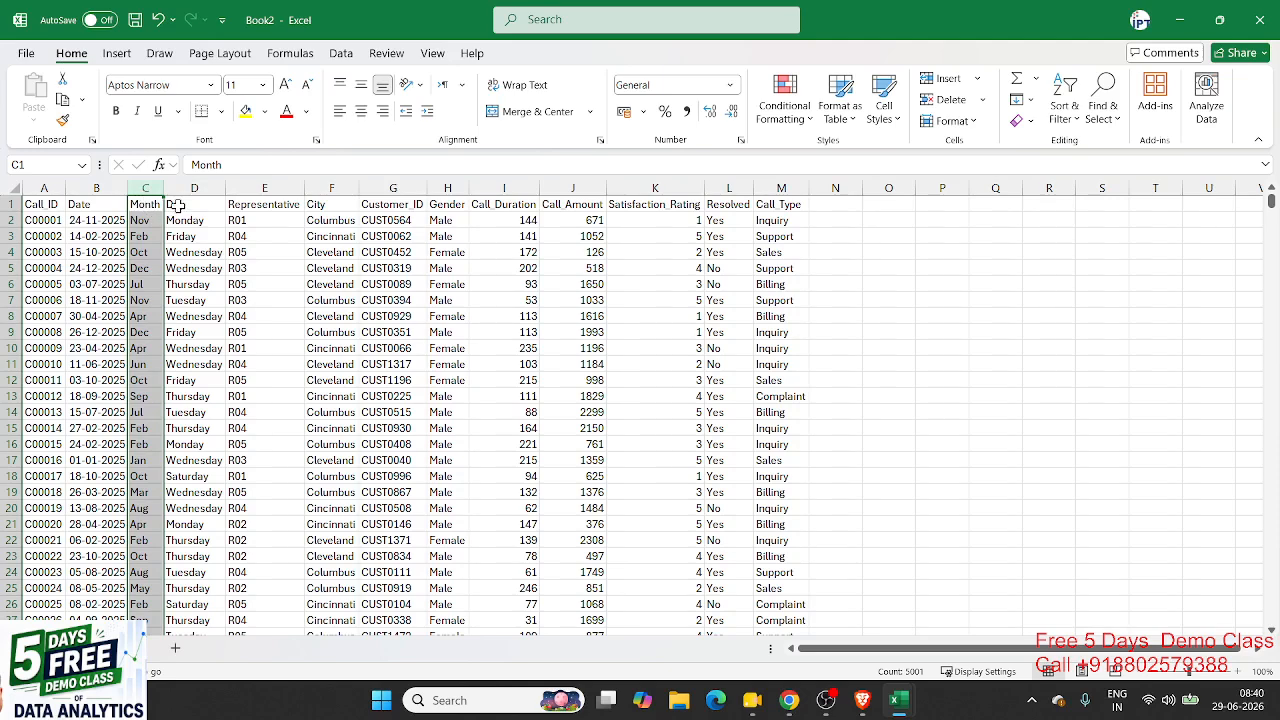
pyautogui.click(176, 204)
pyautogui.moveTo(145, 188); pyautogui.dragTo(190, 190)
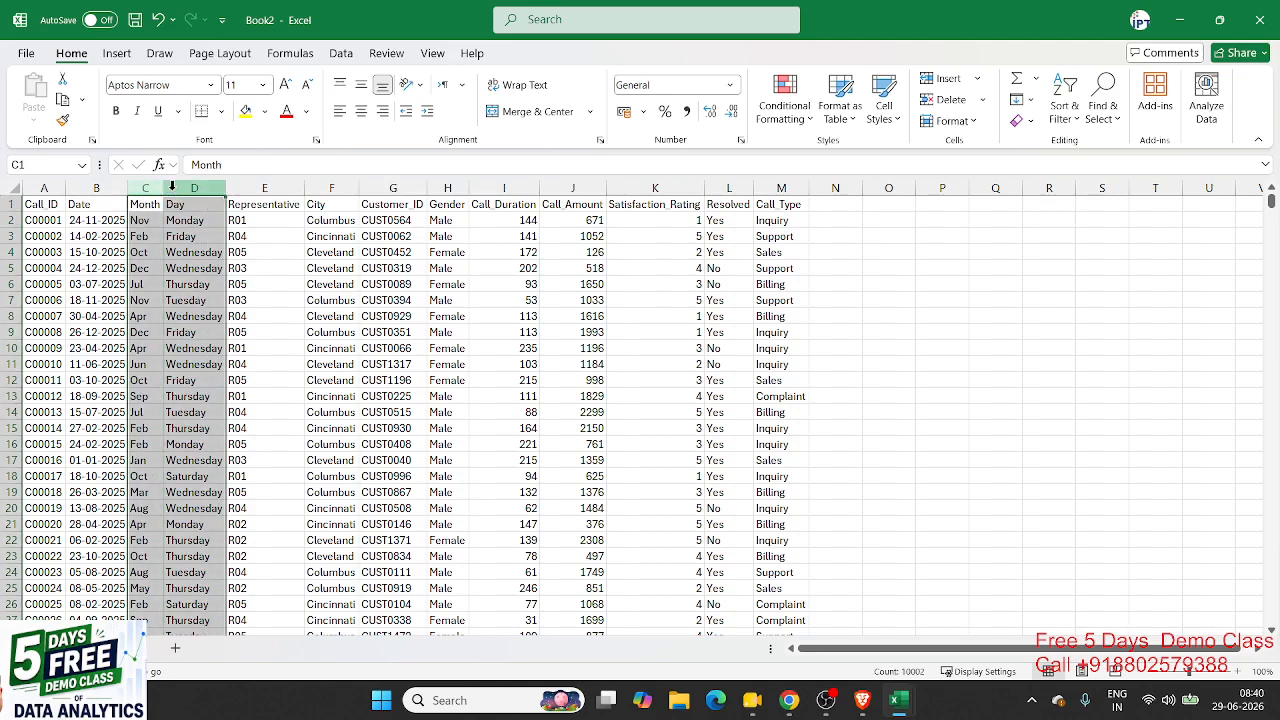
pyautogui.click(190, 236)
pyautogui.click(256, 208)
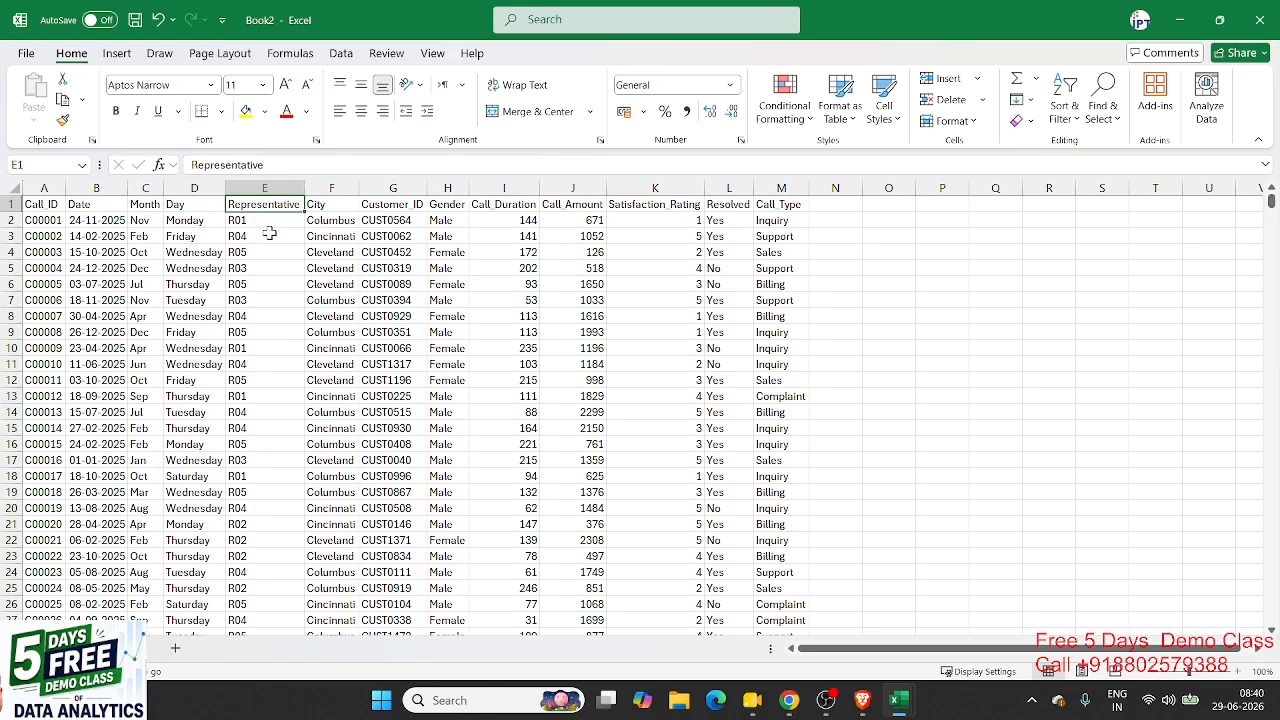
pyautogui.click(266, 222)
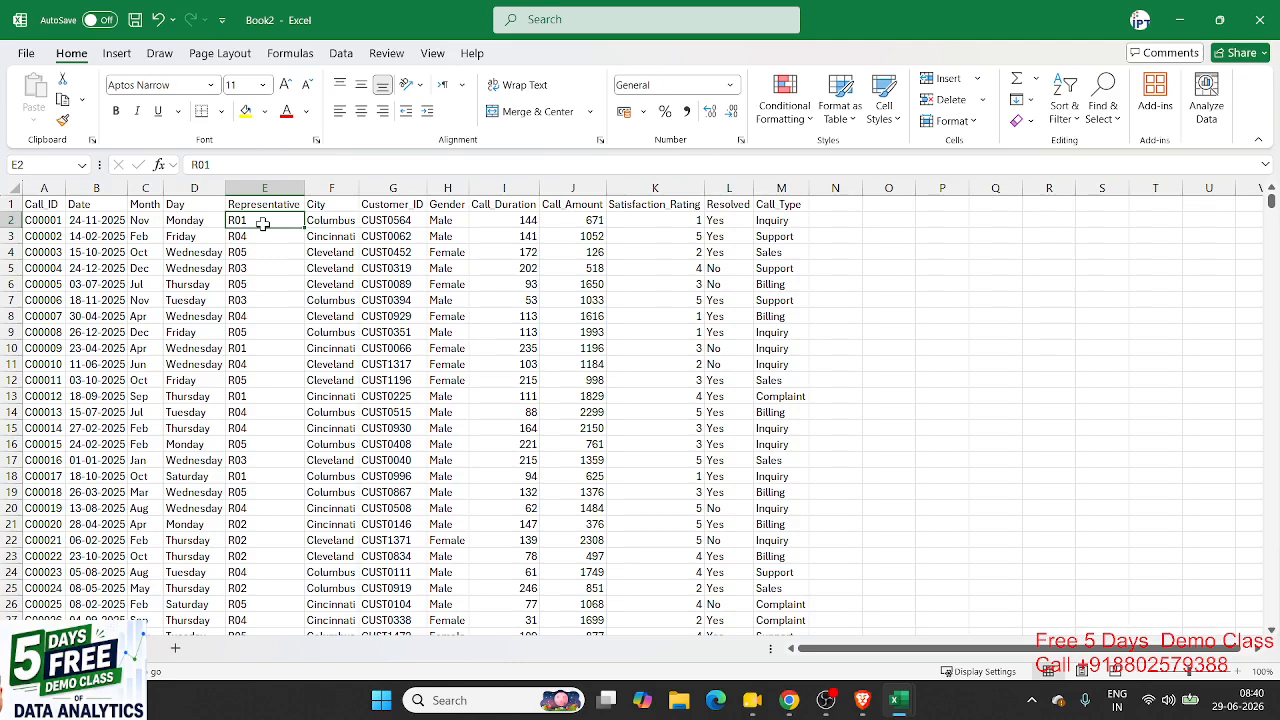
pyautogui.click(335, 222)
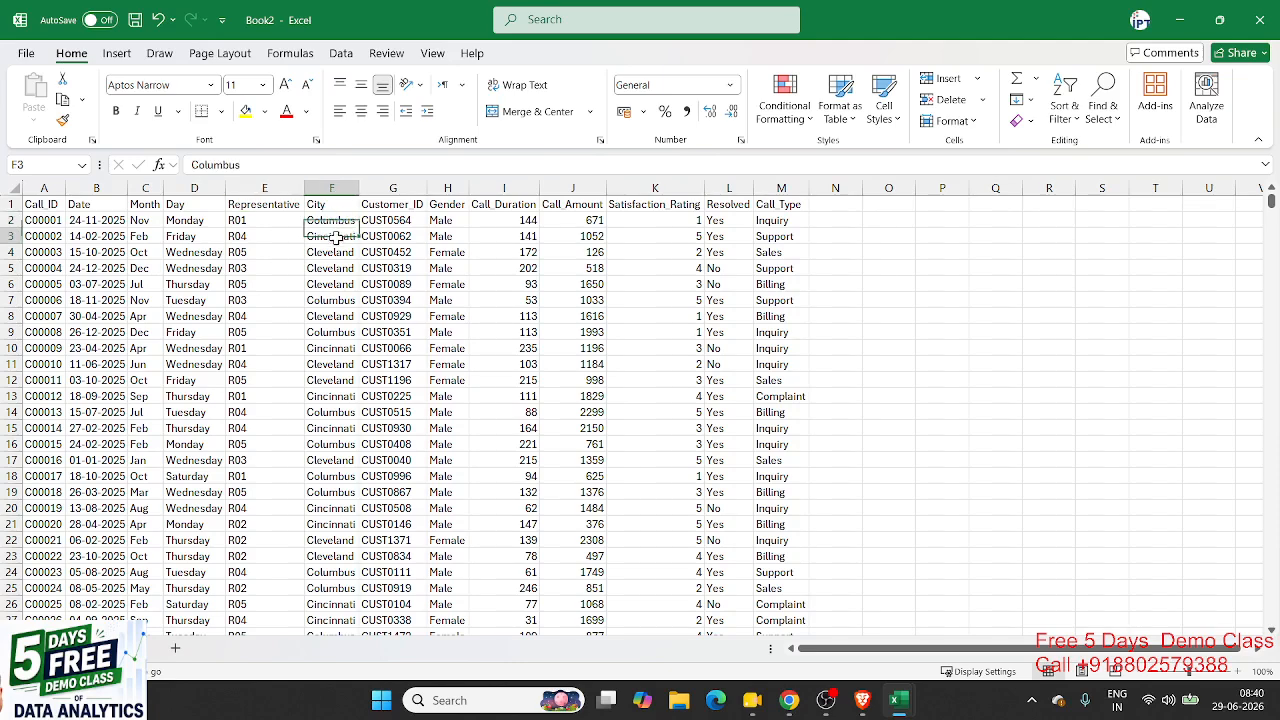
pyautogui.click(322, 285)
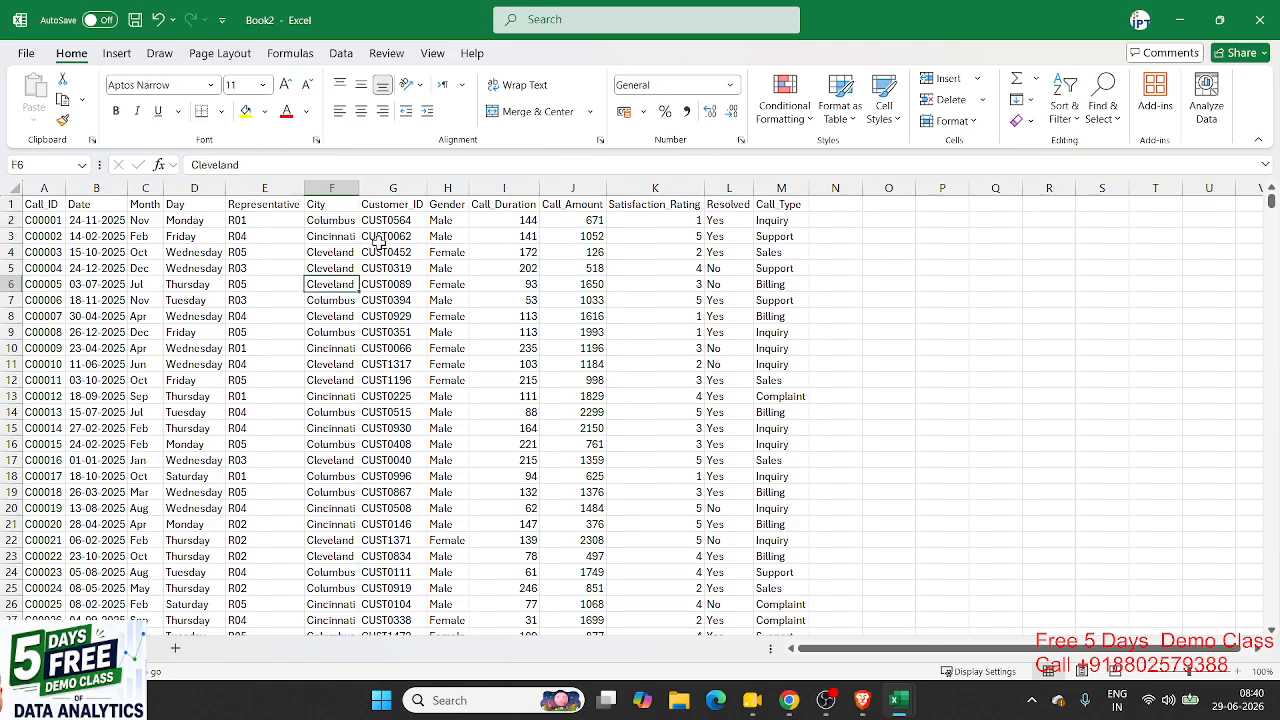
# Step: Examine the first record's fields from Customer_ID through Gender, Call_Duration, Call_Amount, Satisfaction_Rating and Resolved to Call_Type
pyautogui.click(384, 220)
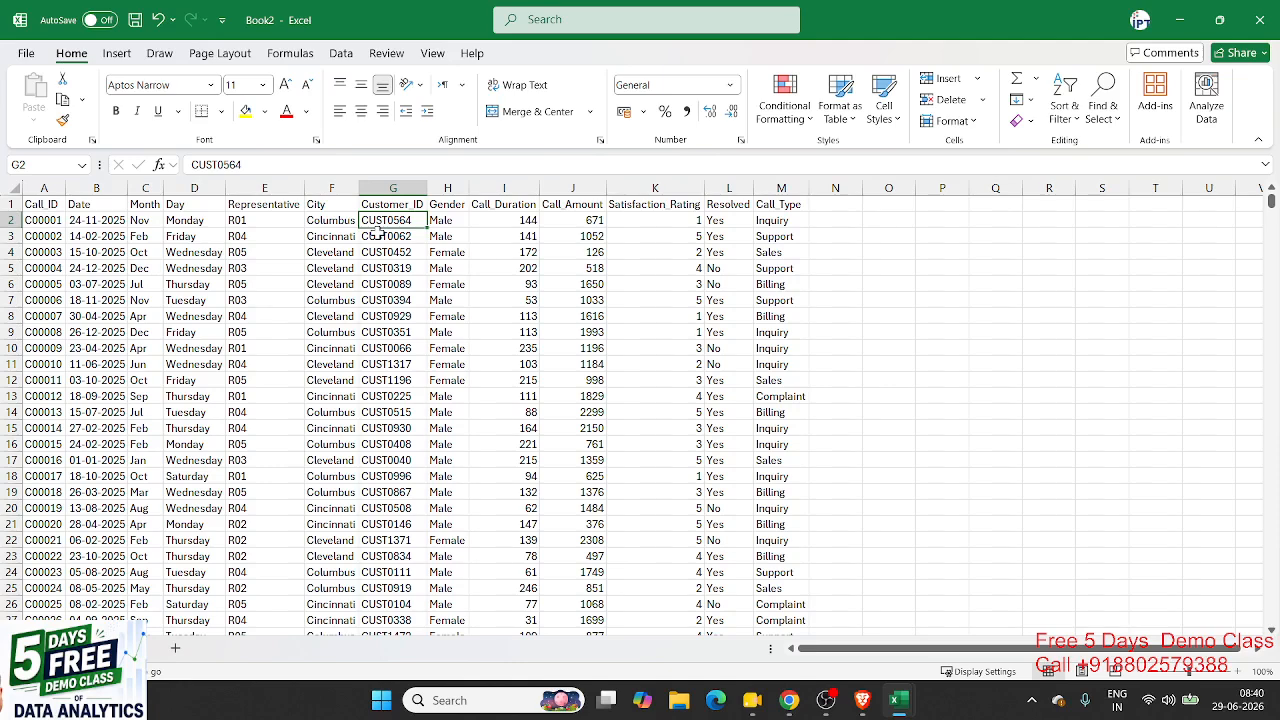
pyautogui.press('Right')
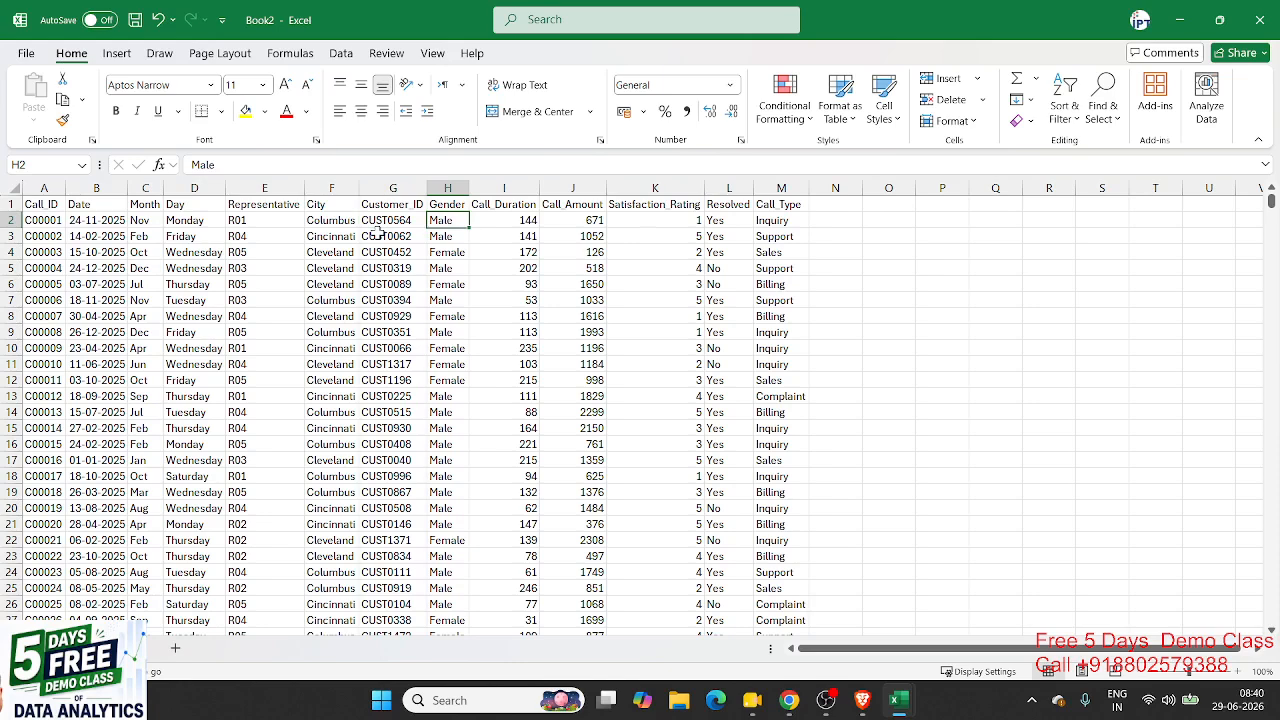
pyautogui.press('Right')
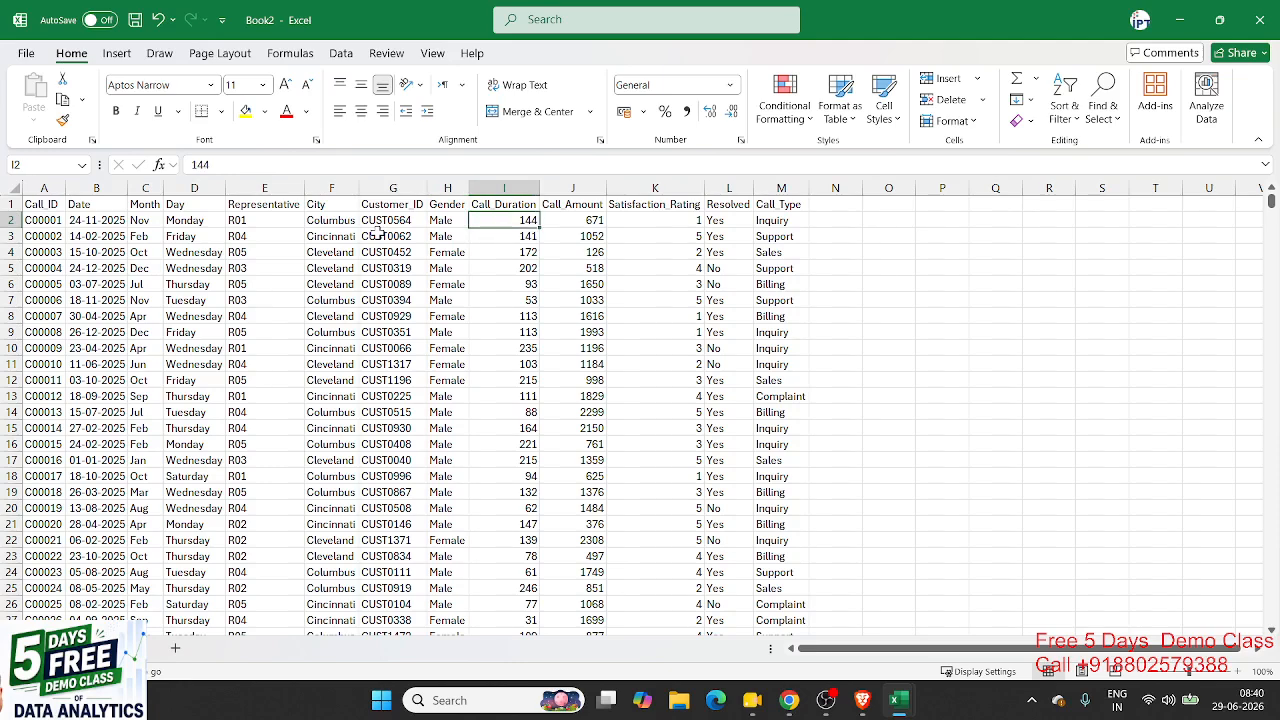
pyautogui.press('Right')
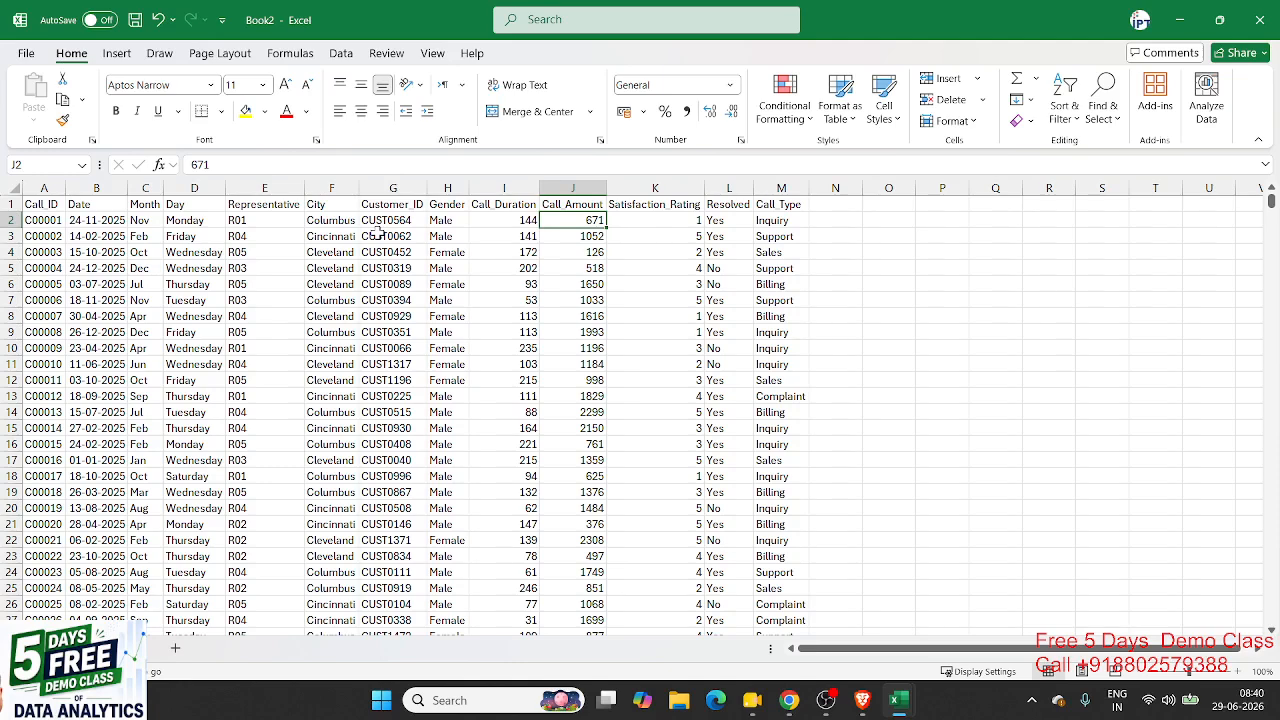
pyautogui.press('Right')
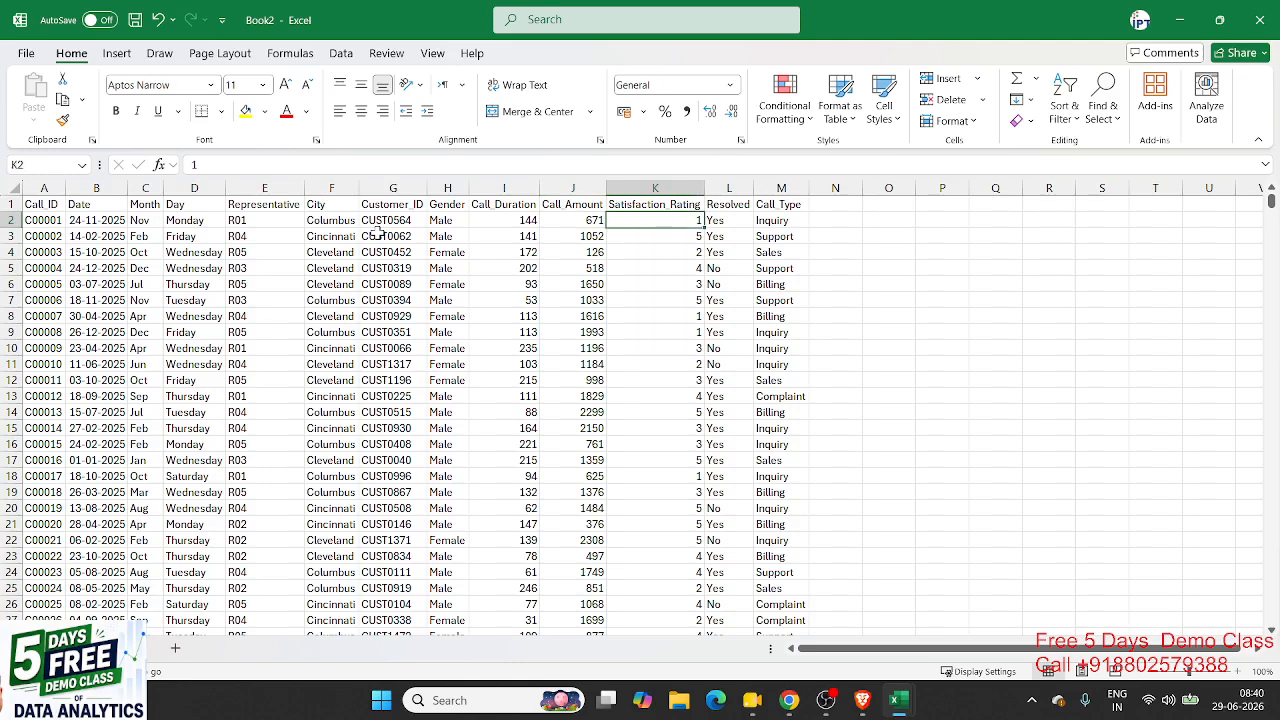
pyautogui.press('Right')
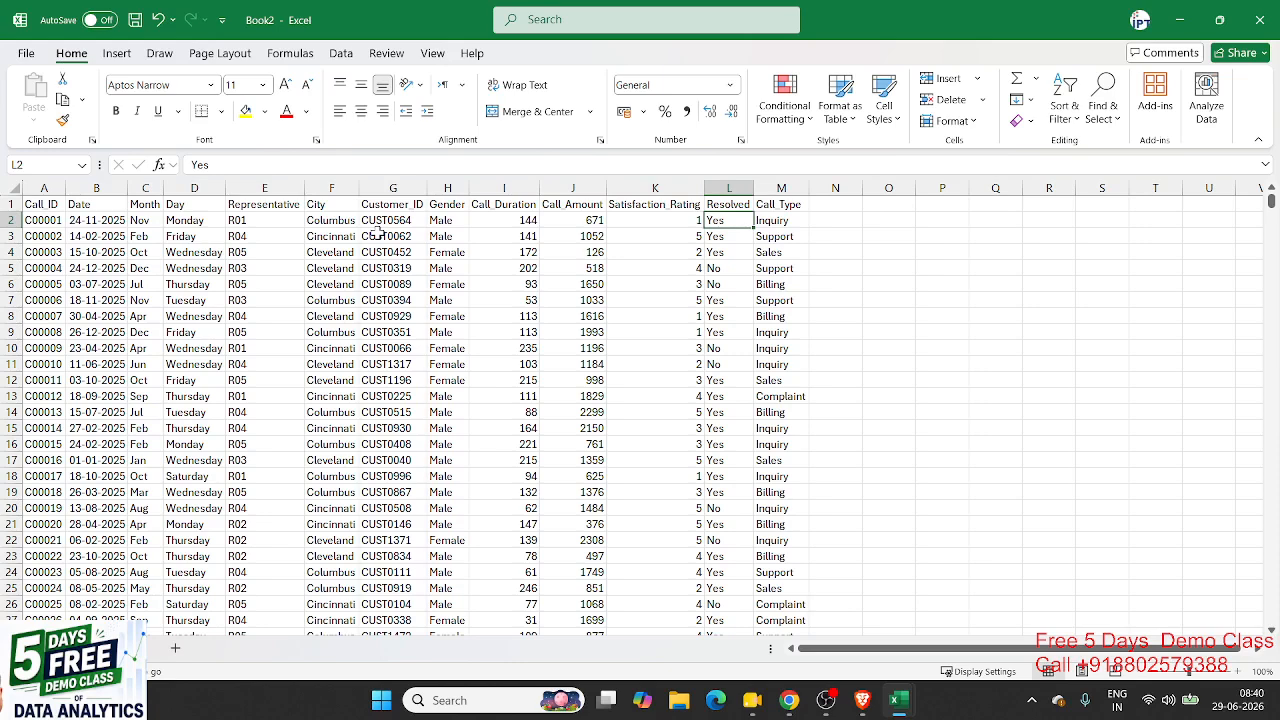
pyautogui.press('Right')
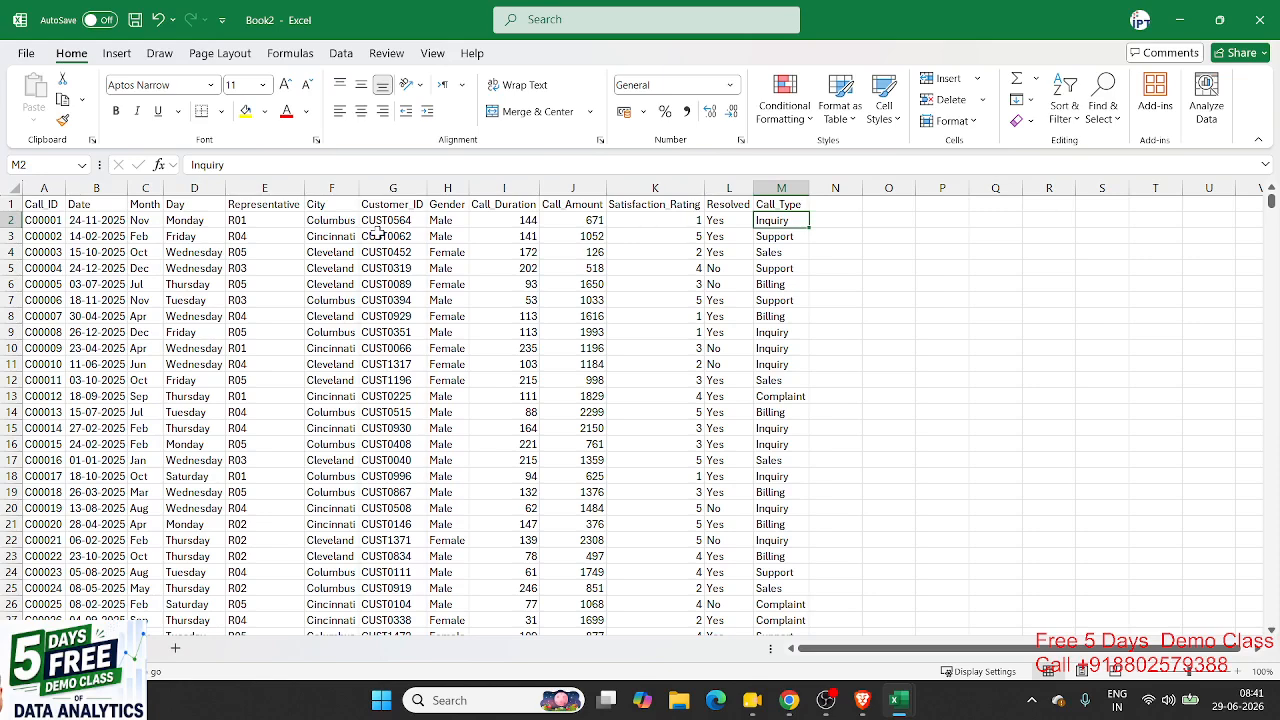
# Step: Add a new worksheet after the data sheet and name it Support
pyautogui.click(182, 650)
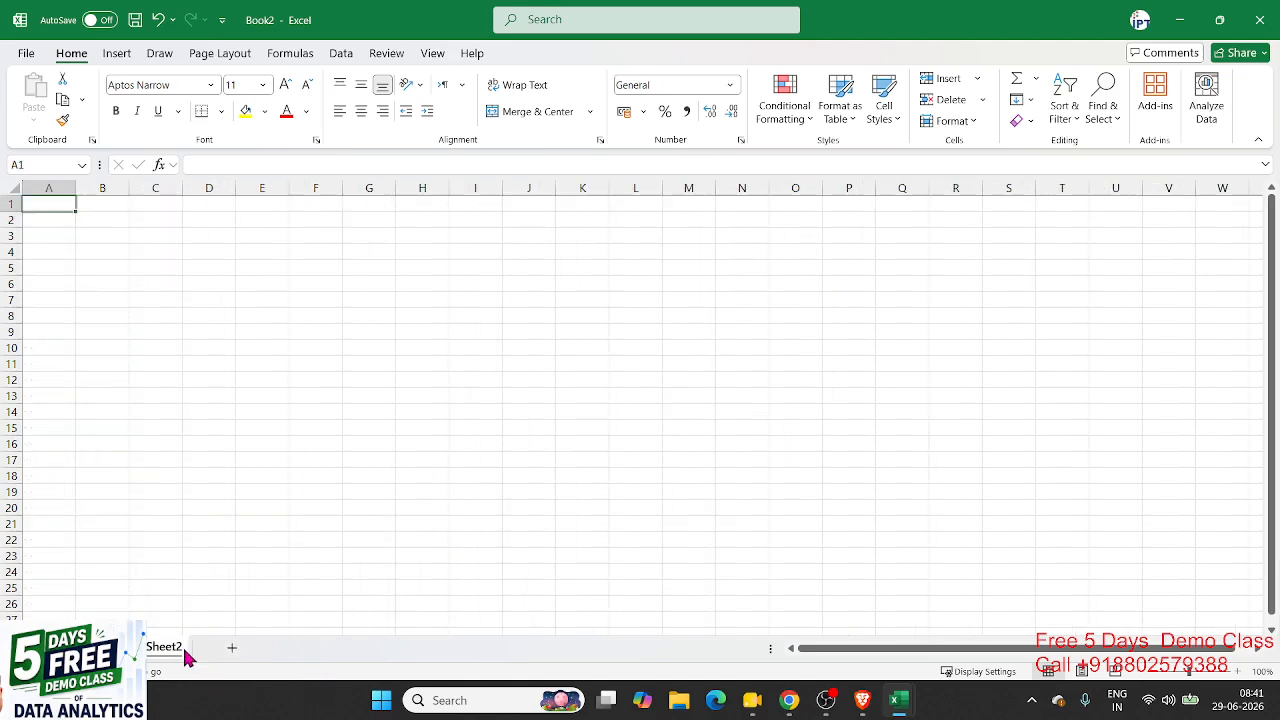
pyautogui.doubleClick(183, 652)
pyautogui.write('S')
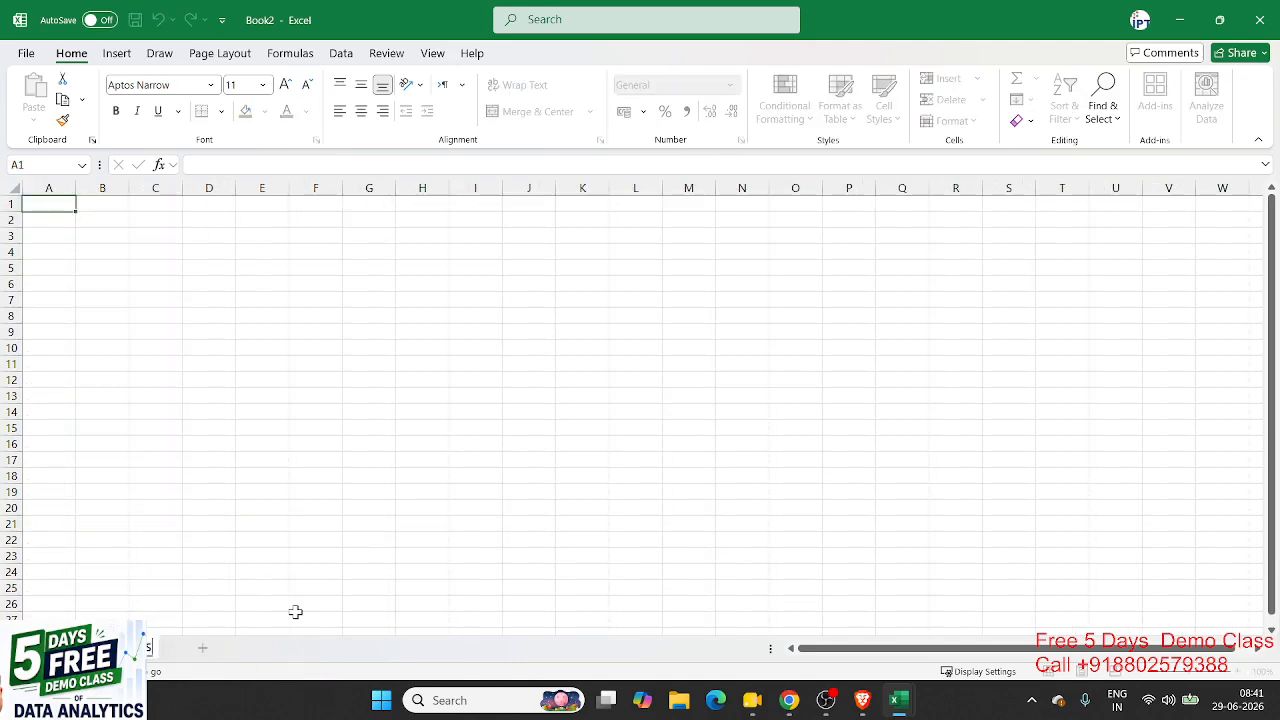
pyautogui.write('upport')
pyautogui.click(295, 616)
# Step: Add another worksheet after Support and name it Report
pyautogui.click(247, 650)
pyautogui.doubleClick(247, 648)
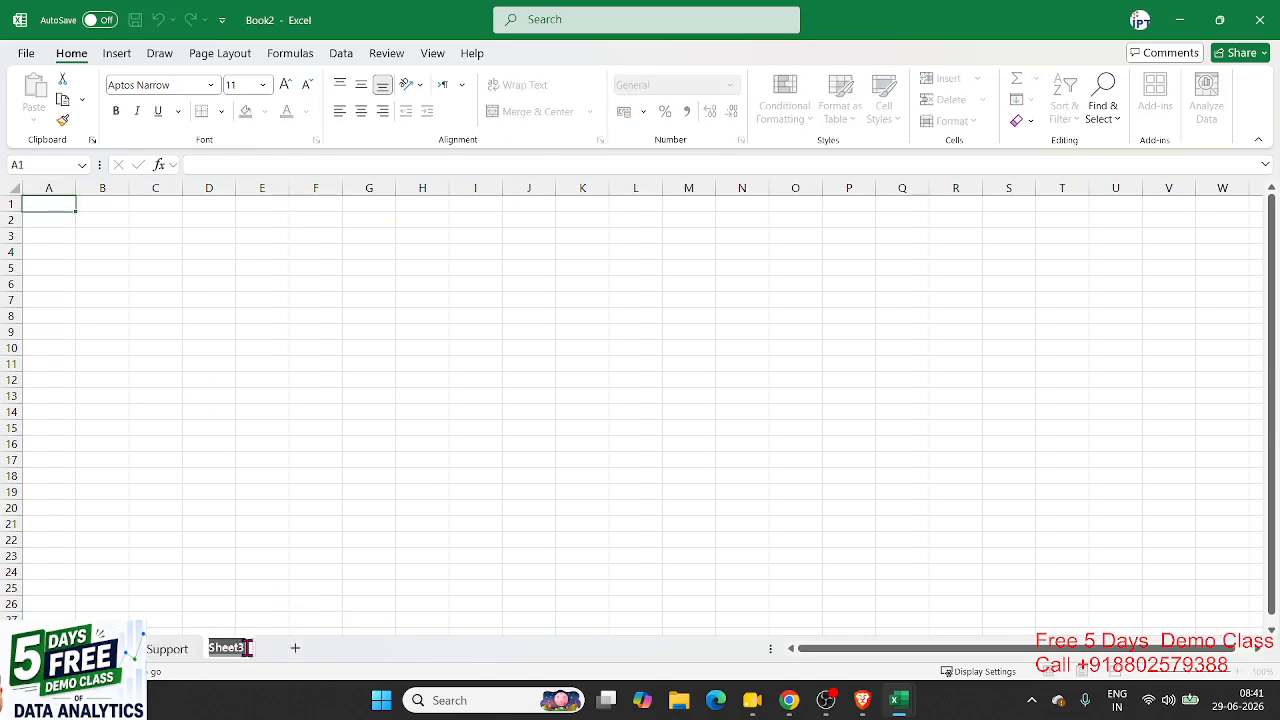
pyautogui.write('Report')
pyautogui.press('Return')
pyautogui.click(356, 509)
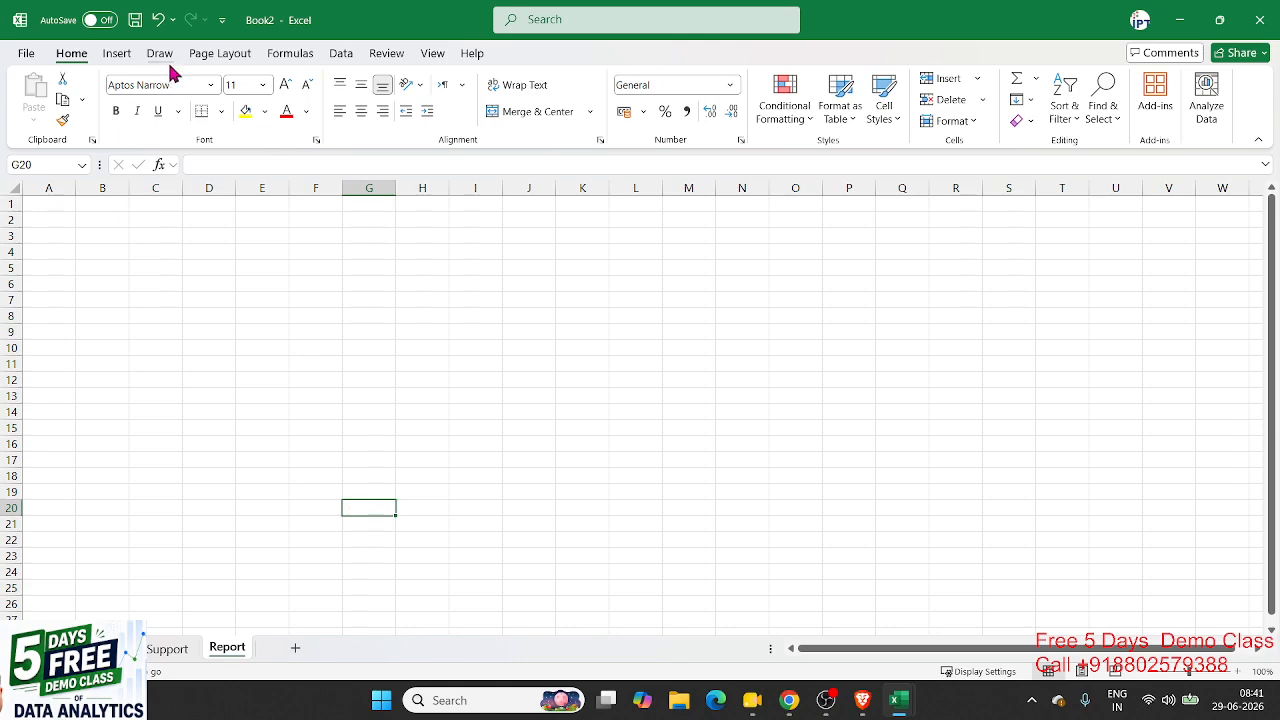
# Step: Hide the gridlines on the Report sheet
pyautogui.click(238, 56)
pyautogui.moveTo(103, 257); pyautogui.dragTo(680, 530)
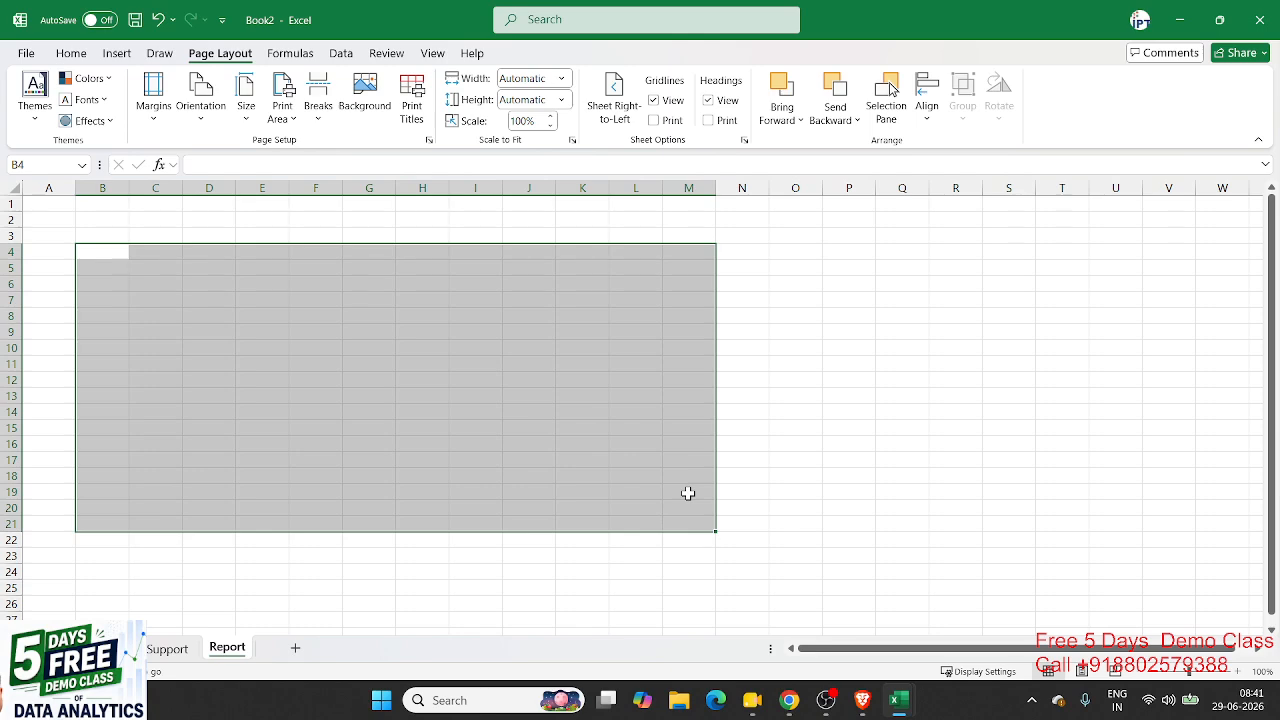
pyautogui.click(468, 334)
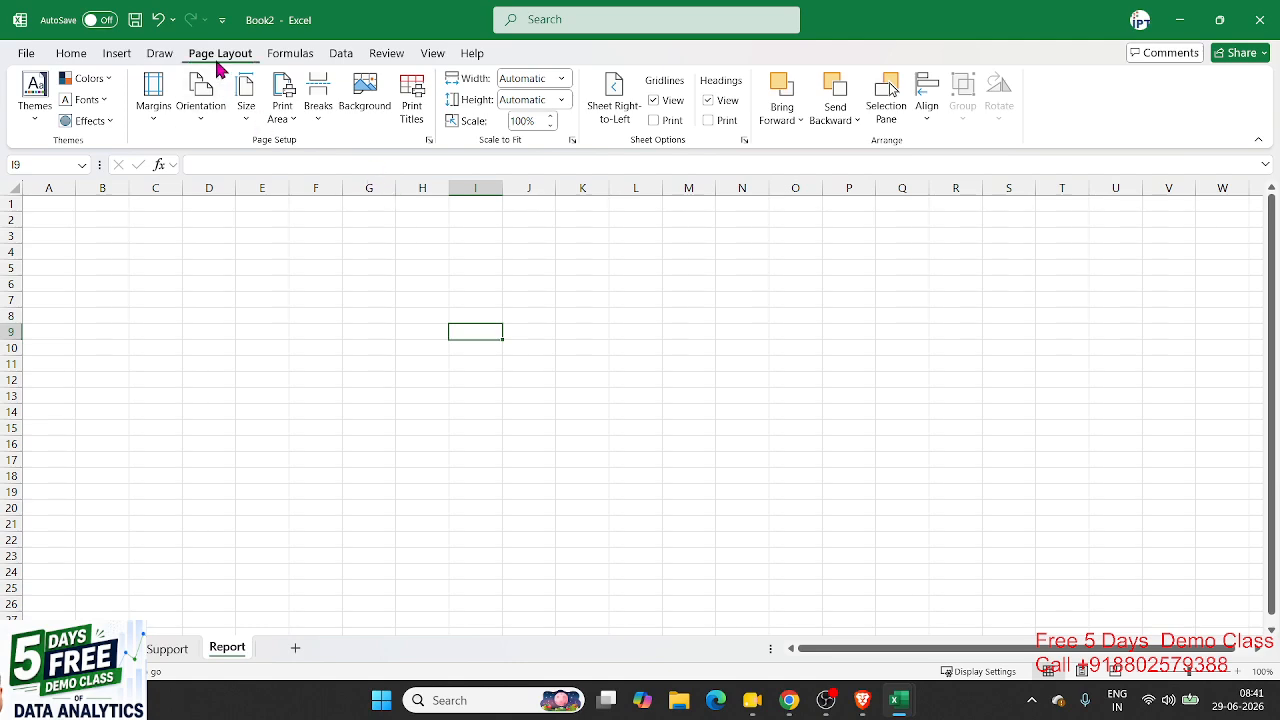
pyautogui.click(655, 101)
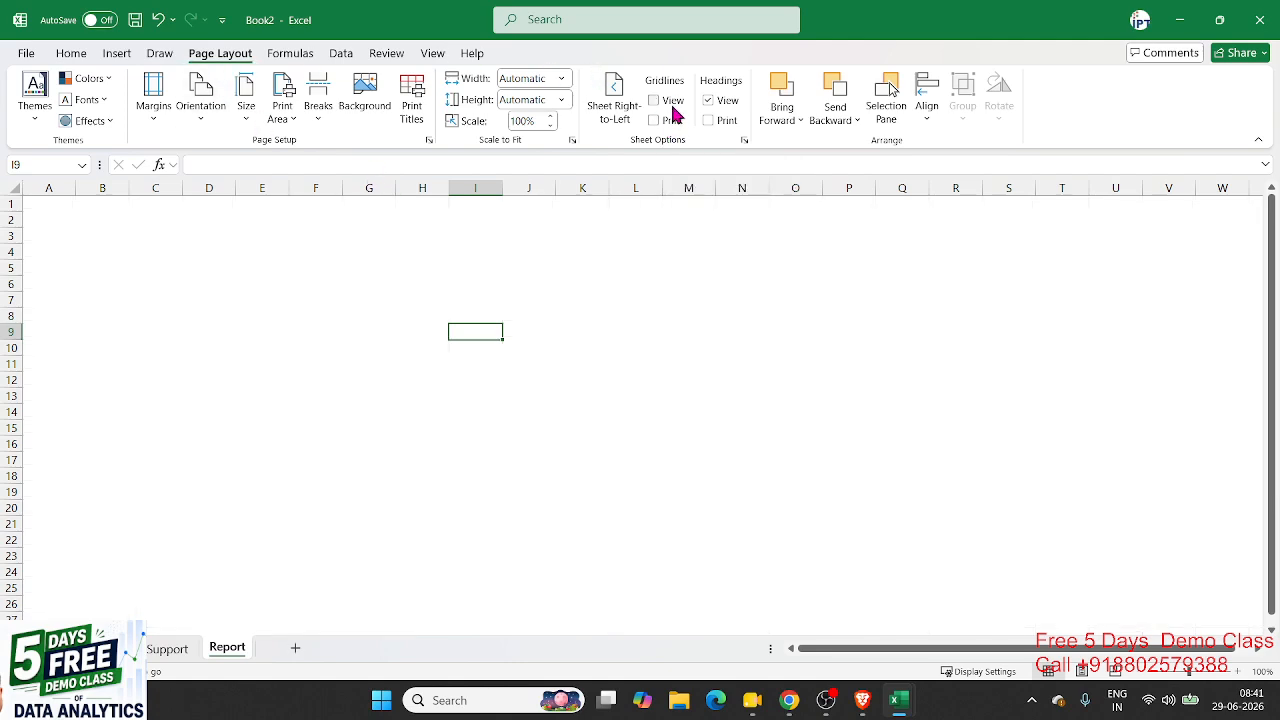
pyautogui.click(673, 104)
pyautogui.click(673, 104)
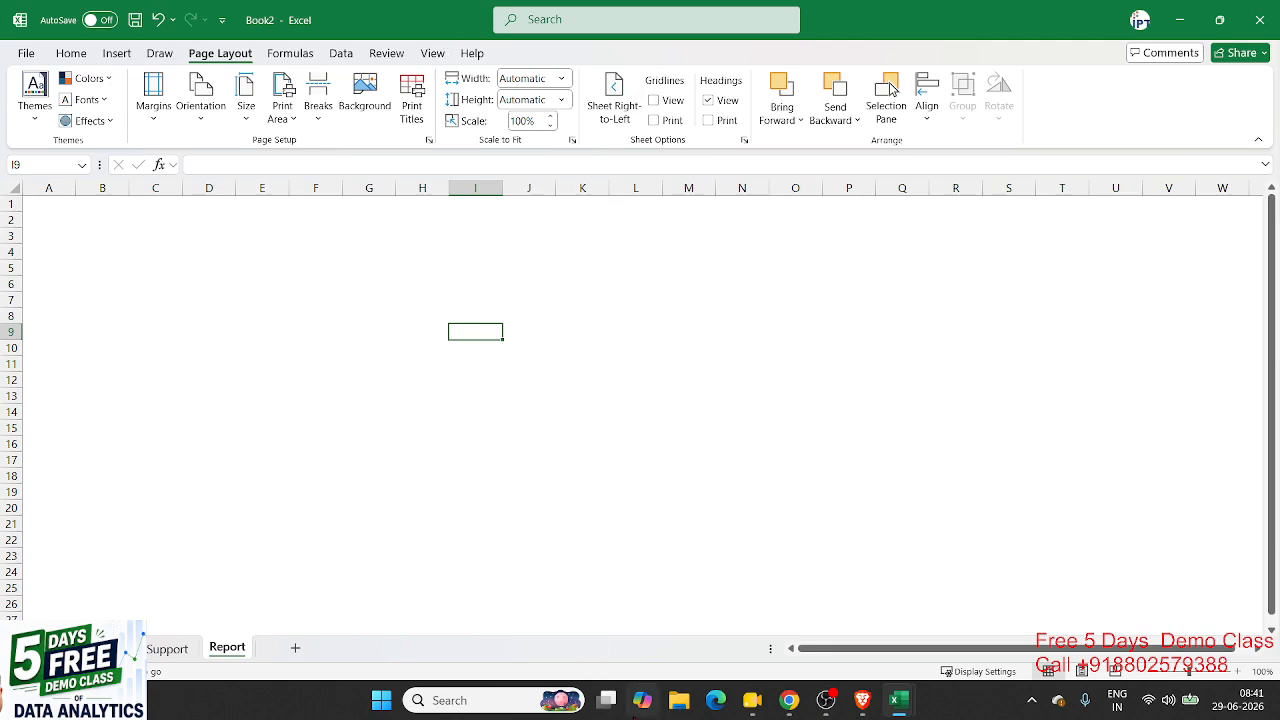
# Step: Fill the Report sheet's range from A1 across to column W, down to about row 49, with light grey
pyautogui.click(42, 220)
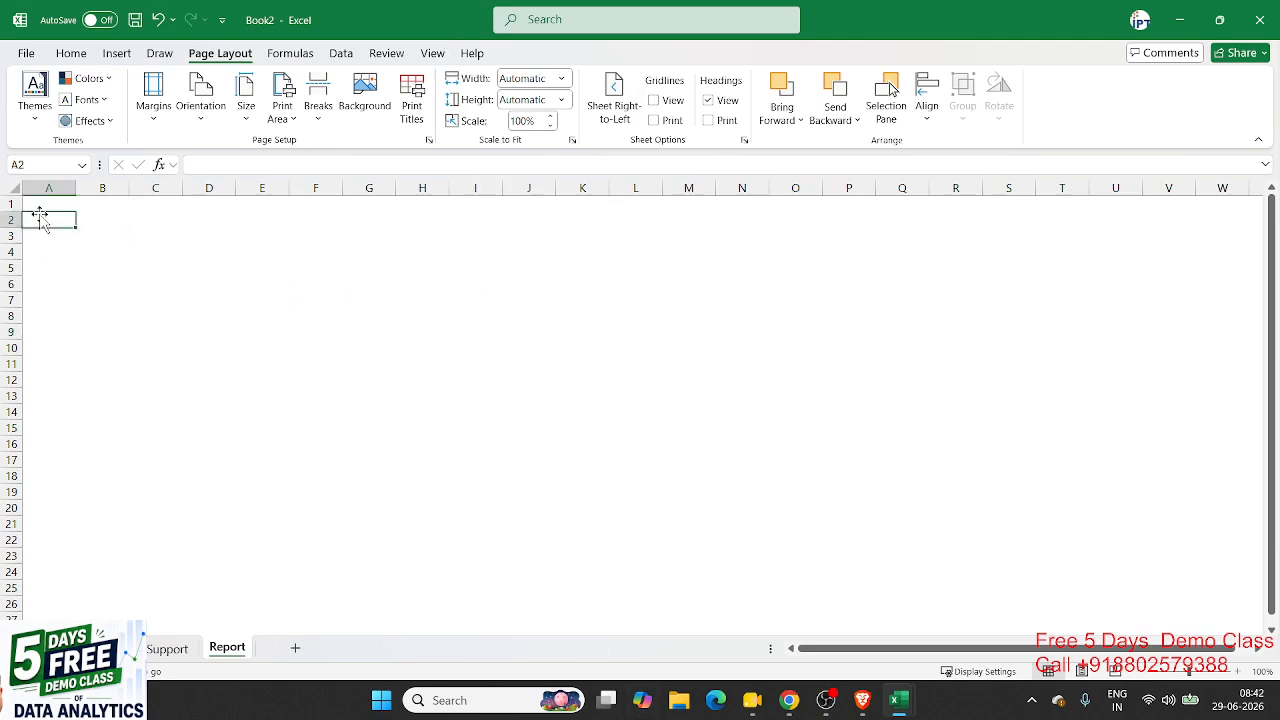
pyautogui.moveTo(46, 206); pyautogui.dragTo(1251, 471)
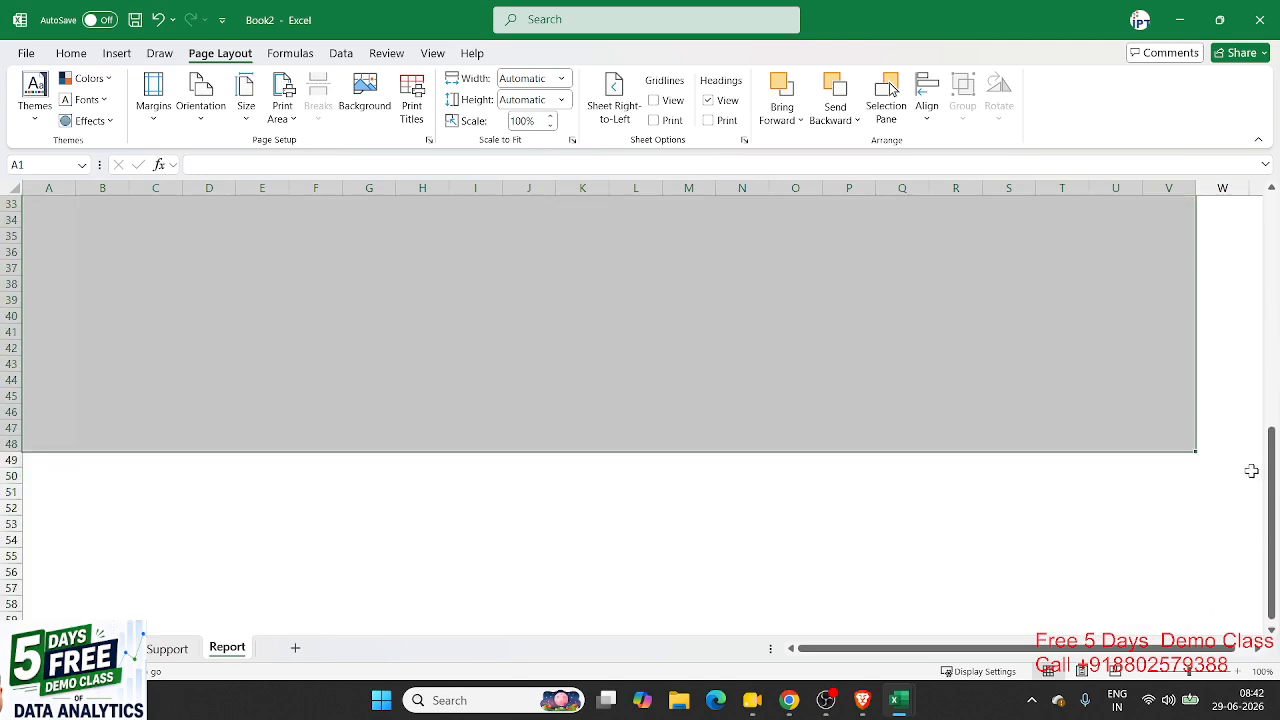
pyautogui.keyDown('shift'); pyautogui.click(1242, 458); pyautogui.keyUp('shift')
pyautogui.scroll(10, 1200, 477)
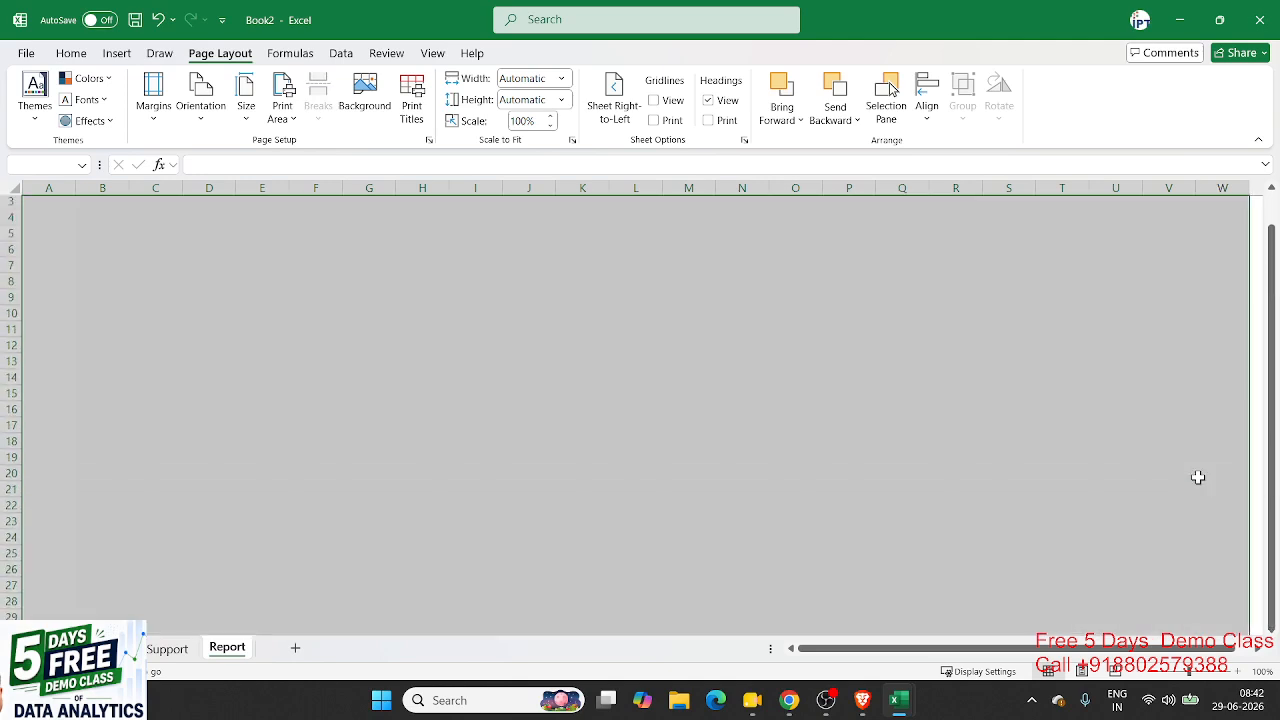
pyautogui.scroll(1, 1198, 477)
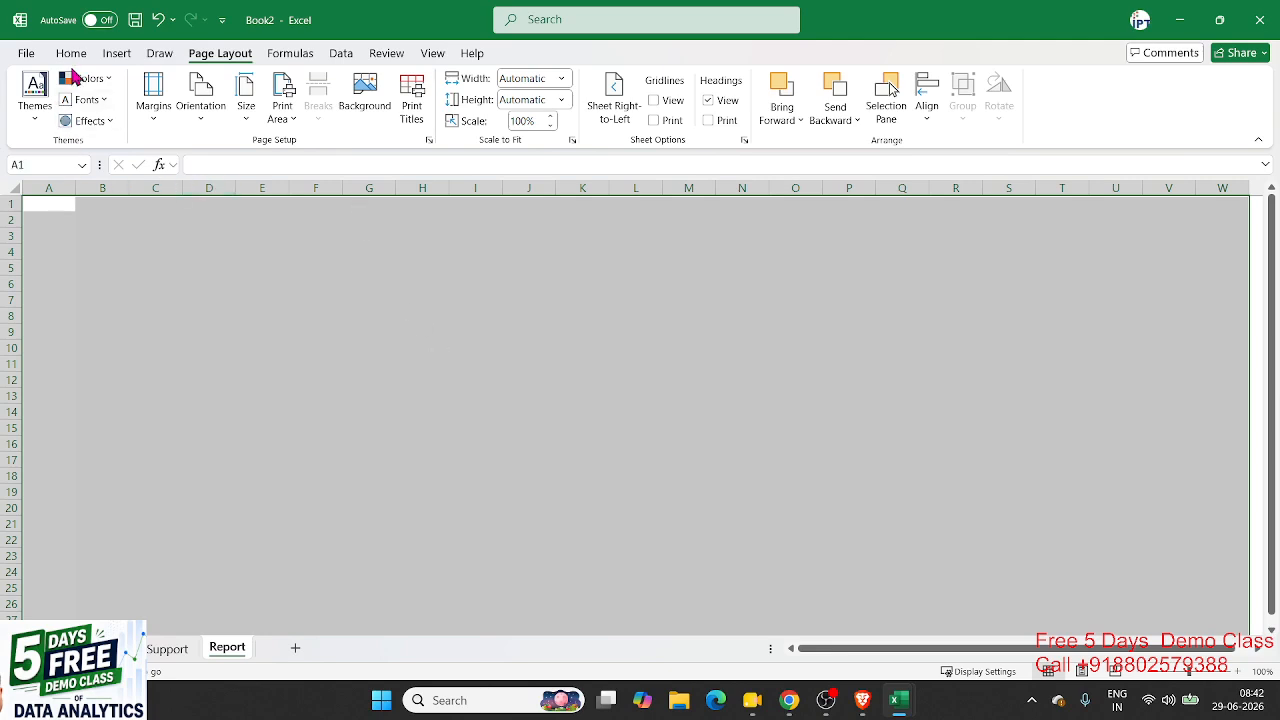
pyautogui.click(71, 53)
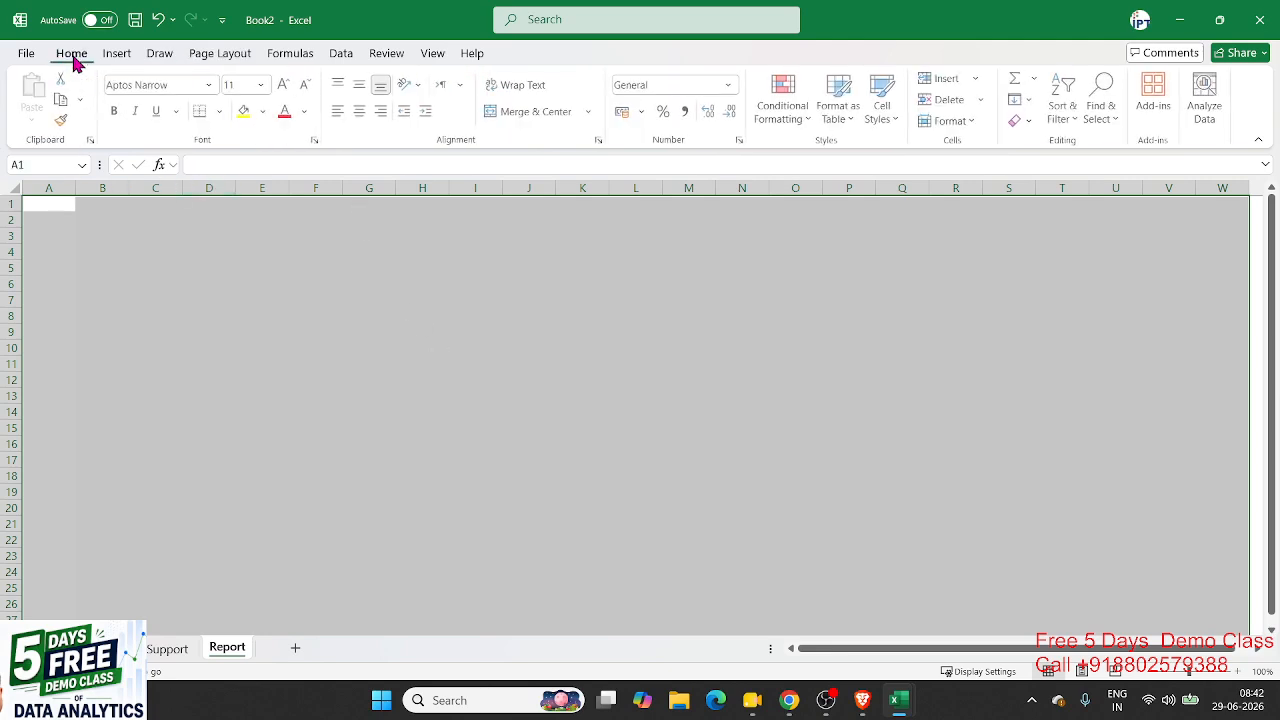
pyautogui.click(266, 112)
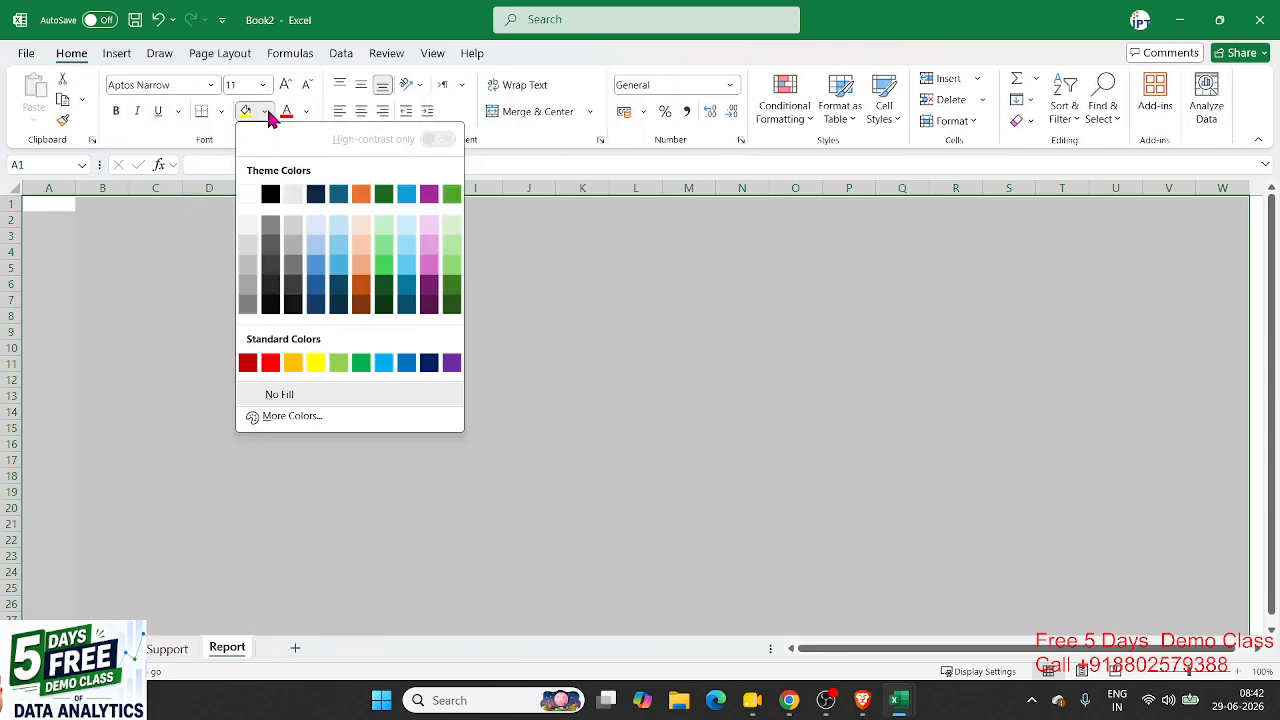
pyautogui.click(251, 249)
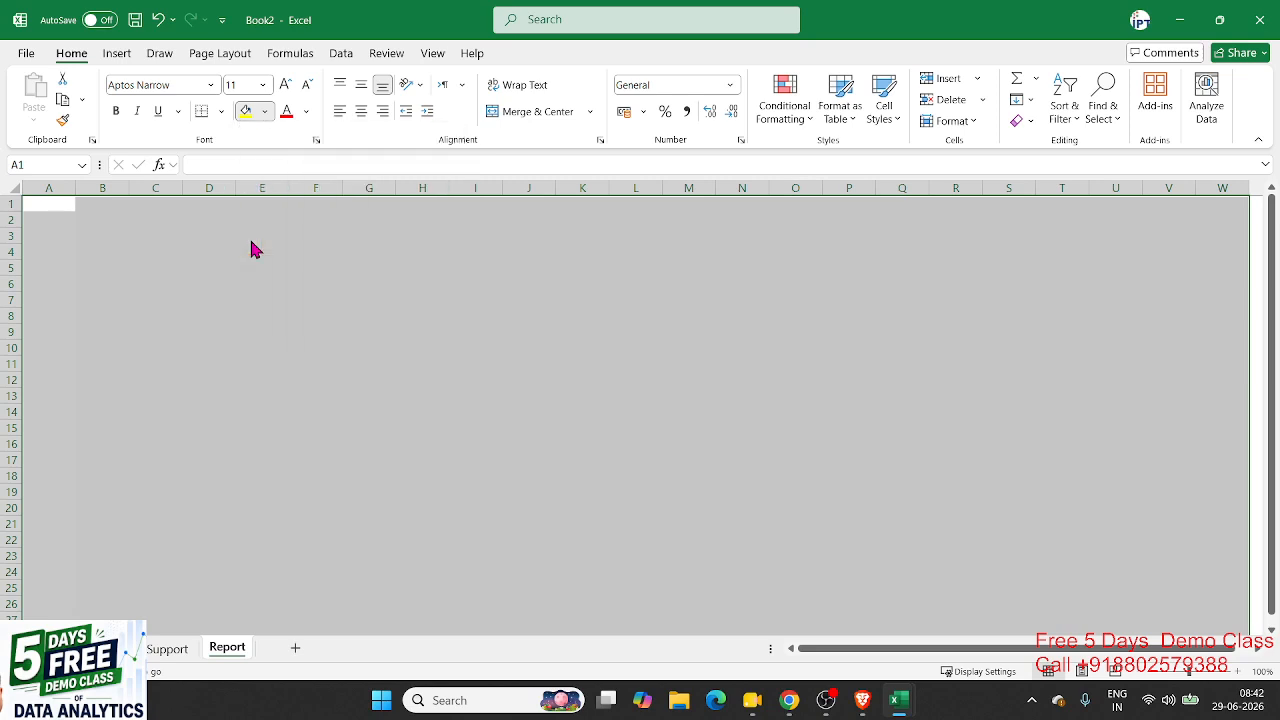
pyautogui.click(206, 252)
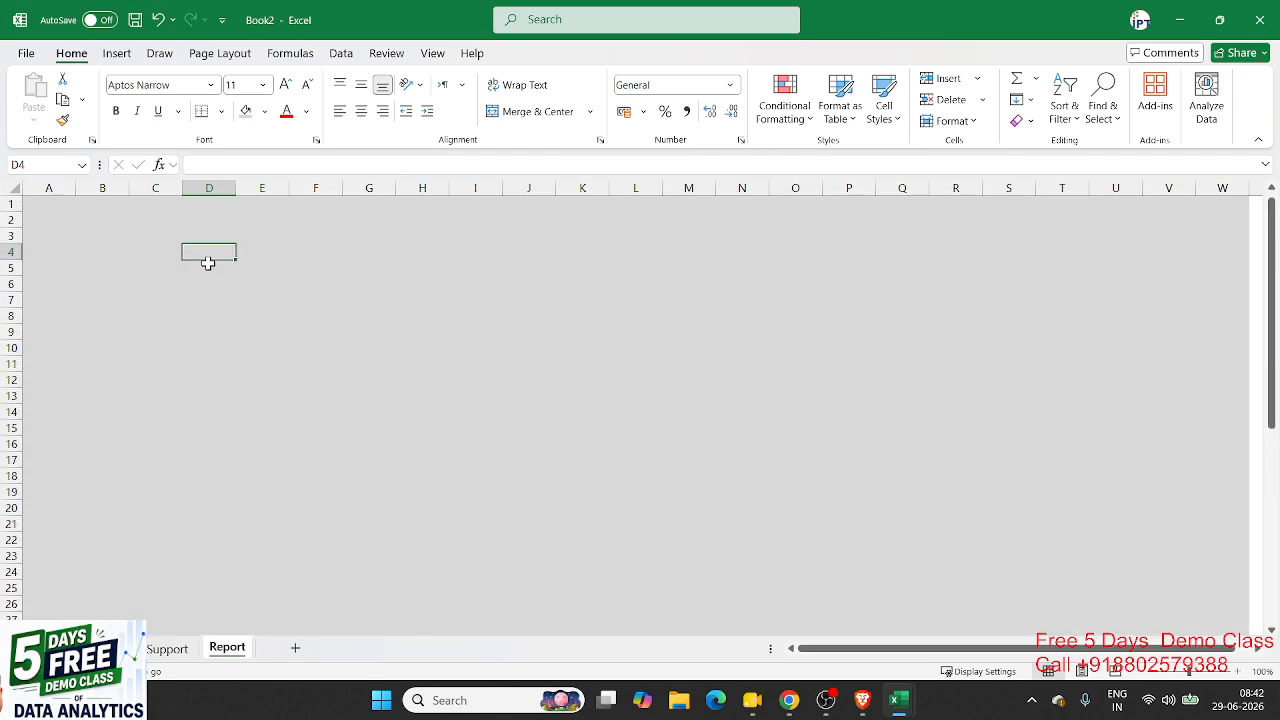
# Step: Merge and center cells A1:K3 on the Report sheet and enter the title Call Center Report -2026
pyautogui.moveTo(33, 207); pyautogui.dragTo(607, 240)
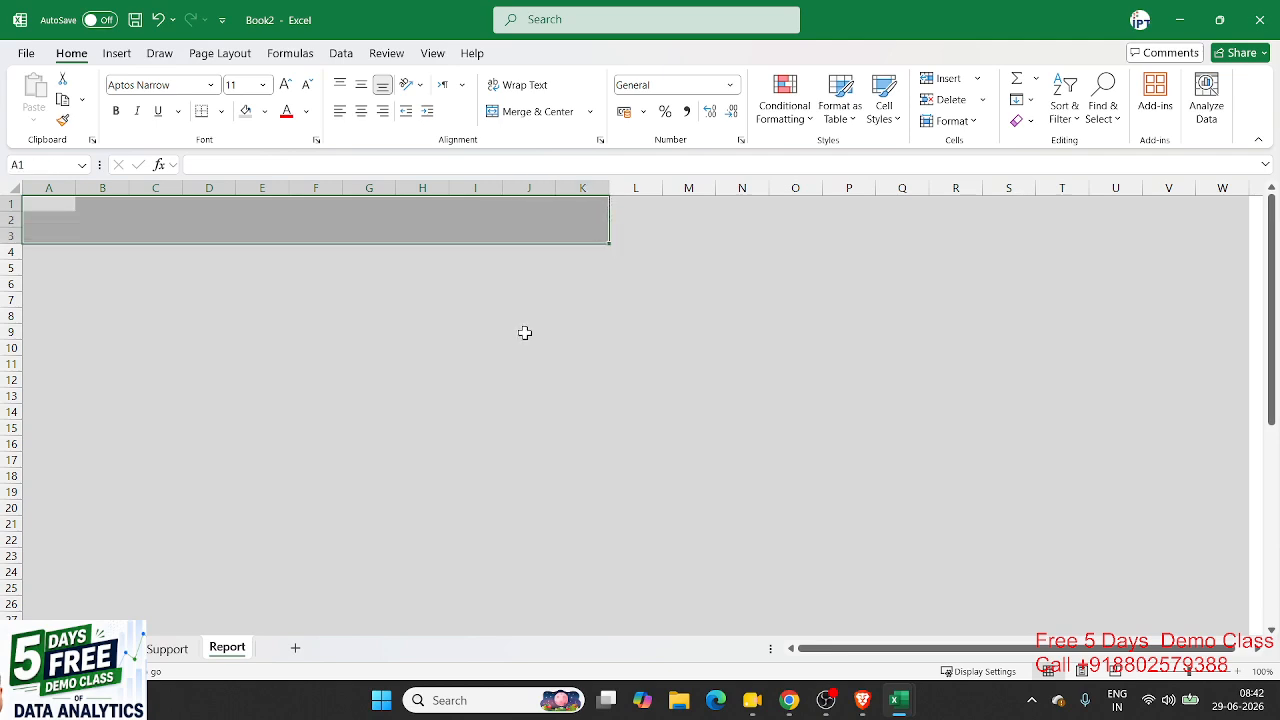
pyautogui.click(529, 112)
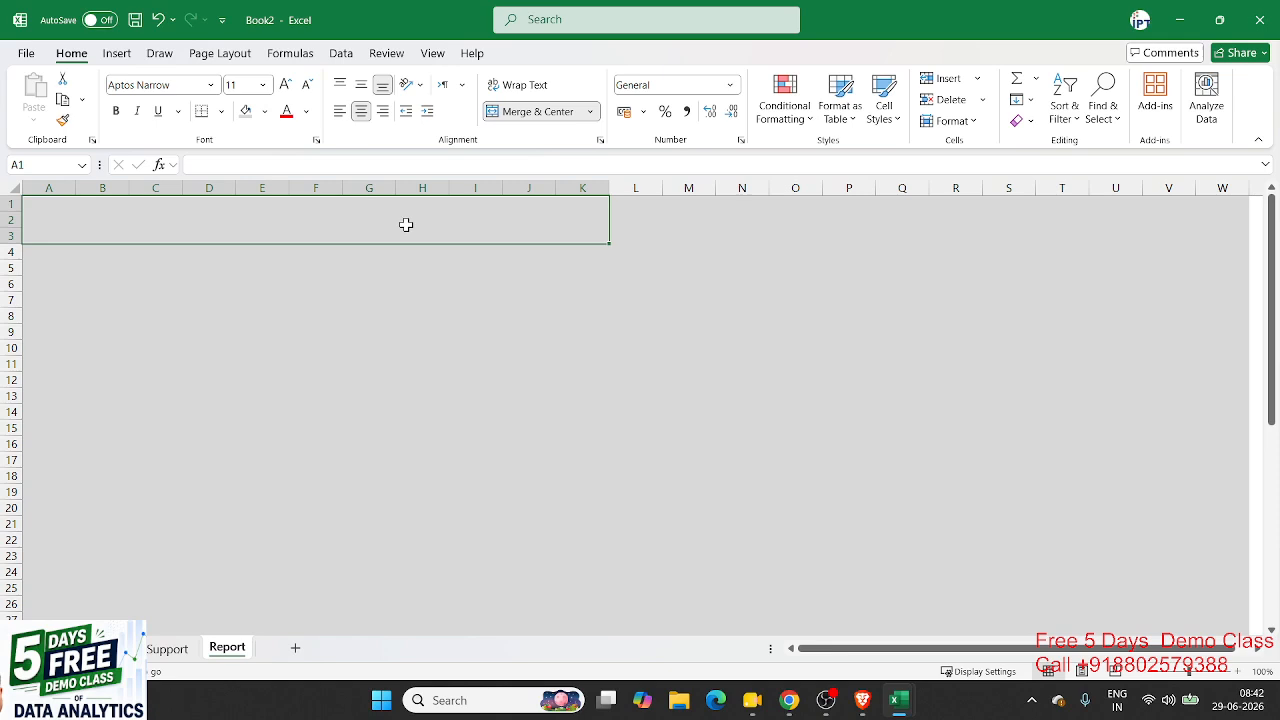
pyautogui.write('Call C')
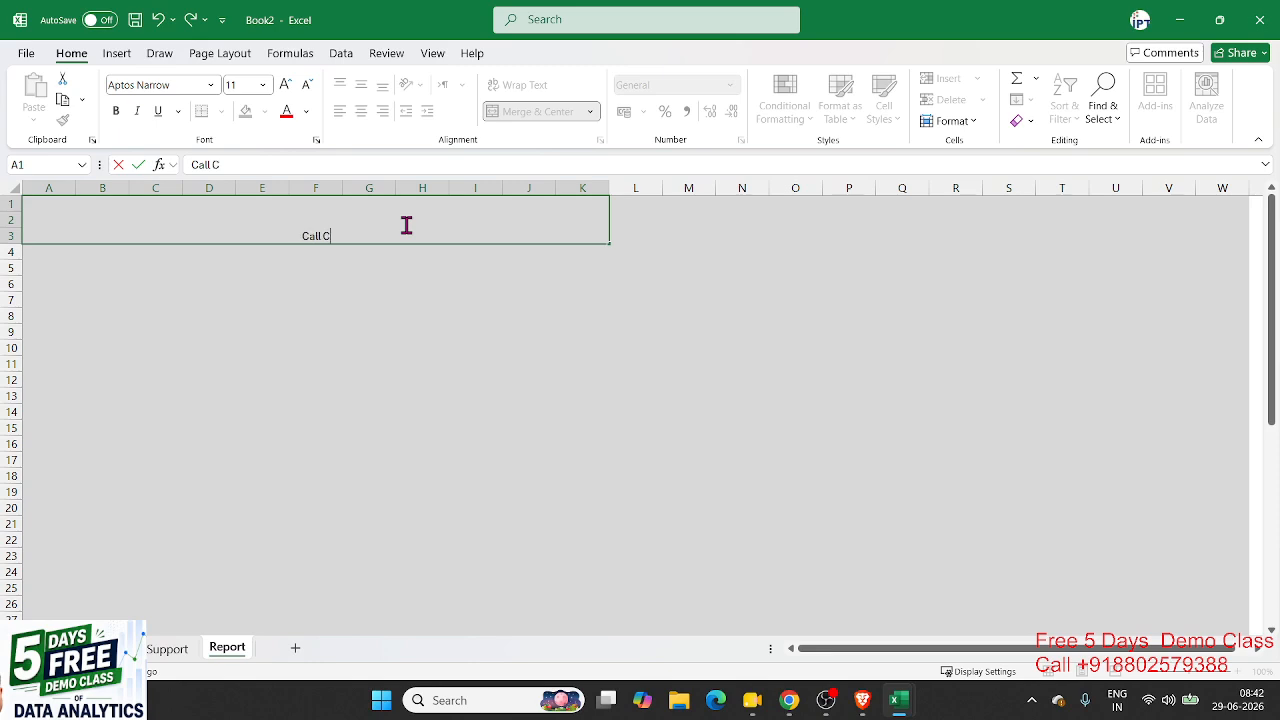
pyautogui.write('enter Report')
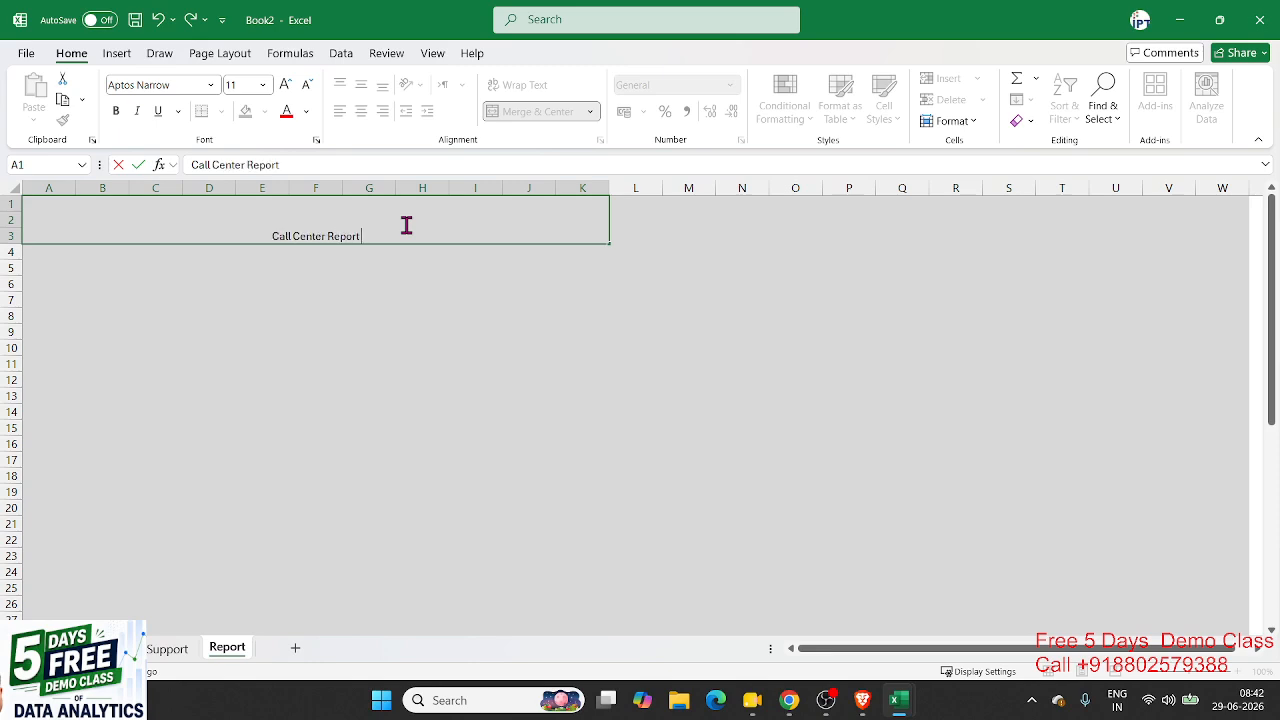
pyautogui.write(' -2026')
pyautogui.press('Return')
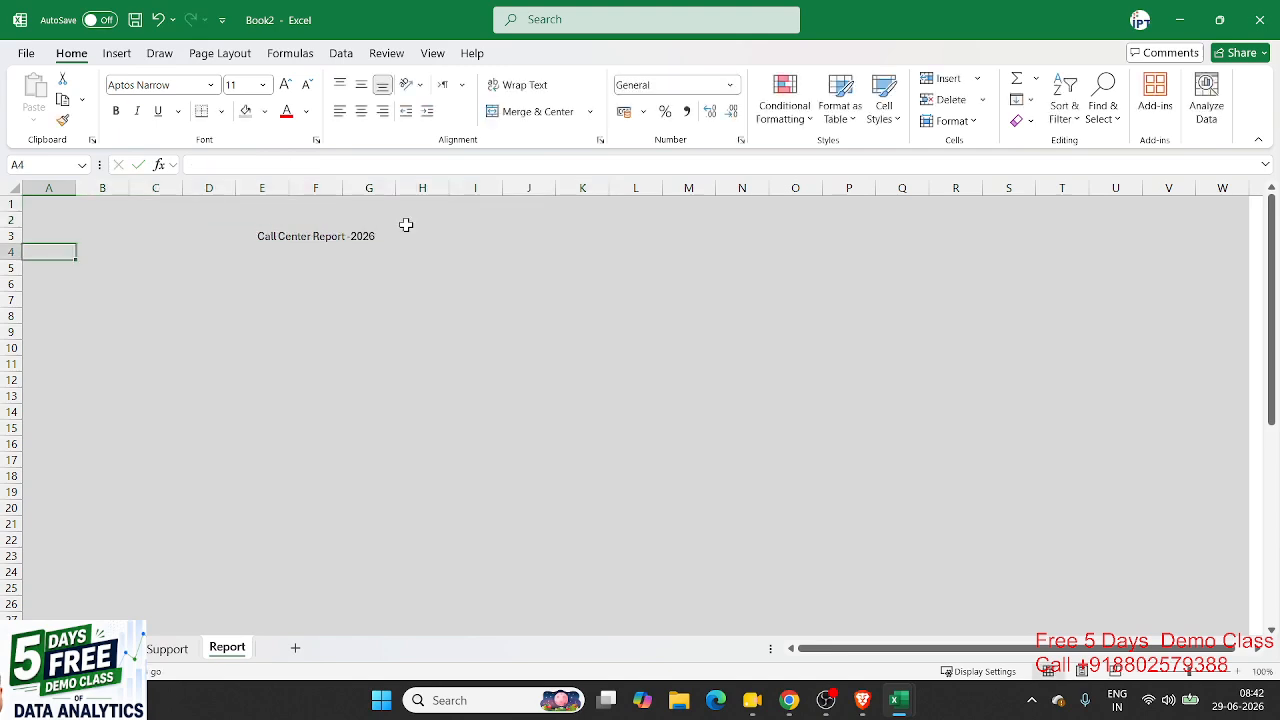
# Step: Left-align the merged title and enlarge its font size to 36
pyautogui.click(406, 225)
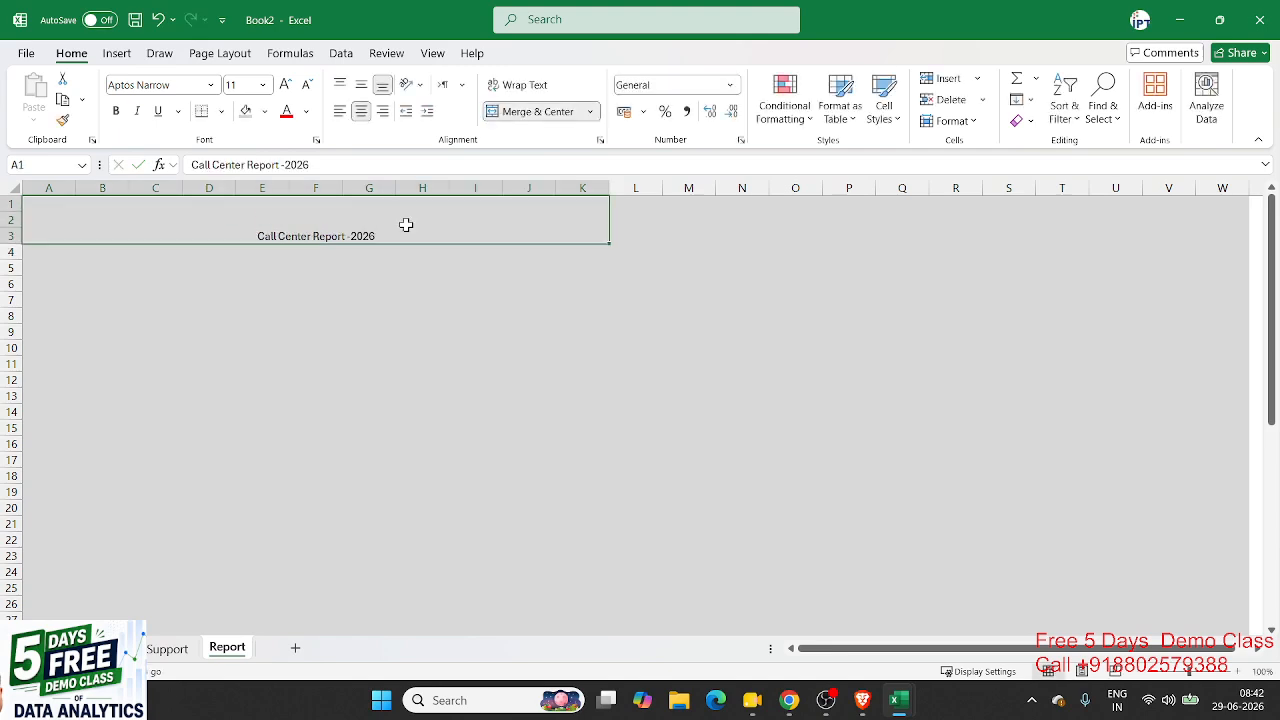
pyautogui.click(339, 115)
pyautogui.click(286, 88)
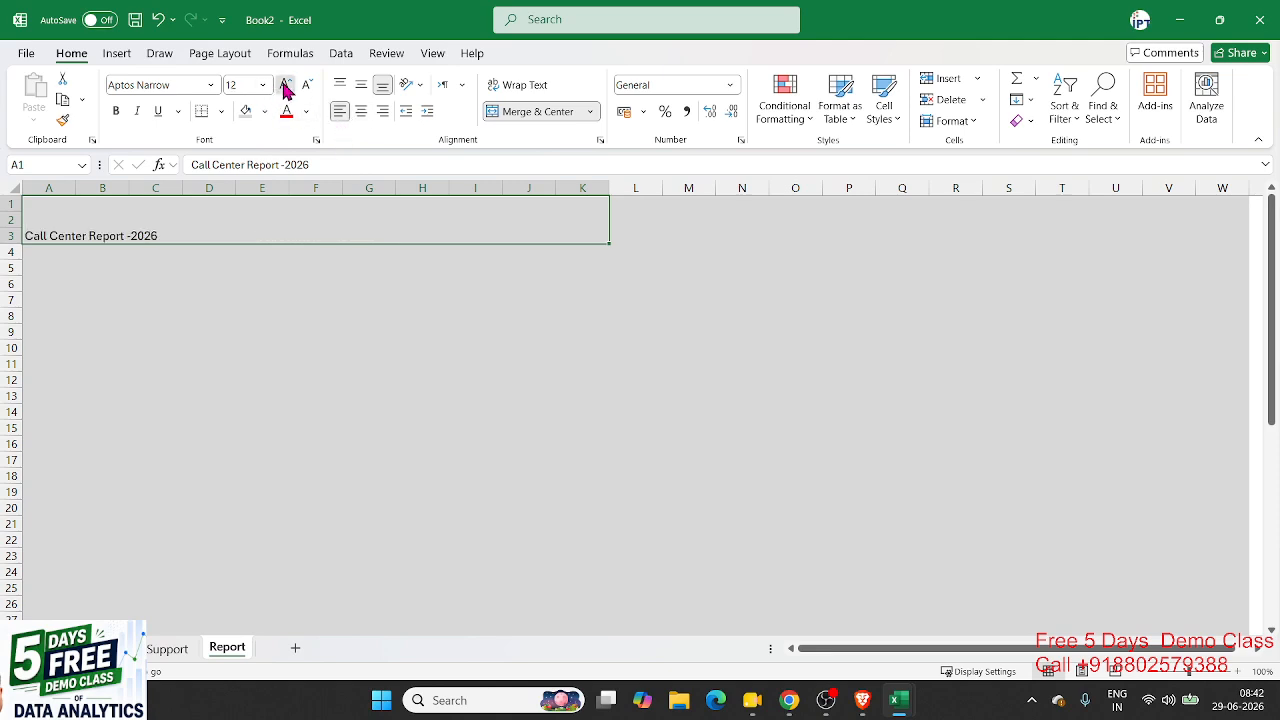
pyautogui.click(286, 88)
pyautogui.click(286, 88)
pyautogui.click(286, 88)
pyautogui.click(286, 88)
pyautogui.click(286, 88)
pyautogui.click(286, 88)
pyautogui.click(286, 88)
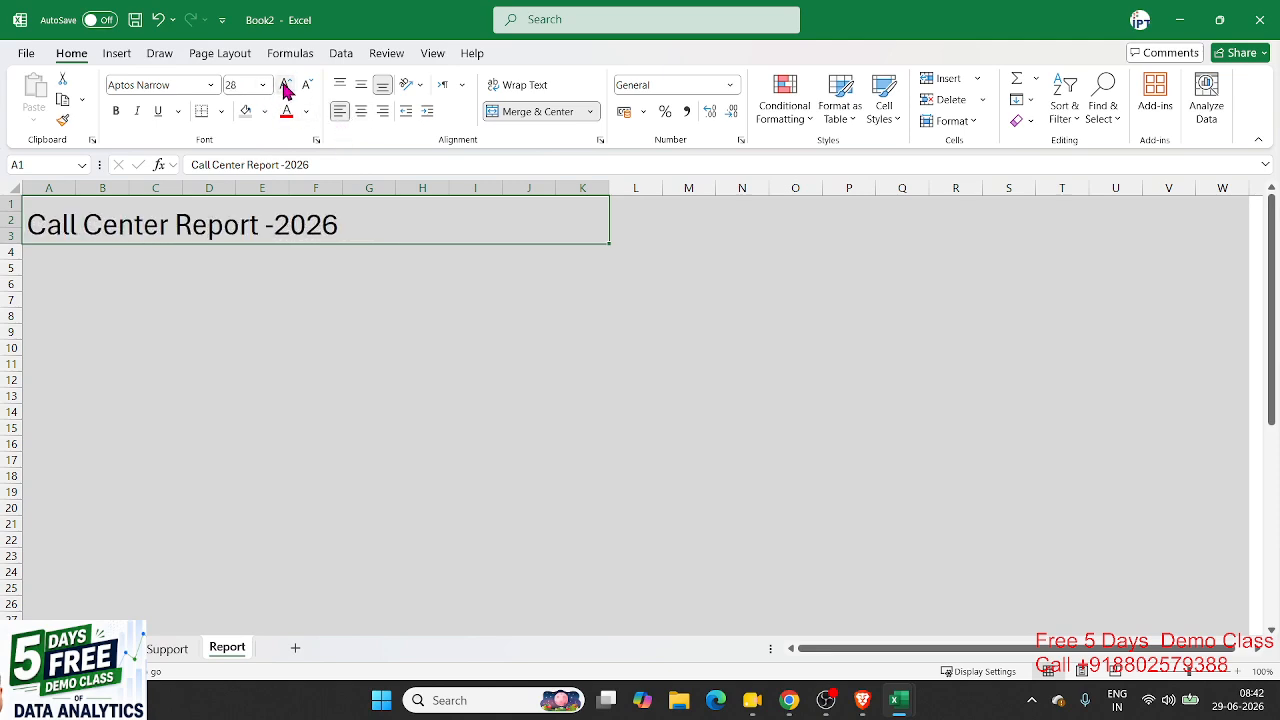
pyautogui.click(286, 88)
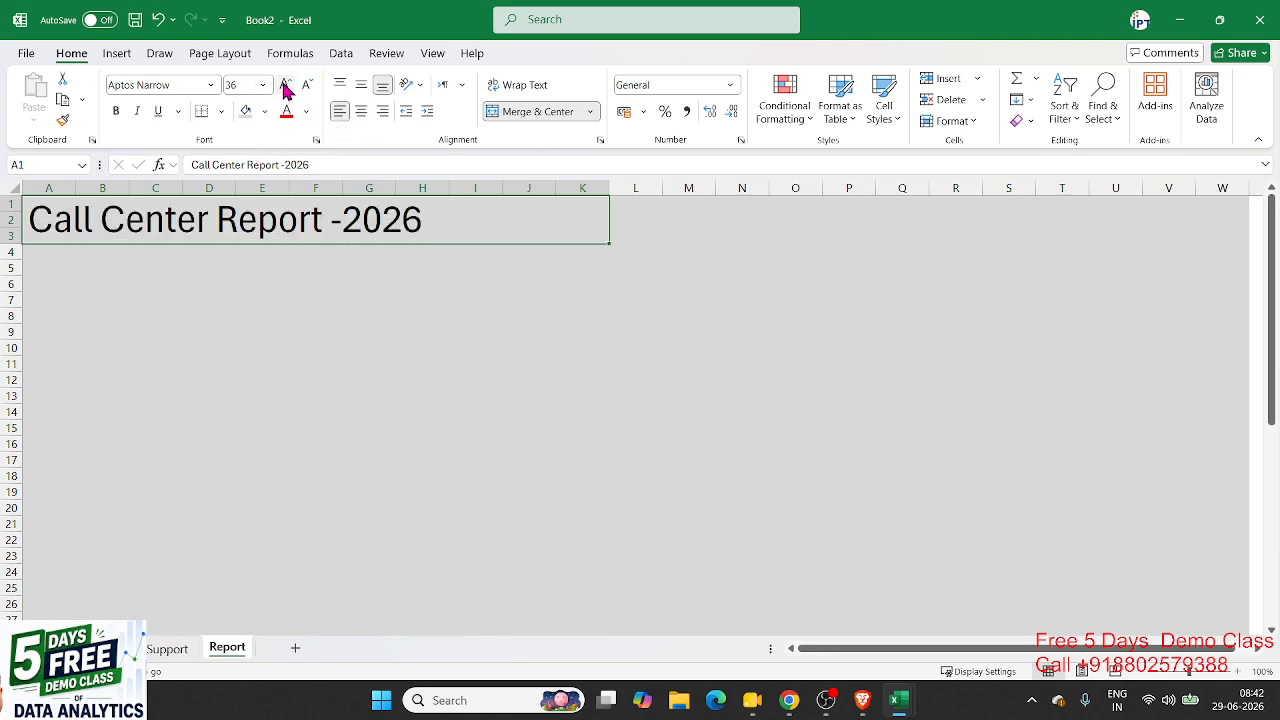
pyautogui.click(296, 379)
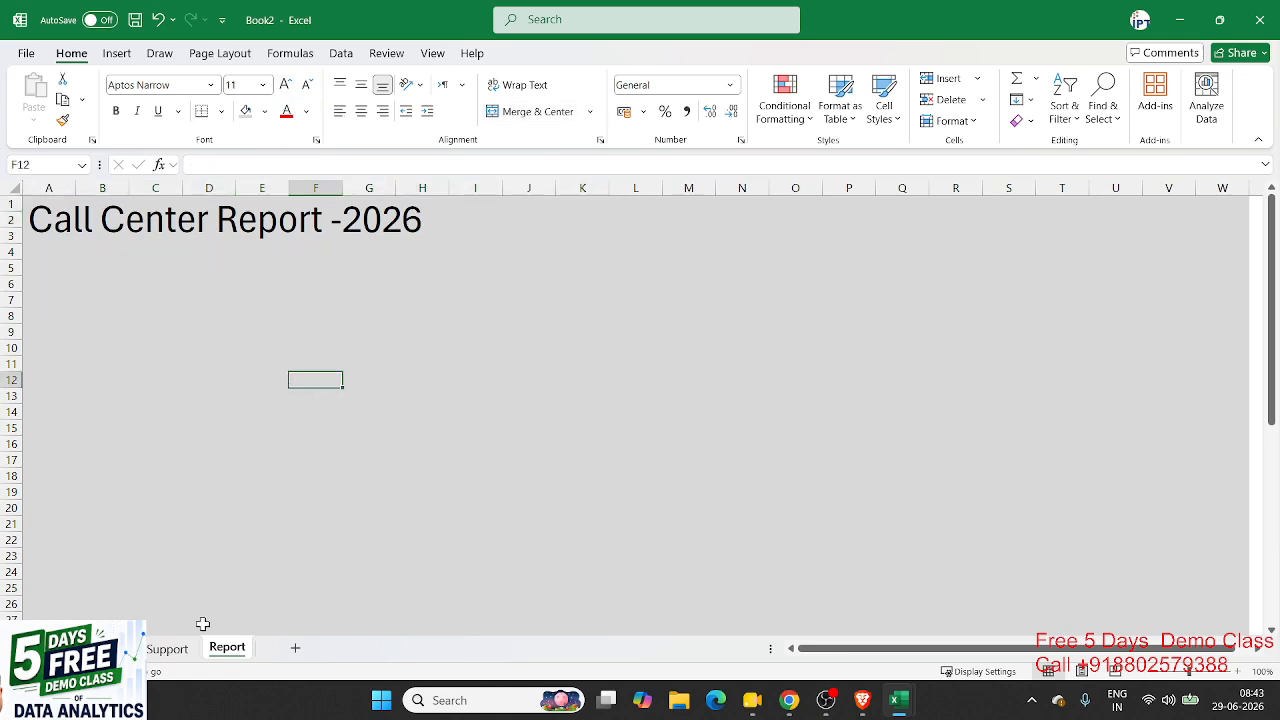
# Step: Examine the Month, Day, Call_Type and Gender columns in the call data to decide what to report on
pyautogui.click(110, 648)
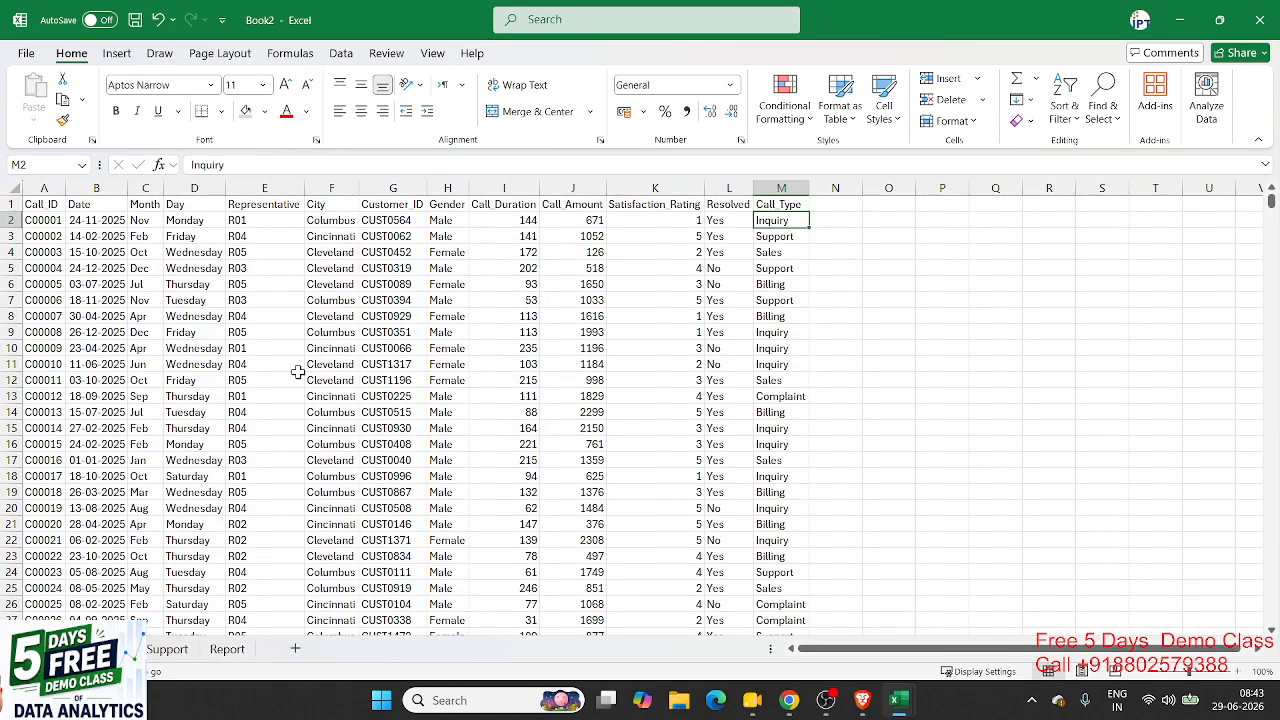
pyautogui.click(227, 648)
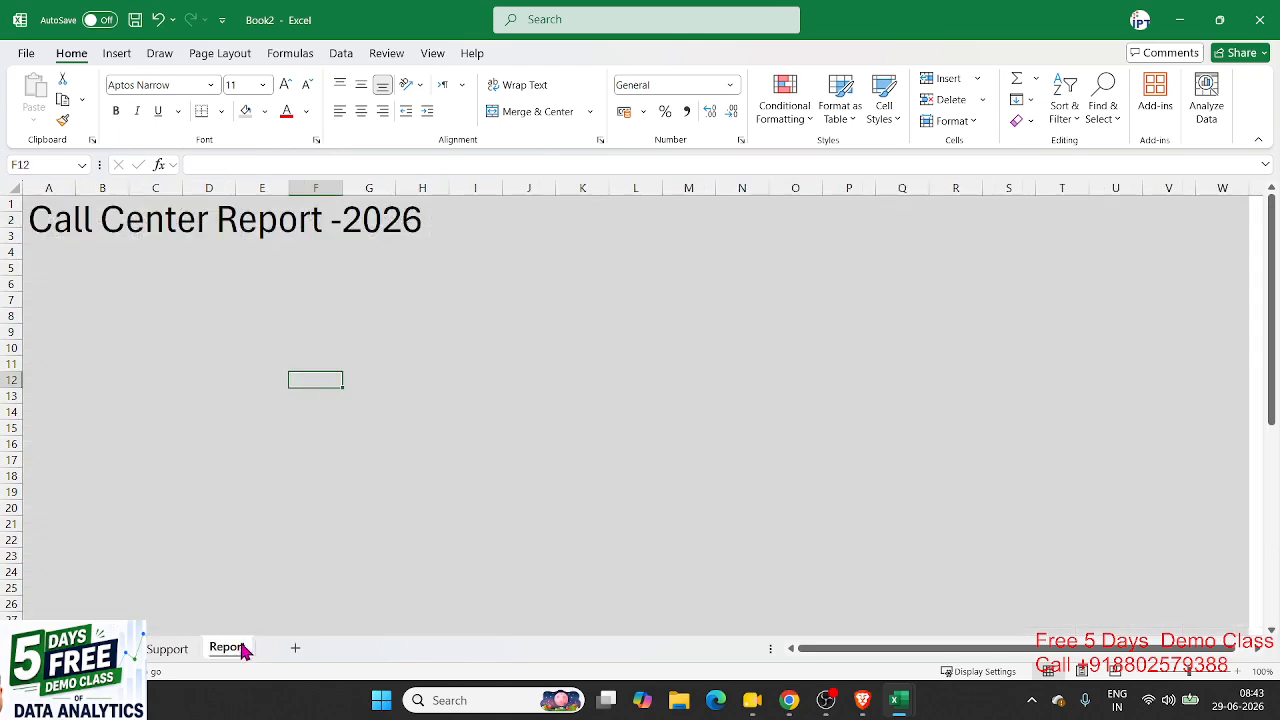
pyautogui.click(378, 338)
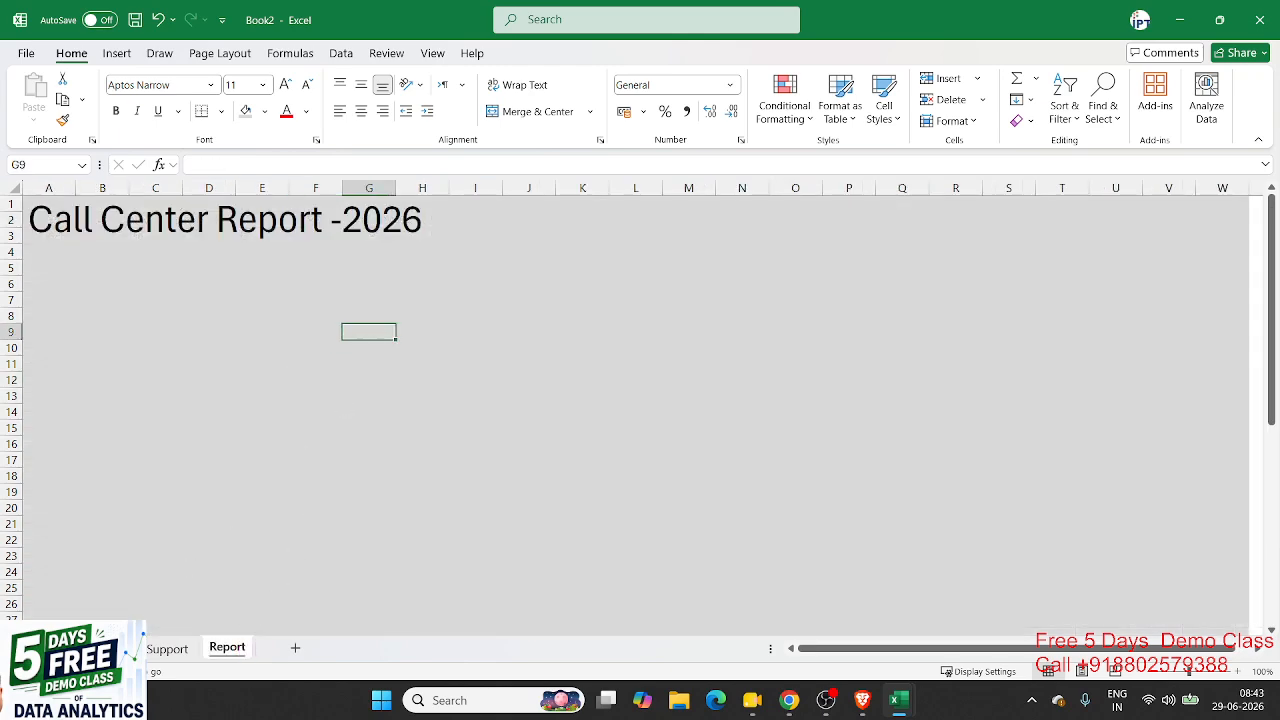
pyautogui.click(110, 648)
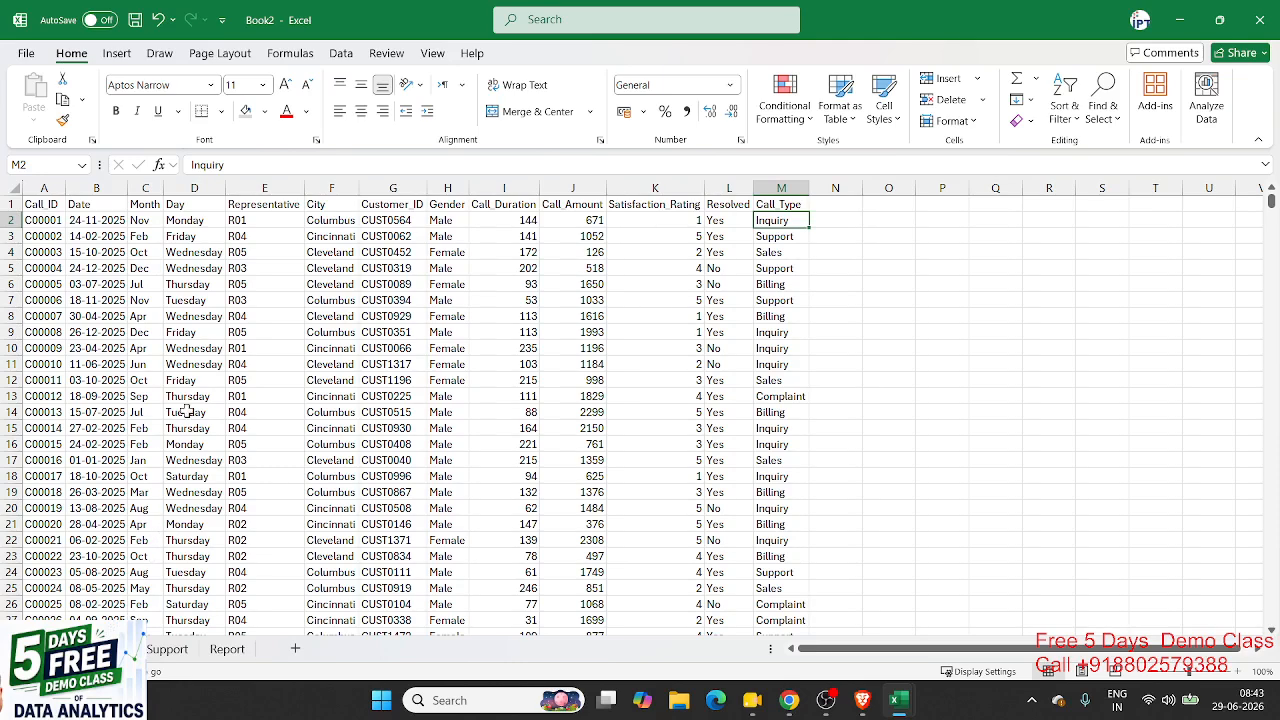
pyautogui.click(153, 189)
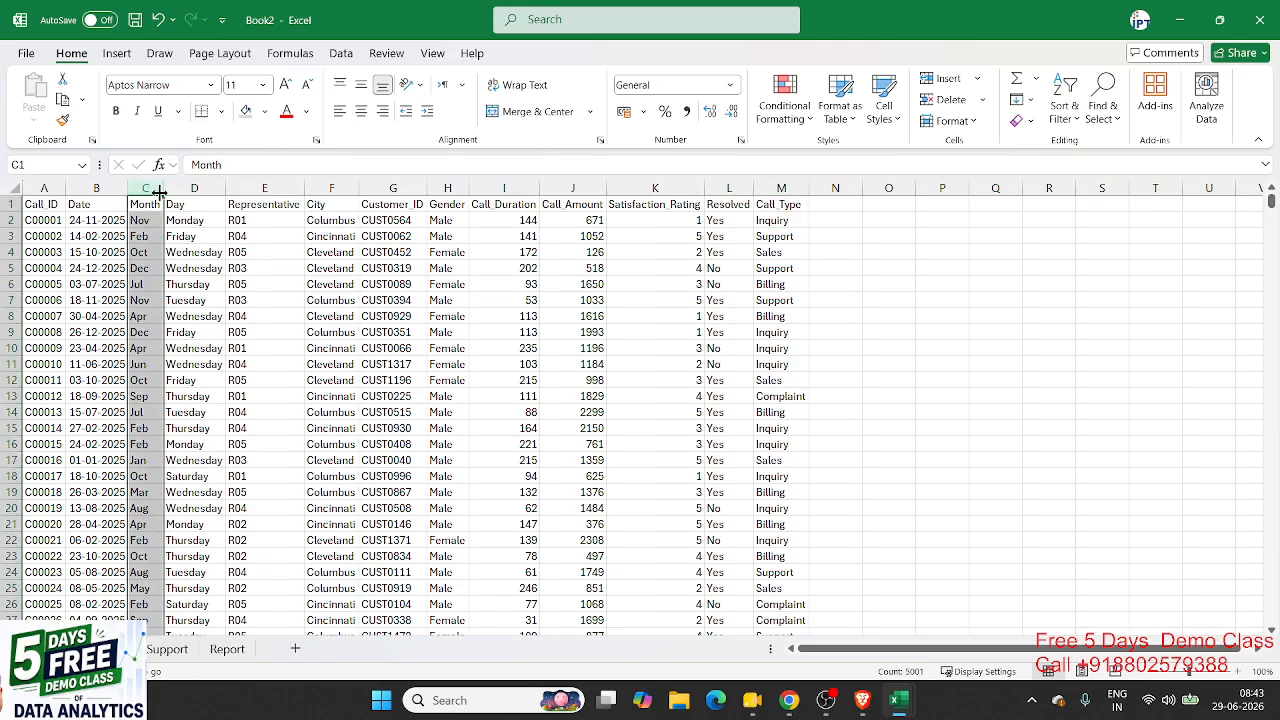
pyautogui.click(185, 188)
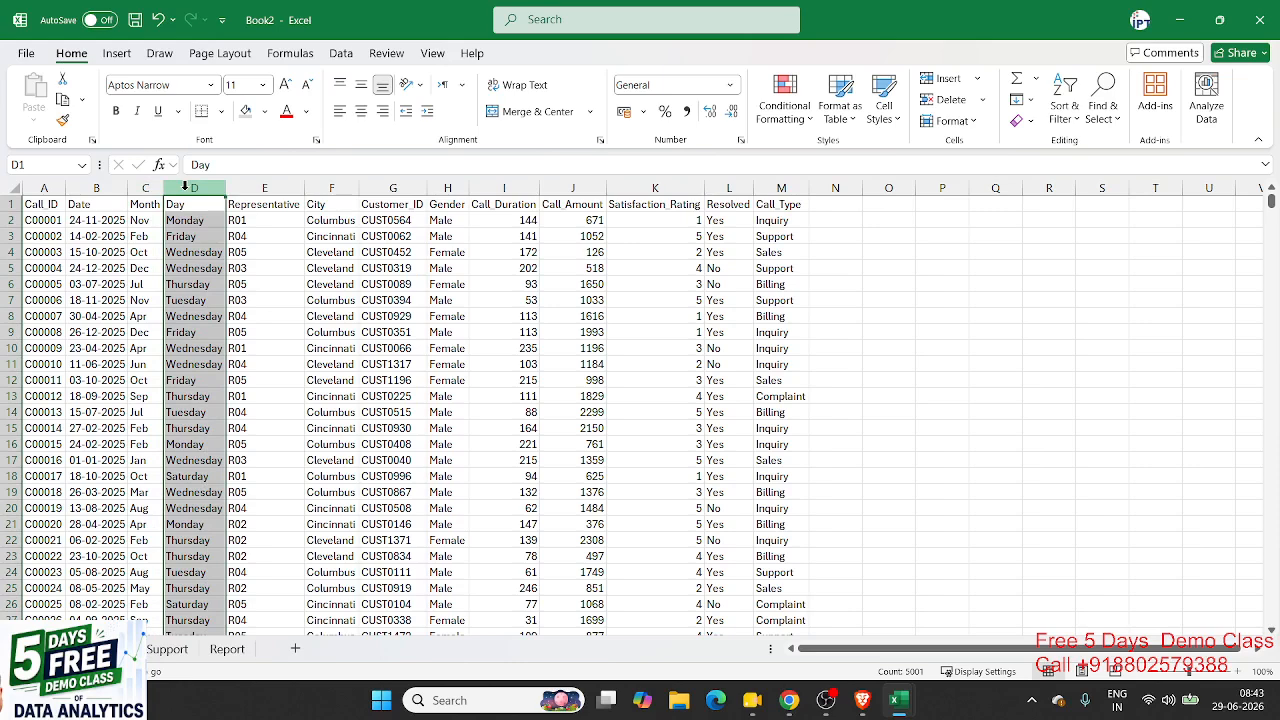
pyautogui.click(145, 238)
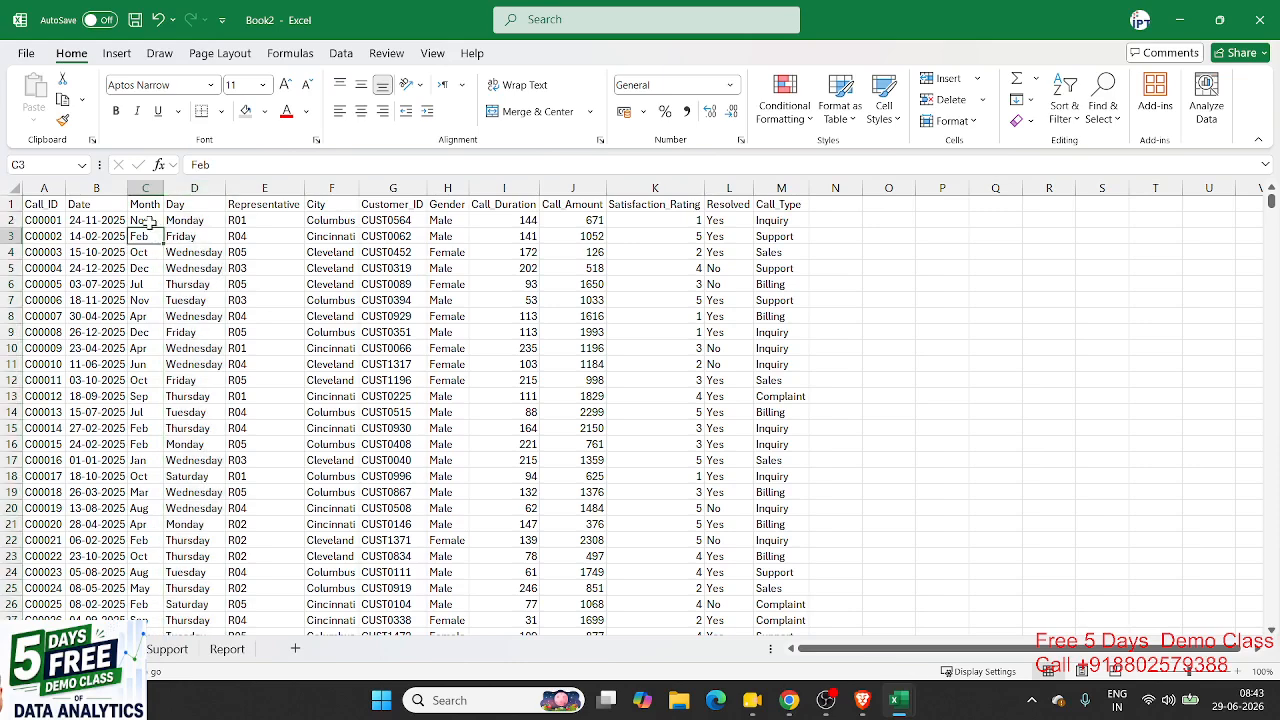
pyautogui.click(147, 219)
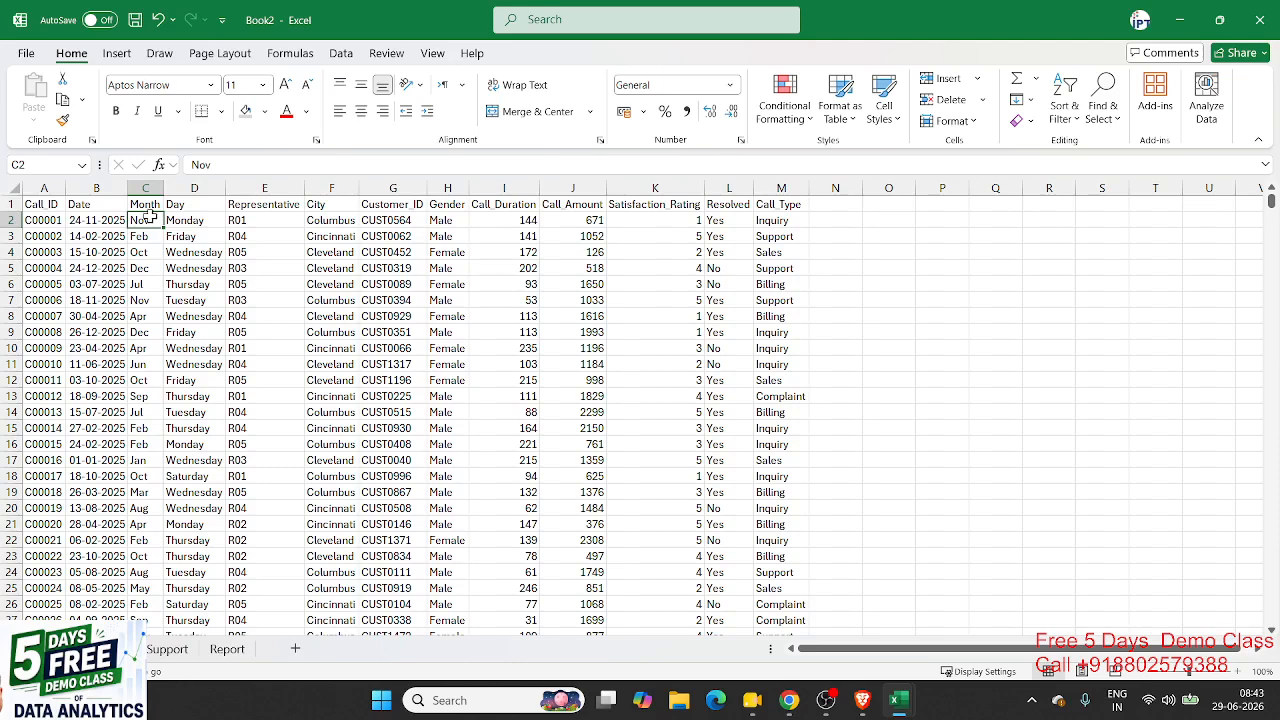
pyautogui.click(767, 236)
pyautogui.click(785, 283)
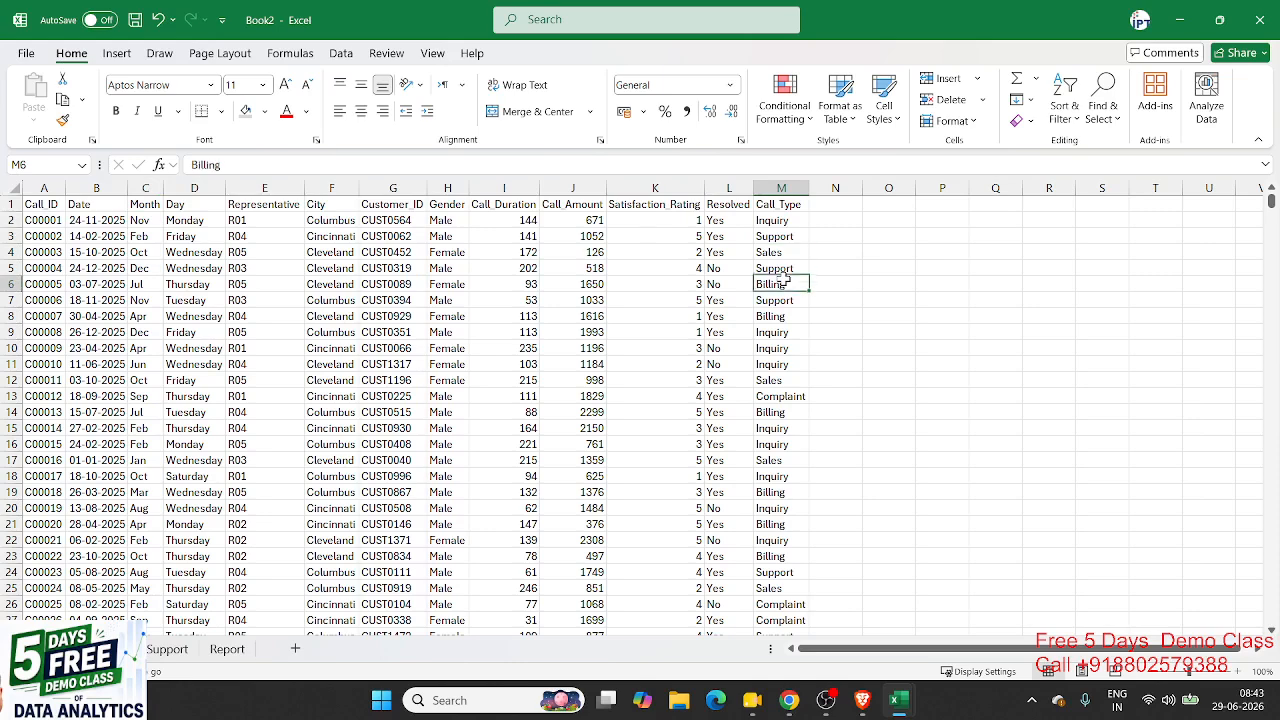
pyautogui.click(773, 185)
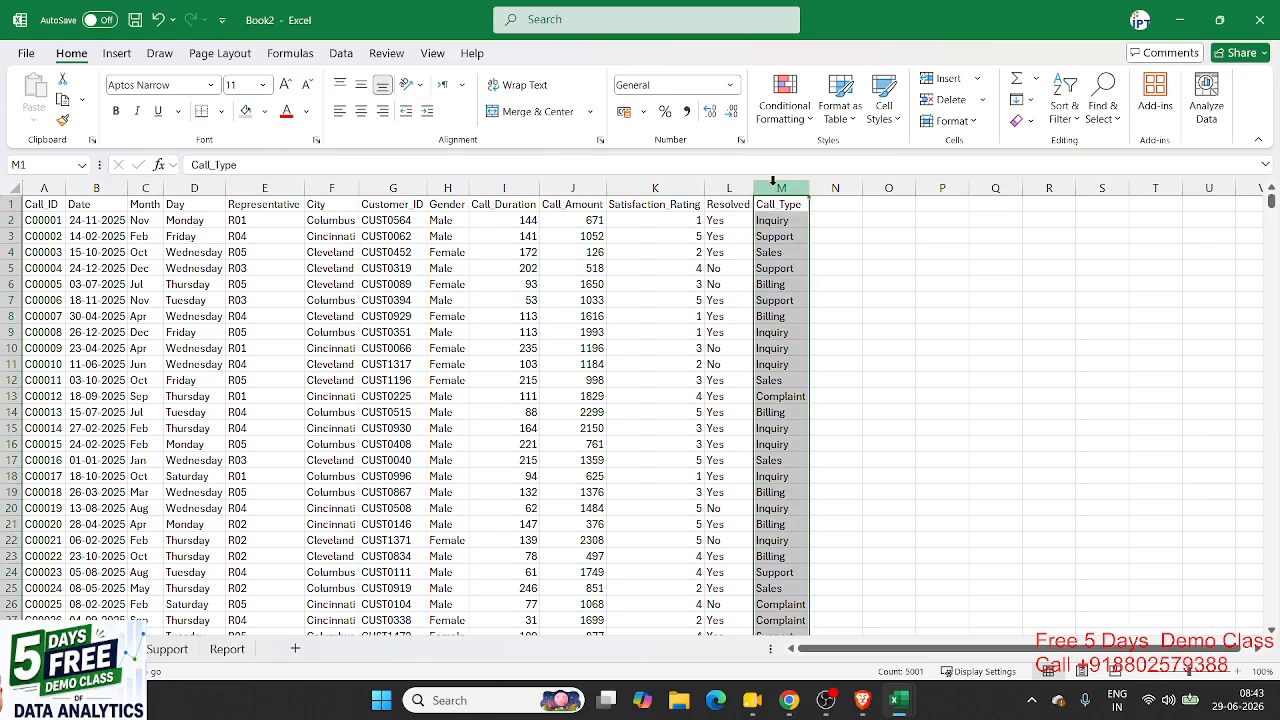
pyautogui.click(449, 187)
pyautogui.click(779, 188)
pyautogui.click(448, 188)
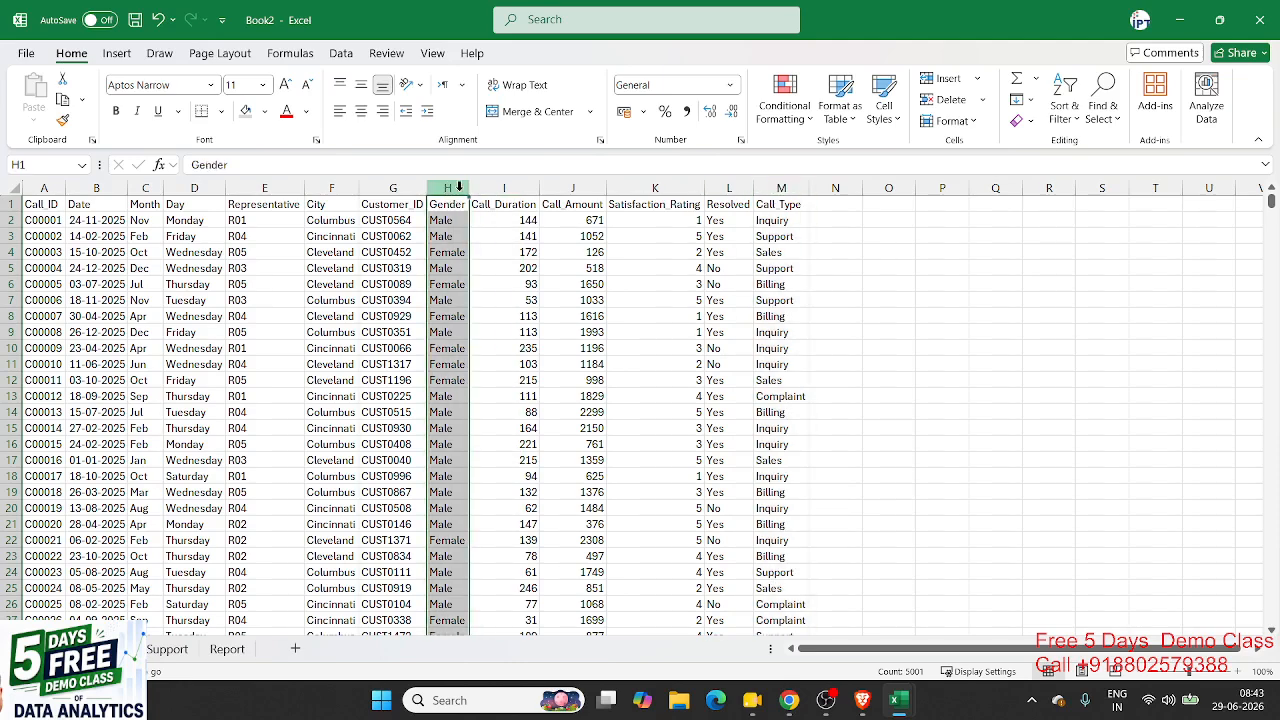
pyautogui.click(779, 180)
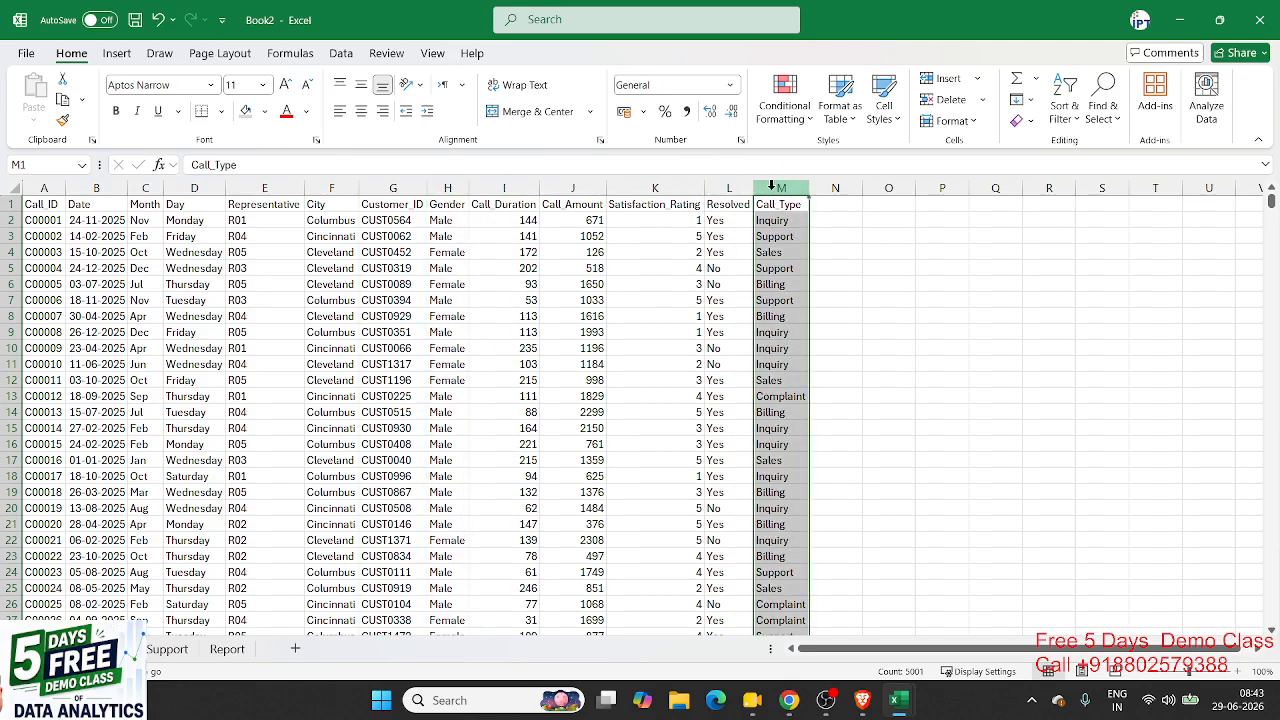
# Step: Insert a PivotTable from the call data range A1:M5001, placed on the existing Support sheet at cell A1
pyautogui.click(160, 236)
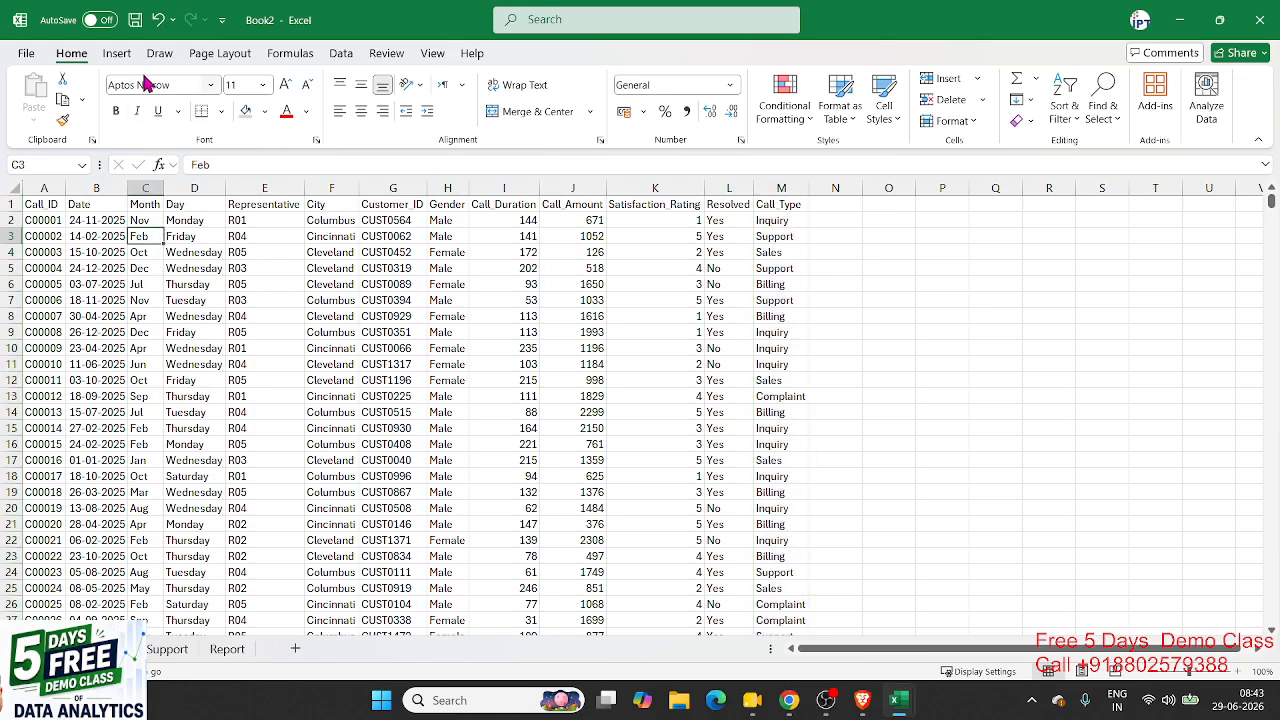
pyautogui.click(117, 54)
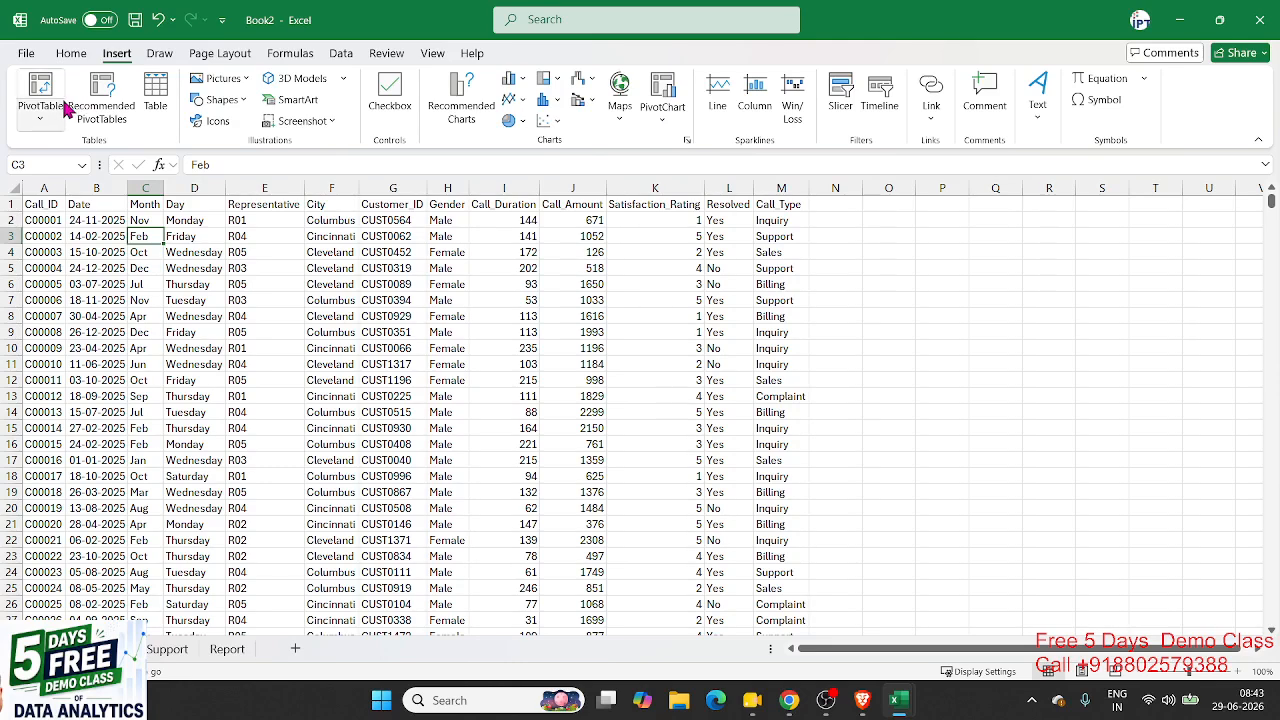
pyautogui.click(45, 98)
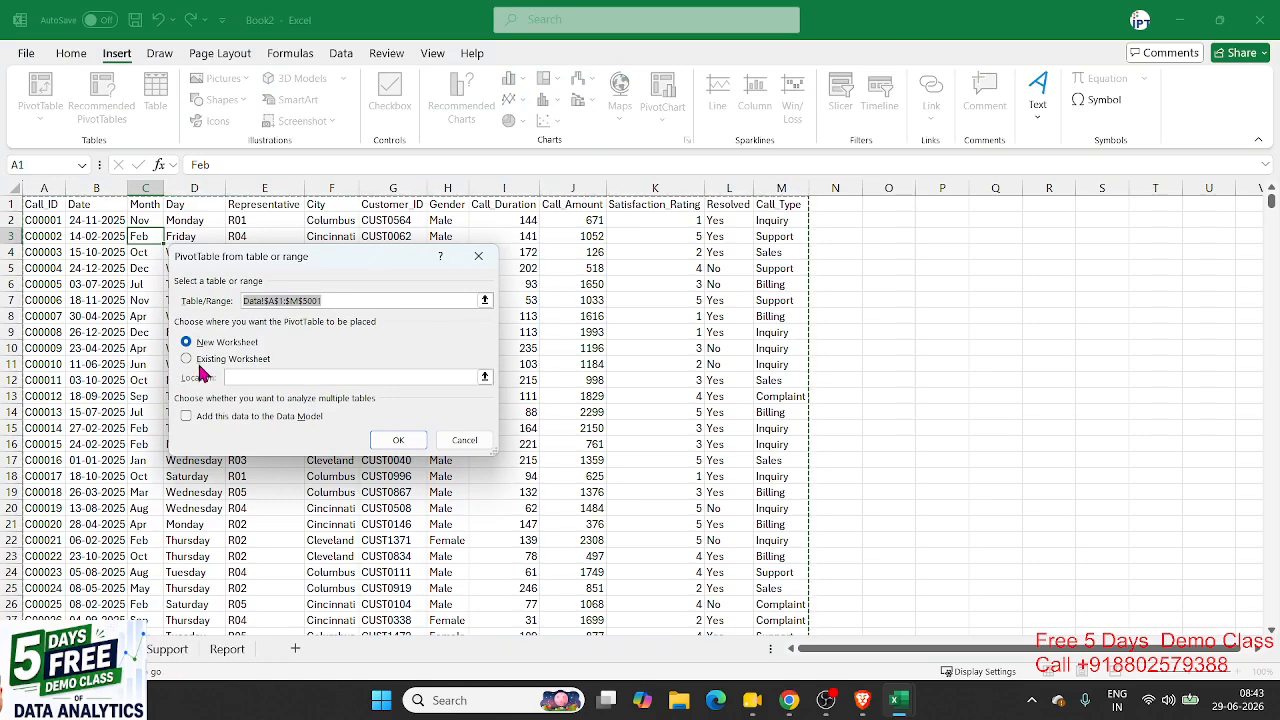
pyautogui.click(188, 358)
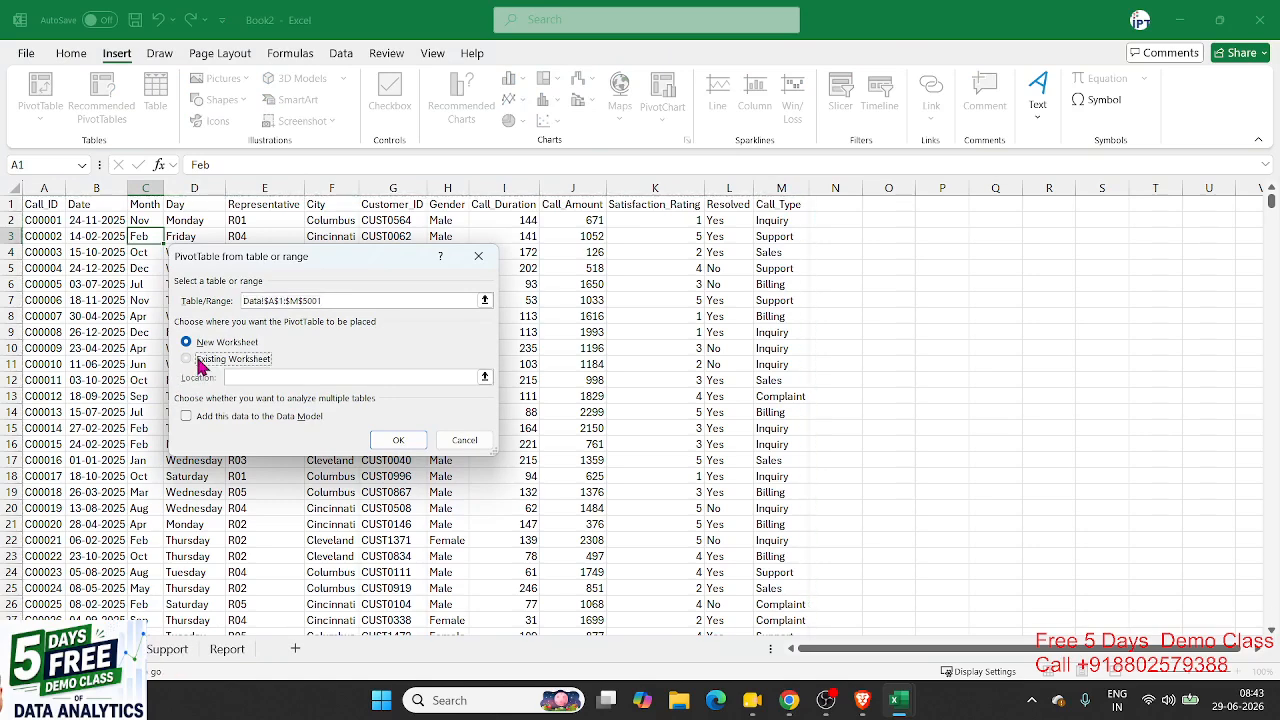
pyautogui.click(165, 649)
pyautogui.click(52, 204)
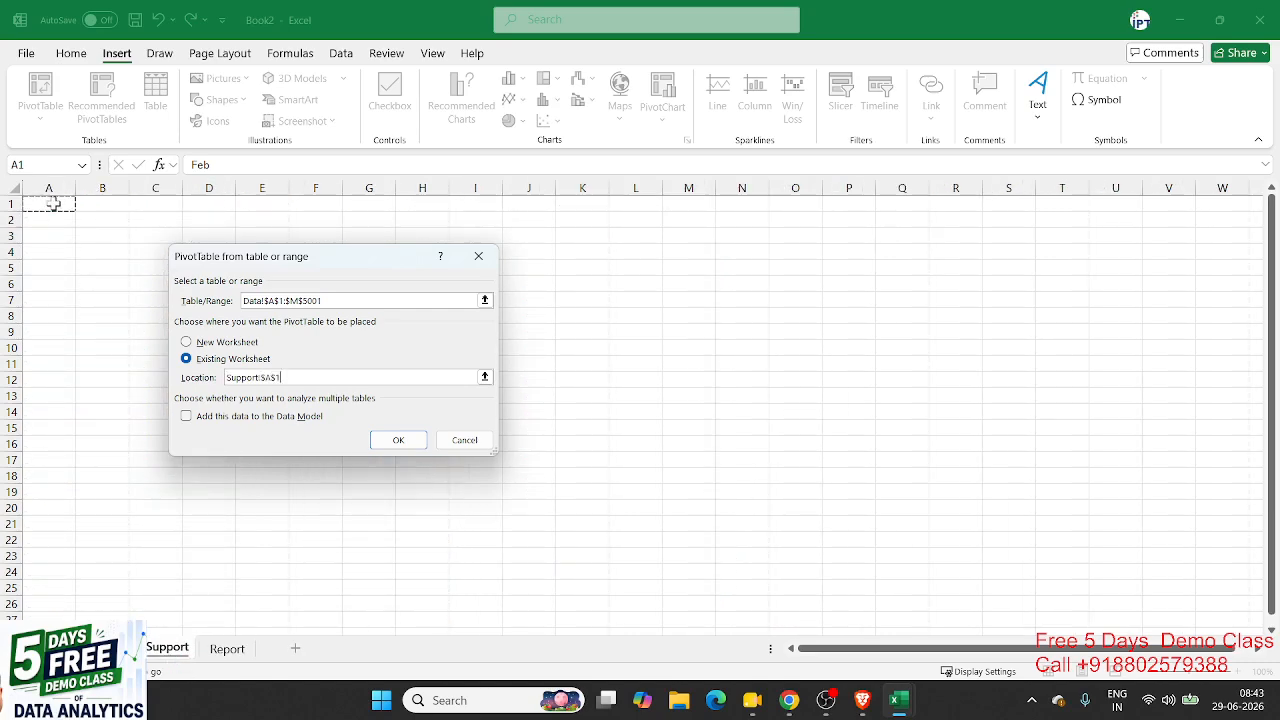
pyautogui.click(398, 440)
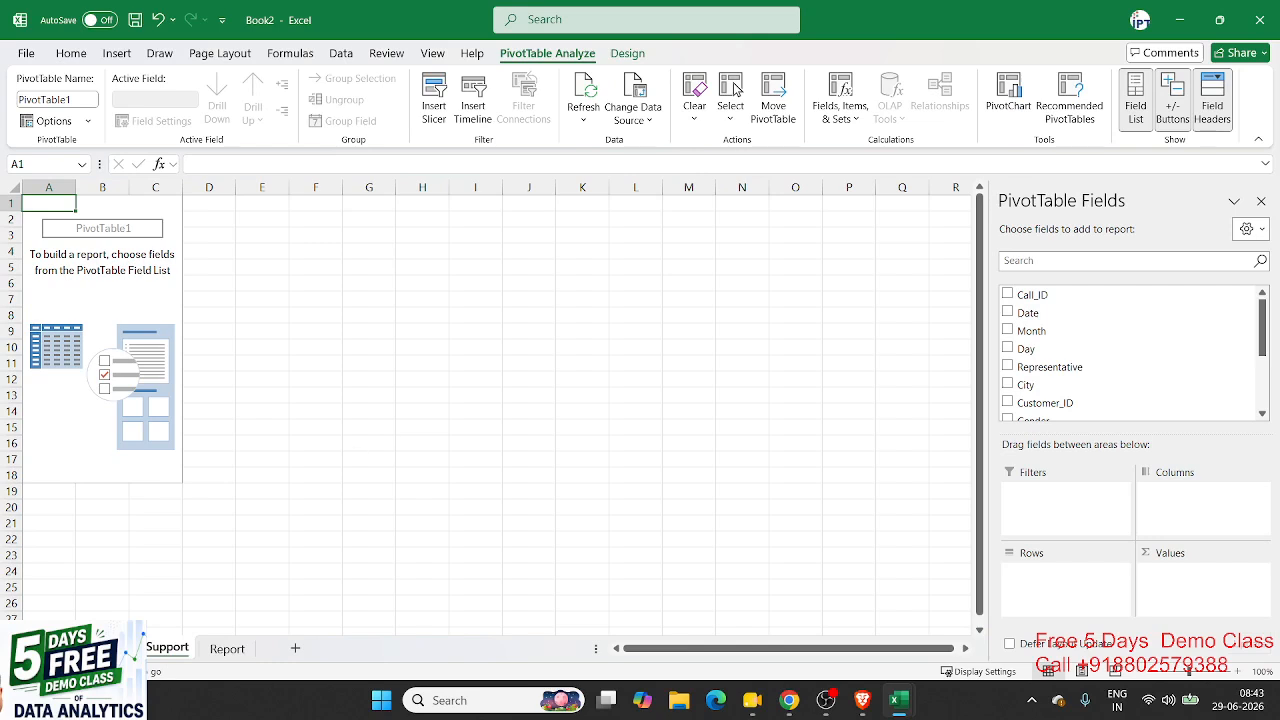
pyautogui.hotkey('alt', 'Tab')
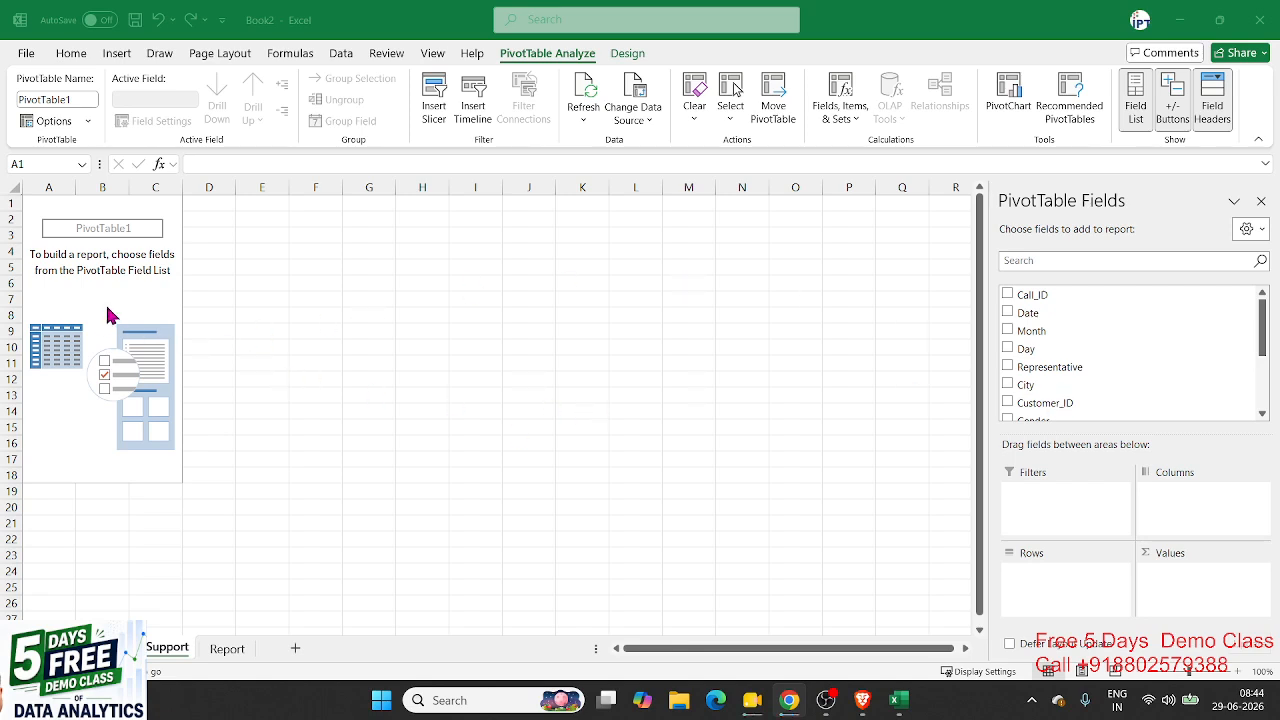
pyautogui.click(53, 275)
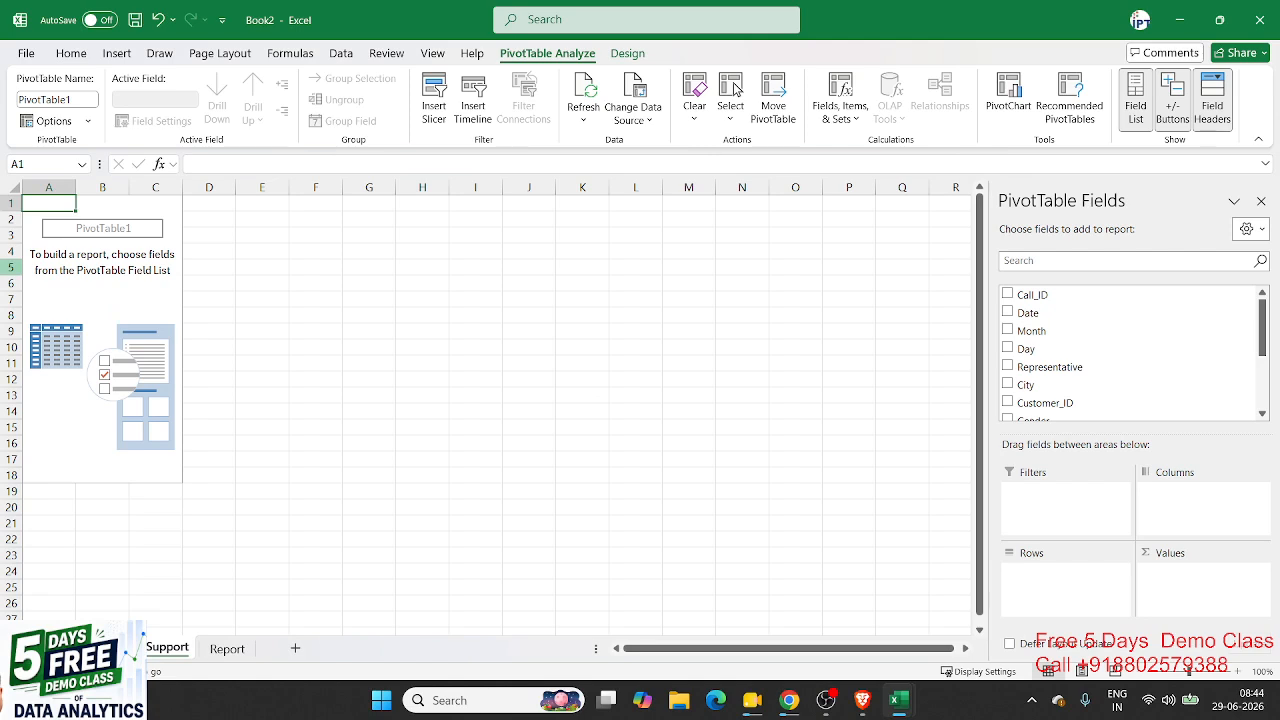
pyautogui.hotkey('alt', 'Tab')
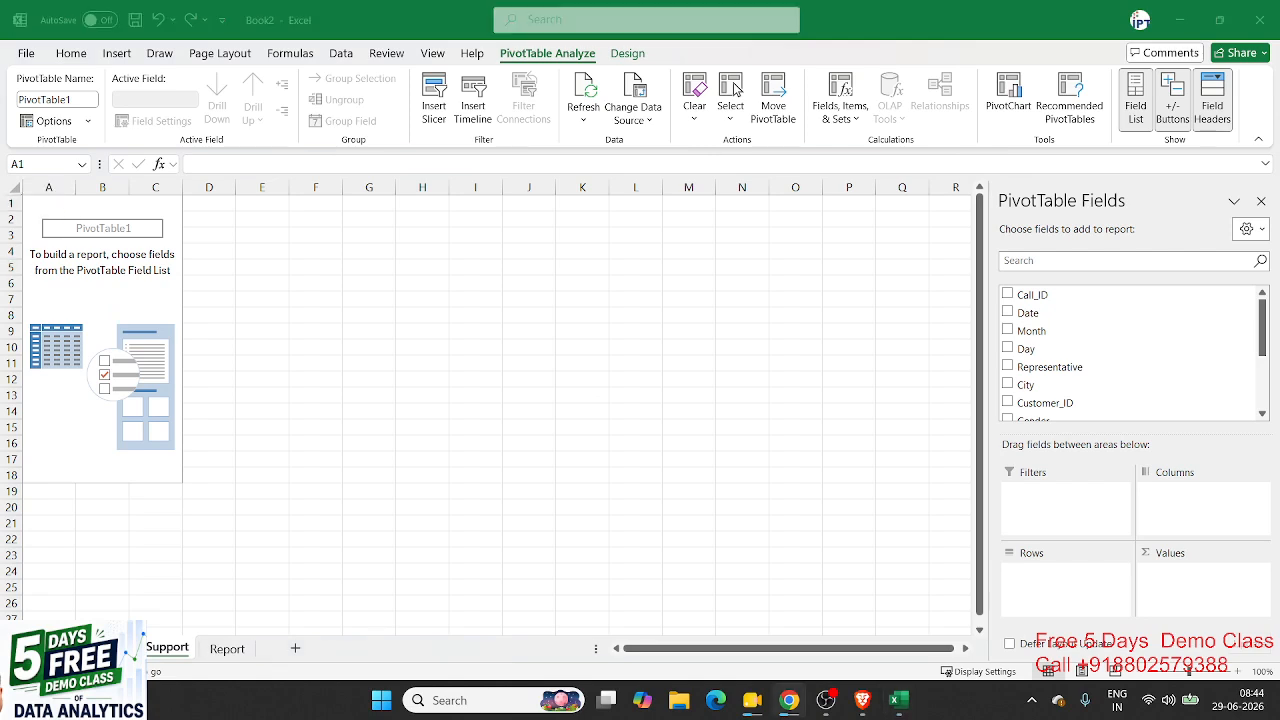
pyautogui.hotkey('alt', 'Tab')
# Step: Add the Month field to the rows of the new PivotTable on the Support sheet
pyautogui.click(88, 315)
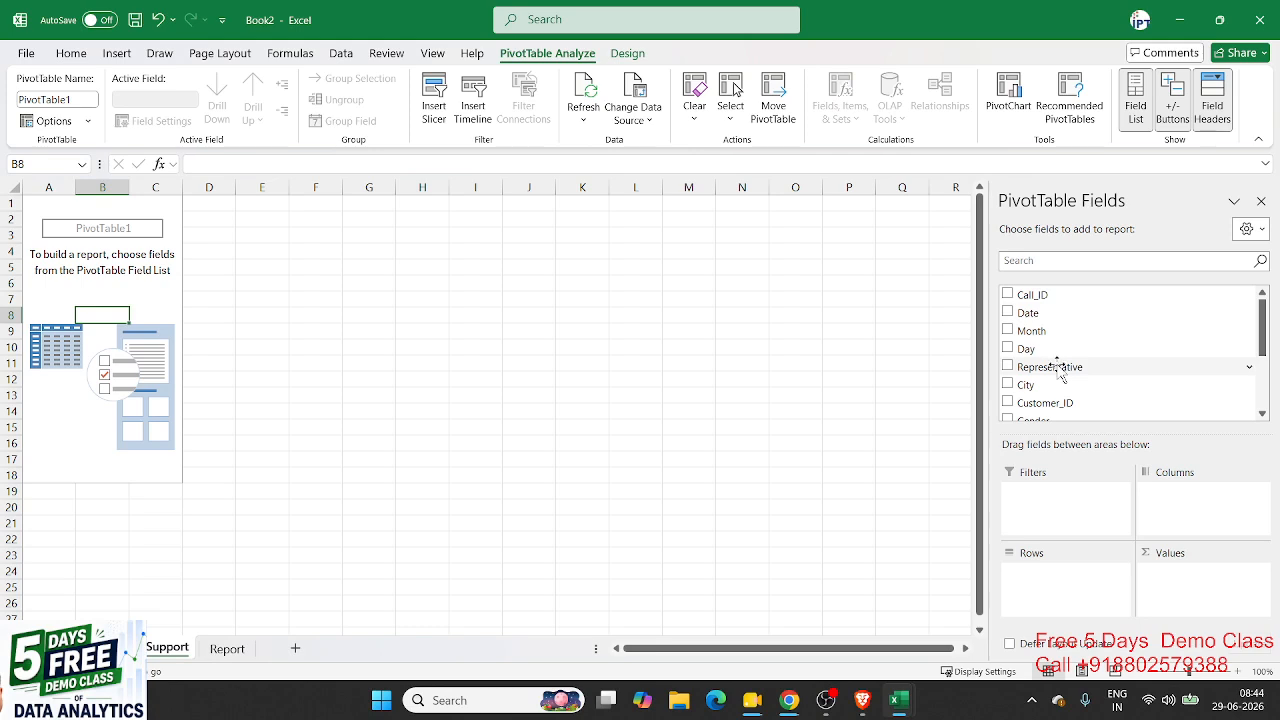
pyautogui.moveTo(1046, 331); pyautogui.dragTo(1060, 555)
pyautogui.moveTo(1040, 318); pyautogui.dragTo(1045, 576)
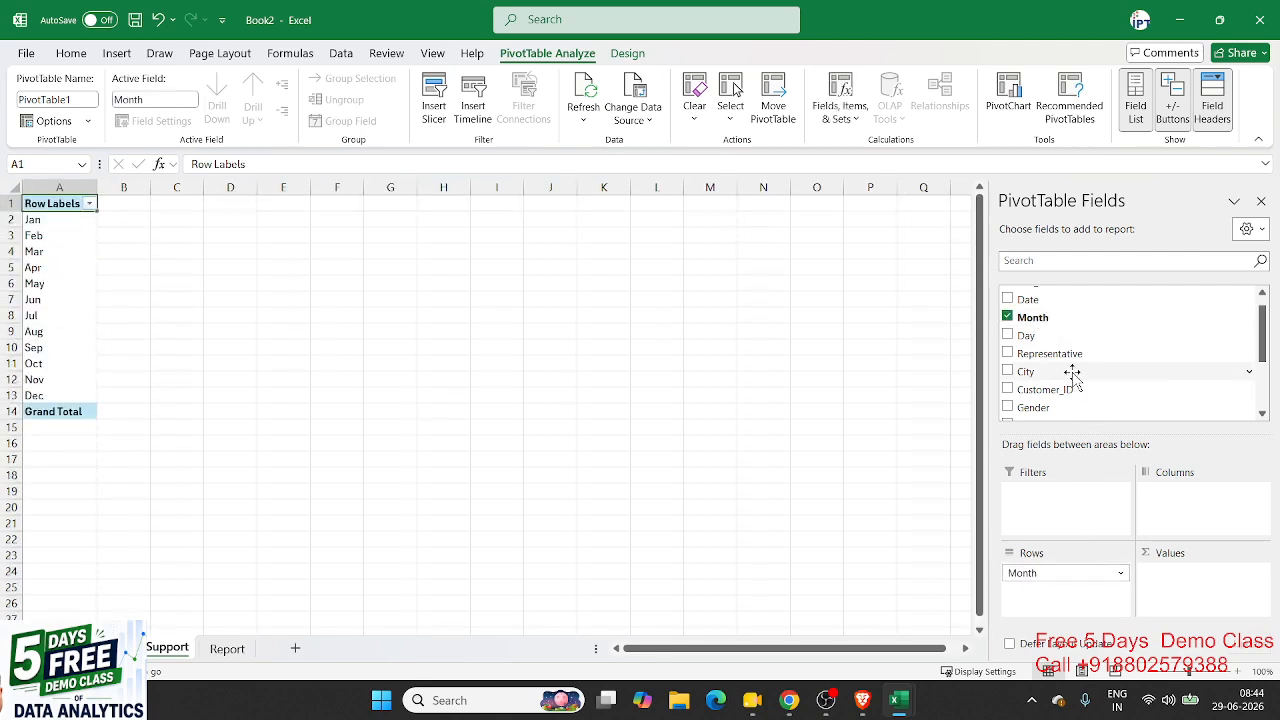
pyautogui.scroll(-3, 1066, 371)
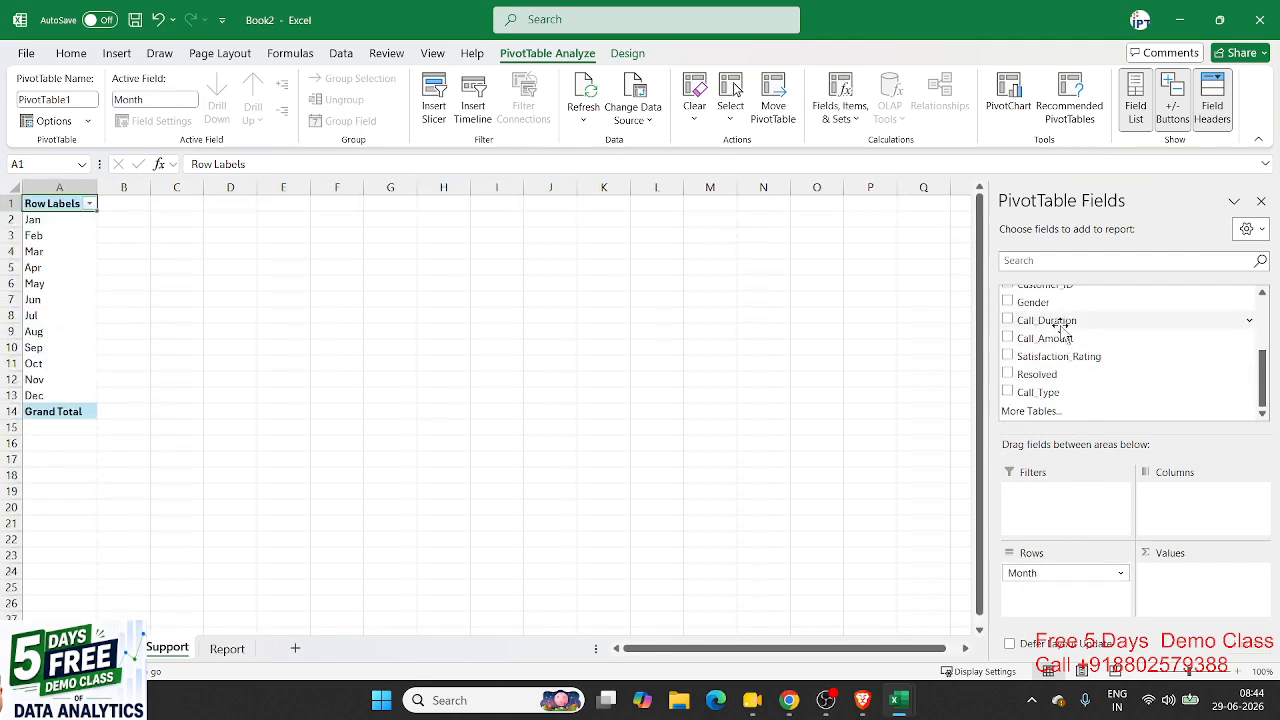
pyautogui.moveTo(1060, 322); pyautogui.dragTo(1086, 352)
pyautogui.scroll(1, 1086, 352)
pyautogui.scroll(1, 1086, 352)
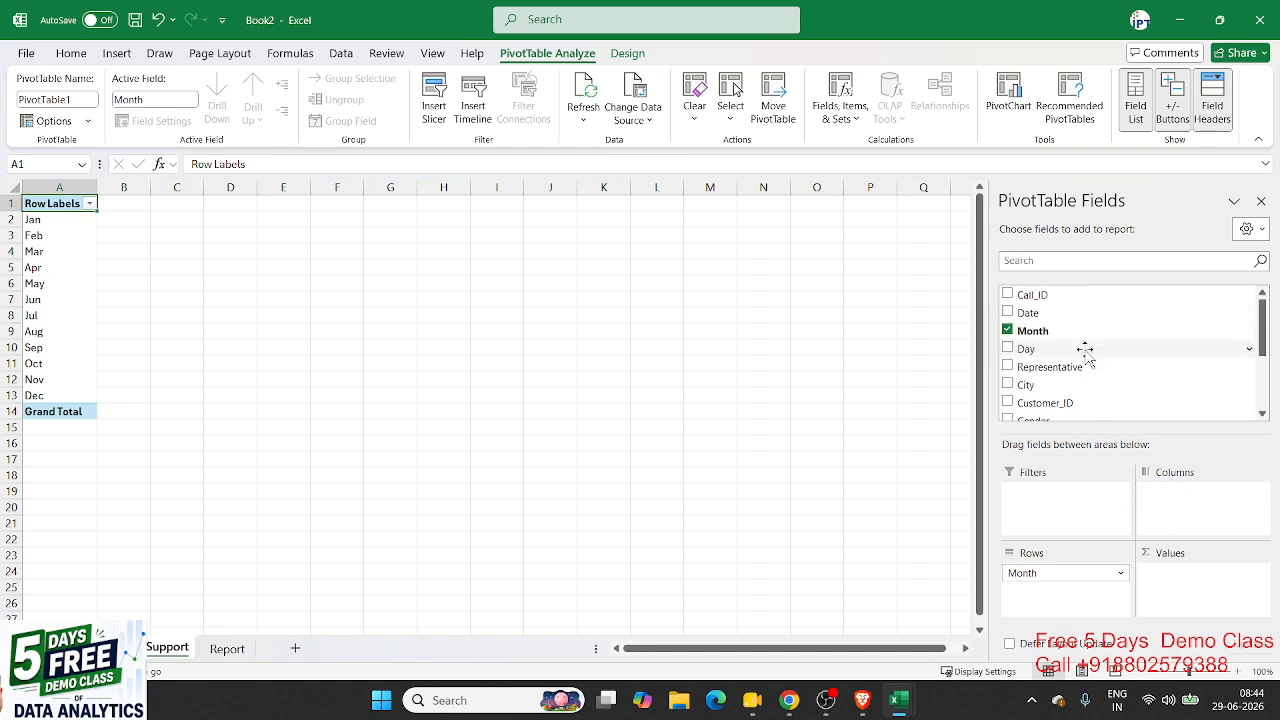
# Step: Add the Call_ID field to the PivotTable's values as a count and check the counts for the first months
pyautogui.moveTo(1054, 297); pyautogui.dragTo(1200, 585)
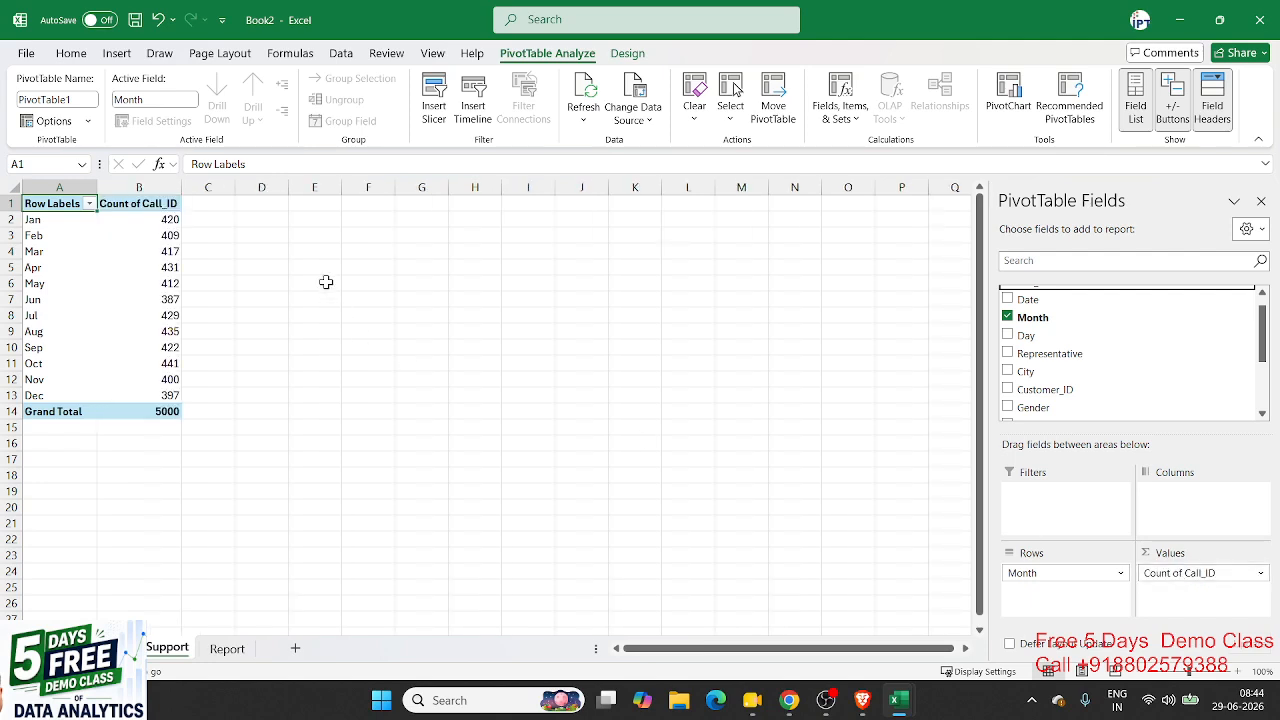
pyautogui.click(118, 222)
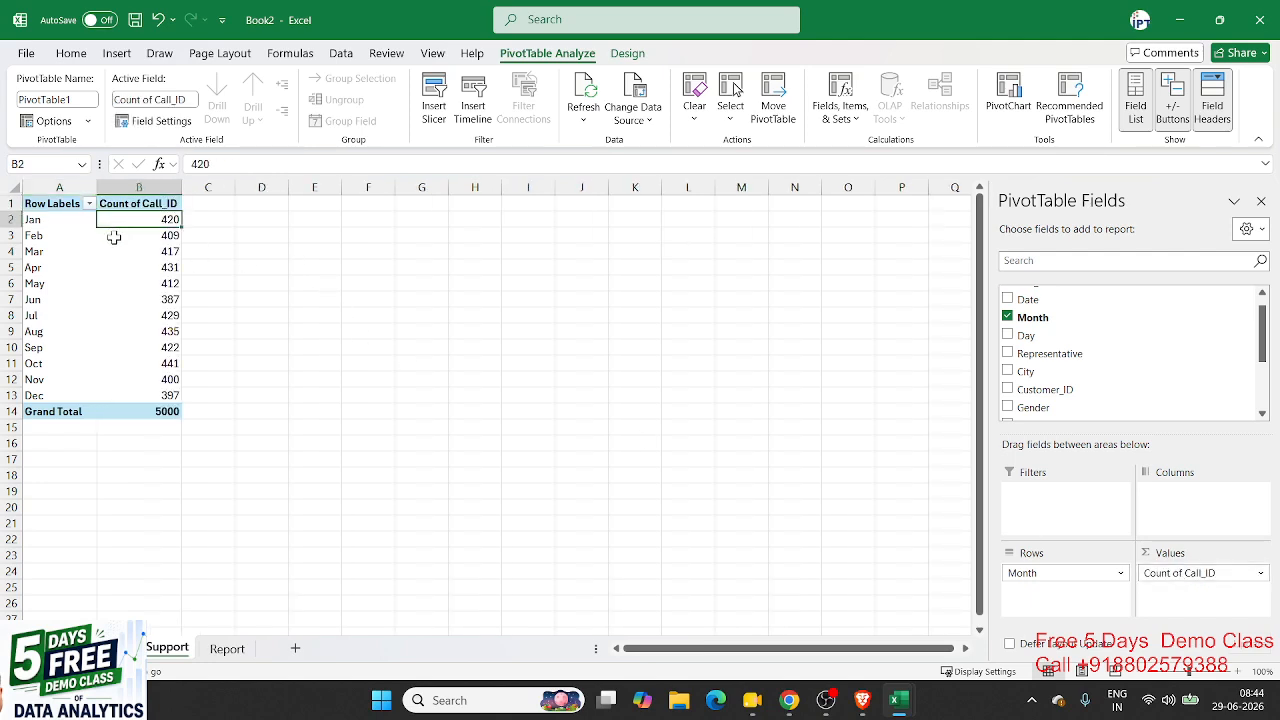
pyautogui.click(110, 236)
pyautogui.click(106, 251)
pyautogui.click(106, 266)
pyautogui.click(107, 283)
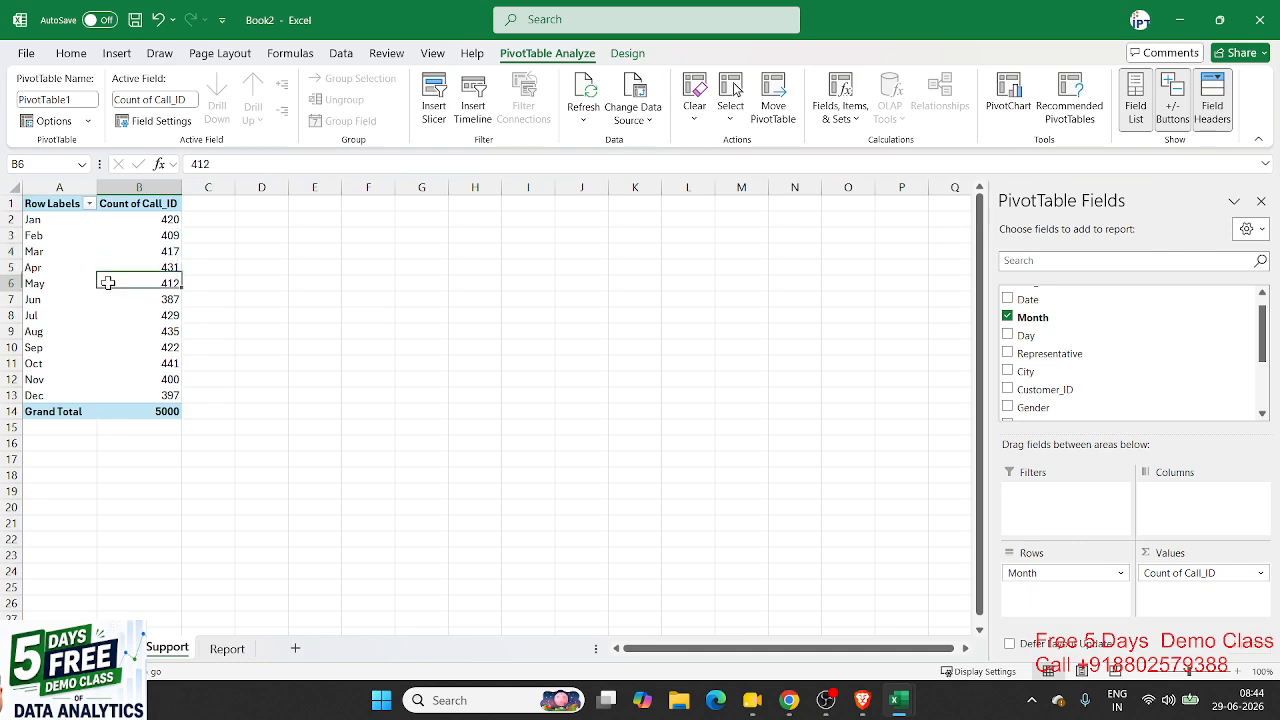
pyautogui.moveTo(108, 306)
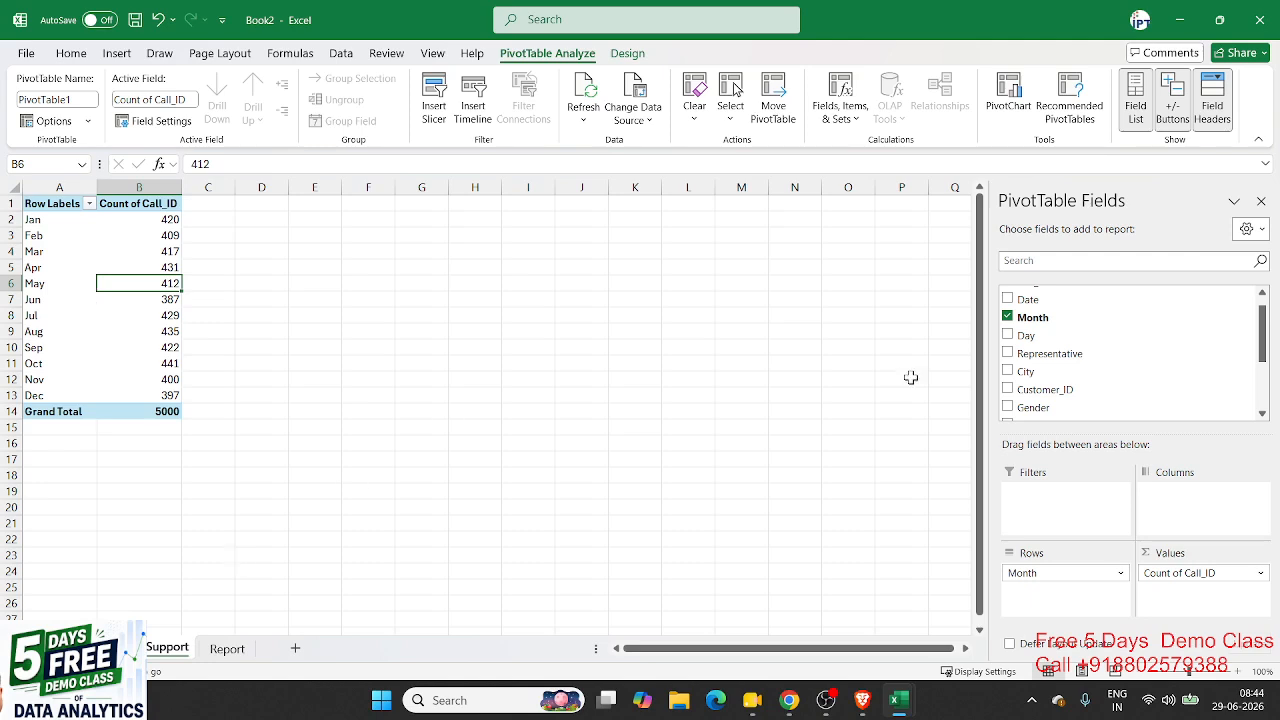
# Step: Add the Call_Type field to the PivotTable rows beneath Month and check January's breakdown
pyautogui.scroll(-4, 1124, 355)
pyautogui.scroll(4, 1124, 355)
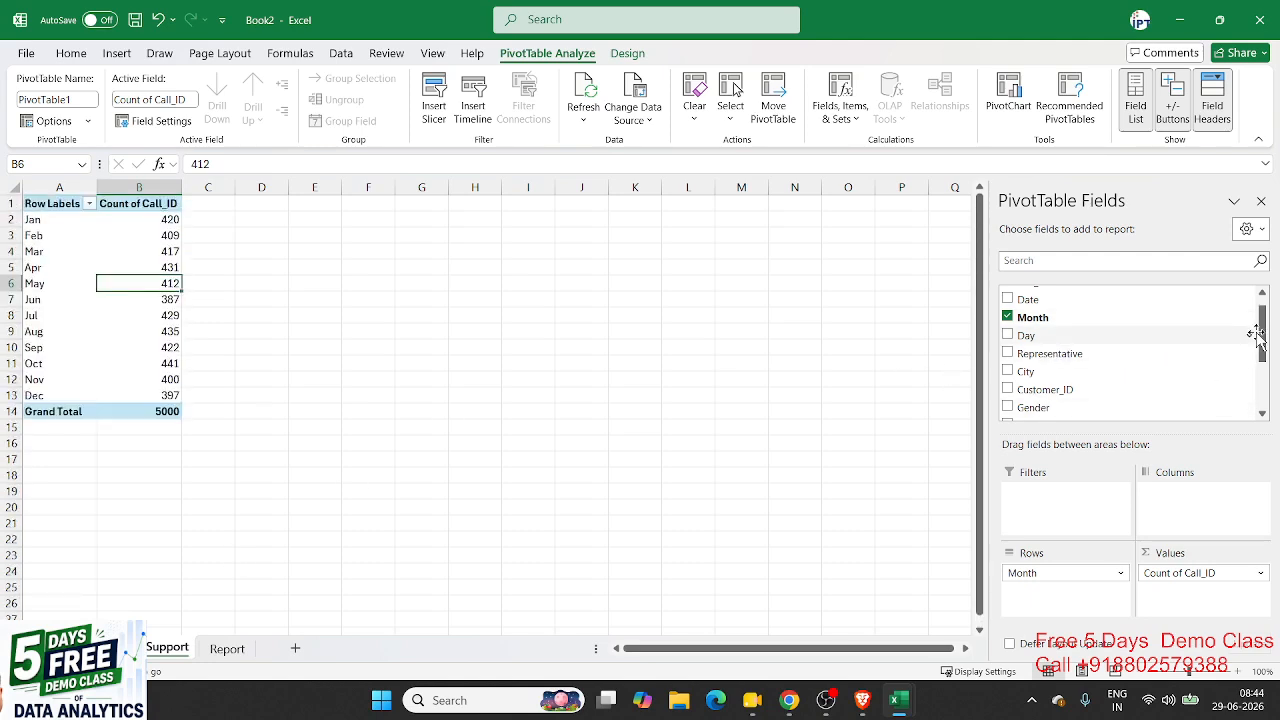
pyautogui.moveTo(1262, 330); pyautogui.dragTo(1250, 400)
pyautogui.moveTo(1094, 391); pyautogui.dragTo(1072, 584)
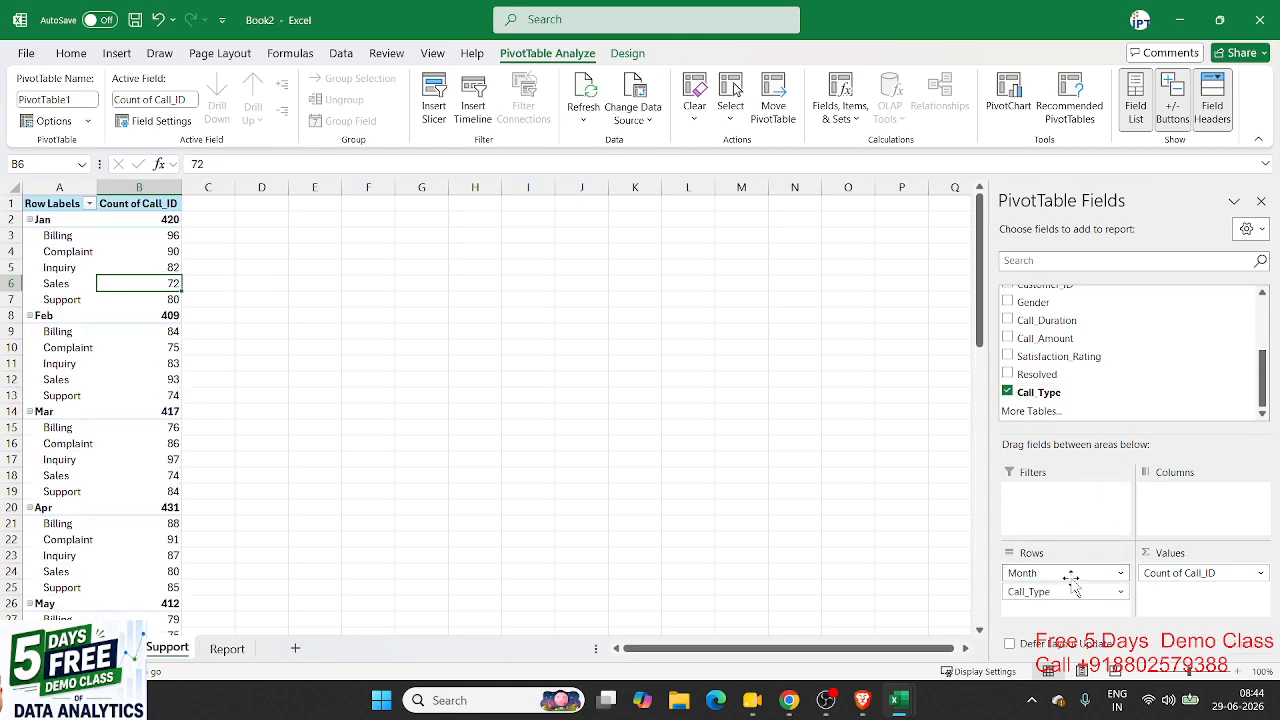
pyautogui.click(46, 222)
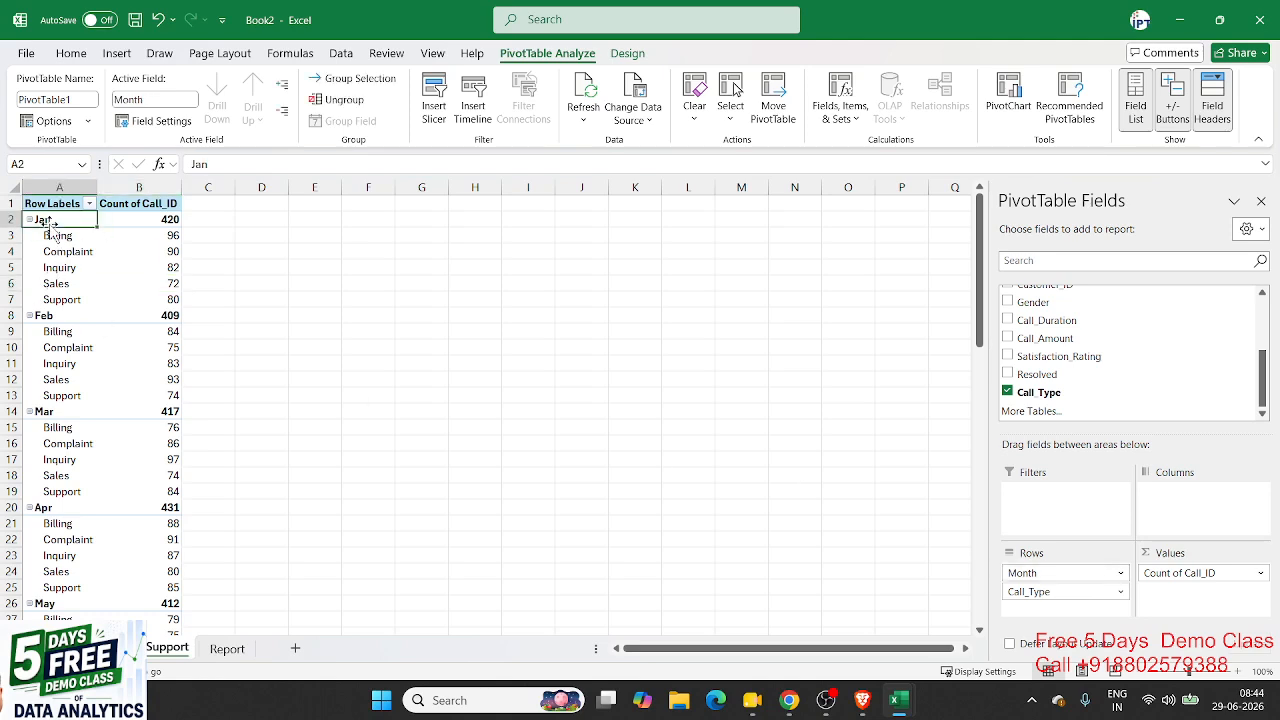
pyautogui.click(52, 236)
pyautogui.moveTo(50, 265); pyautogui.dragTo(154, 271)
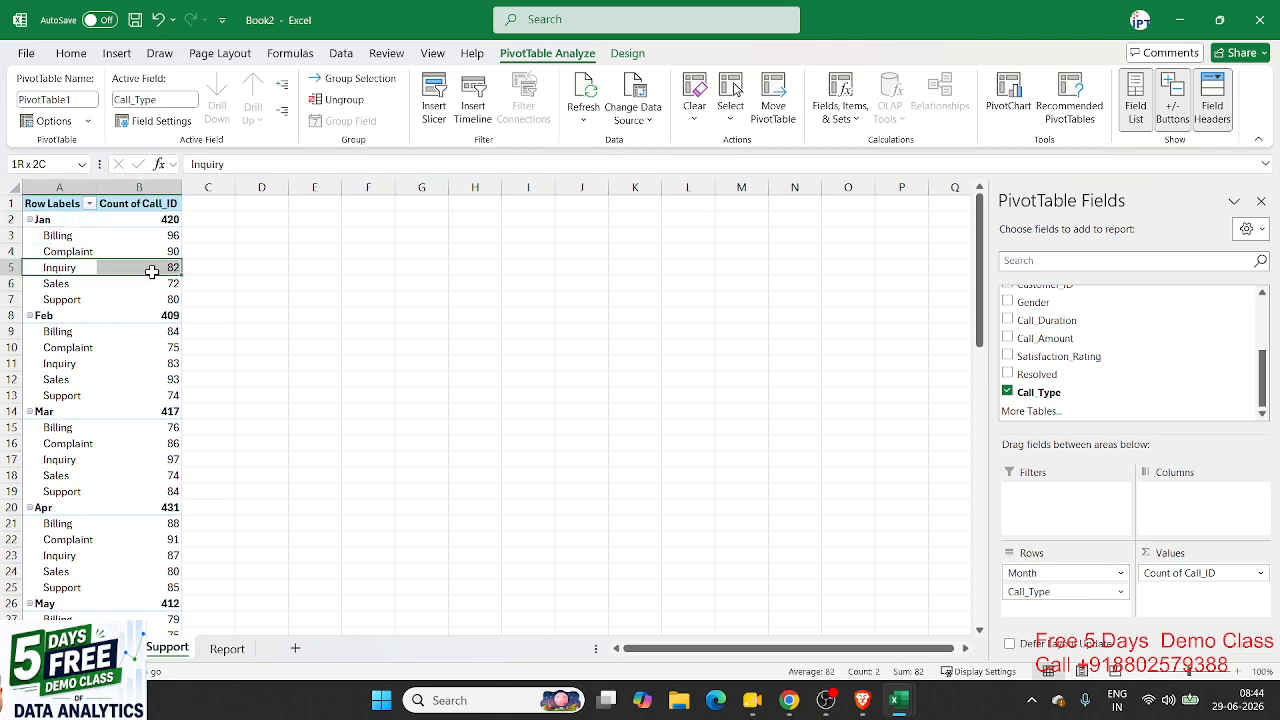
pyautogui.moveTo(111, 349)
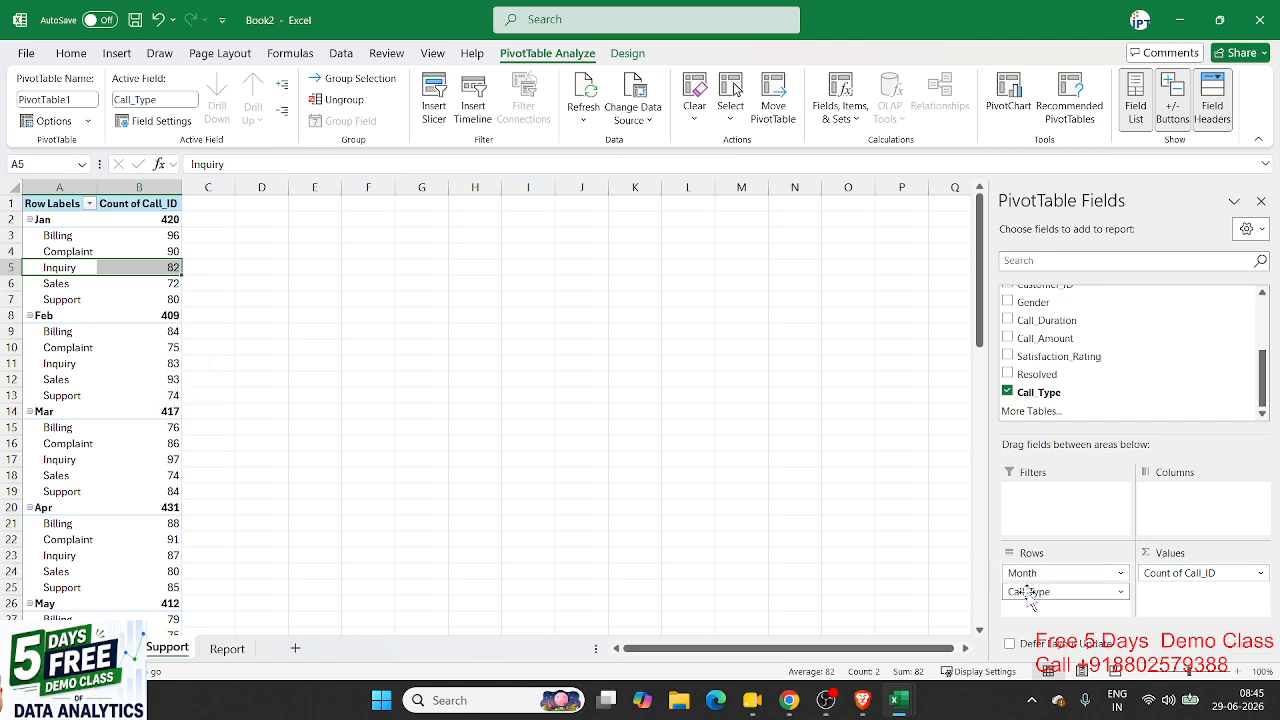
# Step: Move the Call_Type field from the PivotTable's rows to its filters and filter the report to Inquiry
pyautogui.moveTo(1030, 591); pyautogui.dragTo(1040, 513)
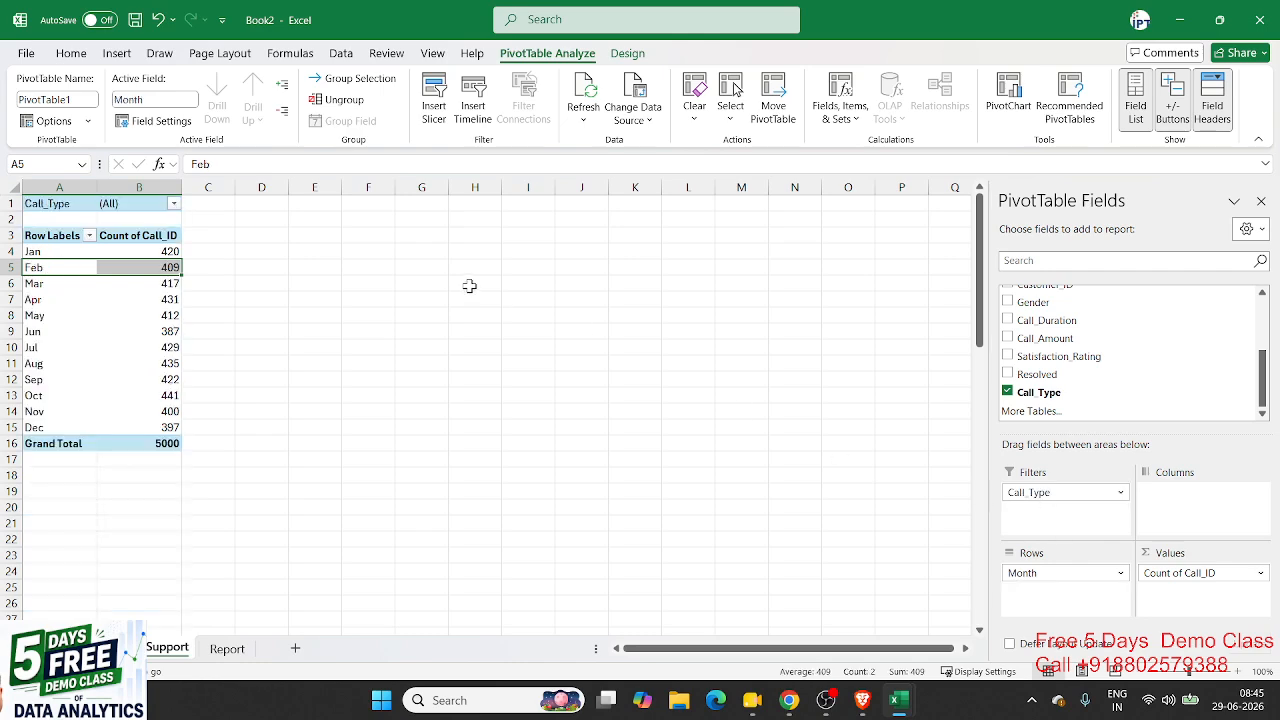
pyautogui.click(174, 203)
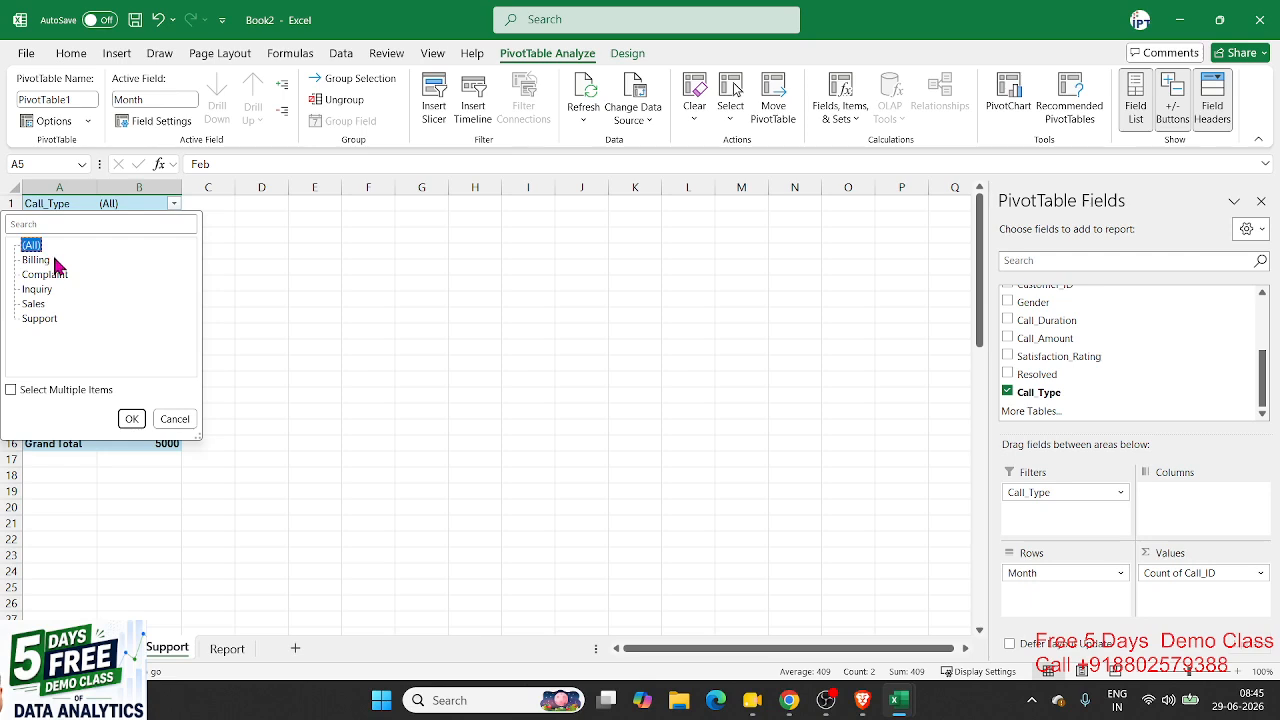
pyautogui.click(37, 289)
pyautogui.click(131, 419)
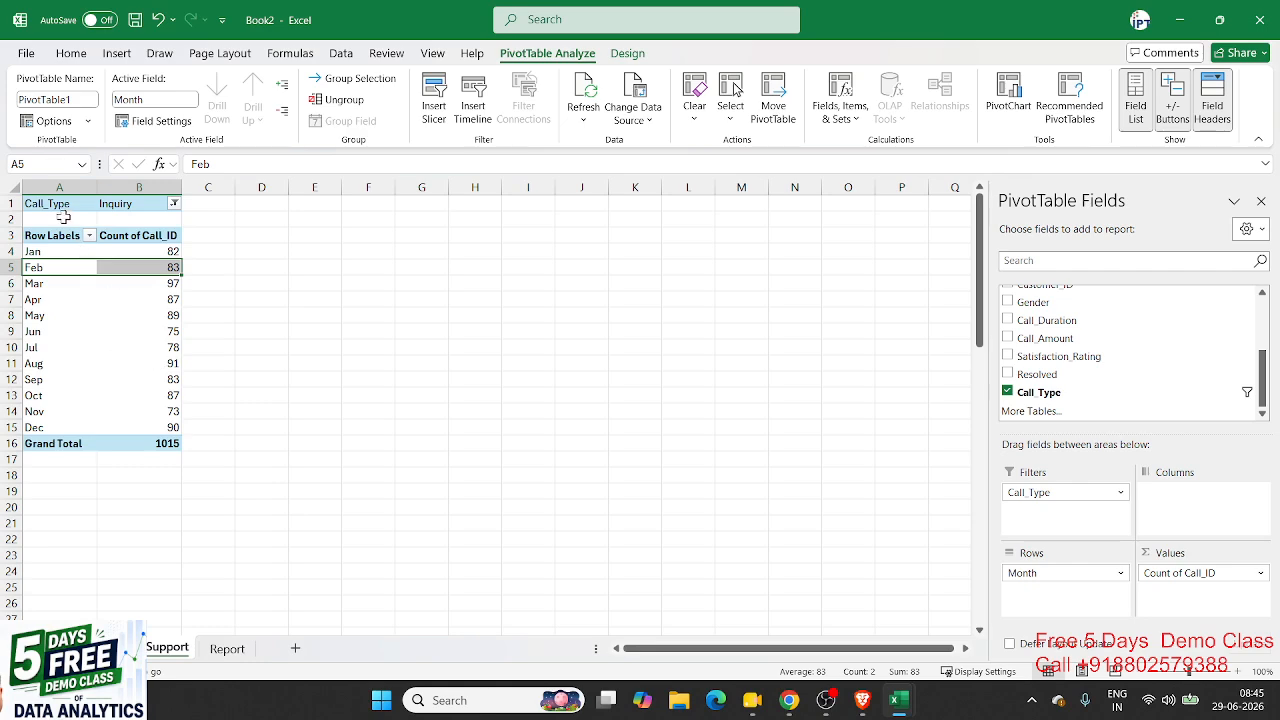
# Step: Compare the Call_Type filter on the Support sheet with the free space beside the title on the Report sheet
pyautogui.moveTo(52, 205); pyautogui.dragTo(110, 203)
pyautogui.click(227, 648)
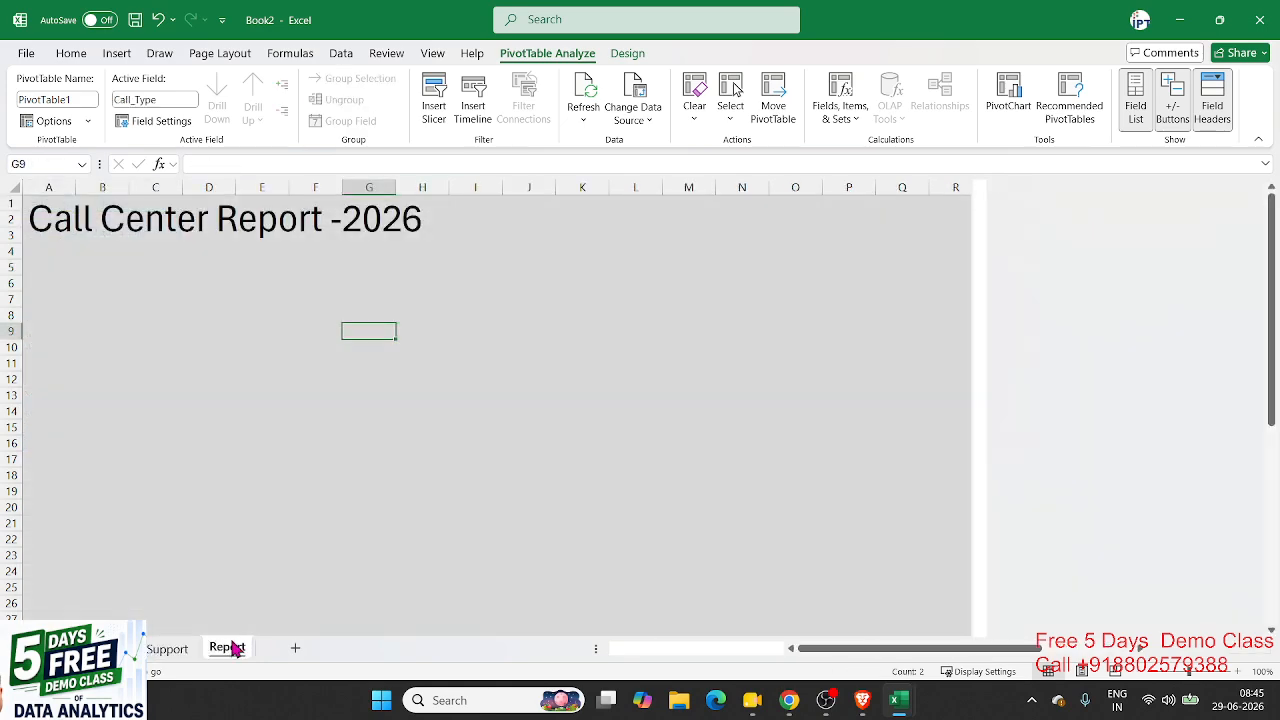
pyautogui.moveTo(690, 220); pyautogui.dragTo(955, 205)
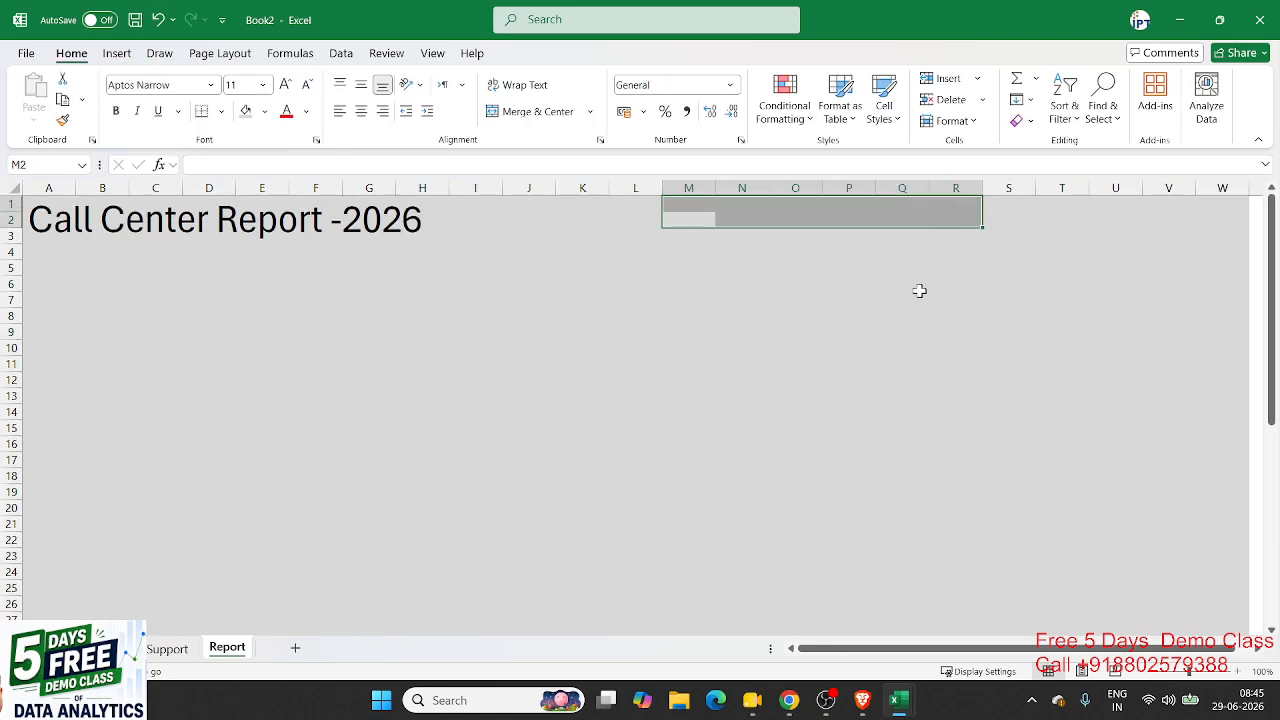
pyautogui.click(168, 649)
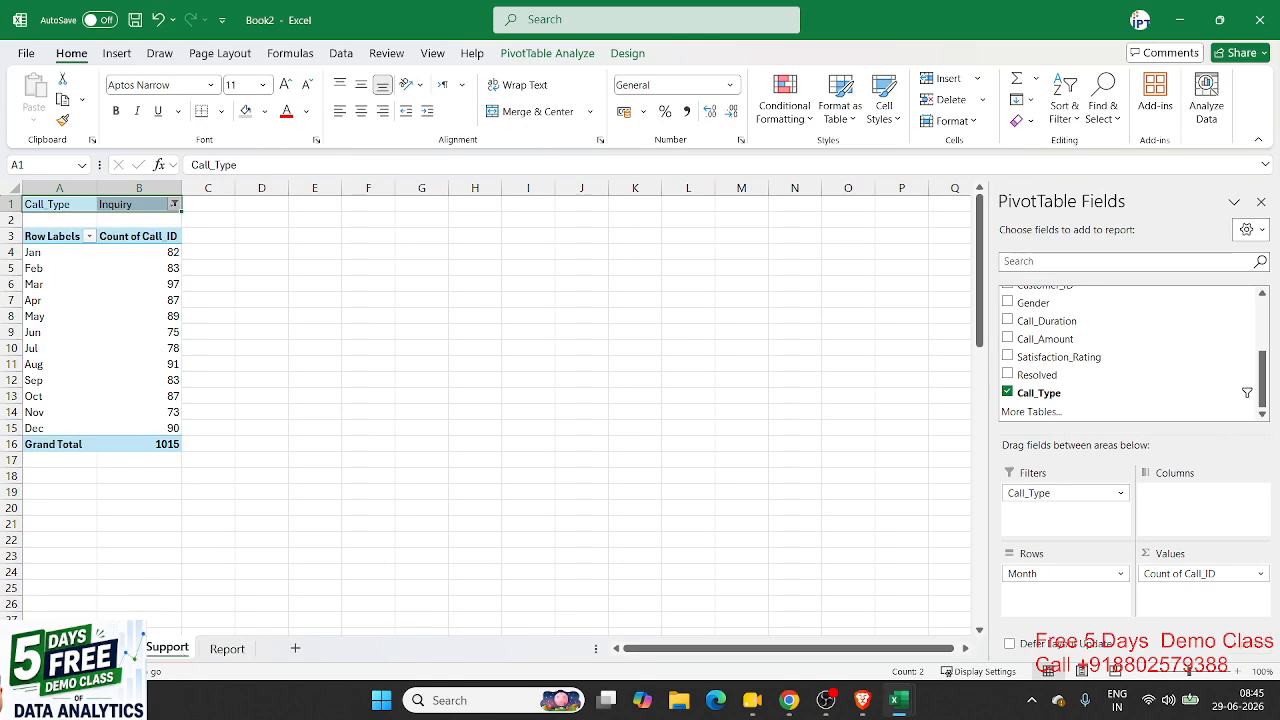
pyautogui.hotkey('alt', 'Tab')
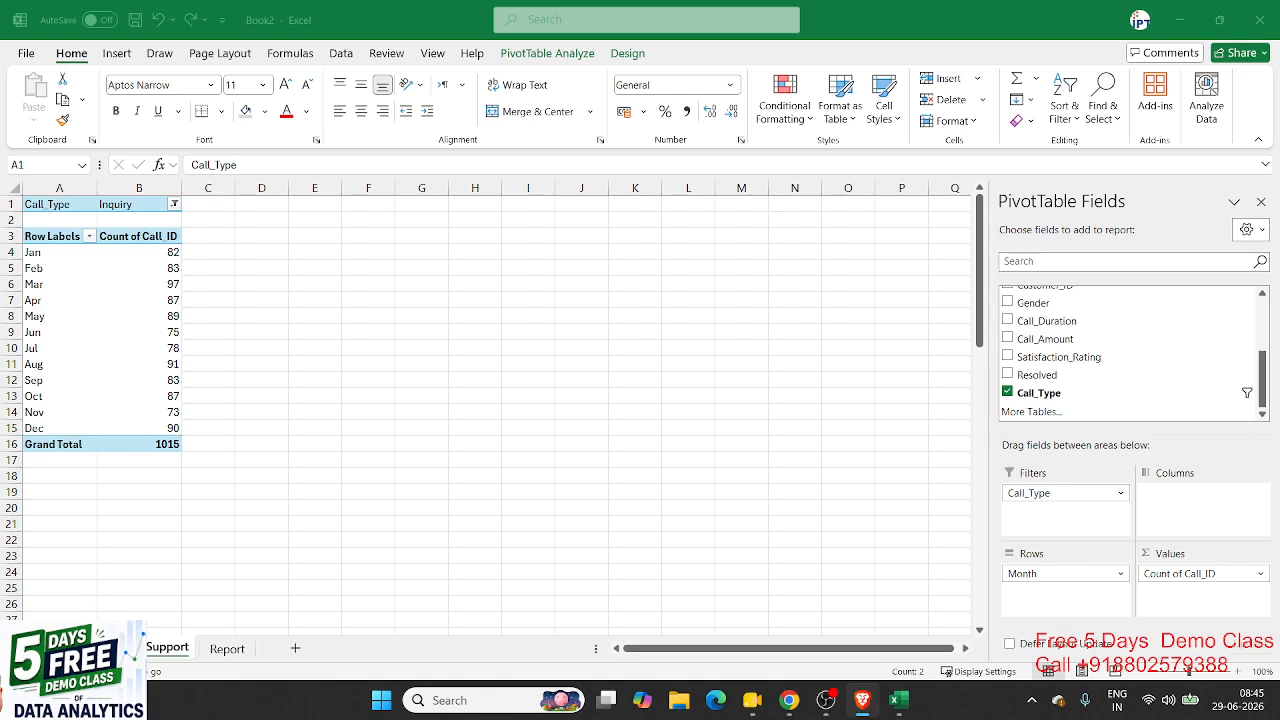
pyautogui.click(248, 667)
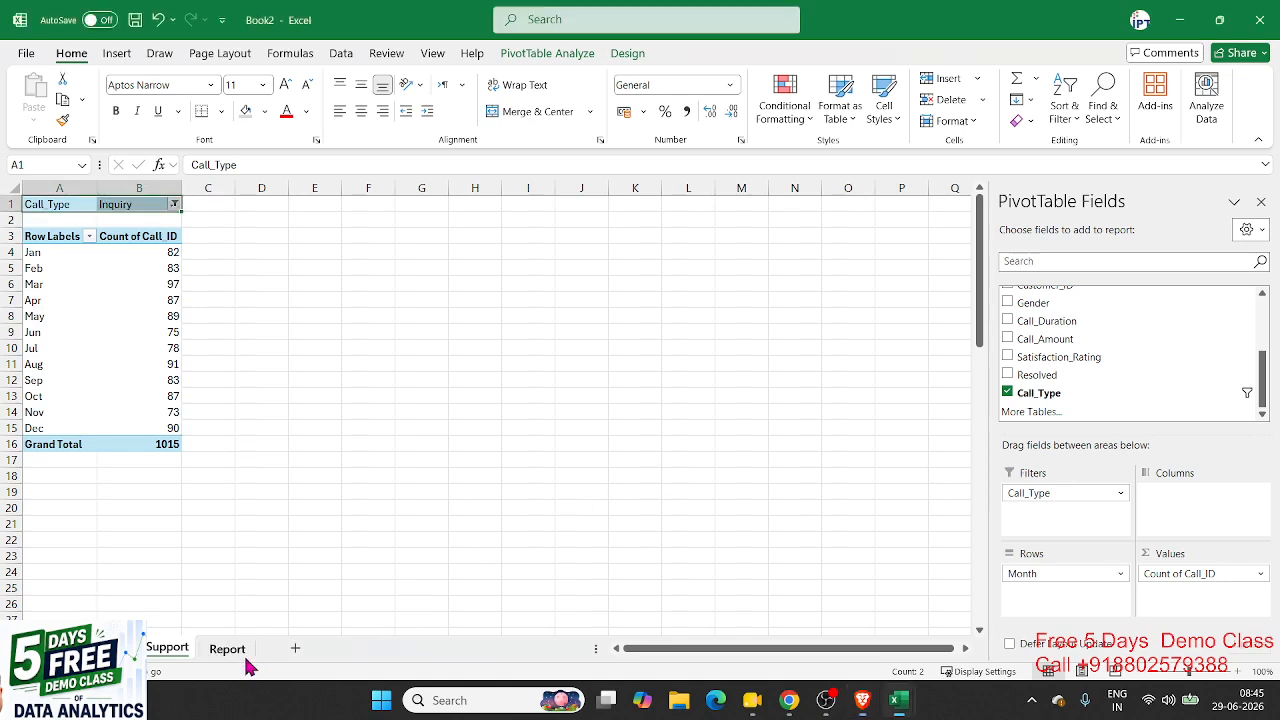
pyautogui.click(71, 331)
pyautogui.click(478, 331)
# Step: Insert a slicer for the Call_Type field of the PivotTable on the Support sheet
pyautogui.click(100, 283)
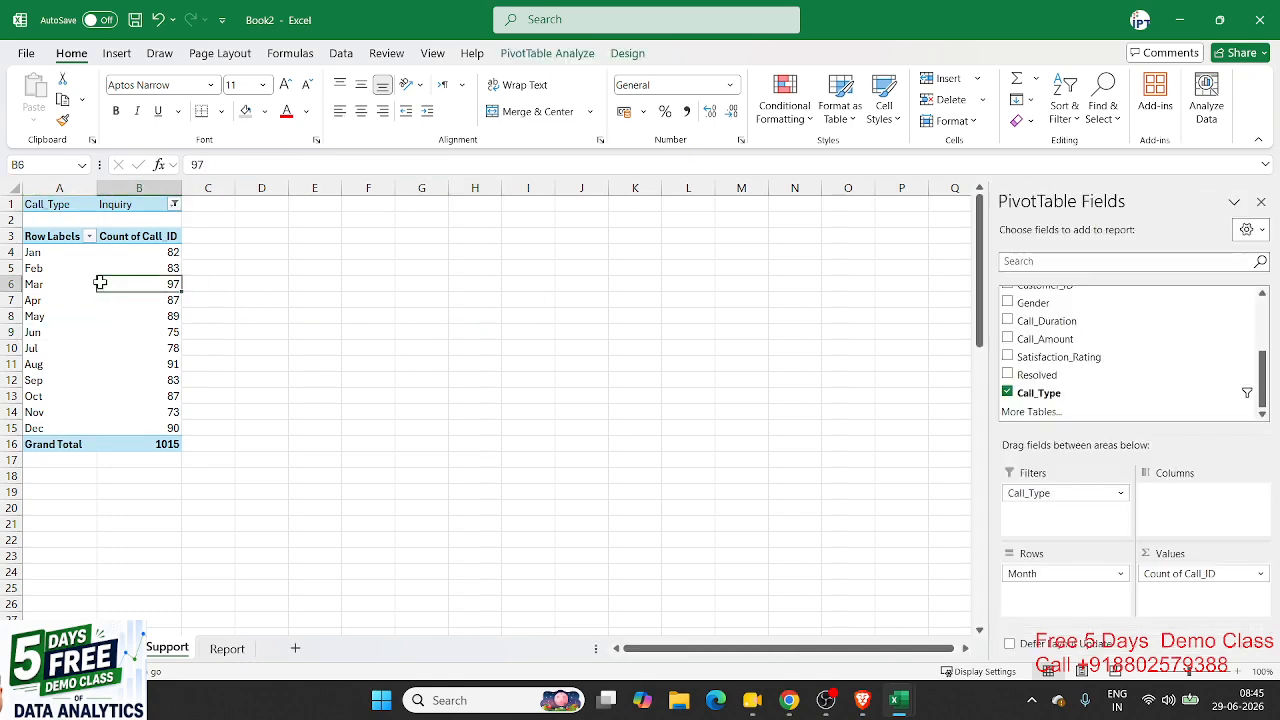
pyautogui.click(527, 55)
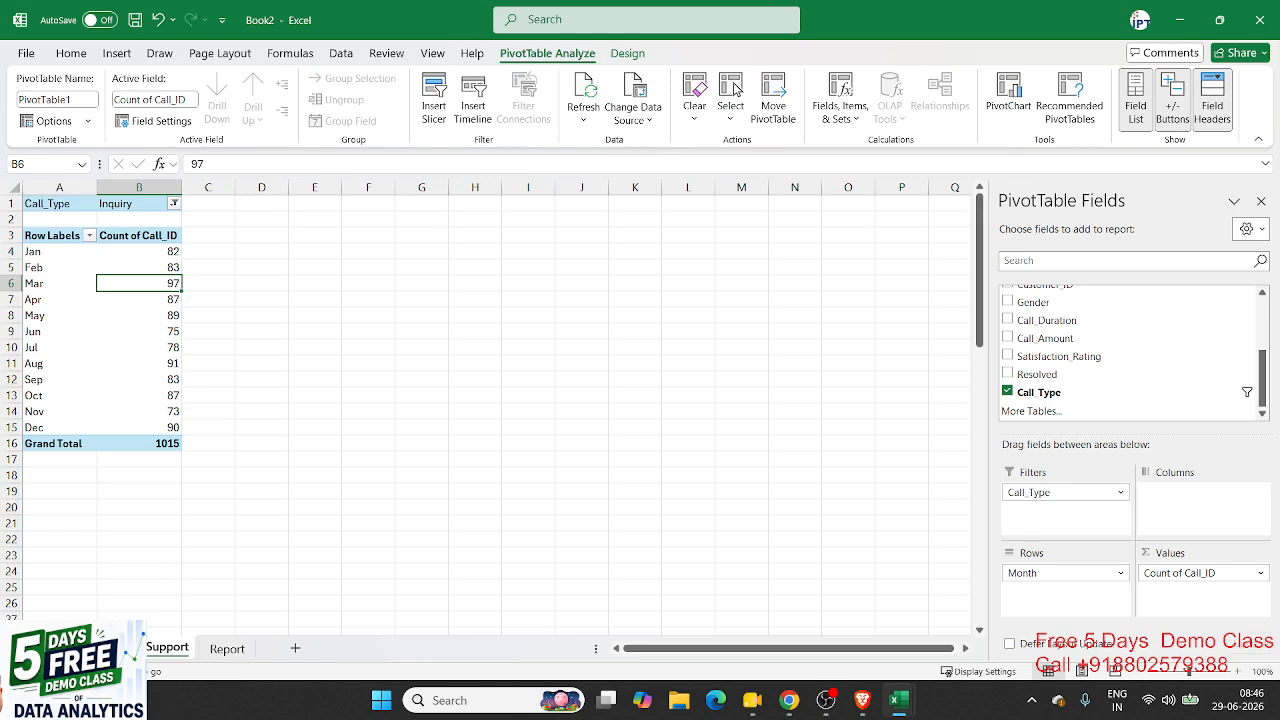
pyautogui.press('super')
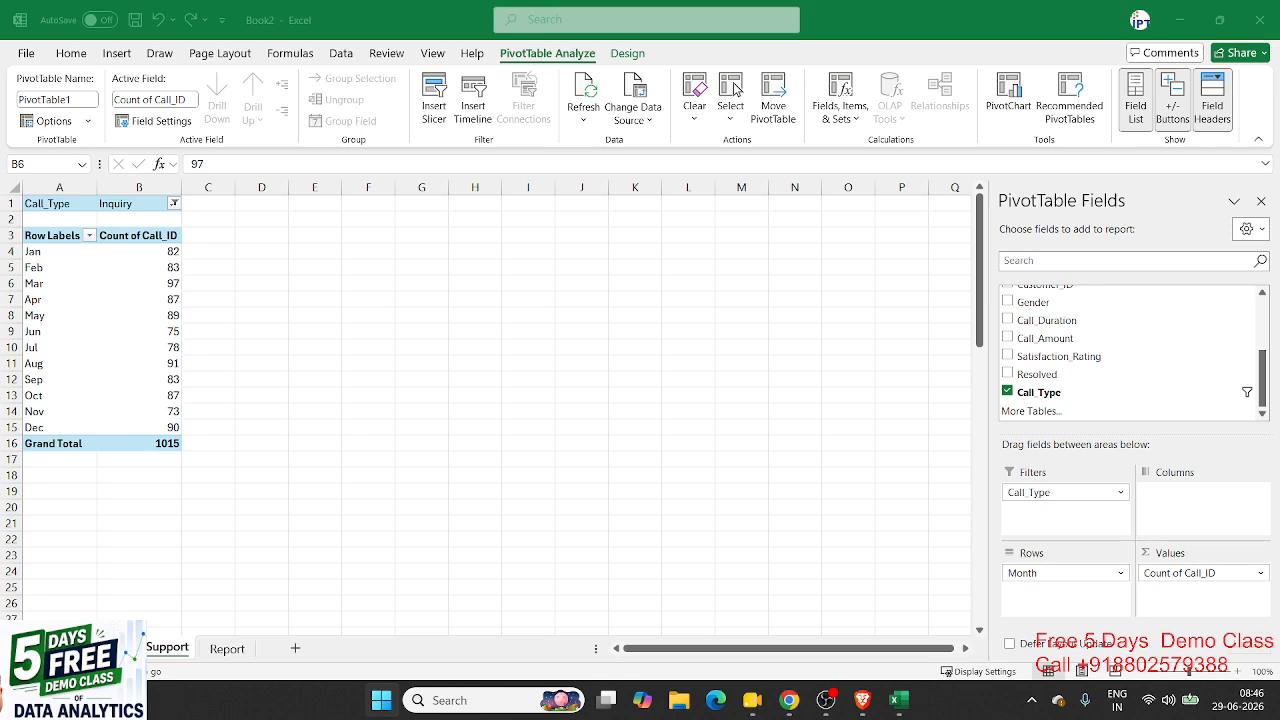
pyautogui.press('super+i')
pyautogui.moveTo(1040, 22); pyautogui.dragTo(0, 174)
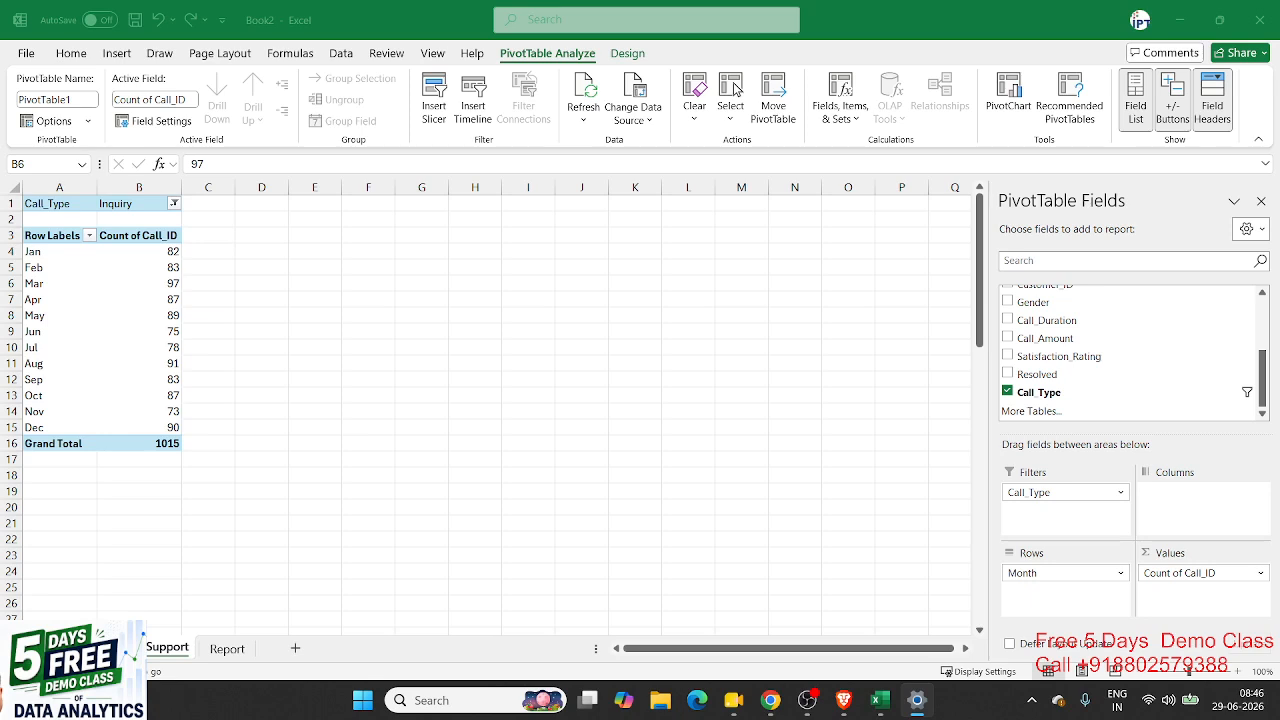
pyautogui.click(443, 118)
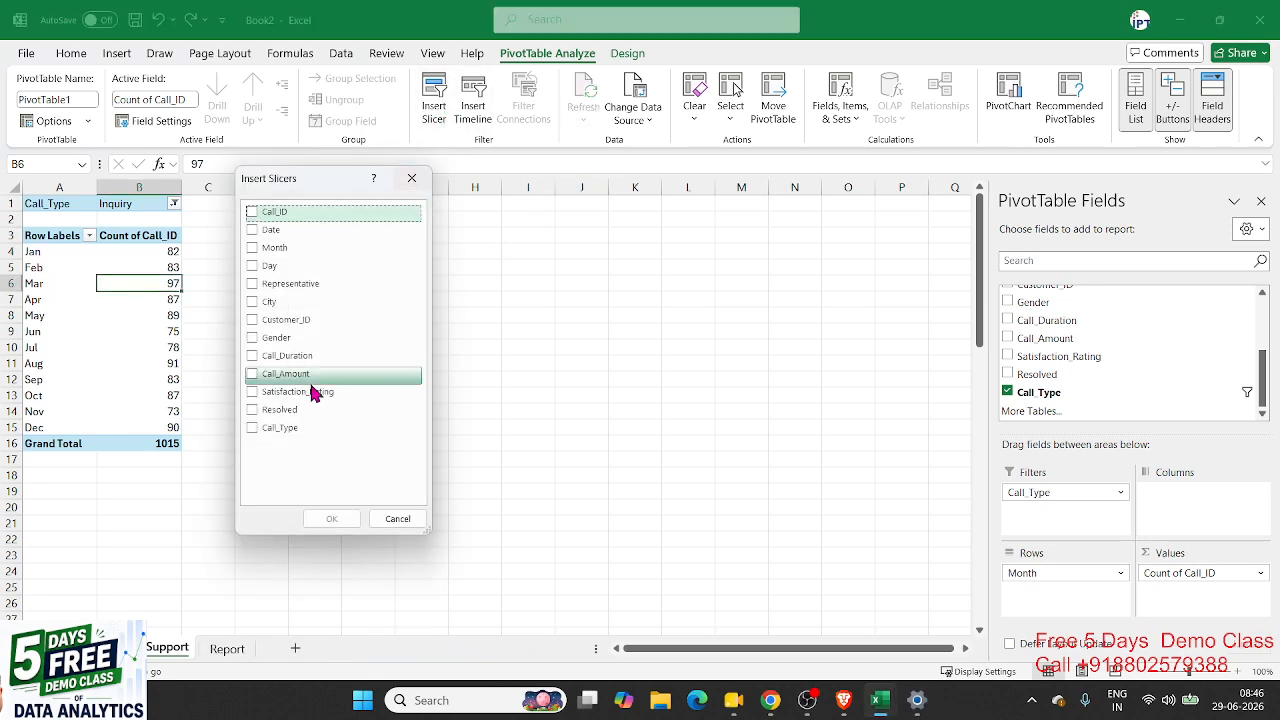
pyautogui.click(265, 428)
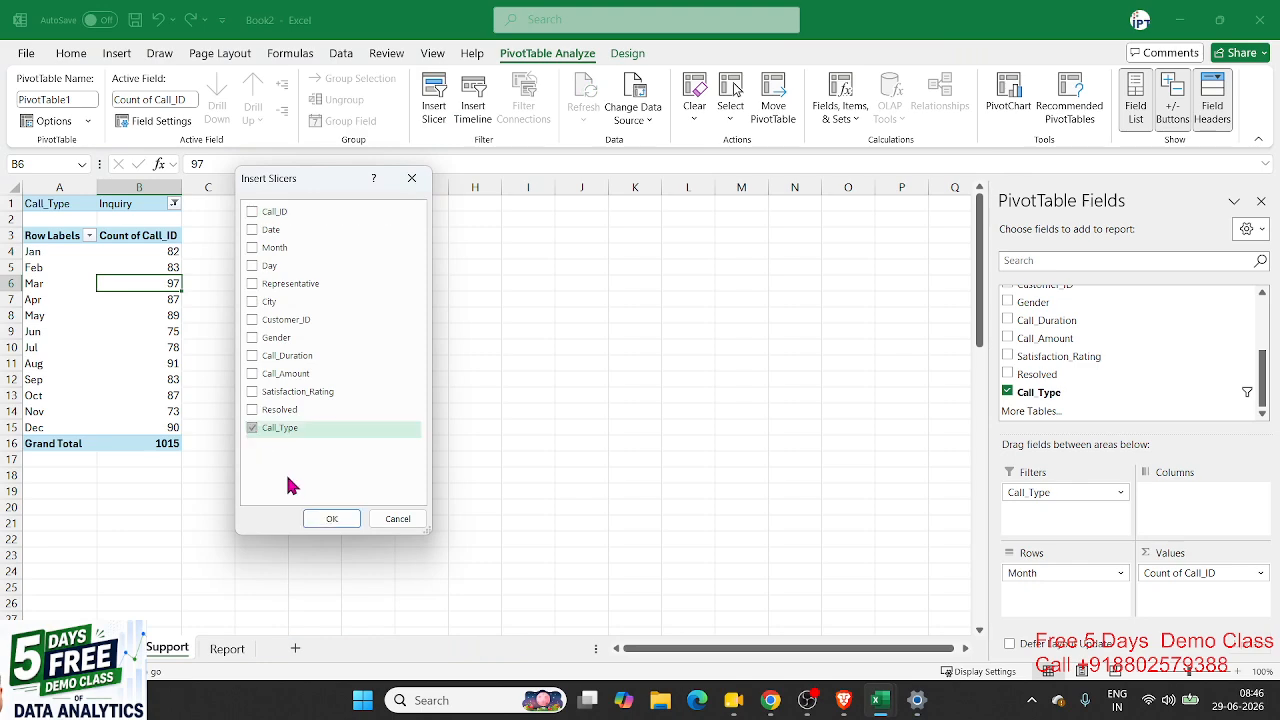
pyautogui.click(325, 523)
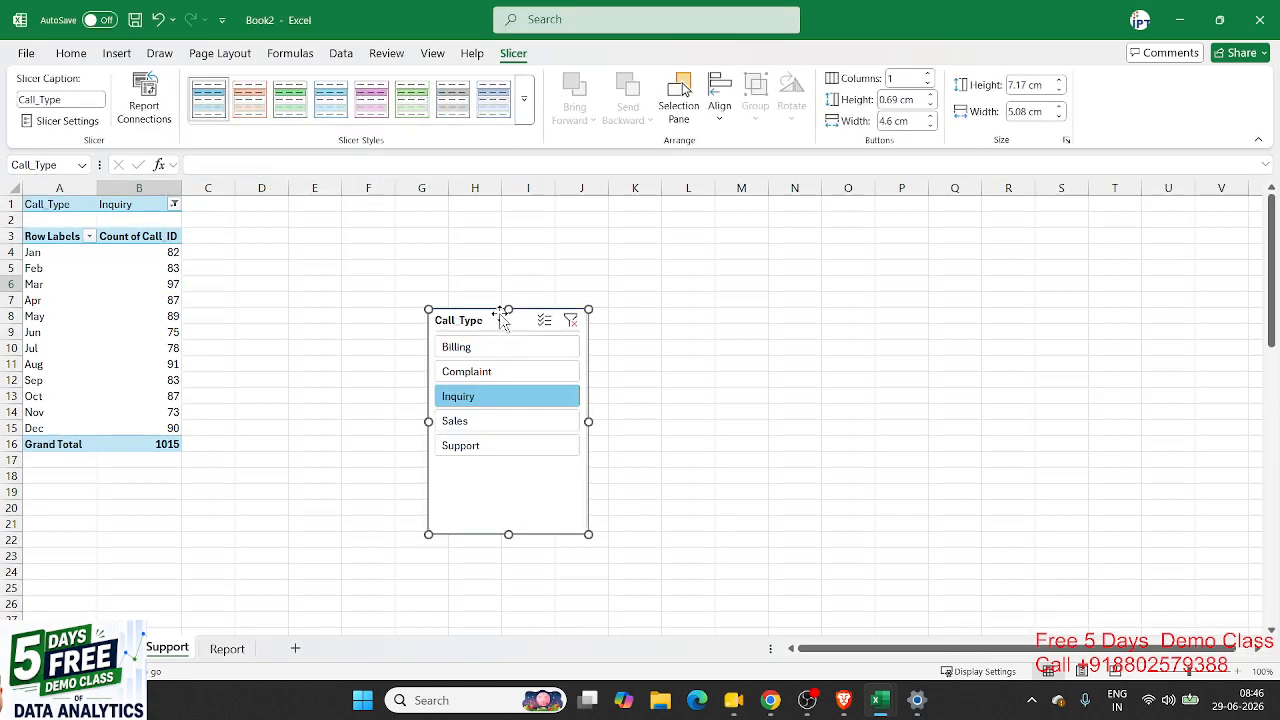
# Step: Move the Call_Type slicer up beside the PivotTable, starting near column E, and clear its filter
pyautogui.moveTo(503, 316); pyautogui.dragTo(405, 230)
pyautogui.click(481, 240)
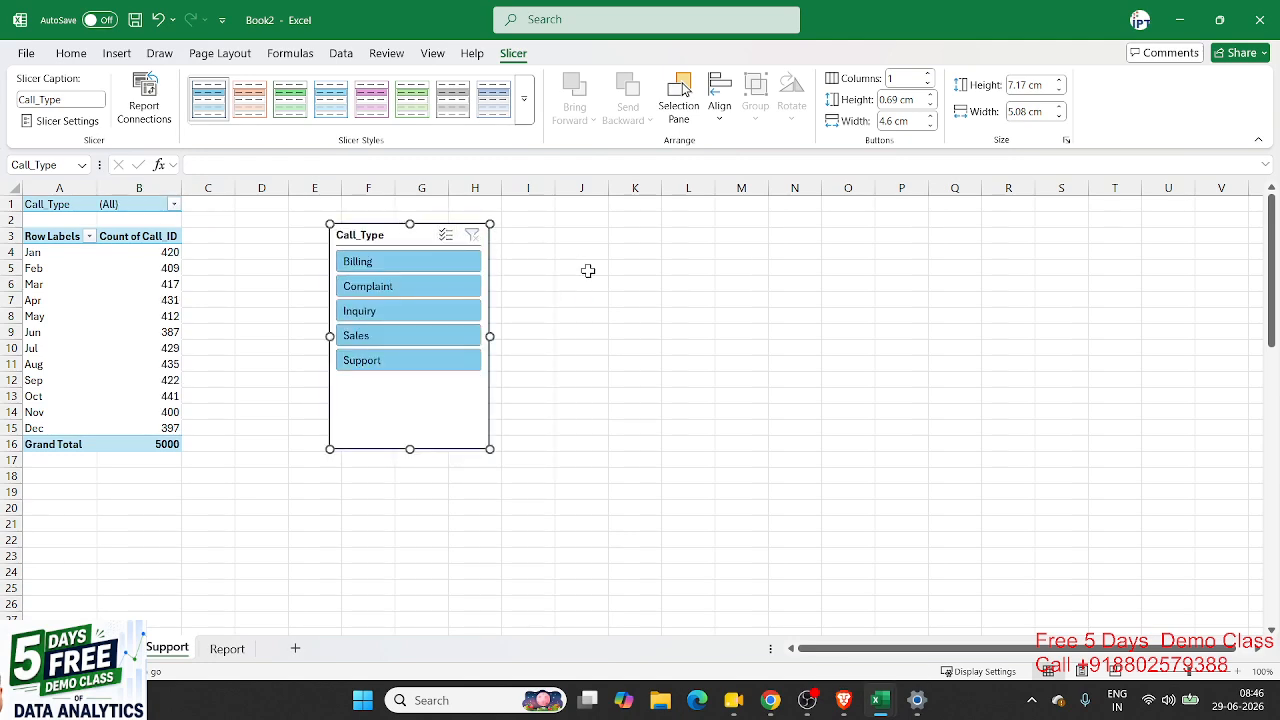
pyautogui.click(583, 268)
# Step: Test the slicer with Billing, Complaint, Inquiry, Sales and Support in turn, and clear its filter
pyautogui.click(427, 266)
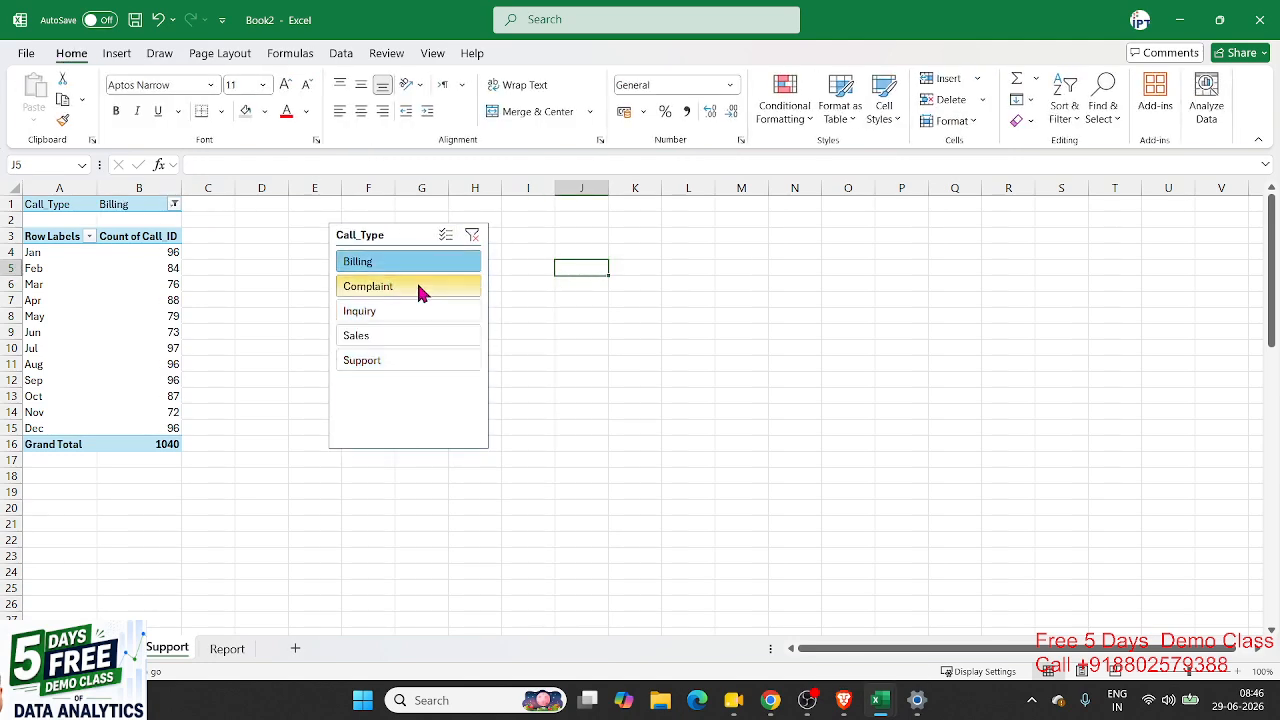
pyautogui.click(417, 287)
pyautogui.click(410, 310)
pyautogui.click(400, 336)
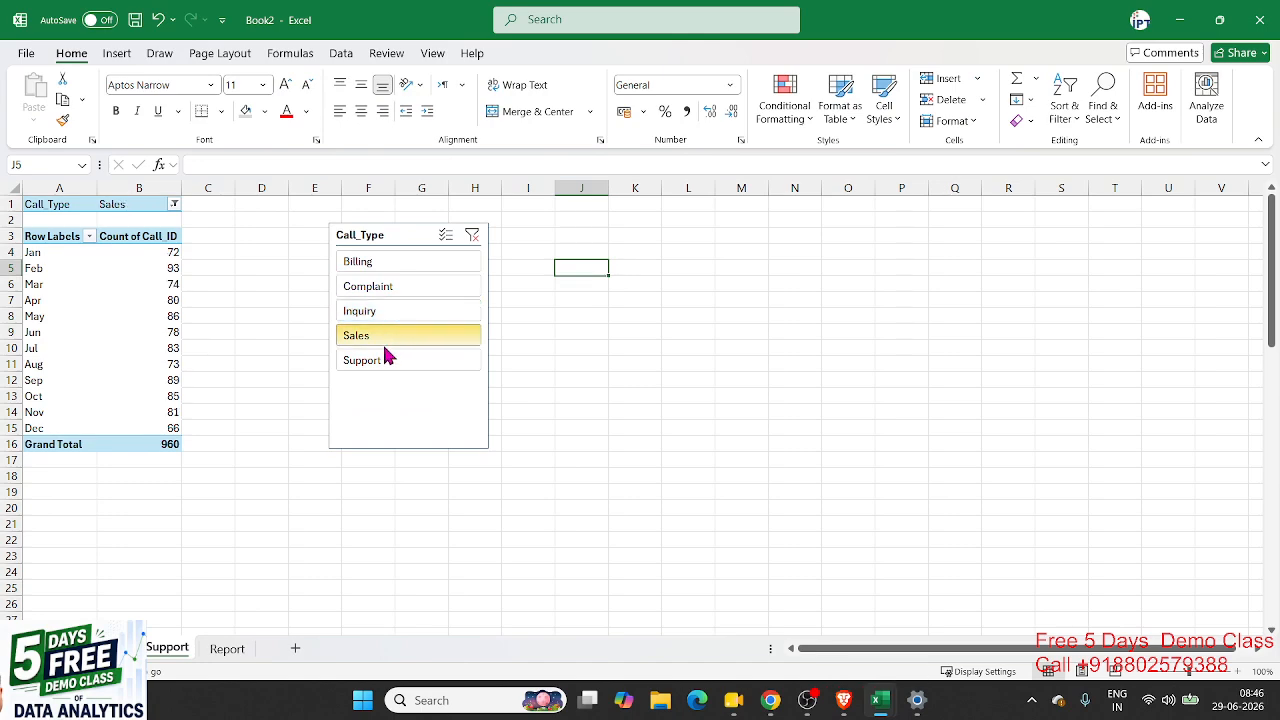
pyautogui.click(376, 362)
pyautogui.click(366, 337)
pyautogui.click(363, 314)
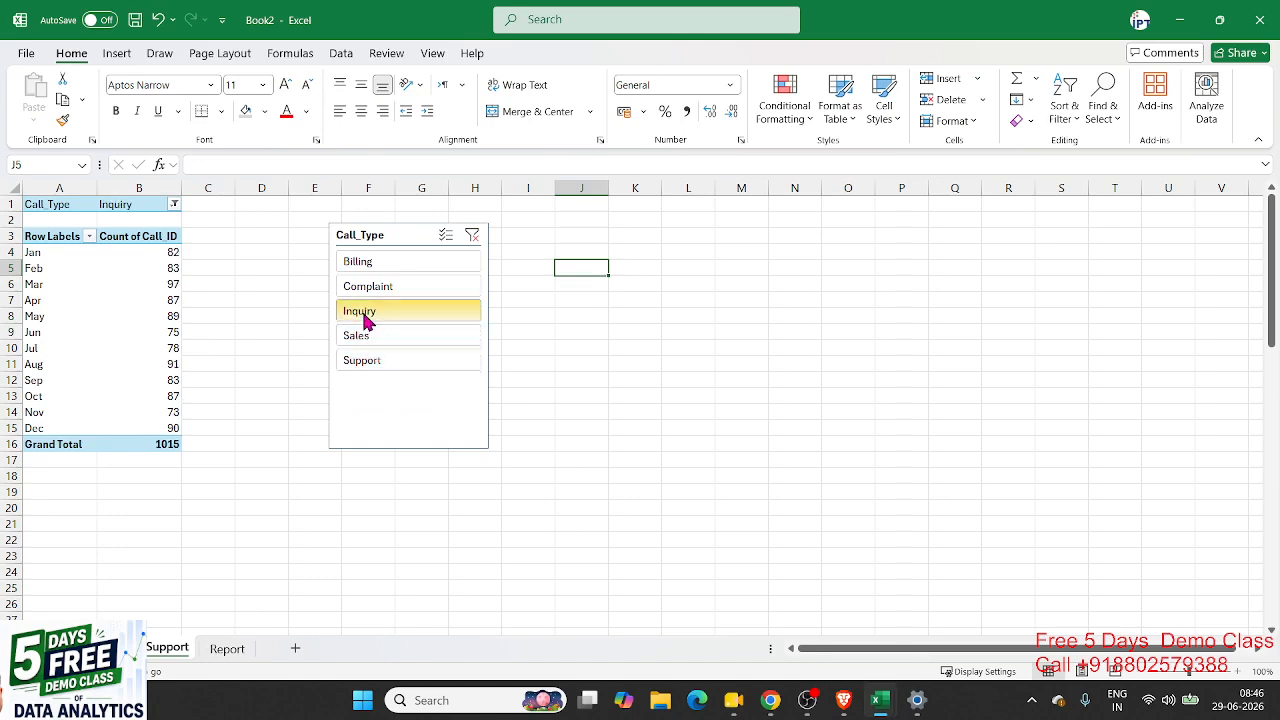
pyautogui.click(366, 288)
pyautogui.click(175, 205)
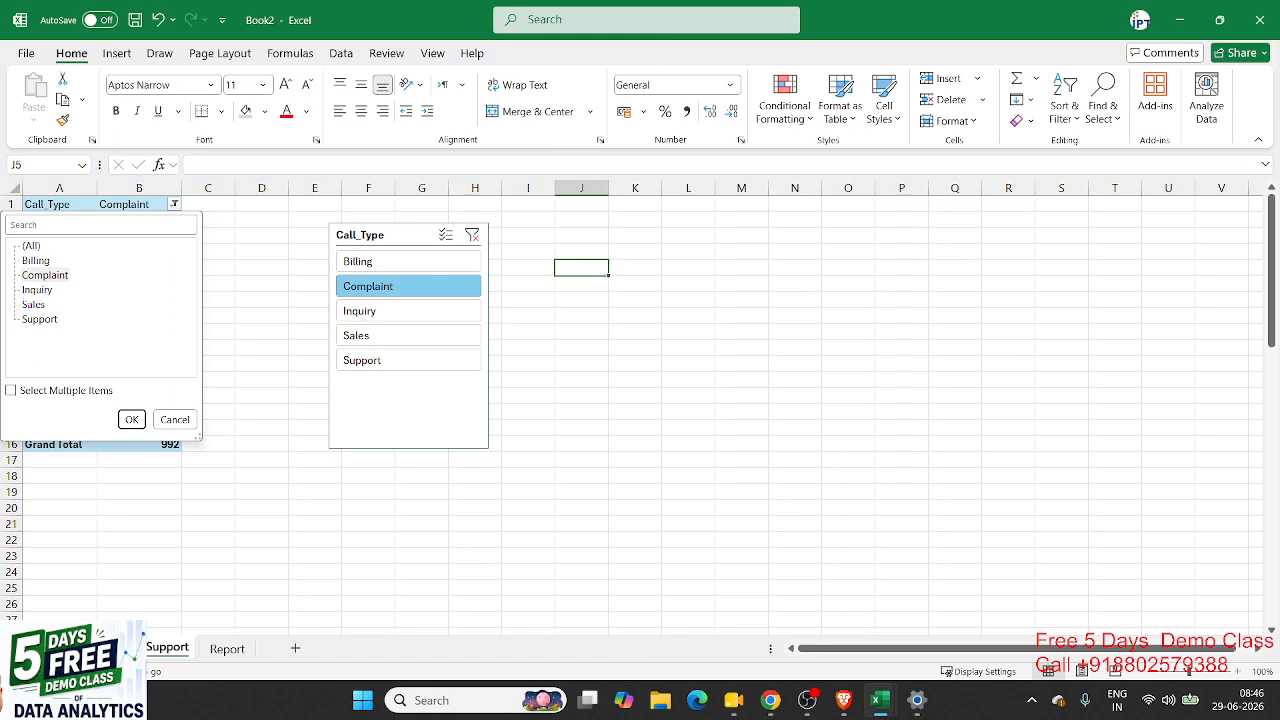
pyautogui.hotkey('alt', 'Tab')
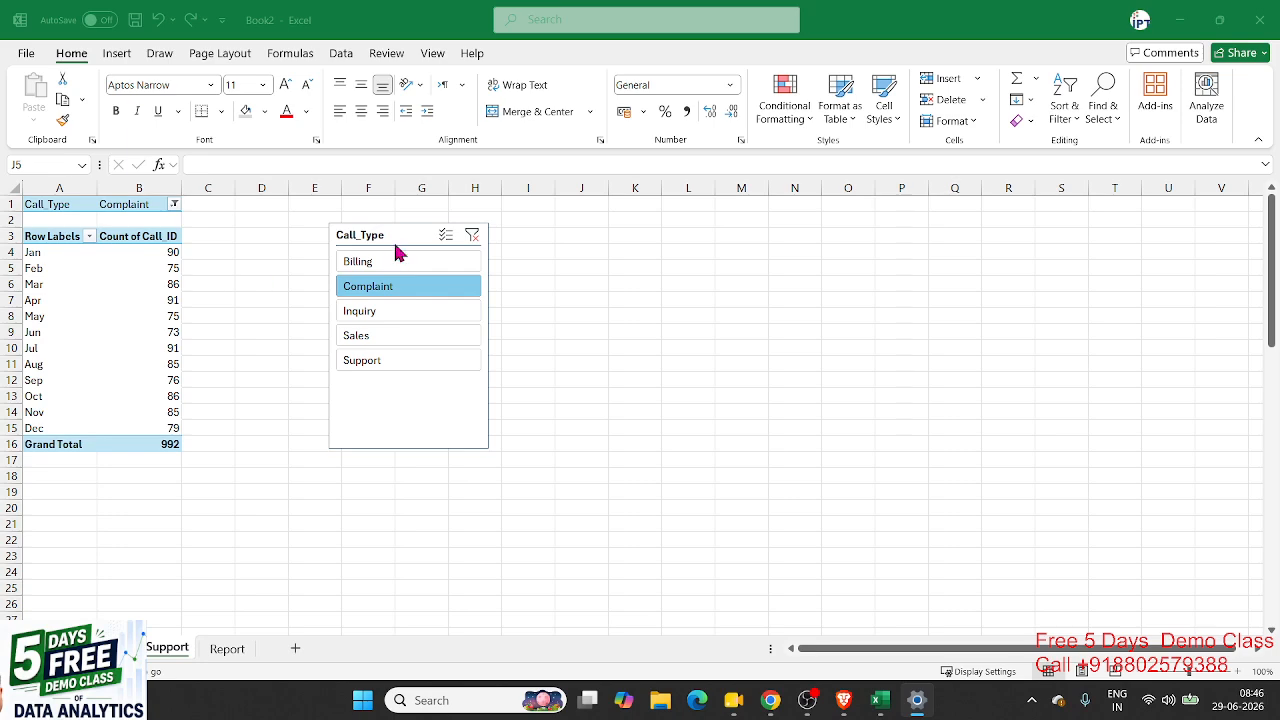
pyautogui.click(473, 239)
pyautogui.click(473, 239)
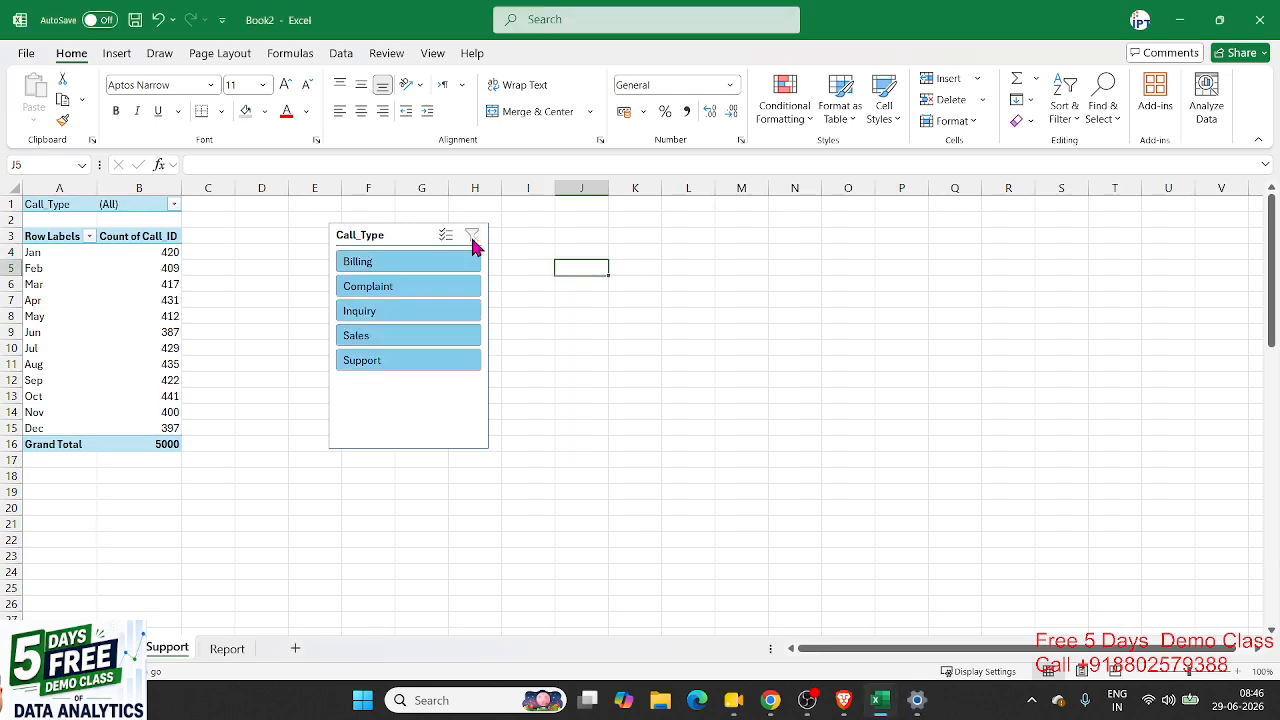
# Step: Cut the Call_Type slicer from the Support sheet, paste it on the Report sheet and place it just after the title, across columns I to K
pyautogui.click(410, 238)
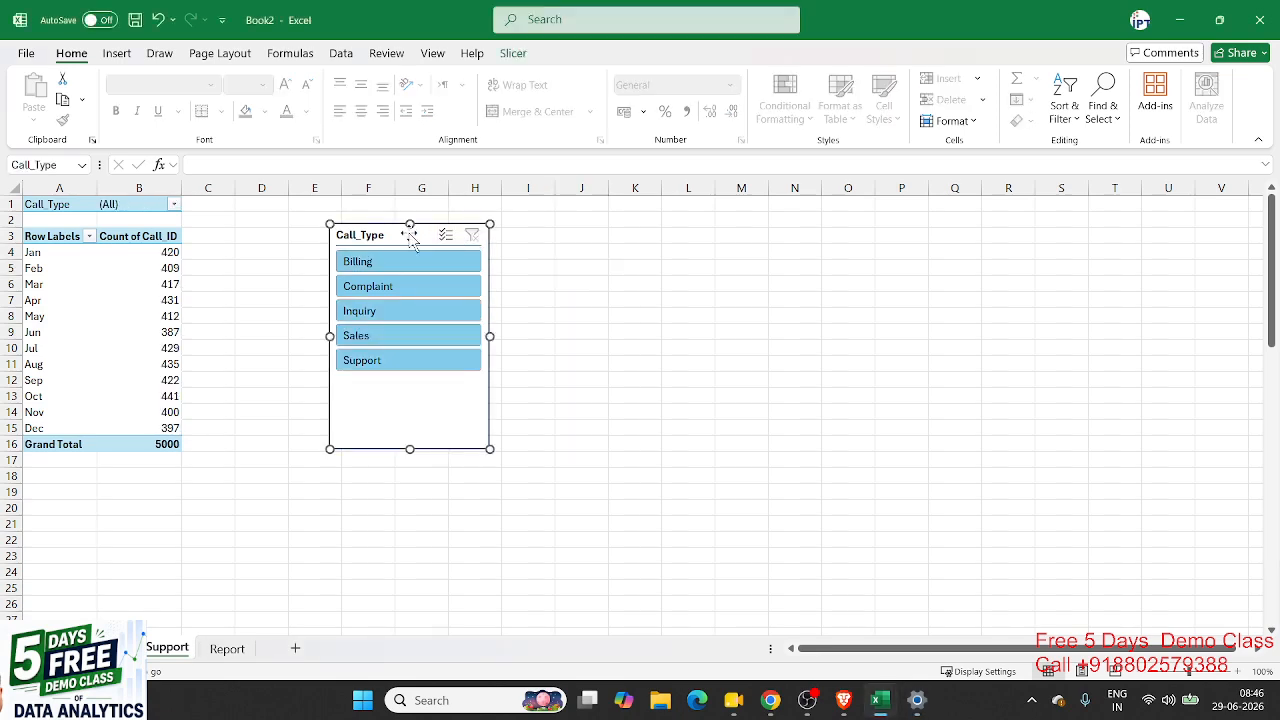
pyautogui.press('Delete')
pyautogui.click(227, 648)
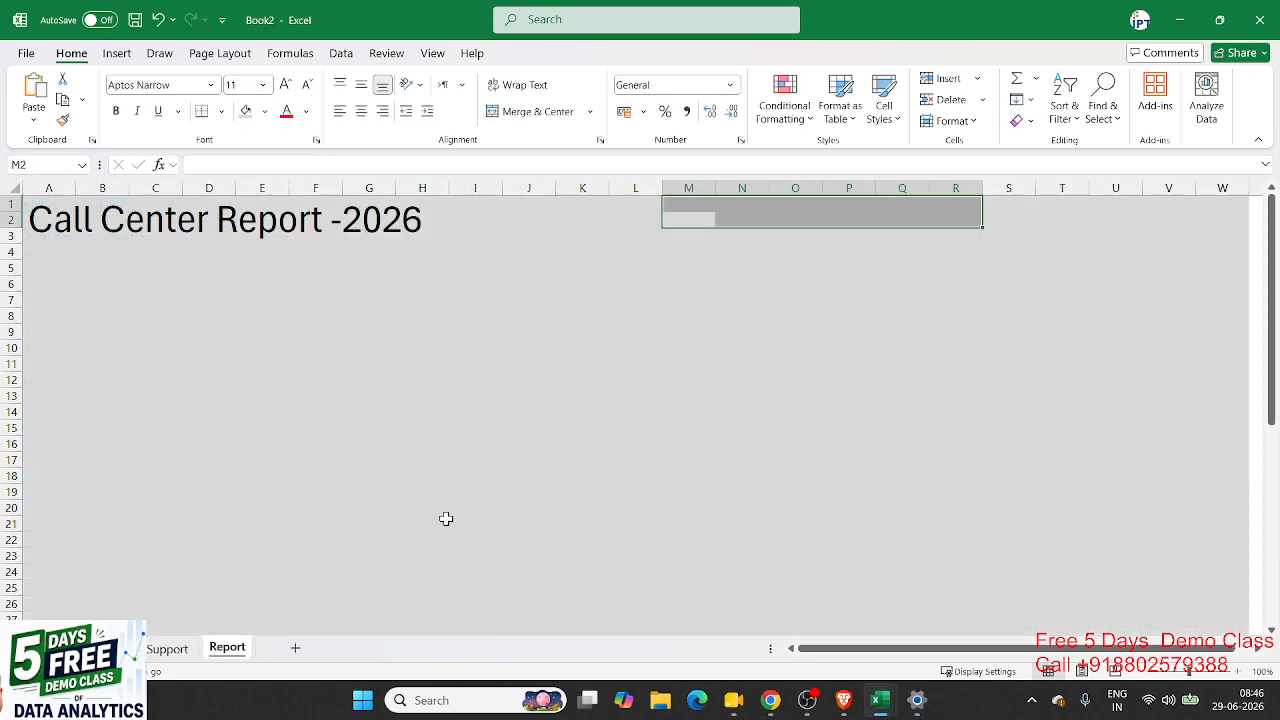
pyautogui.click(541, 250)
pyautogui.hotkey('ctrl', 'v')
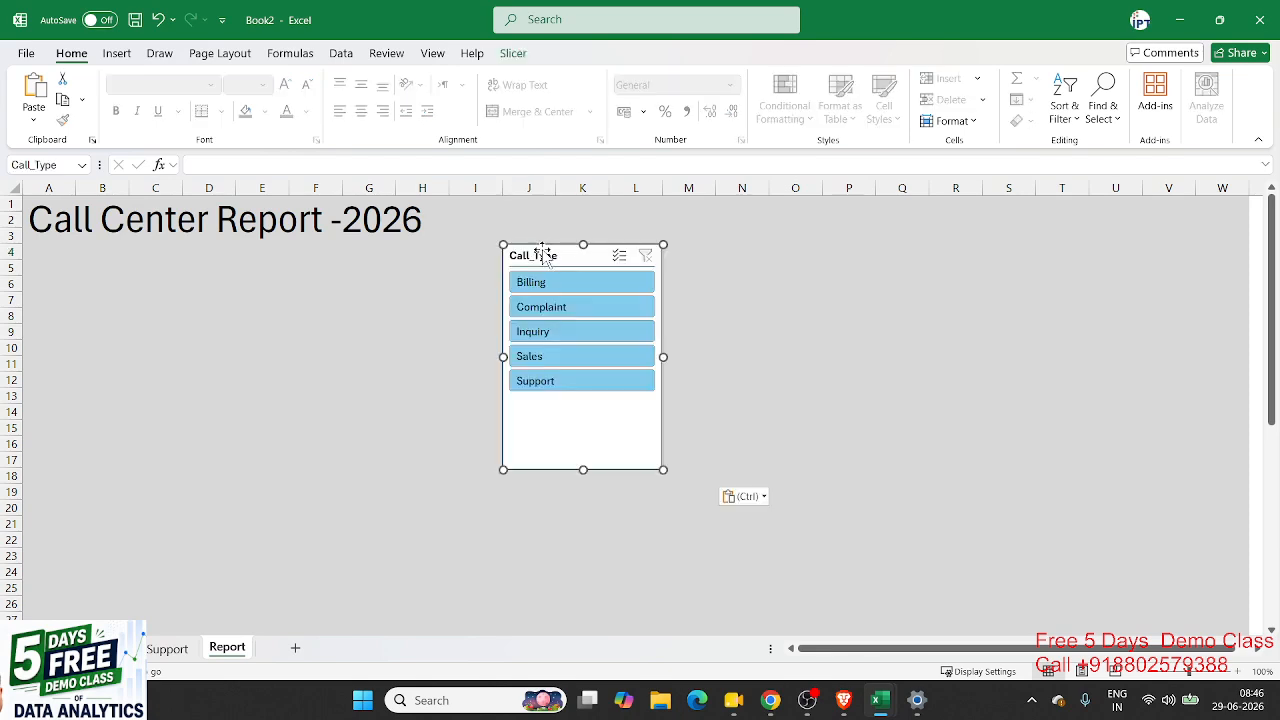
pyautogui.moveTo(542, 249); pyautogui.dragTo(477, 208)
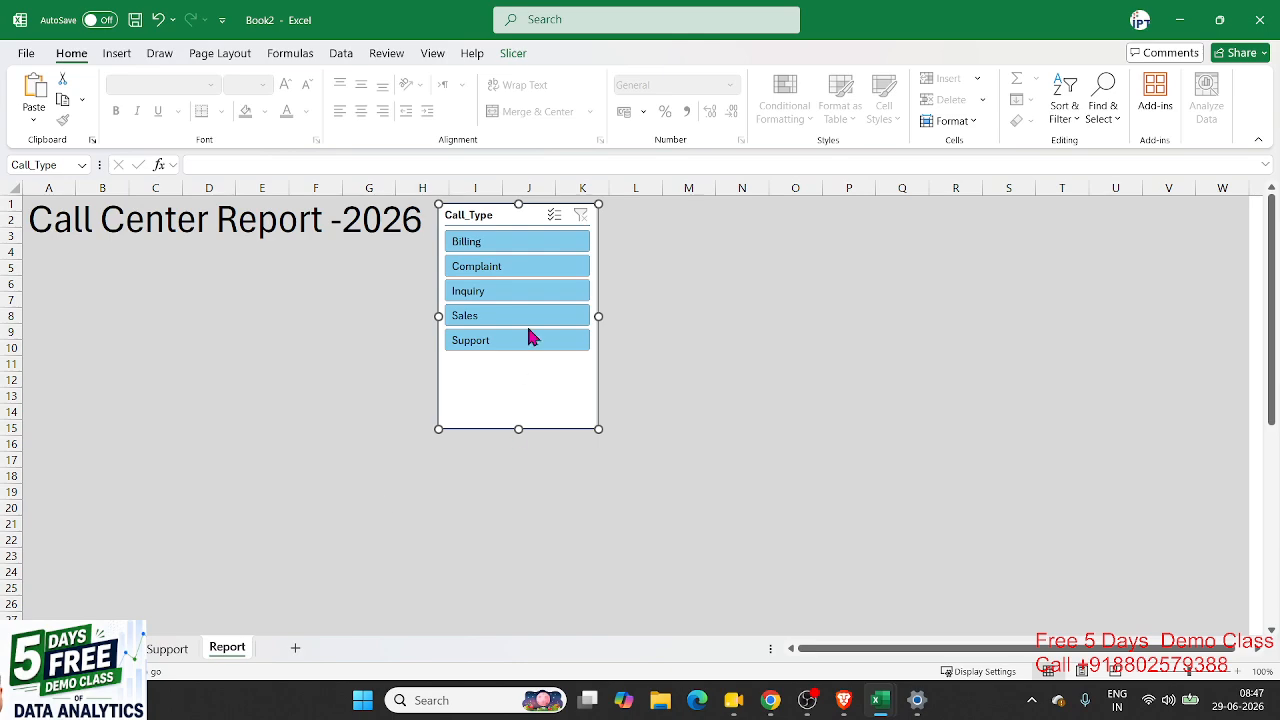
# Step: Nudge the Call_Type slicer closer to the report title and arrange its buttons in 5 columns
pyautogui.moveTo(494, 214); pyautogui.dragTo(487, 214)
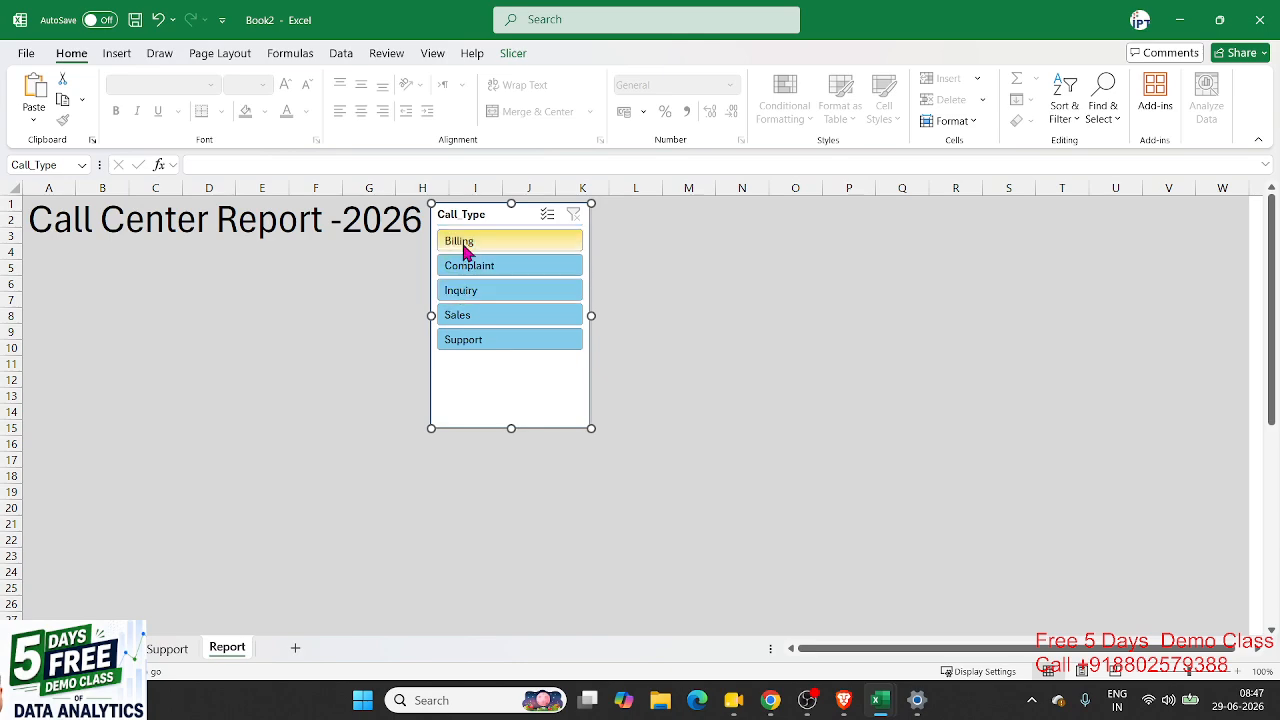
pyautogui.click(692, 287)
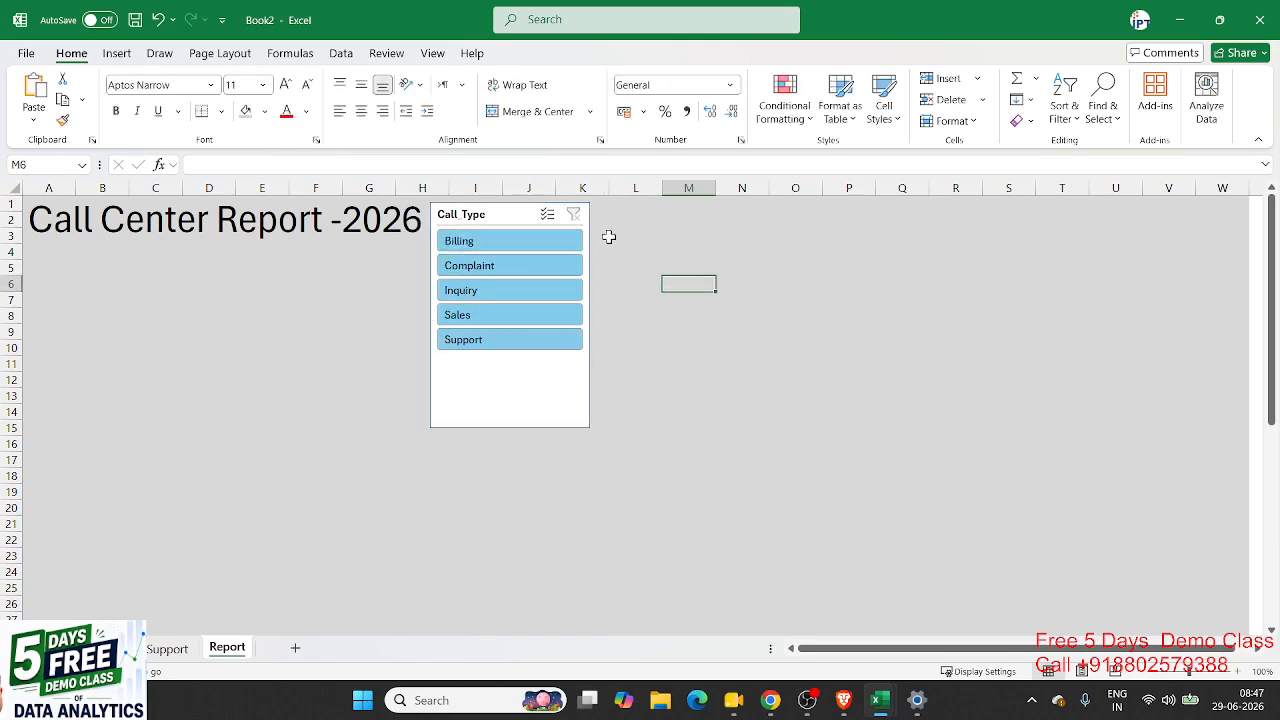
pyautogui.click(509, 222)
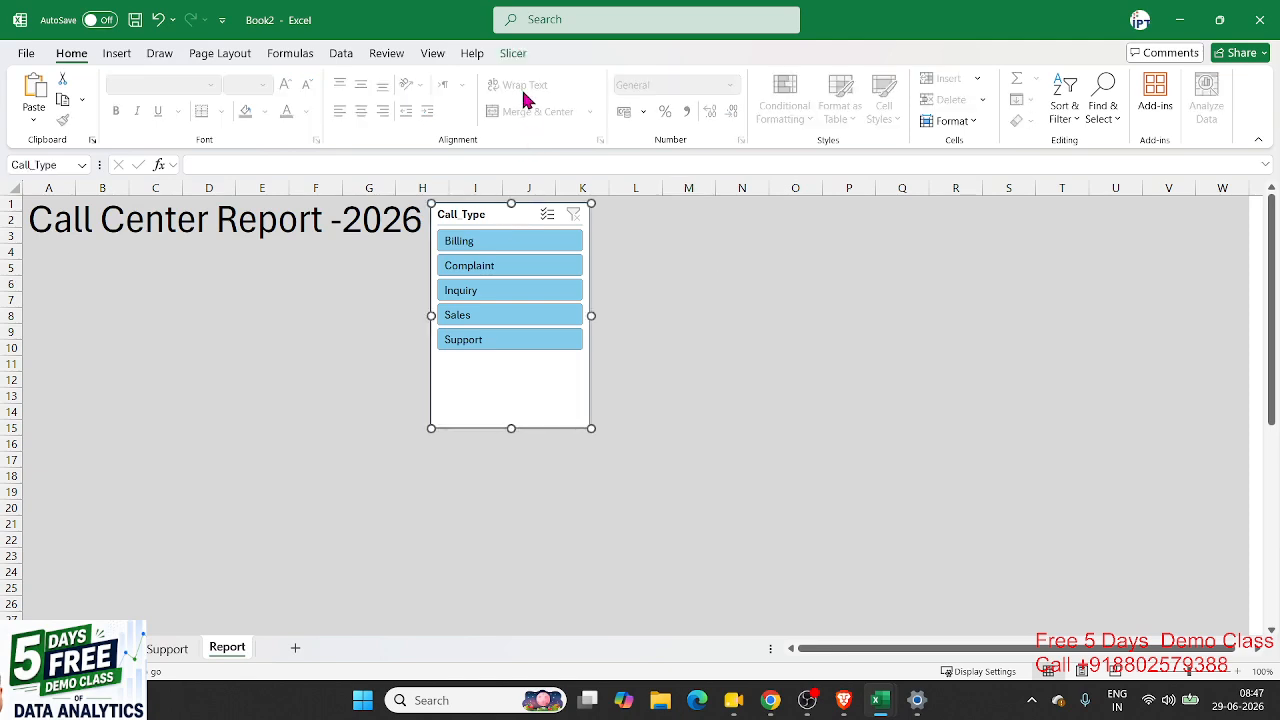
pyautogui.click(513, 54)
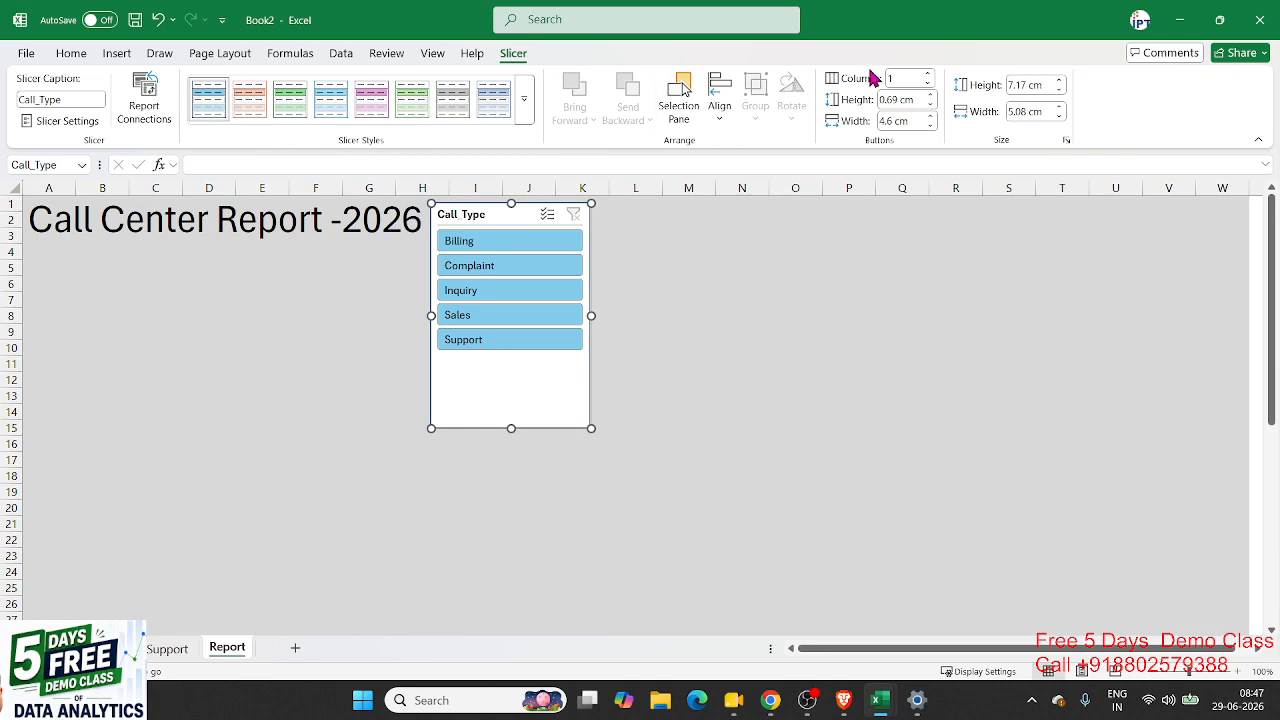
pyautogui.click(905, 78)
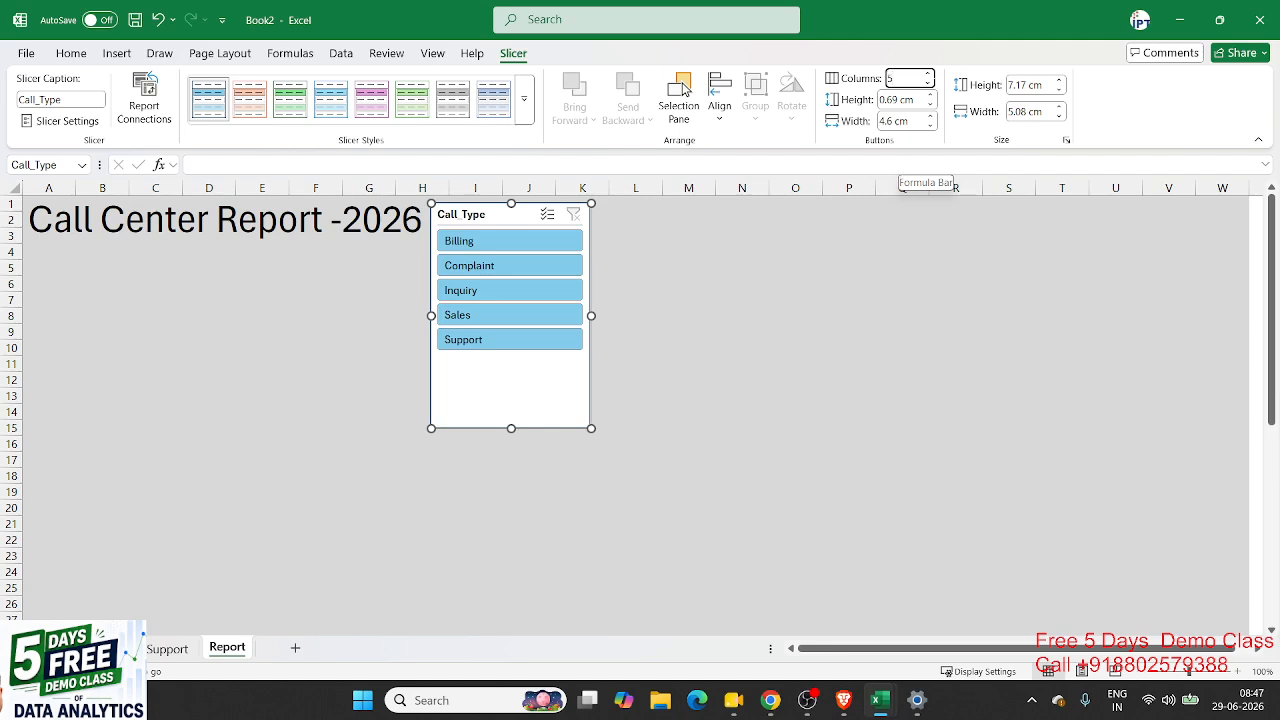
pyautogui.press('Return')
# Step: Resize the Call_Type slicer to about 13.5 cm wide and about 2 cm high so it fits its single row of buttons
pyautogui.moveTo(591, 316); pyautogui.dragTo(855, 315)
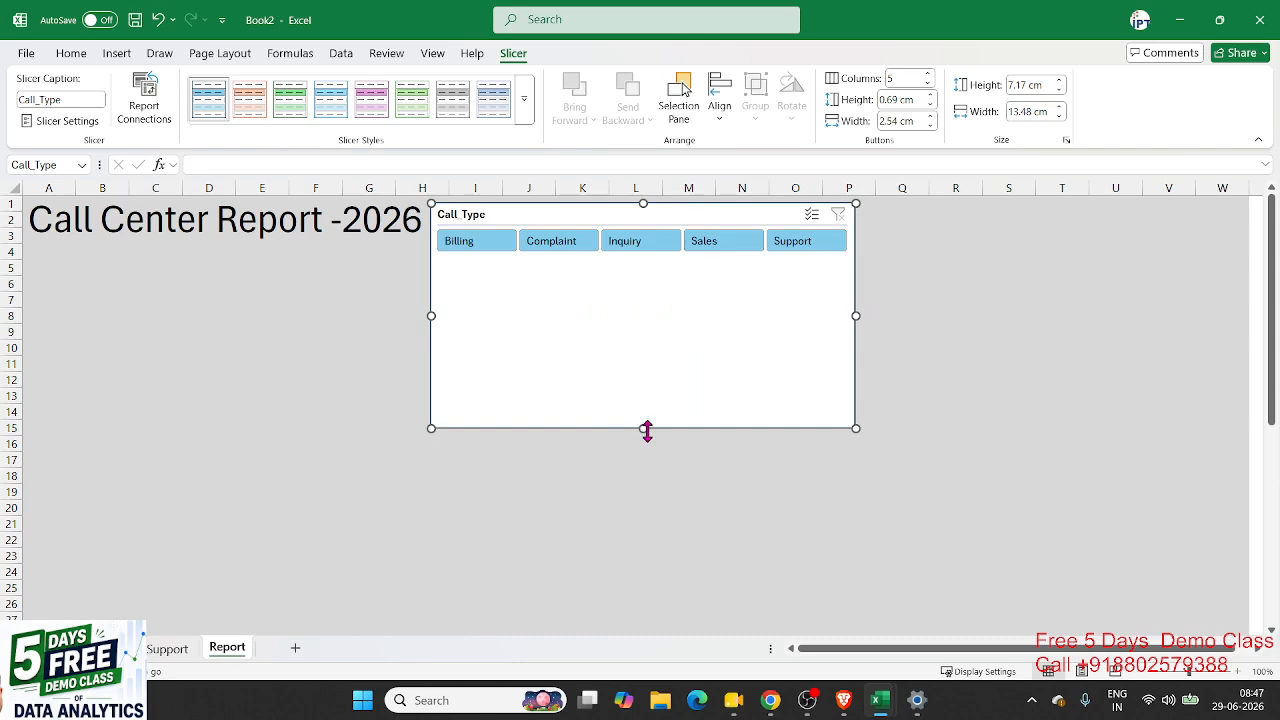
pyautogui.moveTo(646, 431); pyautogui.dragTo(643, 266)
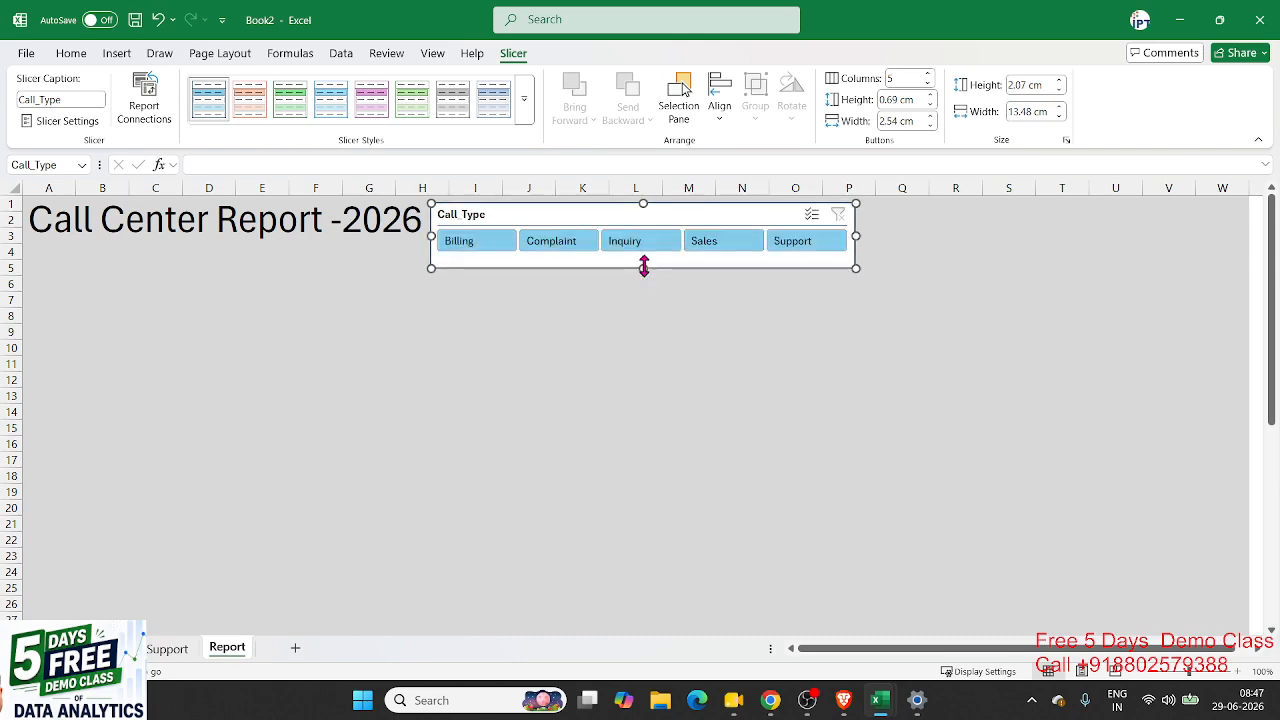
pyautogui.click(636, 300)
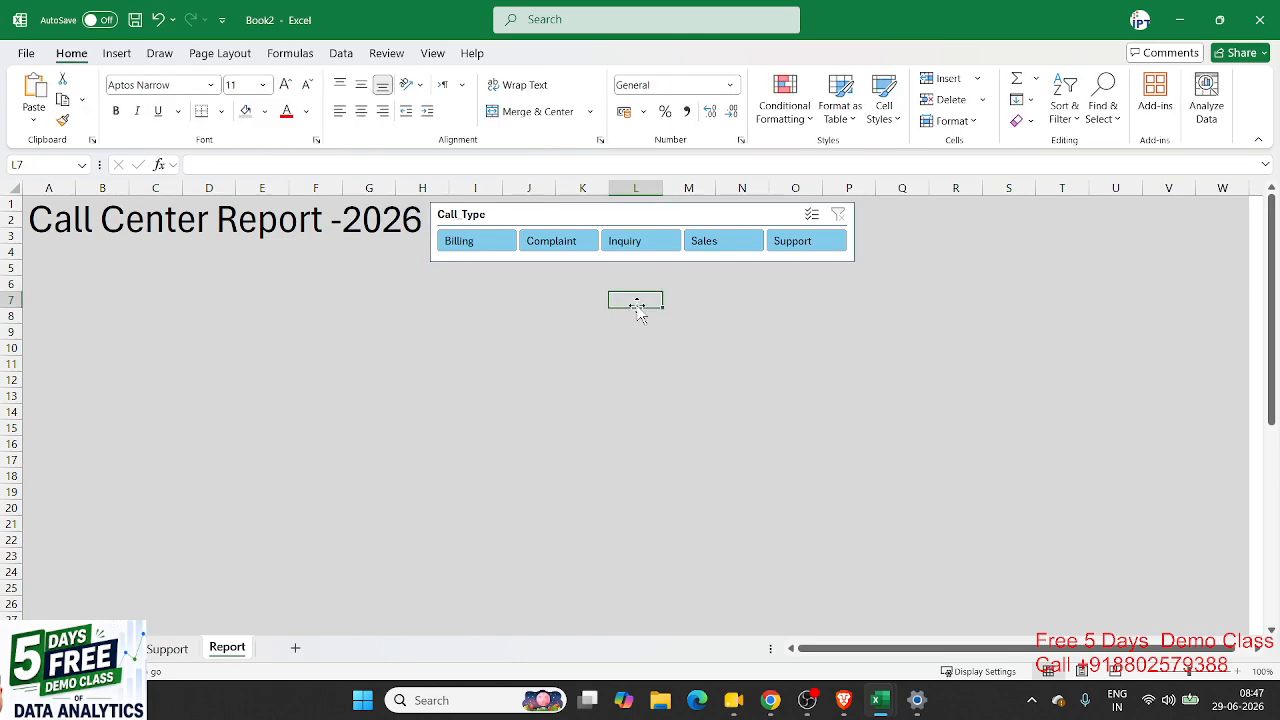
# Step: Test the Call_Type slicer with Billing and Complaint, check the monthly counts on the Support sheet, and clear the filter
pyautogui.click(467, 248)
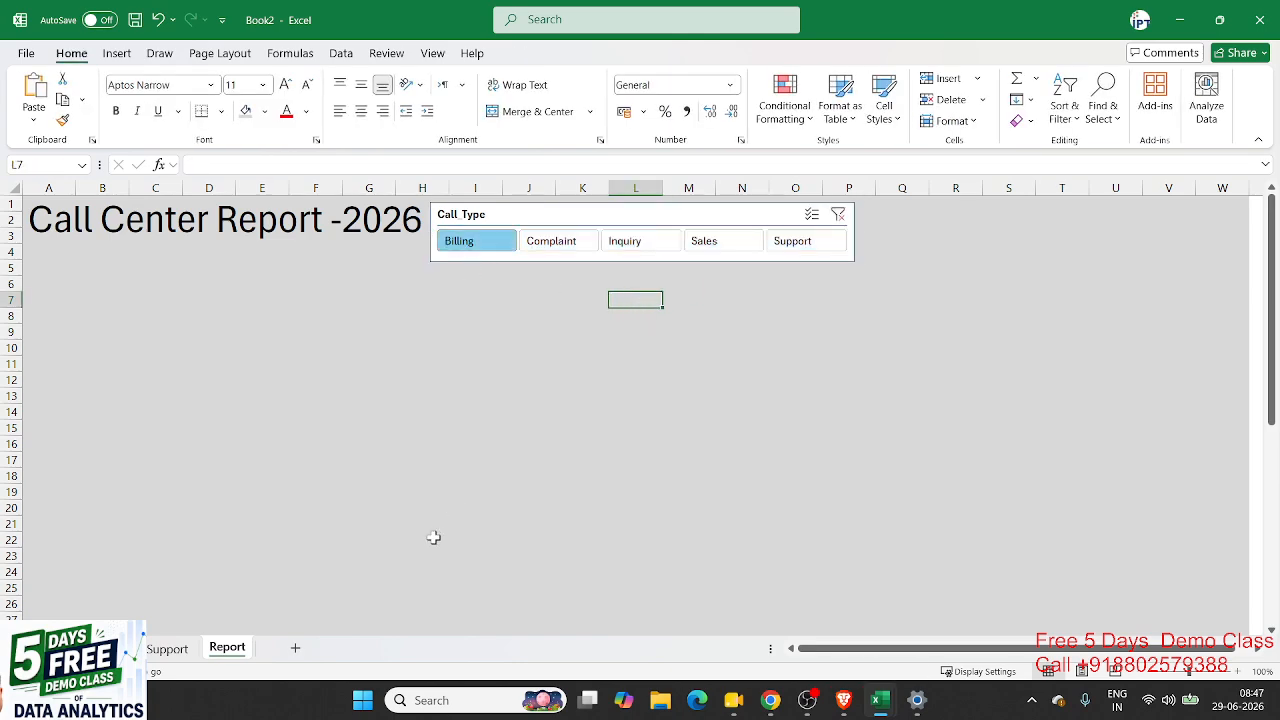
pyautogui.click(178, 652)
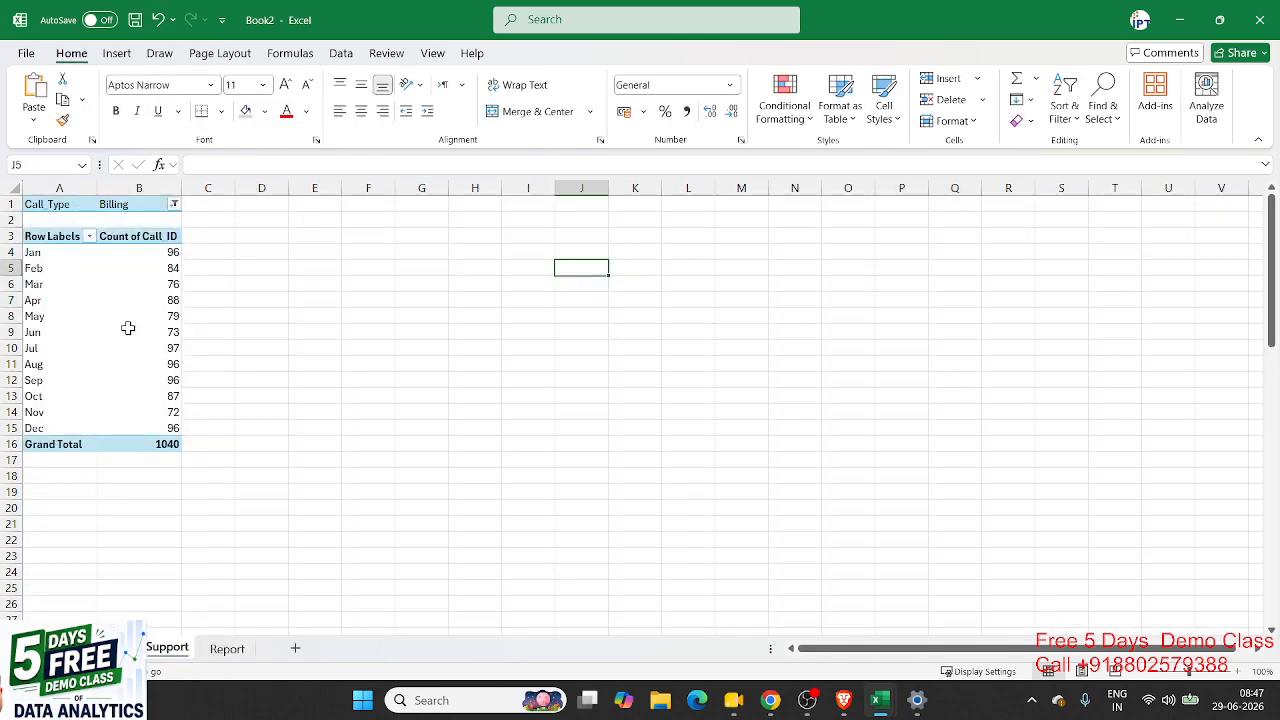
pyautogui.moveTo(134, 289); pyautogui.dragTo(134, 411)
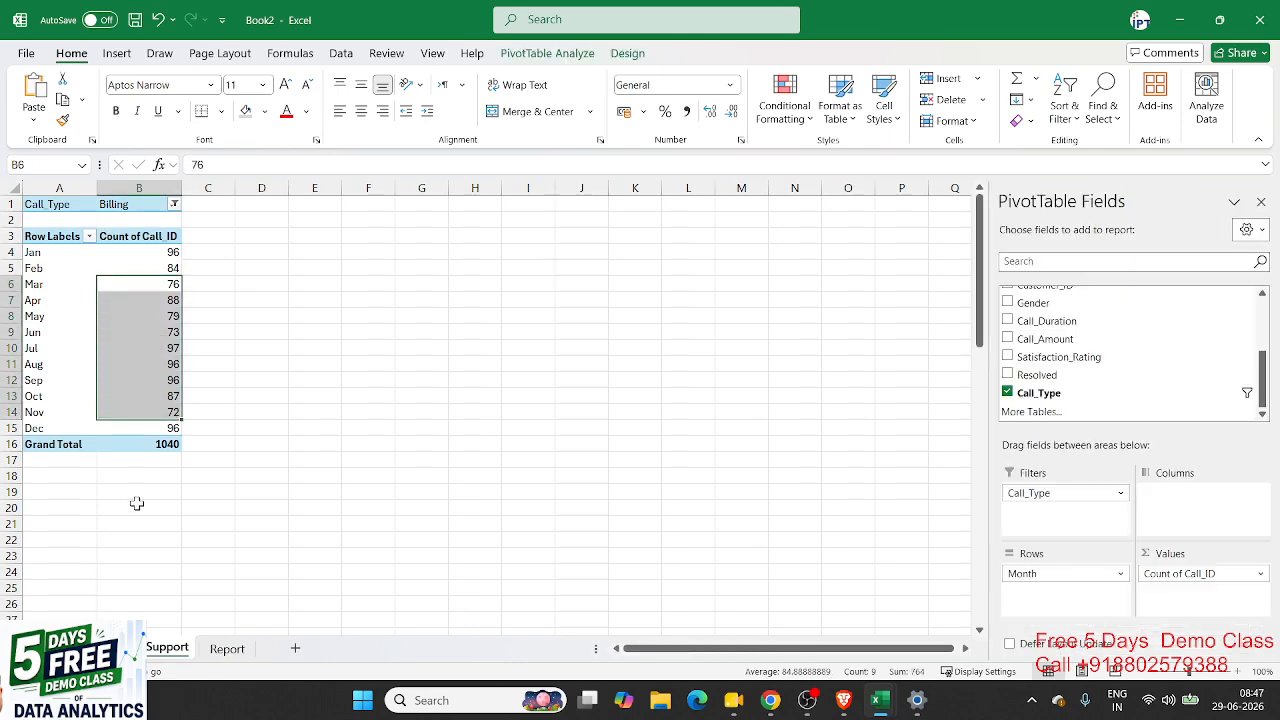
pyautogui.click(227, 649)
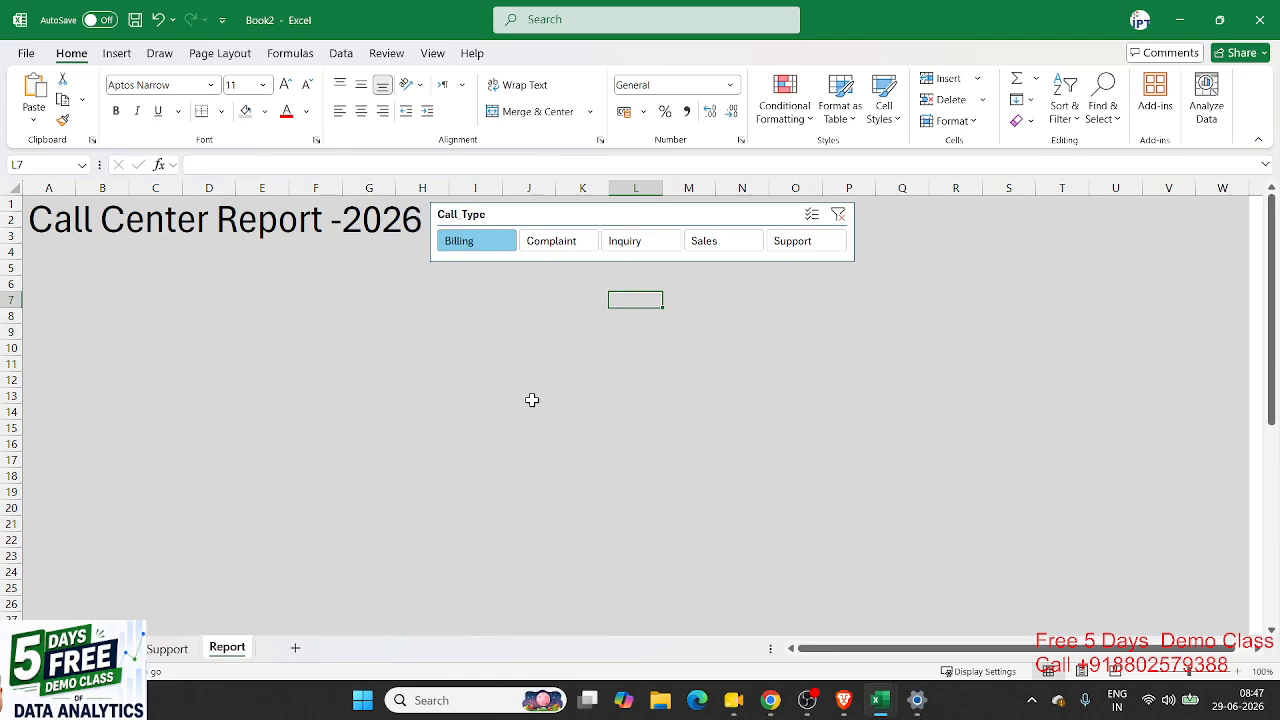
pyautogui.click(560, 248)
pyautogui.click(172, 650)
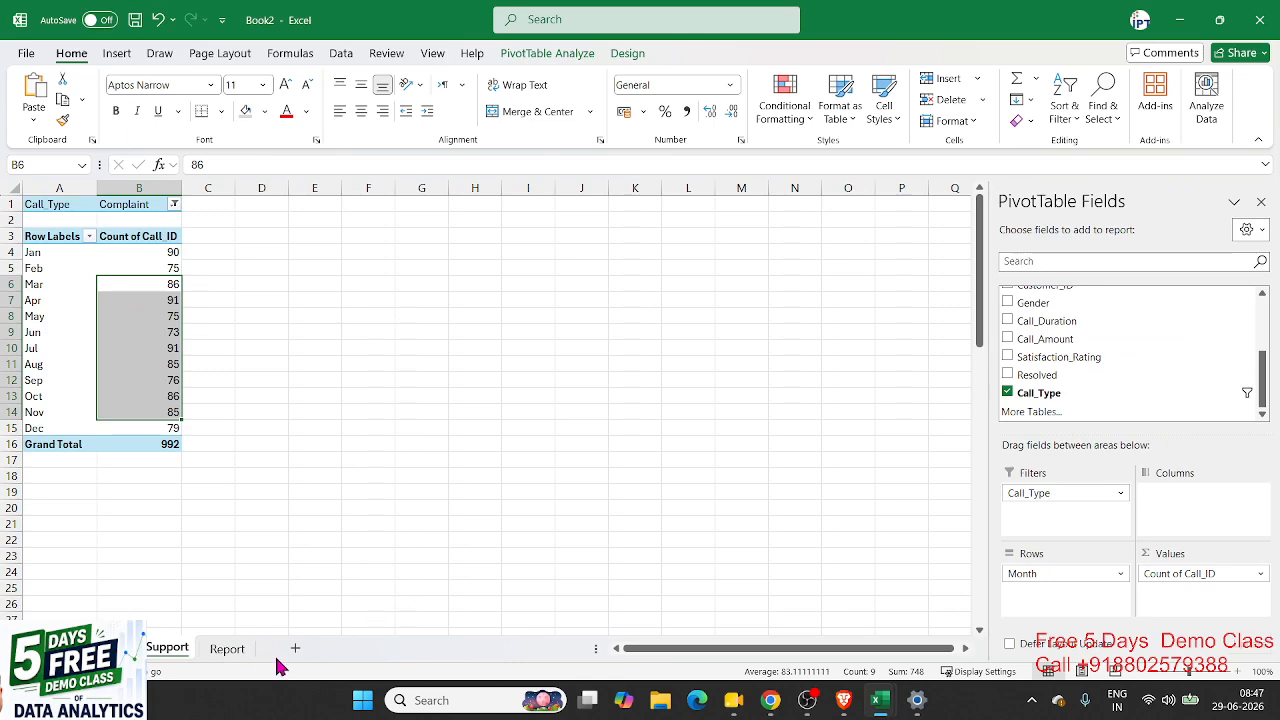
pyautogui.click(228, 649)
pyautogui.click(840, 215)
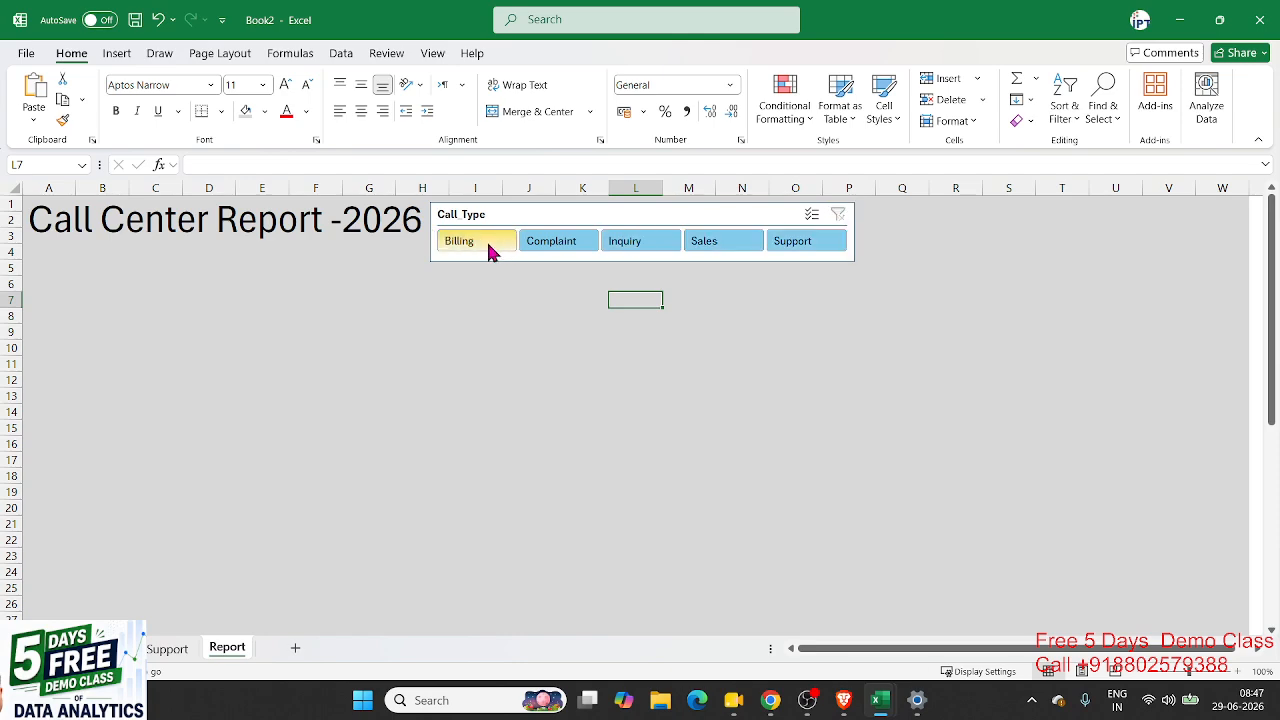
pyautogui.click(170, 652)
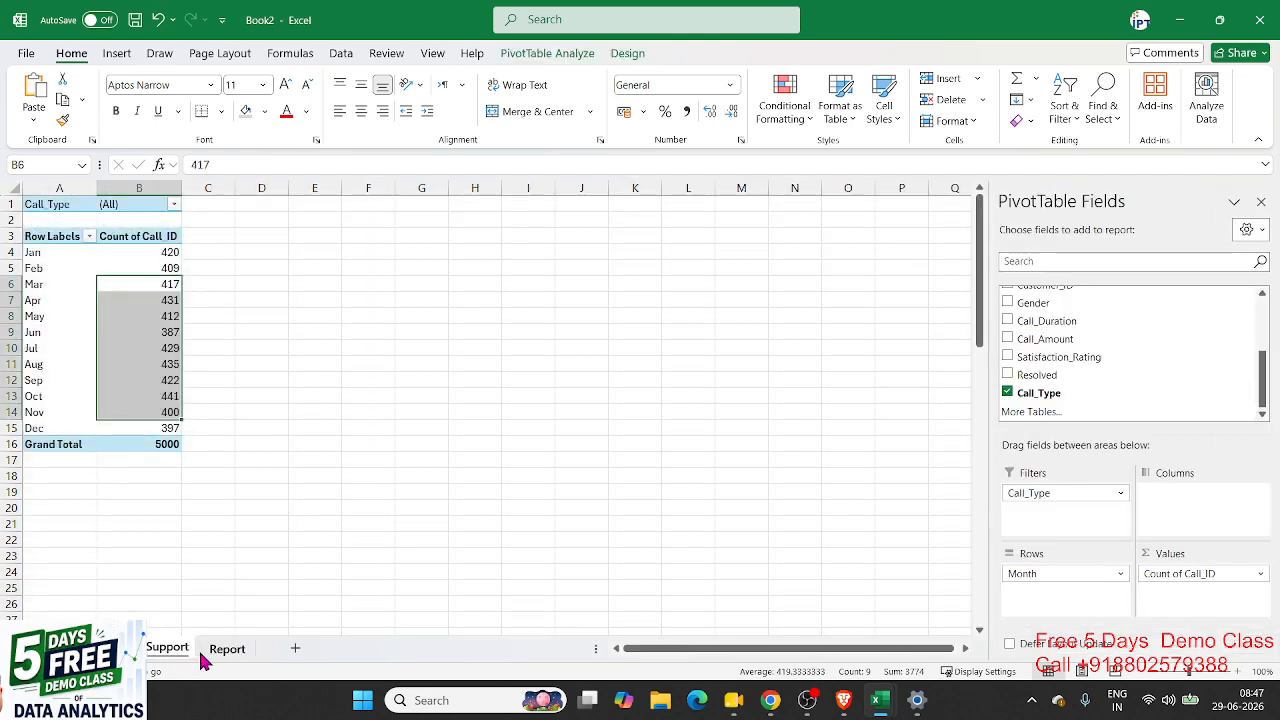
pyautogui.click(226, 650)
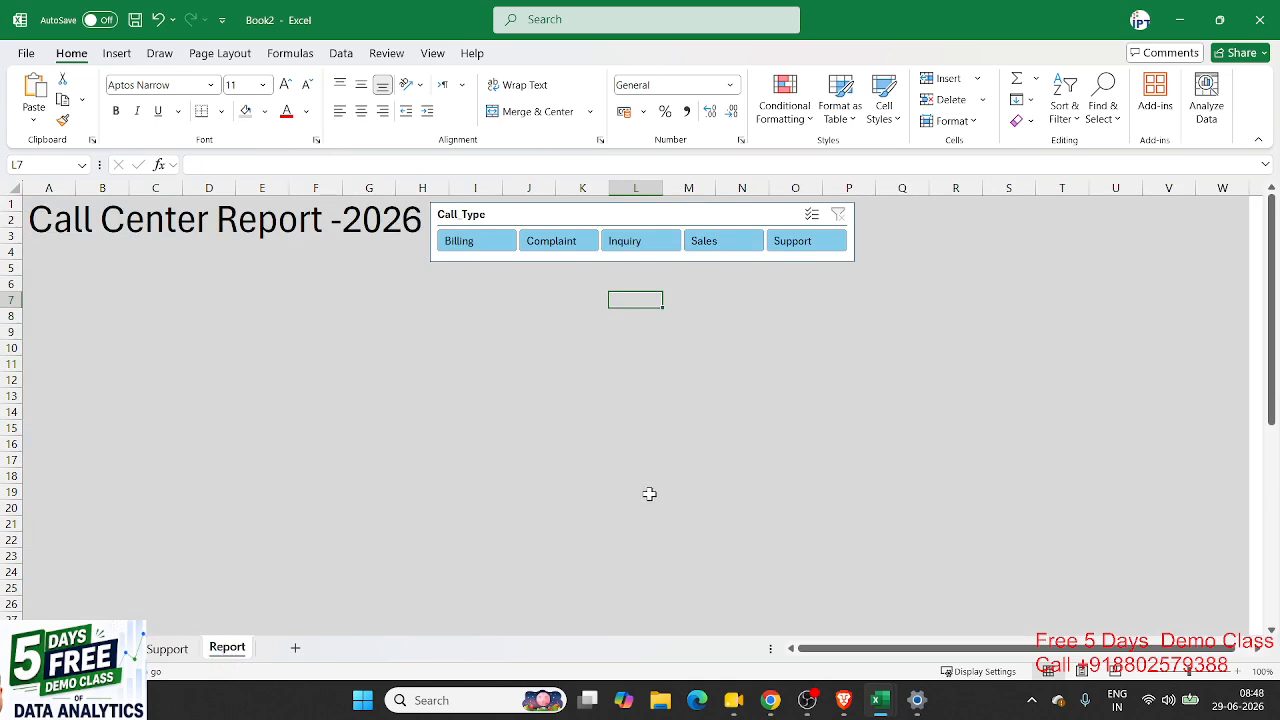
# Step: Filter the Call_Type slicer to Sales and examine the monthly call counts in the Support sheet's PivotTable
pyautogui.click(739, 243)
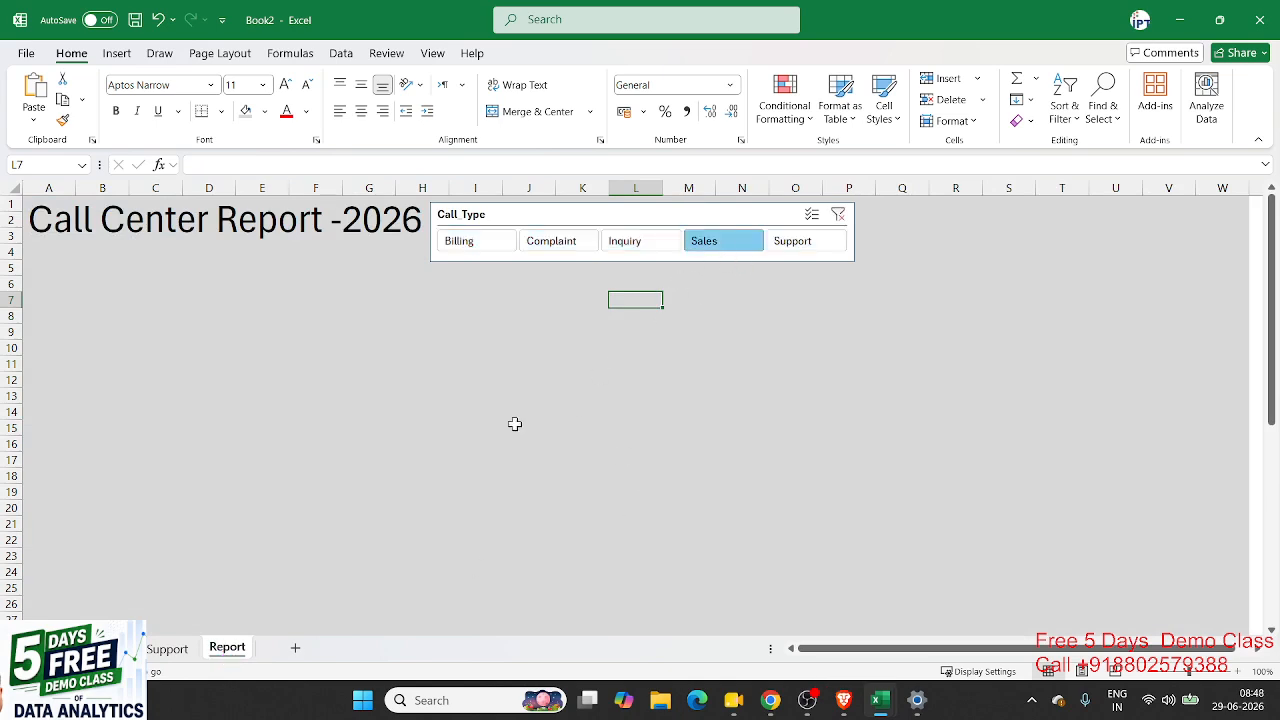
pyautogui.click(168, 649)
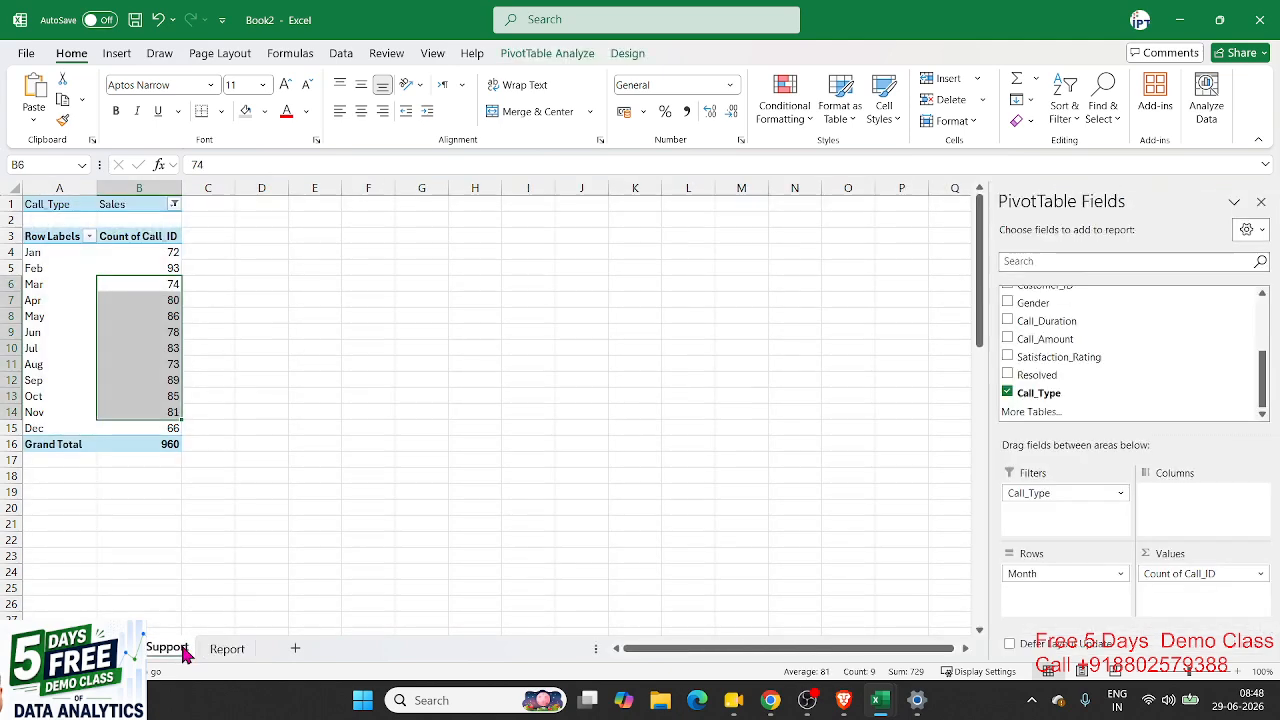
pyautogui.moveTo(144, 337)
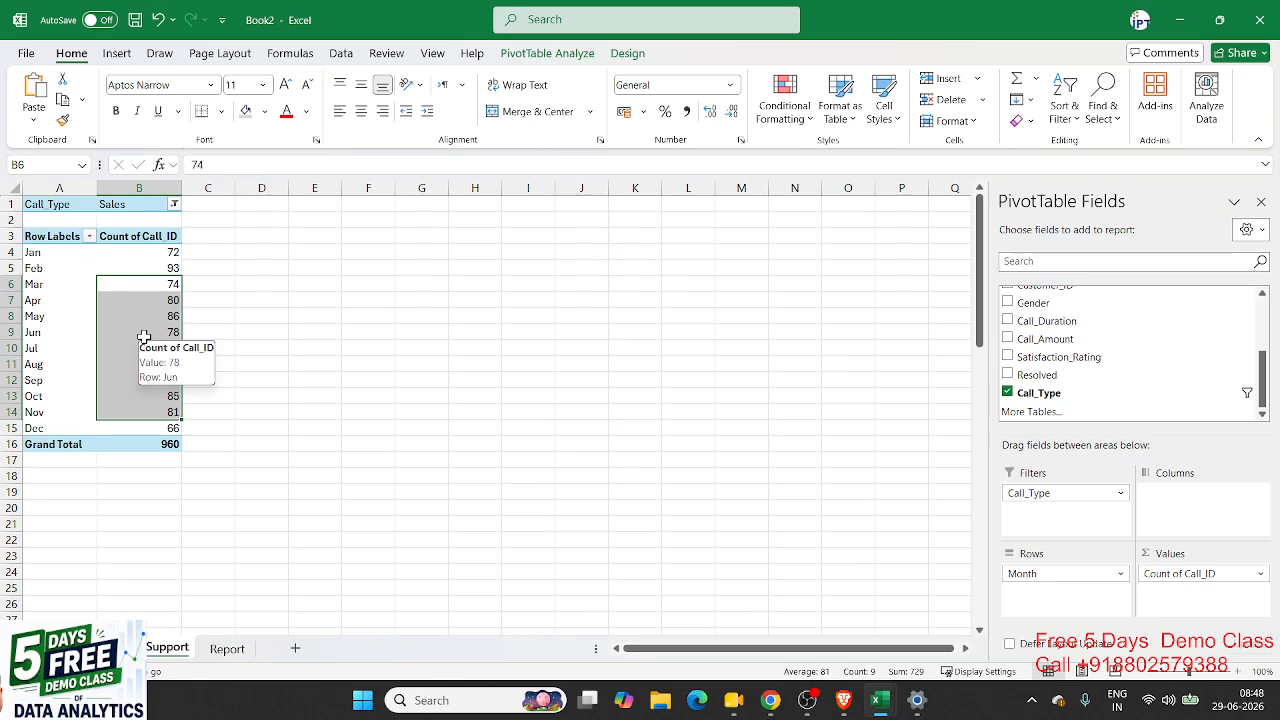
pyautogui.click(144, 335)
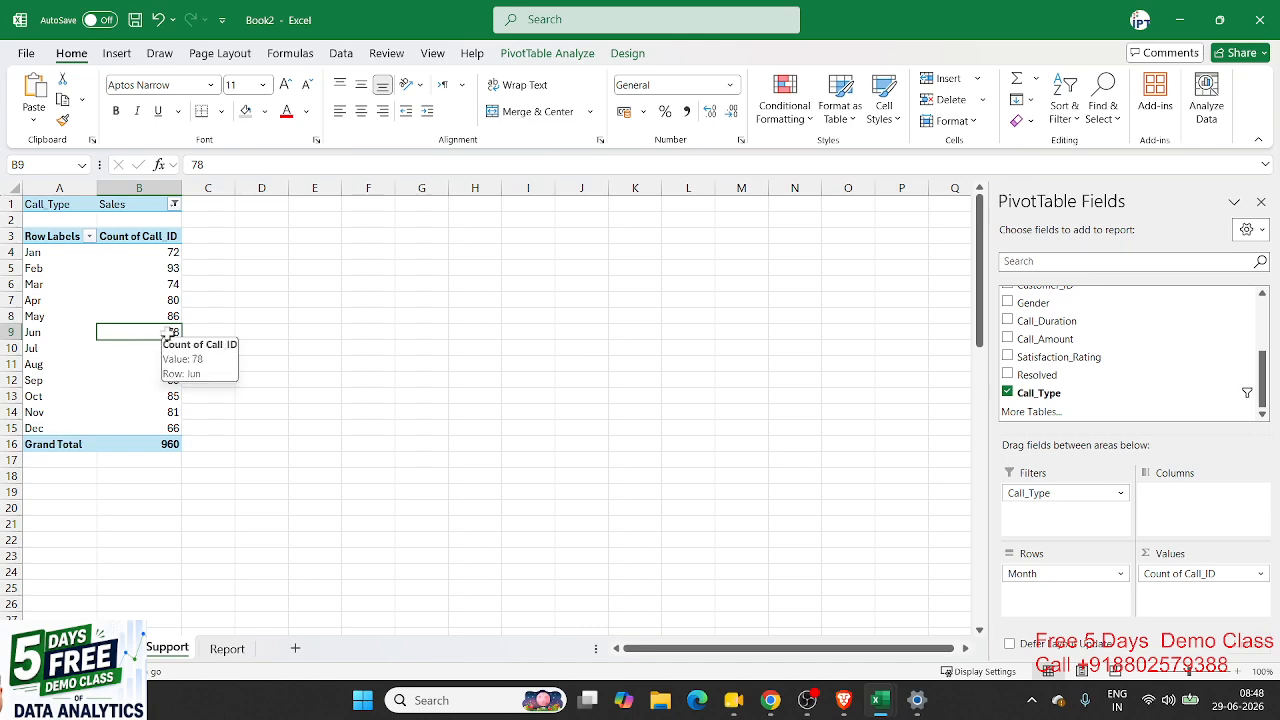
pyautogui.click(506, 298)
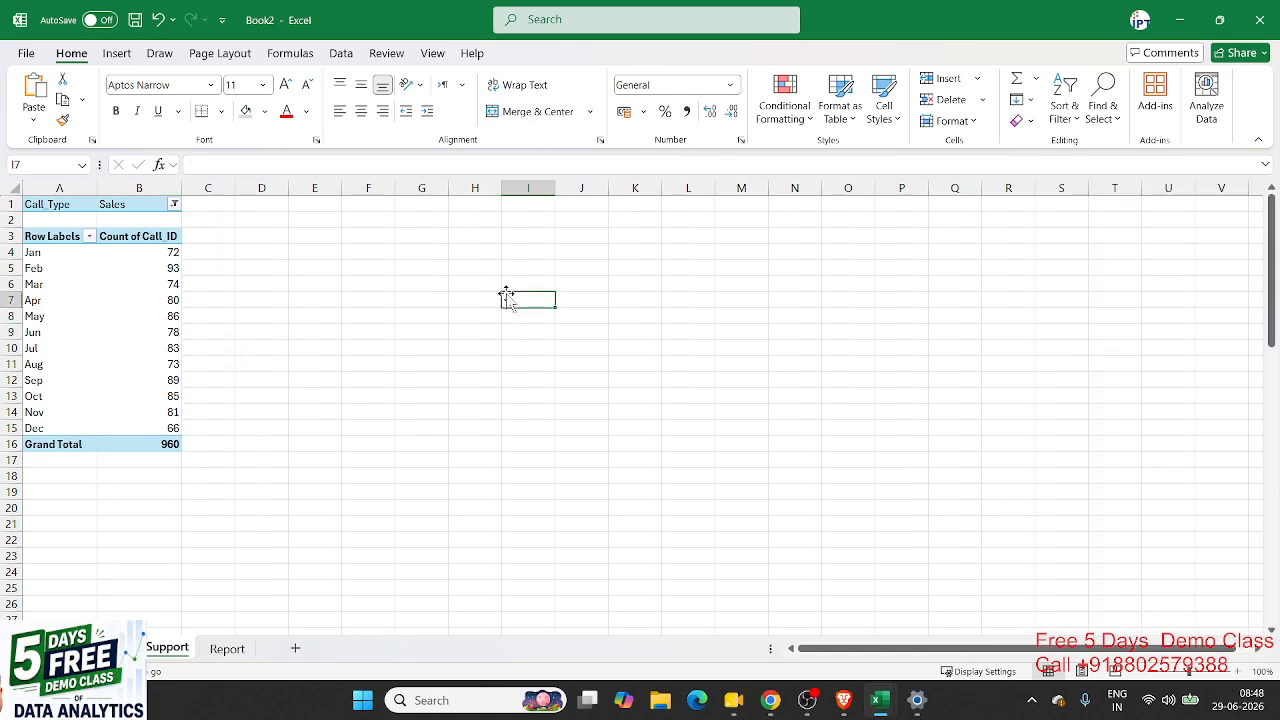
# Step: Insert a slicer for the Gender field of the monthly PivotTable on the Support sheet
pyautogui.click(158, 330)
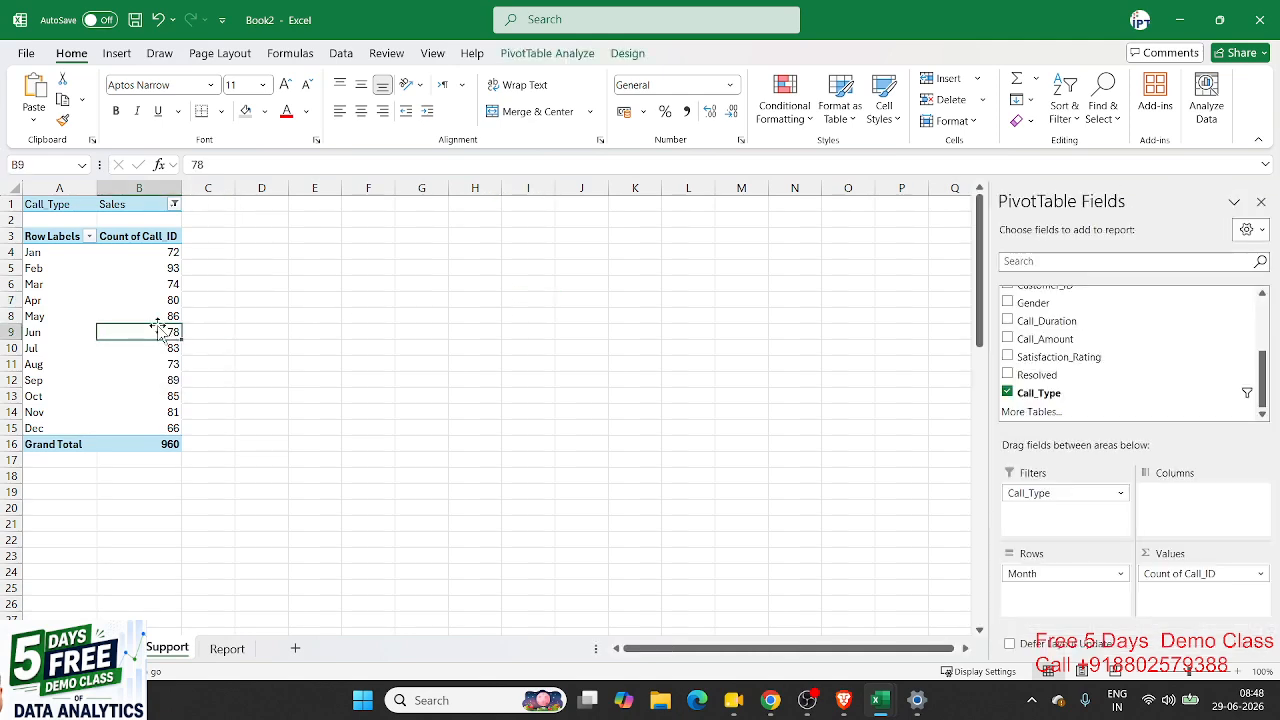
pyautogui.click(585, 64)
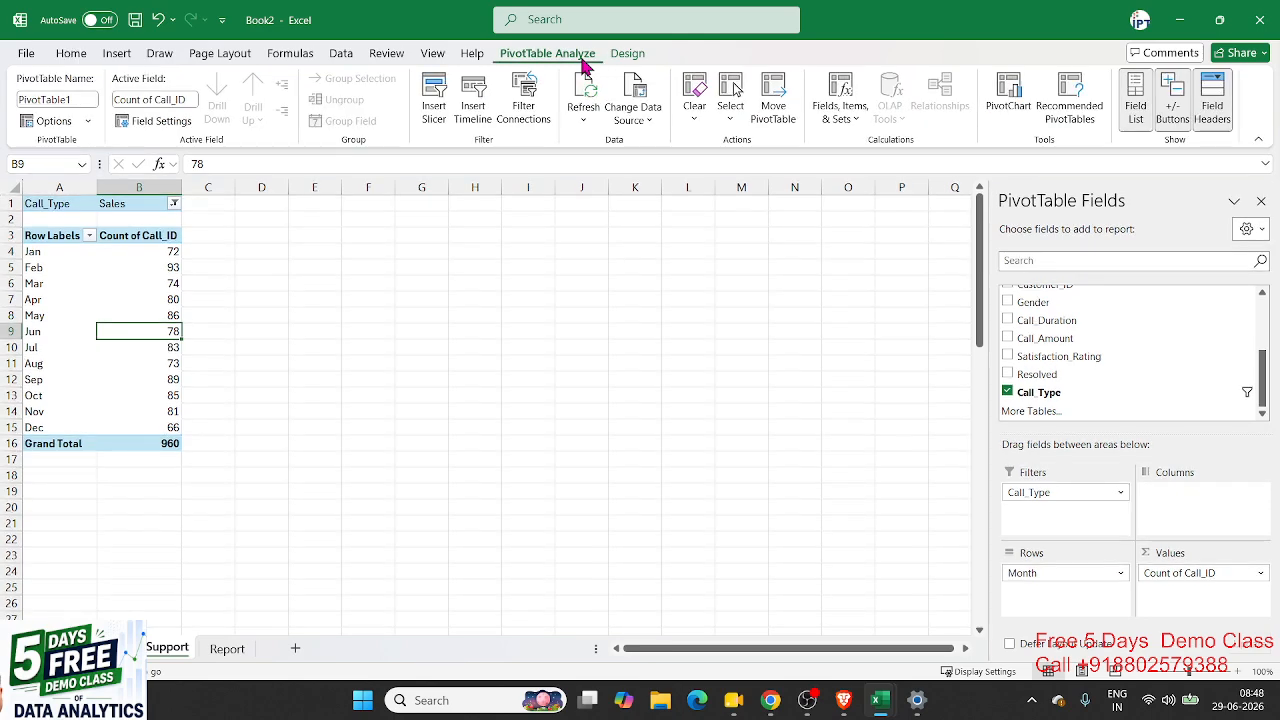
pyautogui.click(446, 124)
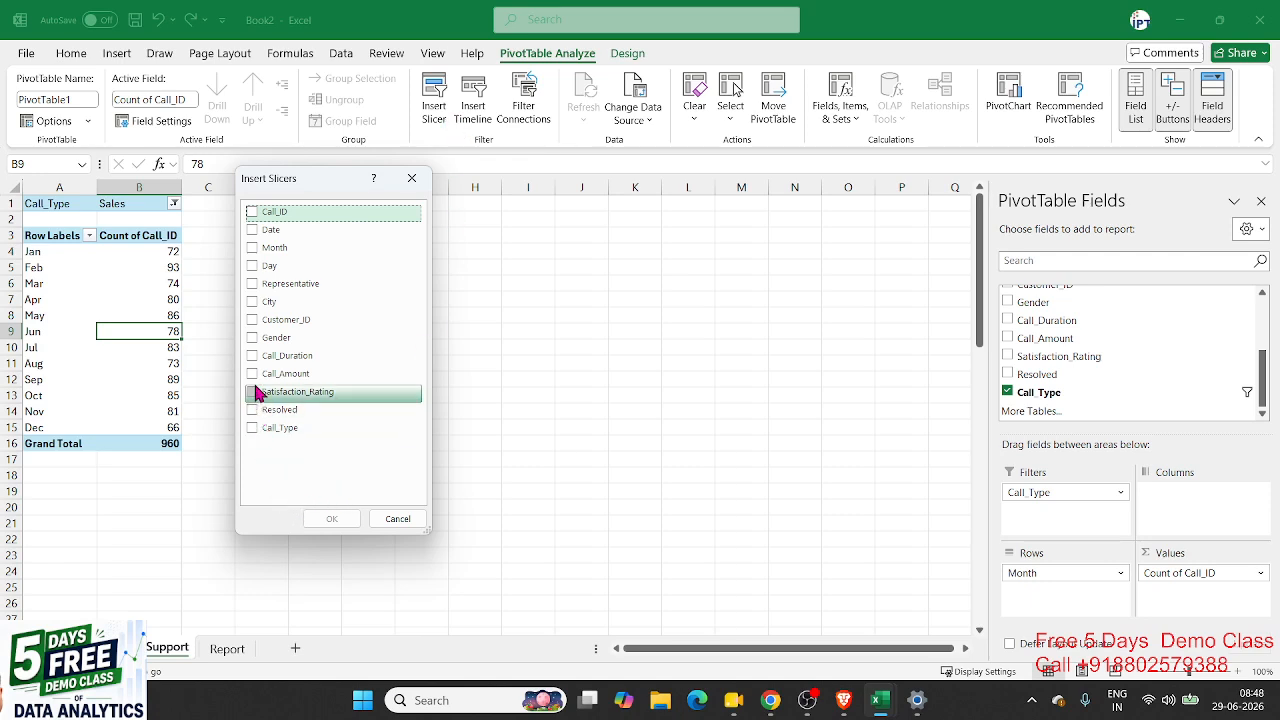
pyautogui.click(252, 337)
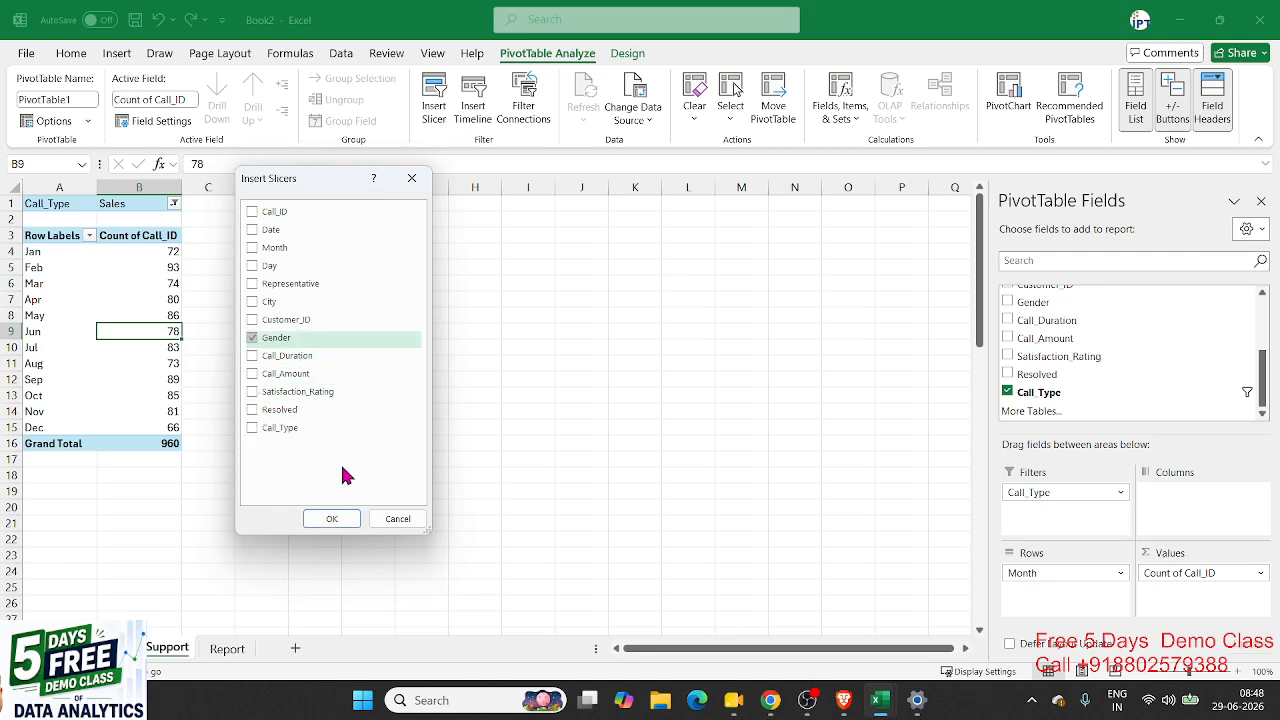
pyautogui.click(334, 521)
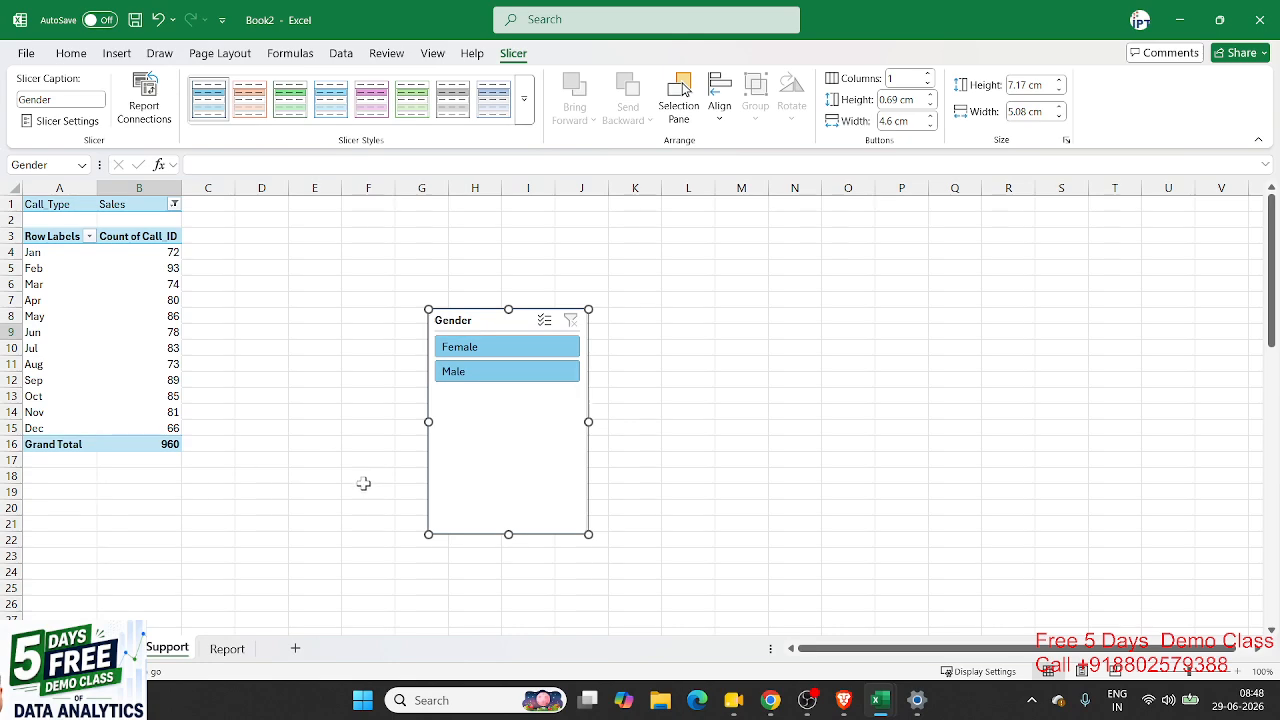
# Step: Cut the Gender slicer from the Support sheet, paste it on the Report sheet and move it to the empty area below the title
pyautogui.click(139, 332)
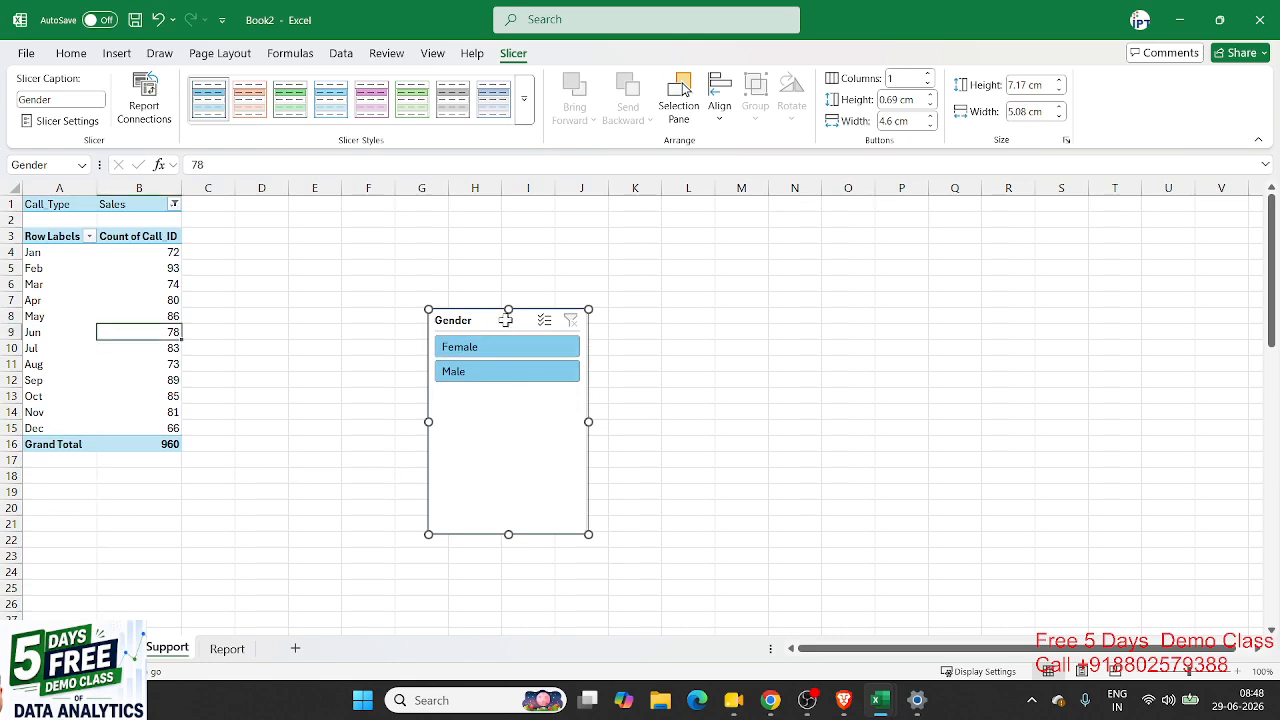
pyautogui.click(226, 648)
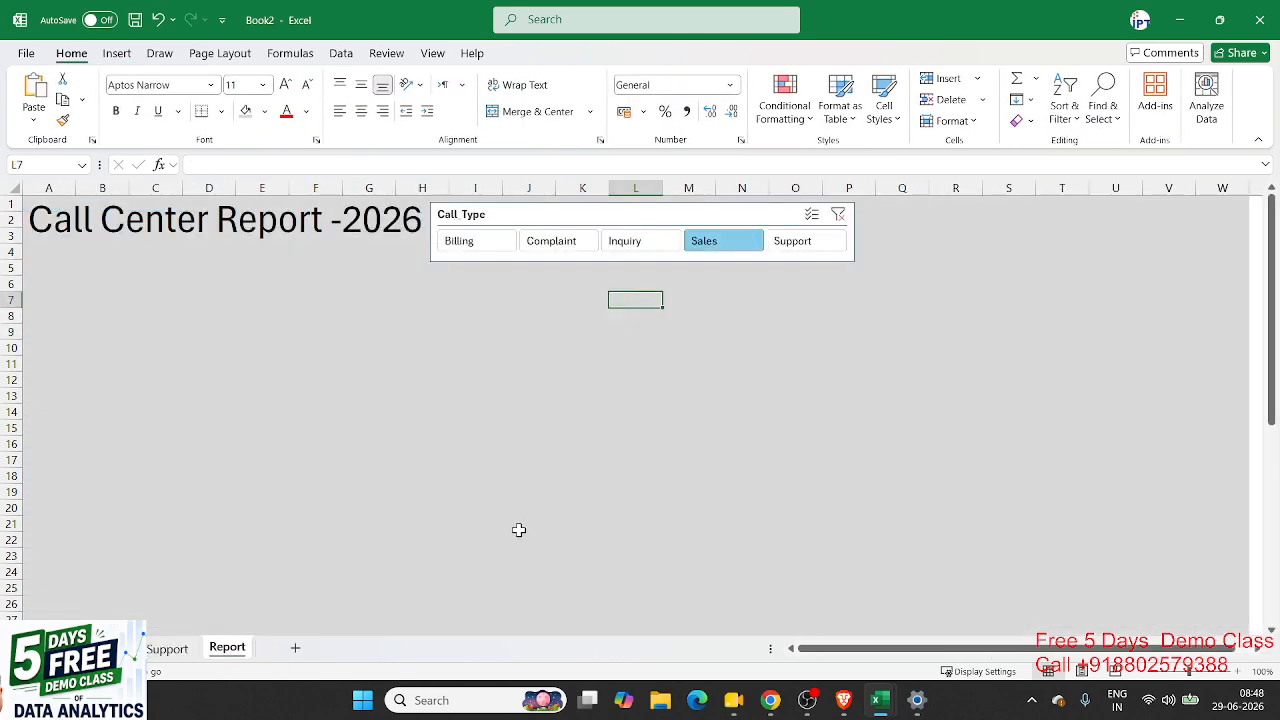
pyautogui.click(612, 449)
pyautogui.hotkey('ctrl', 'v')
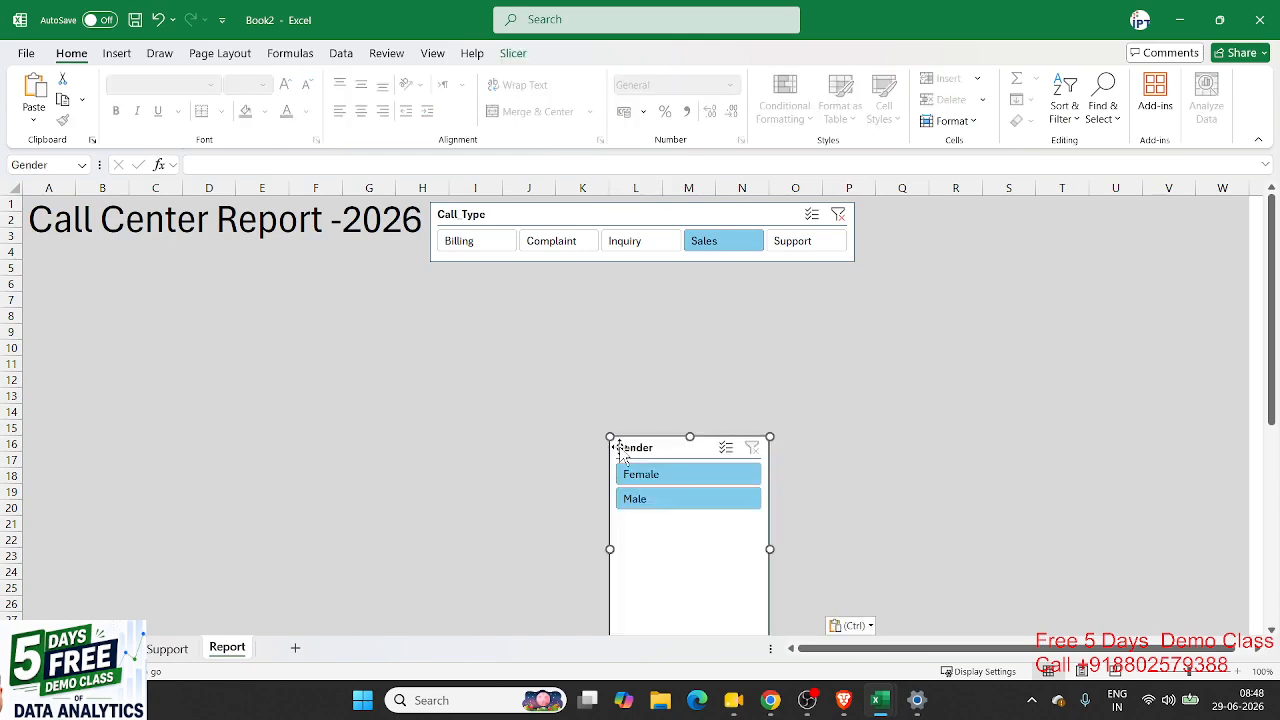
pyautogui.moveTo(612, 455); pyautogui.dragTo(328, 317)
pyautogui.click(545, 345)
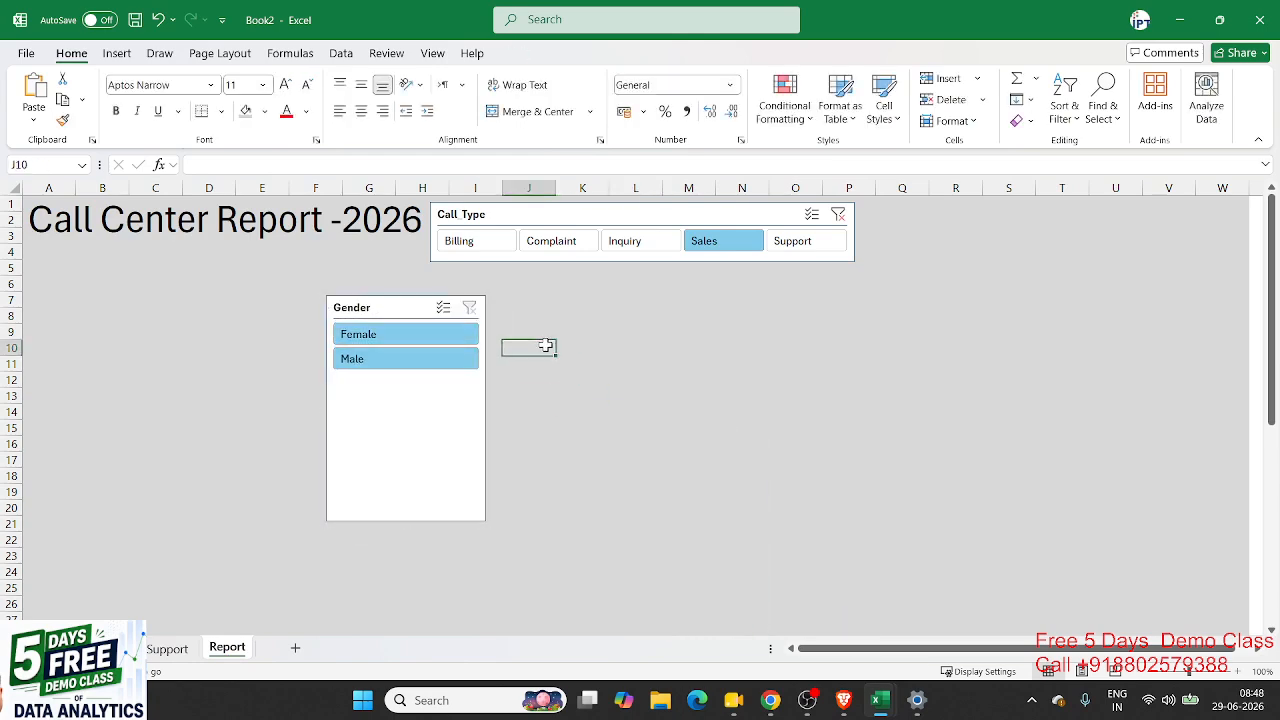
# Step: Arrange the Gender slicer's buttons in 2 columns and shorten the slicer to fit its single row
pyautogui.click(409, 305)
pyautogui.click(616, 350)
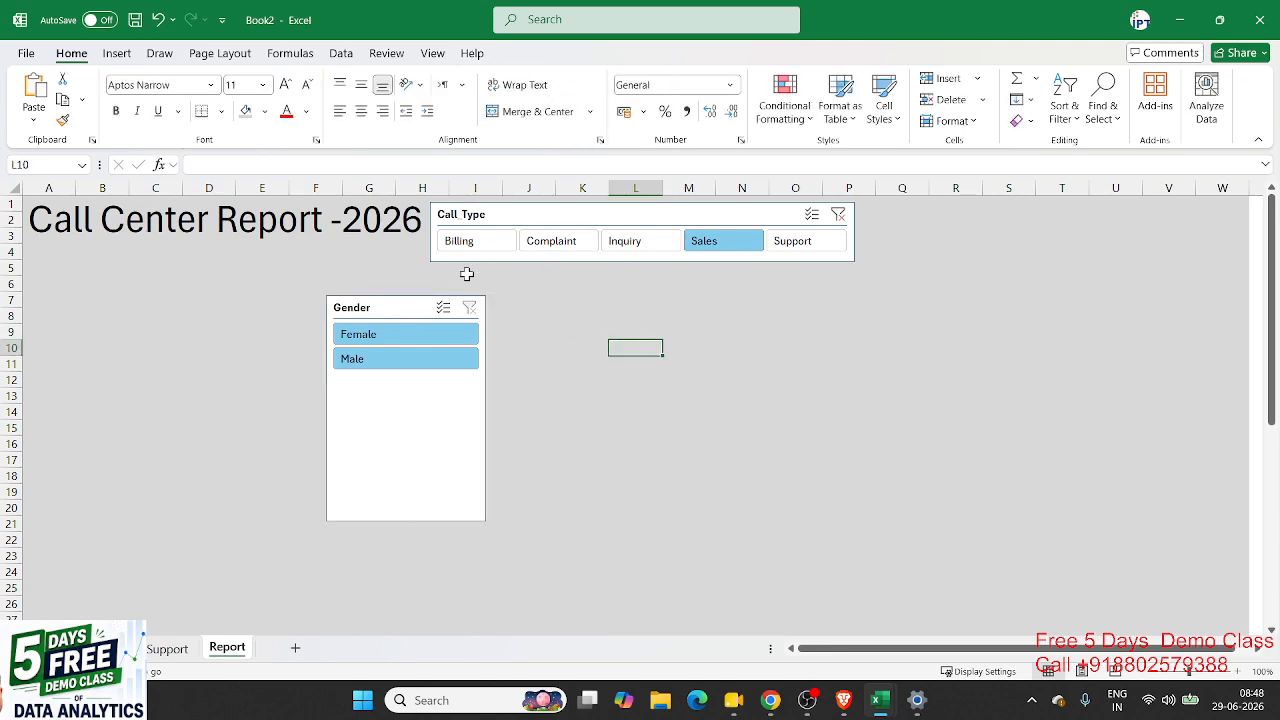
pyautogui.click(394, 307)
pyautogui.click(512, 55)
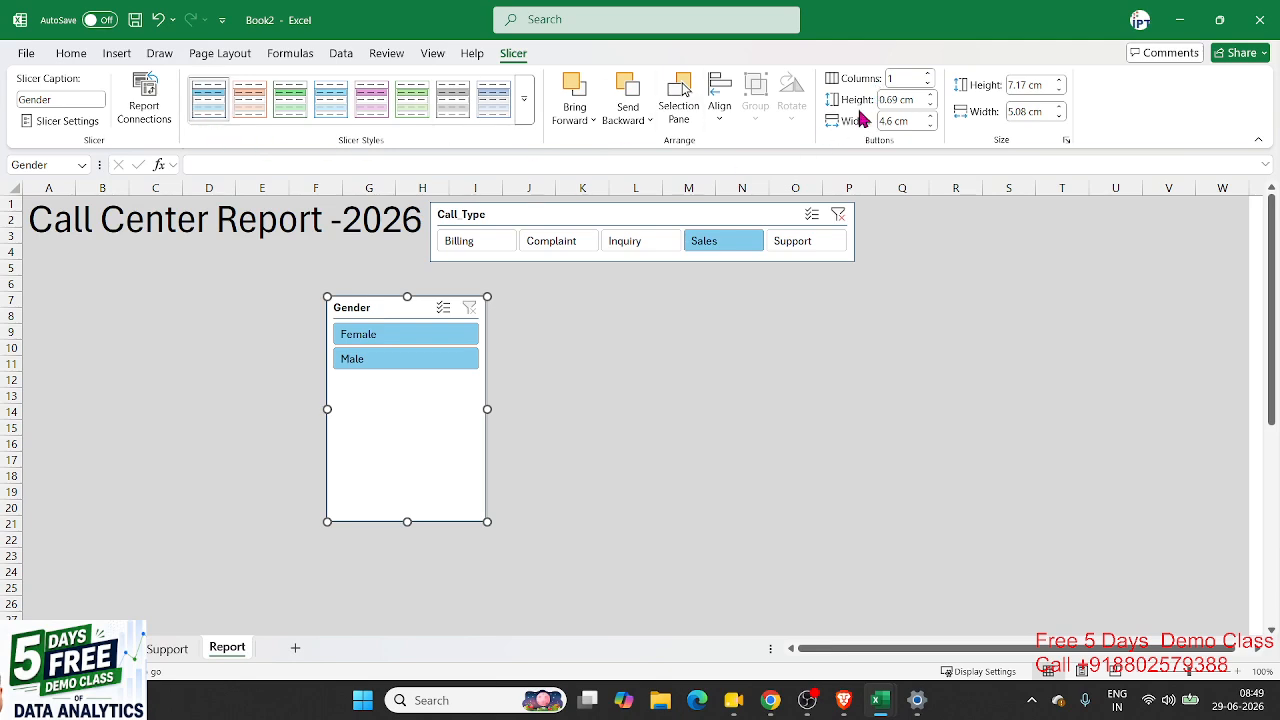
pyautogui.click(929, 75)
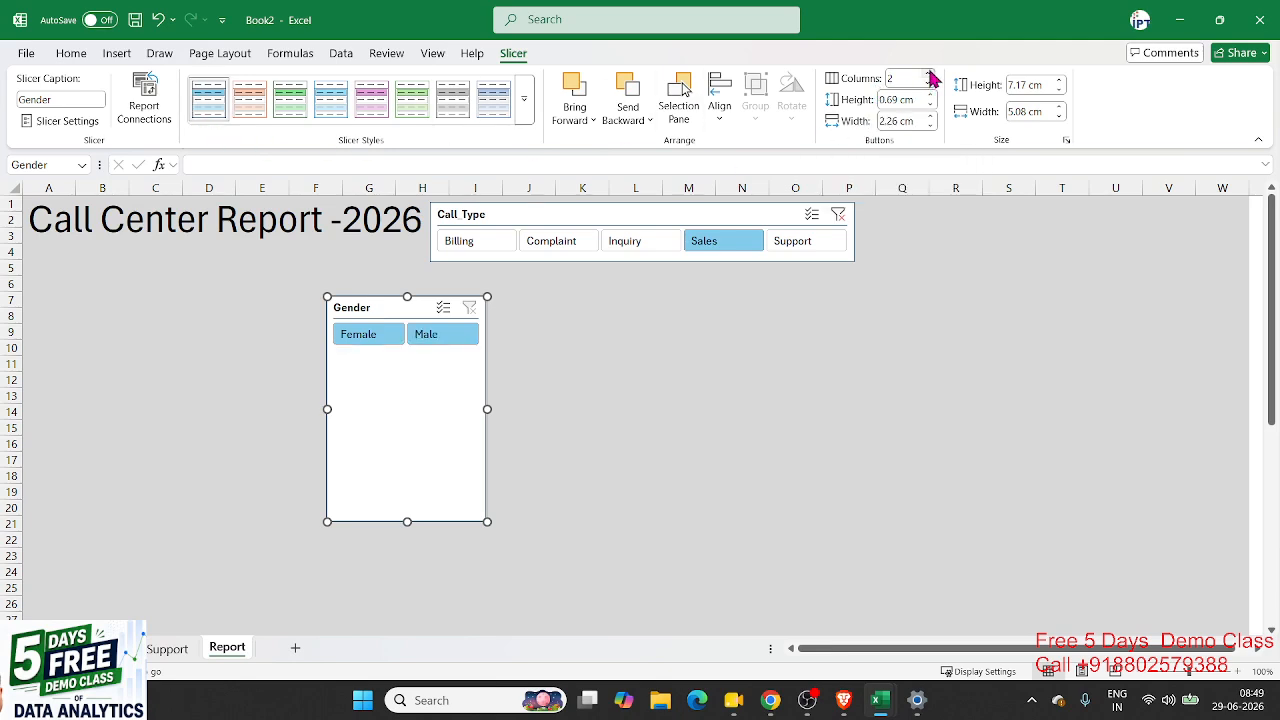
pyautogui.moveTo(406, 522); pyautogui.dragTo(400, 357)
# Step: Place the Gender slicer beside the Call_Type slicer, across columns Q to S, and clear the Call_Type filter
pyautogui.moveTo(370, 308); pyautogui.dragTo(911, 214)
pyautogui.click(566, 384)
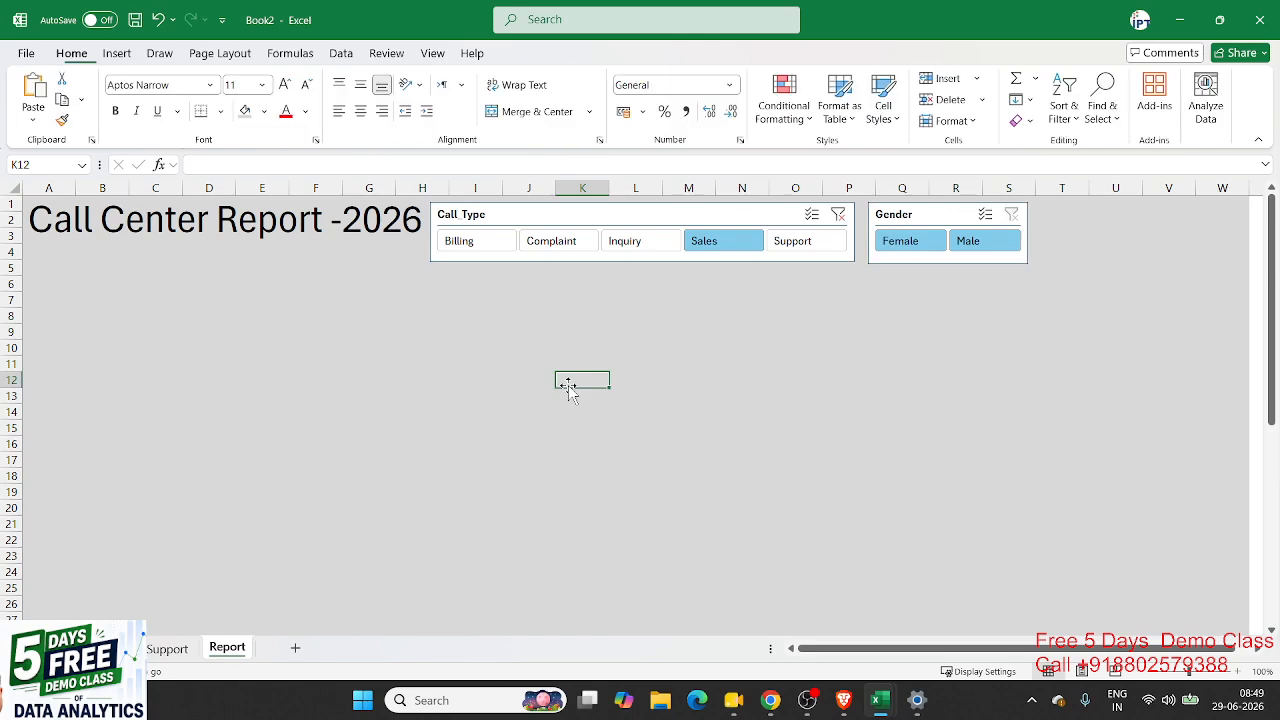
pyautogui.click(840, 217)
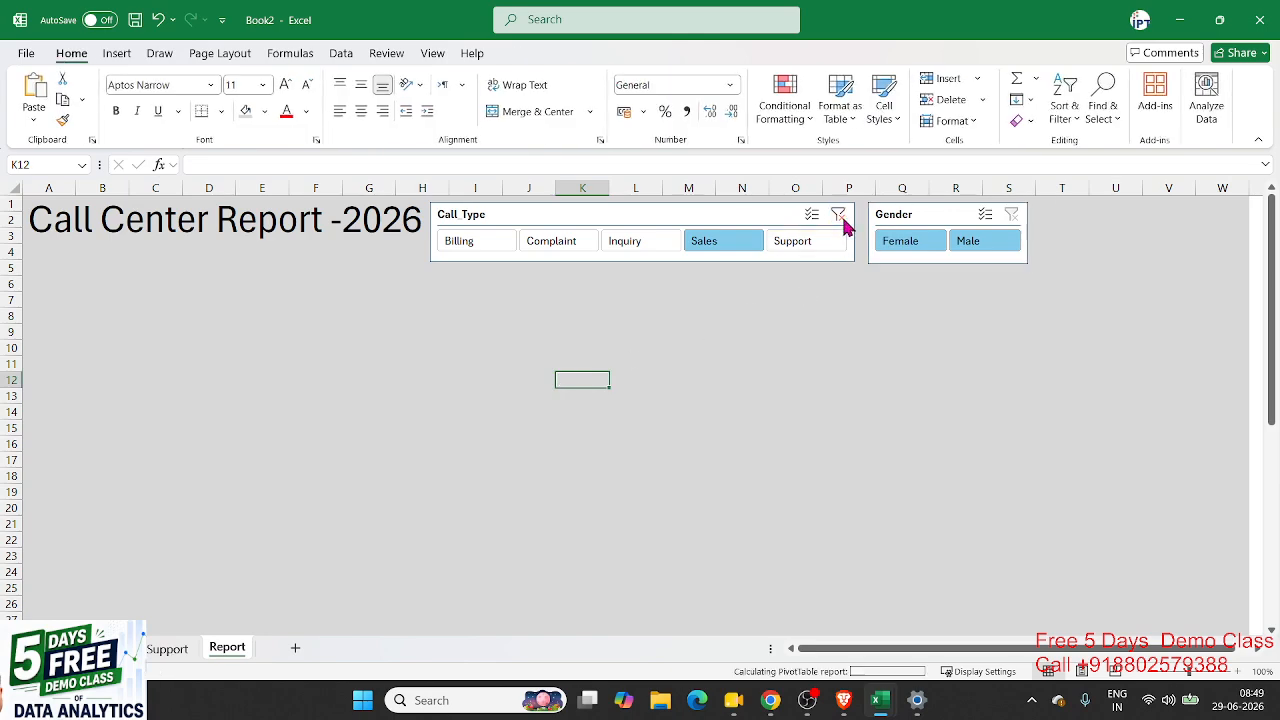
pyautogui.click(431, 417)
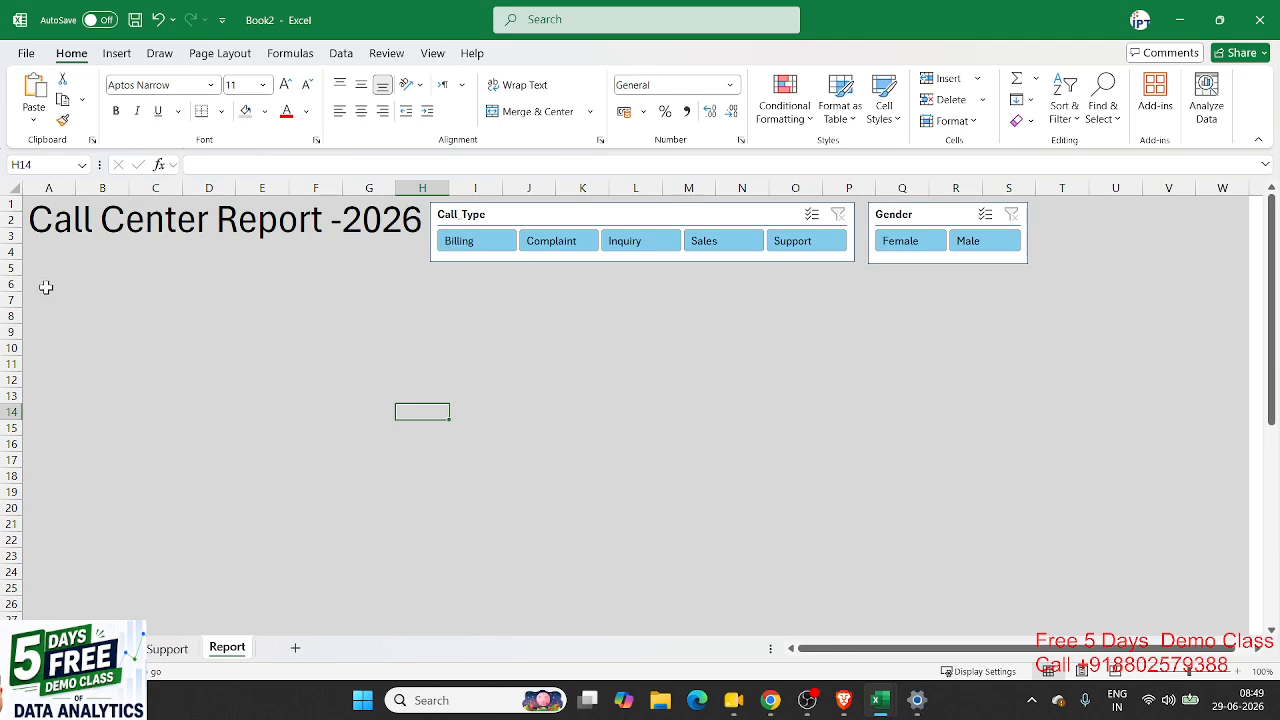
pyautogui.moveTo(46, 287); pyautogui.dragTo(1212, 448)
pyautogui.moveTo(1095, 649)
pyautogui.mouseDown()
pyautogui.moveTo(1186, 650)
pyautogui.moveTo(1090, 660)
pyautogui.mouseUp()
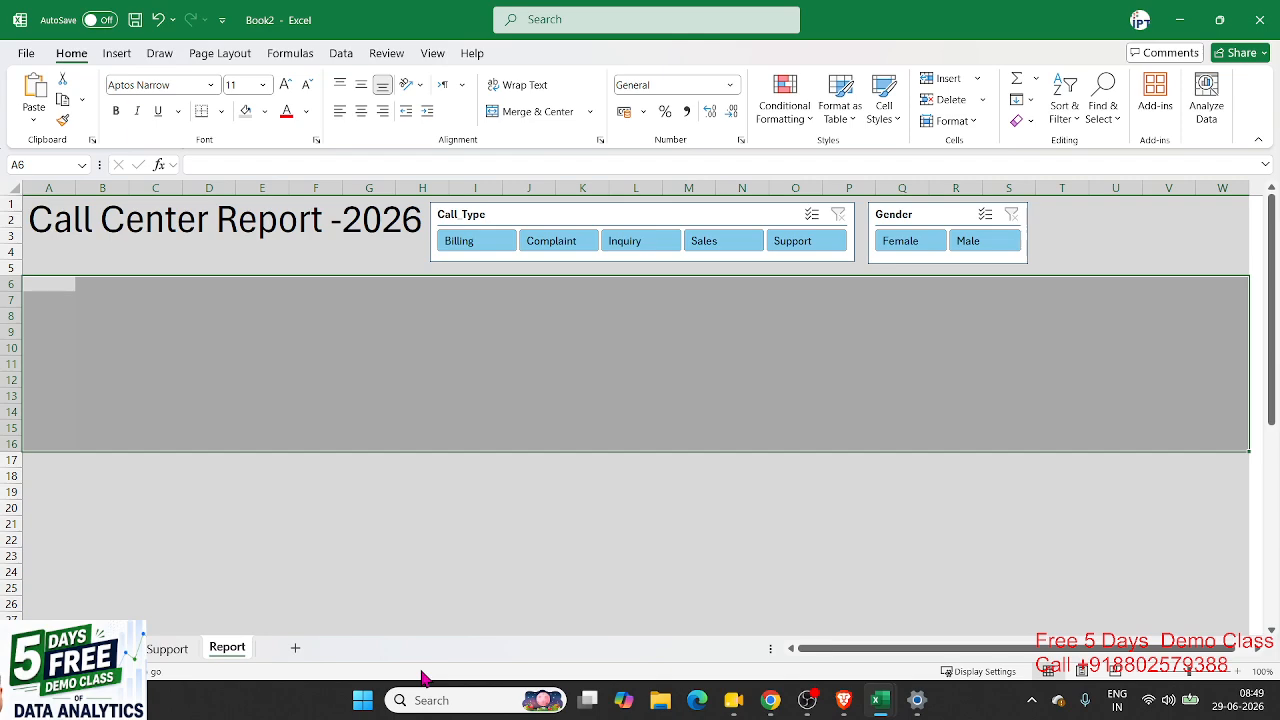
# Step: Add the Call_Duration field to the values of the monthly PivotTable on the Support sheet, beside the Call_ID count
pyautogui.click(167, 649)
pyautogui.click(64, 256)
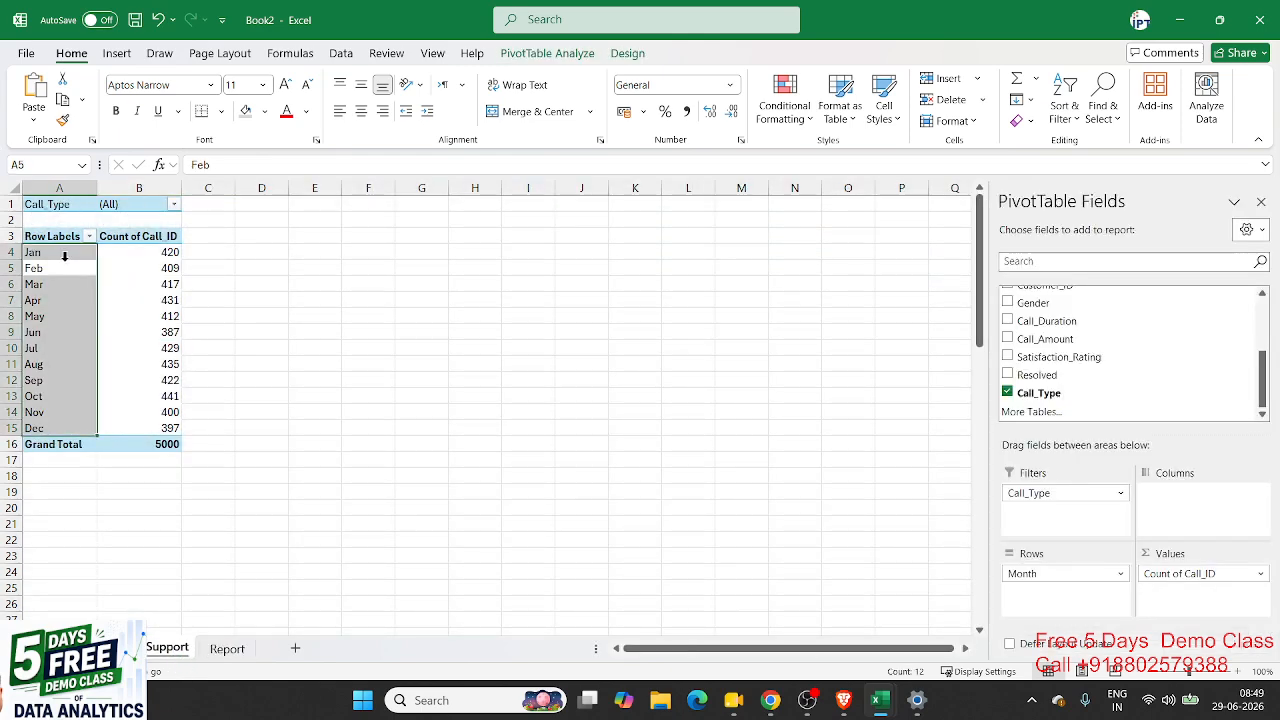
pyautogui.click(152, 266)
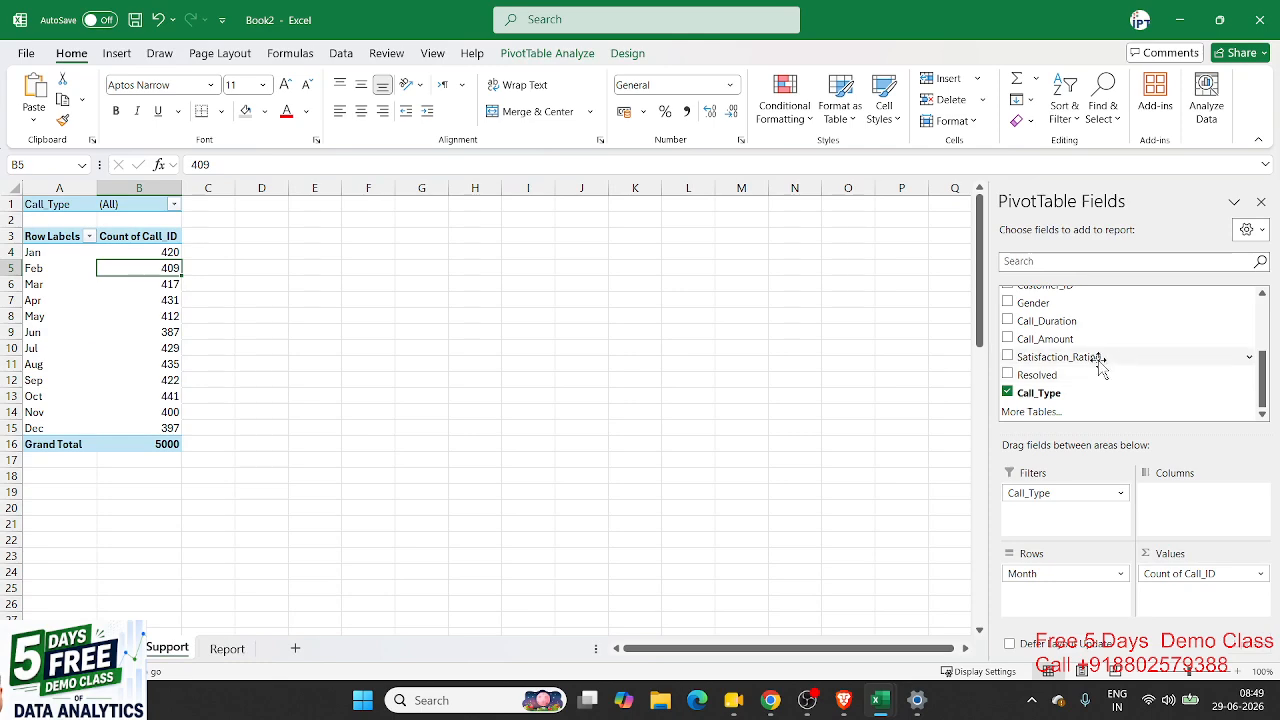
pyautogui.moveTo(1080, 325); pyautogui.dragTo(1197, 597)
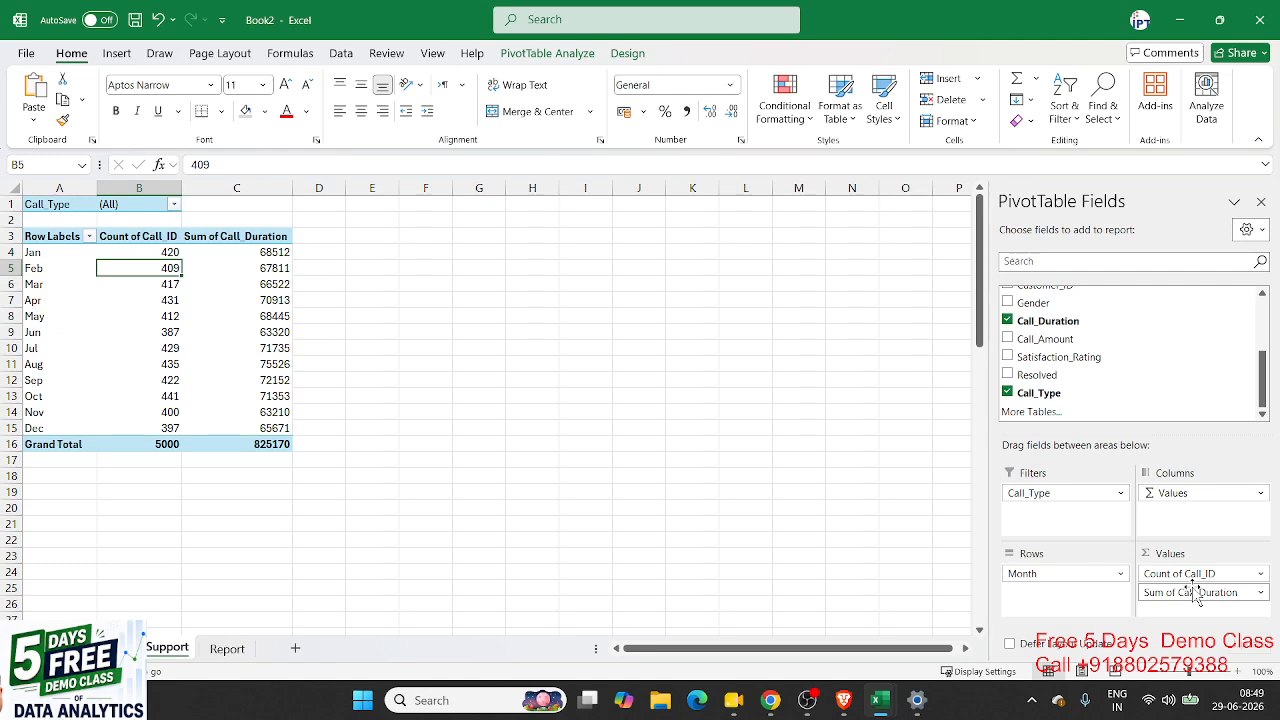
# Step: Insert a basic 2-D line PivotChart from the monthly PivotTable and place it around columns F to M, clear of the table
pyautogui.click(530, 58)
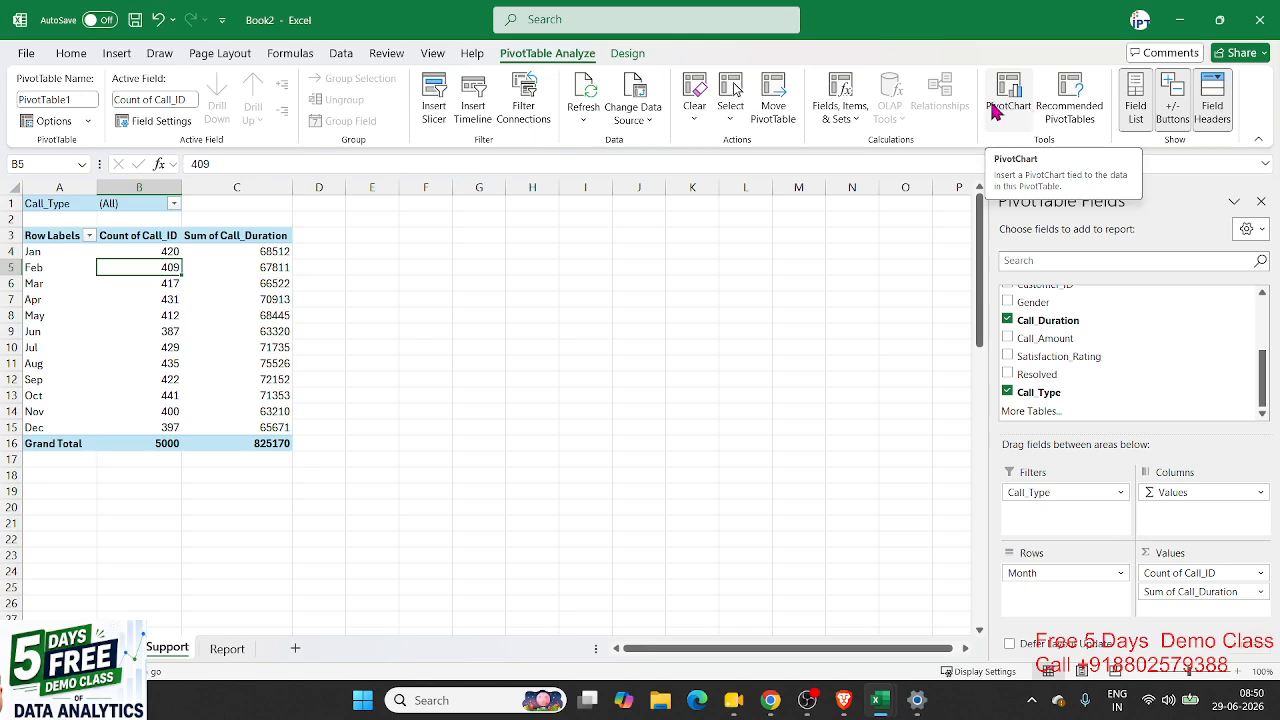
pyautogui.click(127, 57)
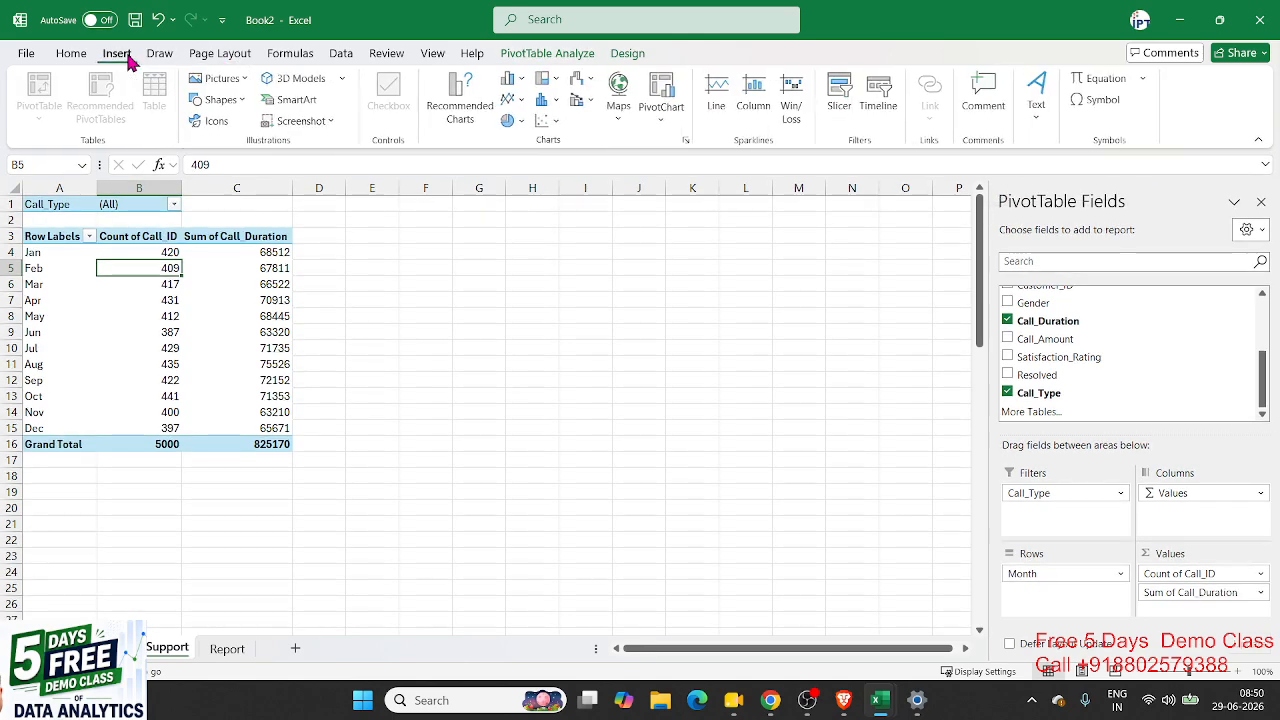
pyautogui.click(514, 99)
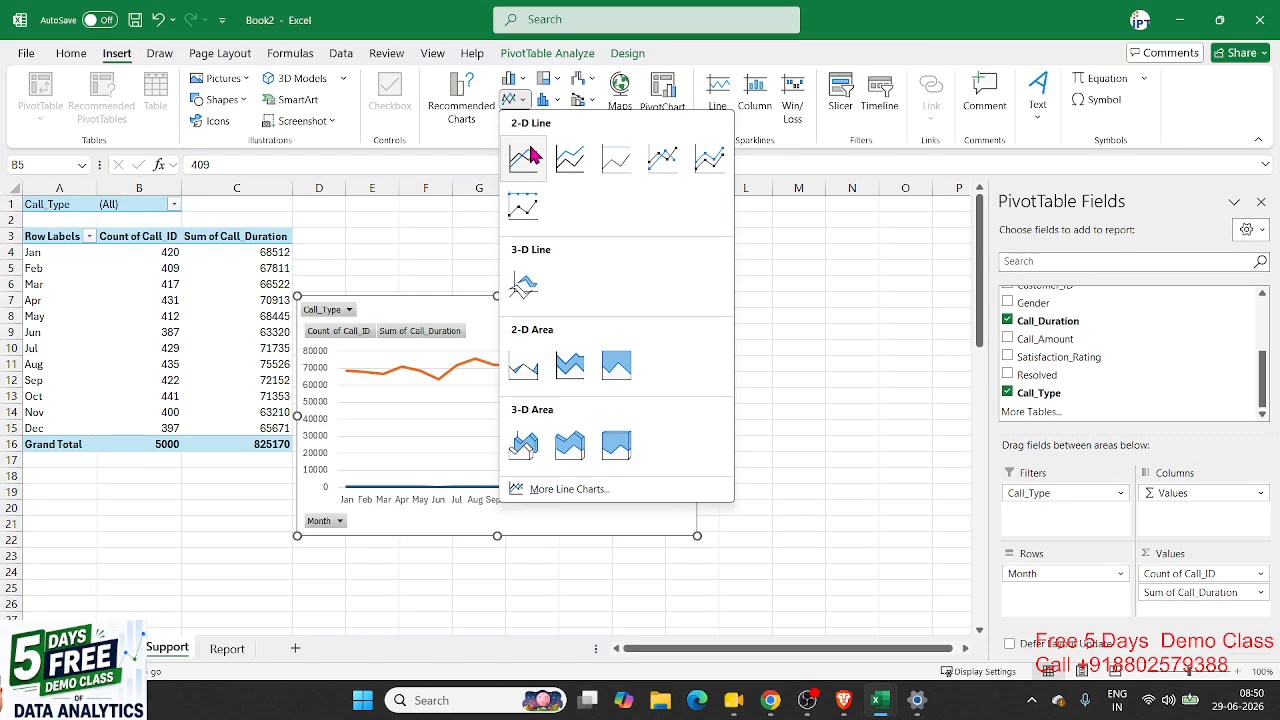
pyautogui.click(526, 157)
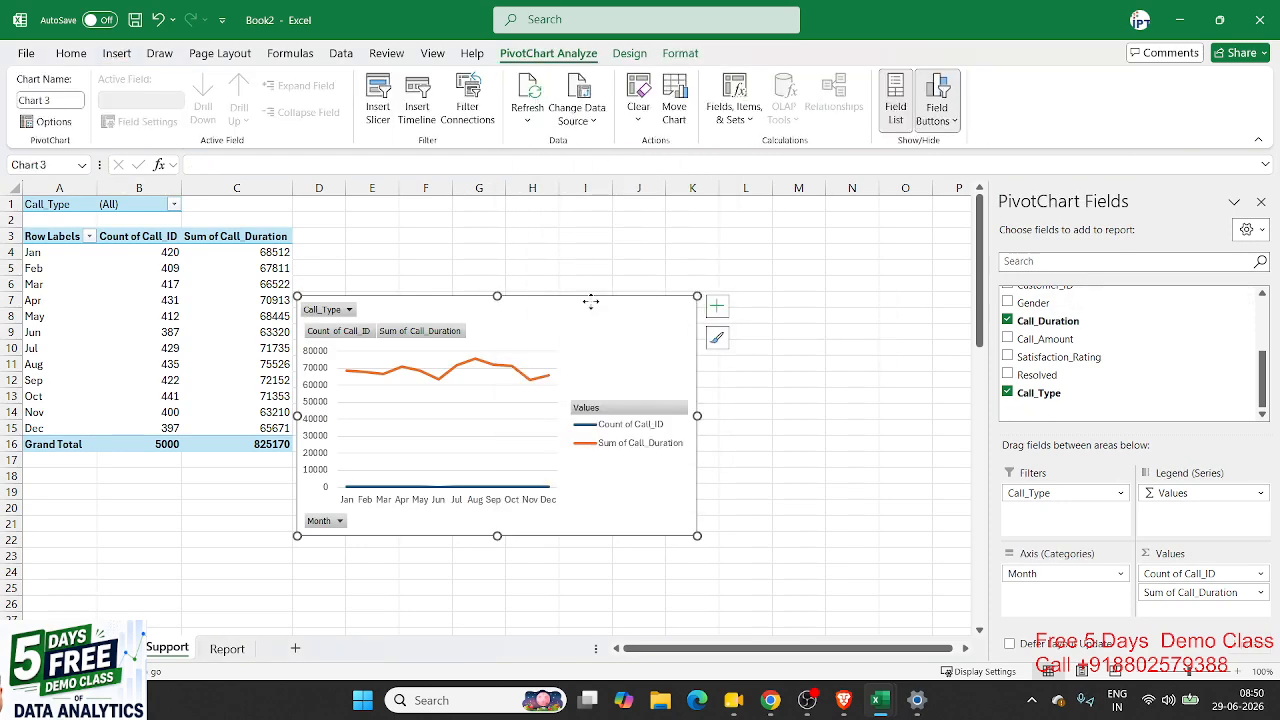
pyautogui.moveTo(591, 303); pyautogui.dragTo(719, 266)
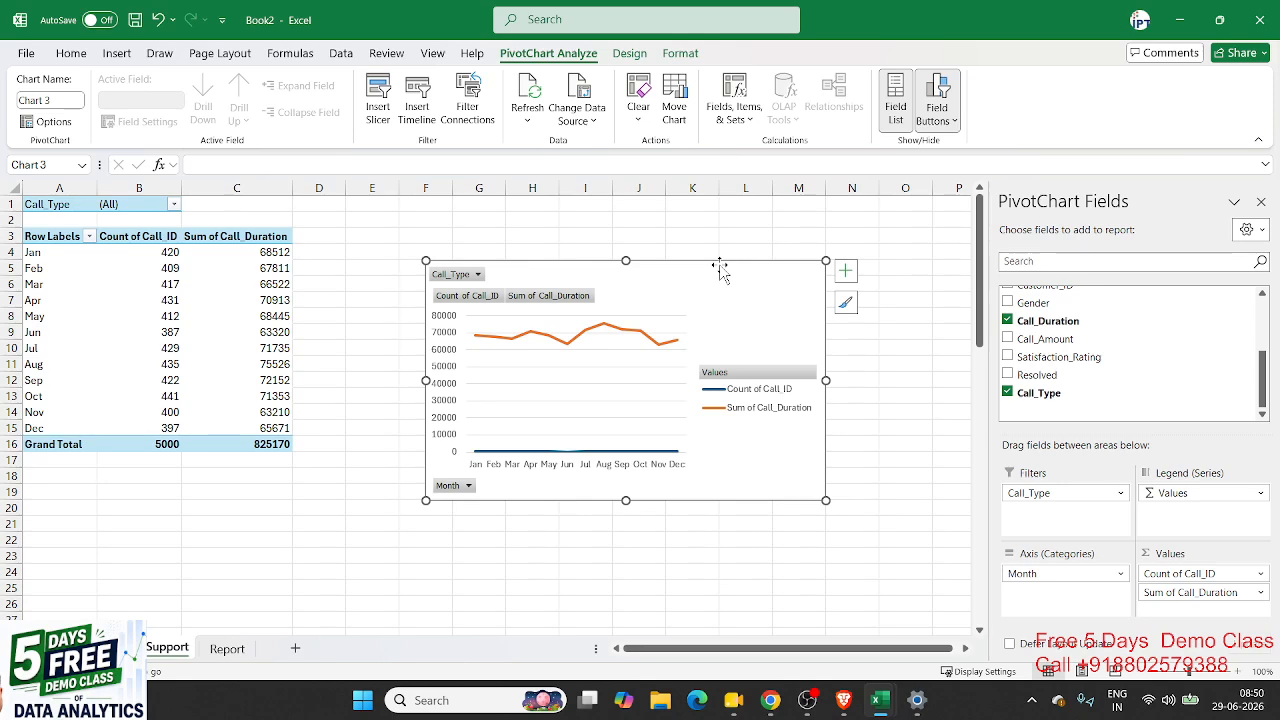
# Step: Apply the third chart style, with point markers and vertical lines down to the month axis, to the line chart
pyautogui.click(690, 57)
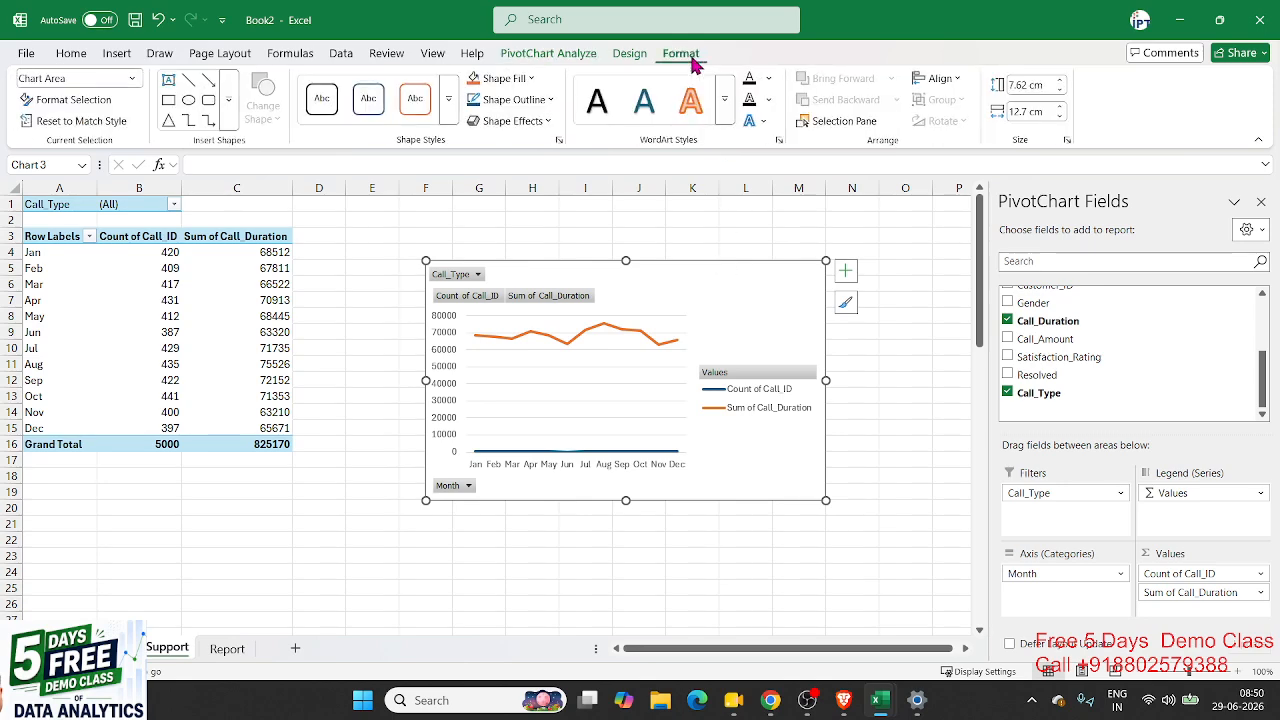
pyautogui.click(632, 55)
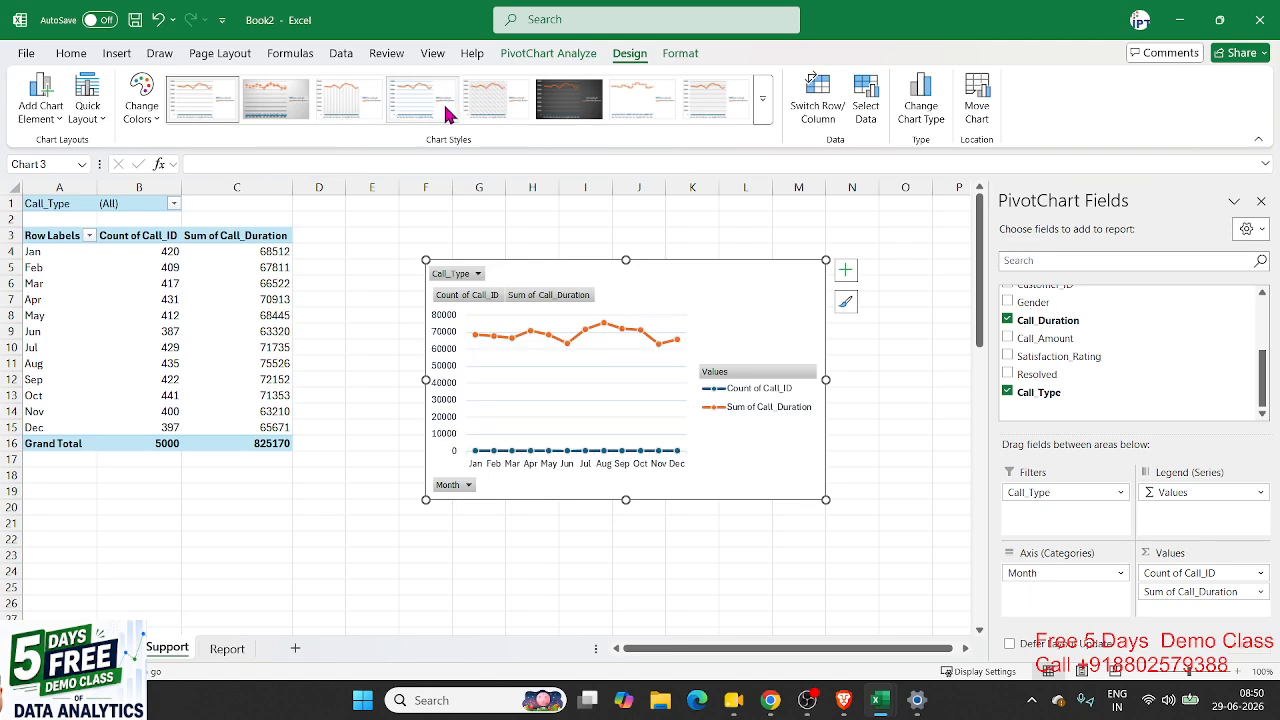
pyautogui.click(763, 100)
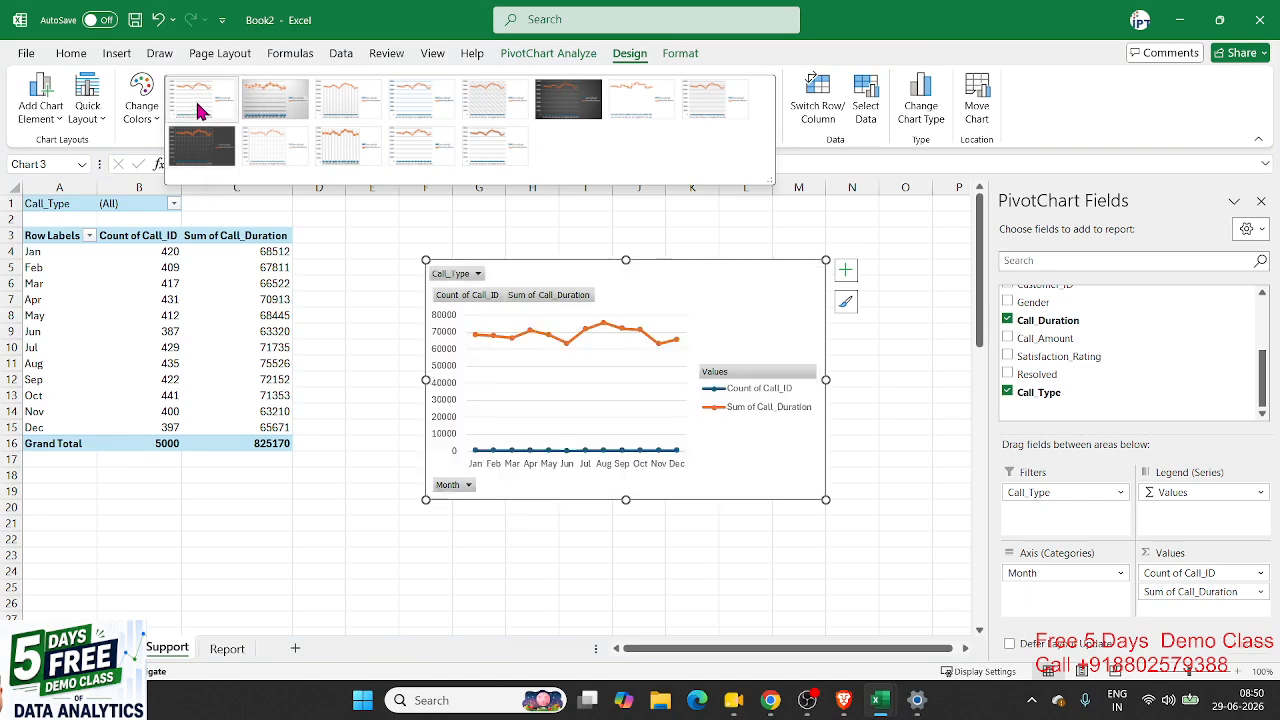
pyautogui.click(343, 106)
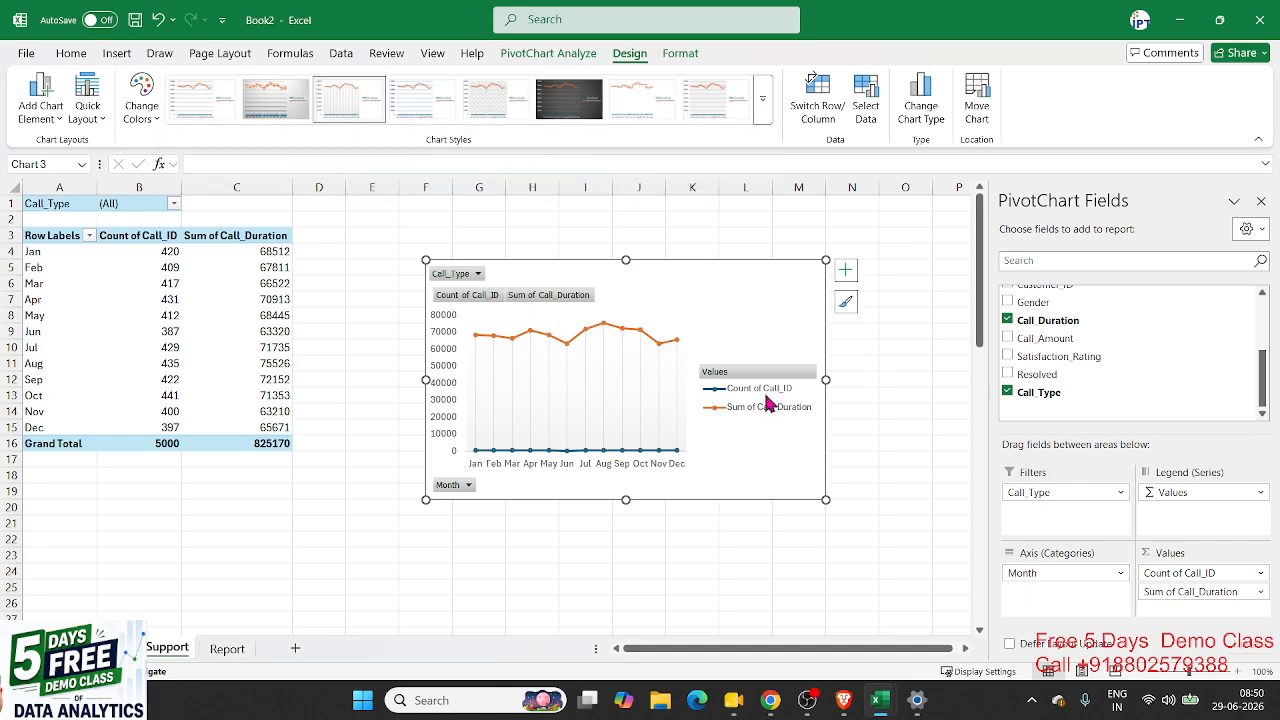
# Step: Remove the legend from the line chart and add a chart title
pyautogui.click(846, 272)
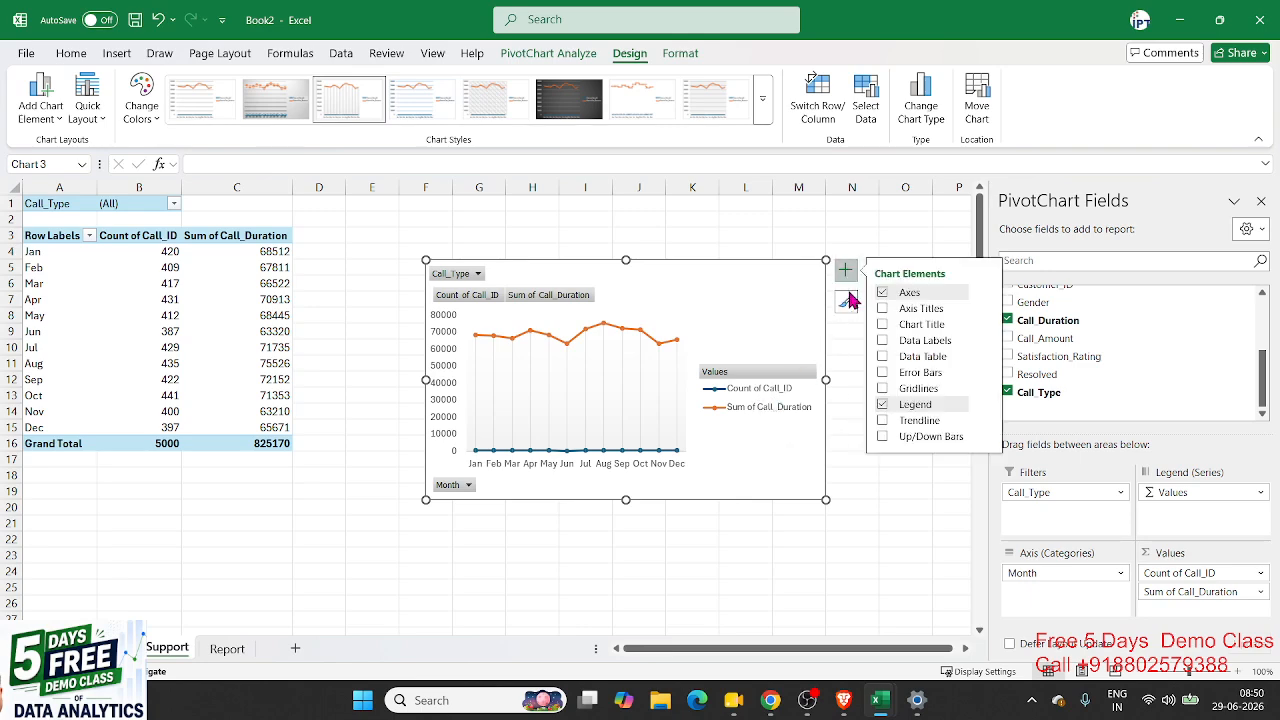
pyautogui.click(865, 458)
pyautogui.click(823, 437)
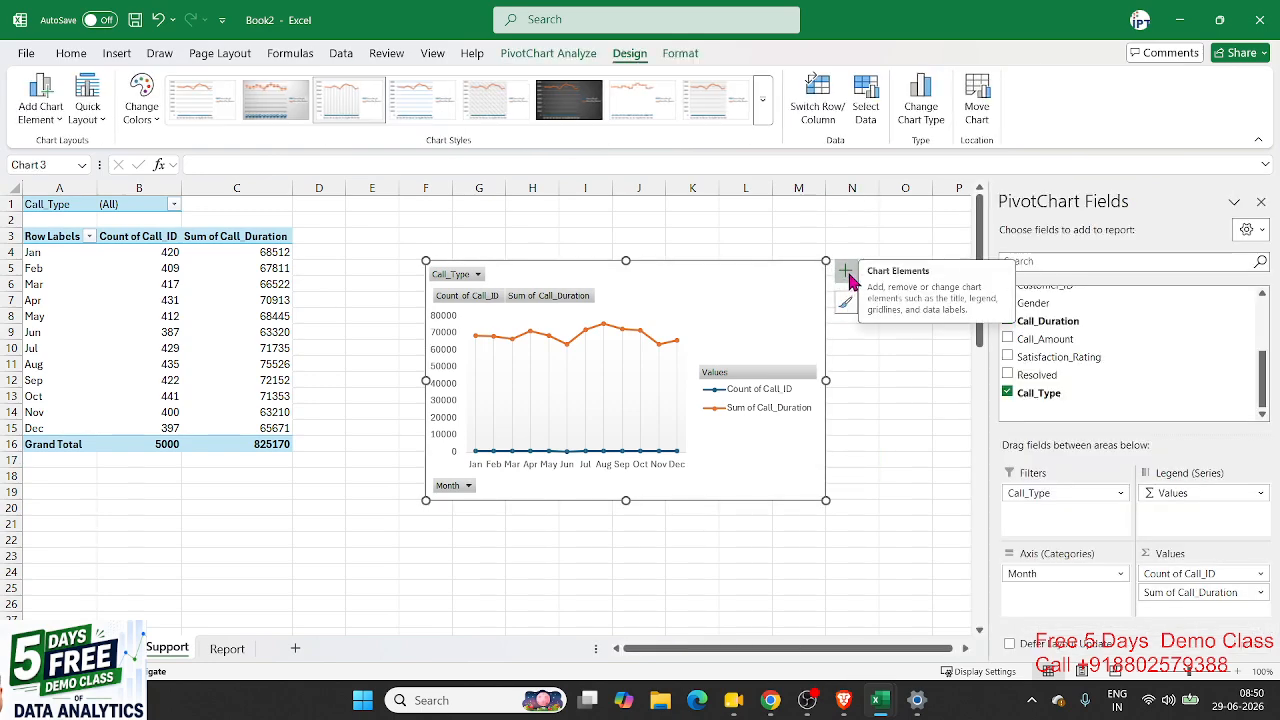
pyautogui.click(847, 276)
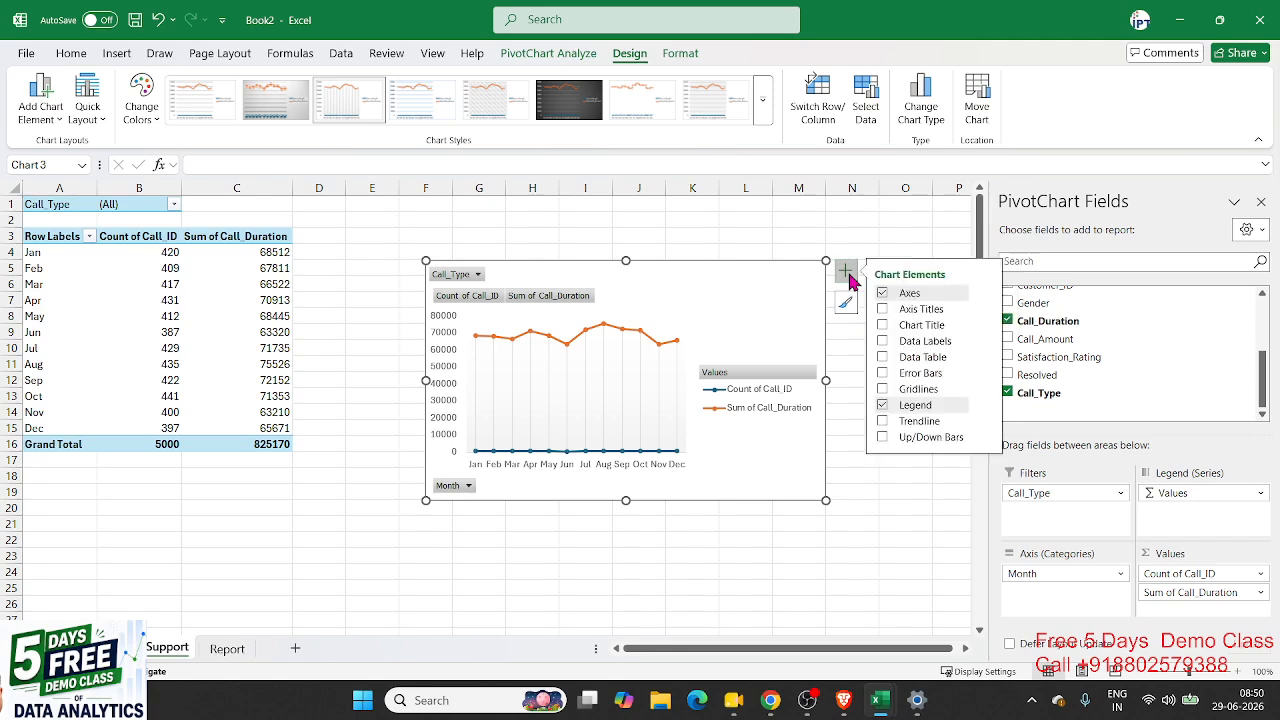
pyautogui.click(883, 406)
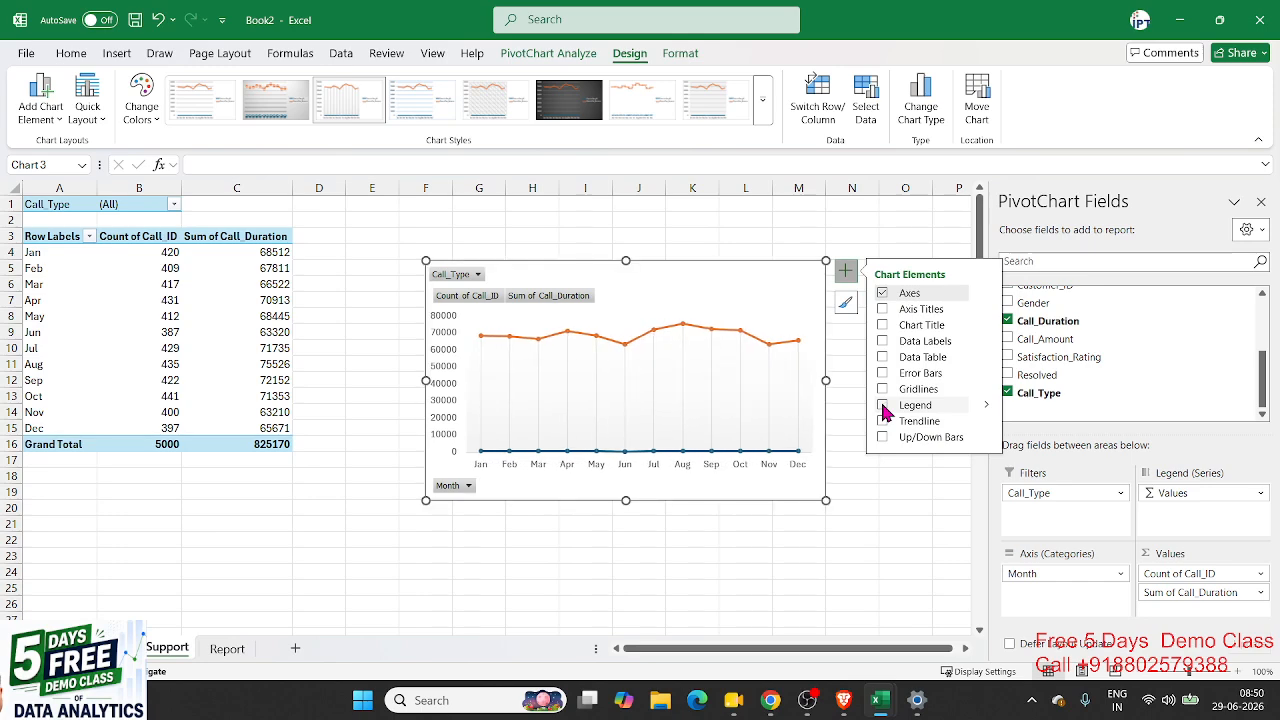
pyautogui.click(884, 325)
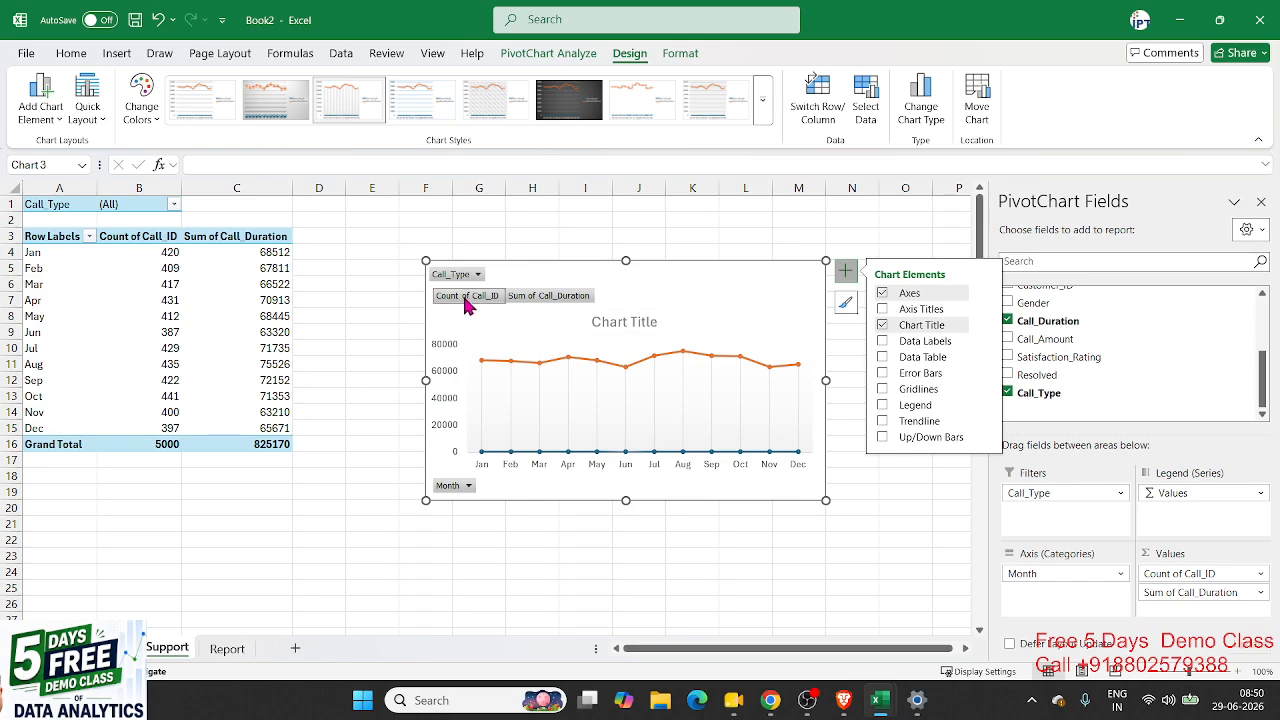
# Step: Hide all field buttons on the line chart
pyautogui.rightClick(466, 305)
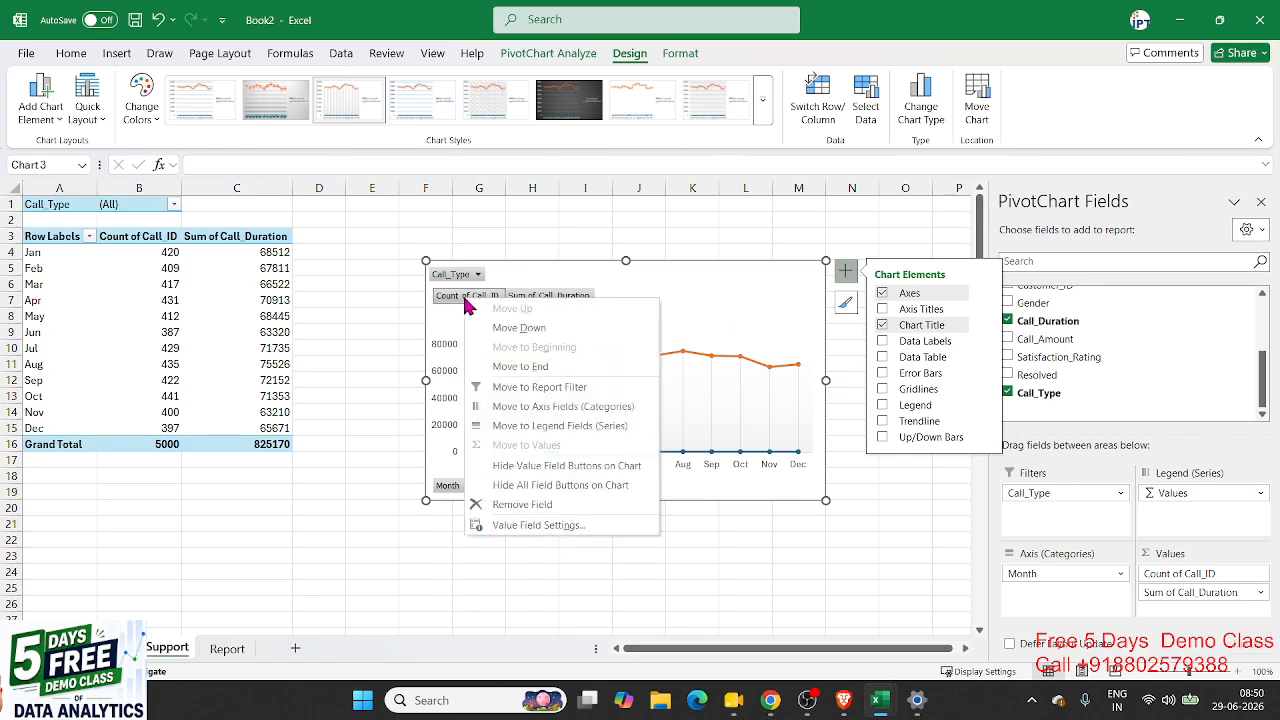
pyautogui.click(545, 487)
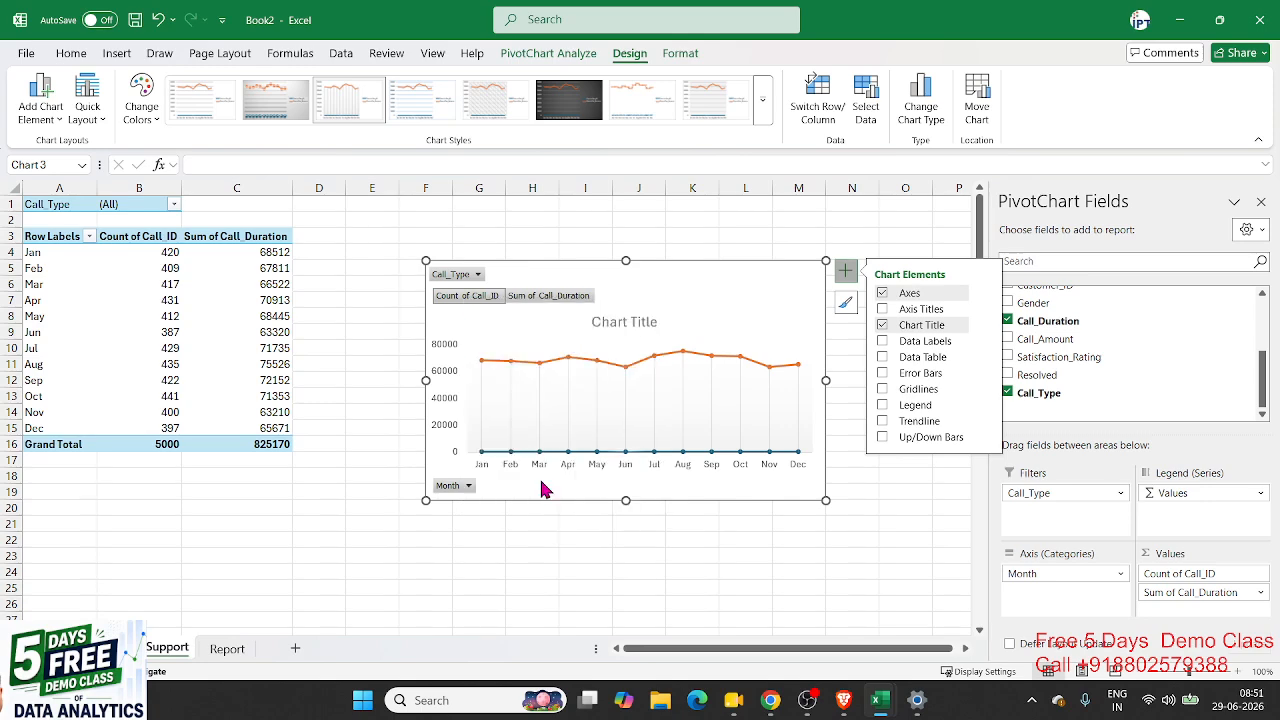
pyautogui.click(499, 552)
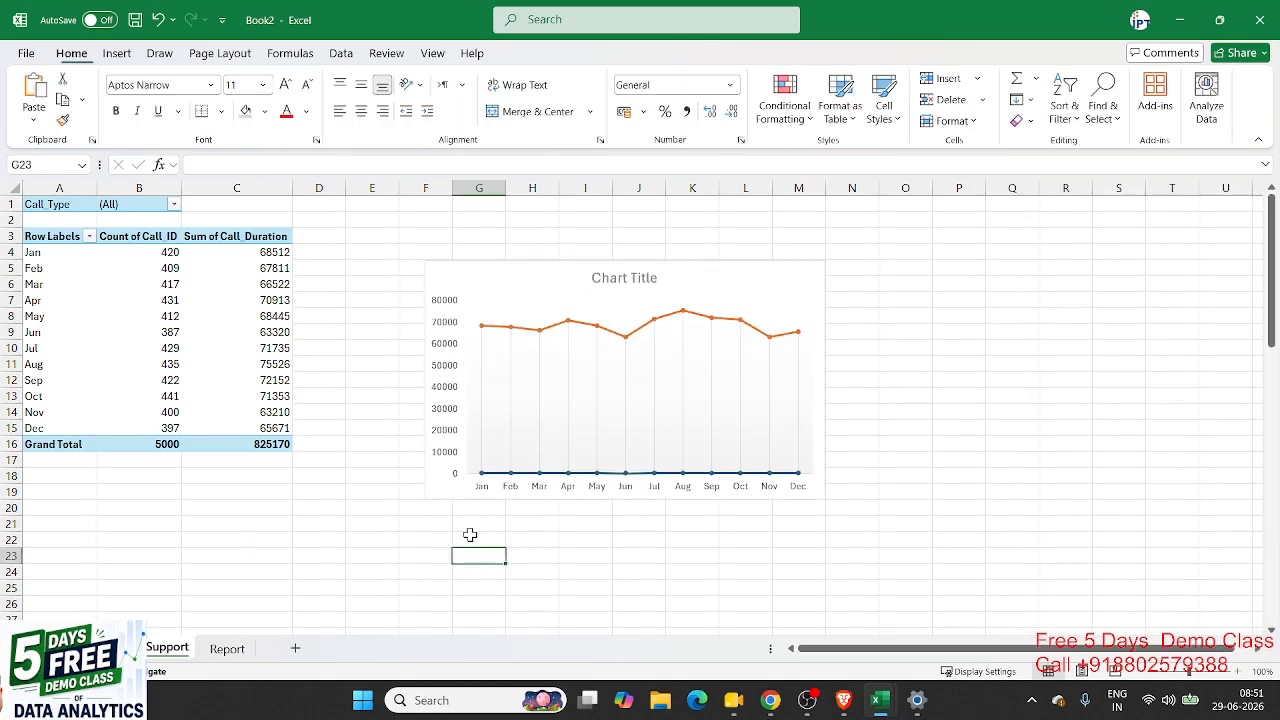
# Step: Cut the line chart from the Support sheet and paste it at cell A6 of the Report sheet
pyautogui.click(452, 498)
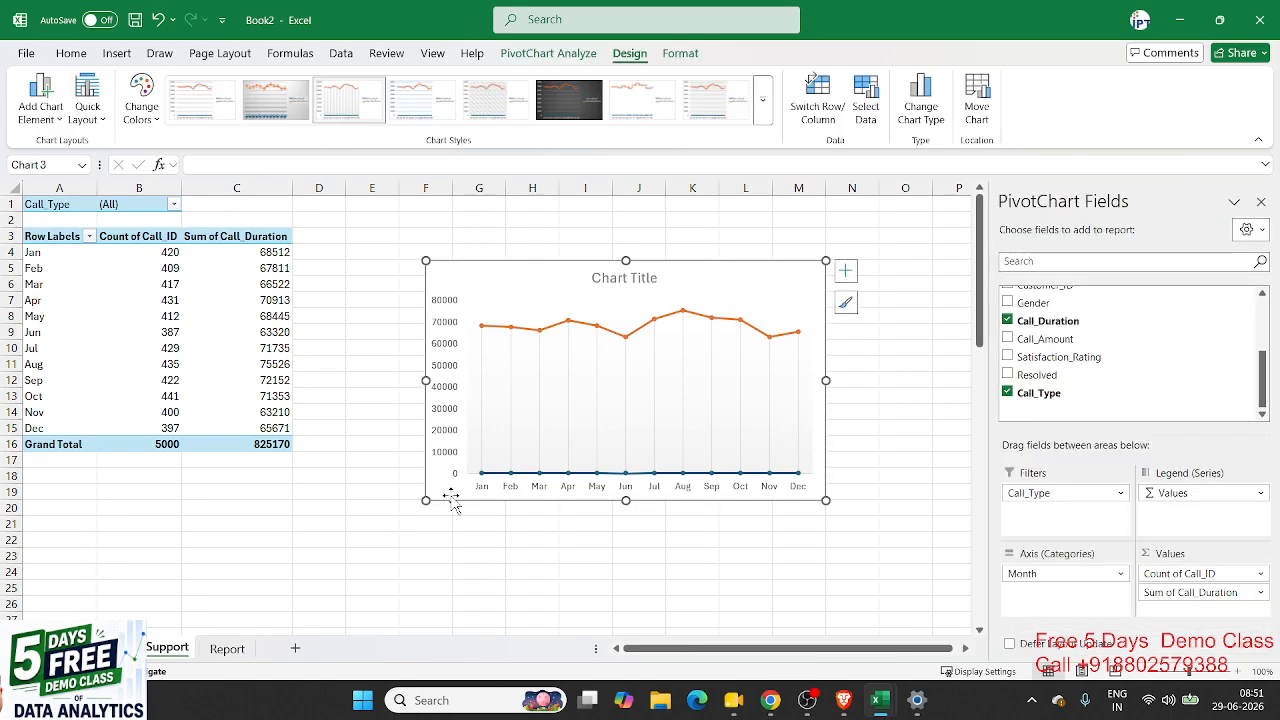
pyautogui.hotkey('ctrl', 'x')
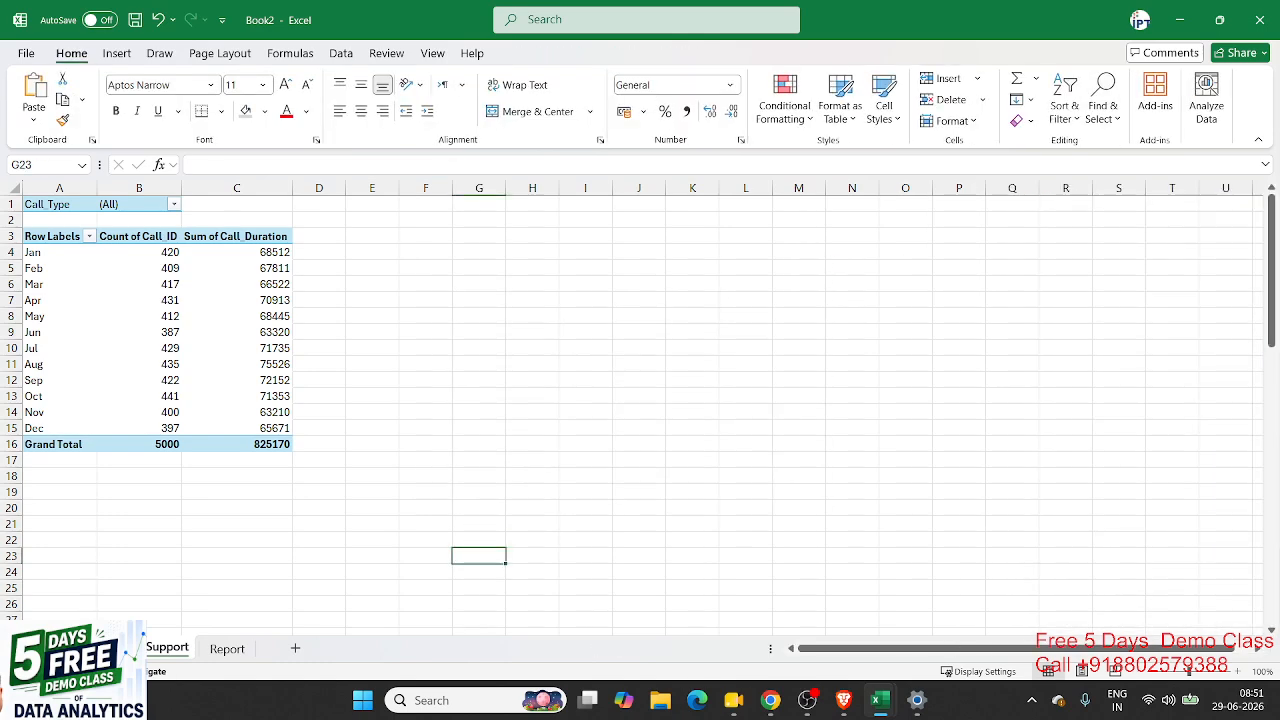
pyautogui.click(222, 649)
pyautogui.click(40, 288)
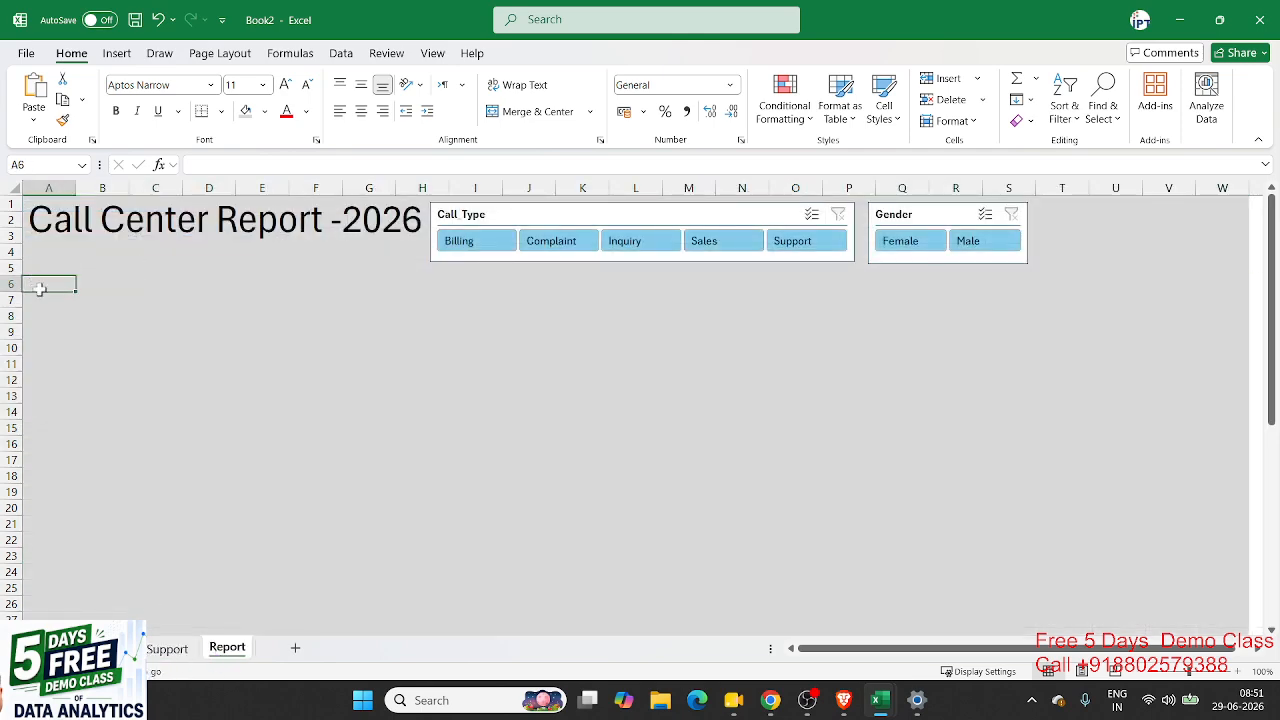
pyautogui.hotkey('ctrl', 'v')
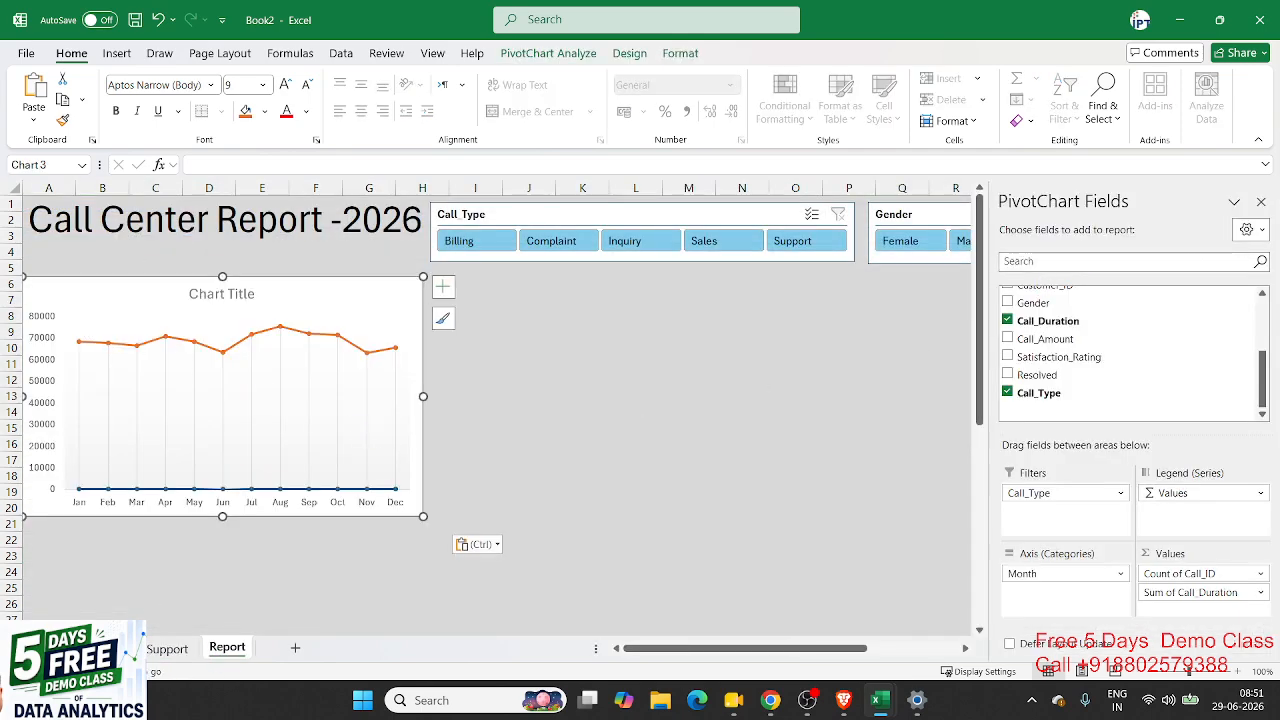
# Step: Close the PivotChart field list and widen the line chart across the Report page to column W
pyautogui.click(1261, 202)
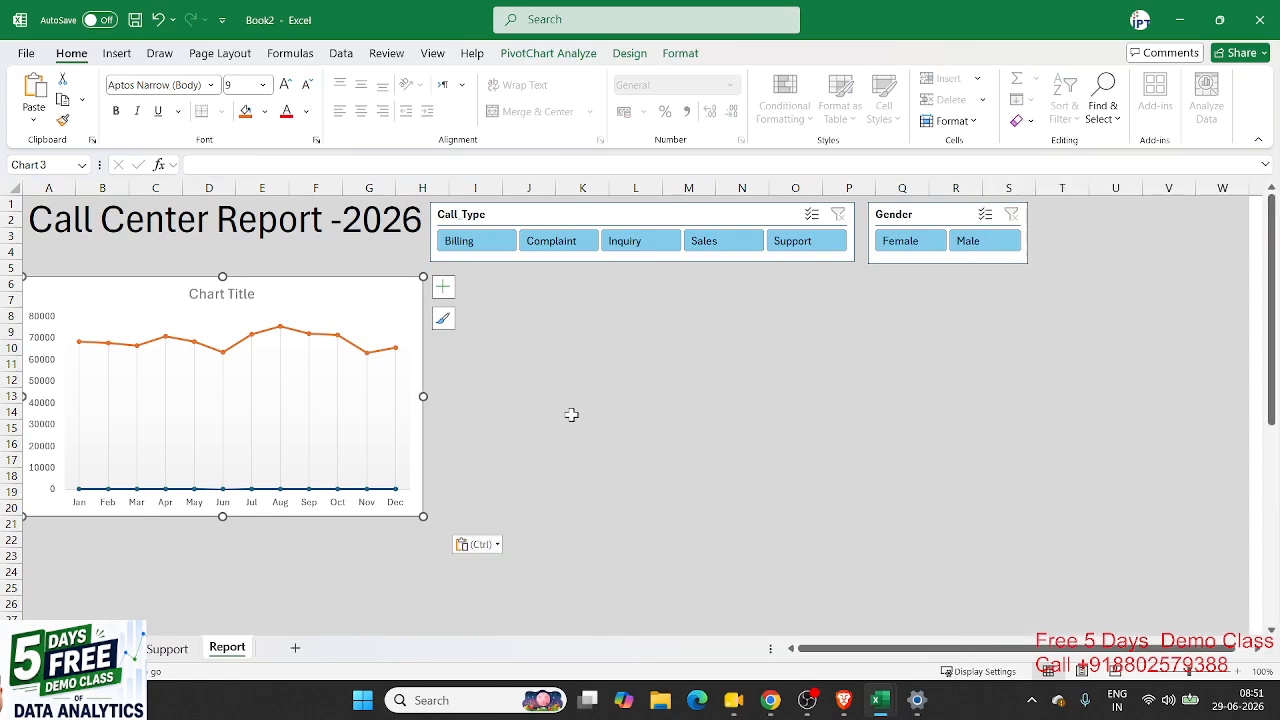
pyautogui.moveTo(425, 397); pyautogui.dragTo(1240, 426)
pyautogui.click(577, 620)
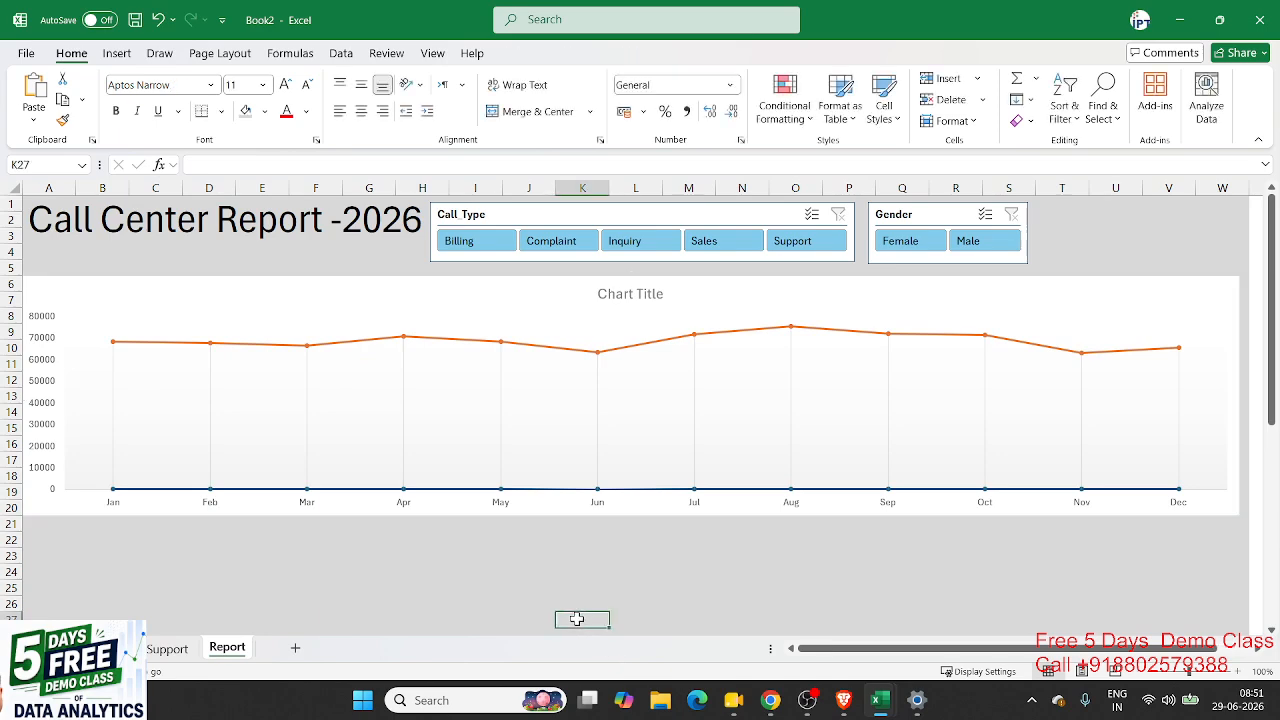
# Step: Title the line chart "Monthly Calls & Duration Trends"
pyautogui.click(606, 291)
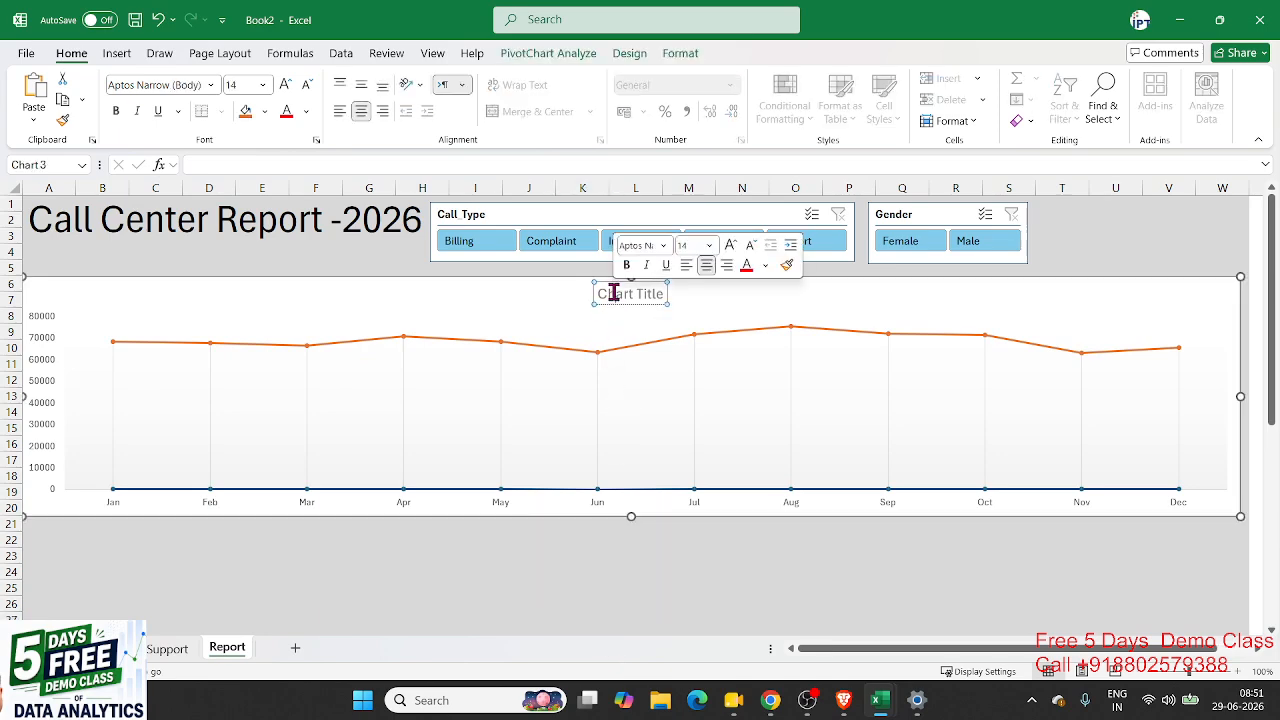
pyautogui.write('e')
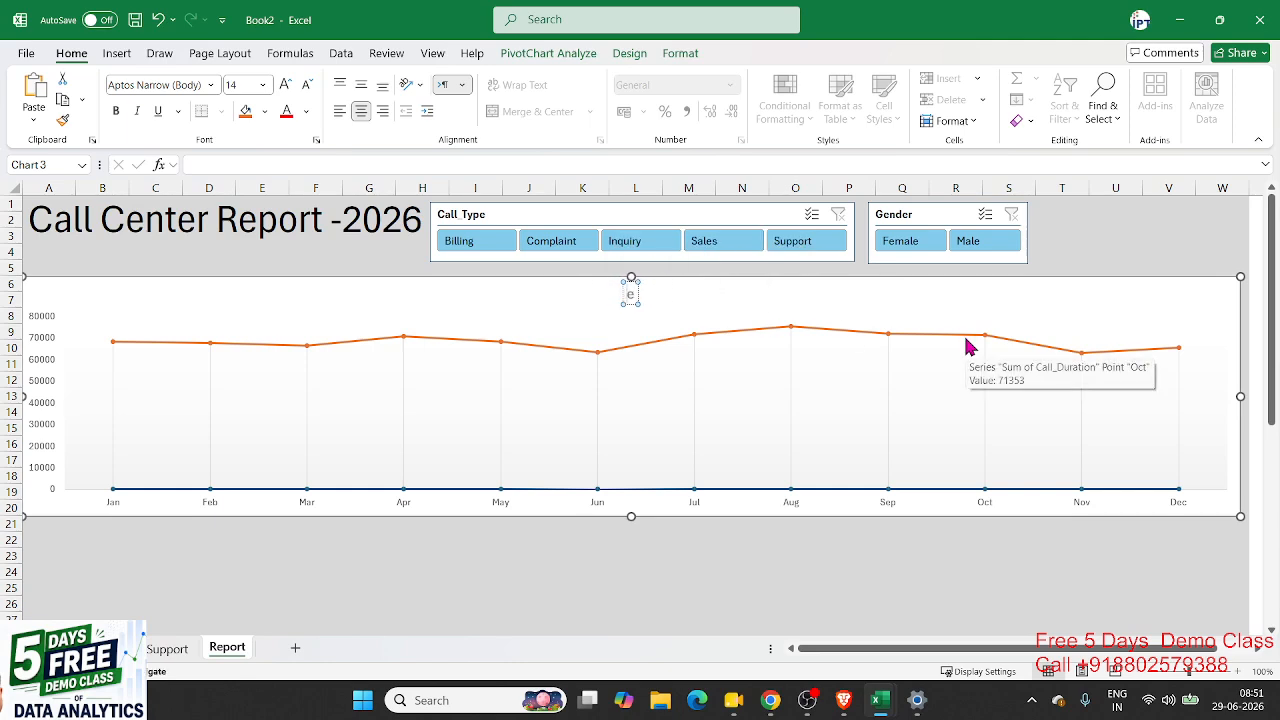
pyautogui.press('BackSpace')
pyautogui.write('Monthly')
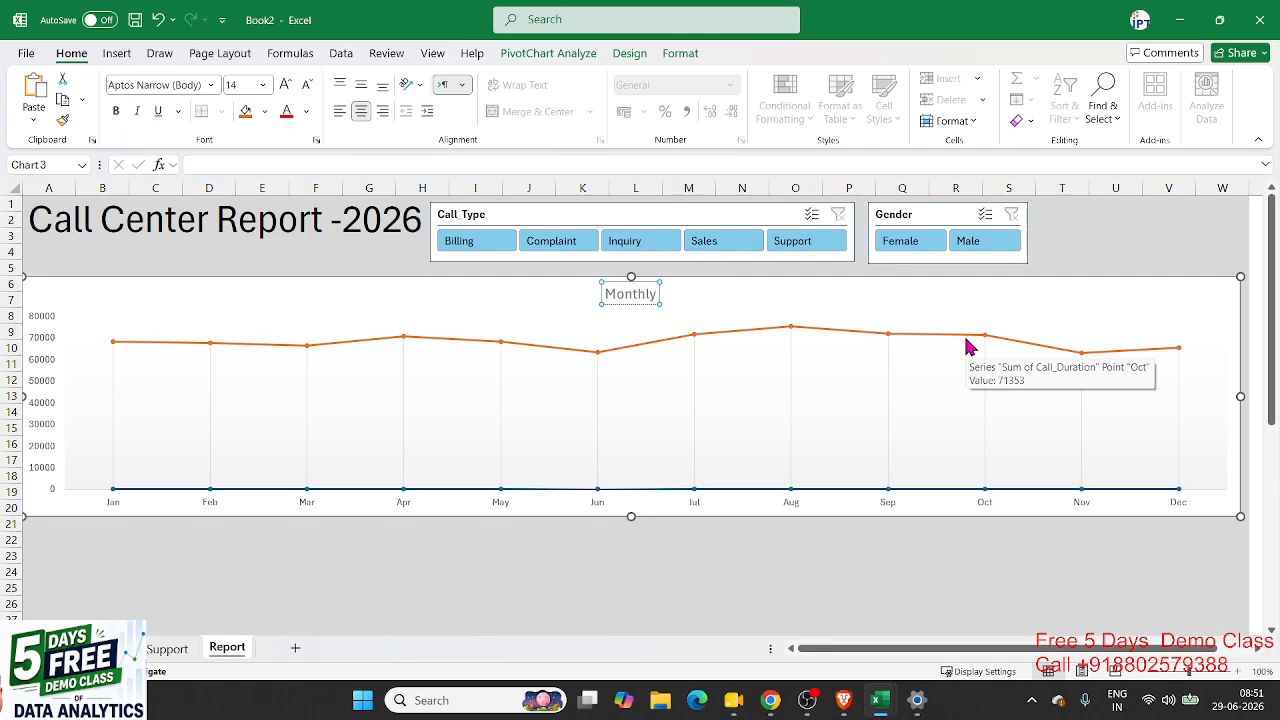
pyautogui.write(' Calls')
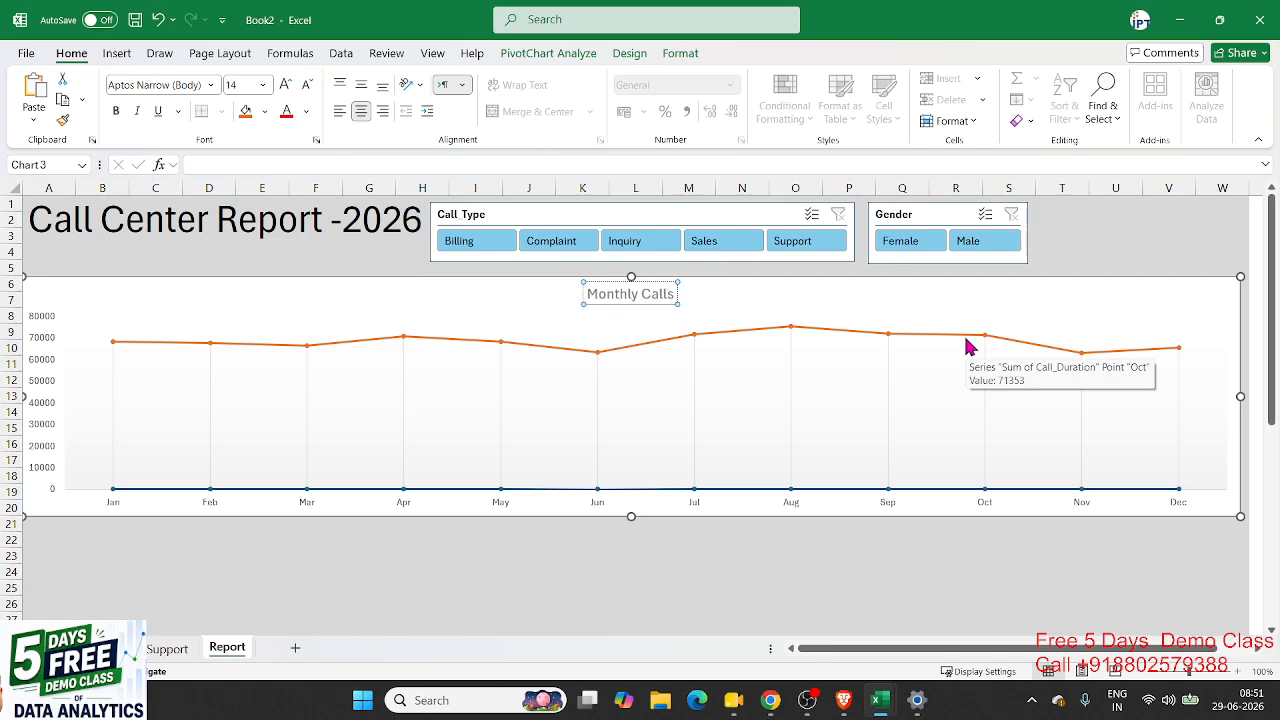
pyautogui.write(' &')
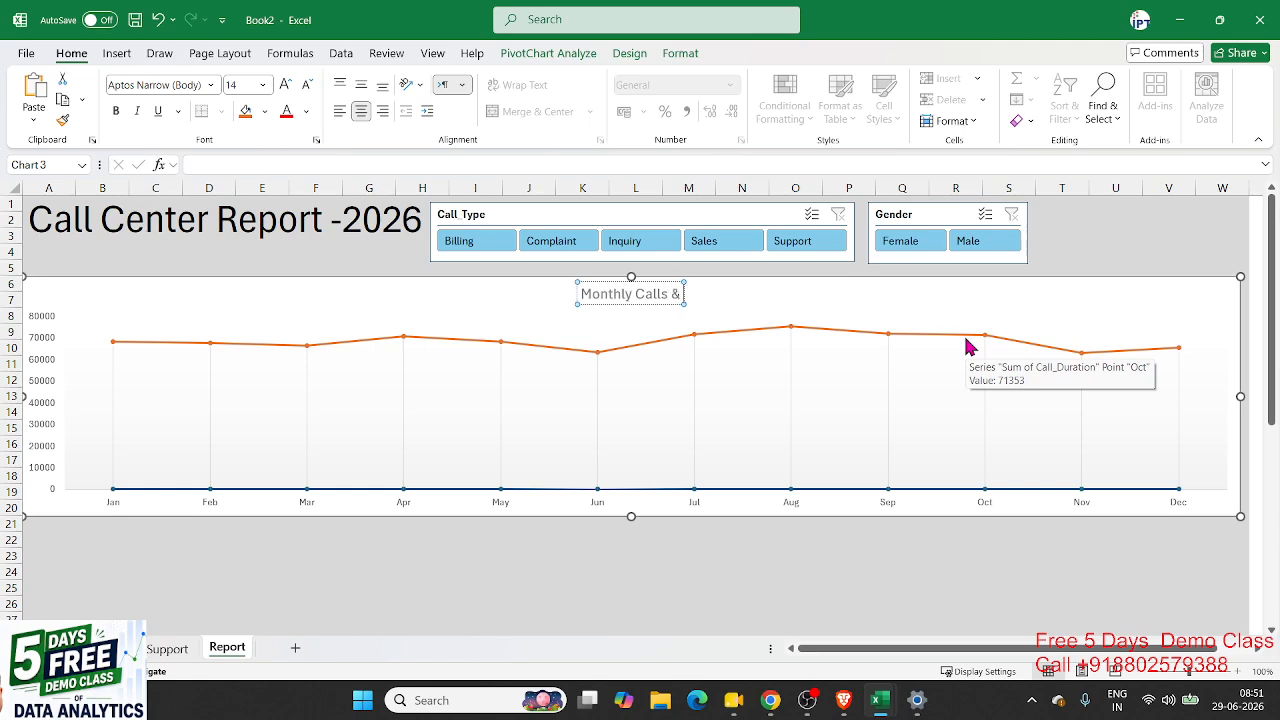
pyautogui.write(' d')
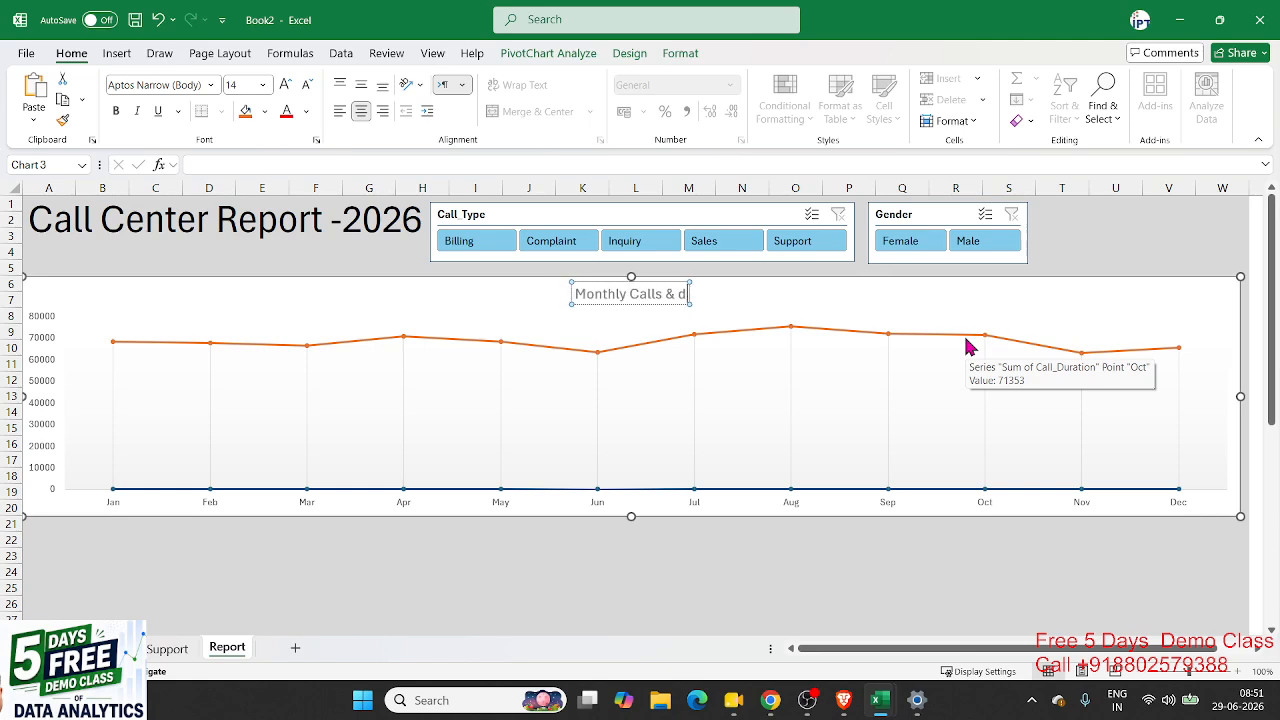
pyautogui.press('BackSpace')
pyautogui.write('Dura')
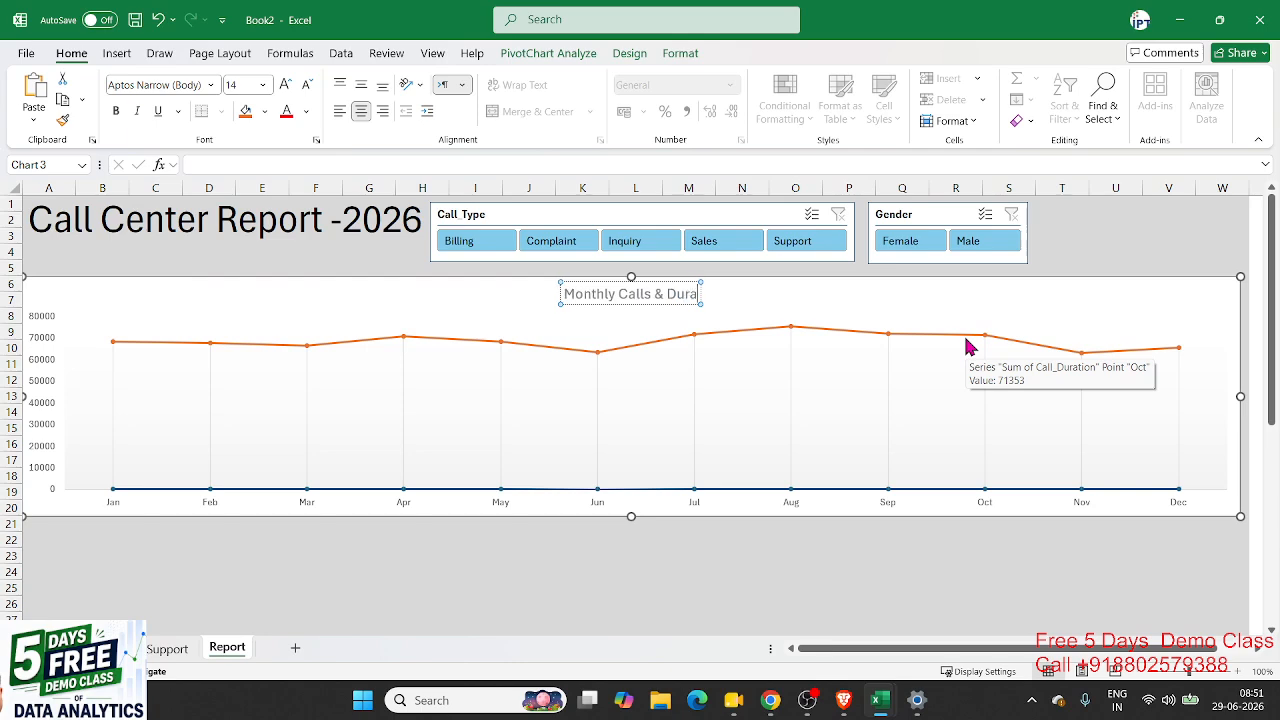
pyautogui.write('tion')
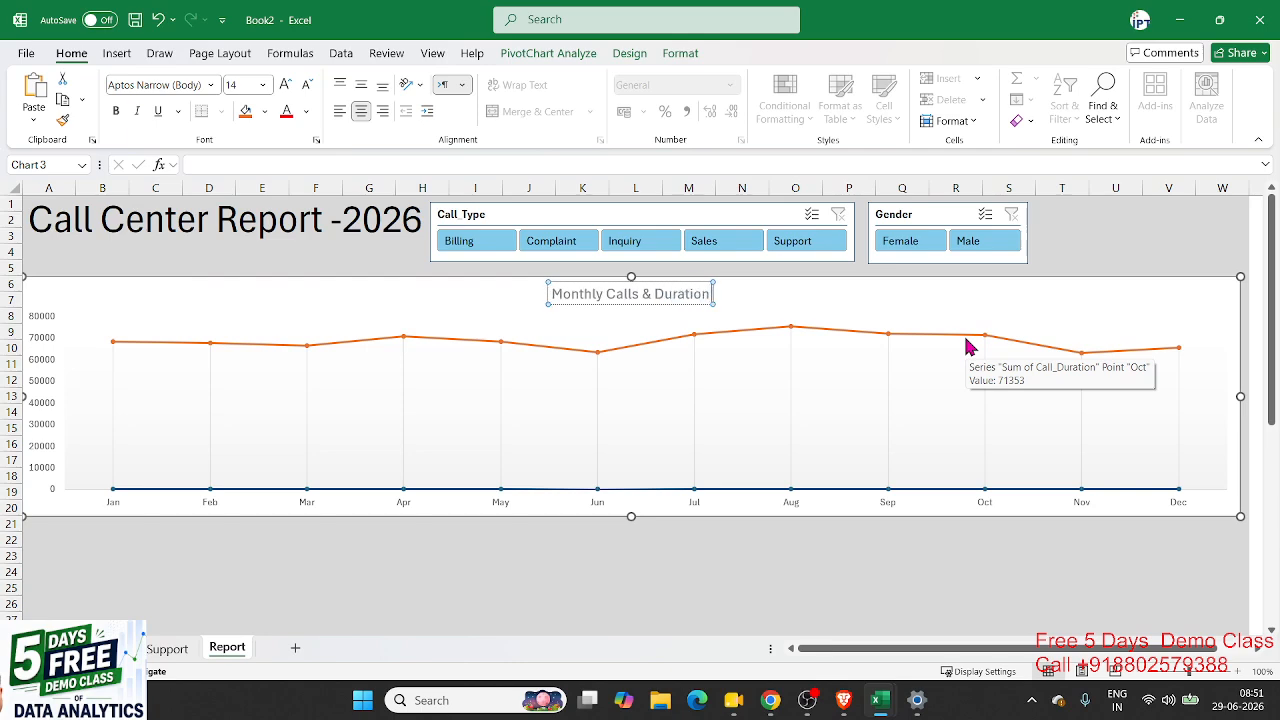
pyautogui.write(' Trens')
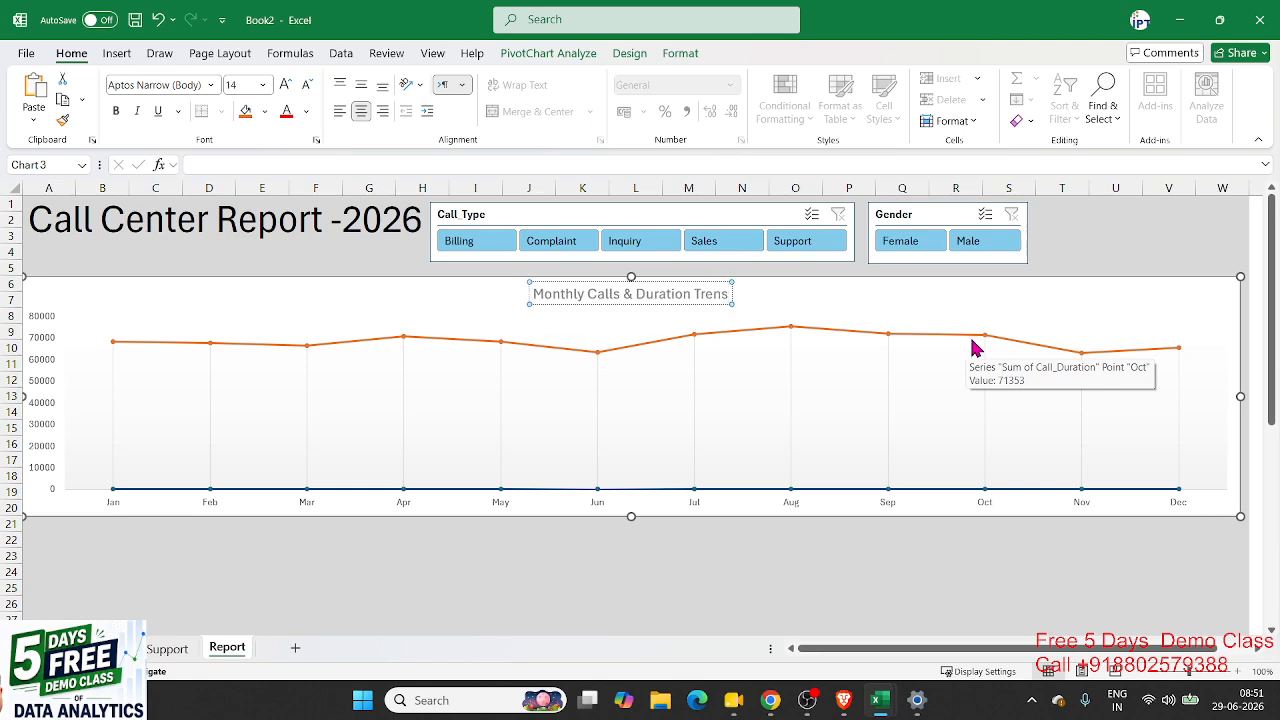
pyautogui.press('BackSpace')
pyautogui.write('ds')
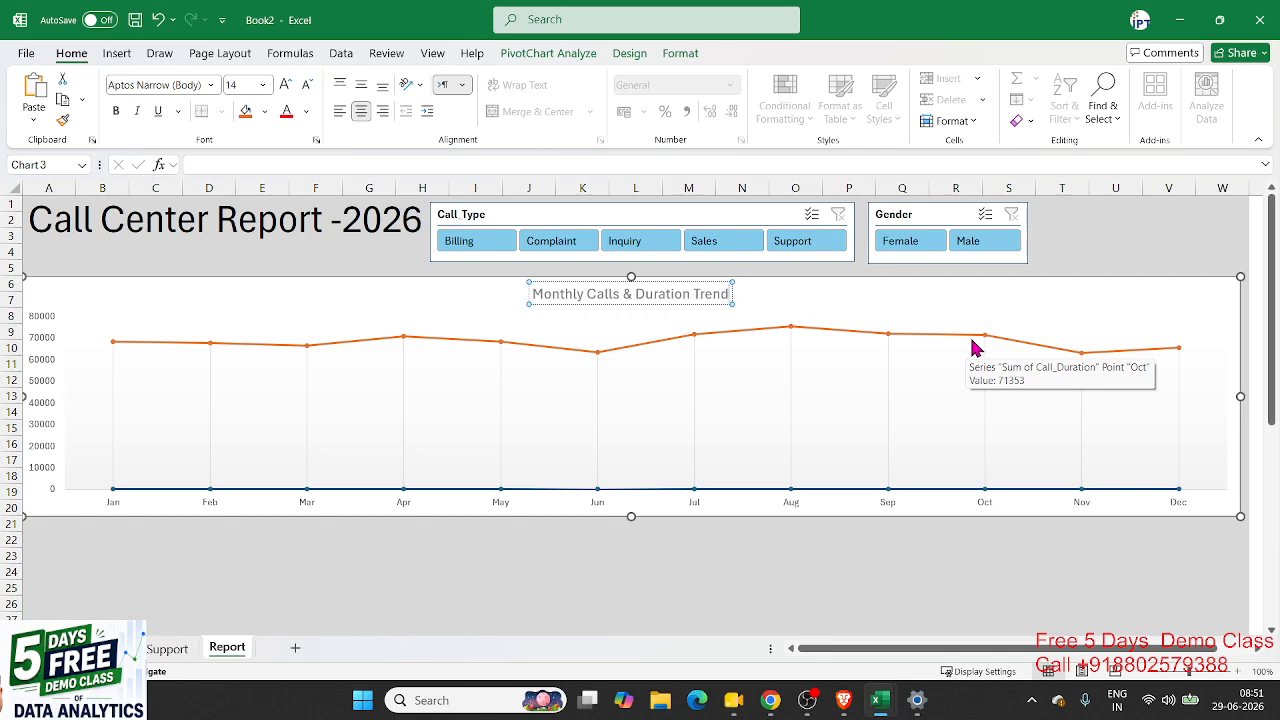
pyautogui.click(535, 539)
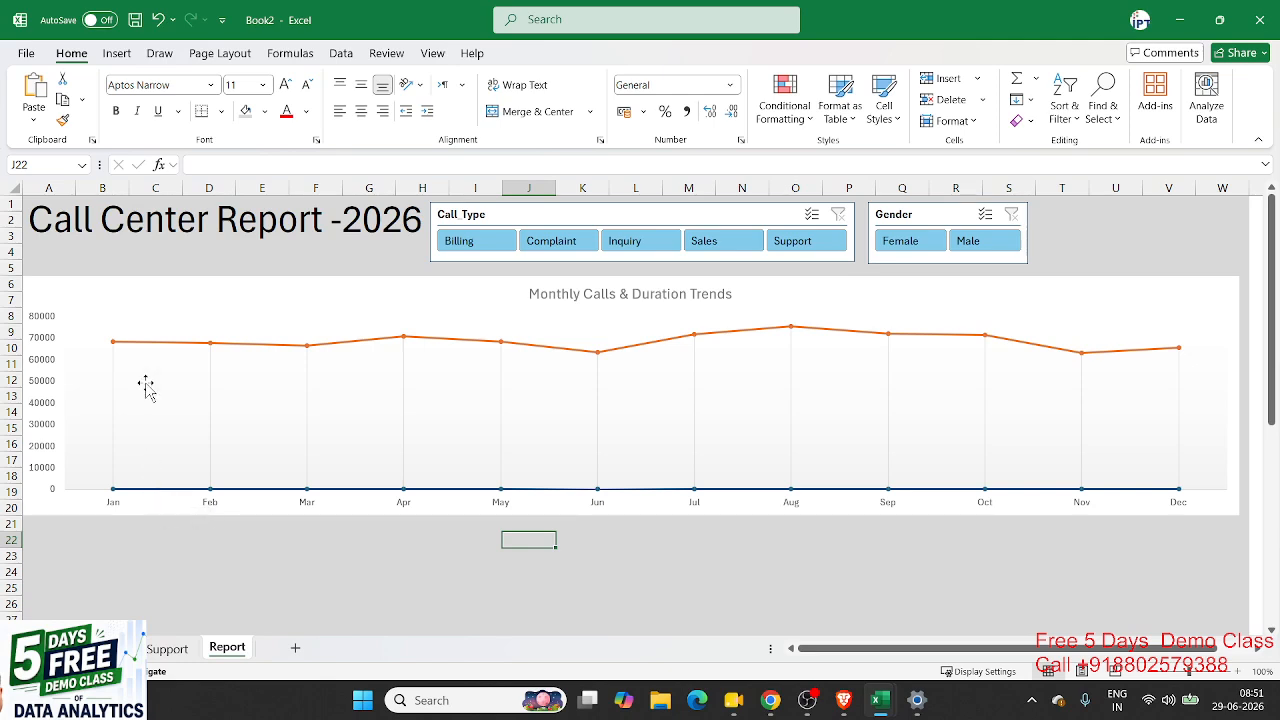
pyautogui.moveTo(150, 350)
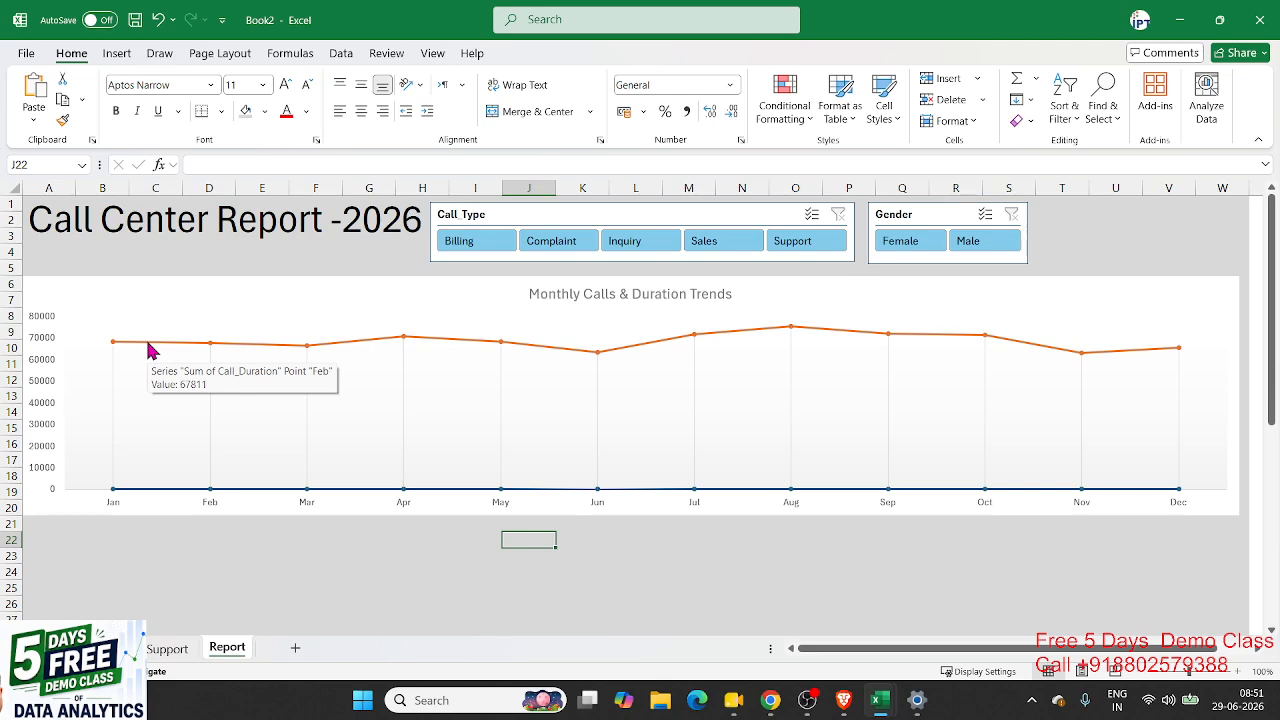
pyautogui.moveTo(157, 498)
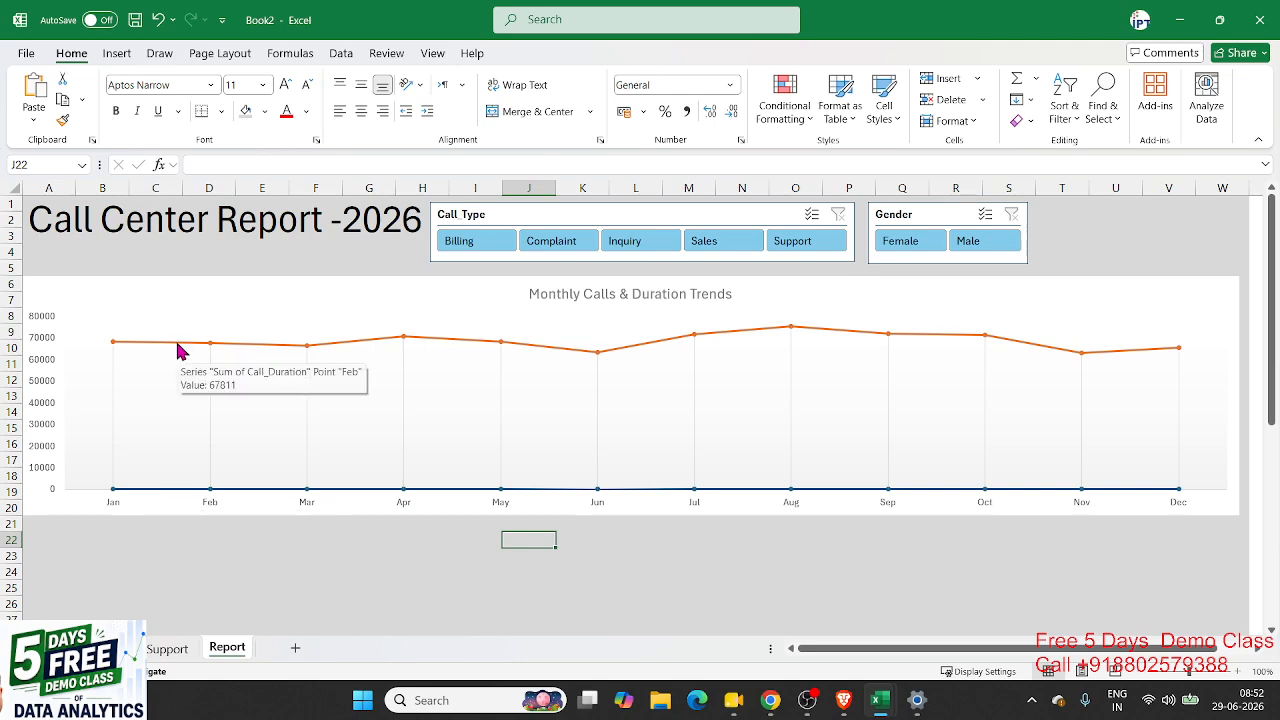
pyautogui.click(167, 497)
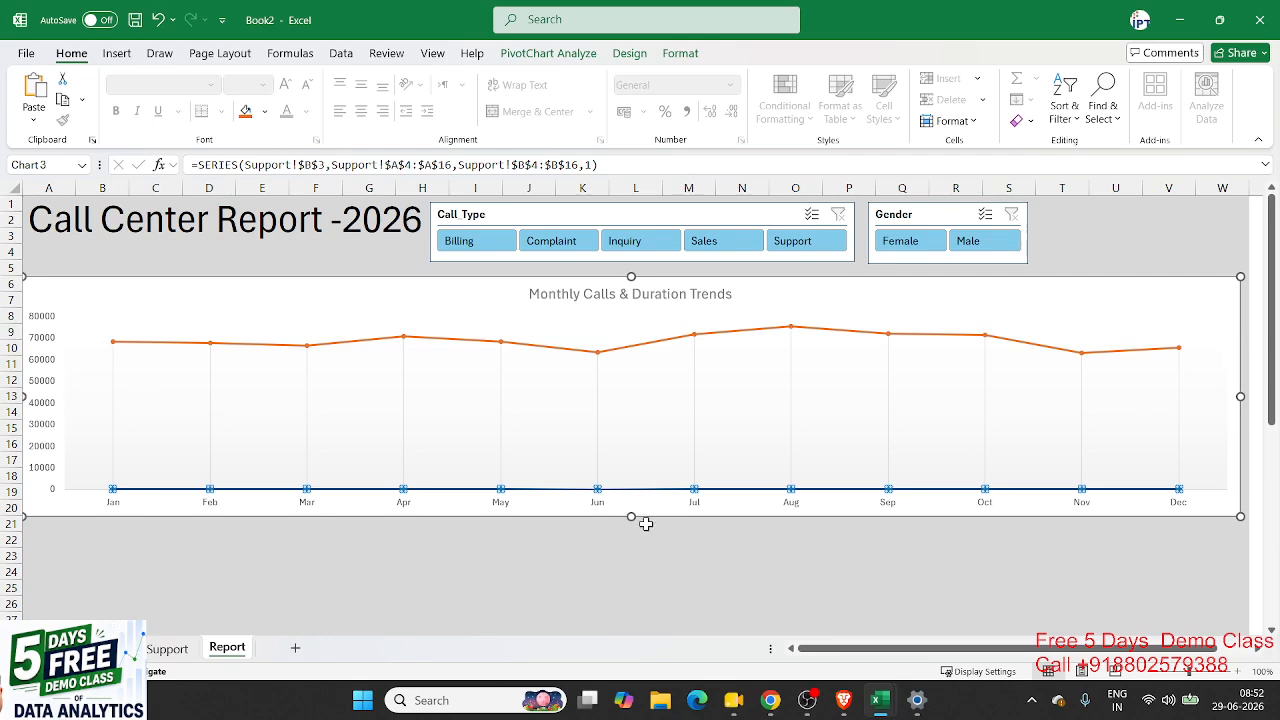
pyautogui.rightClick(150, 500)
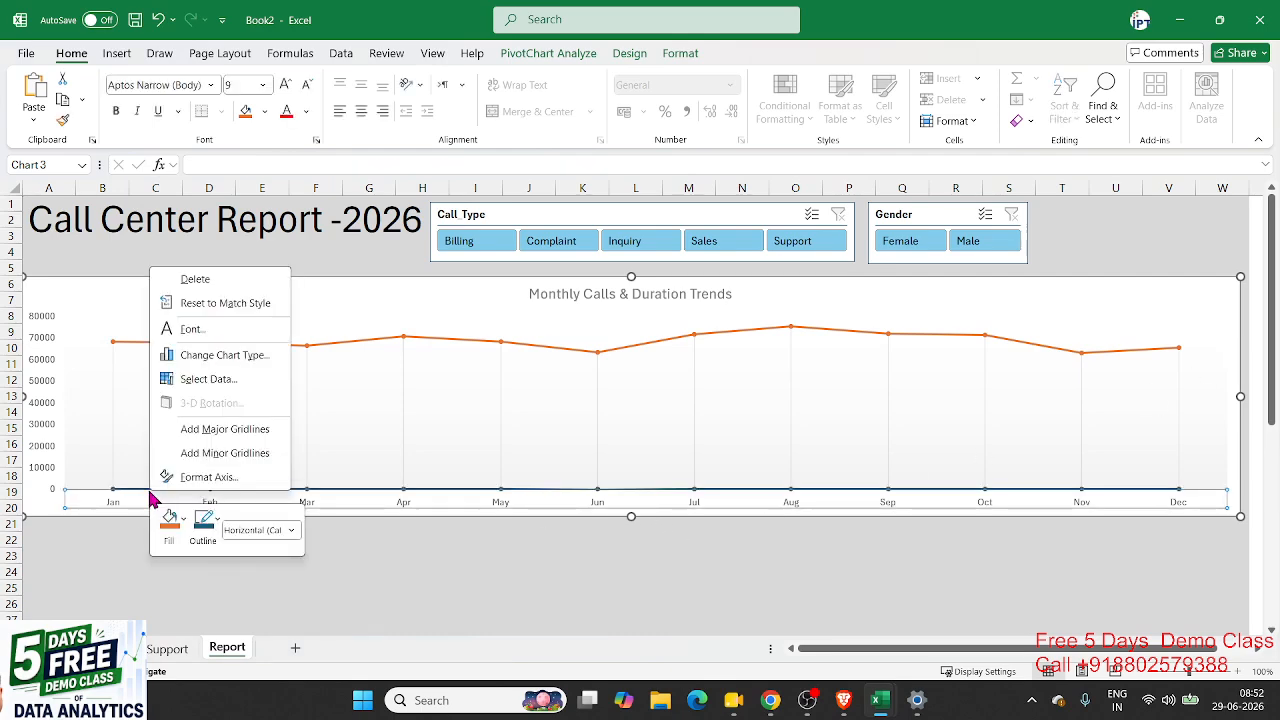
pyautogui.click(203, 356)
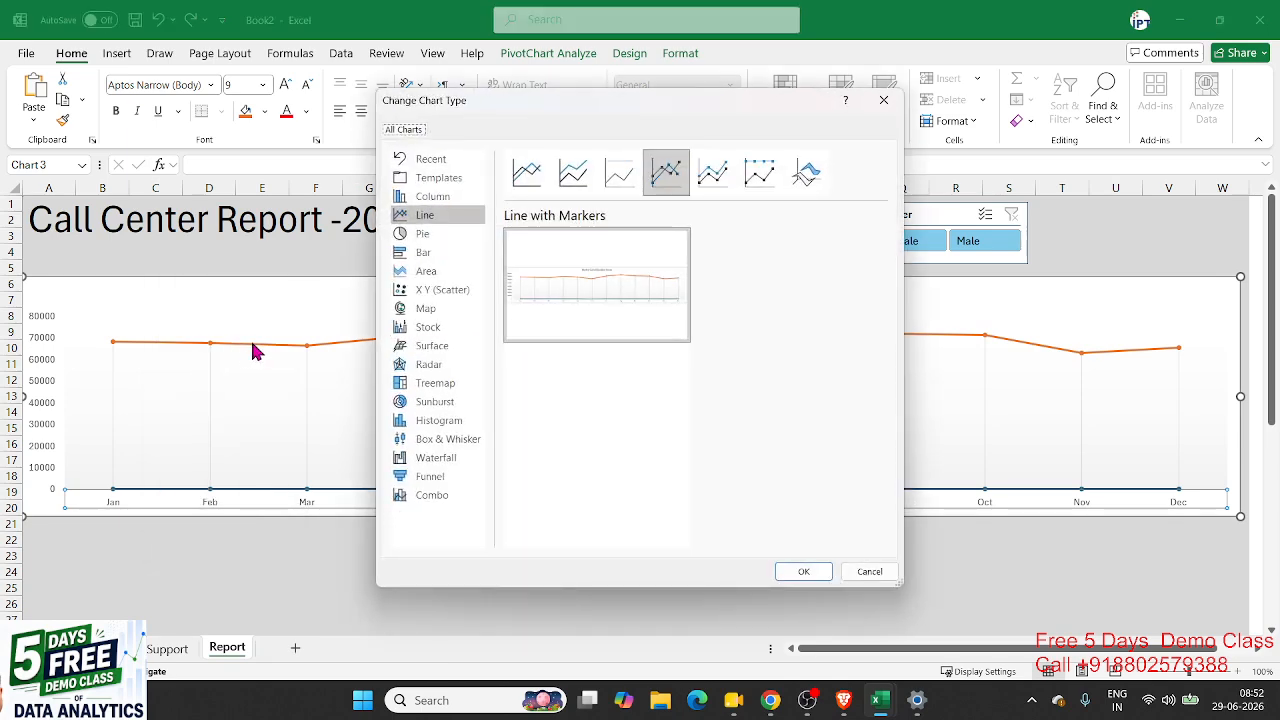
pyautogui.click(862, 571)
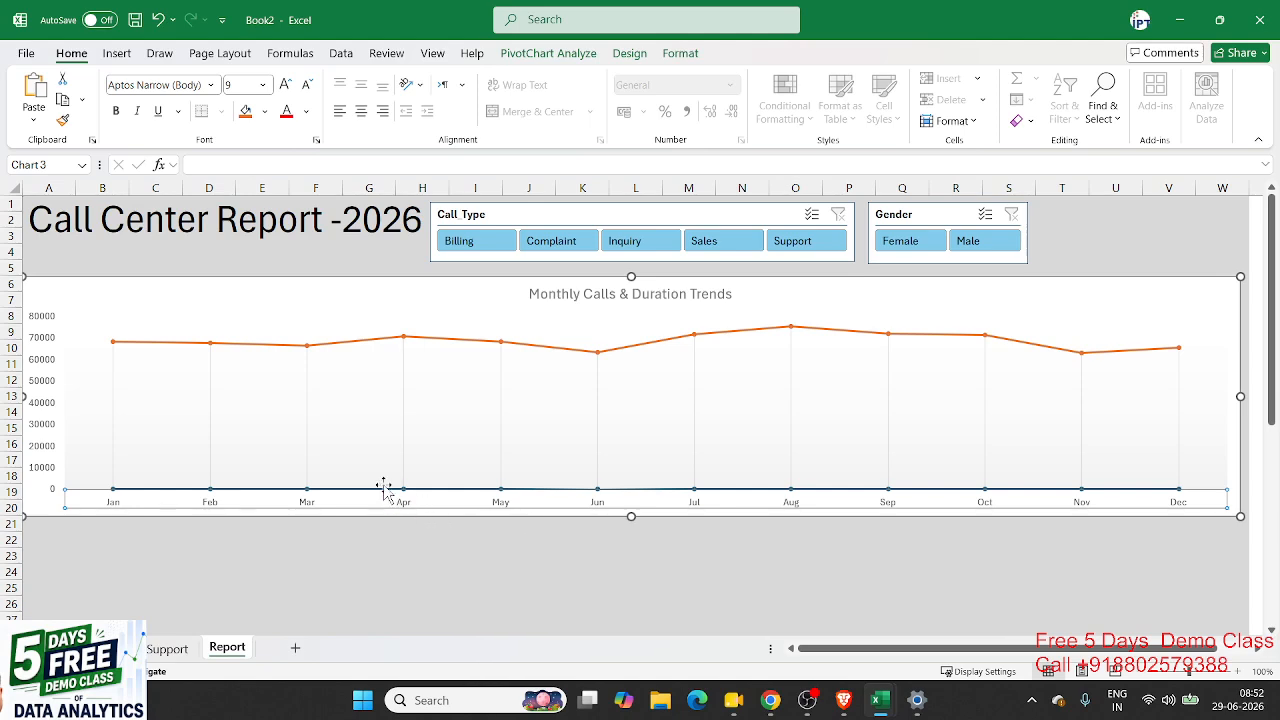
# Step: Plot the Sum of Call_Duration series on a secondary axis, keeping both series as Line with Markers in a Combo chart
pyautogui.click(444, 490)
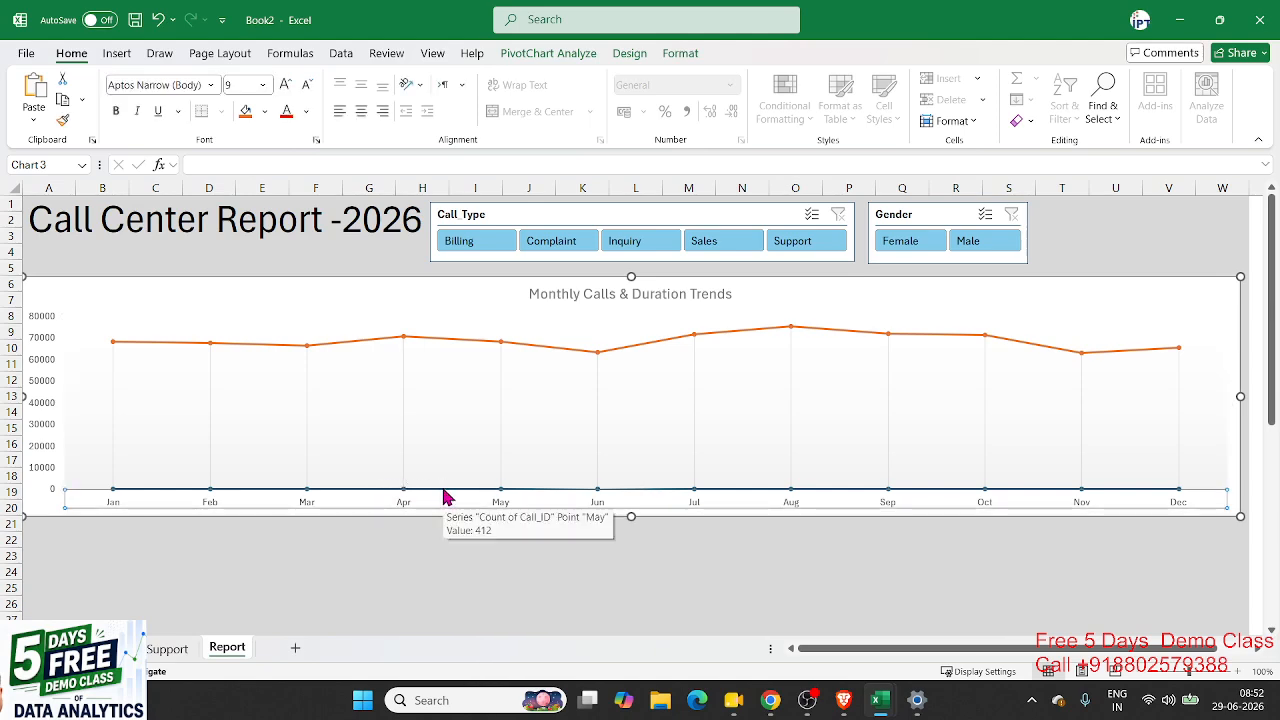
pyautogui.click(446, 492)
pyautogui.rightClick(446, 497)
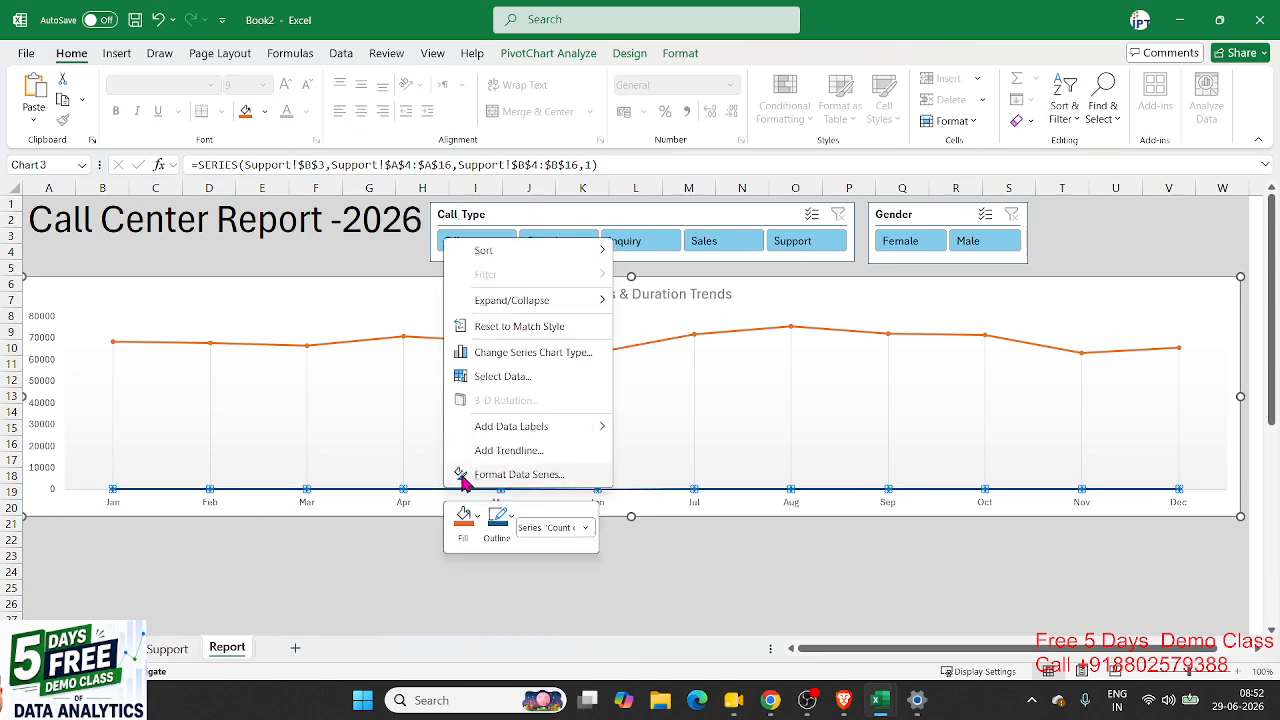
pyautogui.click(517, 362)
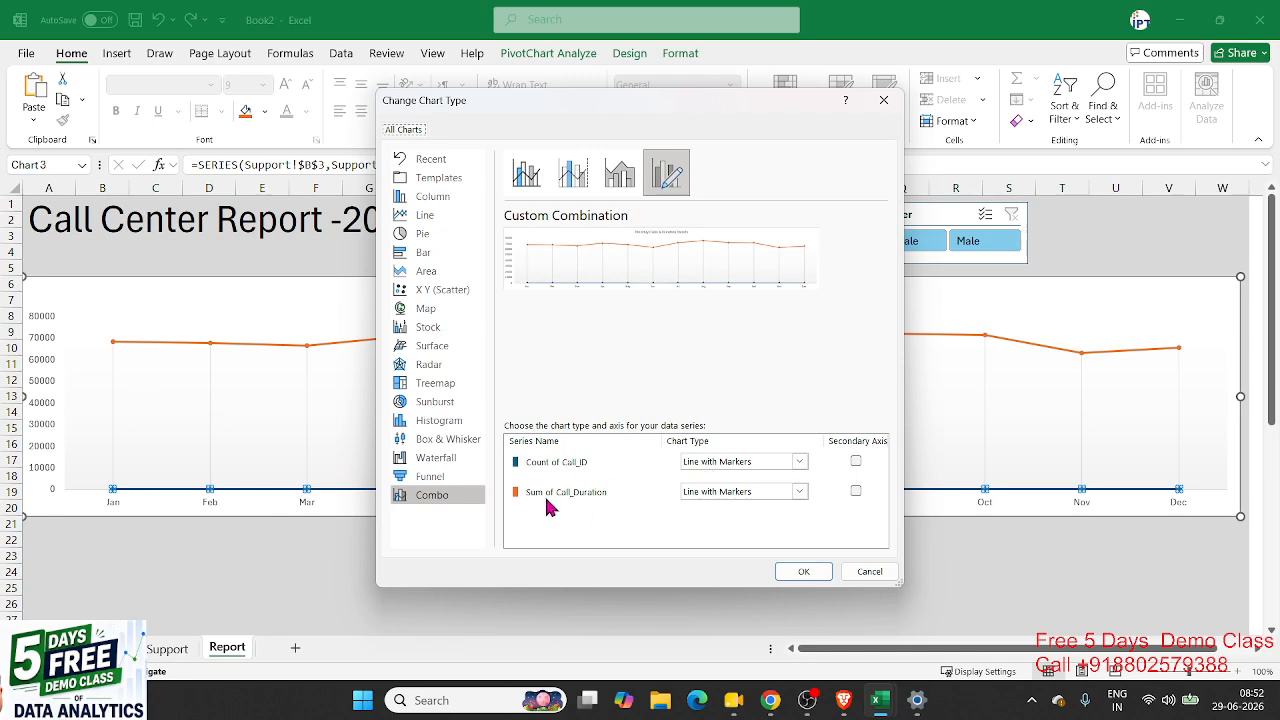
pyautogui.click(856, 492)
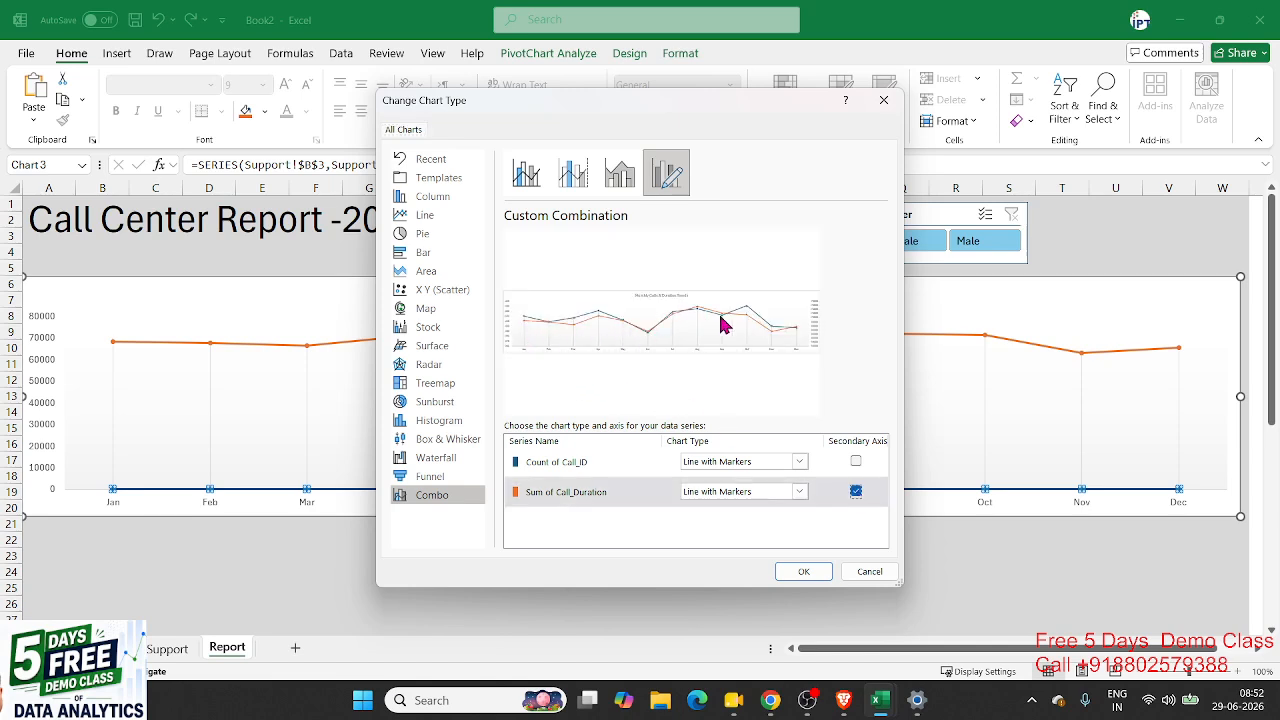
pyautogui.click(804, 572)
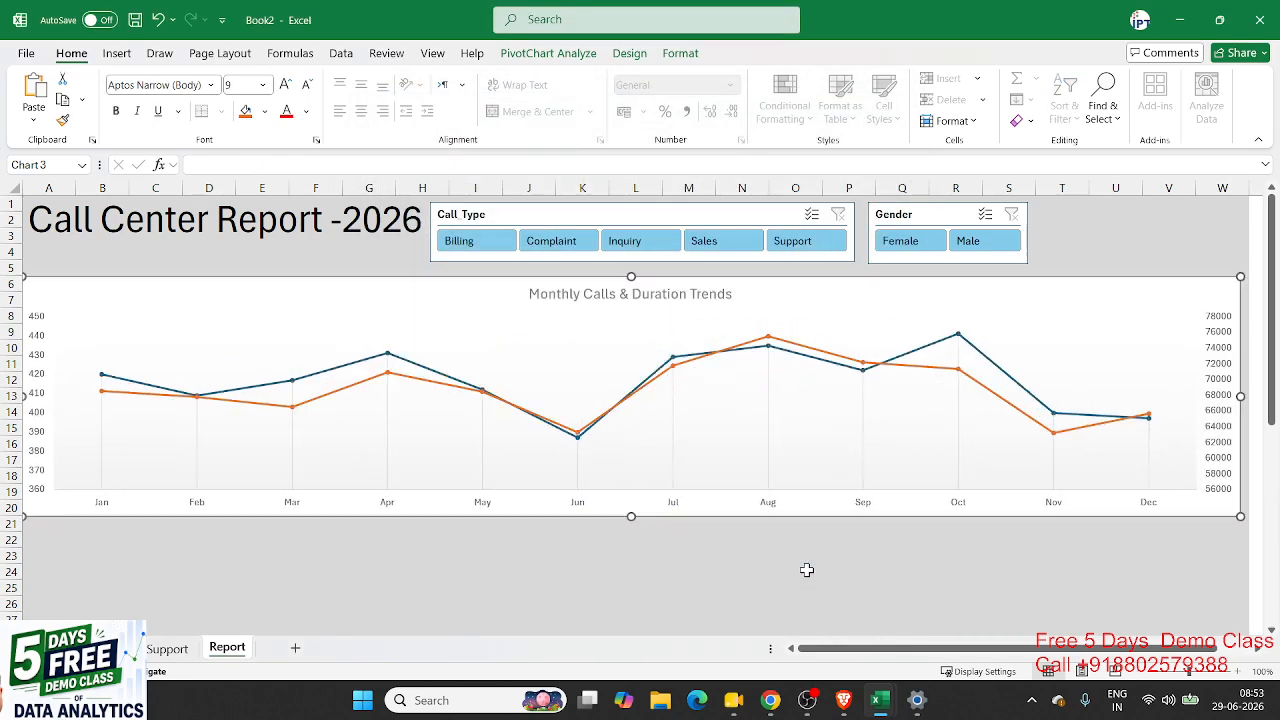
pyautogui.click(812, 541)
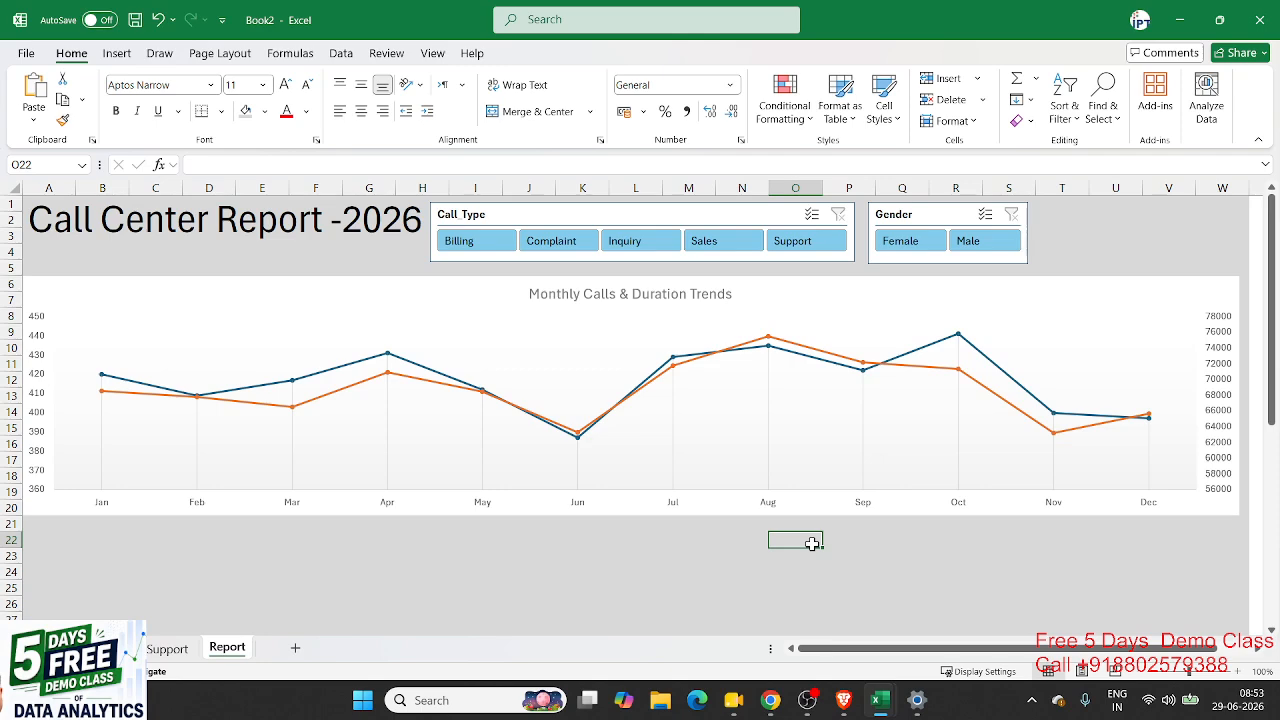
# Step: Examine the Day, Call_Duration, Call_Type, Resolved and Satisfaction_Rating columns of the call data, and the monthly PivotTable on the Support sheet
pyautogui.click(98, 649)
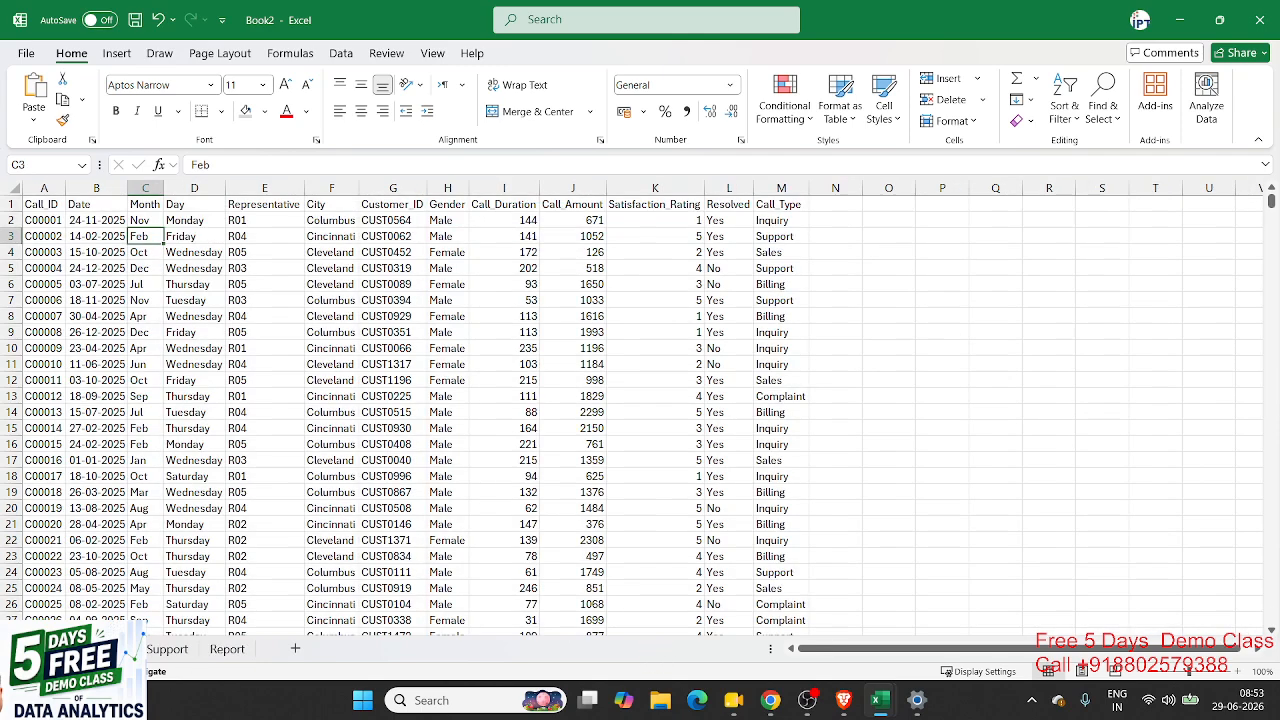
pyautogui.click(200, 350)
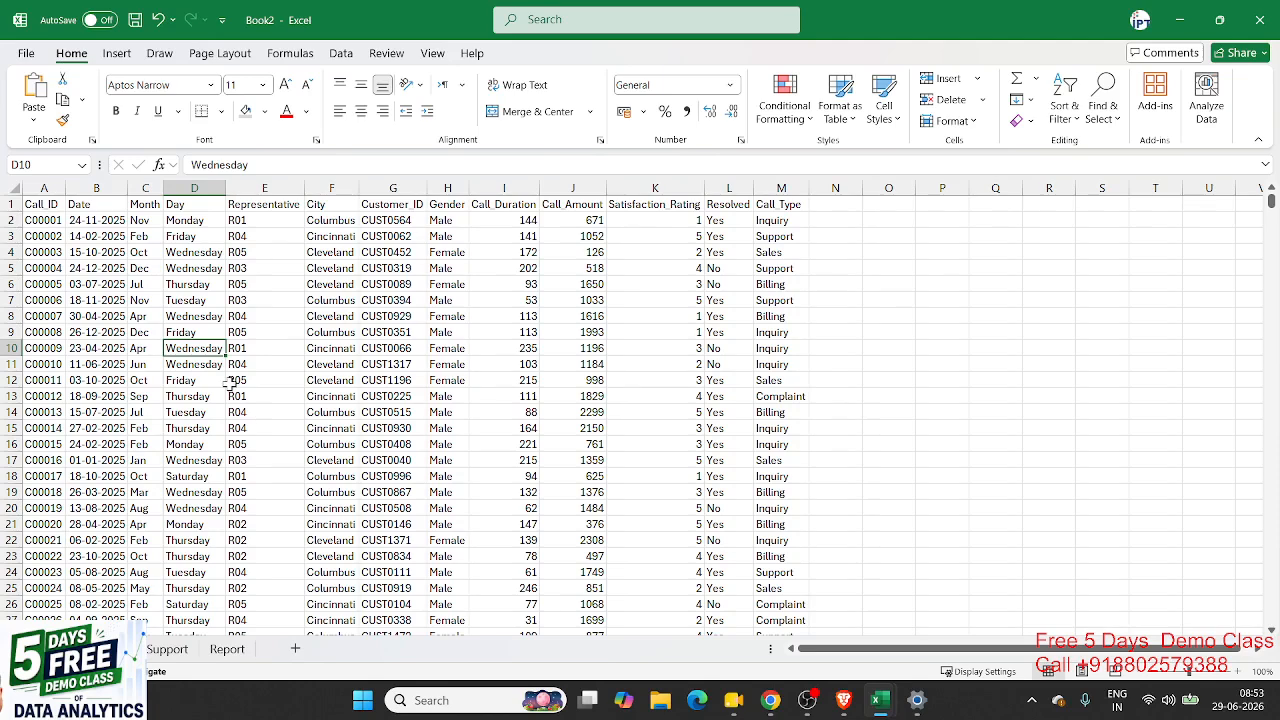
pyautogui.click(296, 492)
pyautogui.moveTo(176, 218); pyautogui.dragTo(230, 362)
pyautogui.click(150, 252)
pyautogui.moveTo(173, 219); pyautogui.dragTo(172, 478)
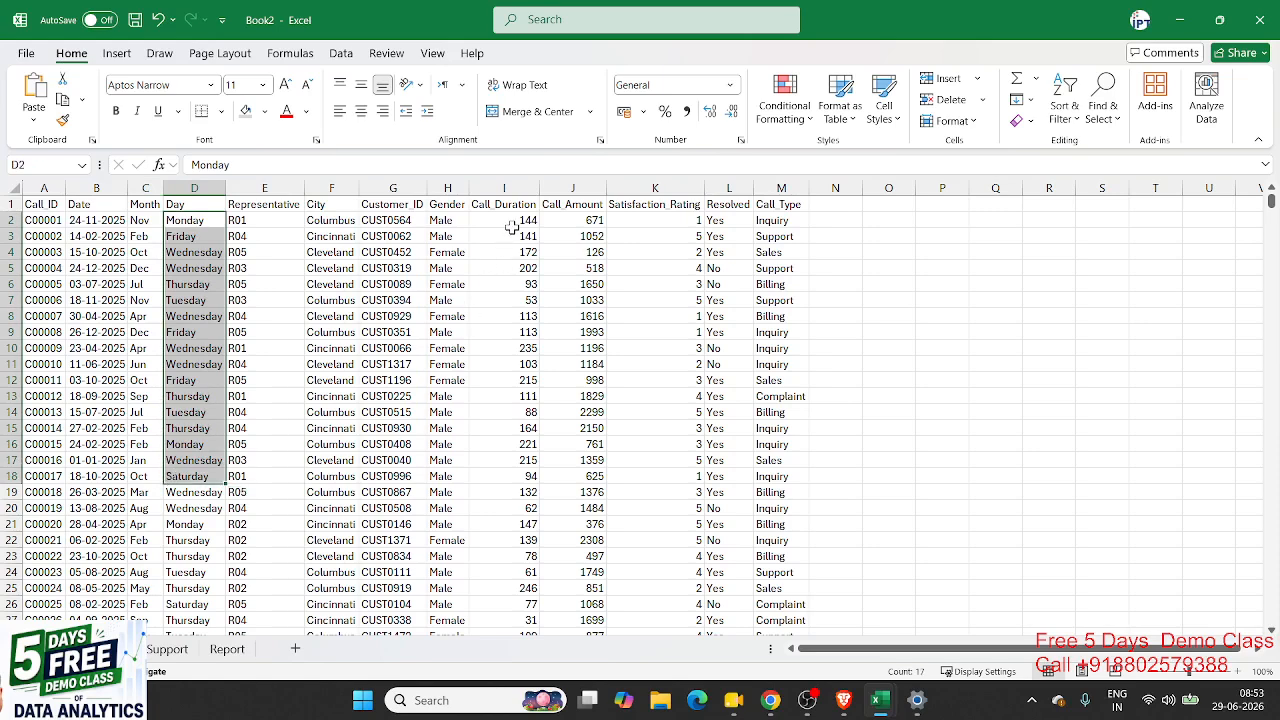
pyautogui.moveTo(511, 224); pyautogui.dragTo(528, 427)
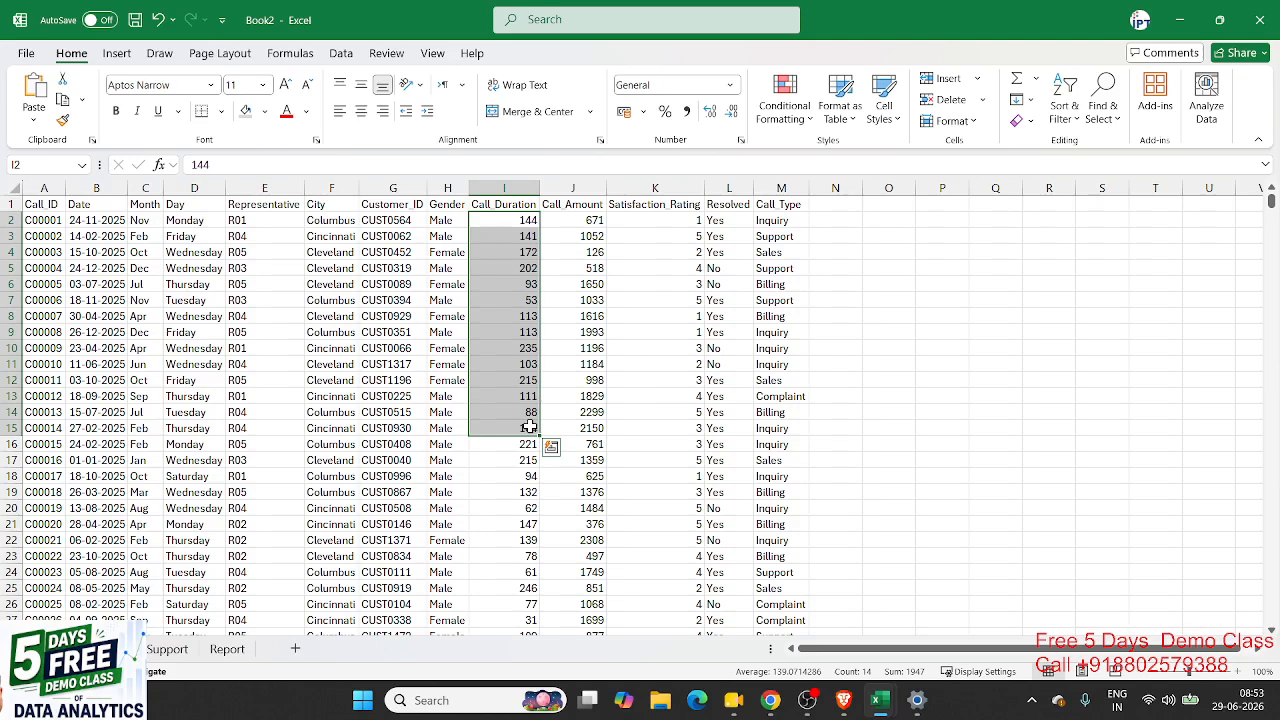
pyautogui.click(212, 240)
pyautogui.click(771, 222)
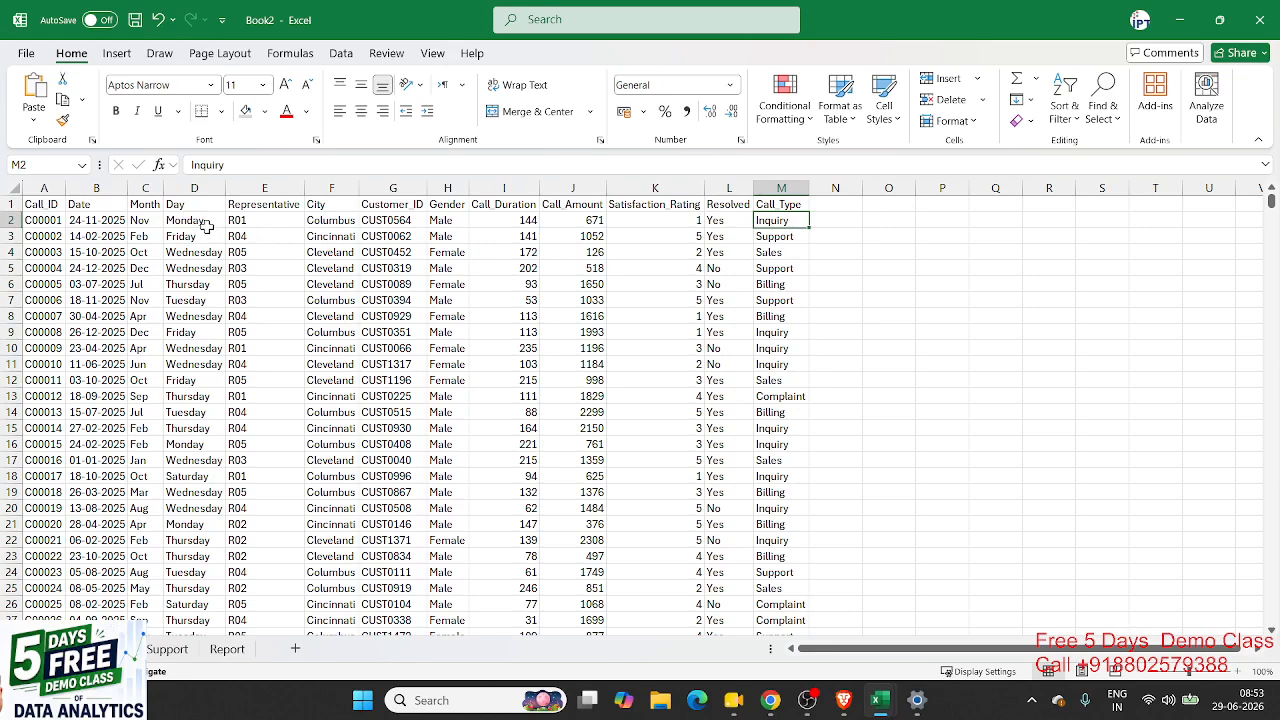
pyautogui.moveTo(206, 226); pyautogui.dragTo(205, 350)
pyautogui.click(719, 216)
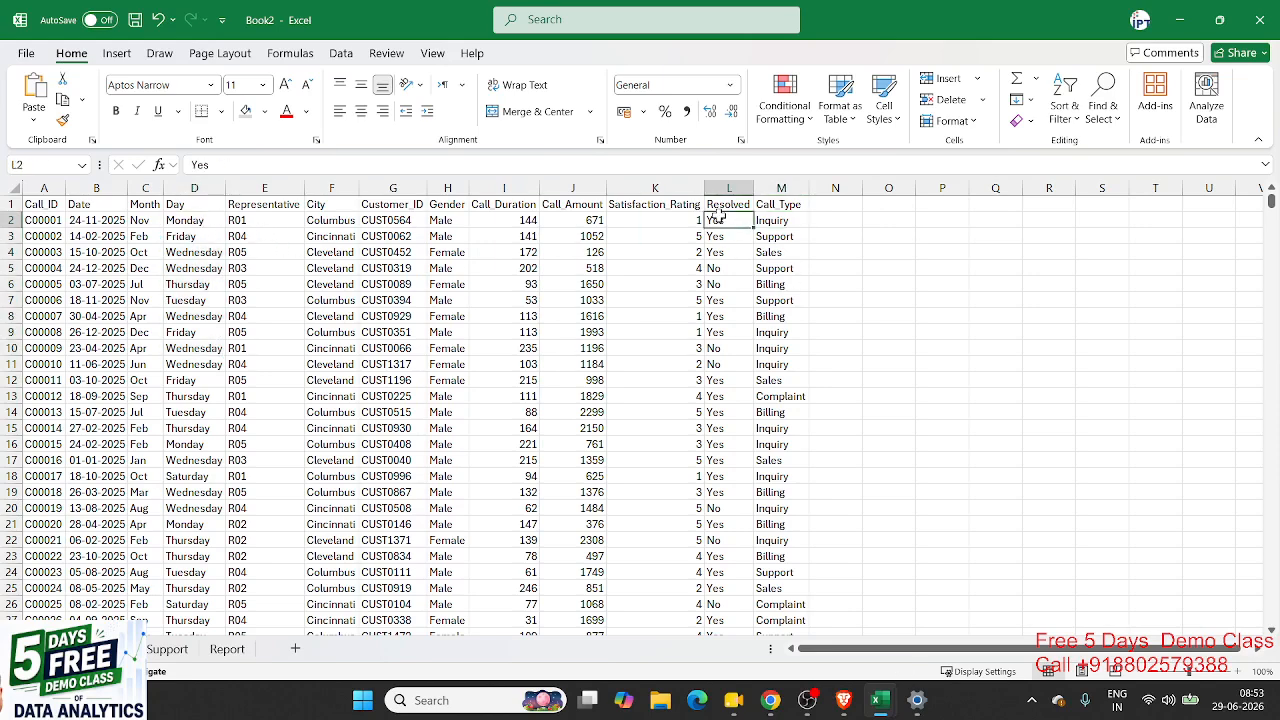
pyautogui.moveTo(722, 219); pyautogui.dragTo(730, 279)
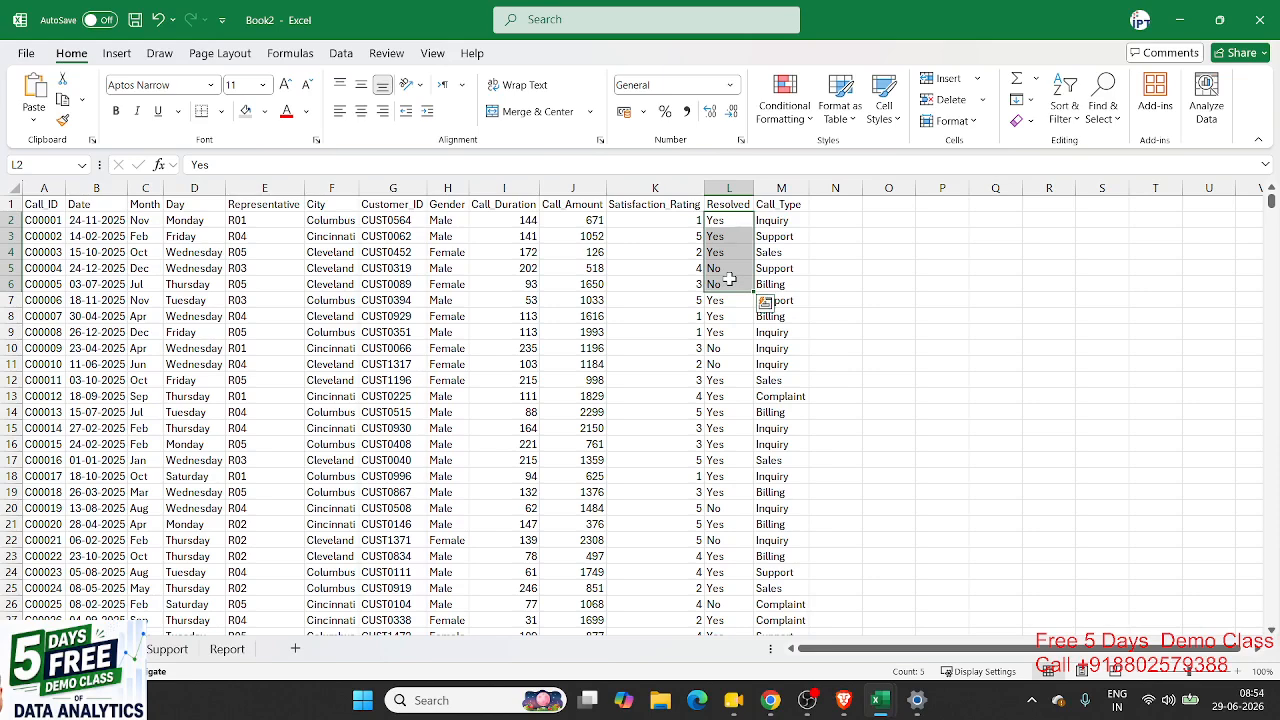
pyautogui.click(726, 346)
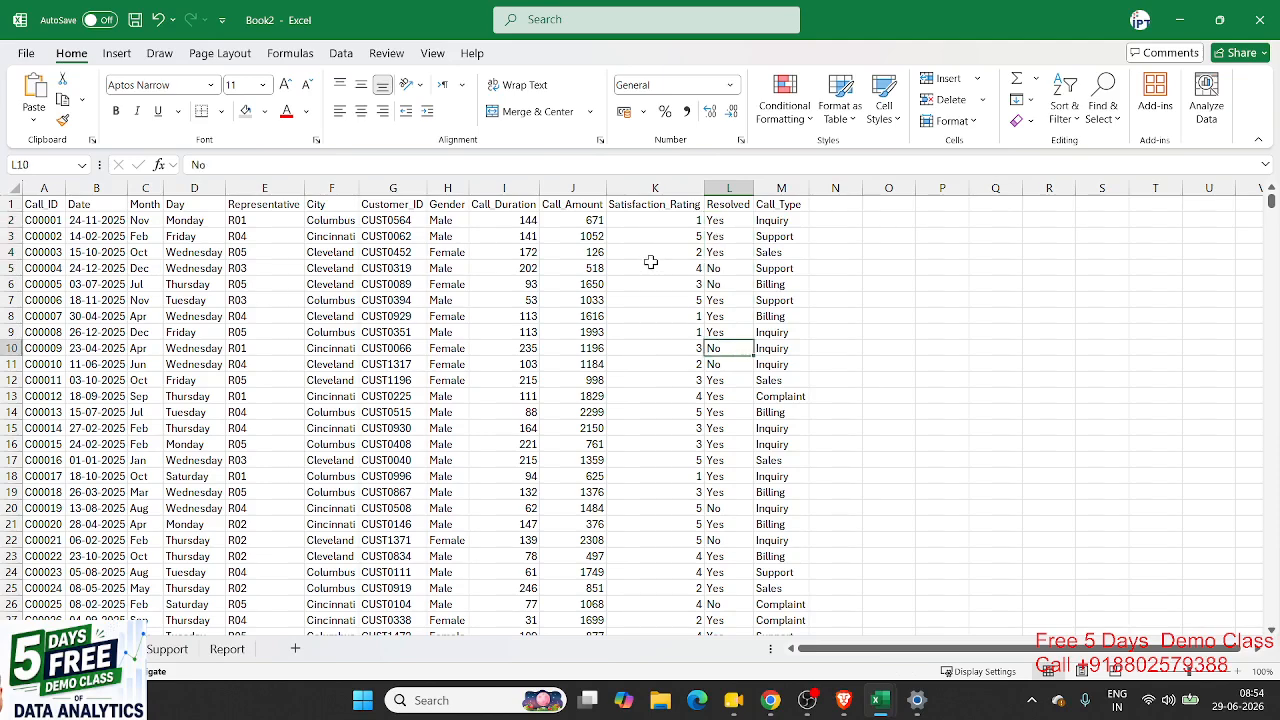
pyautogui.moveTo(653, 226); pyautogui.dragTo(658, 322)
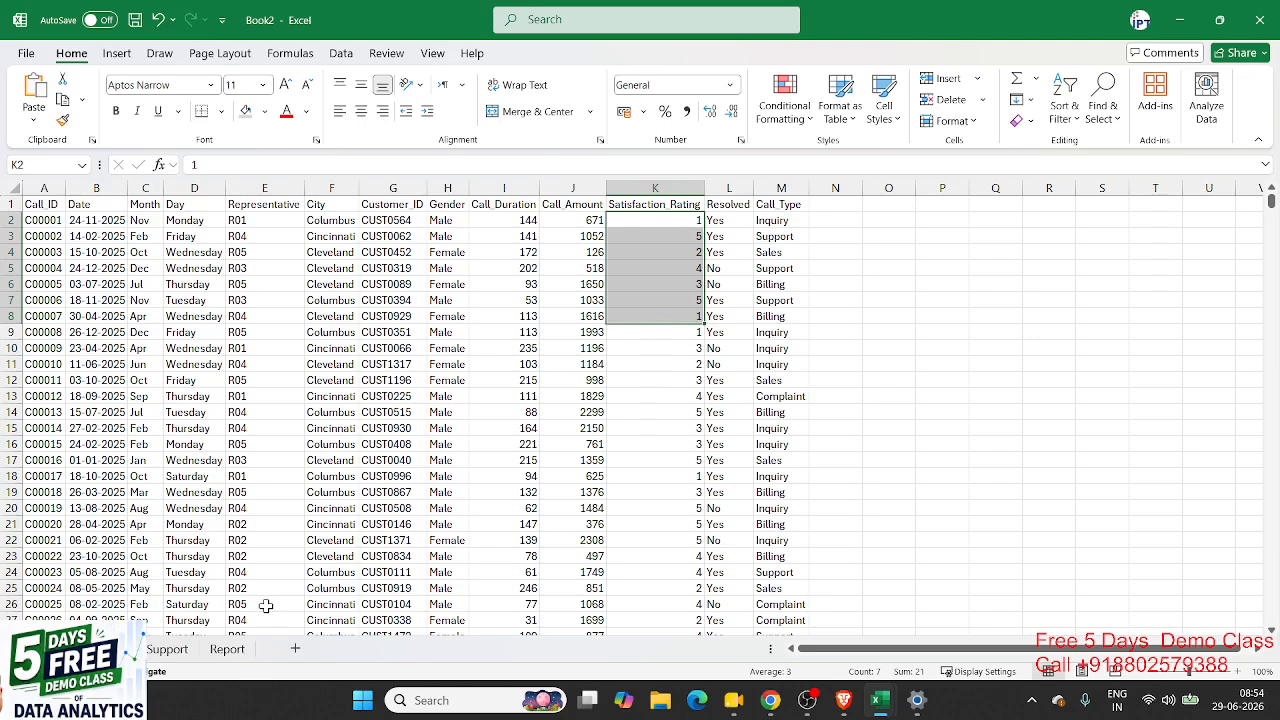
pyautogui.click(189, 658)
pyautogui.moveTo(86, 298); pyautogui.dragTo(108, 348)
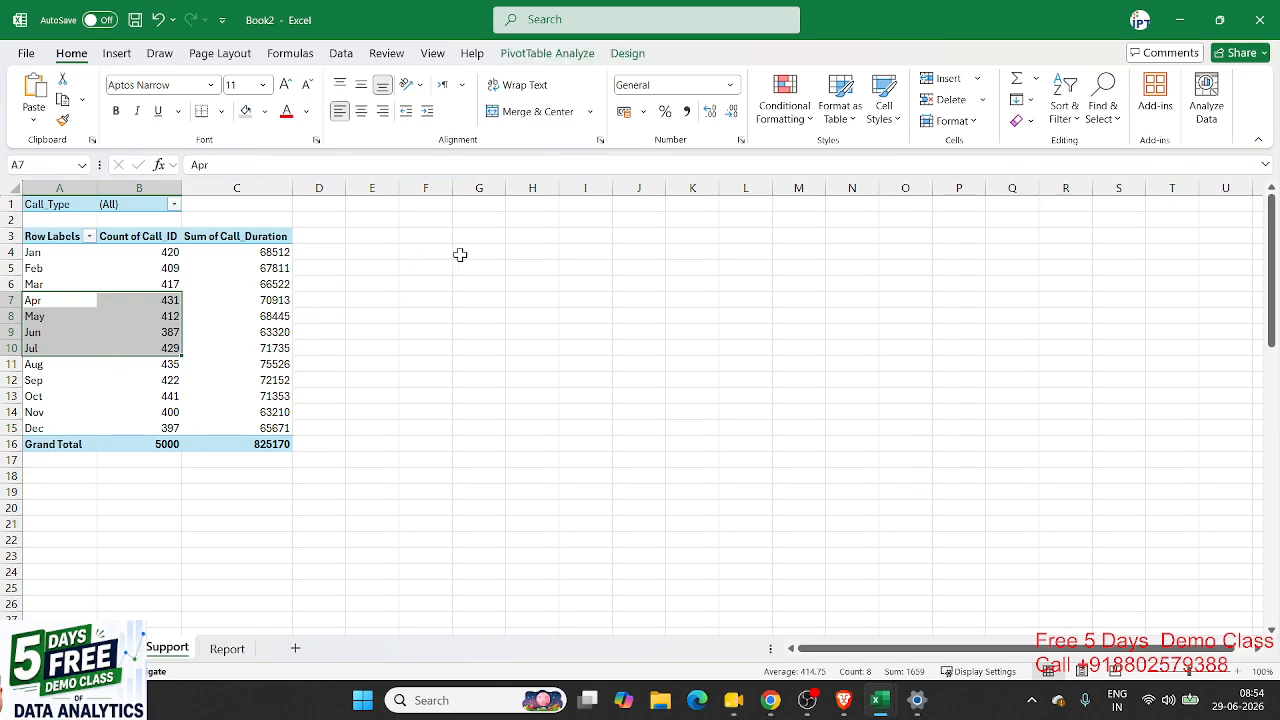
pyautogui.click(487, 240)
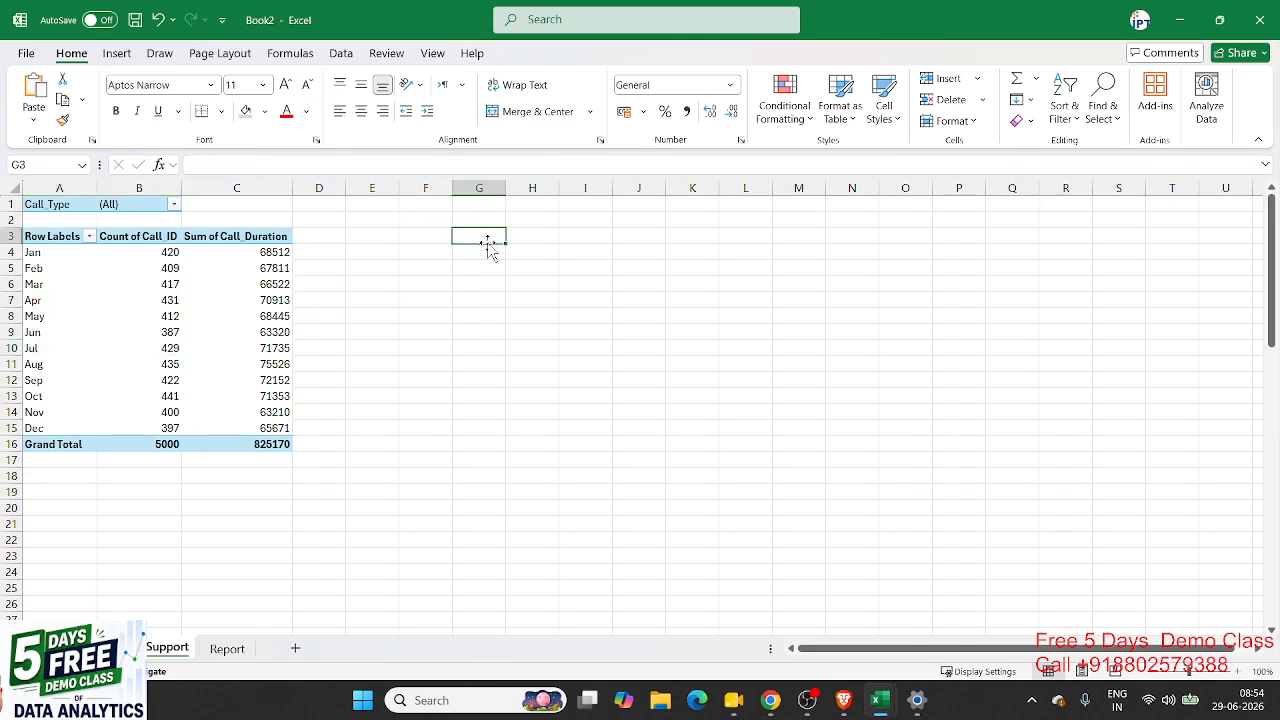
pyautogui.click(100, 648)
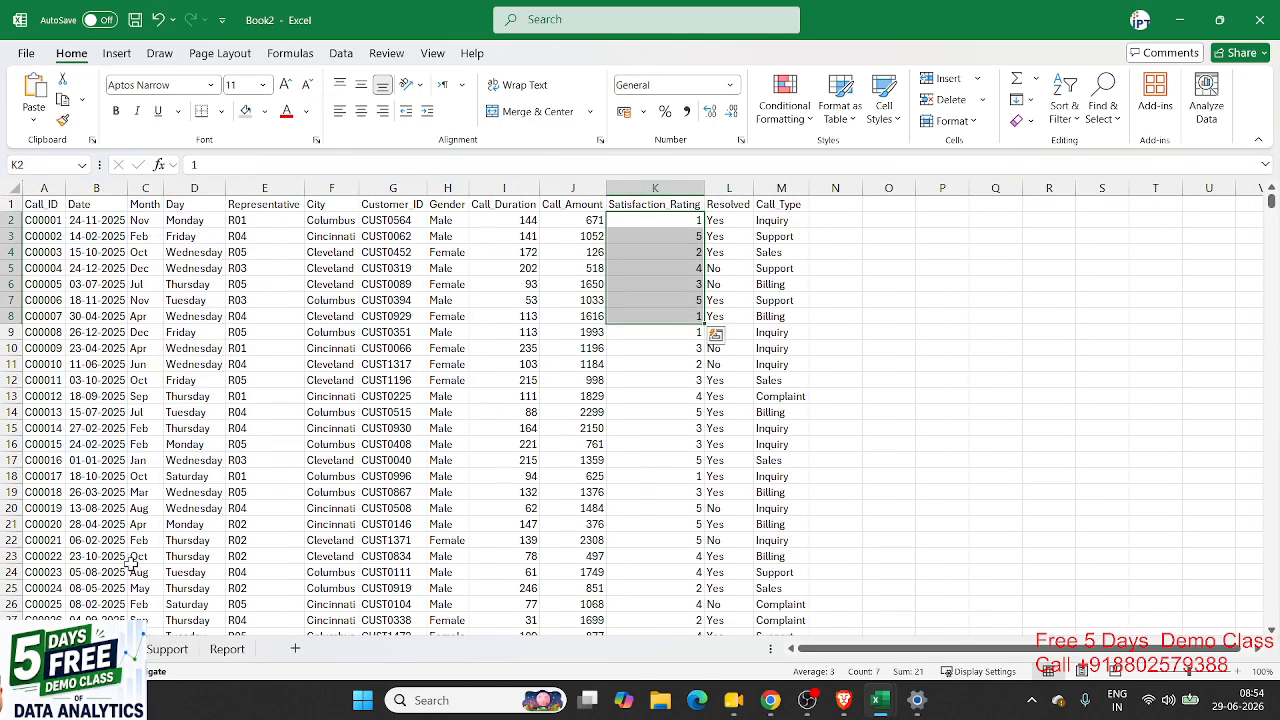
# Step: Create a PivotTable from the call data range Data!$A$1:$M$5001 at cell J3 of the existing Support sheet
pyautogui.click(75, 249)
pyautogui.click(116, 53)
pyautogui.click(40, 95)
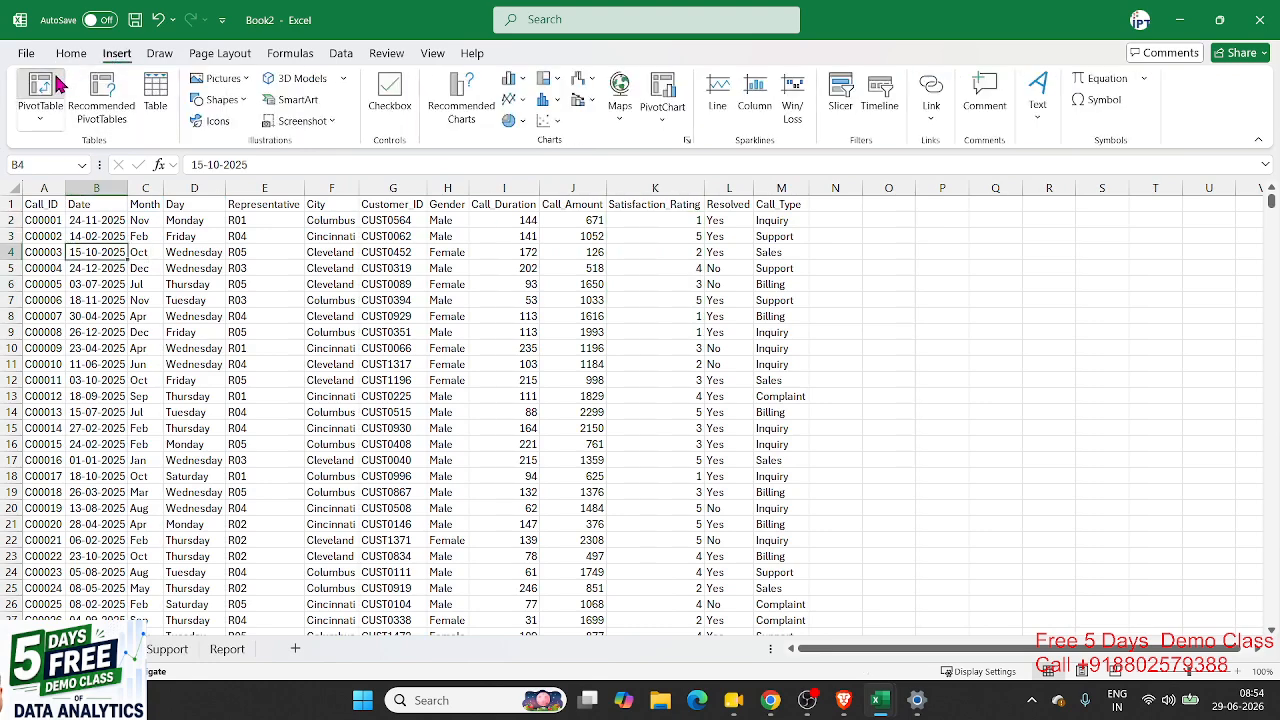
pyautogui.click(203, 360)
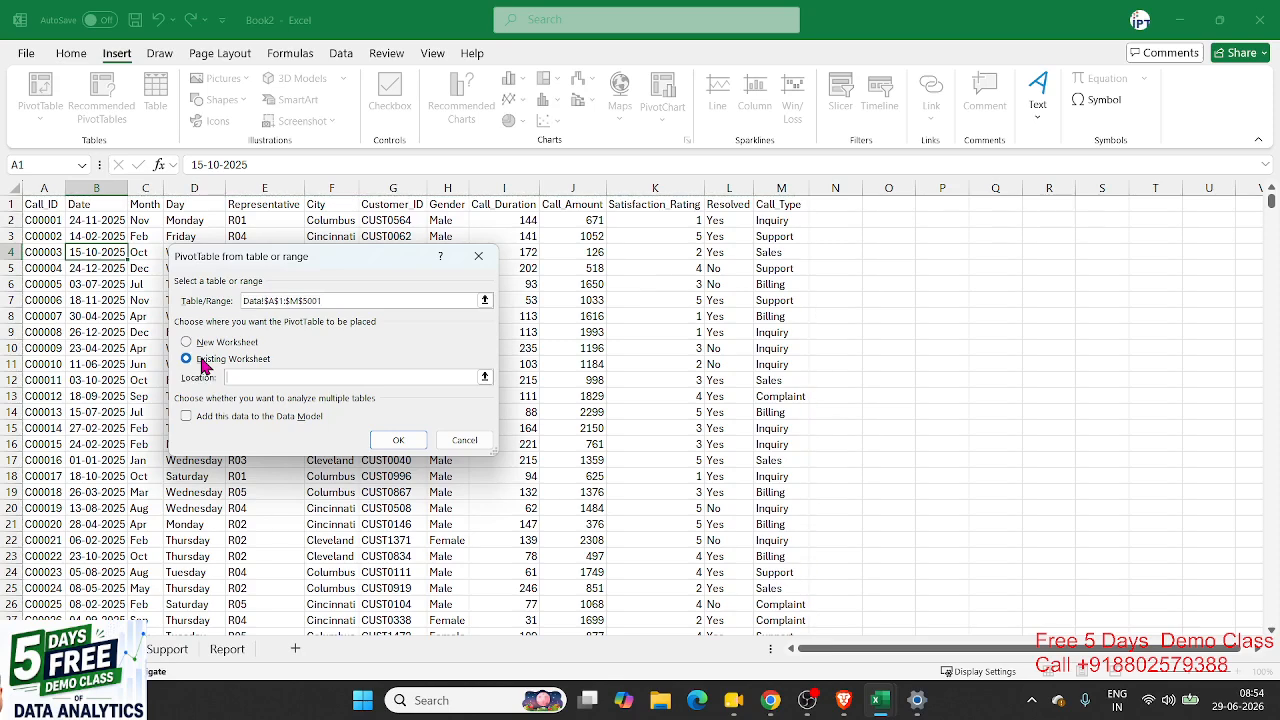
pyautogui.click(166, 648)
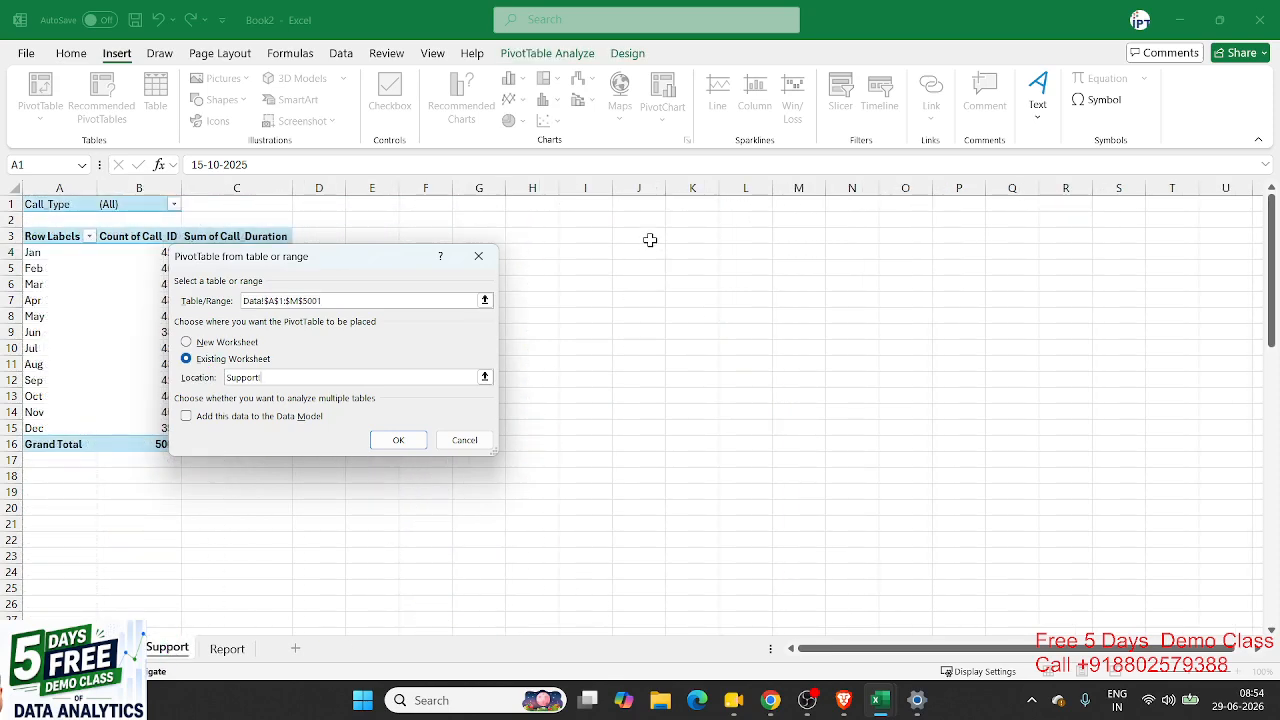
pyautogui.click(650, 240)
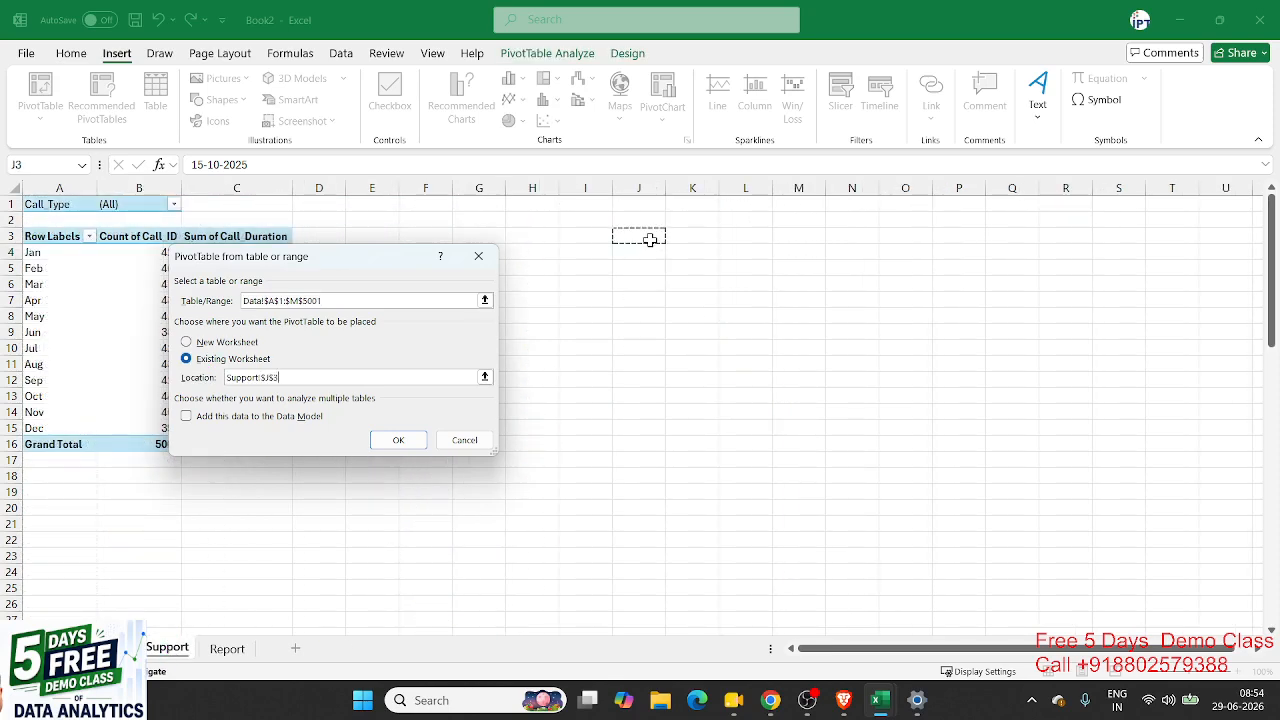
pyautogui.click(405, 441)
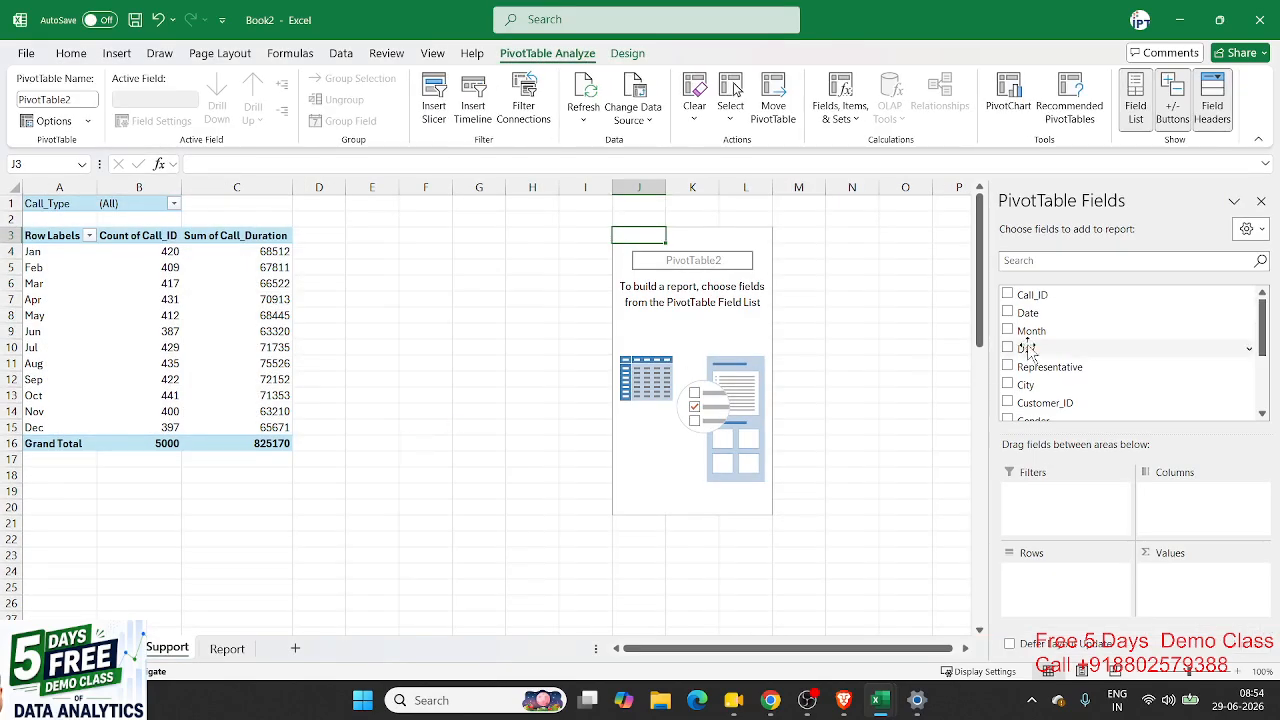
# Step: Set the new PivotTable's rows to Day and its values to Count of Call_ID
pyautogui.moveTo(1040, 348); pyautogui.dragTo(1063, 577)
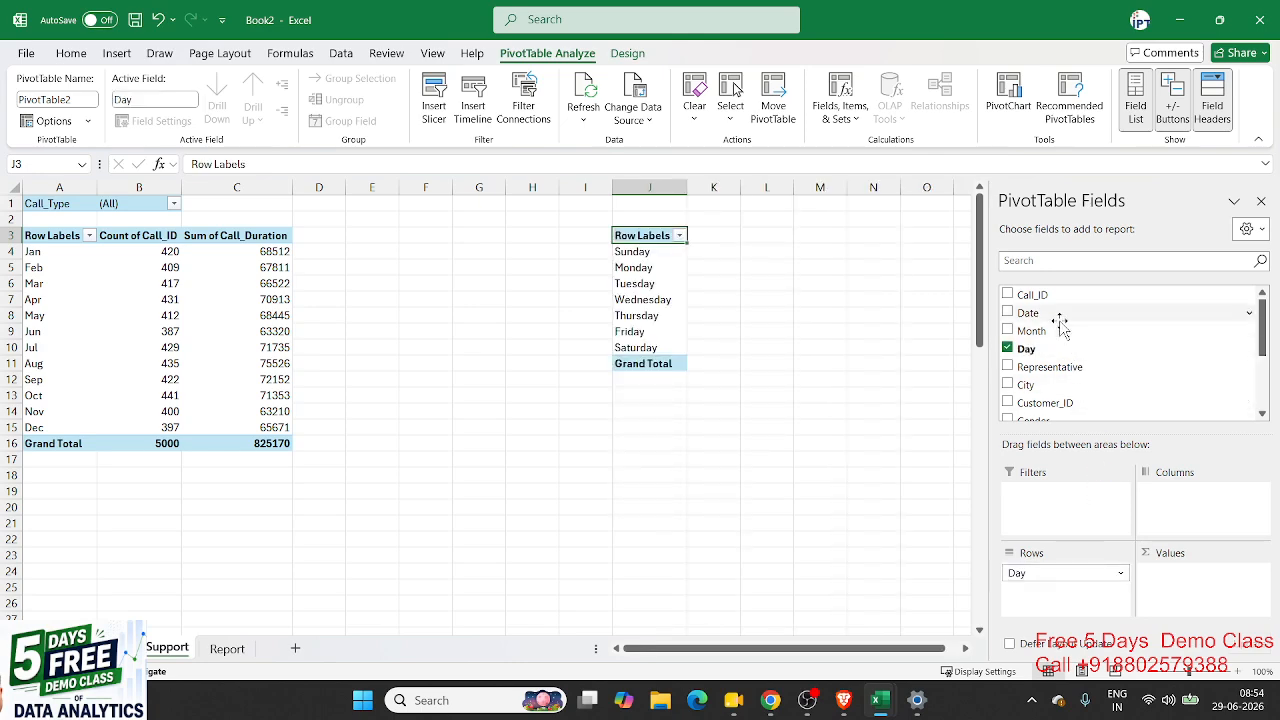
pyautogui.scroll(-1, 1077, 390)
pyautogui.scroll(1, 1077, 390)
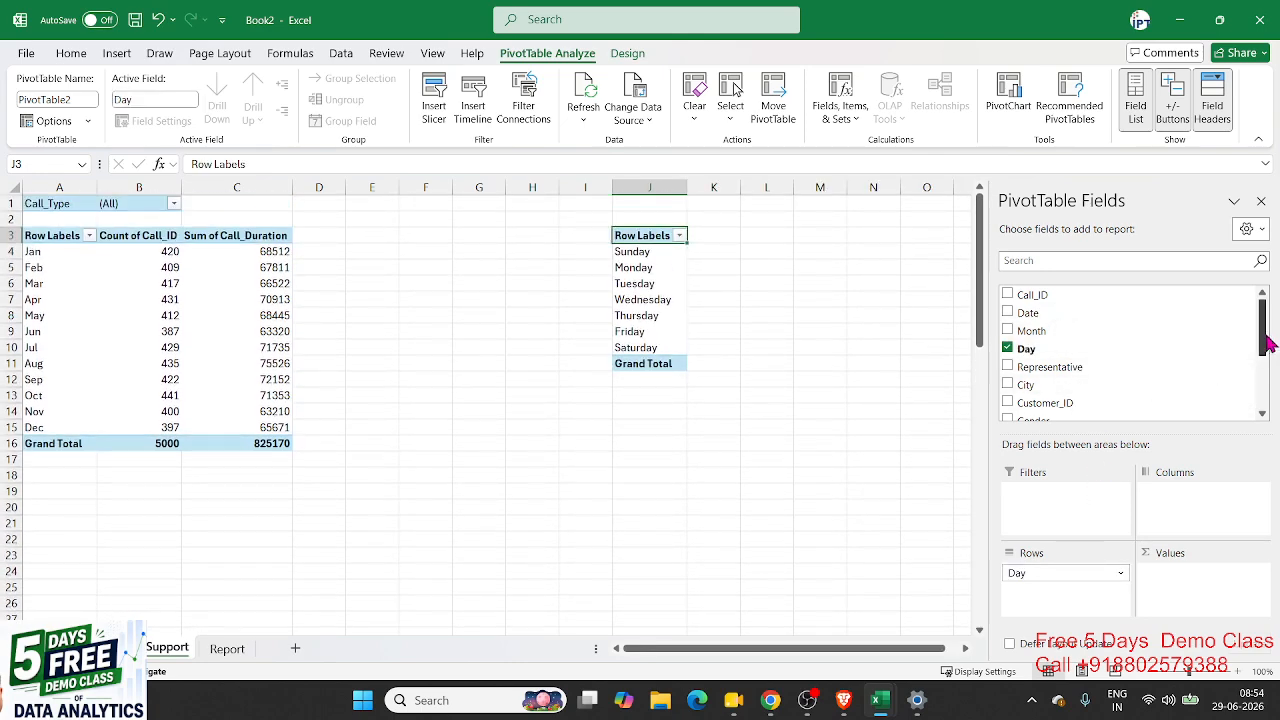
pyautogui.moveTo(1264, 345); pyautogui.dragTo(1190, 590)
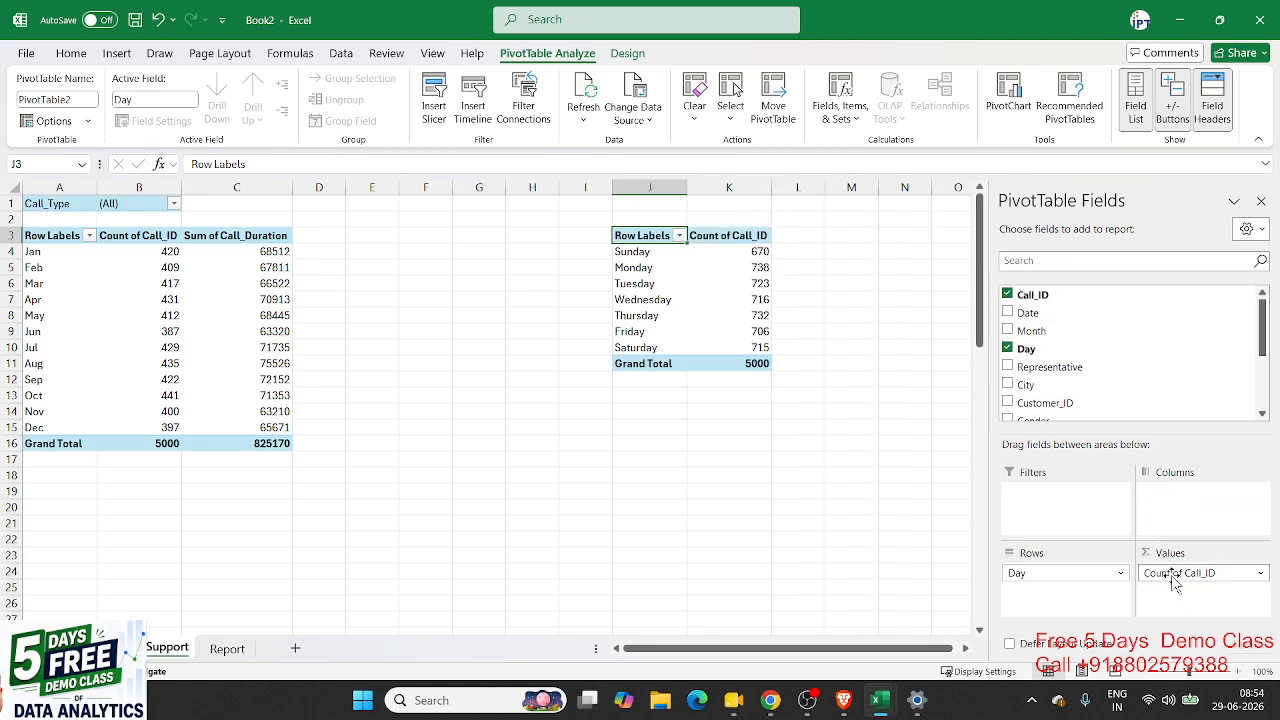
# Step: Add the Day field below Month in the monthly PivotTable's rows and check the line chart on the Report page
pyautogui.click(217, 343)
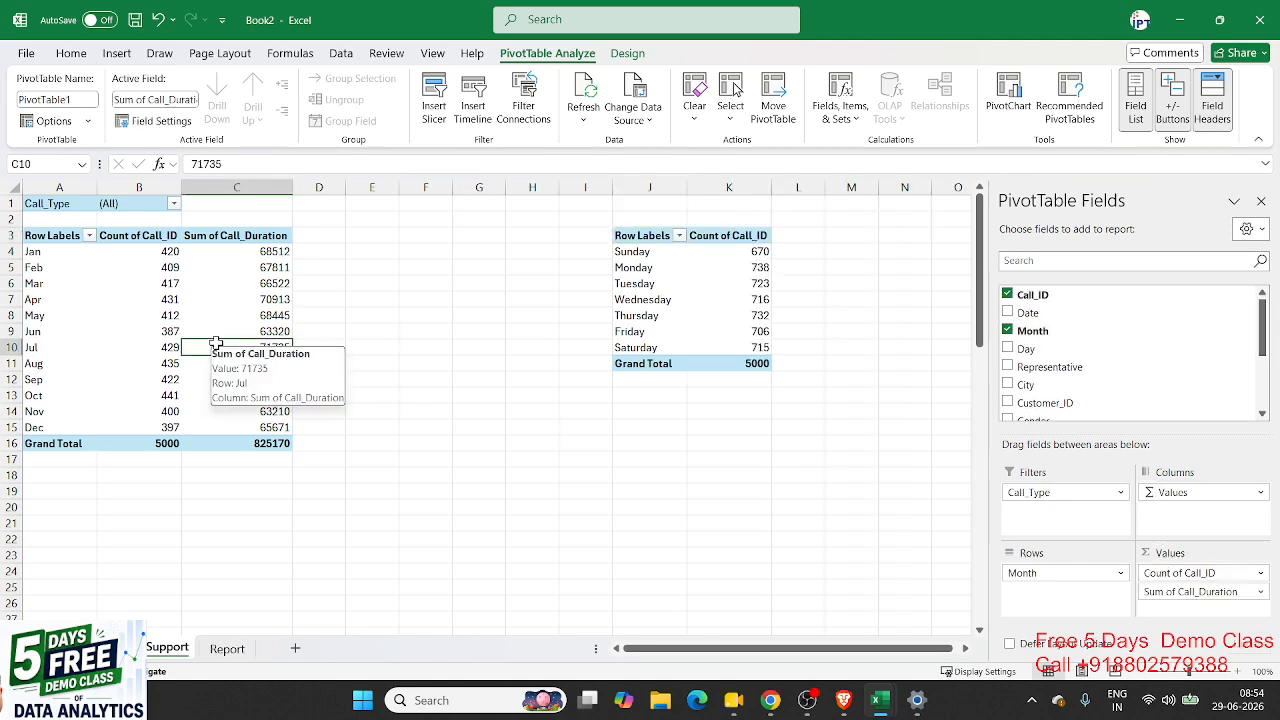
pyautogui.click(227, 648)
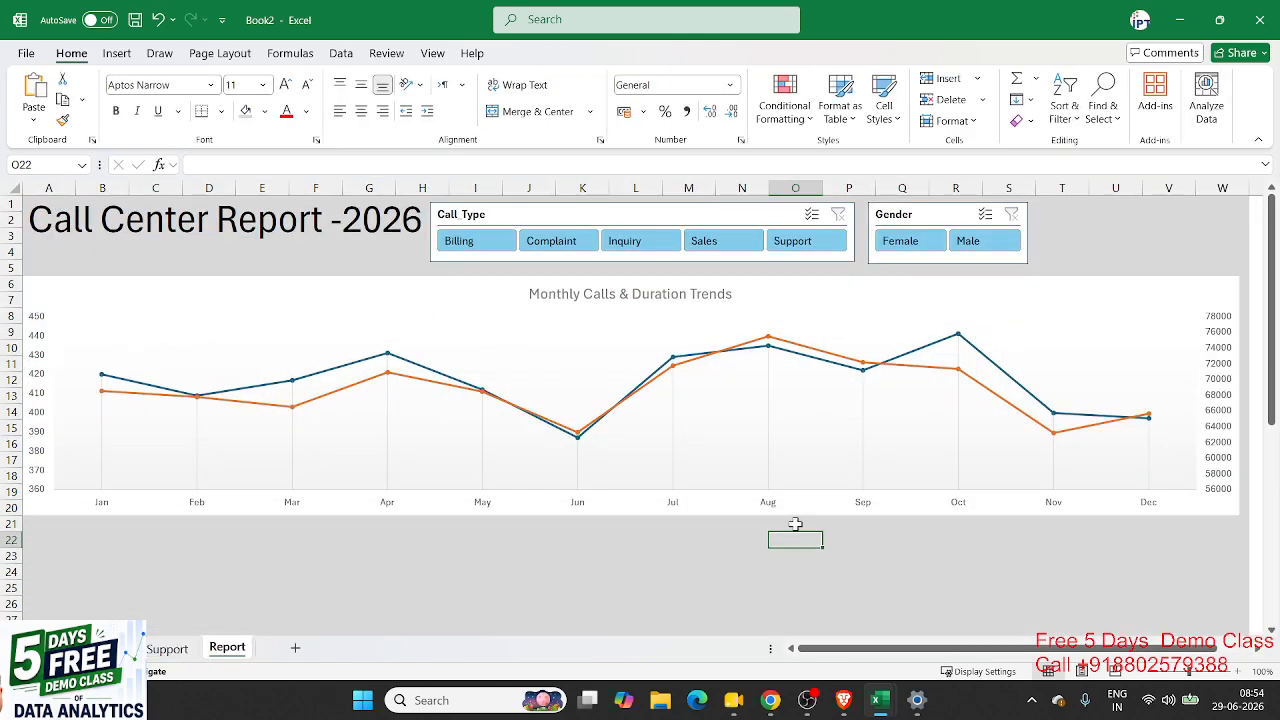
pyautogui.click(168, 649)
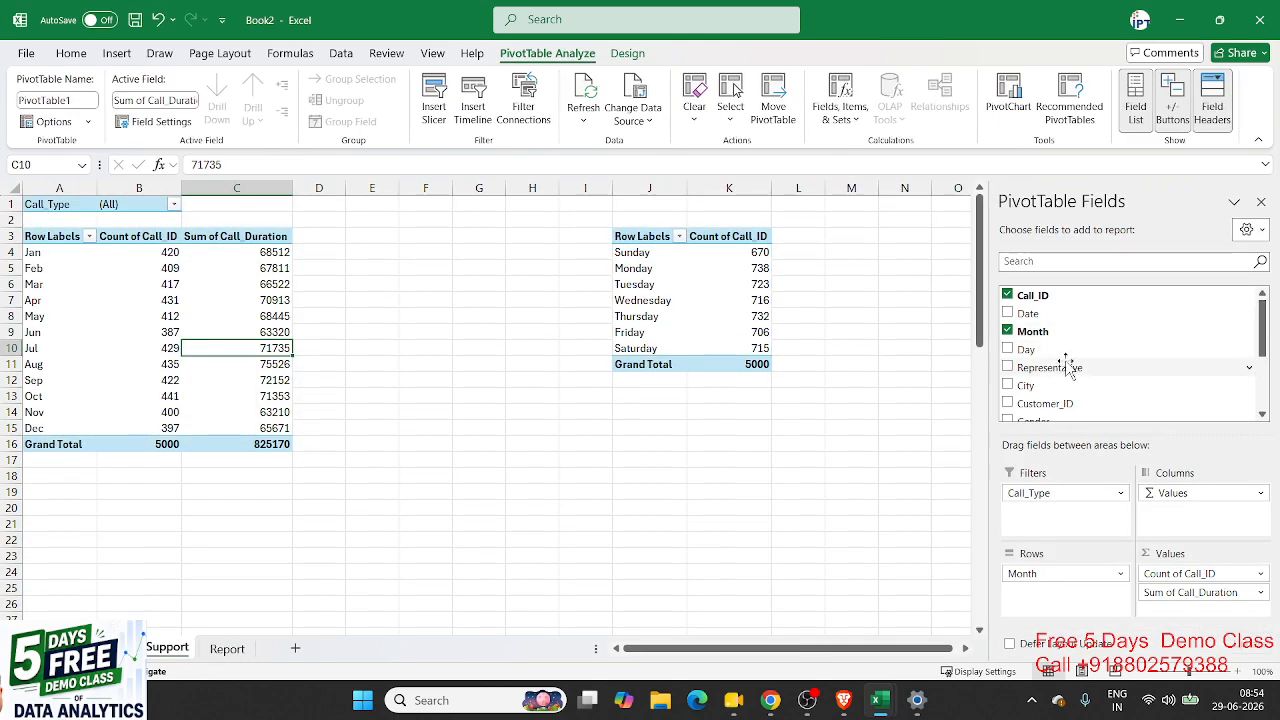
pyautogui.moveTo(1030, 349); pyautogui.dragTo(1062, 584)
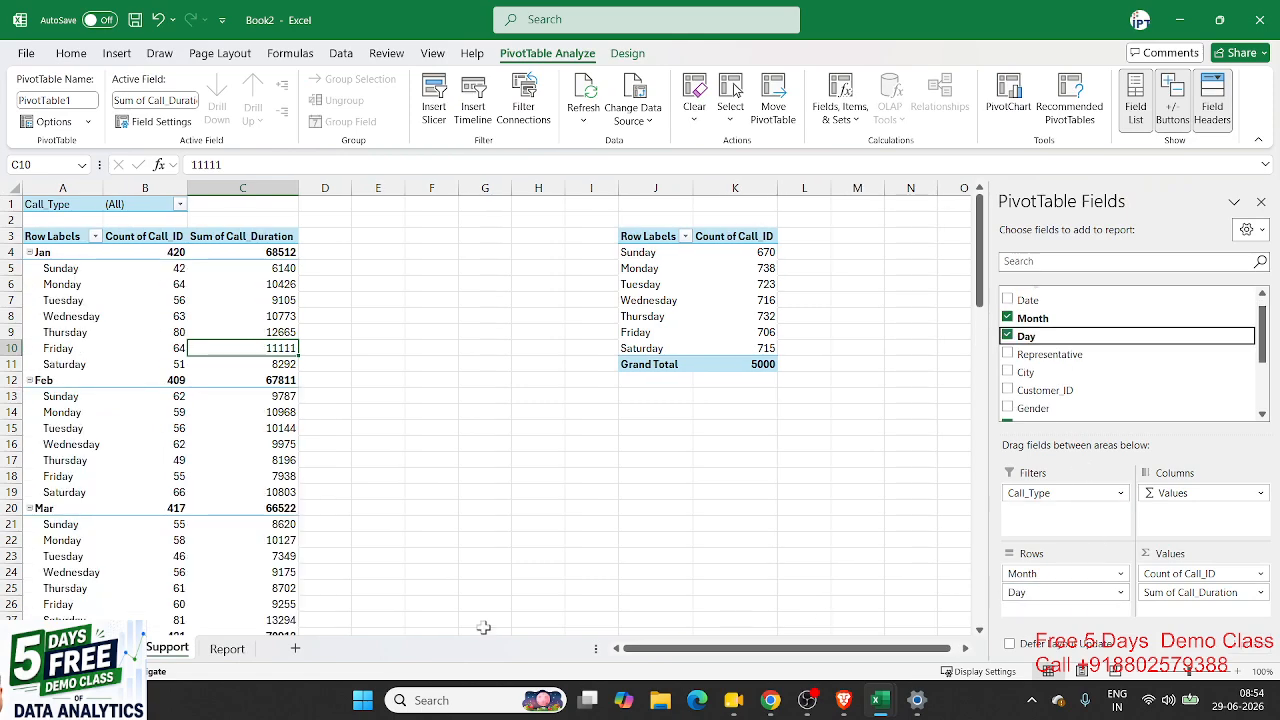
pyautogui.click(240, 656)
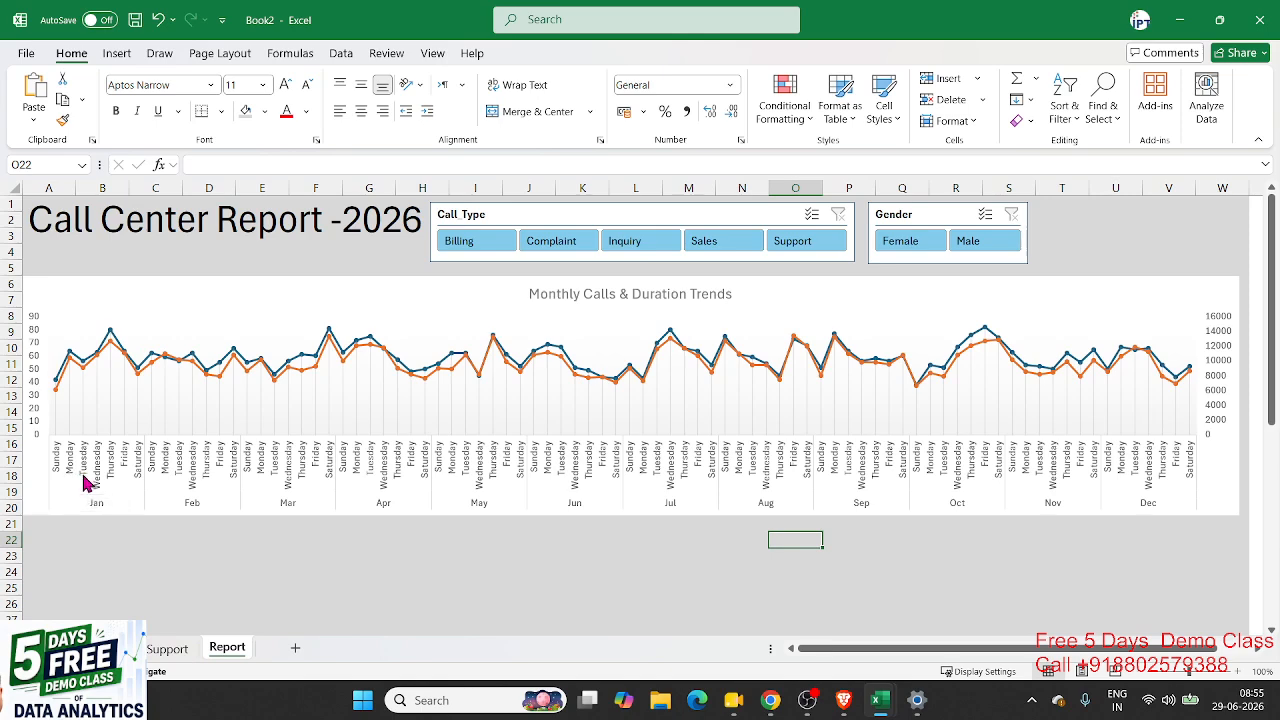
pyautogui.click(169, 555)
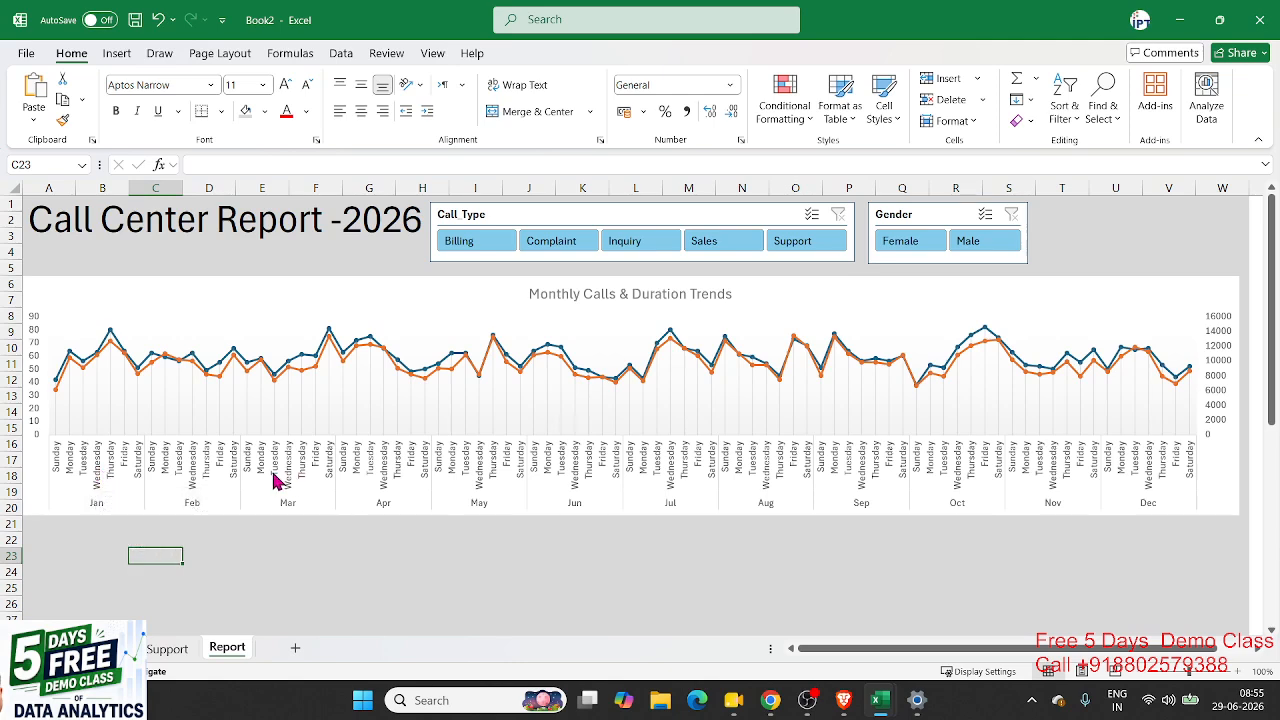
pyautogui.click(180, 542)
pyautogui.scroll(-4, 150, 530)
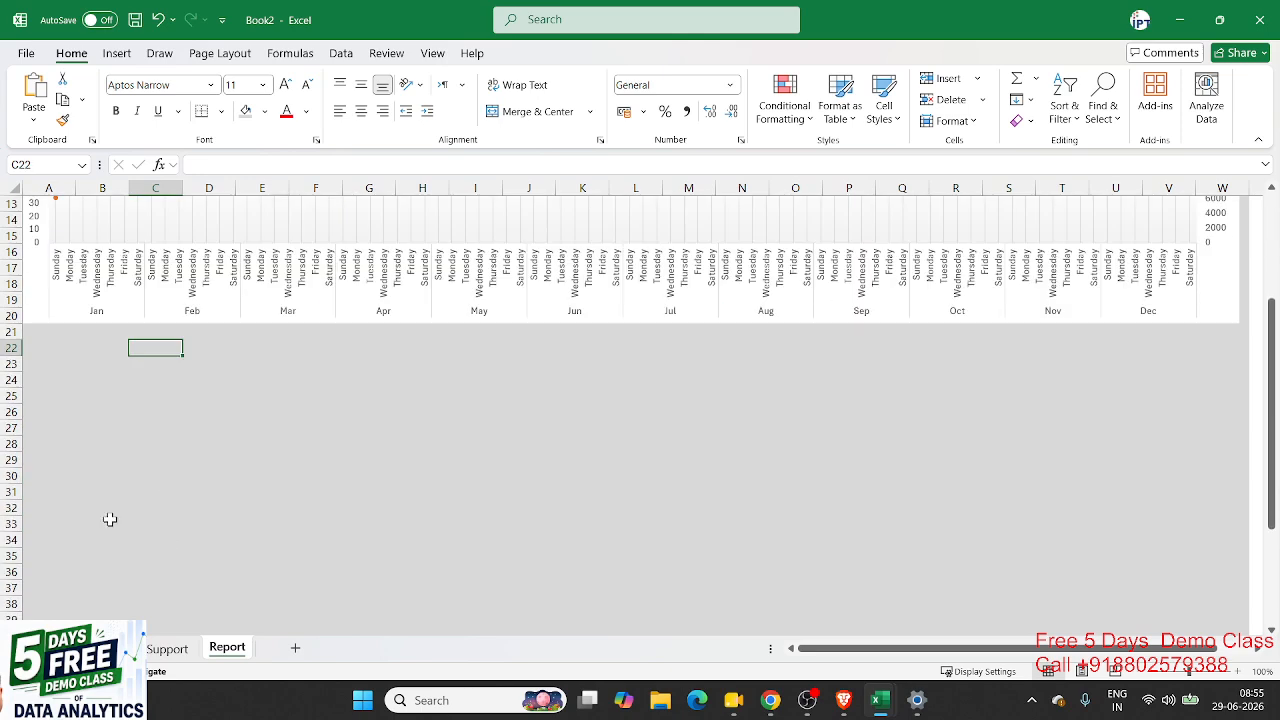
pyautogui.moveTo(62, 365); pyautogui.dragTo(213, 538)
pyautogui.scroll(4, 213, 538)
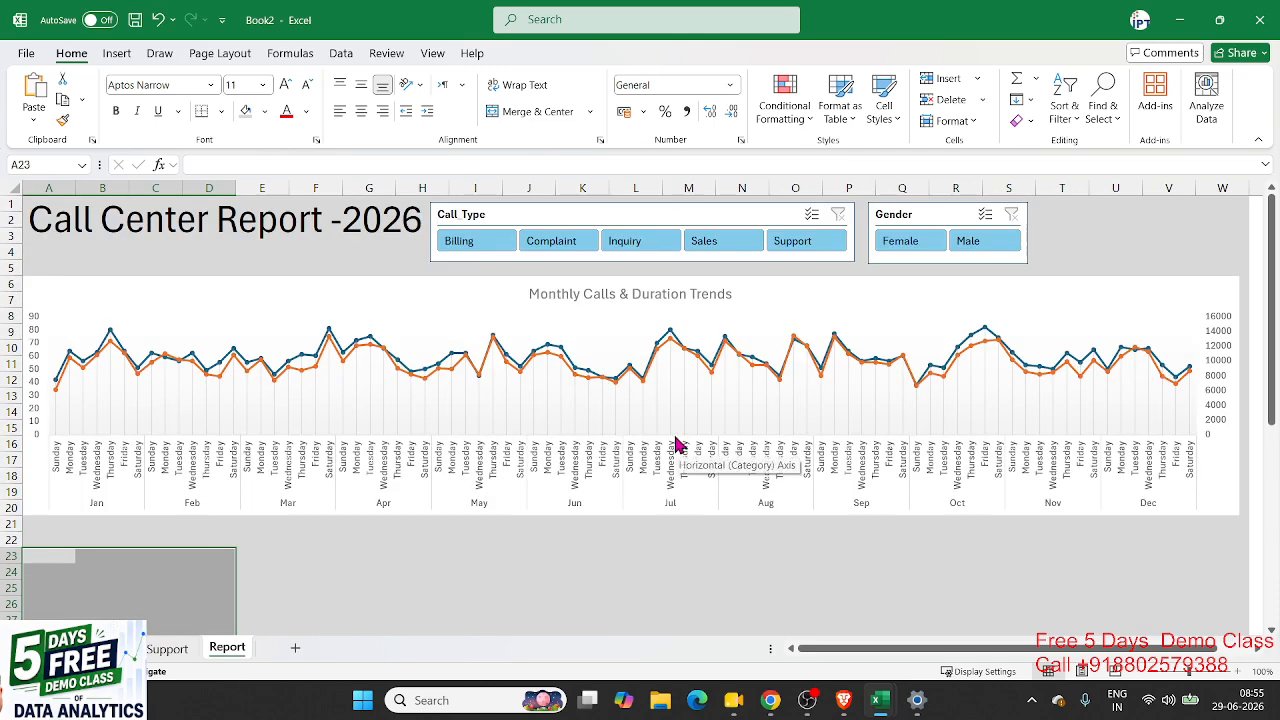
# Step: Remove the Day field from the rows of the monthly PivotTable on the Support sheet
pyautogui.click(175, 648)
pyautogui.click(102, 365)
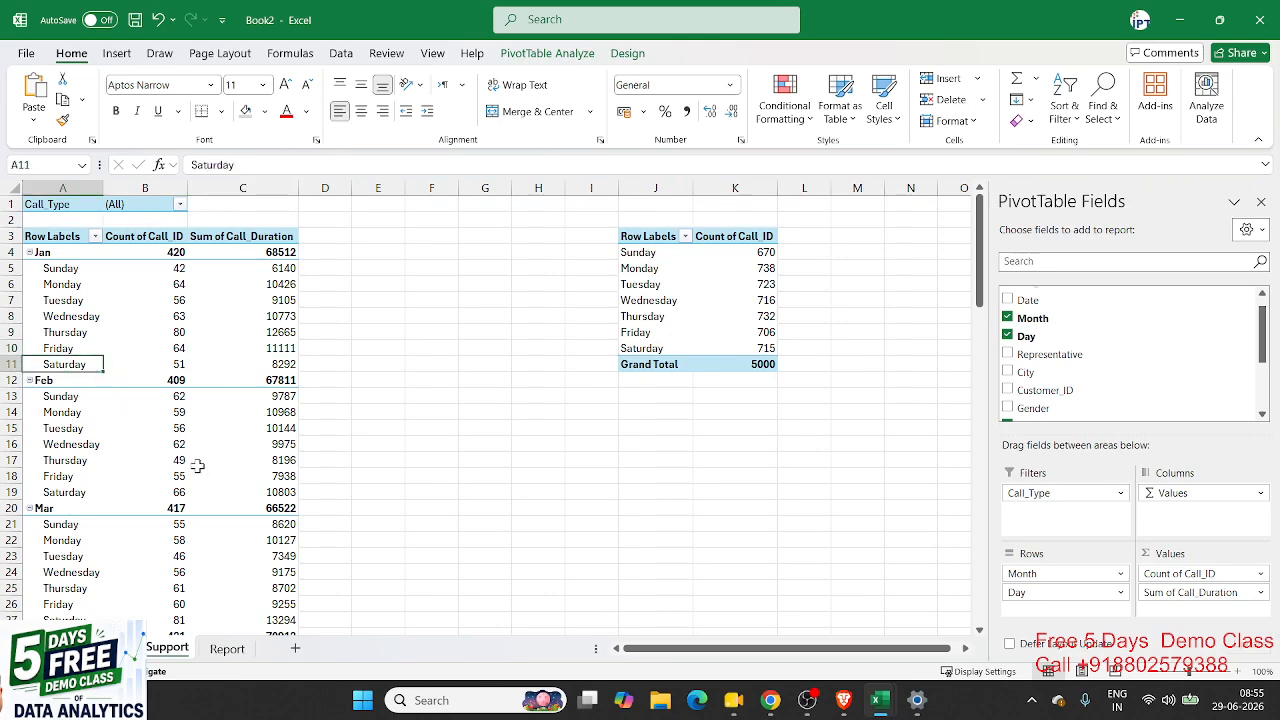
pyautogui.moveTo(1020, 592); pyautogui.dragTo(1082, 432)
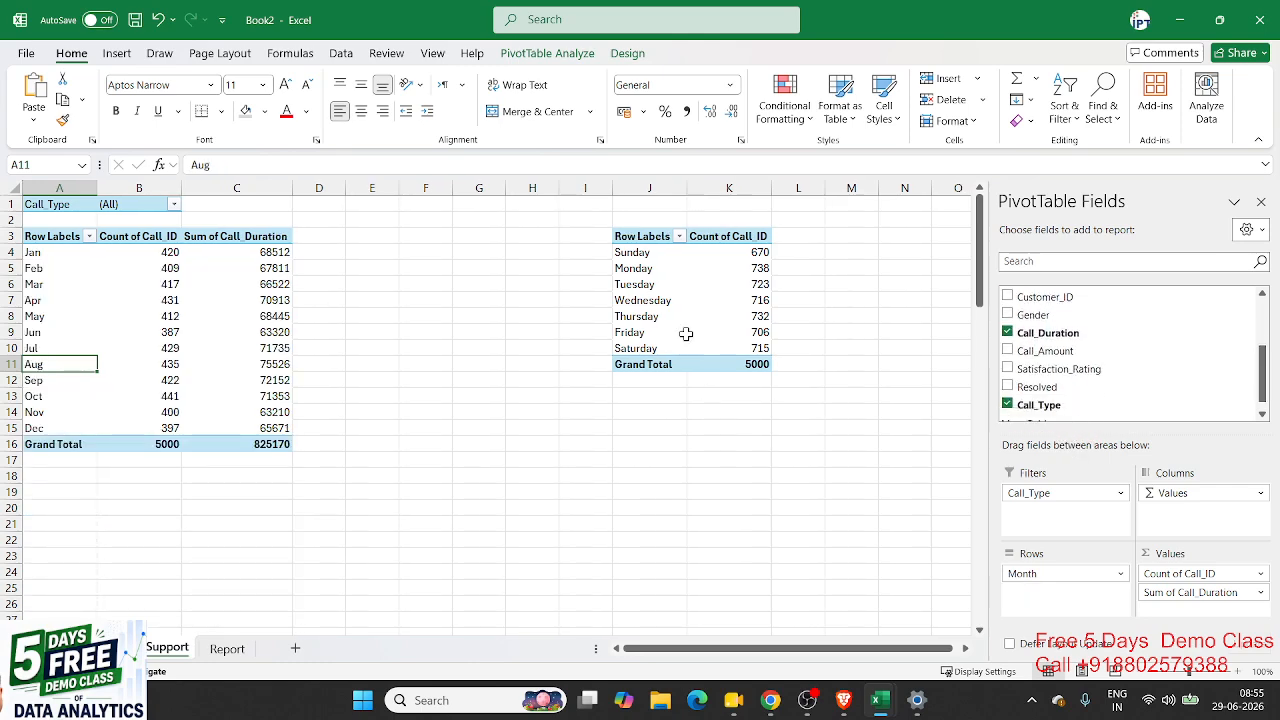
# Step: Insert a 2-D clustered bar PivotChart from the Day PivotTable on the Support sheet
pyautogui.click(674, 299)
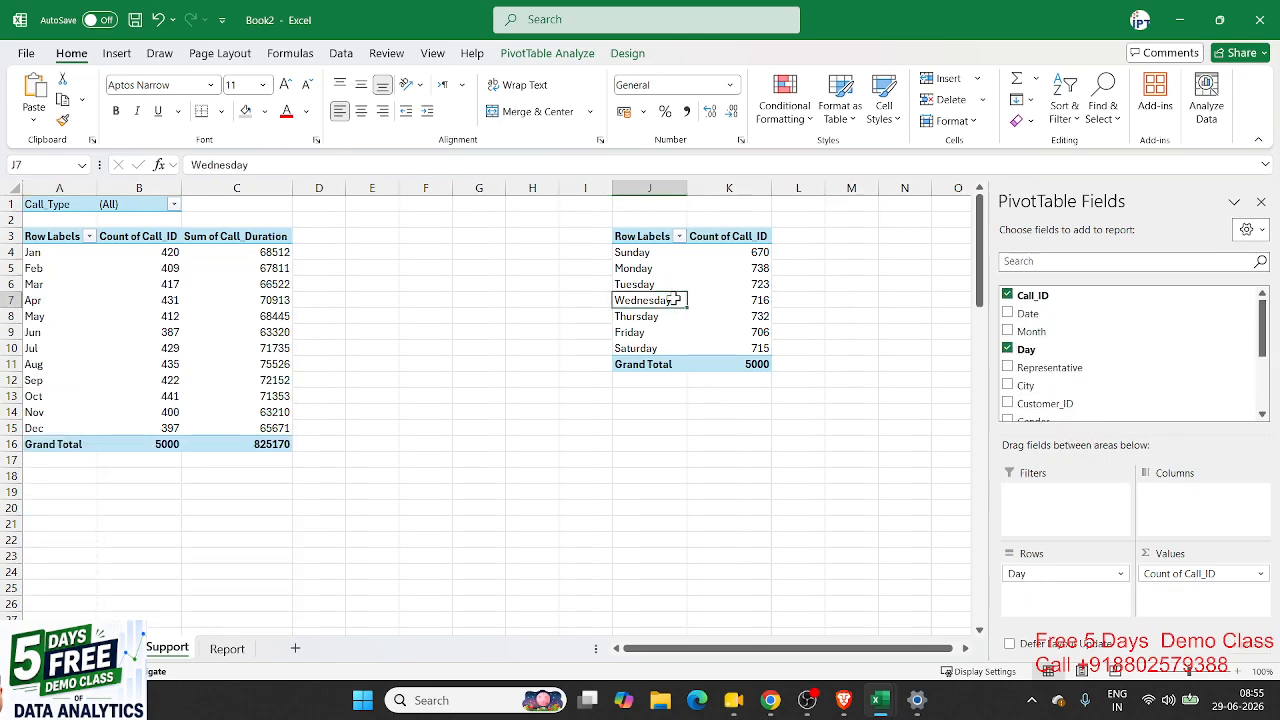
pyautogui.click(116, 53)
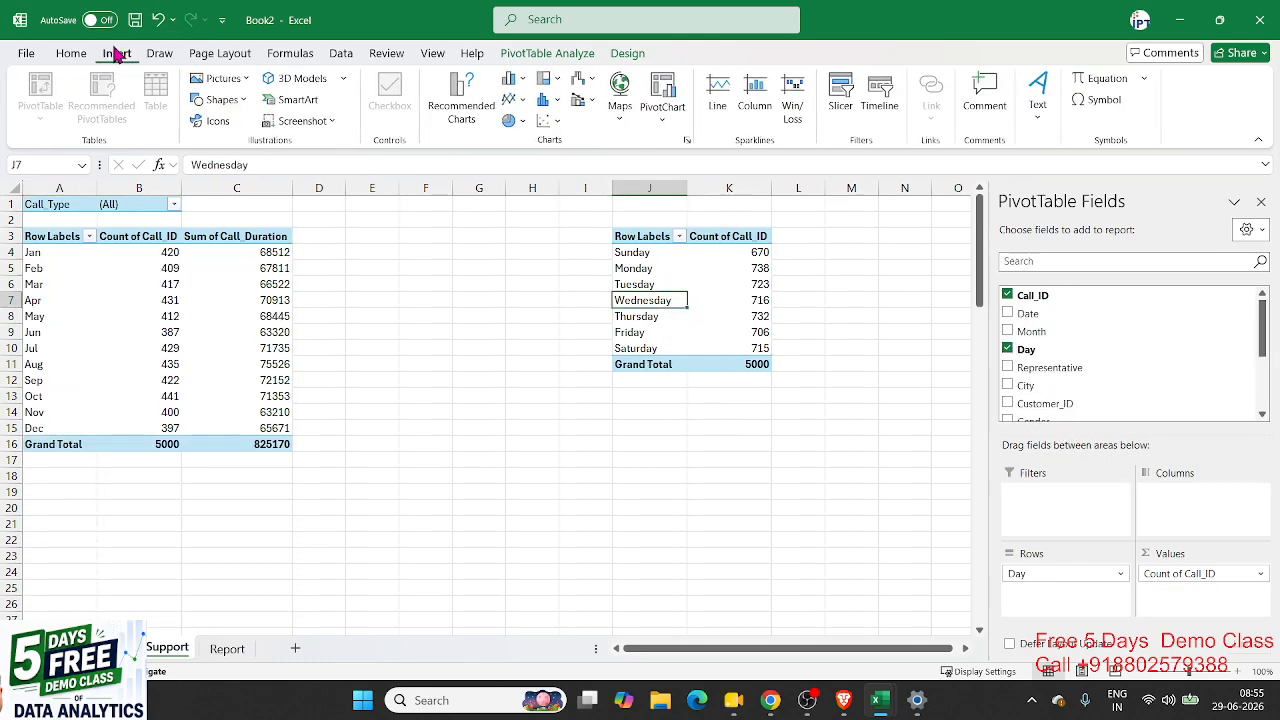
pyautogui.click(522, 80)
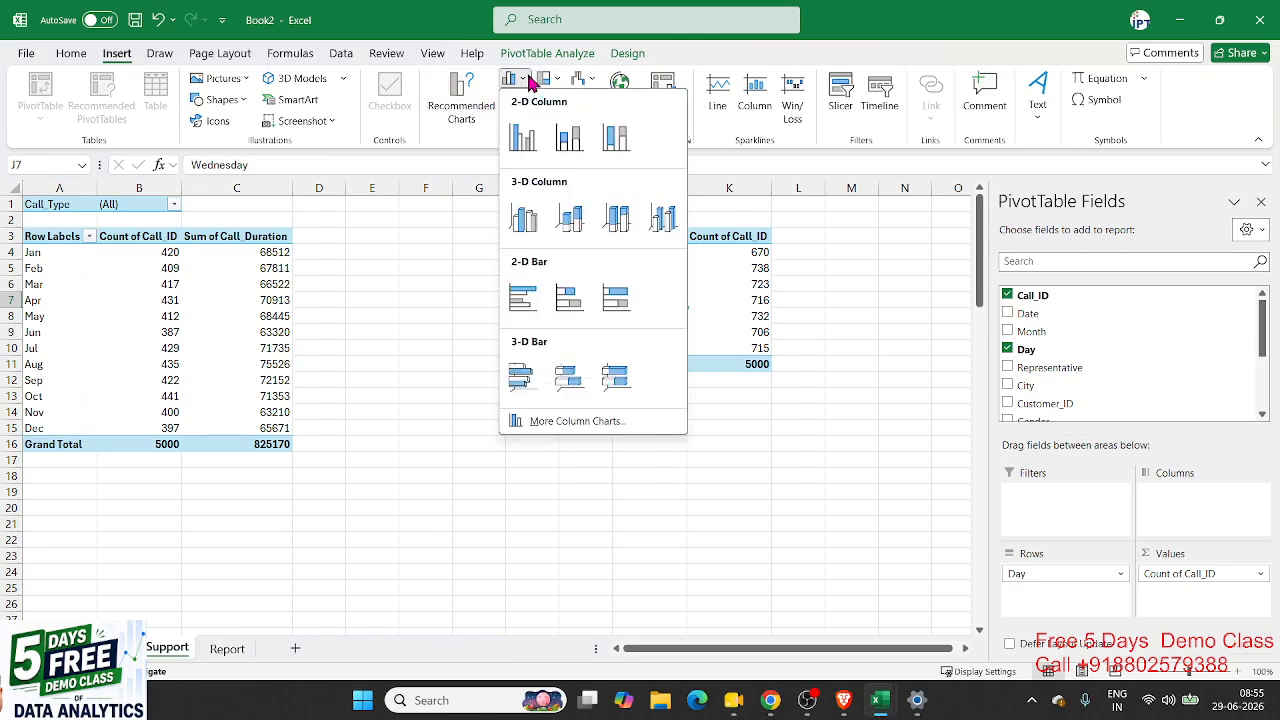
pyautogui.click(522, 300)
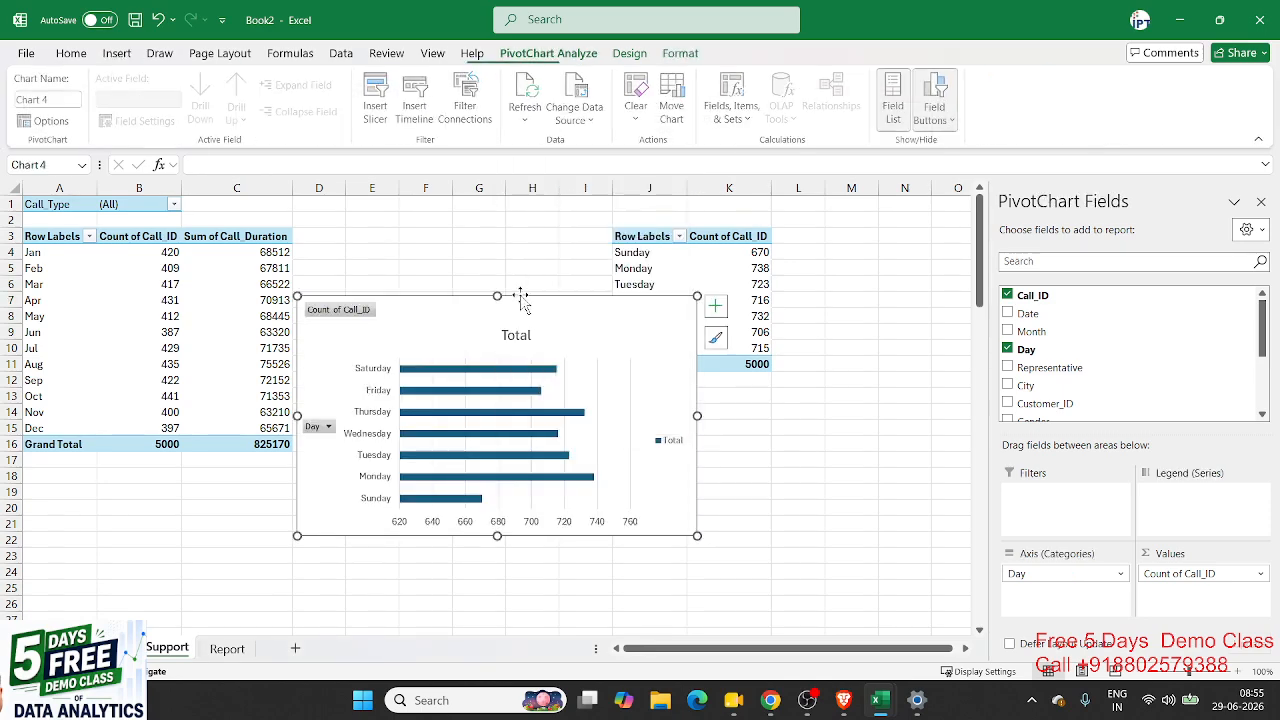
# Step: Hide all field buttons on the Day bar chart and remove its legend
pyautogui.rightClick(347, 311)
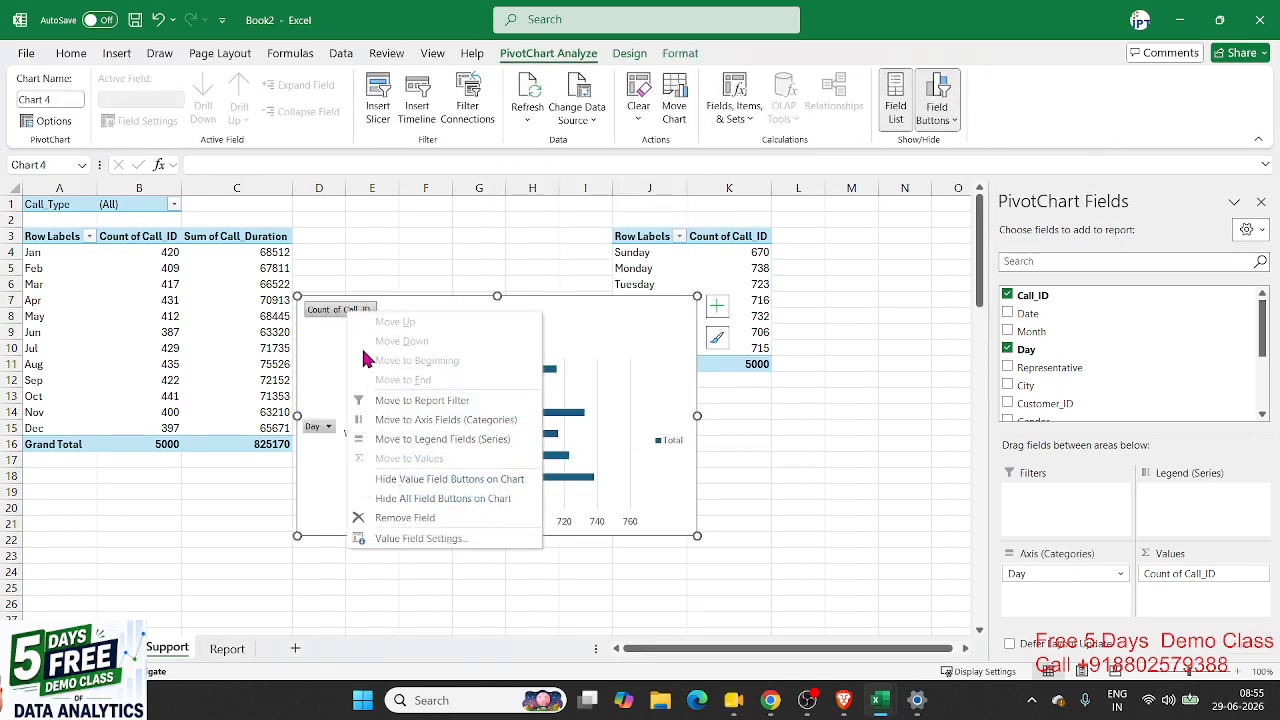
pyautogui.click(397, 499)
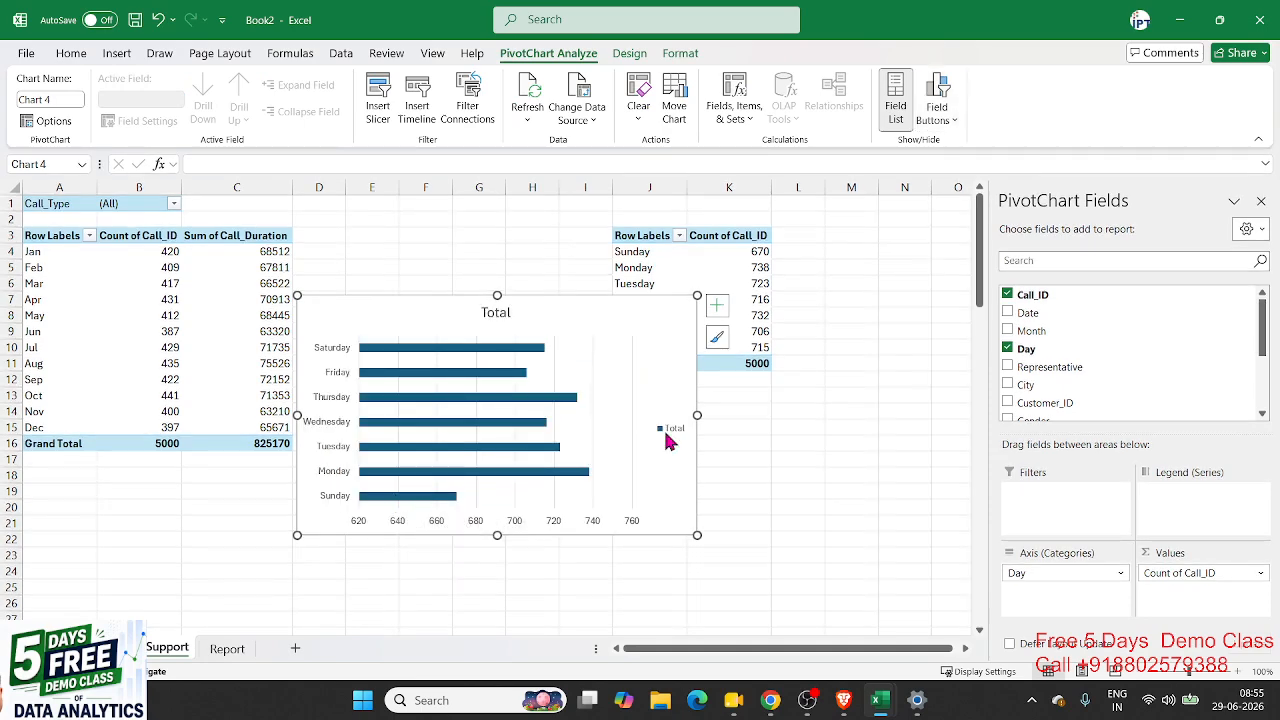
pyautogui.click(716, 305)
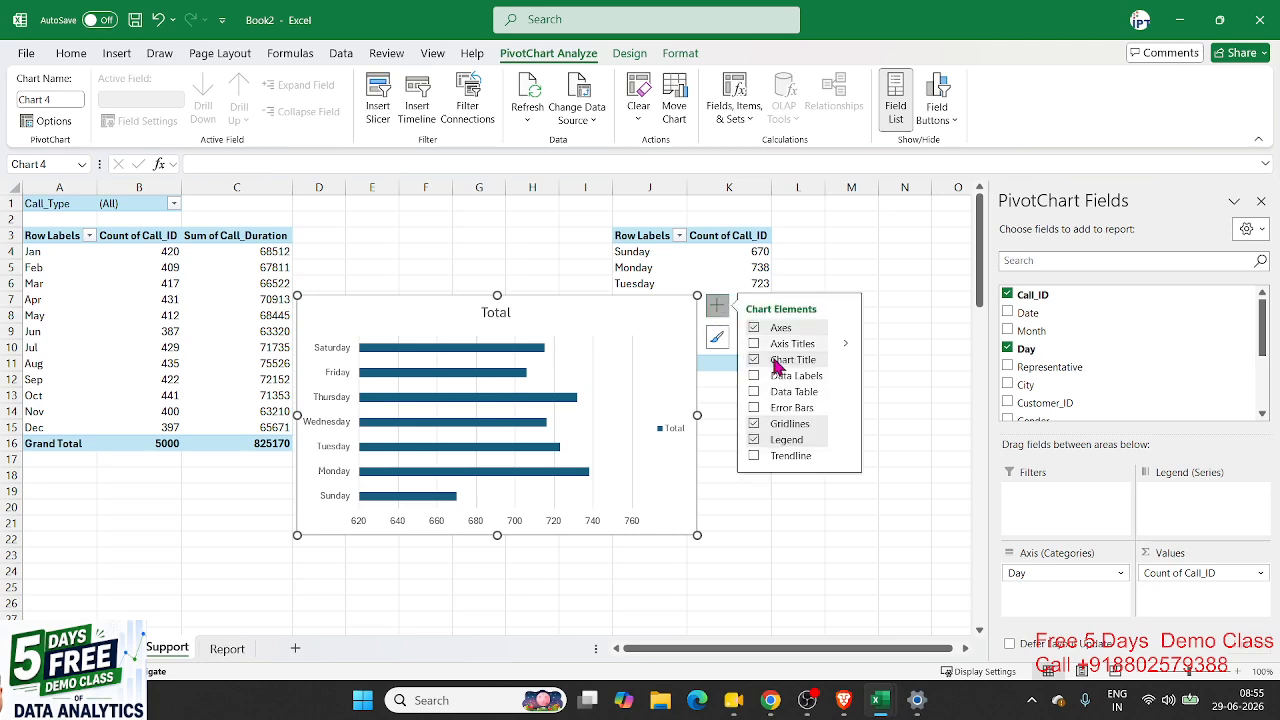
pyautogui.click(755, 441)
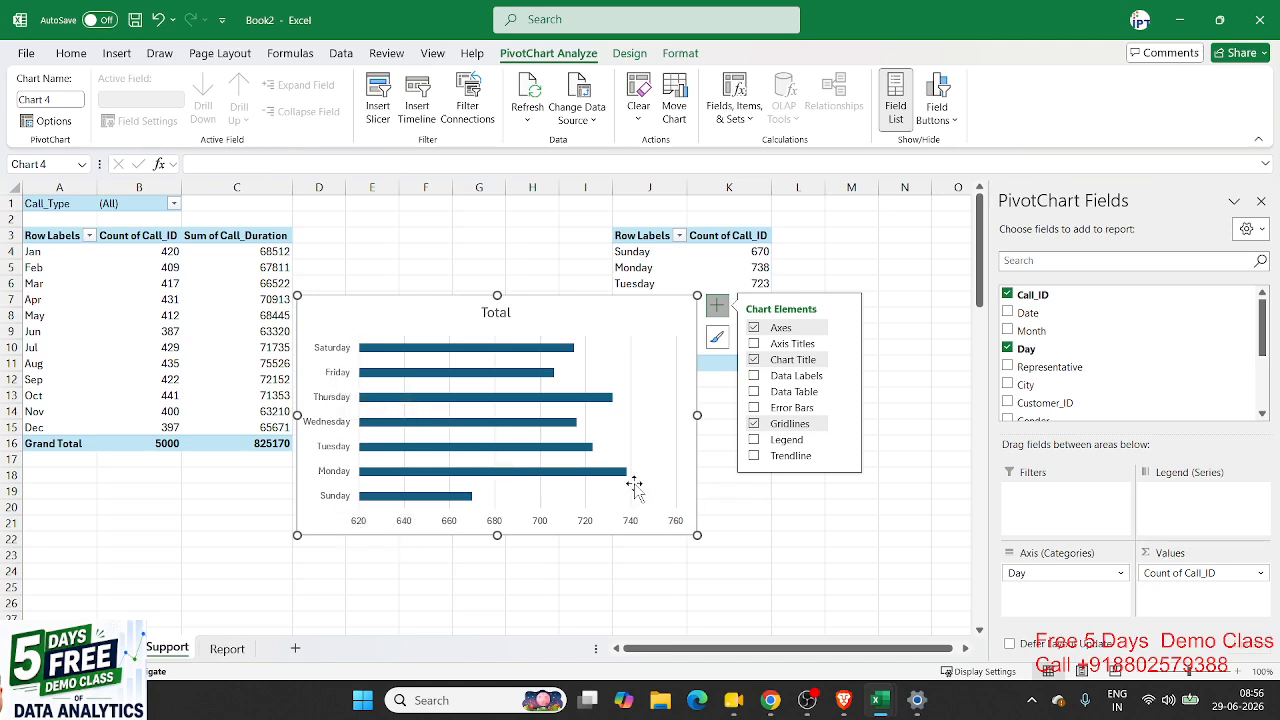
# Step: Select the Count of Call_ID bar series in the Day chart
pyautogui.click(564, 449)
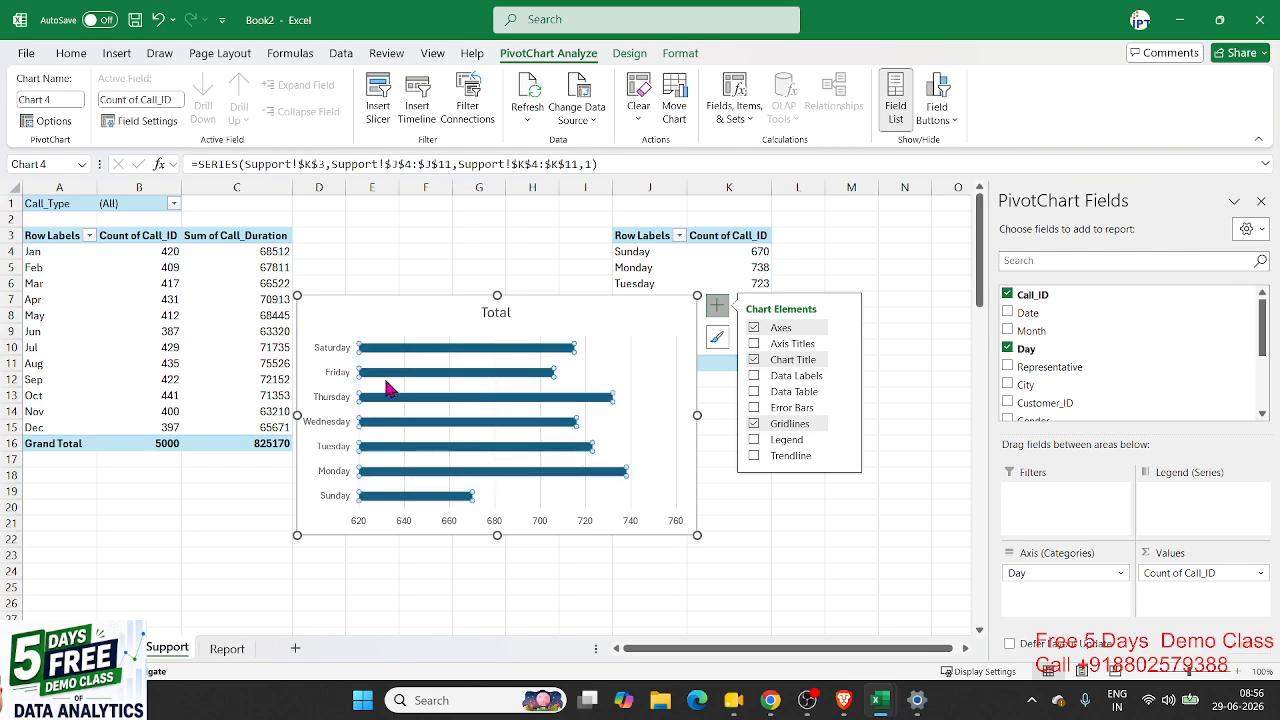
# Step: Apply the Style 3 chart style to the weekday call-count bar chart on the Support sheet
pyautogui.click(680, 54)
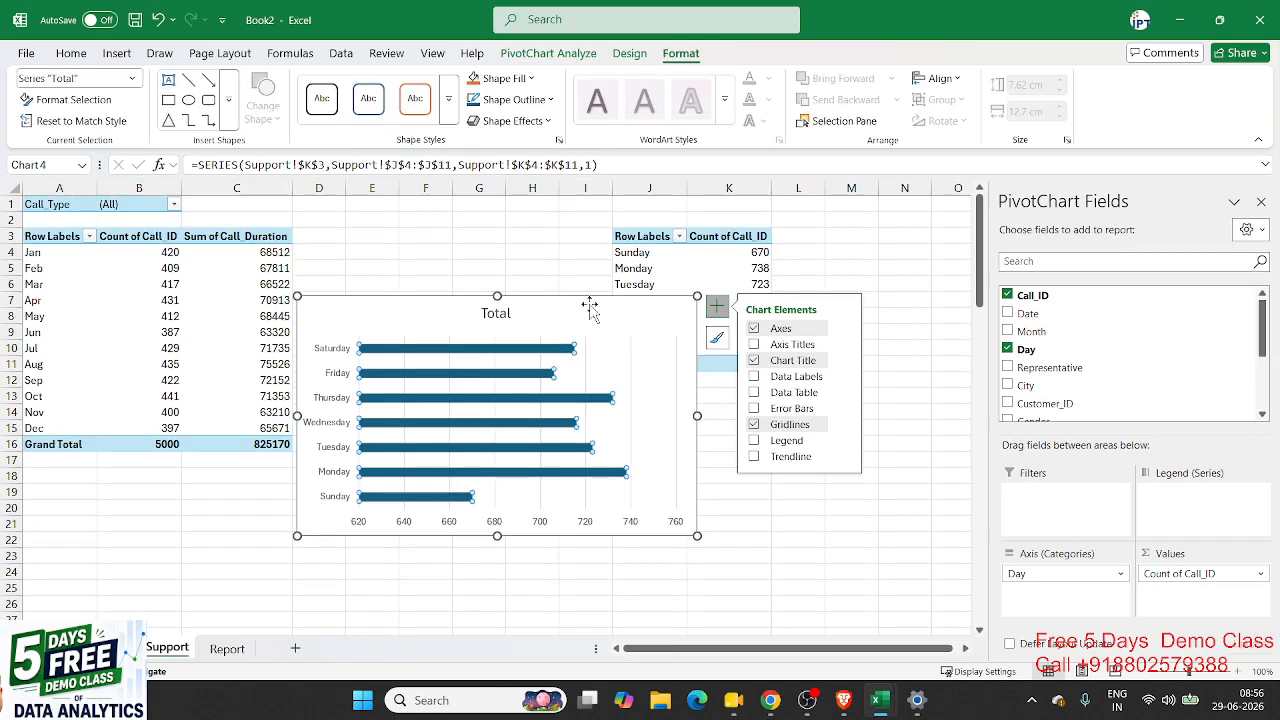
pyautogui.click(627, 55)
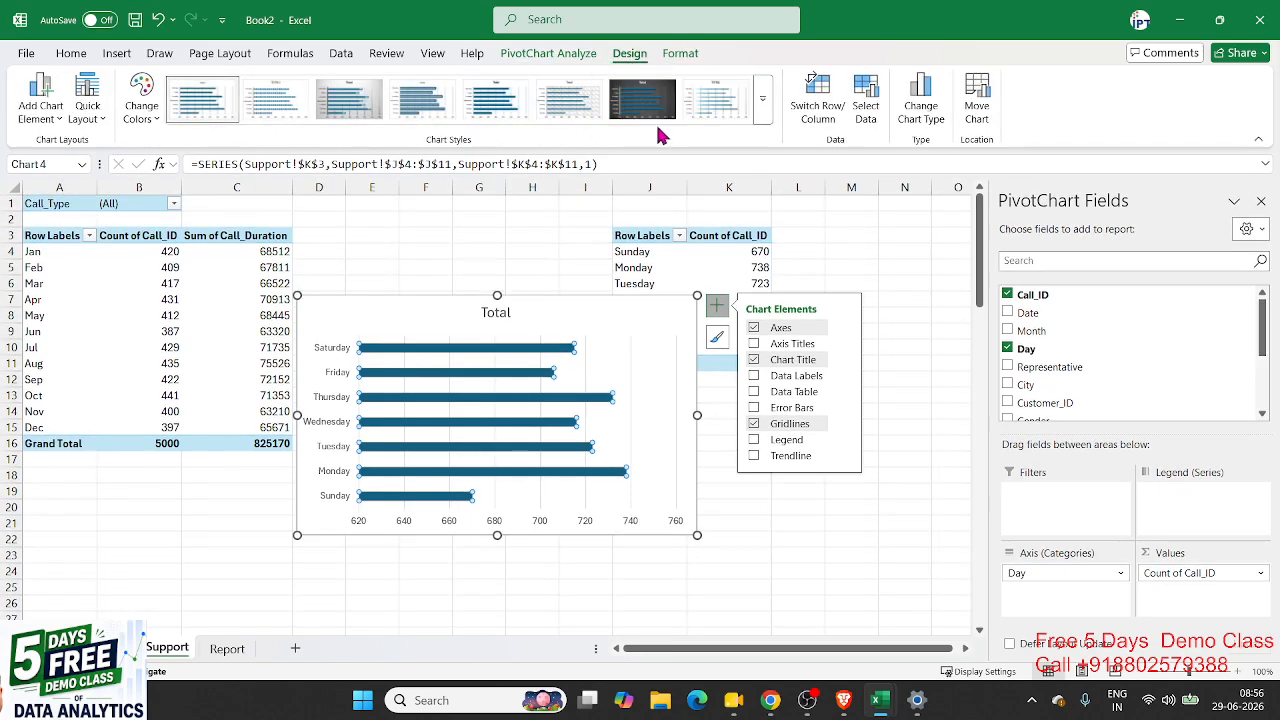
pyautogui.click(762, 98)
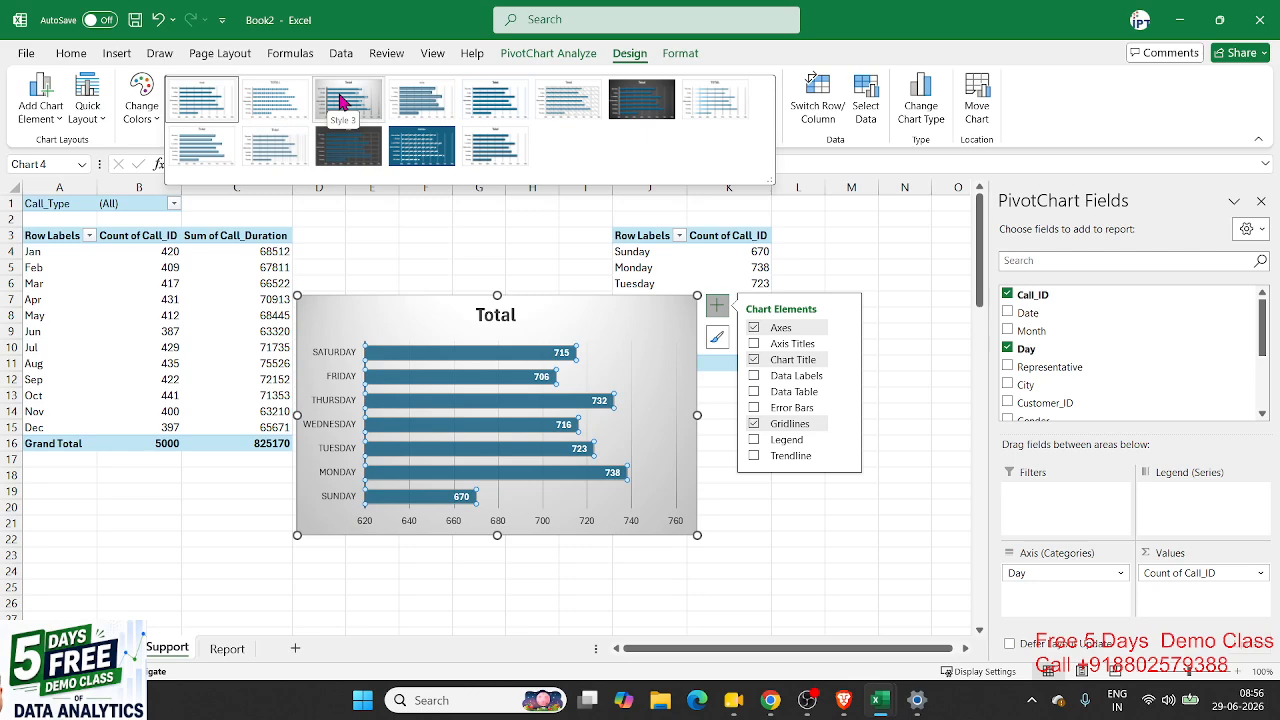
pyautogui.click(340, 100)
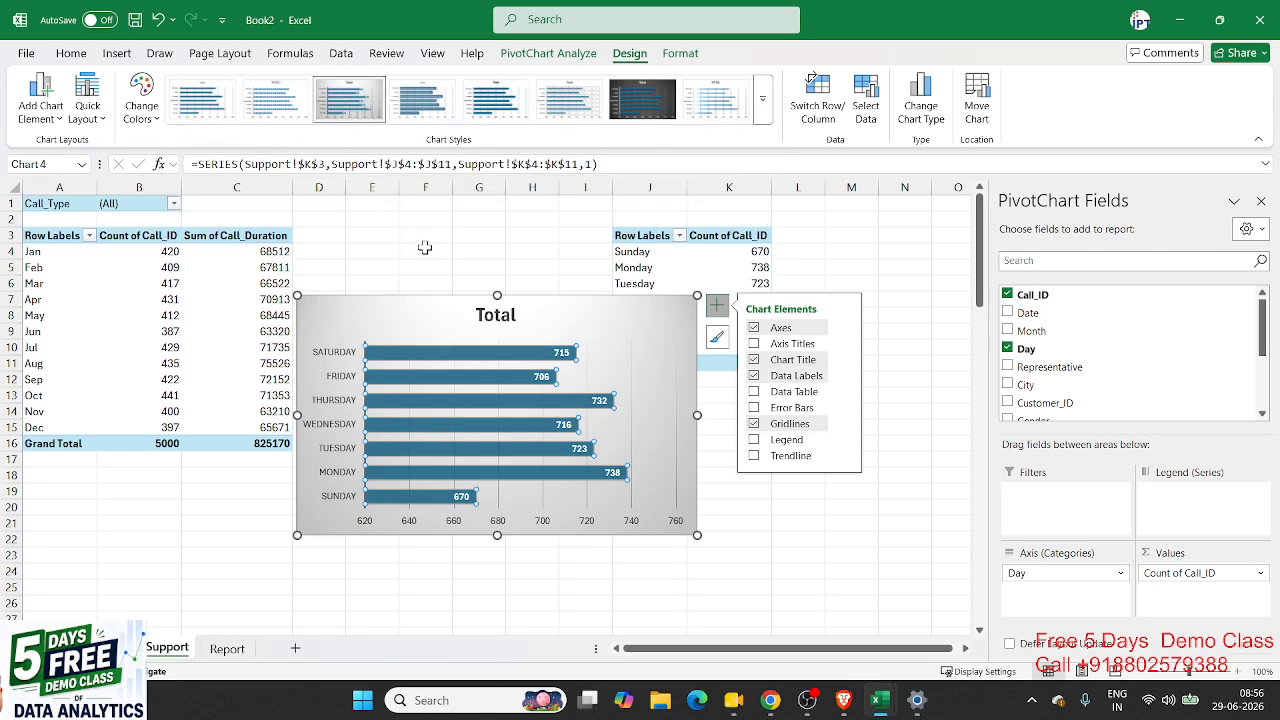
pyautogui.click(428, 253)
# Step: Cut the weekday bar chart from the Support sheet and paste it into the Report sheet at cell B25
pyautogui.click(437, 301)
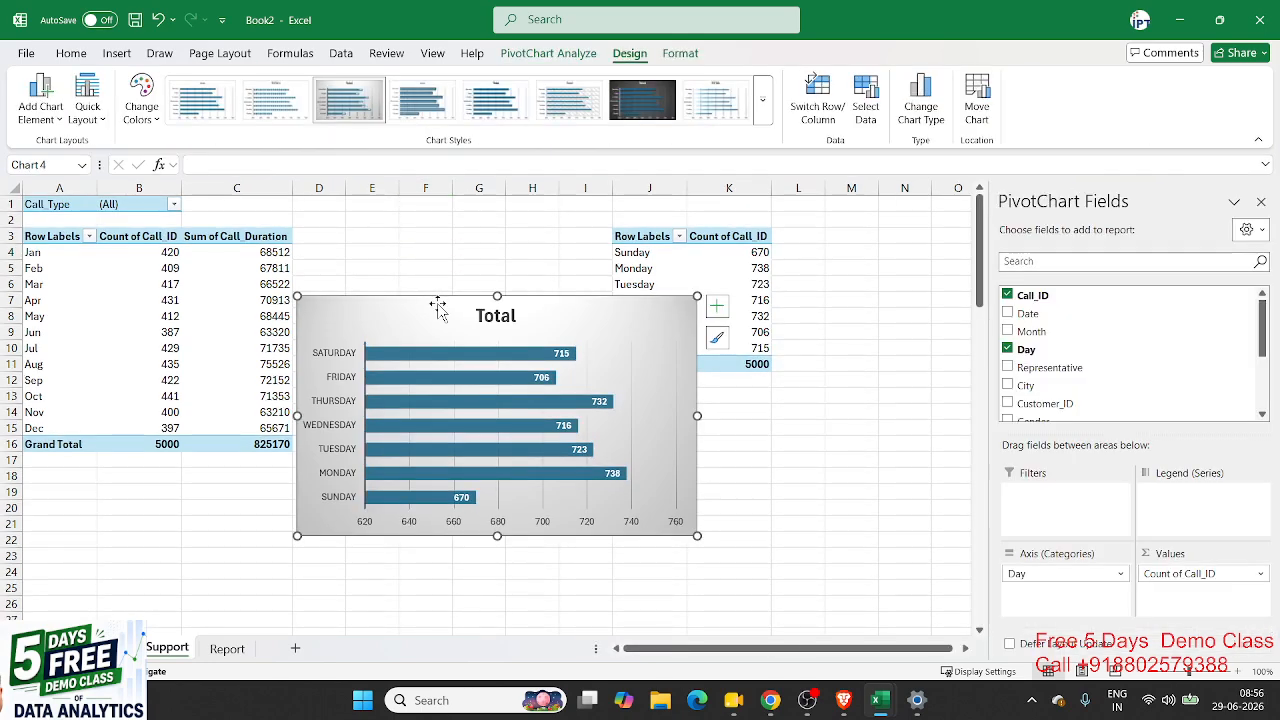
pyautogui.hotkey('ctrl', 'x')
pyautogui.click(232, 649)
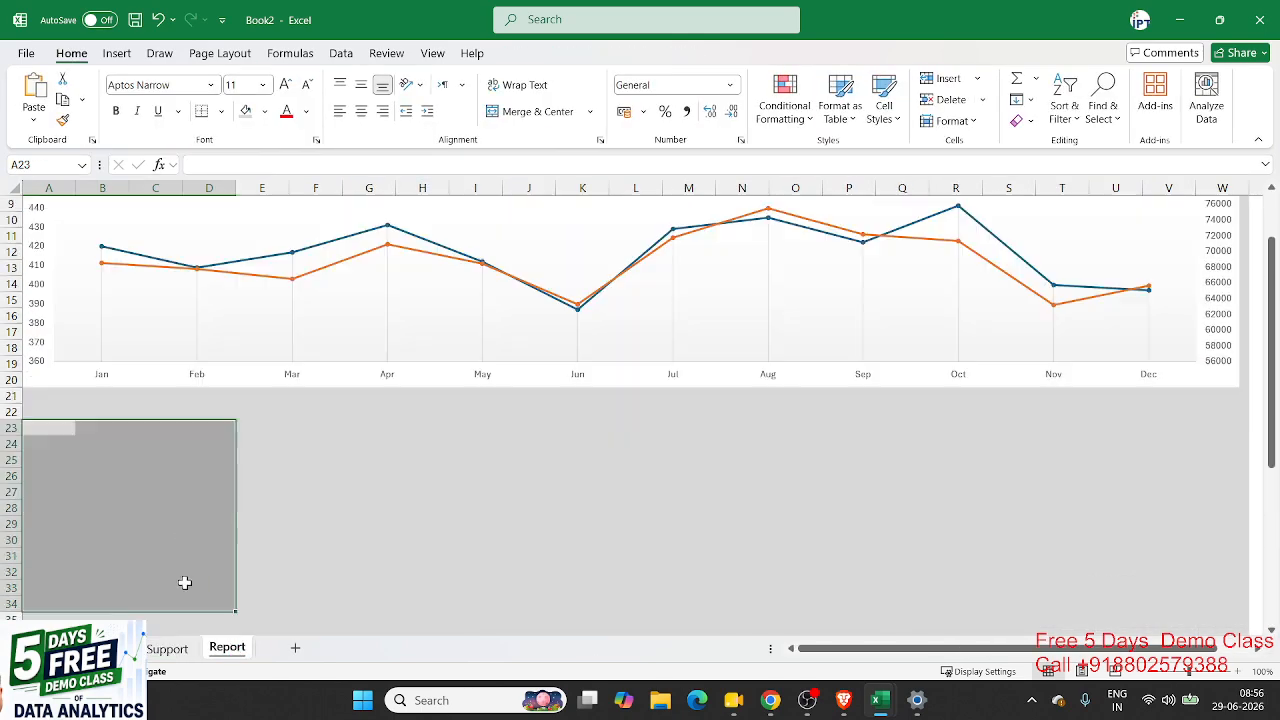
pyautogui.scroll(-4, 145, 508)
pyautogui.scroll(4, 145, 508)
pyautogui.click(92, 425)
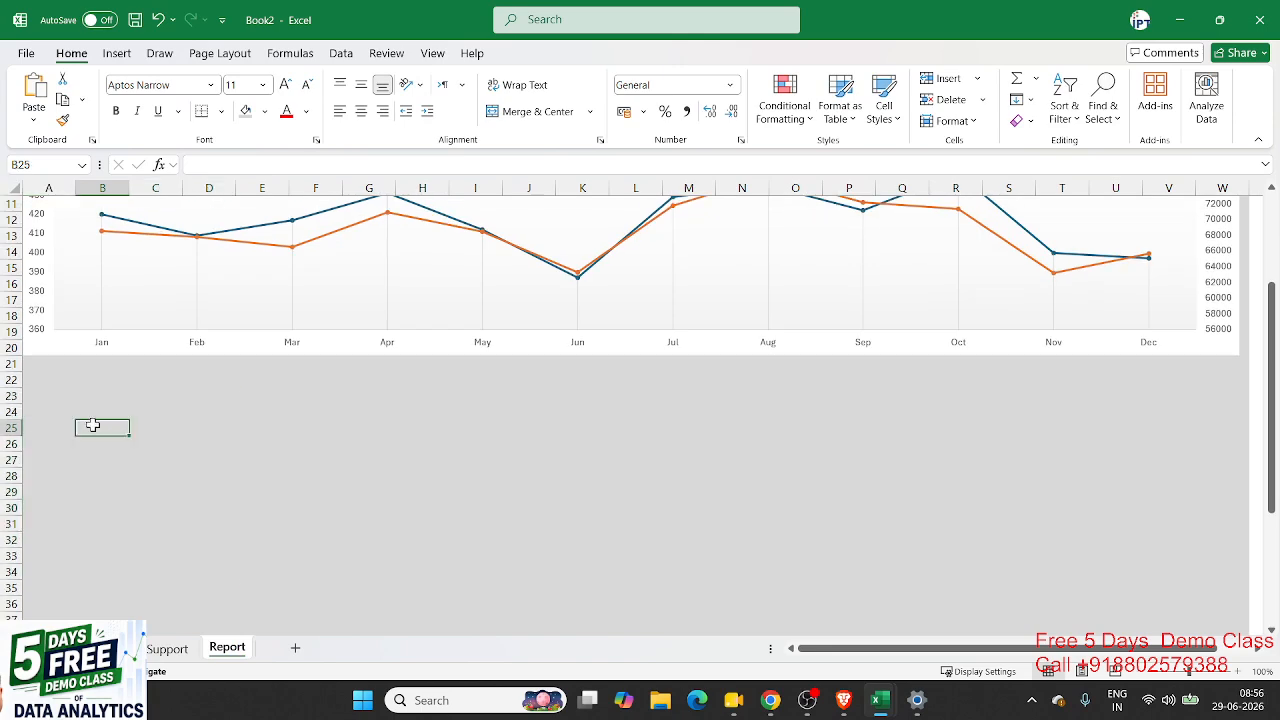
pyautogui.hotkey('ctrl', 'v')
# Step: Place the weekday bar chart below the monthly line chart and resize it to cover about columns A to E, rows 22 to 41
pyautogui.moveTo(171, 428); pyautogui.dragTo(123, 378)
pyautogui.scroll(-3, 255, 424)
pyautogui.moveTo(226, 479); pyautogui.dragTo(195, 570)
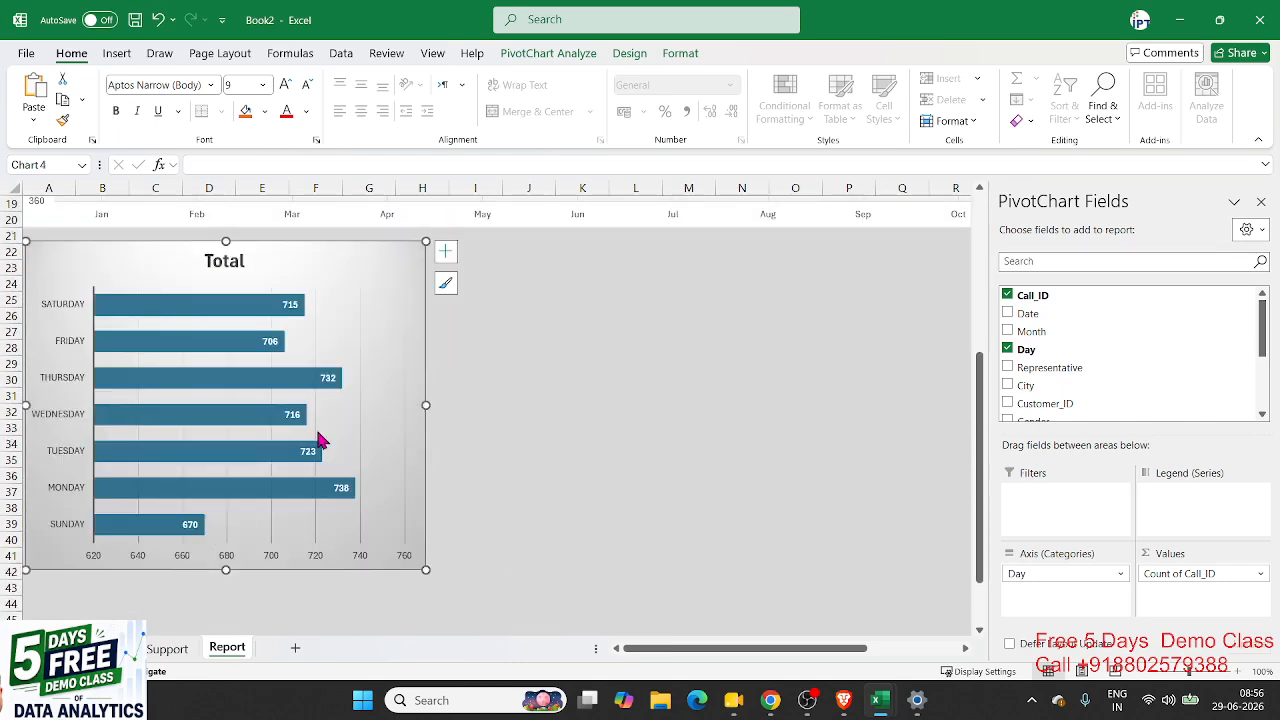
pyautogui.moveTo(430, 404); pyautogui.dragTo(363, 400)
pyautogui.click(457, 397)
pyautogui.scroll(3, 457, 397)
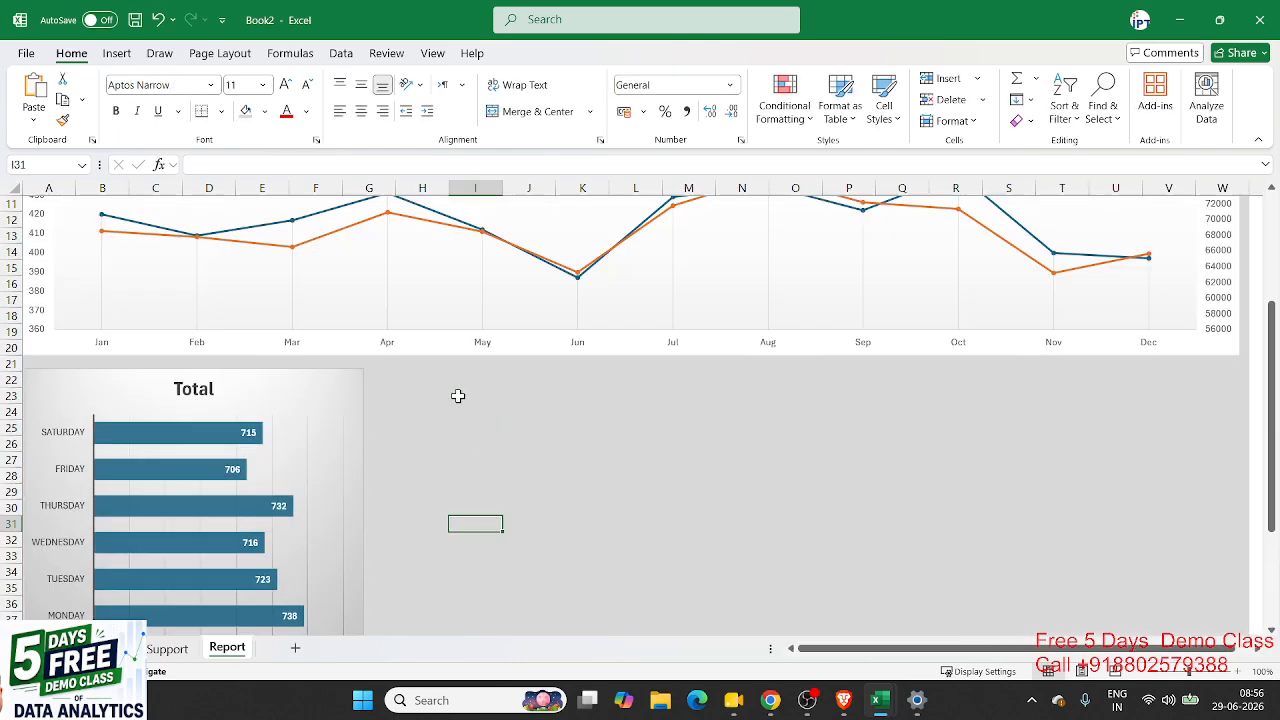
pyautogui.scroll(-3, 457, 395)
pyautogui.scroll(1, 426, 394)
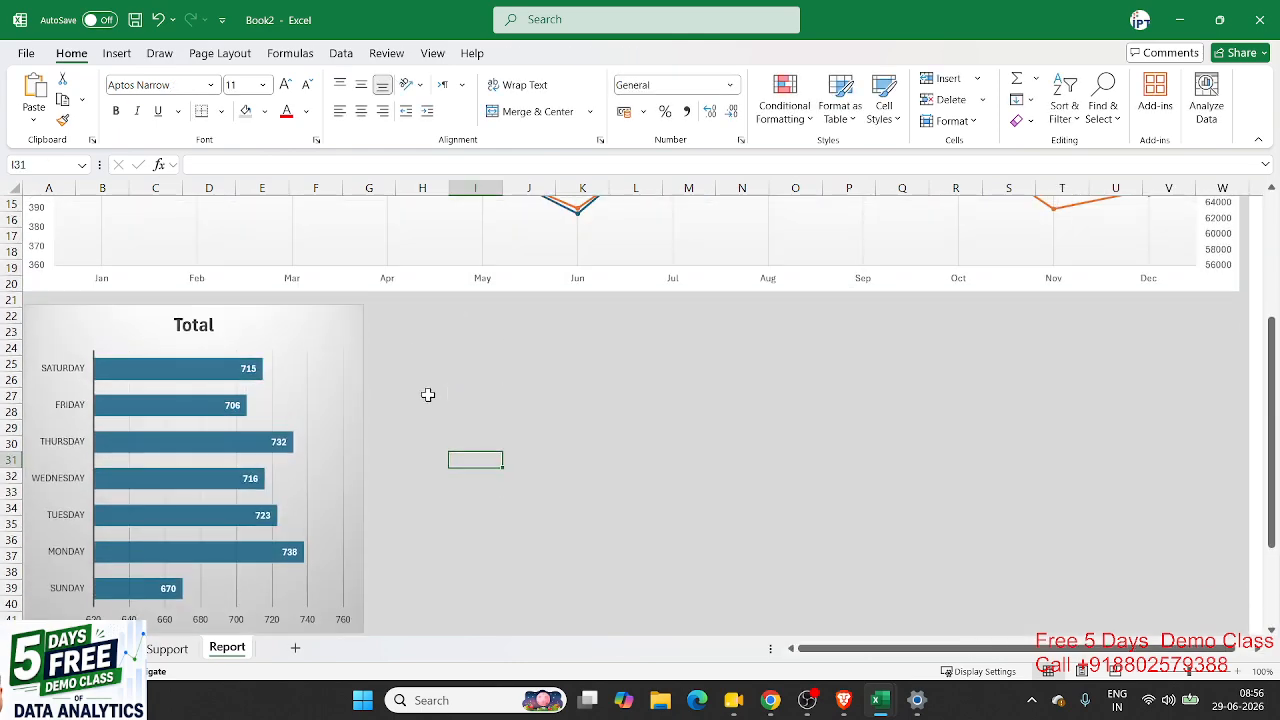
pyautogui.click(194, 328)
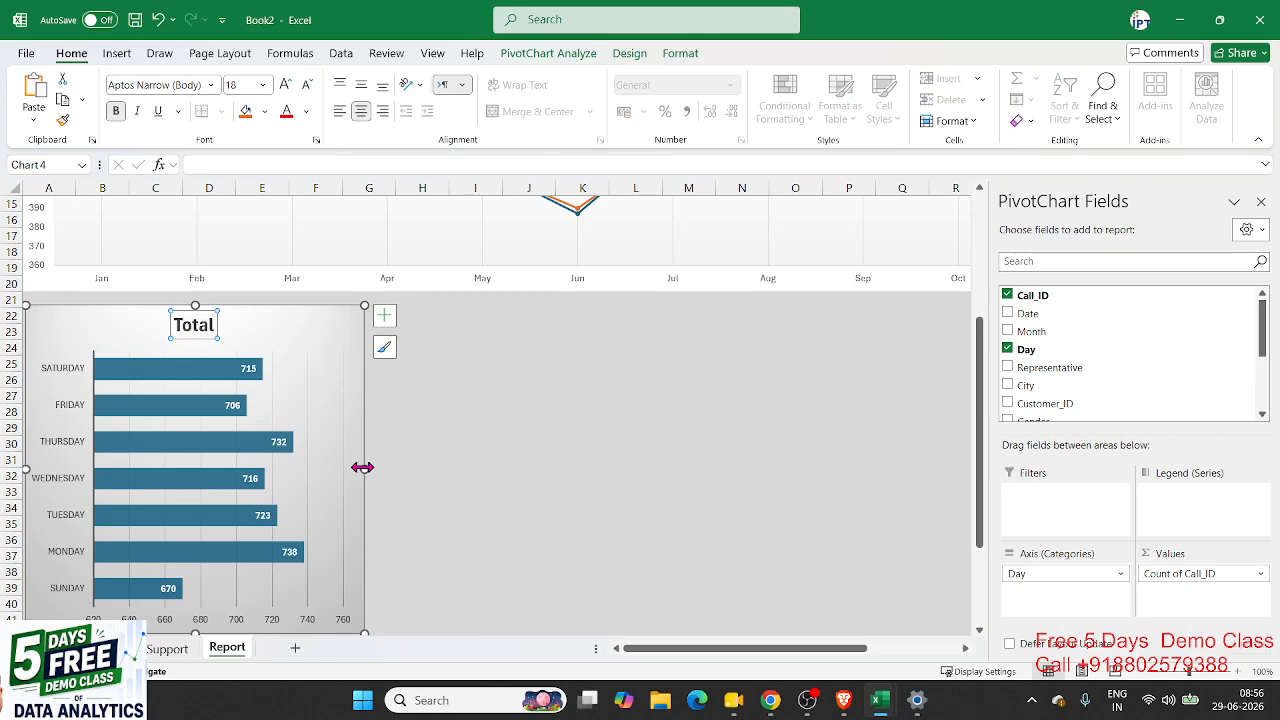
pyautogui.moveTo(362, 467); pyautogui.dragTo(297, 466)
# Step: Replace the weekday bar chart's title with "Calls by Days"
pyautogui.doubleClick(161, 330)
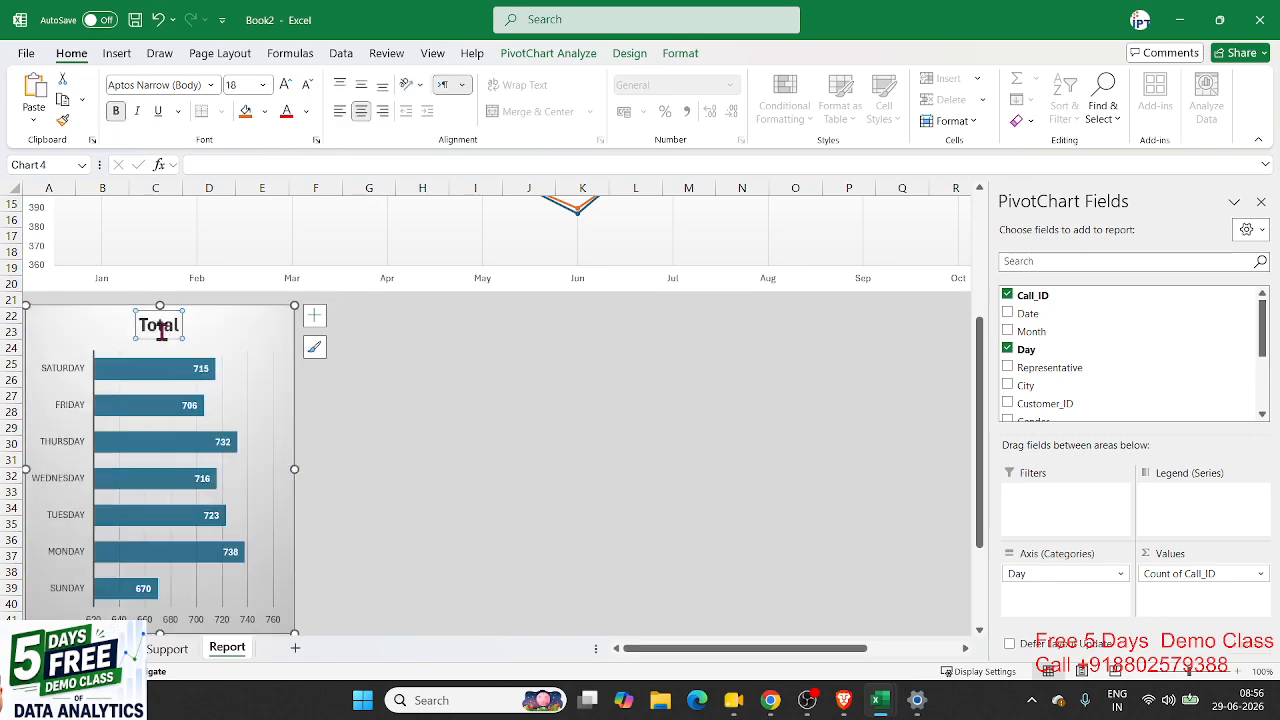
pyautogui.press('Delete')
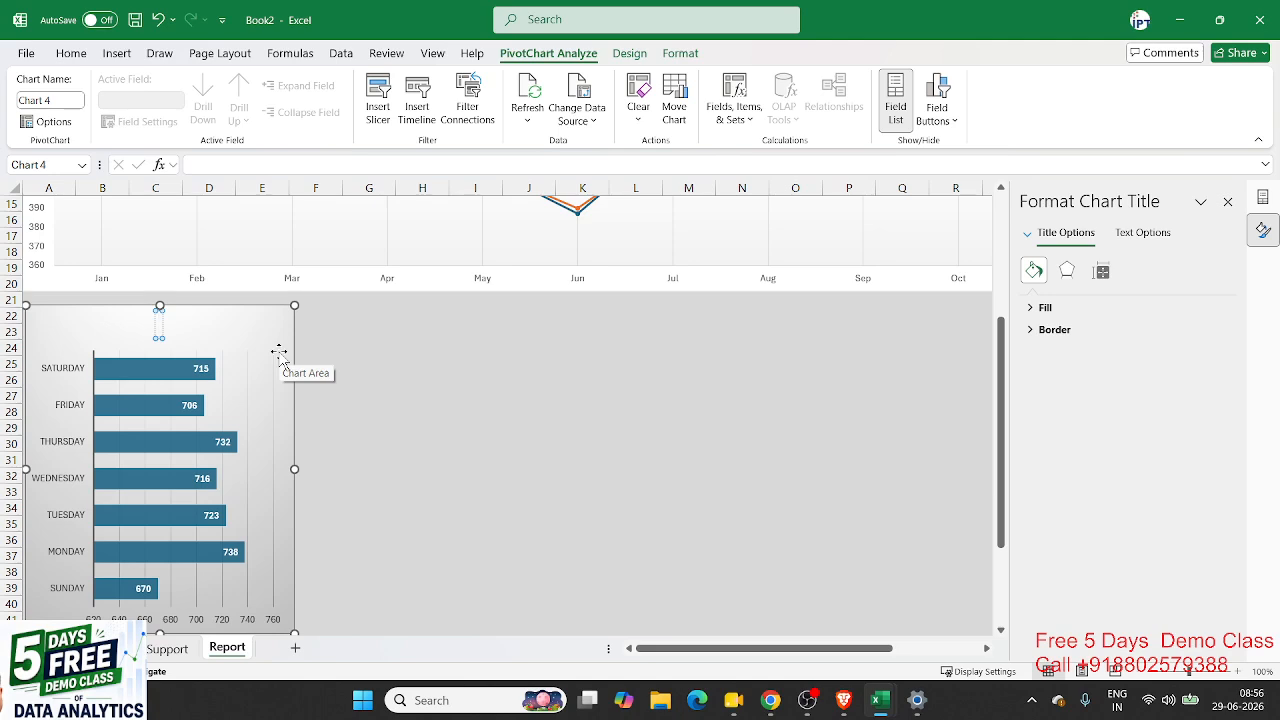
pyautogui.write('Calls')
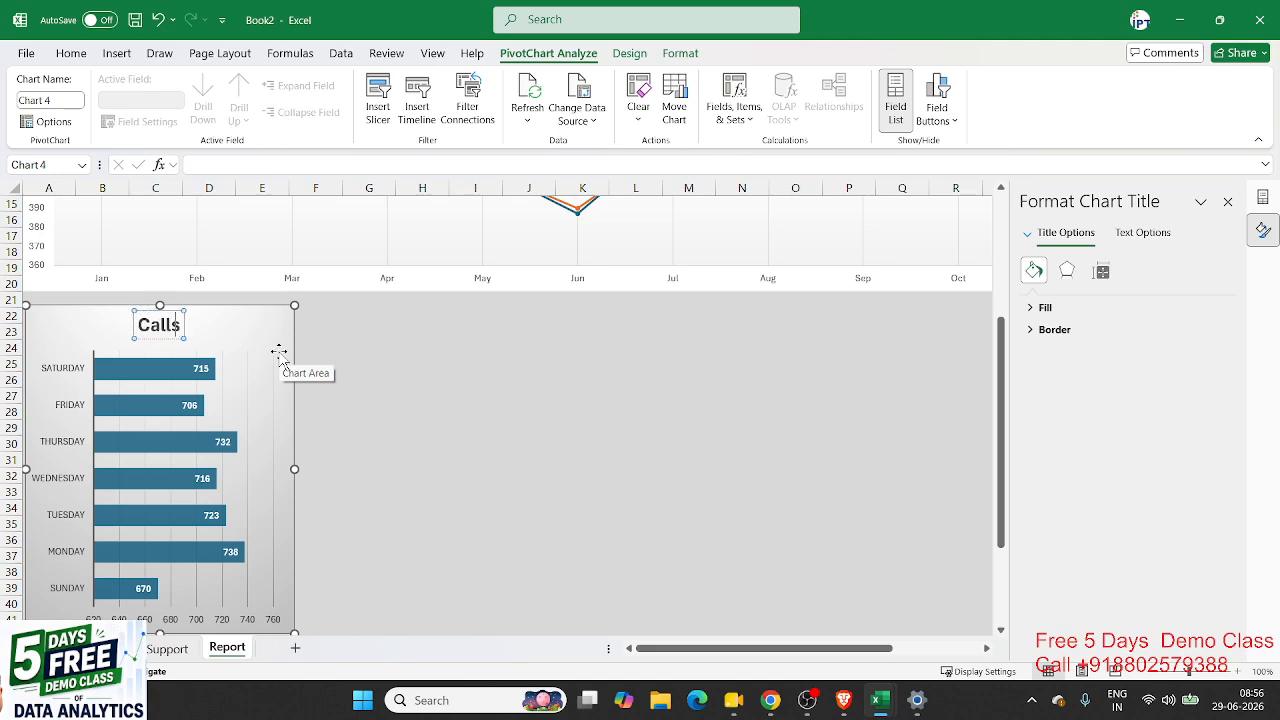
pyautogui.write(' by')
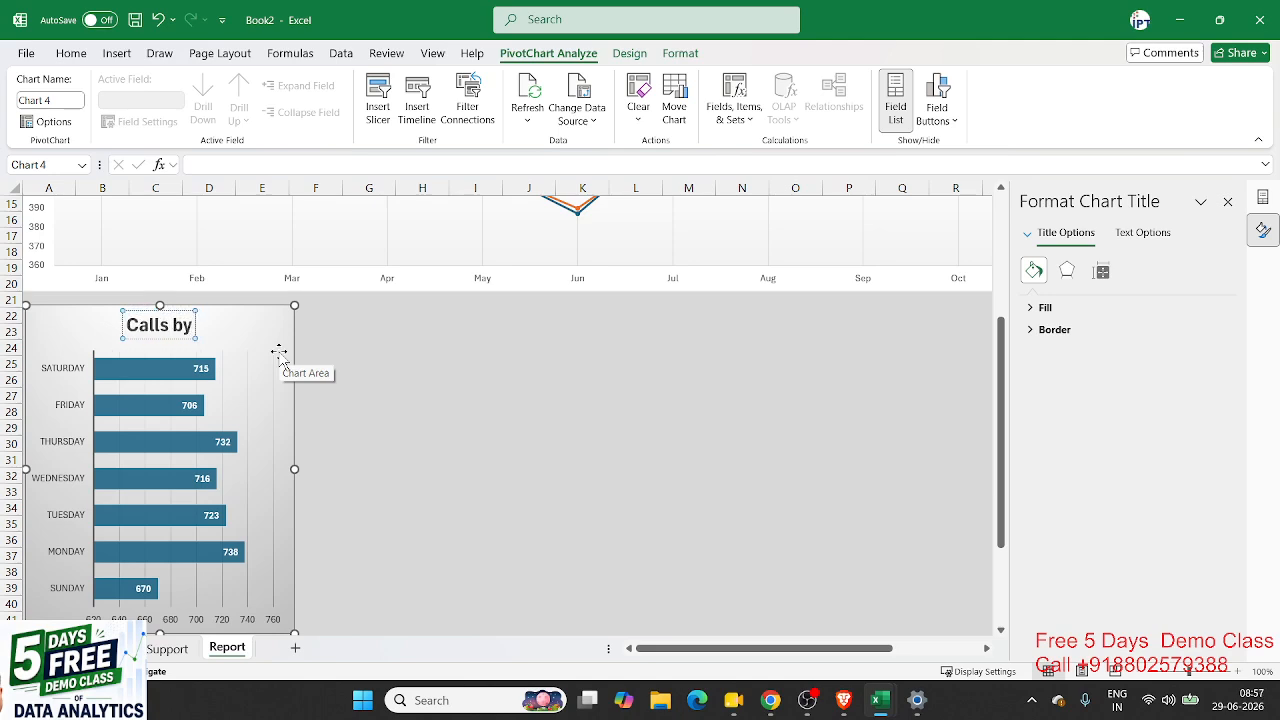
pyautogui.write(' Days')
pyautogui.click(482, 433)
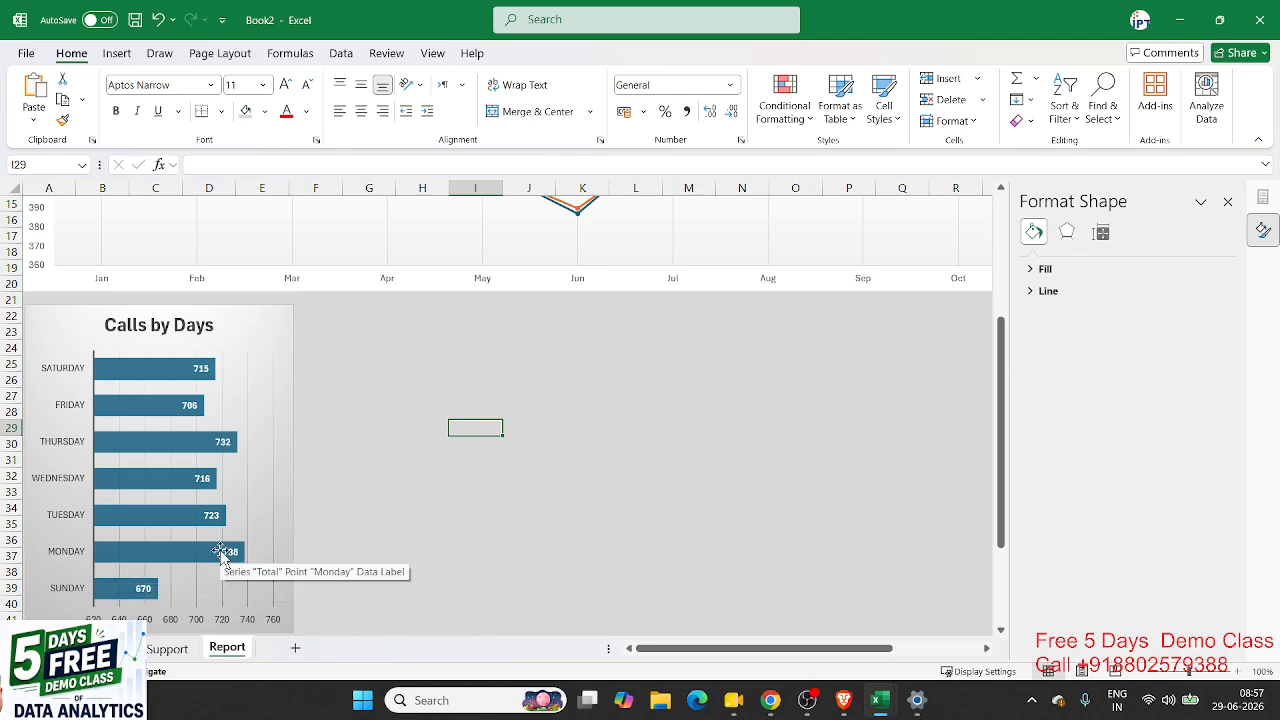
pyautogui.click(452, 502)
pyautogui.scroll(-2, 454, 503)
pyautogui.scroll(1, 455, 505)
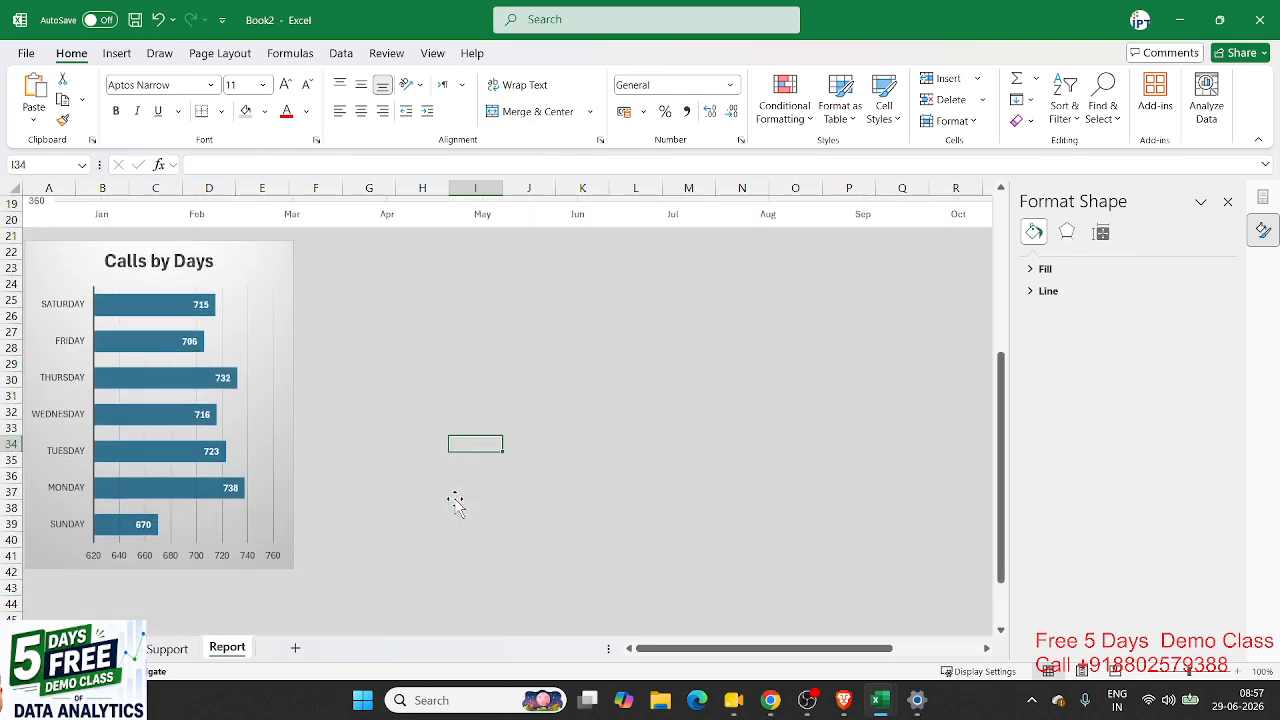
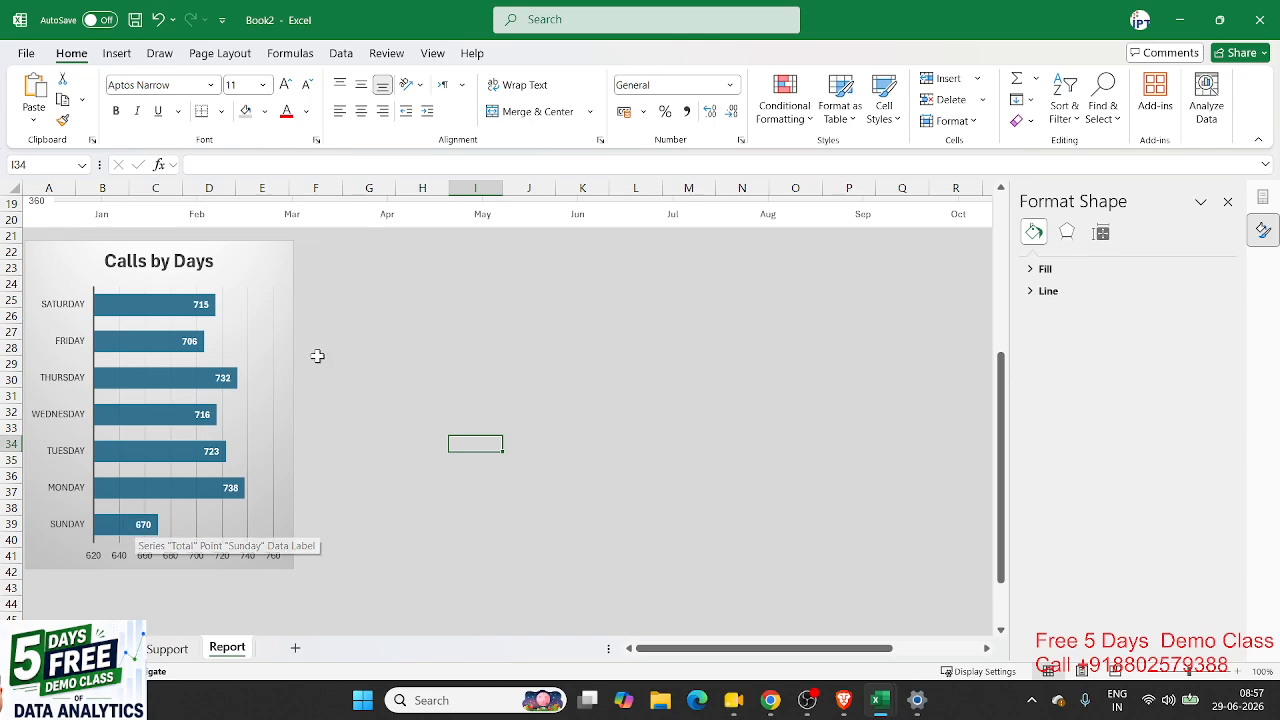
# Step: Review the monthly trends line chart and the Calls by Days chart on the Report sheet, closing the Format Shape pane
pyautogui.click(375, 348)
pyautogui.scroll(4, 376, 347)
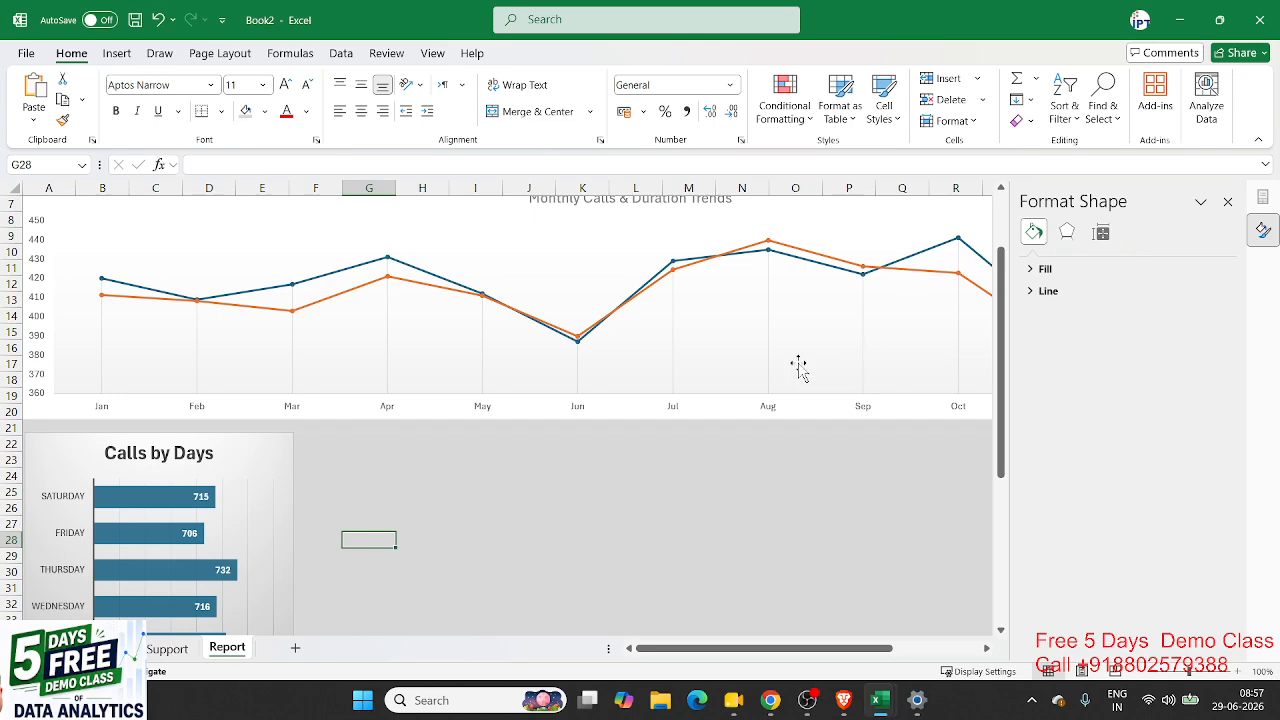
pyautogui.scroll(-3, 800, 366)
pyautogui.scroll(-1, 314, 578)
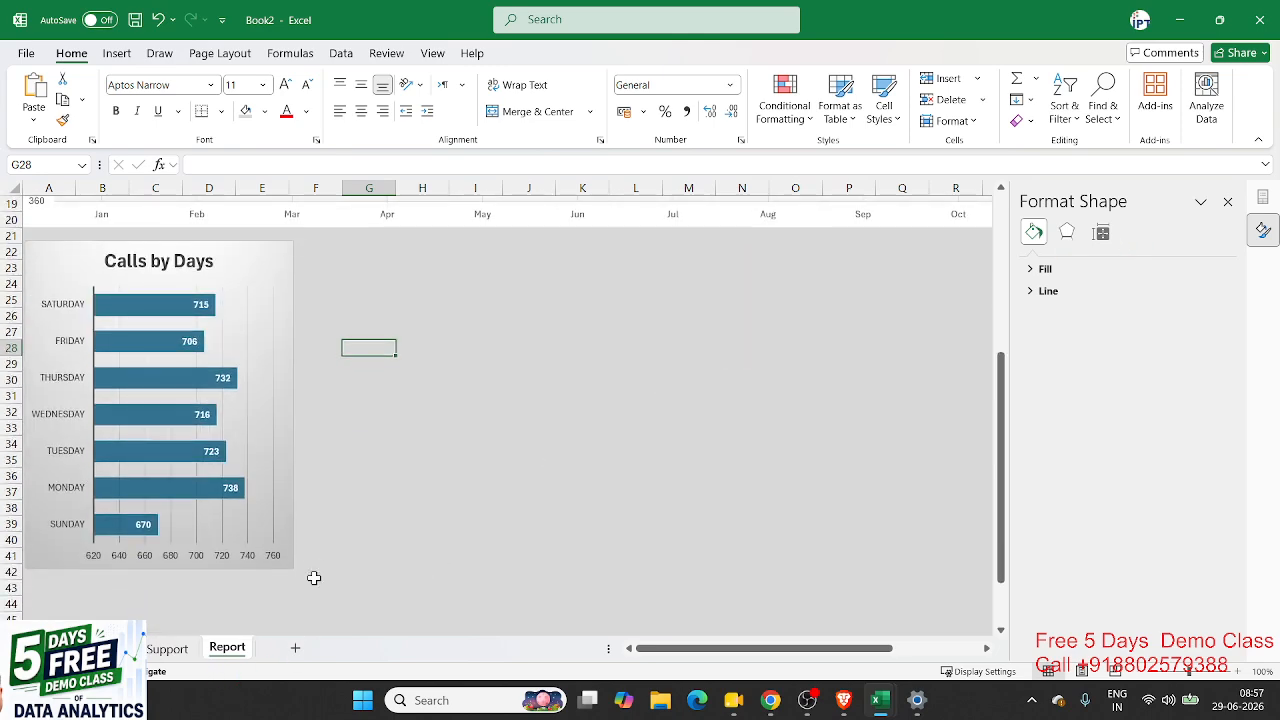
pyautogui.scroll(5, 314, 578)
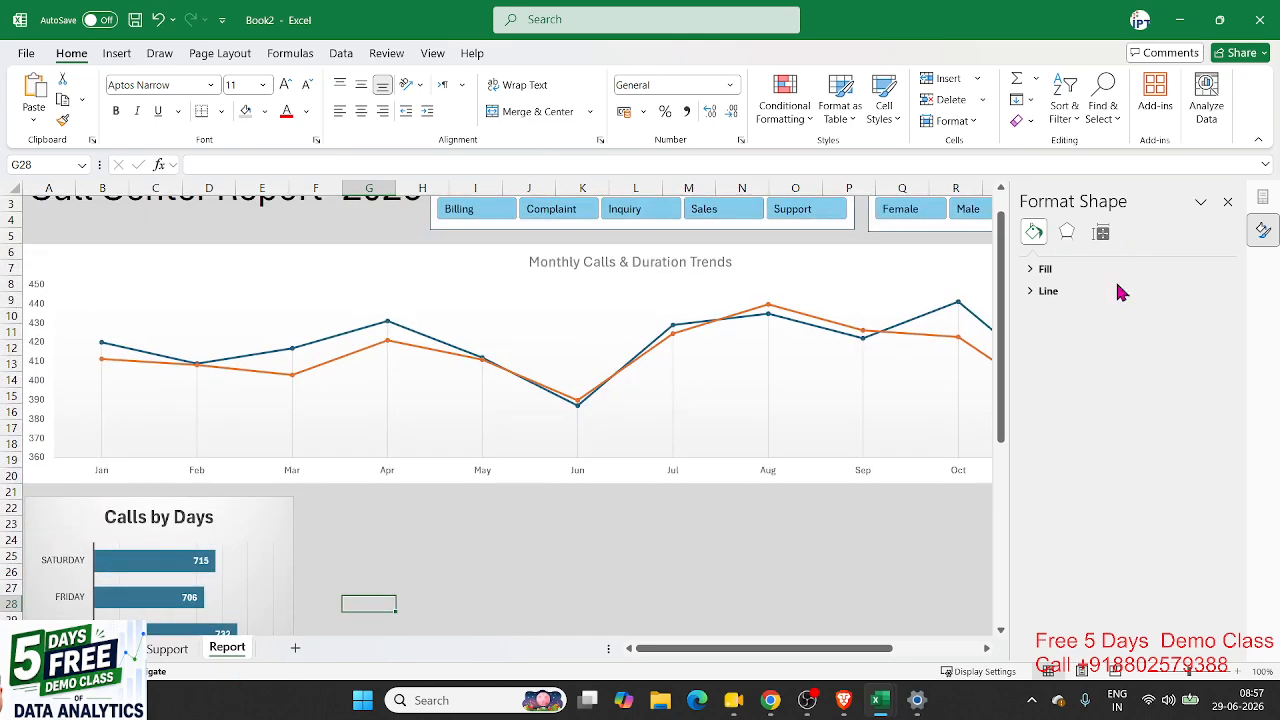
pyautogui.click(1229, 203)
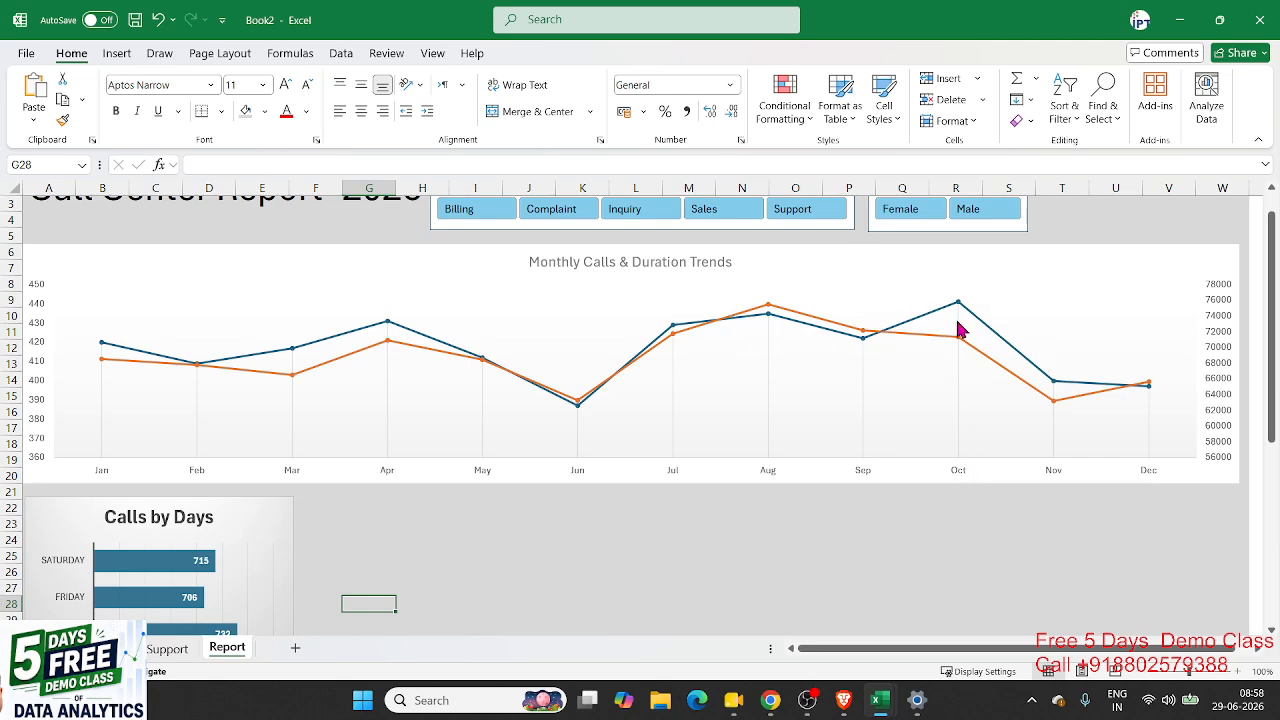
pyautogui.moveTo(958, 312)
pyautogui.moveTo(958, 342)
pyautogui.click(588, 560)
pyautogui.scroll(-5, 469, 557)
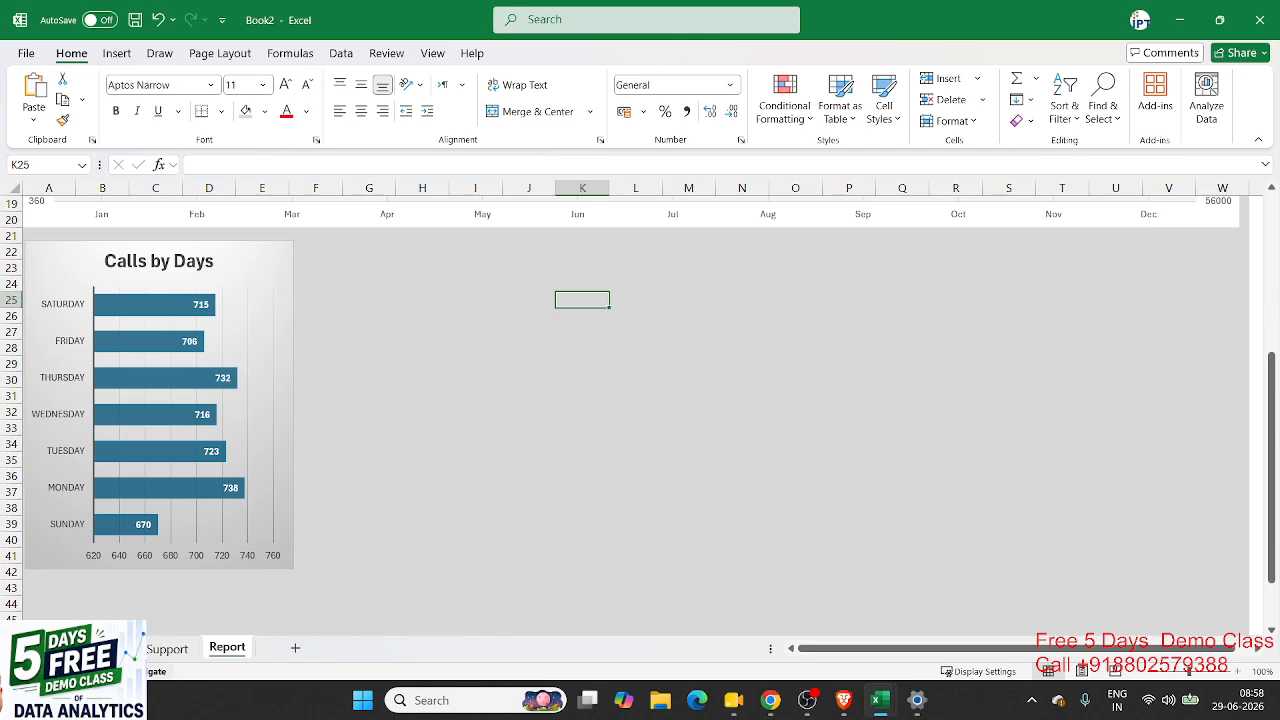
pyautogui.scroll(2, 374, 597)
pyautogui.scroll(-5, 374, 597)
pyautogui.scroll(4, 374, 597)
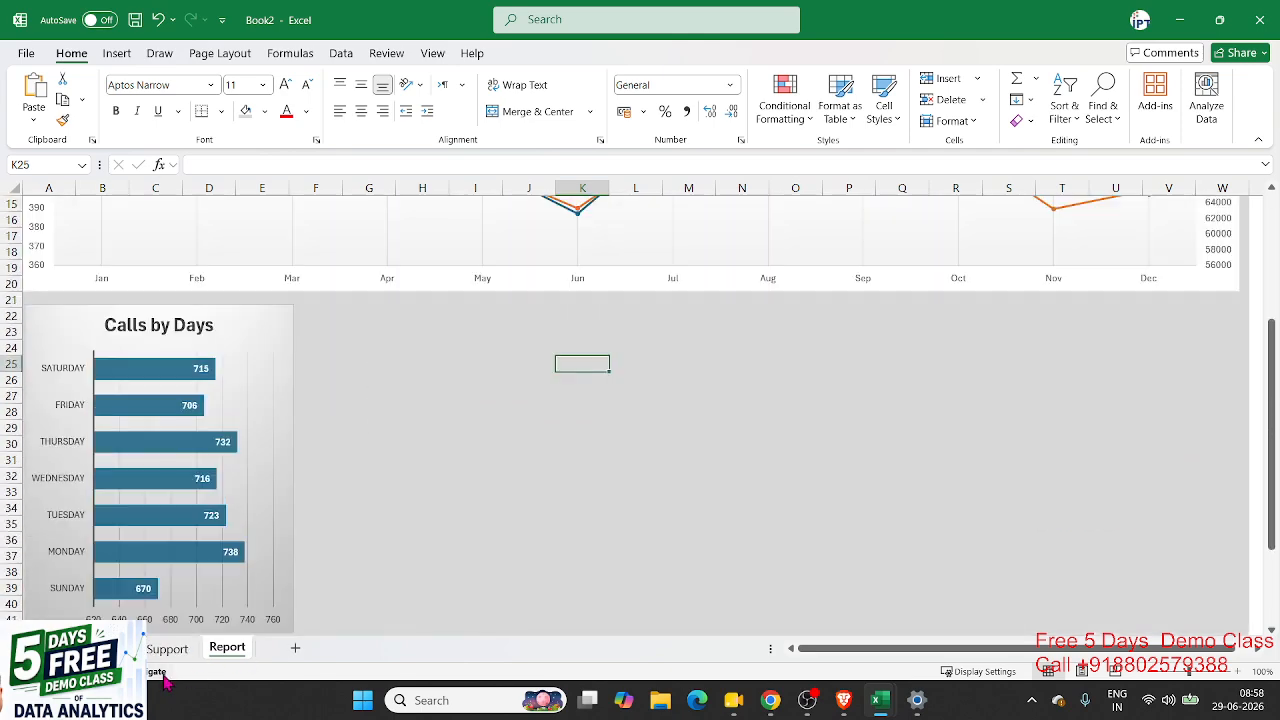
# Step: Examine the Call_Type, Day and Resolved columns in the source data sheet
pyautogui.click(158, 650)
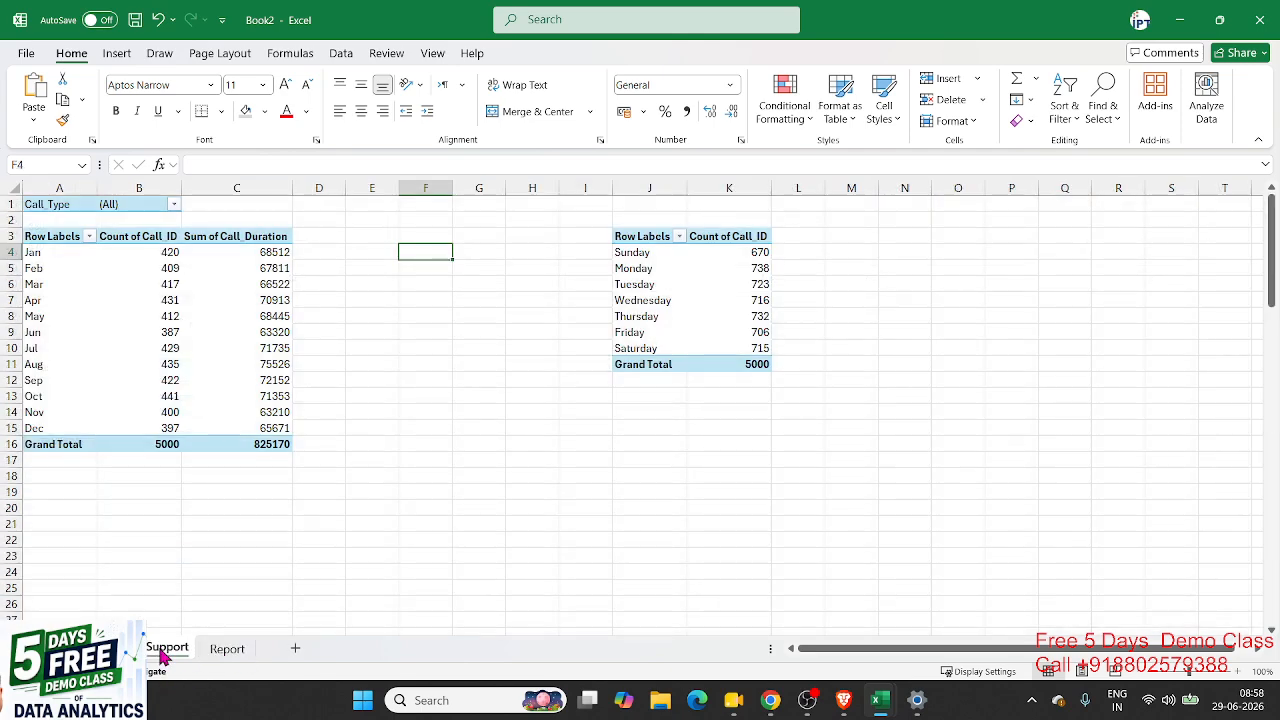
pyautogui.click(142, 655)
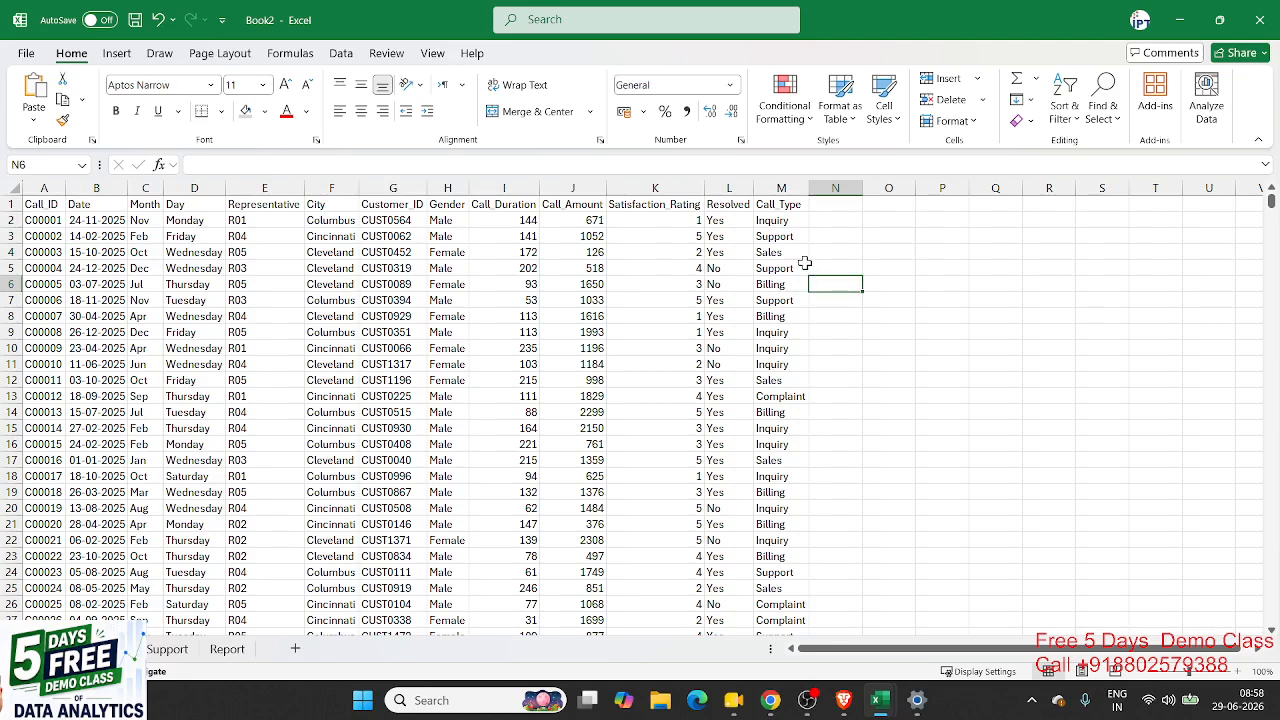
pyautogui.moveTo(776, 220); pyautogui.dragTo(793, 356)
pyautogui.click(782, 364)
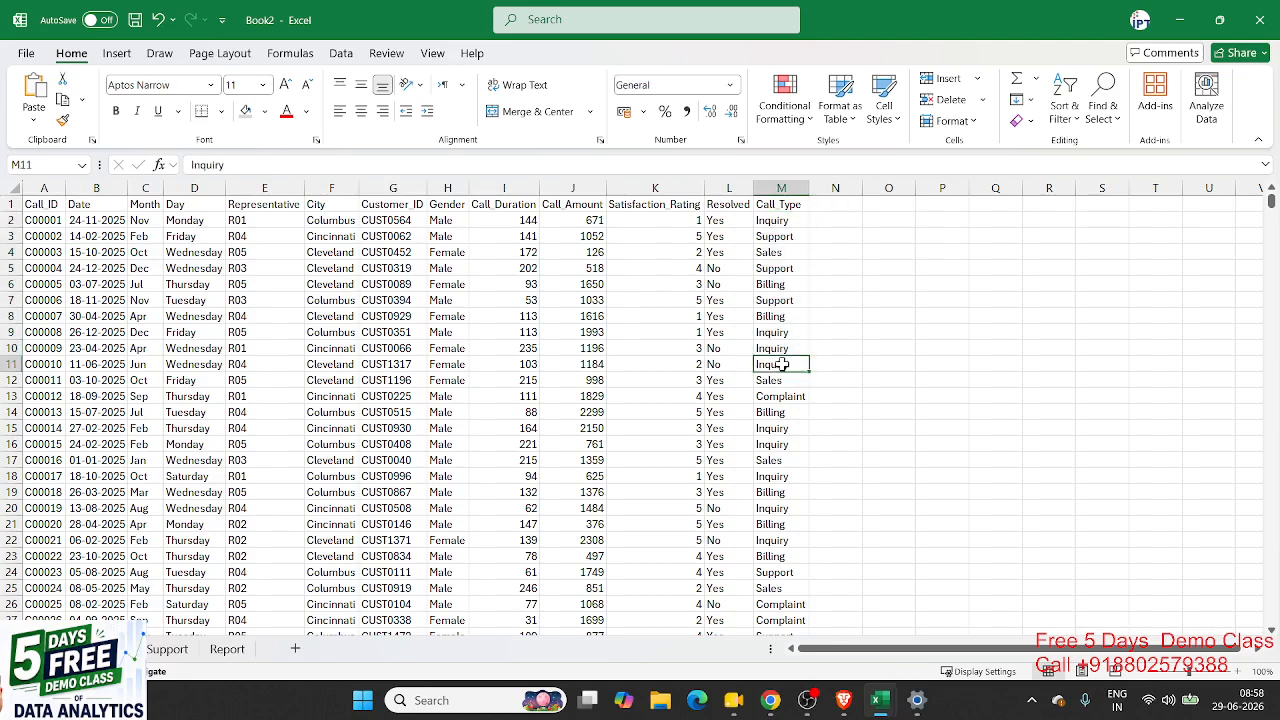
pyautogui.click(210, 251)
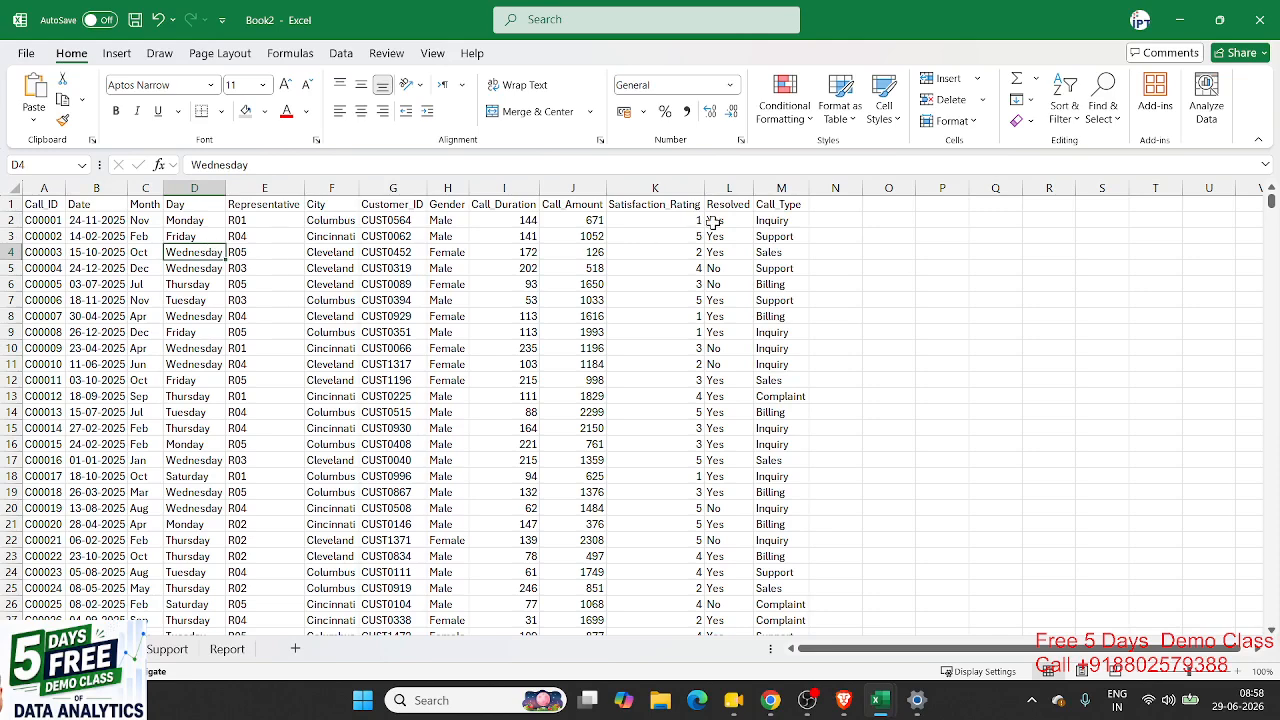
pyautogui.moveTo(713, 222); pyautogui.dragTo(719, 410)
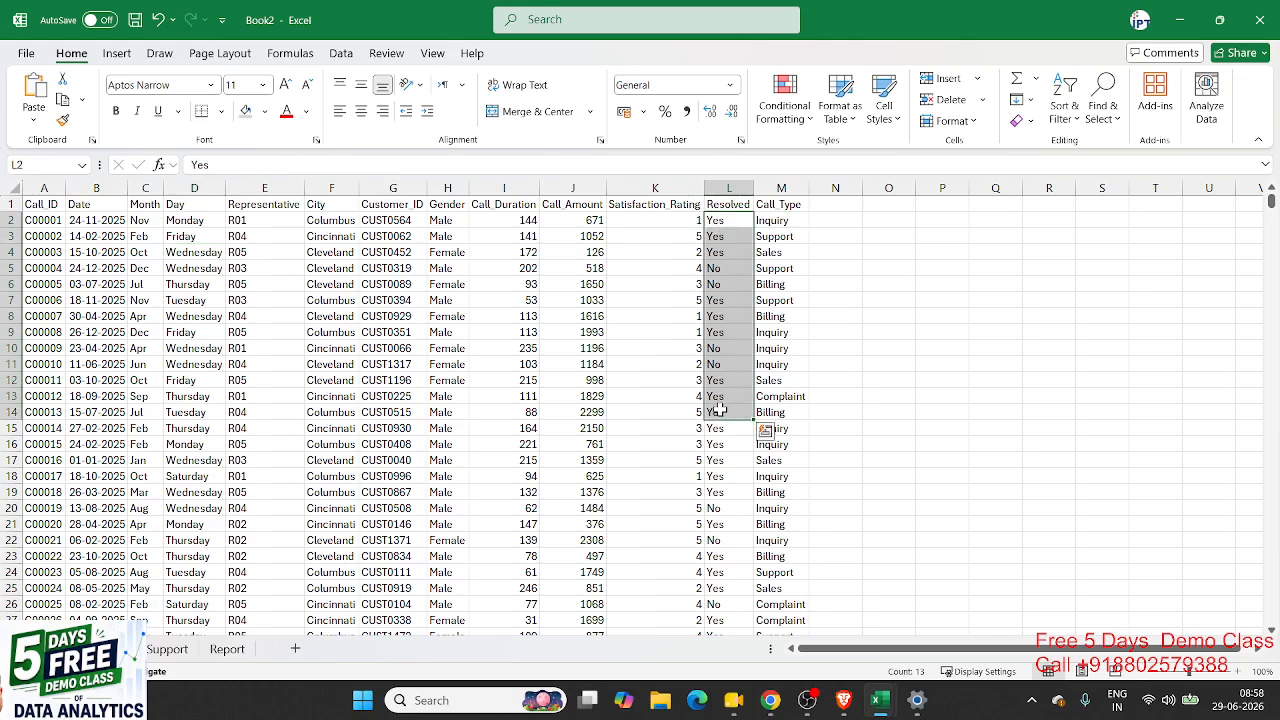
pyautogui.click(316, 384)
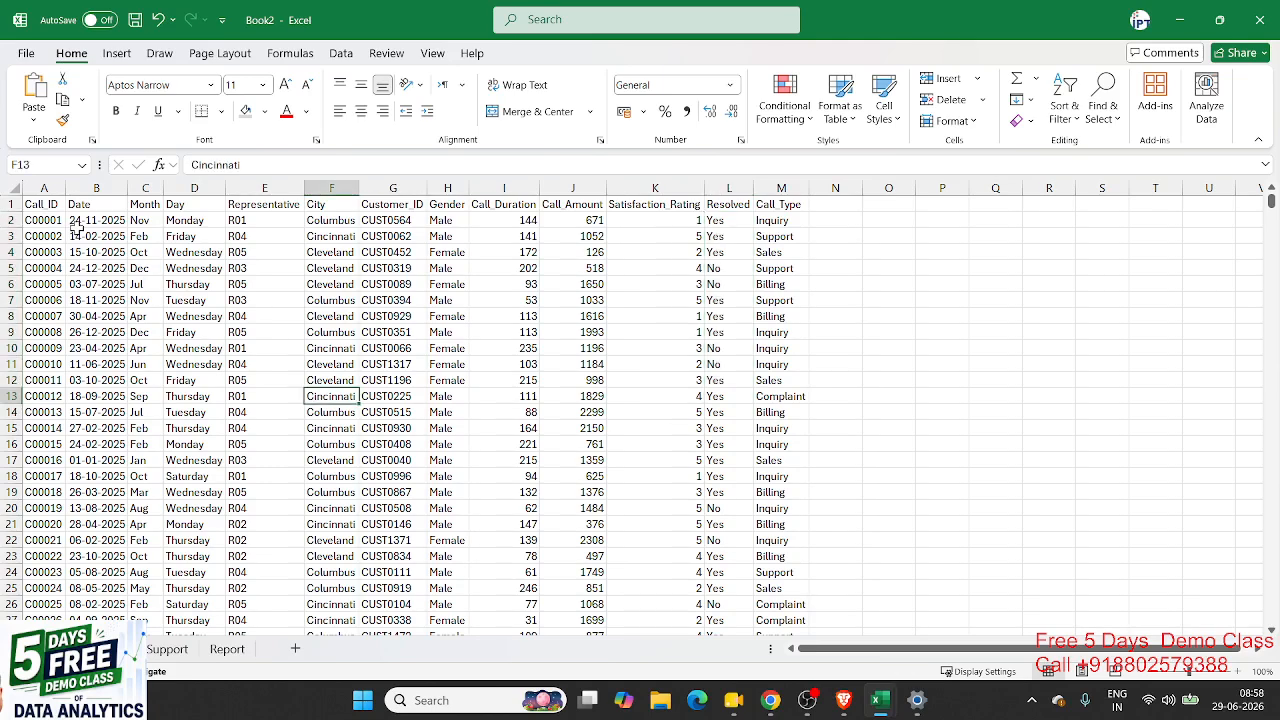
# Step: Create a PivotTable from the call data range Data!$A$1:$M$5001, placed on the existing Support sheet at cell O3
pyautogui.click(50, 203)
pyautogui.click(116, 54)
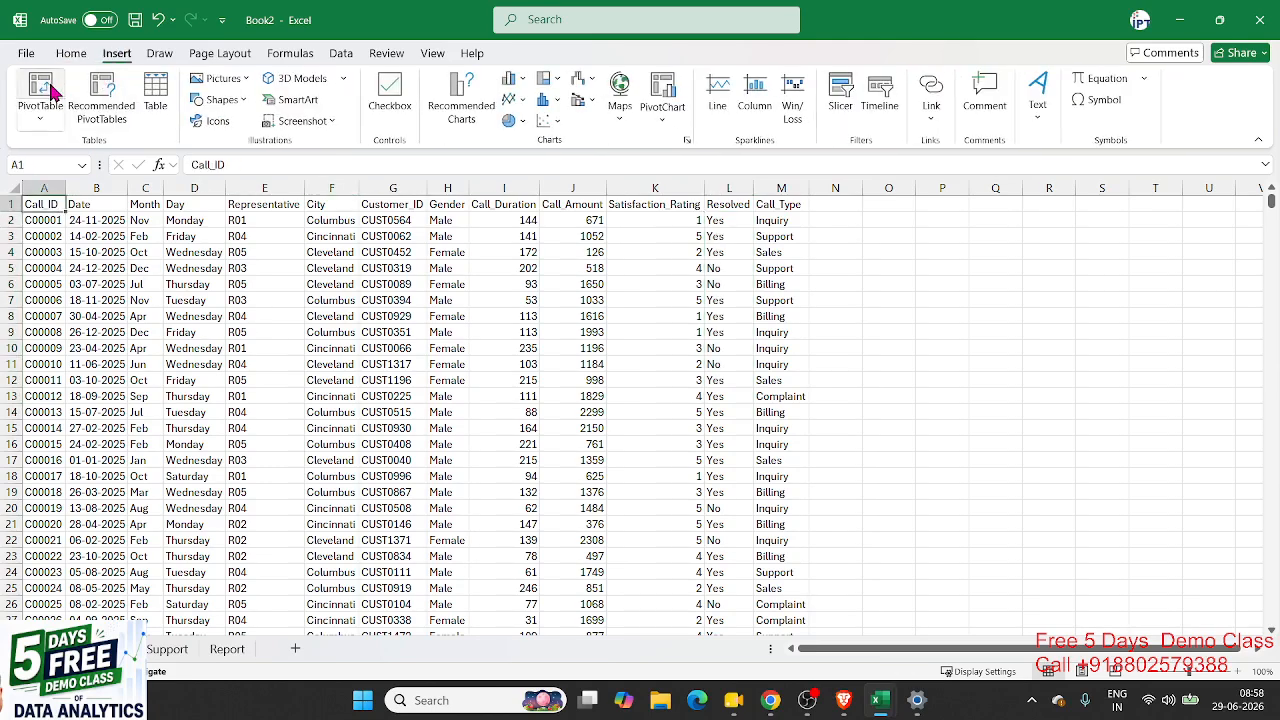
pyautogui.click(40, 88)
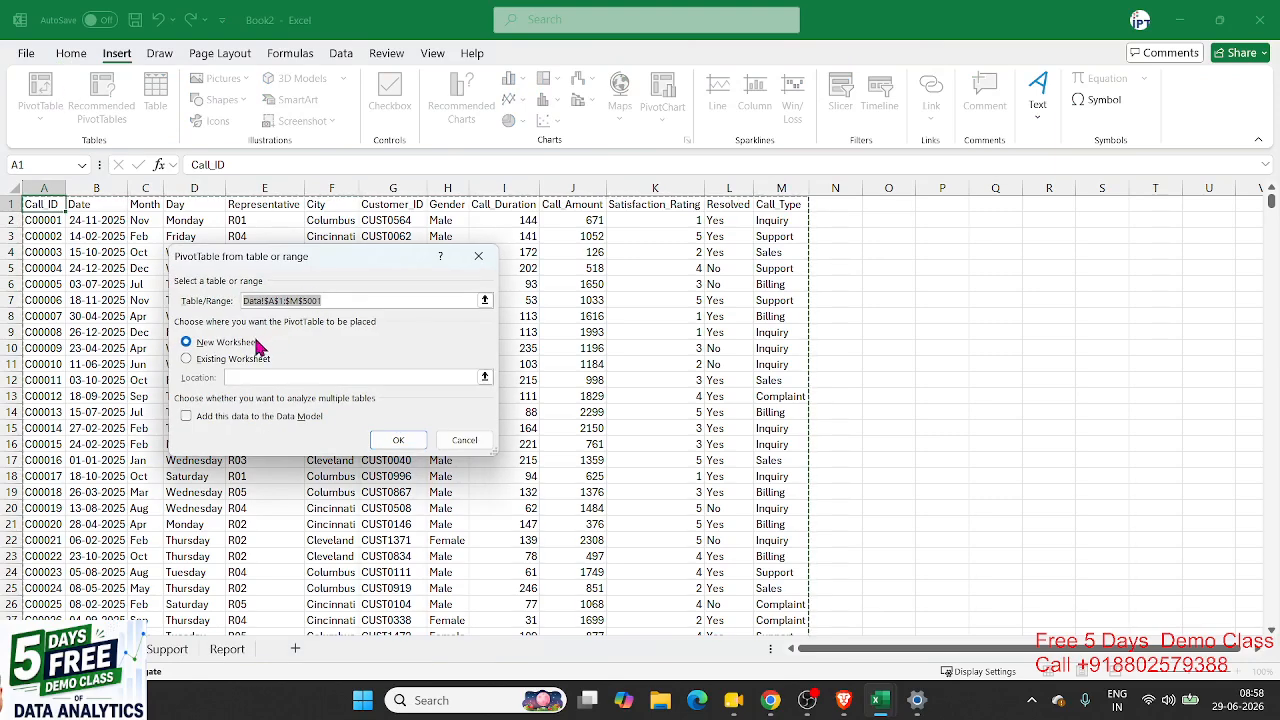
pyautogui.click(254, 357)
pyautogui.click(167, 649)
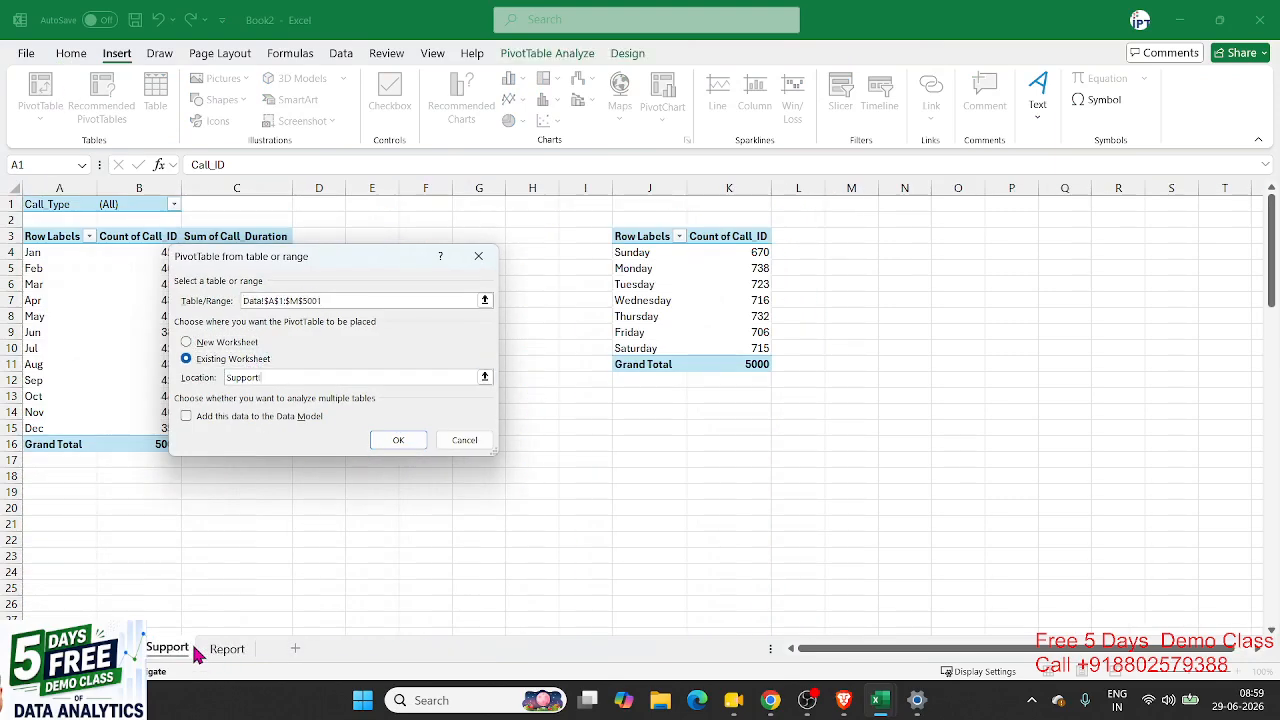
pyautogui.click(940, 241)
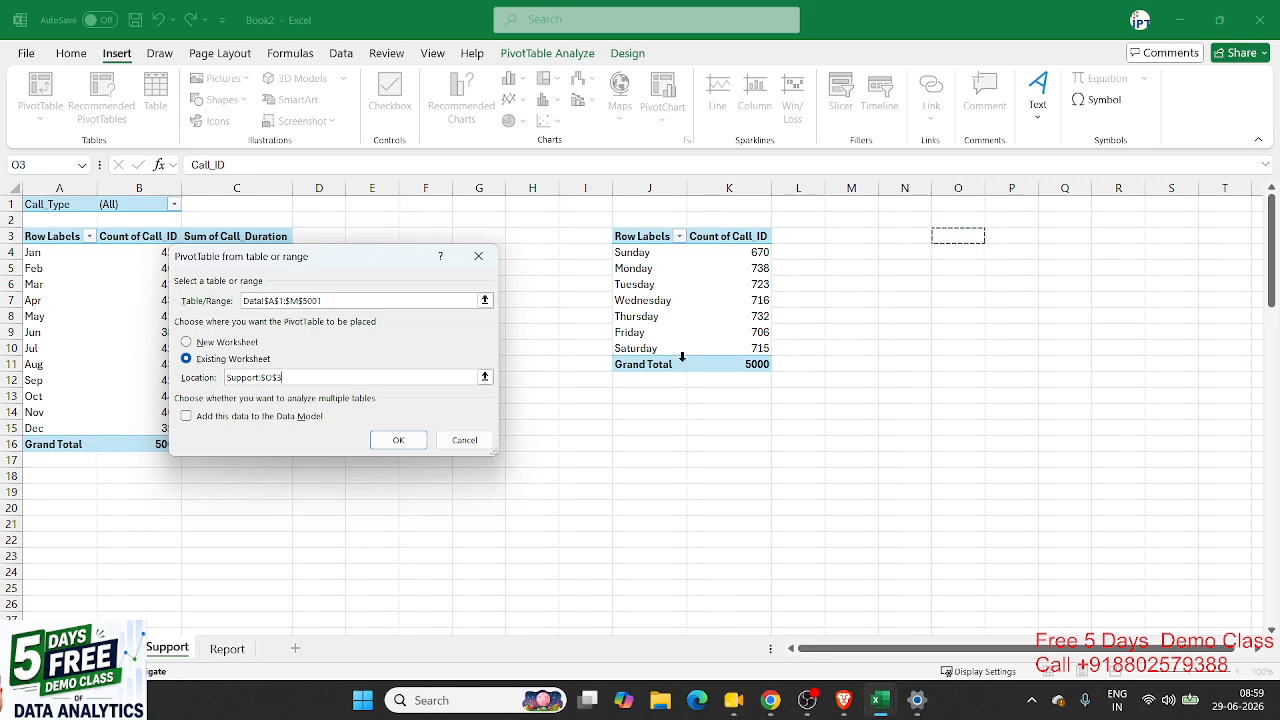
pyautogui.click(397, 440)
pyautogui.scroll(-3, 965, 390)
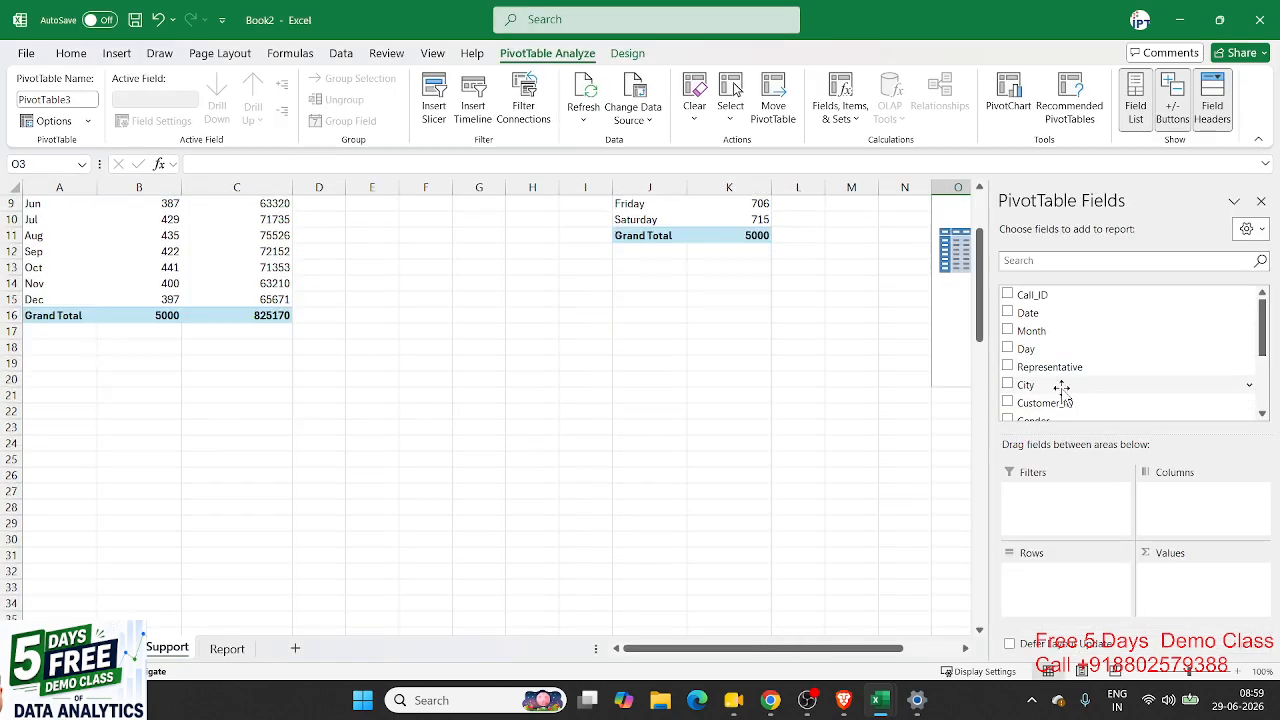
# Step: Set up the new pivot table with Resolved as rows and the count of Call_Type as values, closing the field list
pyautogui.scroll(-3, 1062, 383)
pyautogui.moveTo(1062, 392); pyautogui.dragTo(1187, 588)
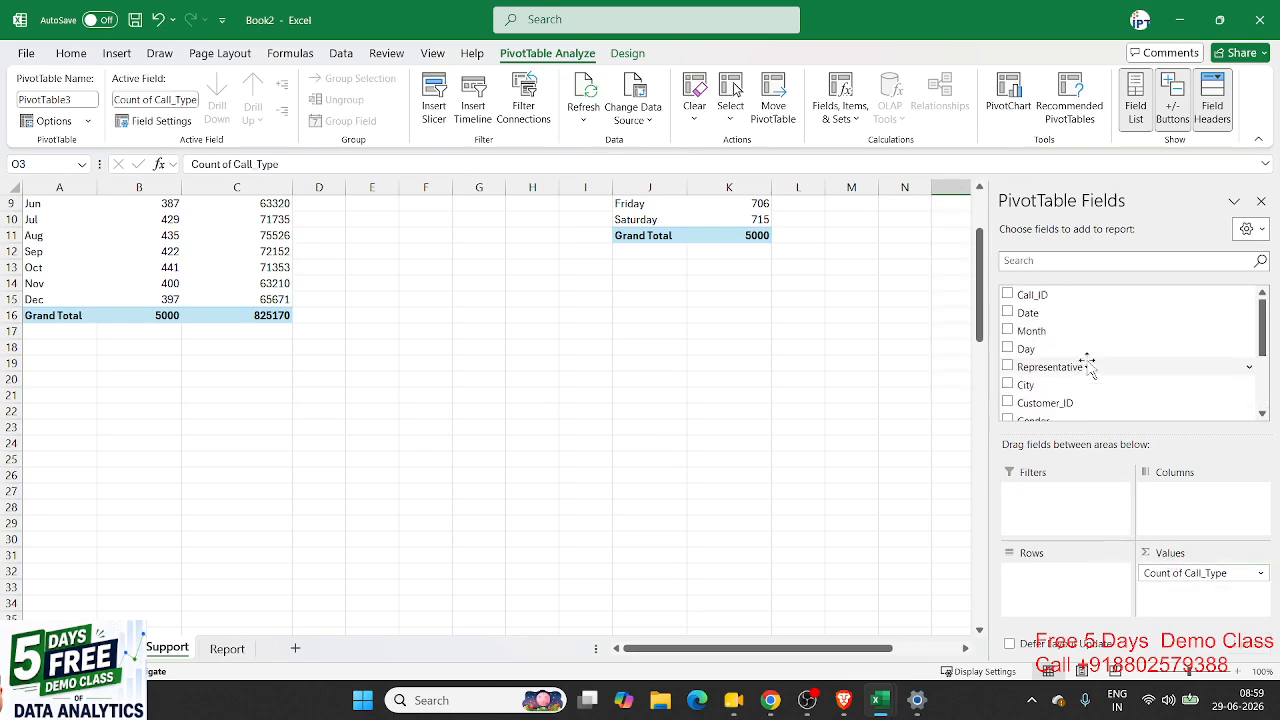
pyautogui.scroll(-3, 1060, 355)
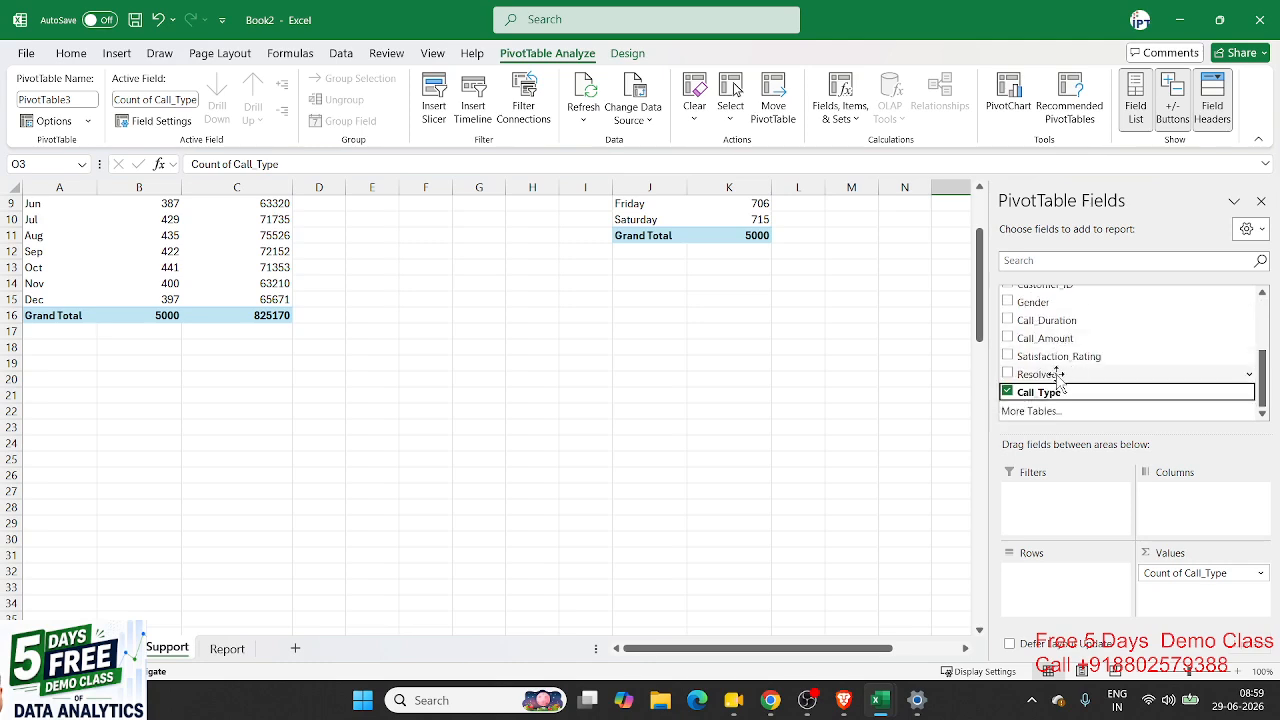
pyautogui.moveTo(1052, 378); pyautogui.dragTo(1090, 588)
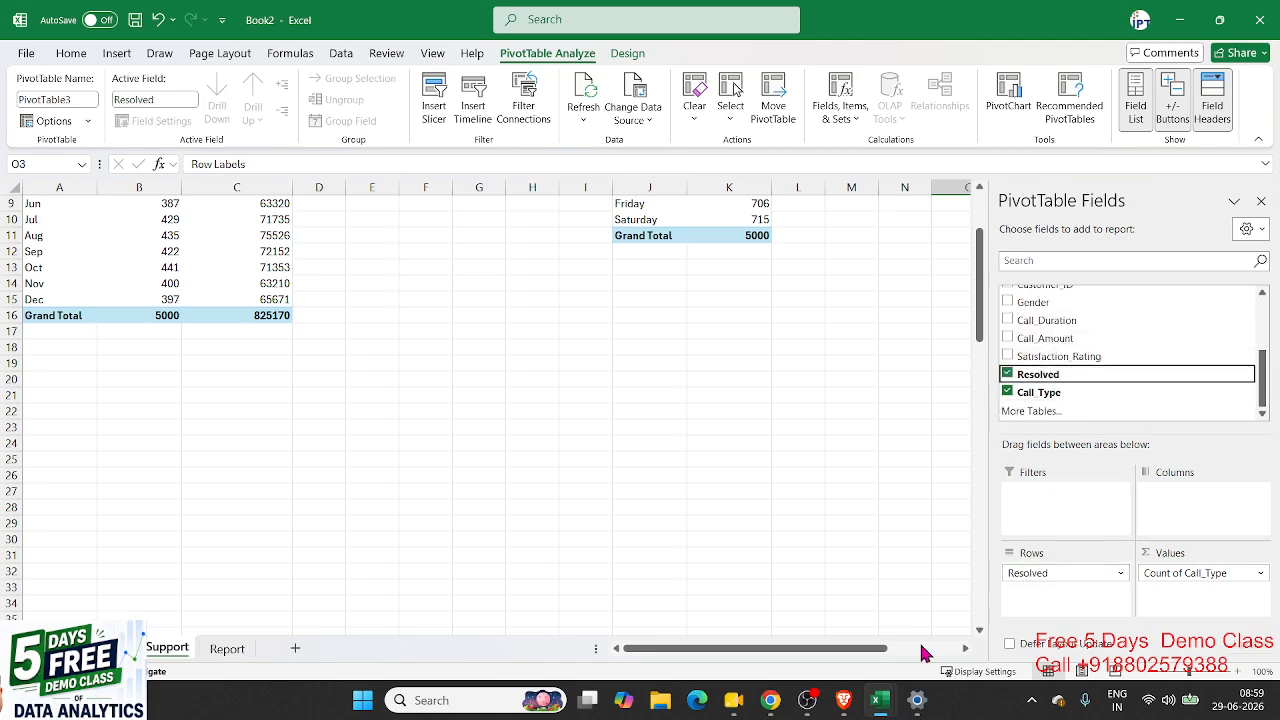
pyautogui.moveTo(886, 650); pyautogui.dragTo(958, 651)
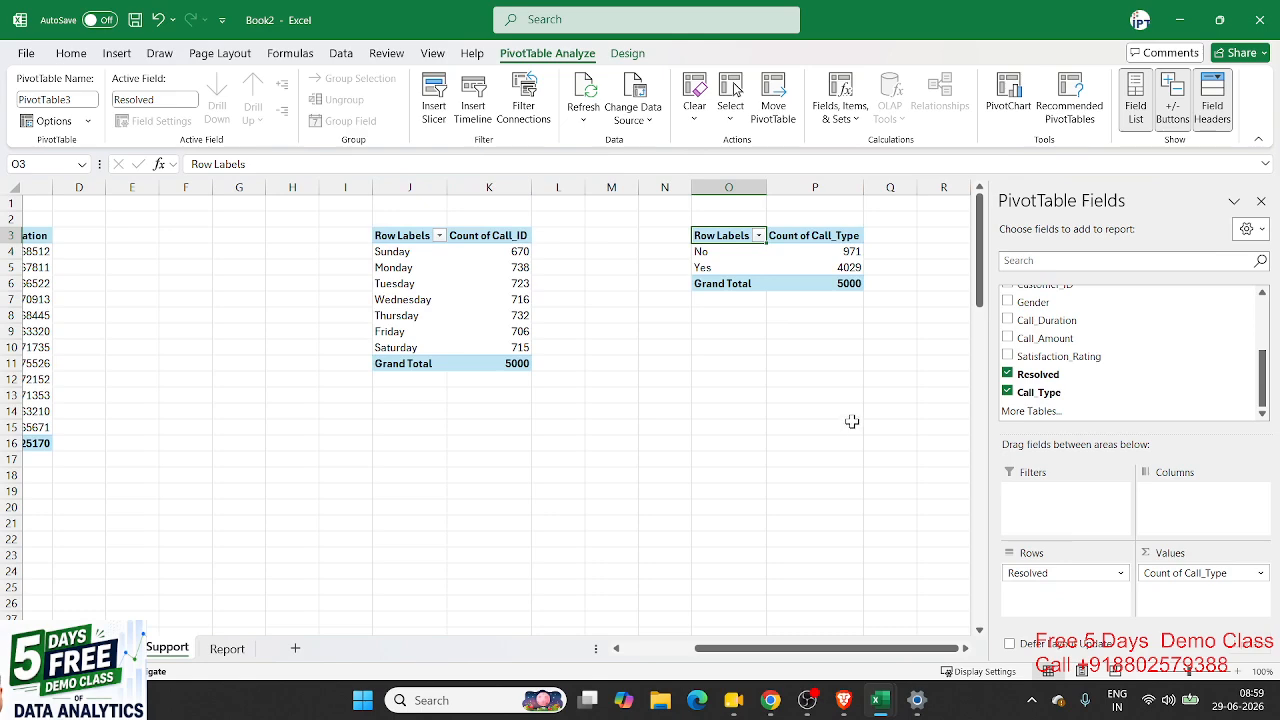
pyautogui.click(1261, 201)
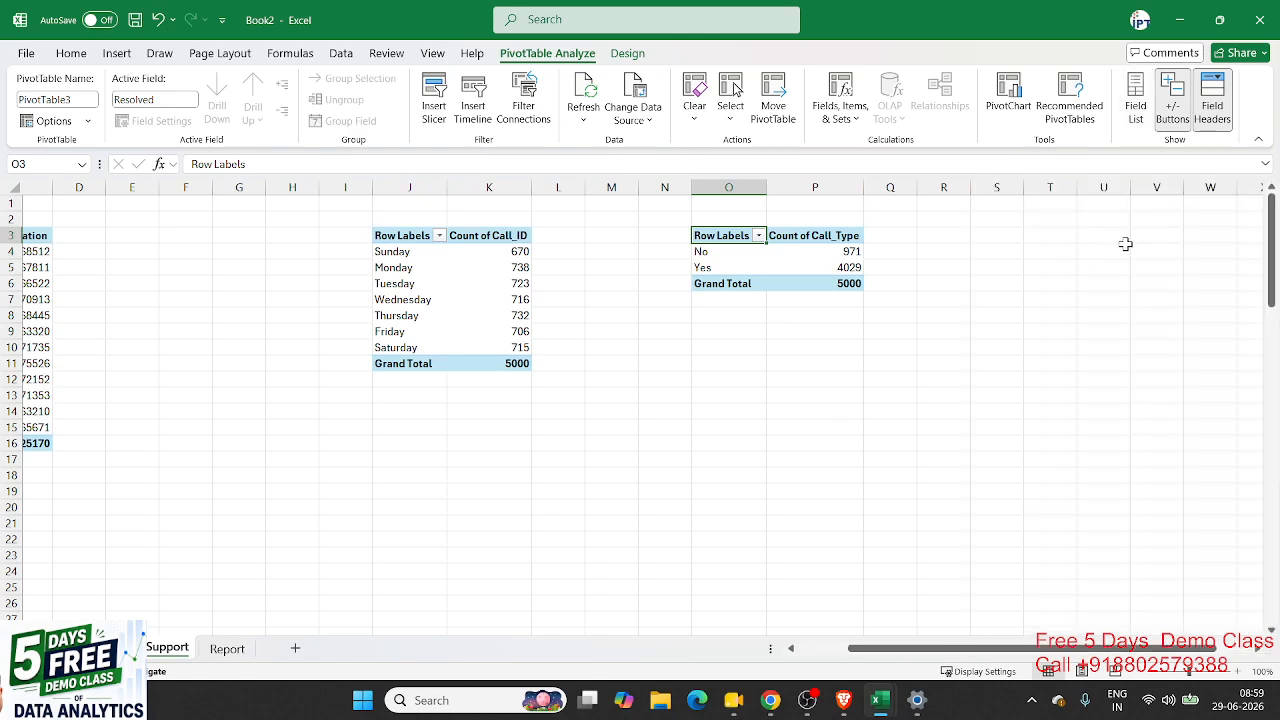
# Step: Insert a 2-D pie PivotChart from the Resolved pivot table and apply chart Style 3
pyautogui.click(122, 53)
pyautogui.click(522, 121)
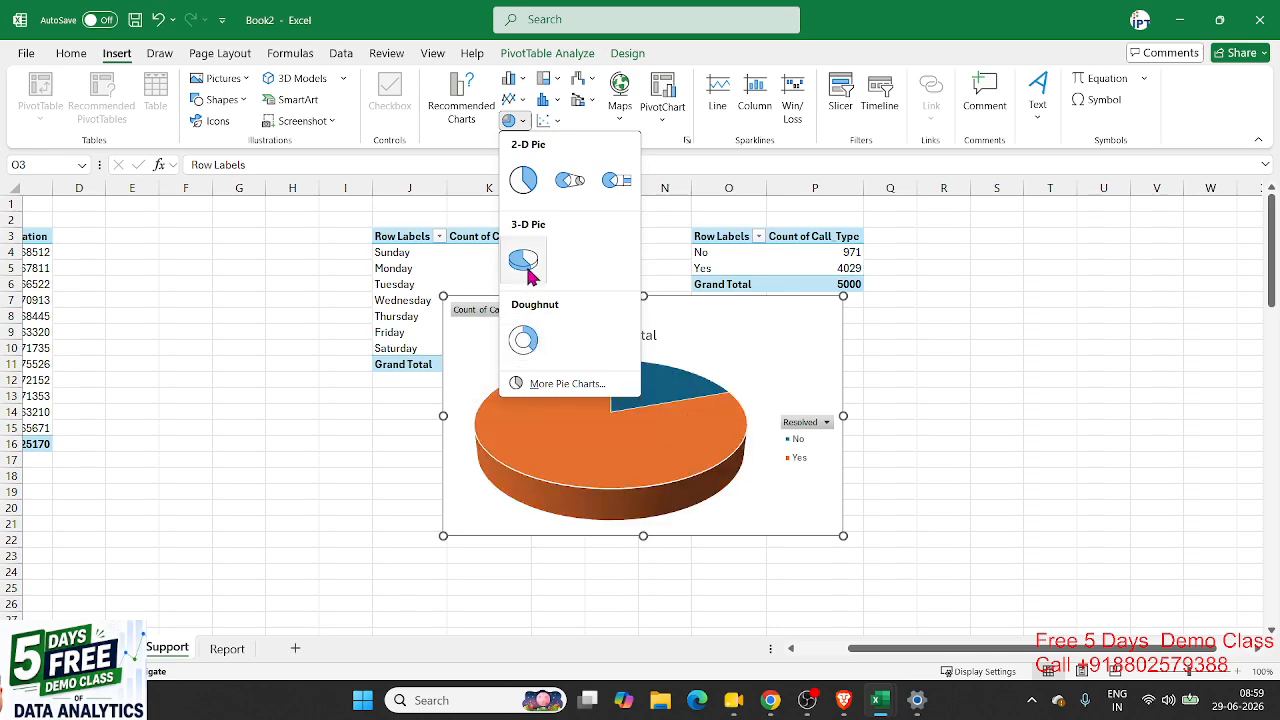
pyautogui.click(527, 186)
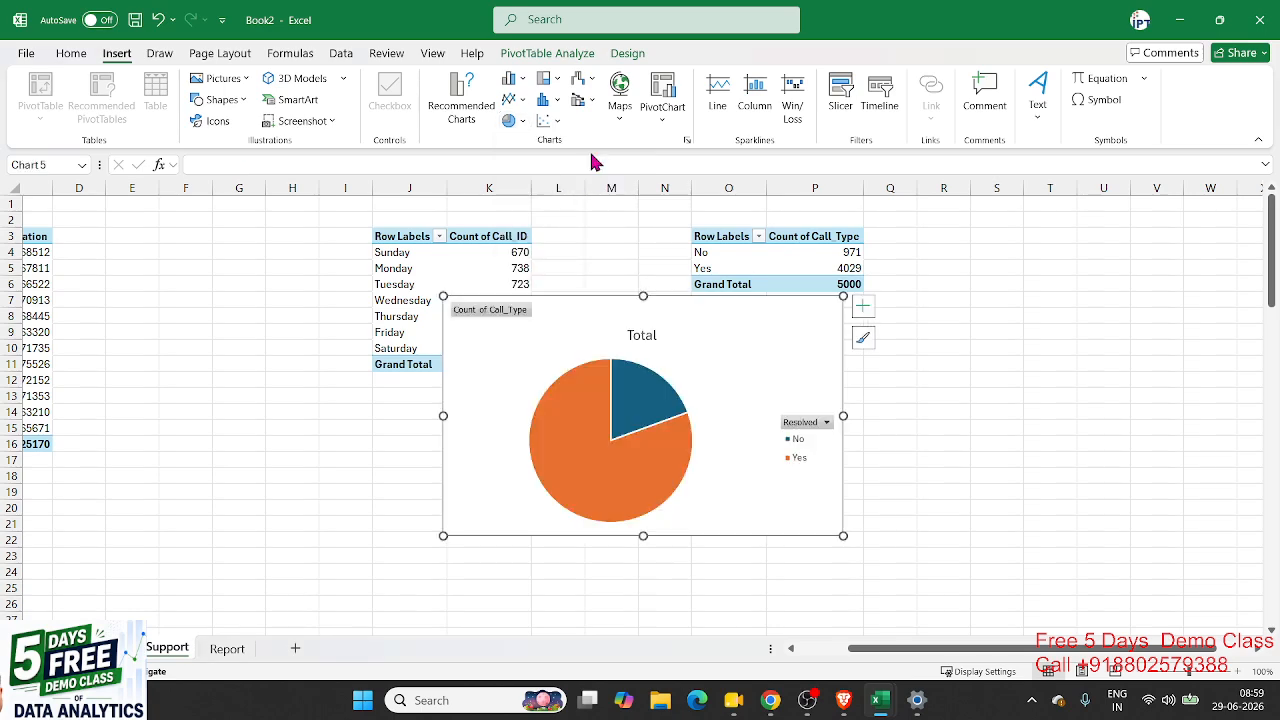
pyautogui.click(629, 56)
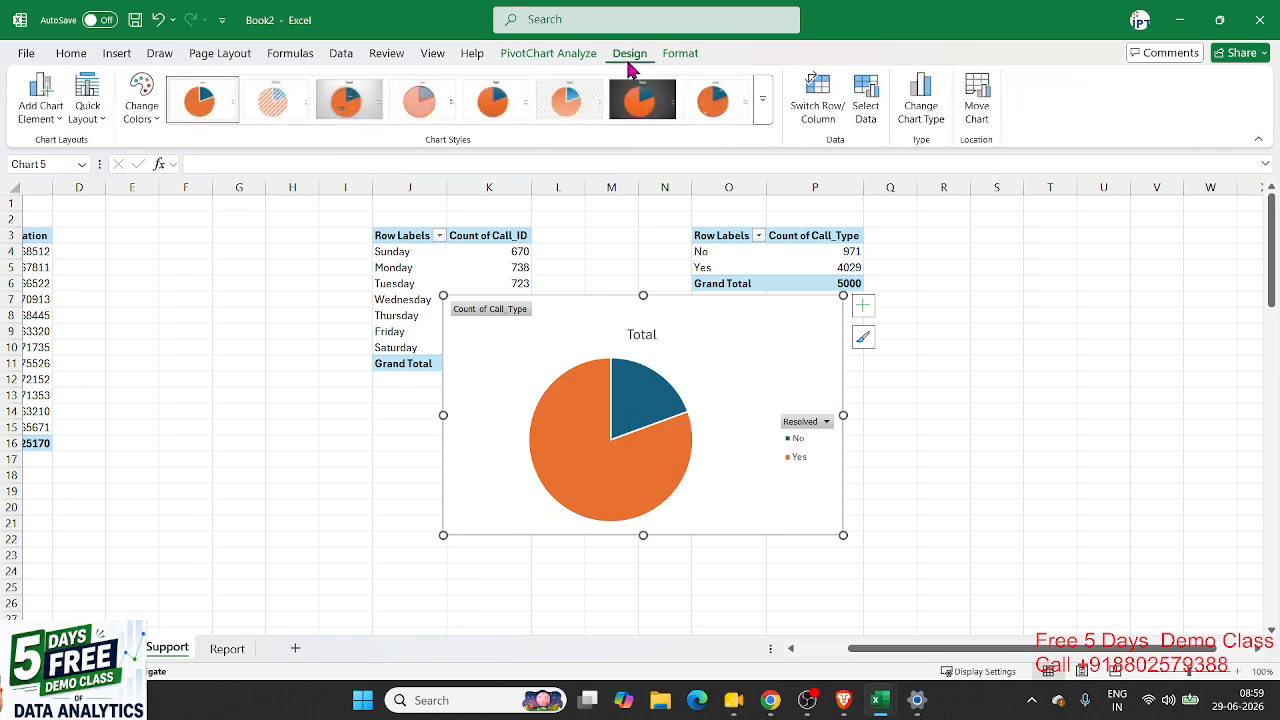
pyautogui.click(762, 100)
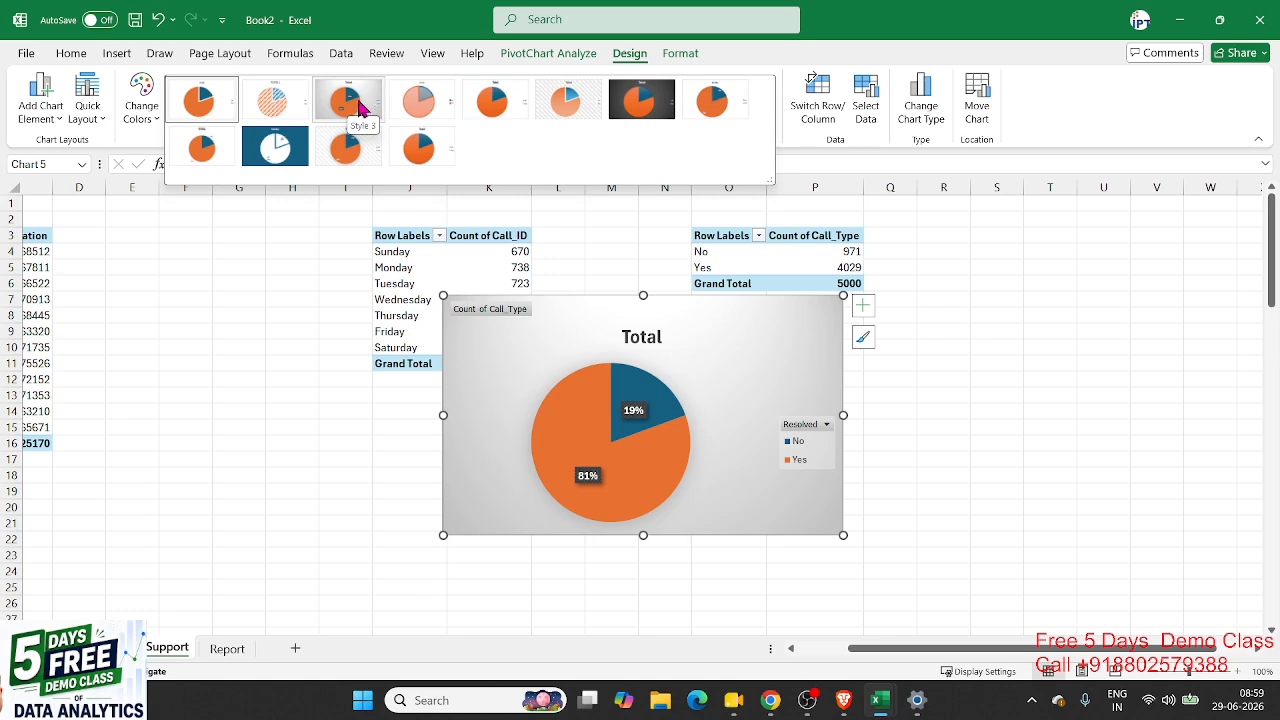
pyautogui.click(360, 108)
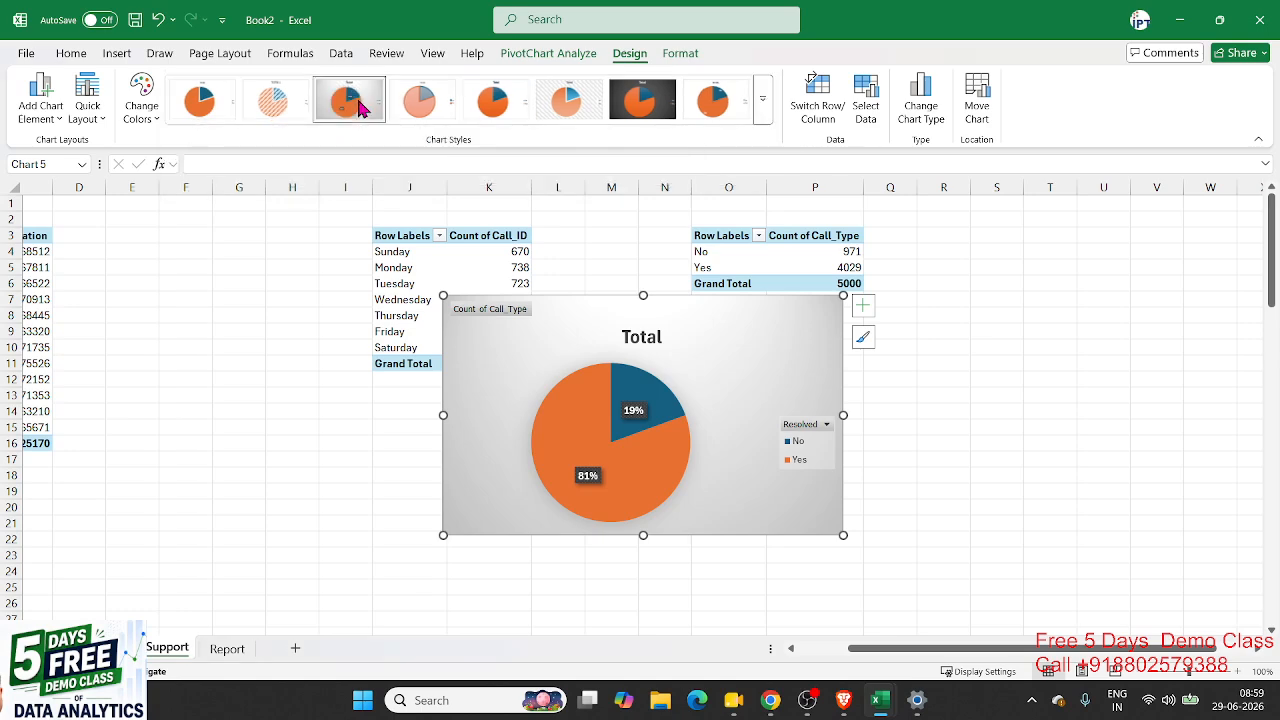
# Step: Apply the quick layout with the legend below the pie and no title, and hide all field buttons on the chart
pyautogui.click(103, 127)
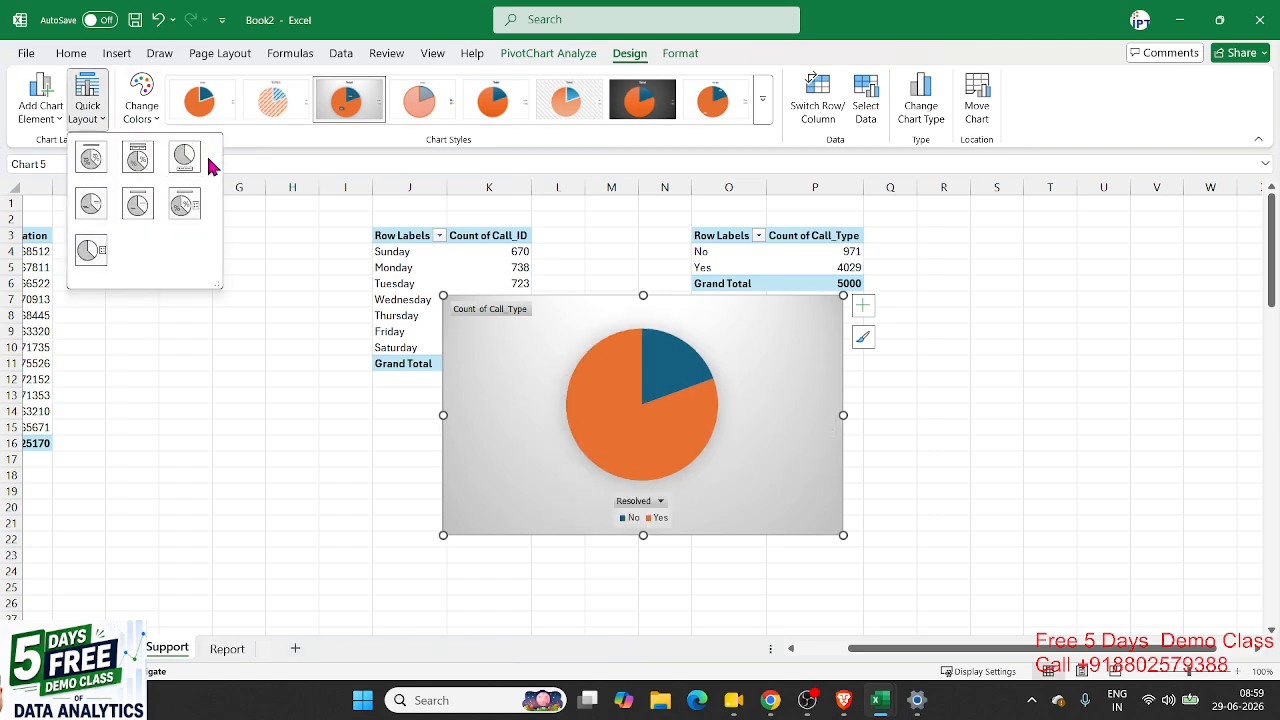
pyautogui.rightClick(656, 503)
pyautogui.click(699, 450)
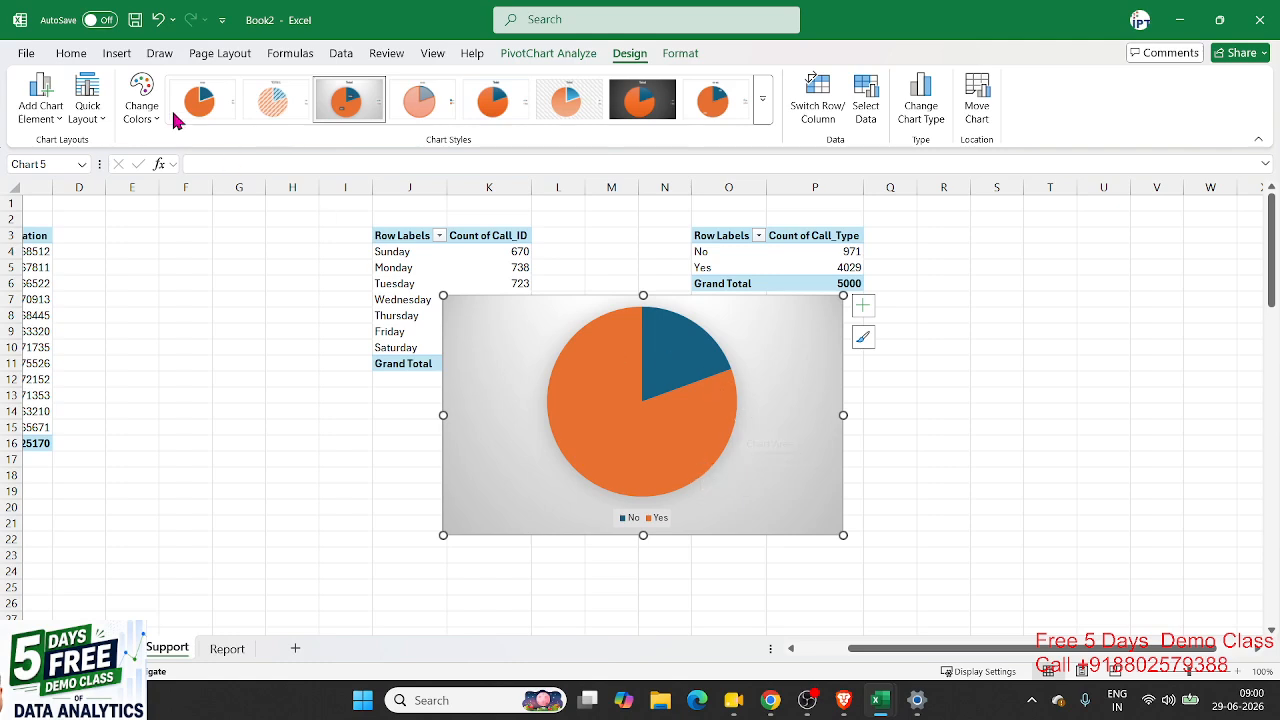
# Step: Fill the pie chart's Yes slice with standard light green and its No slice with standard red
pyautogui.click(74, 53)
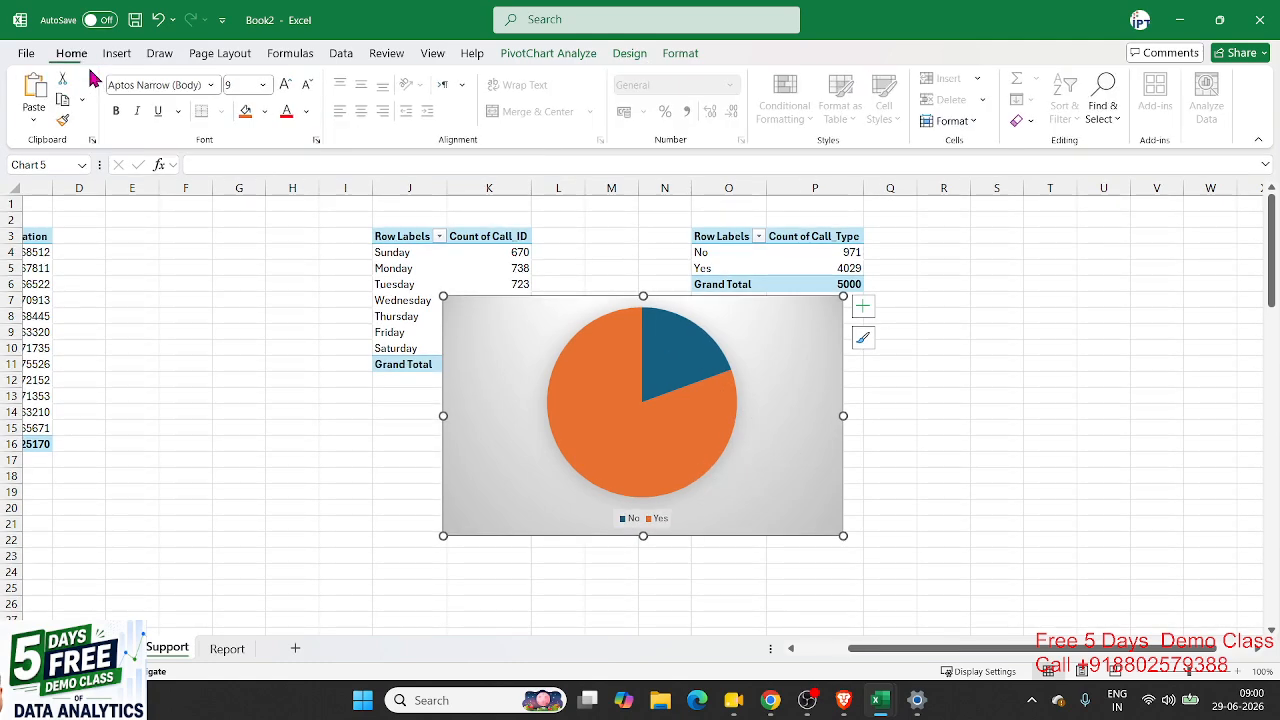
pyautogui.click(672, 377)
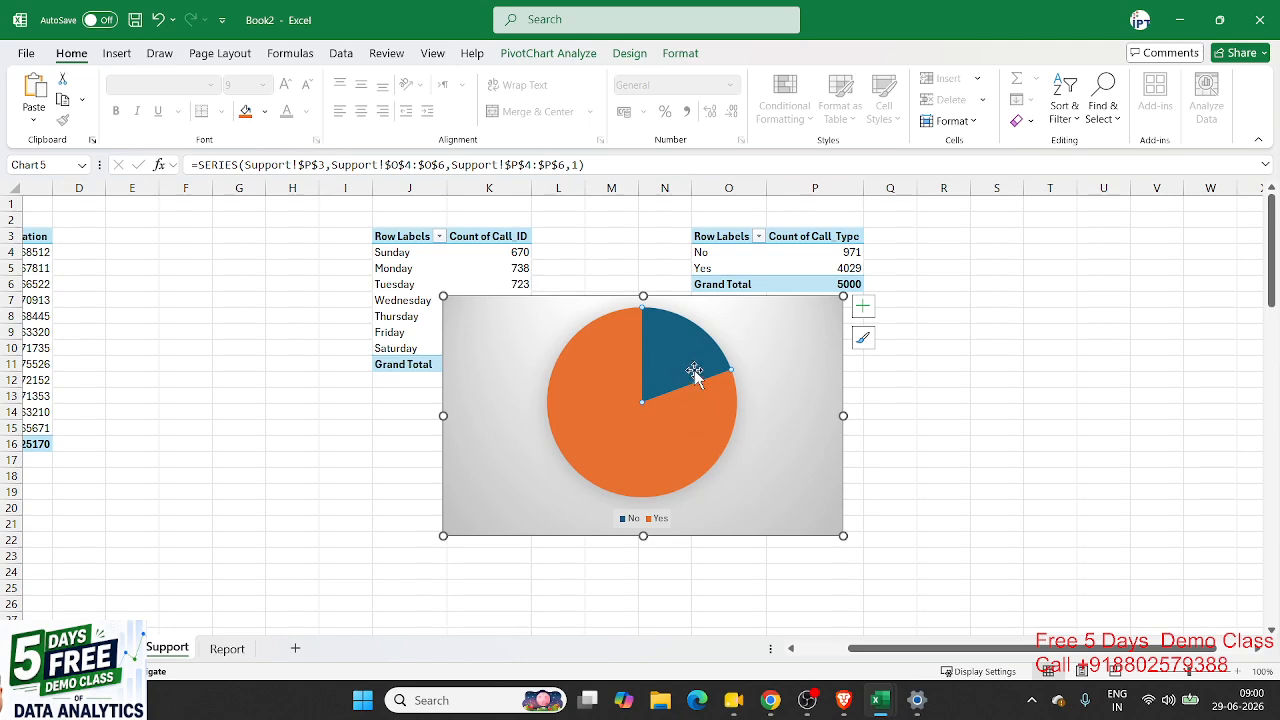
pyautogui.click(786, 429)
pyautogui.click(688, 438)
pyautogui.click(265, 111)
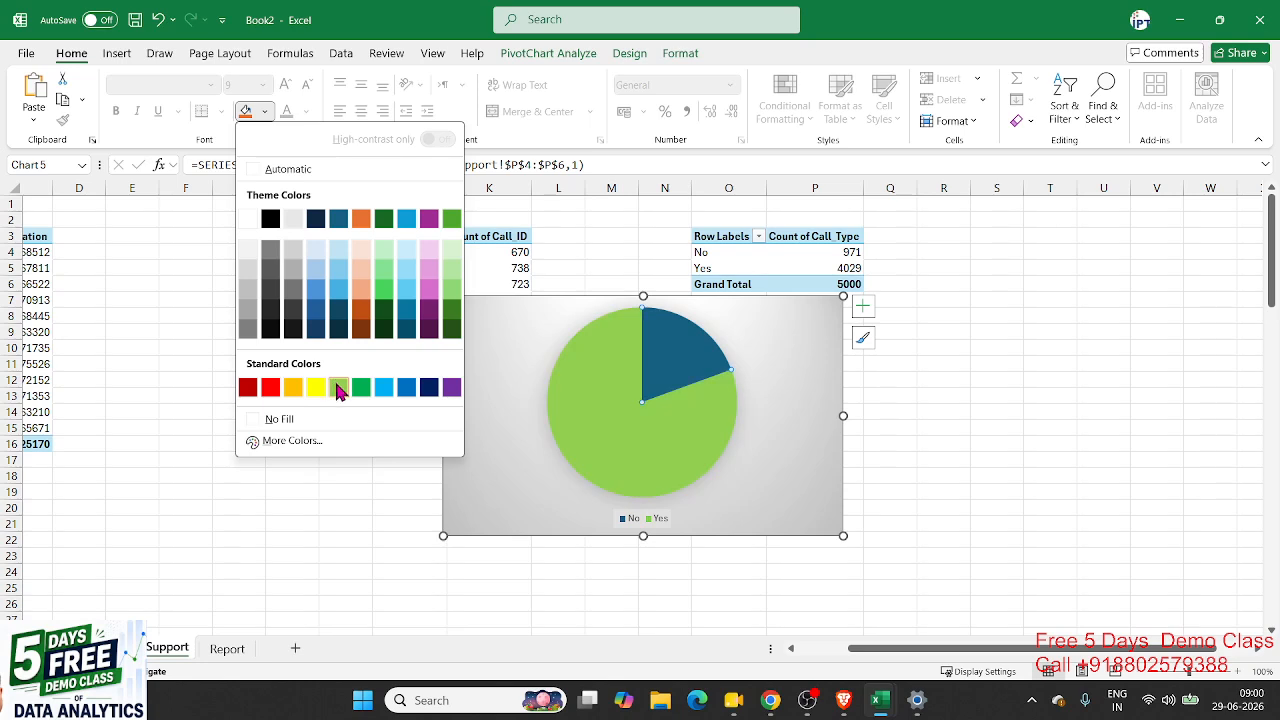
pyautogui.click(338, 389)
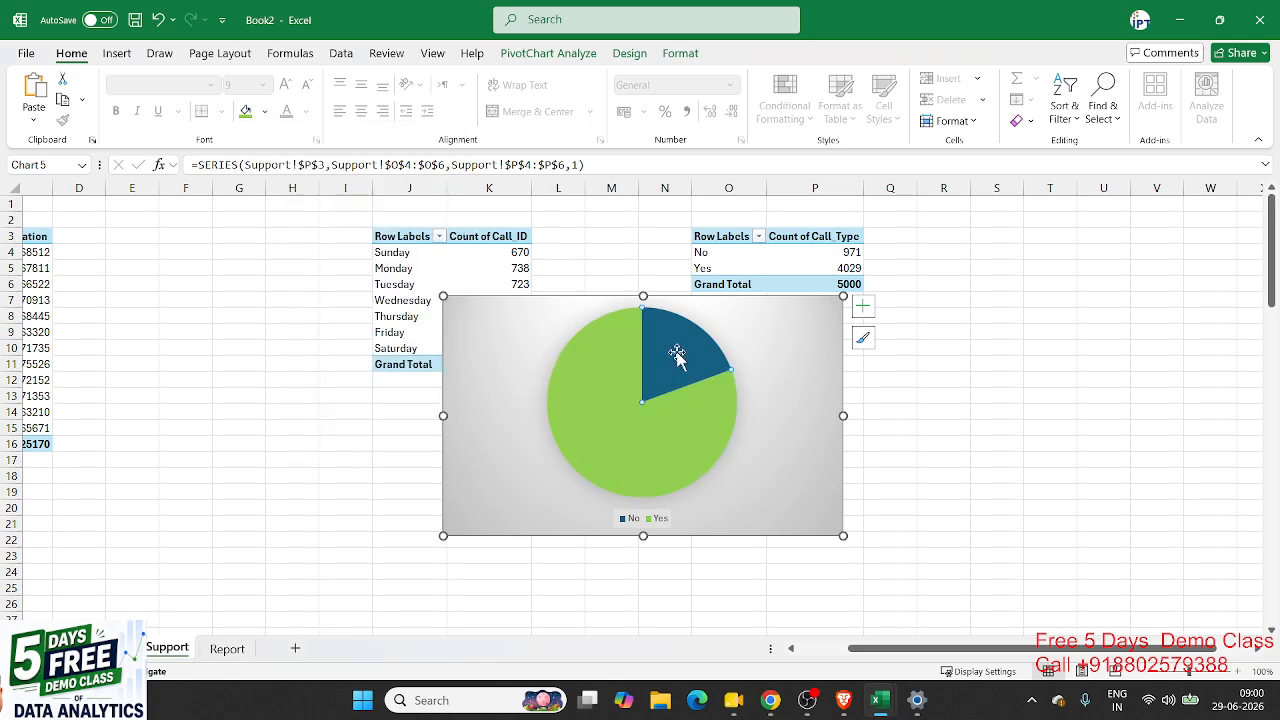
pyautogui.click(264, 111)
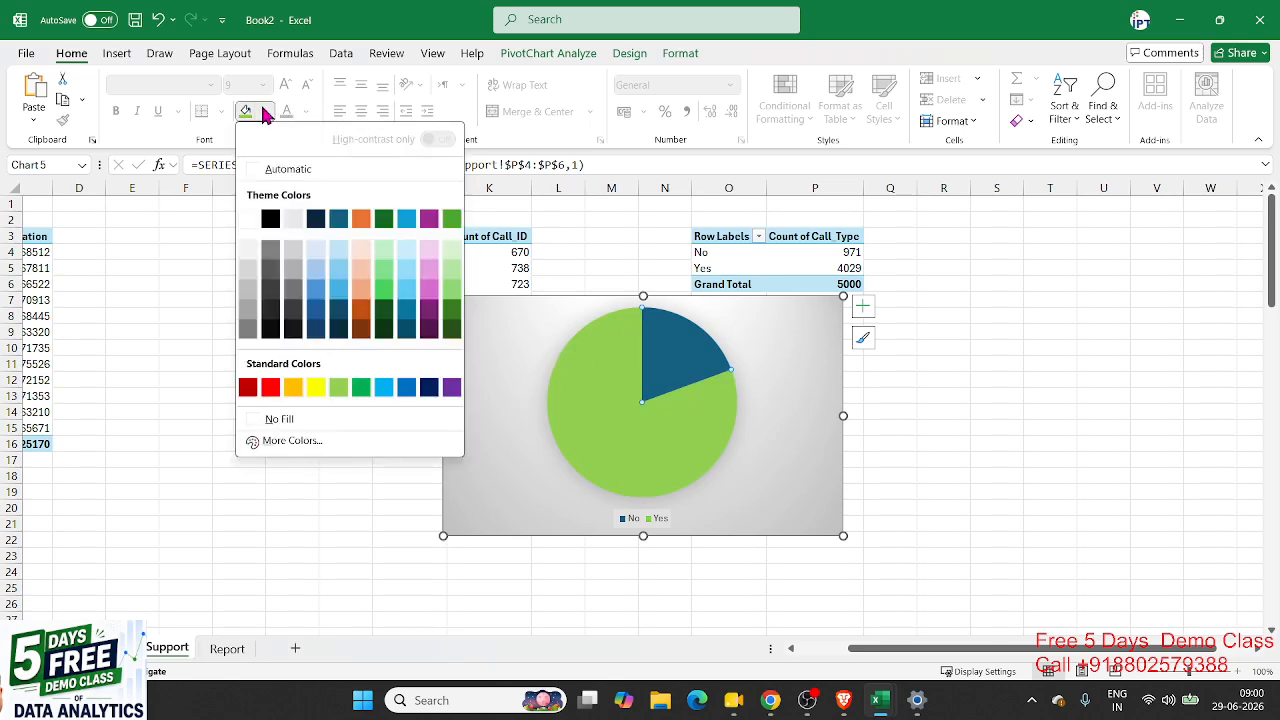
pyautogui.click(272, 388)
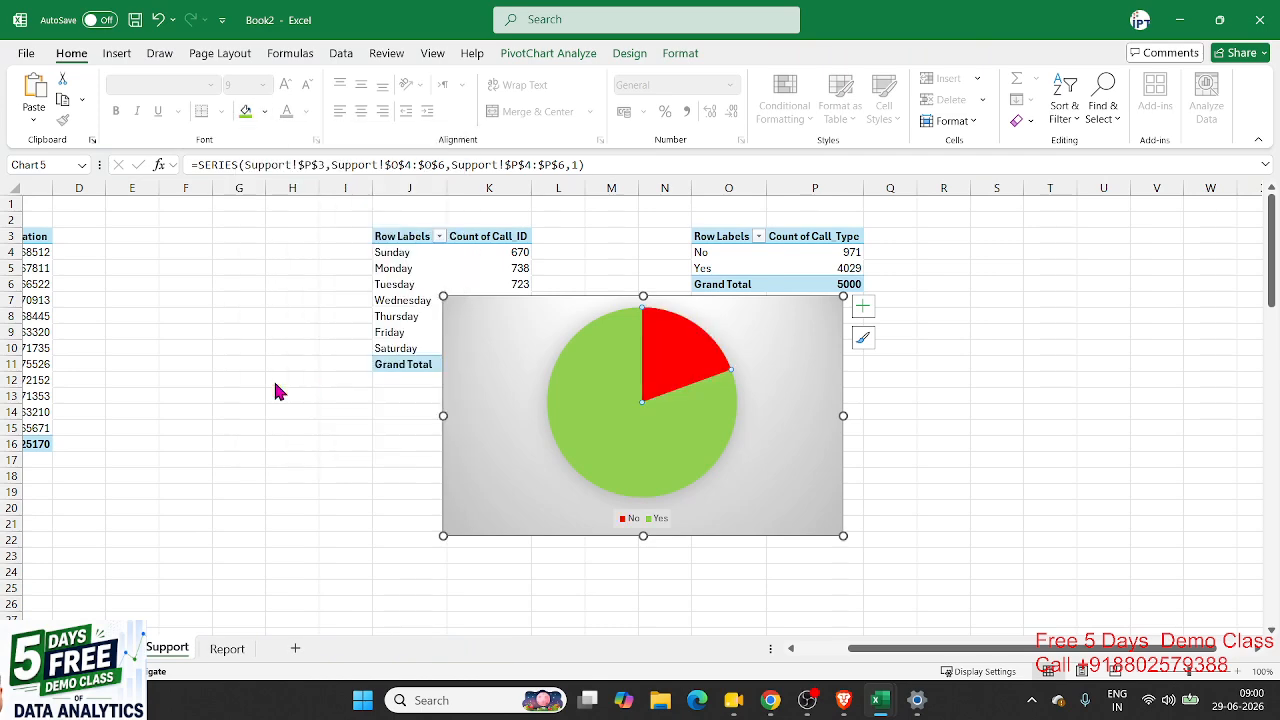
pyautogui.click(943, 476)
# Step: Cut the pie chart from the Support sheet and paste it into the Report sheet at cell G27
pyautogui.click(808, 460)
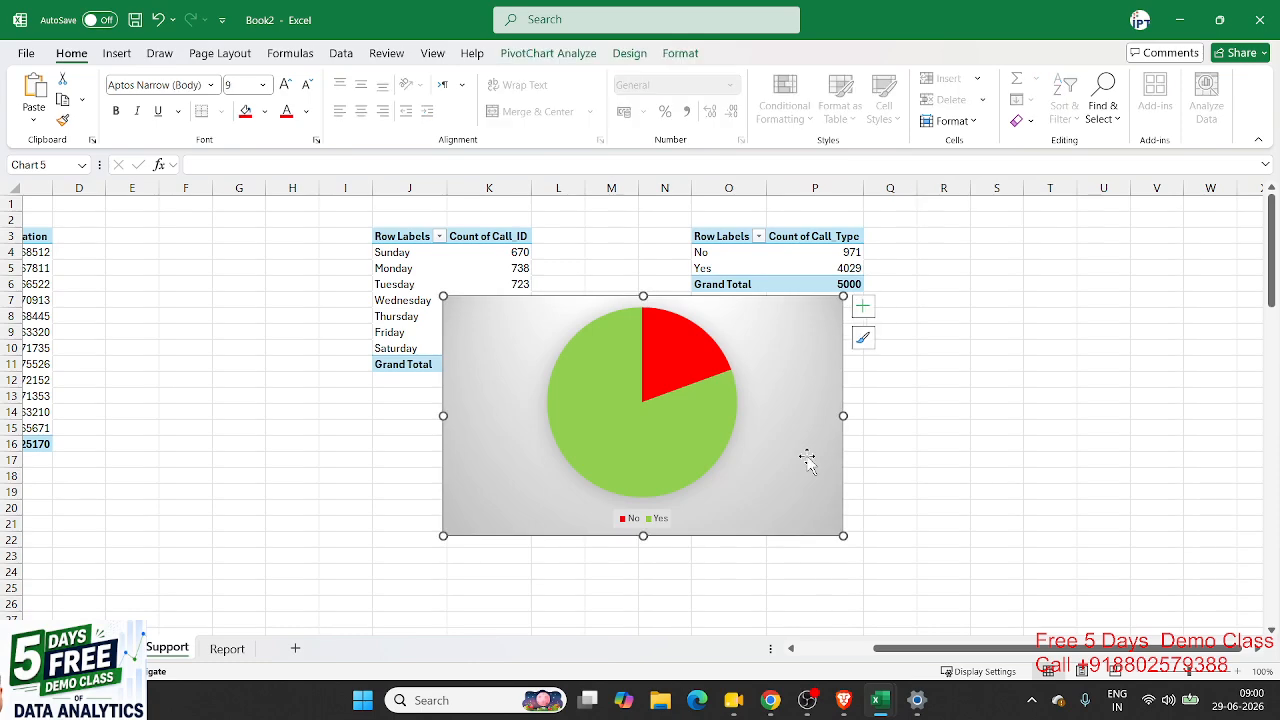
pyautogui.press('Delete')
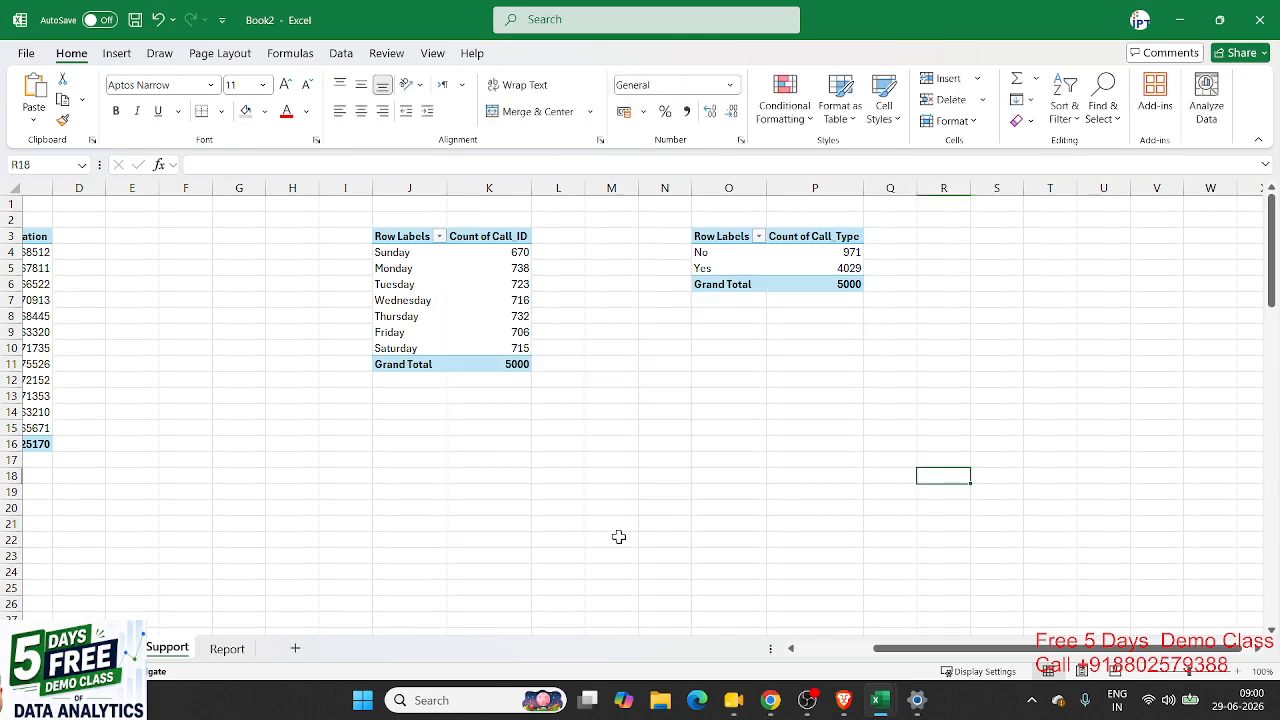
pyautogui.click(227, 649)
pyautogui.click(343, 392)
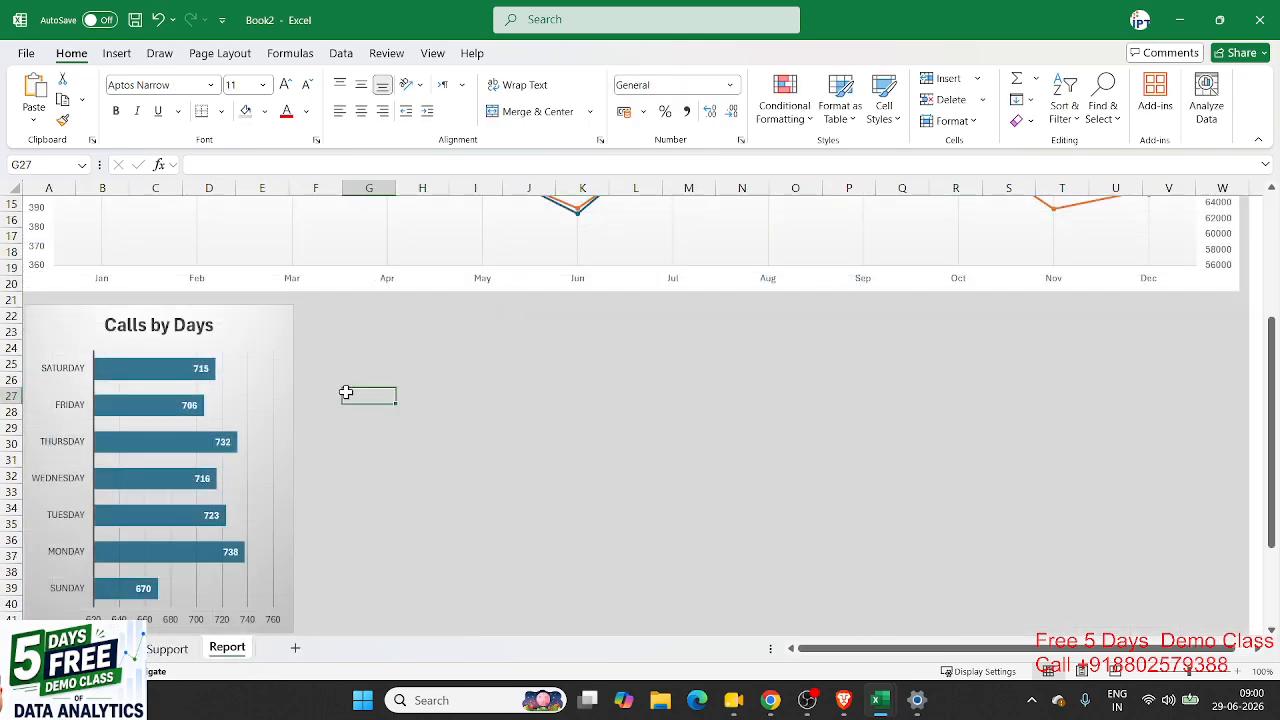
pyautogui.hotkey('ctrl', 'v')
# Step: Place the pie chart directly beside the Calls by Days chart and resize it to about the same height
pyautogui.moveTo(392, 396); pyautogui.dragTo(350, 310)
pyautogui.moveTo(704, 542)
pyautogui.mouseDown()
pyautogui.moveTo(623, 629)
pyautogui.moveTo(624, 573)
pyautogui.mouseUp()
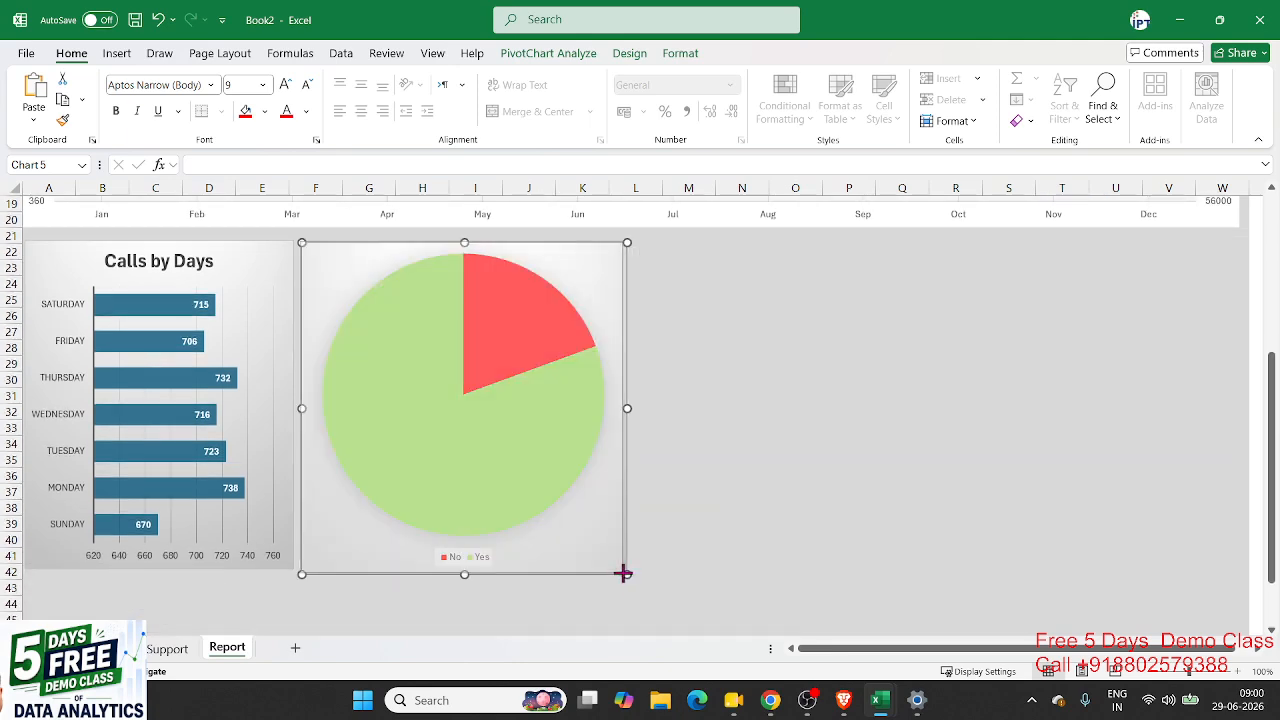
pyautogui.click(700, 474)
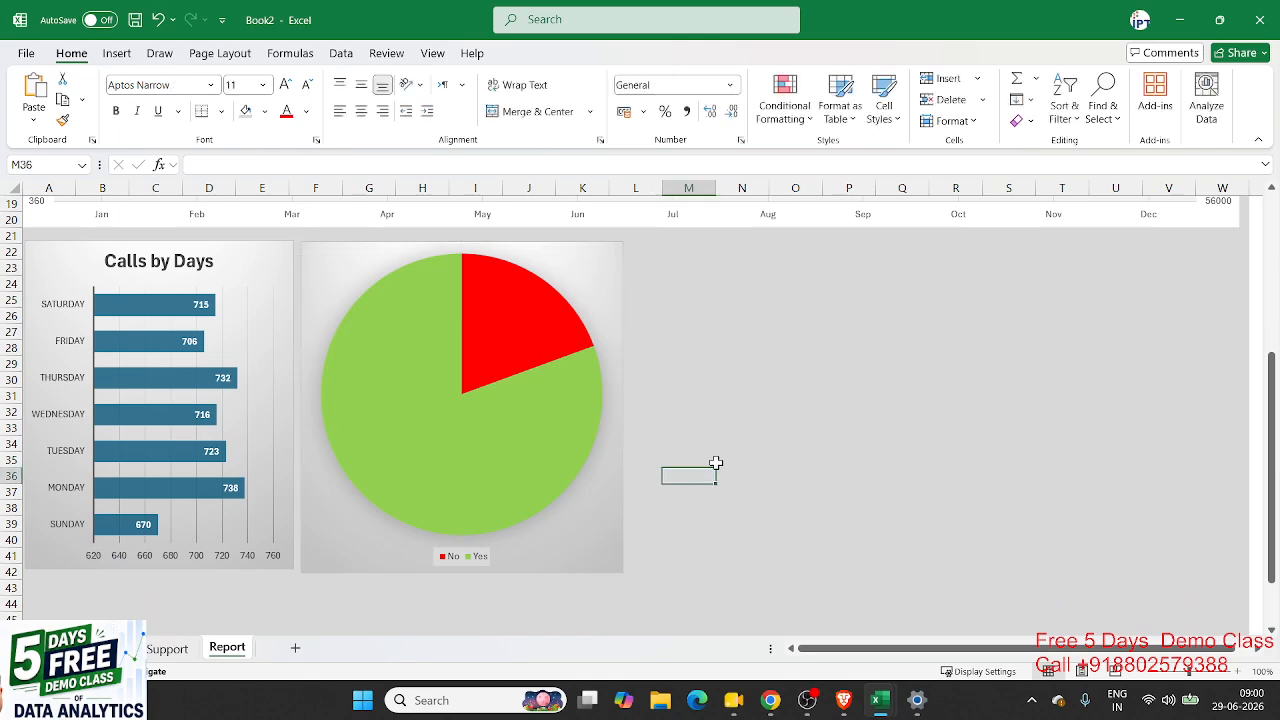
# Step: Add data labels and a chart title to the pie chart on the Report sheet
pyautogui.click(621, 442)
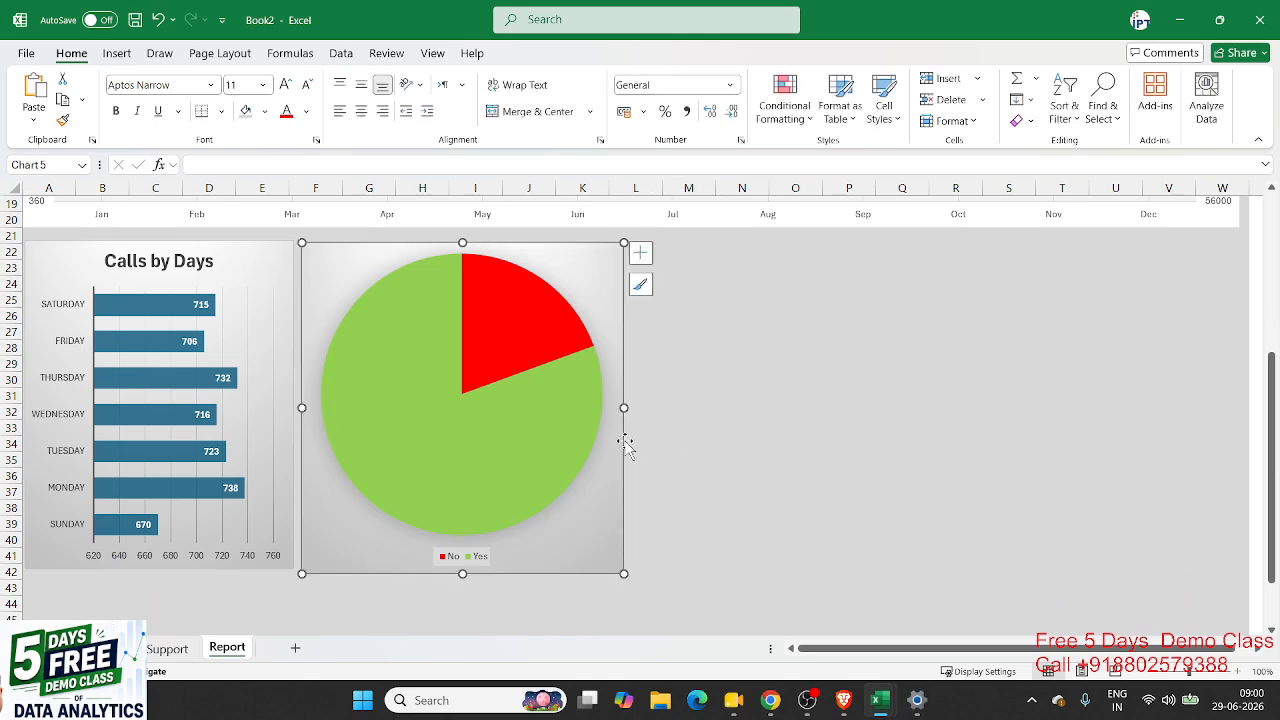
pyautogui.click(651, 256)
pyautogui.click(681, 292)
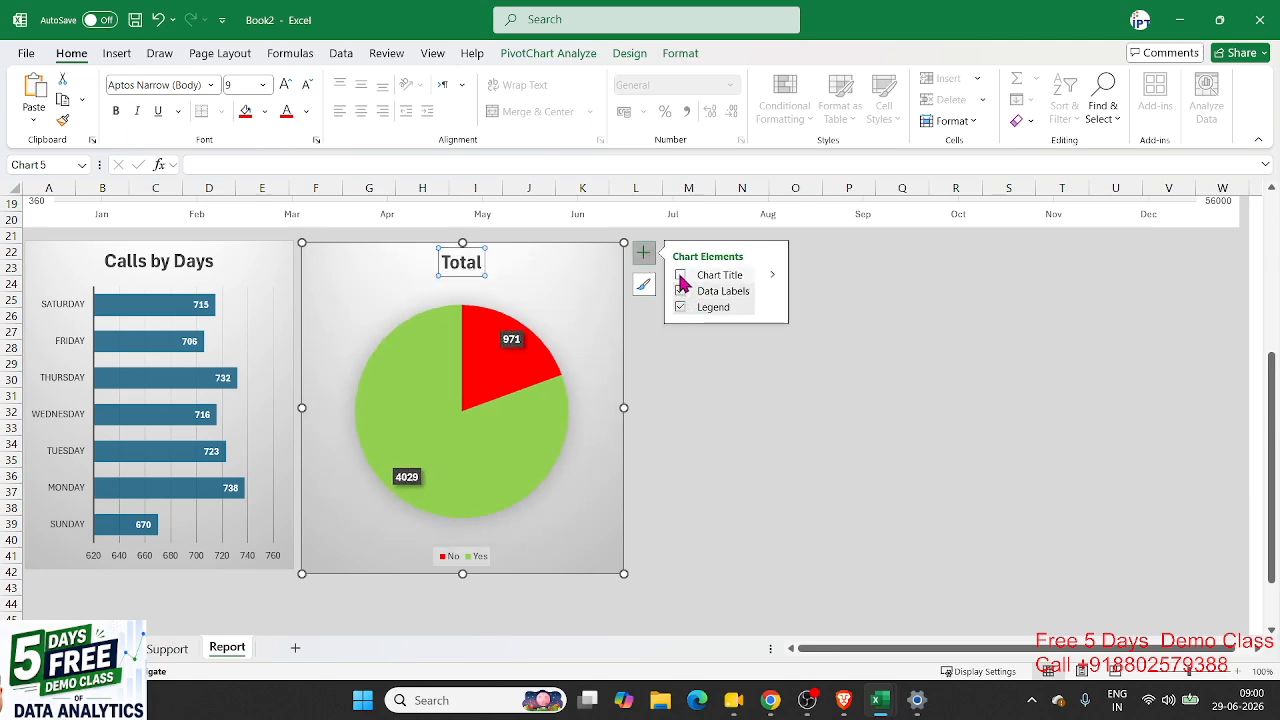
pyautogui.click(681, 276)
pyautogui.click(742, 459)
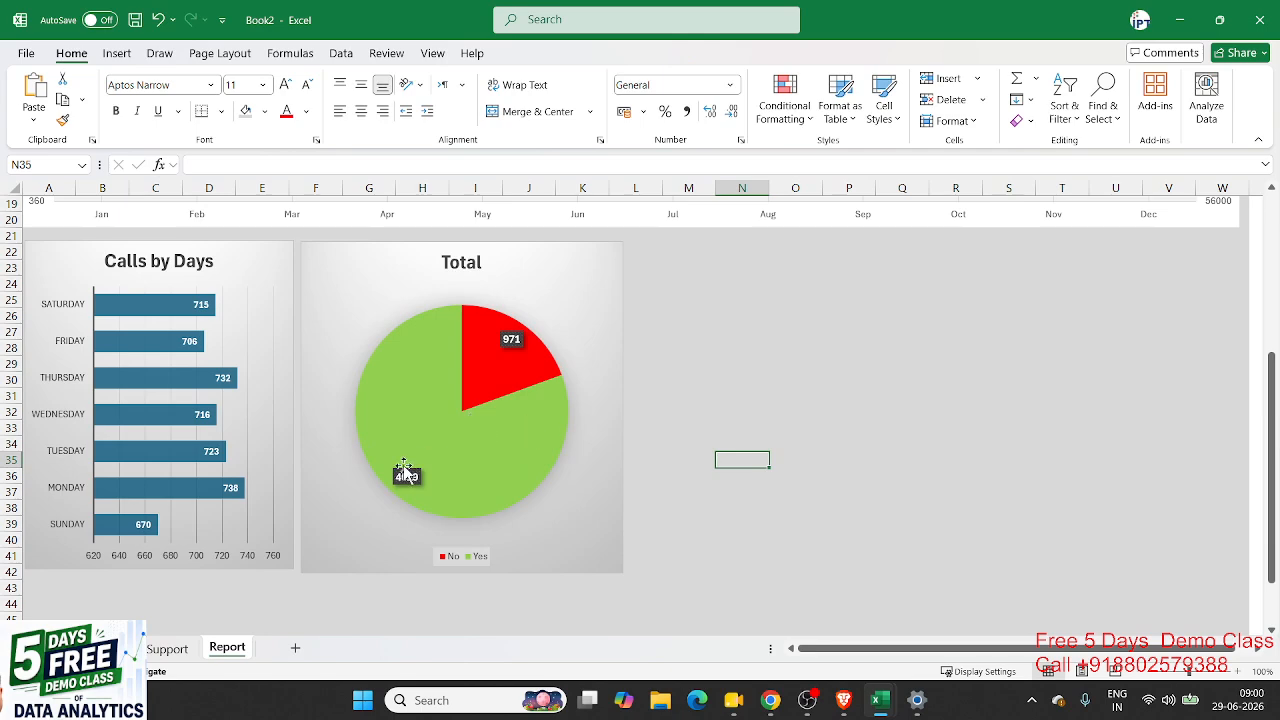
# Step: Make the pie chart's data labels show the percentage instead of the value, and close the formatting pane
pyautogui.click(514, 340)
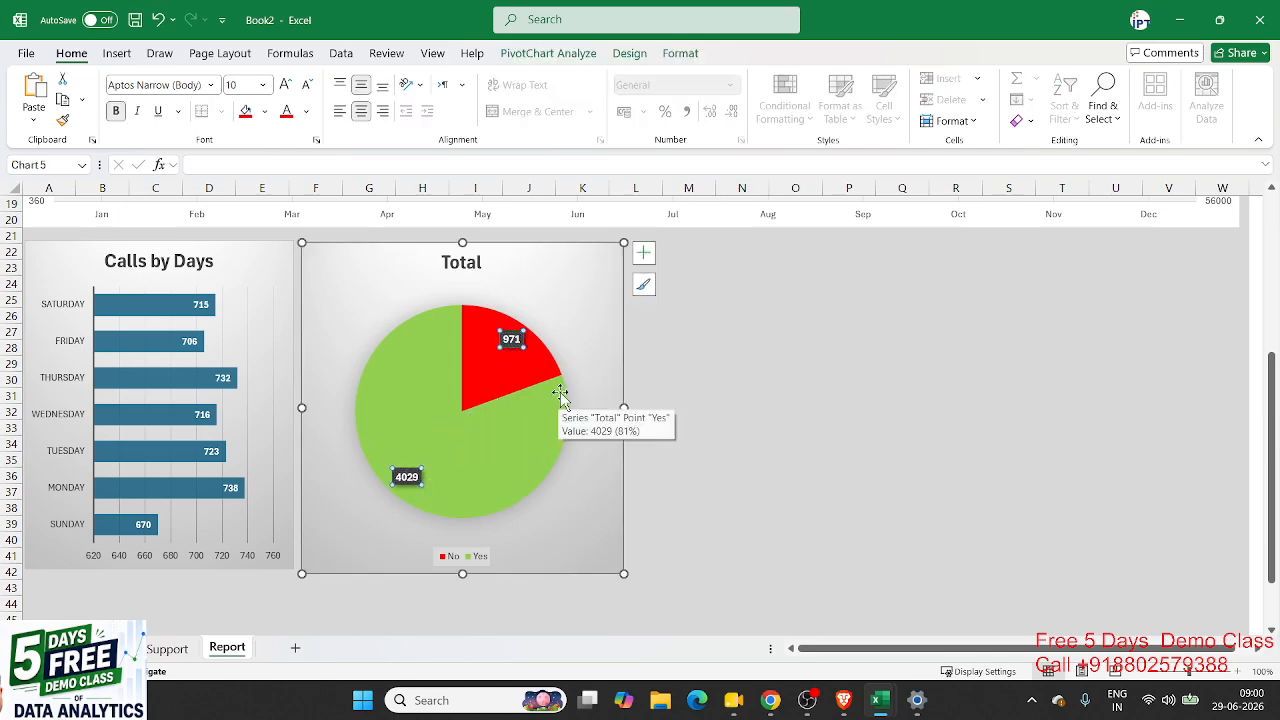
pyautogui.rightClick(516, 342)
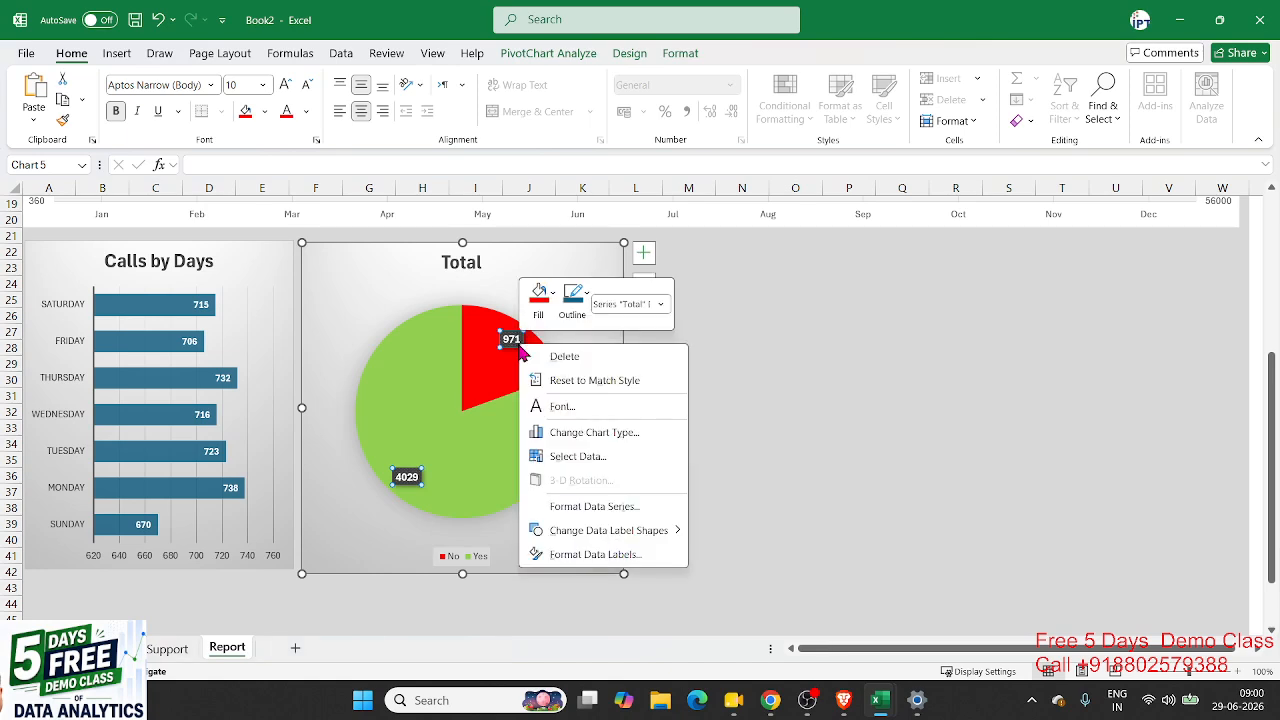
pyautogui.click(601, 555)
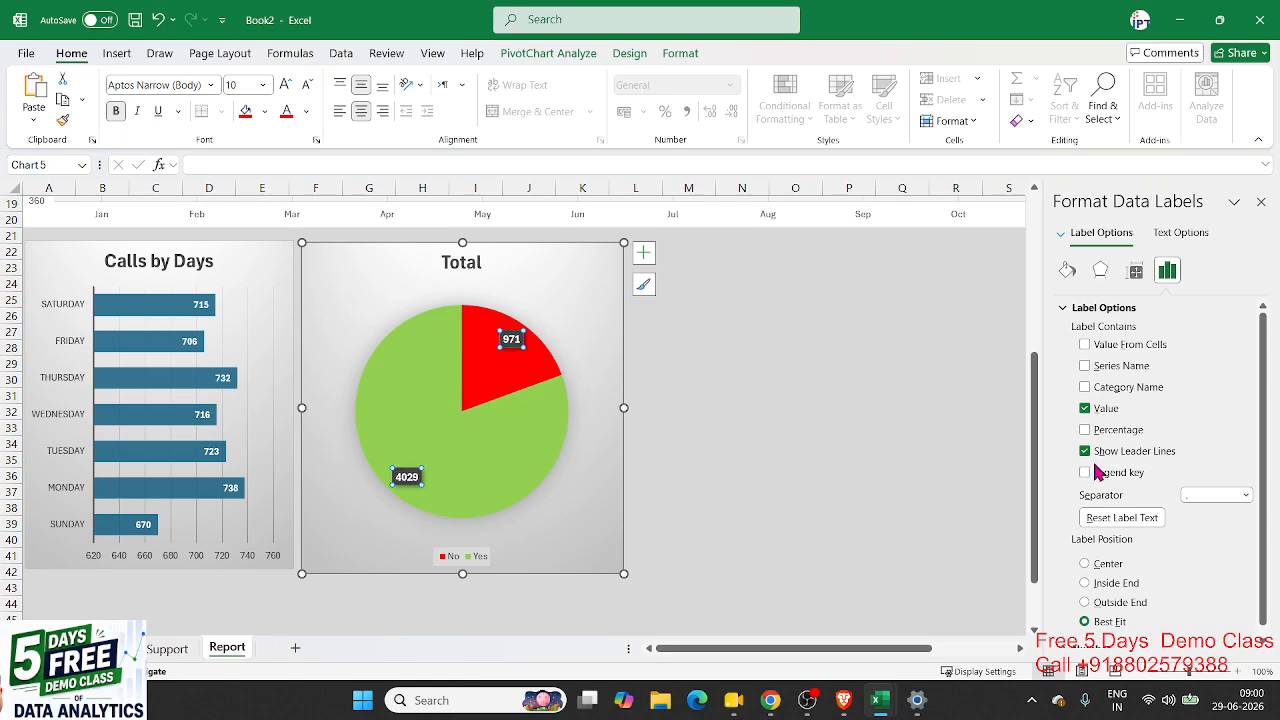
pyautogui.click(1085, 430)
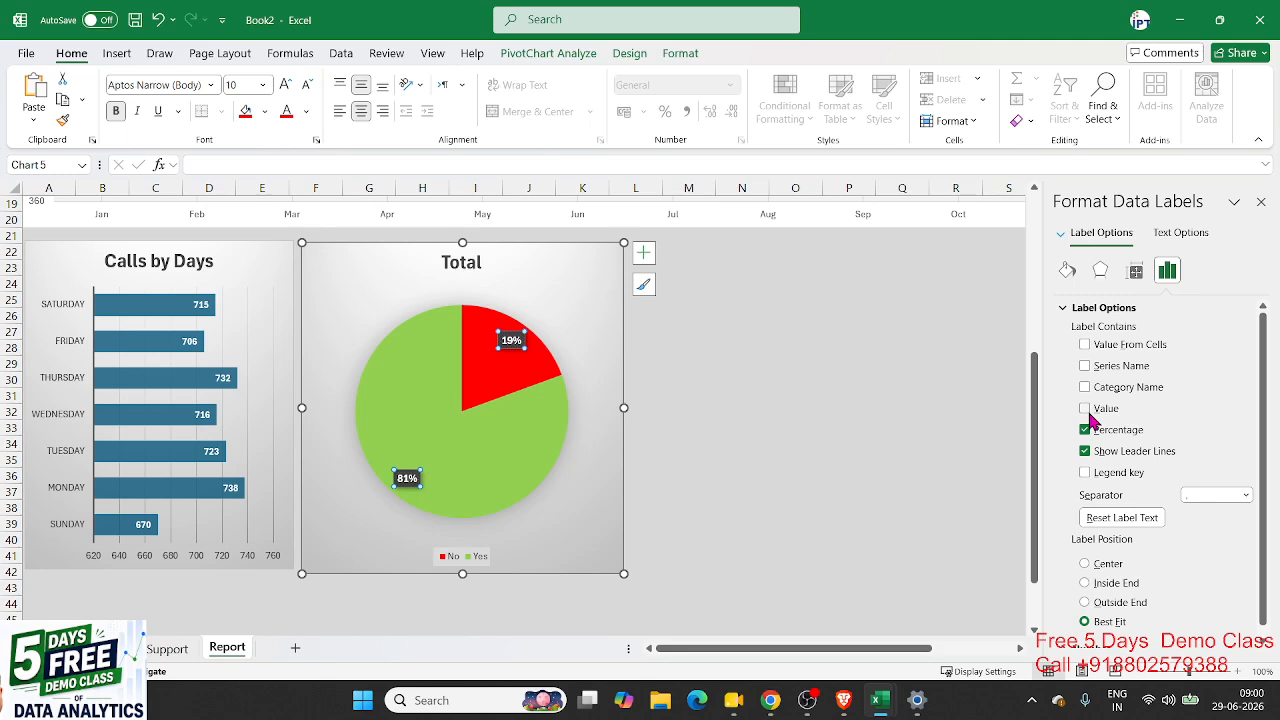
pyautogui.click(753, 418)
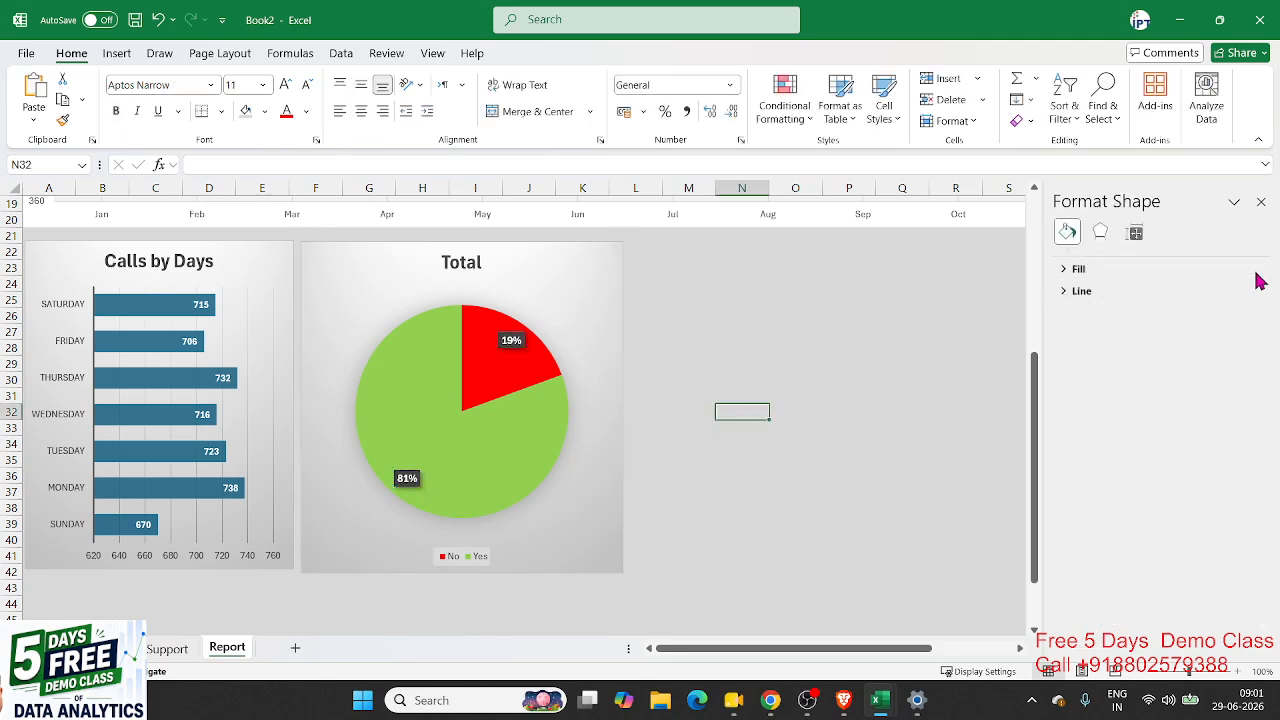
pyautogui.click(1261, 201)
# Step: Change the pie chart's title on the Report sheet to "Problem Resolved"
pyautogui.click(463, 271)
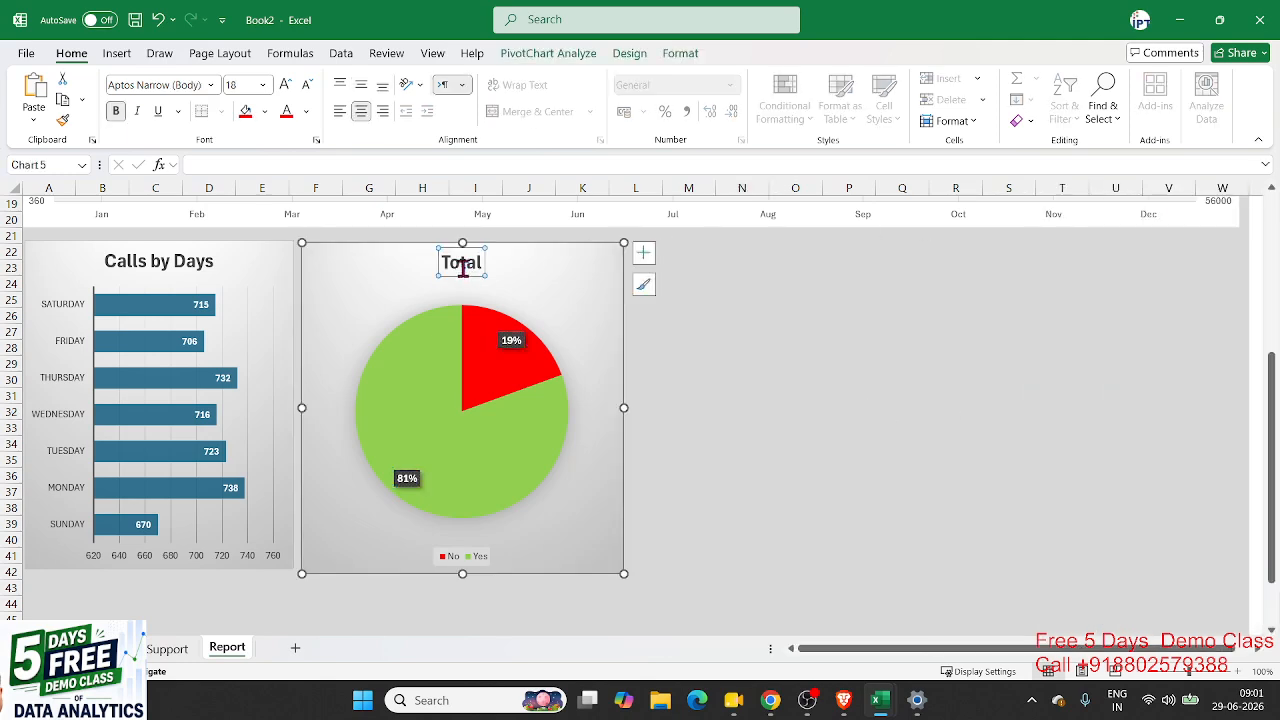
pyautogui.doubleClick(465, 268)
pyautogui.press('Delete')
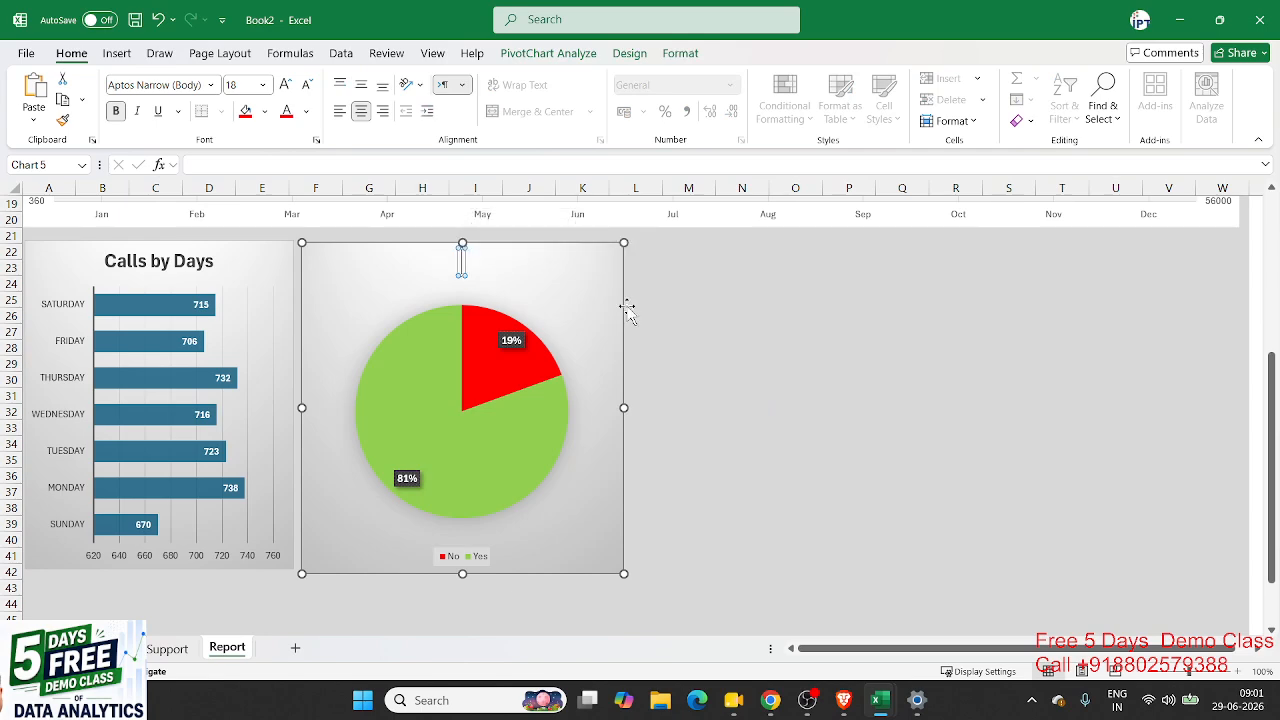
pyautogui.write('Probl')
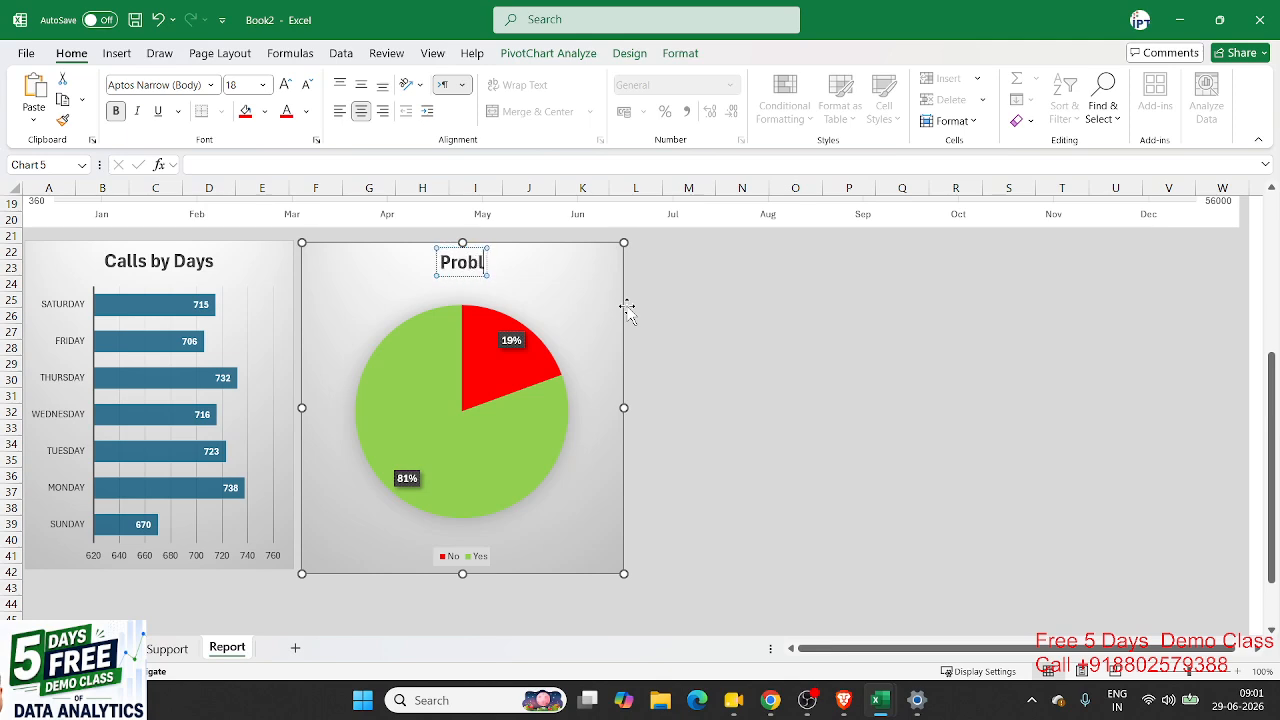
pyautogui.write('em Re')
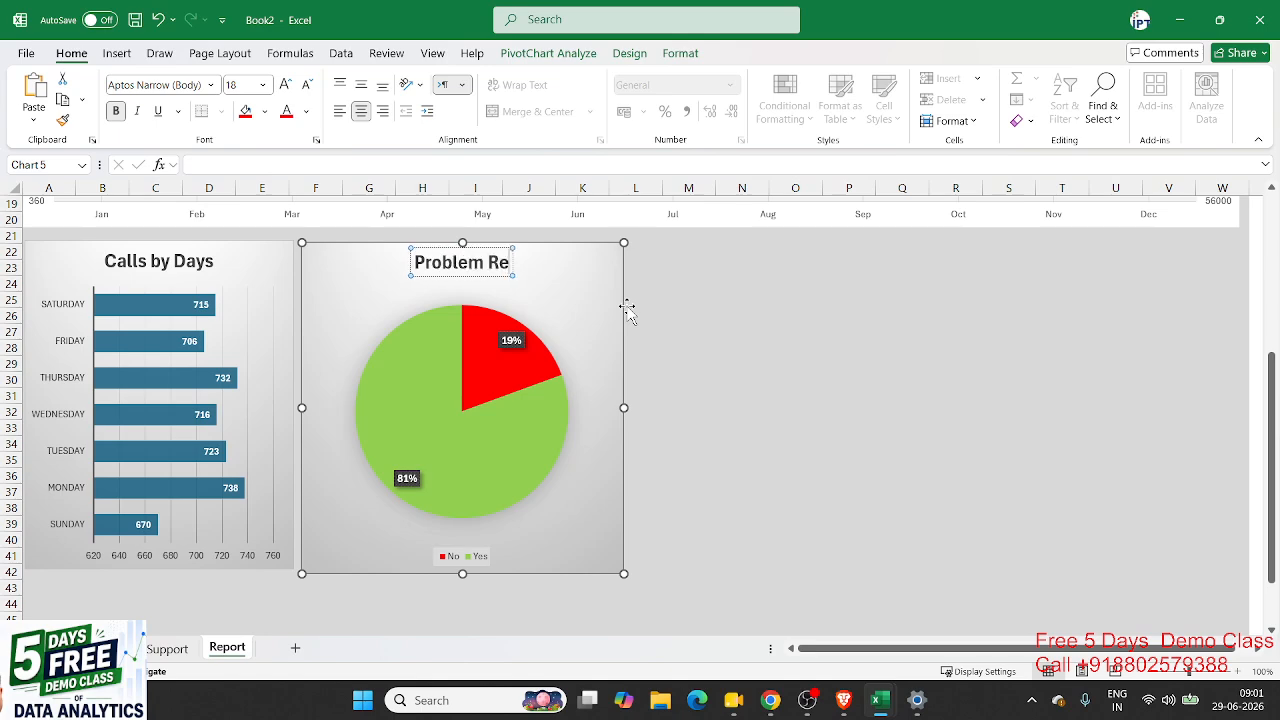
pyautogui.write('so')
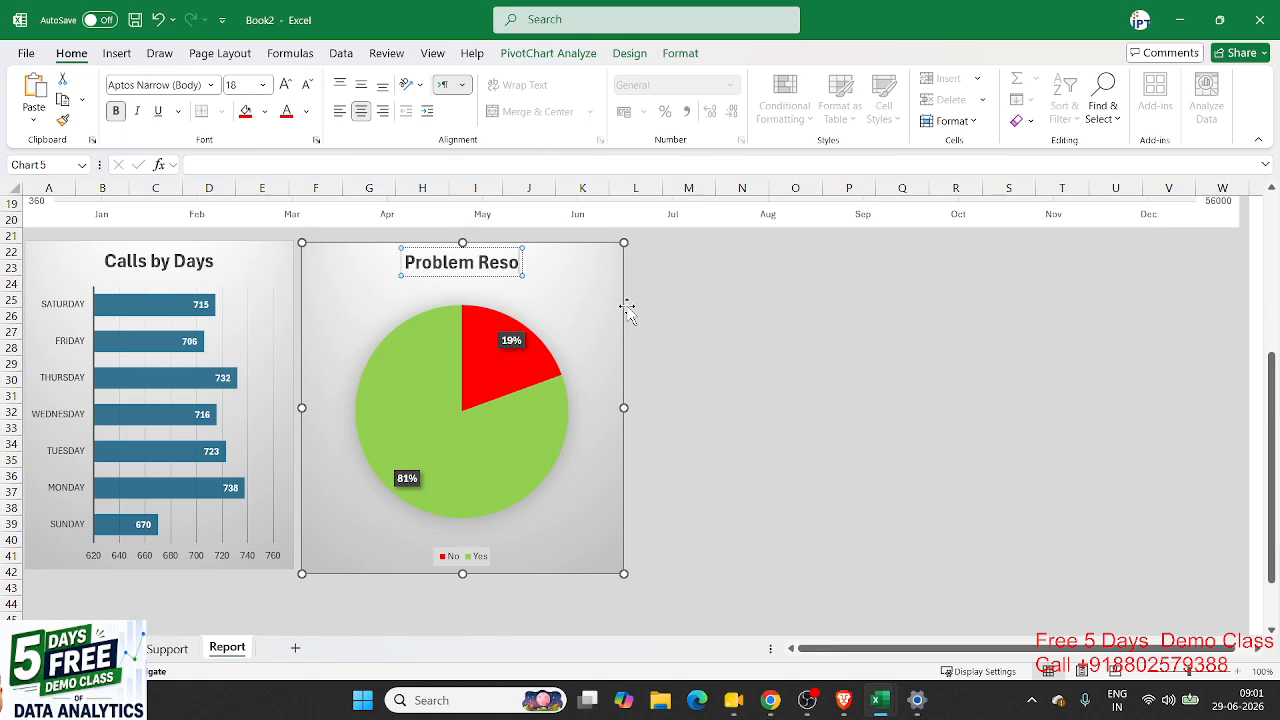
pyautogui.write('lved')
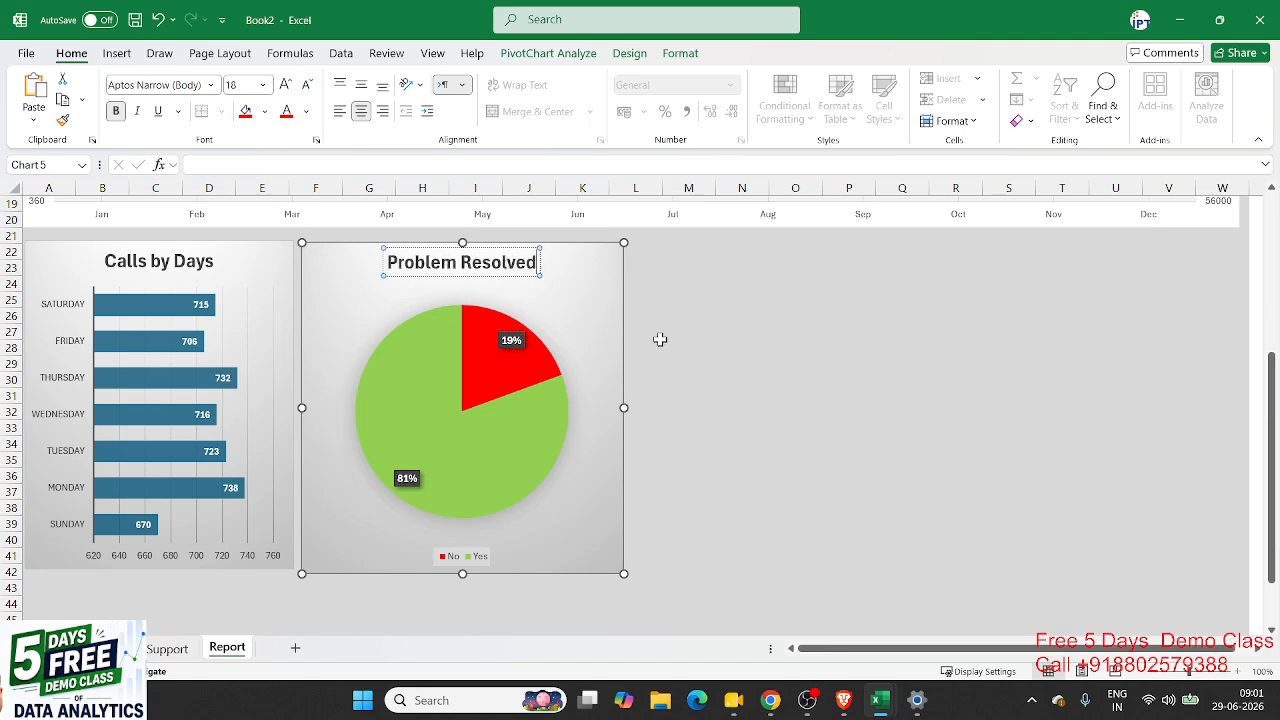
pyautogui.click(720, 432)
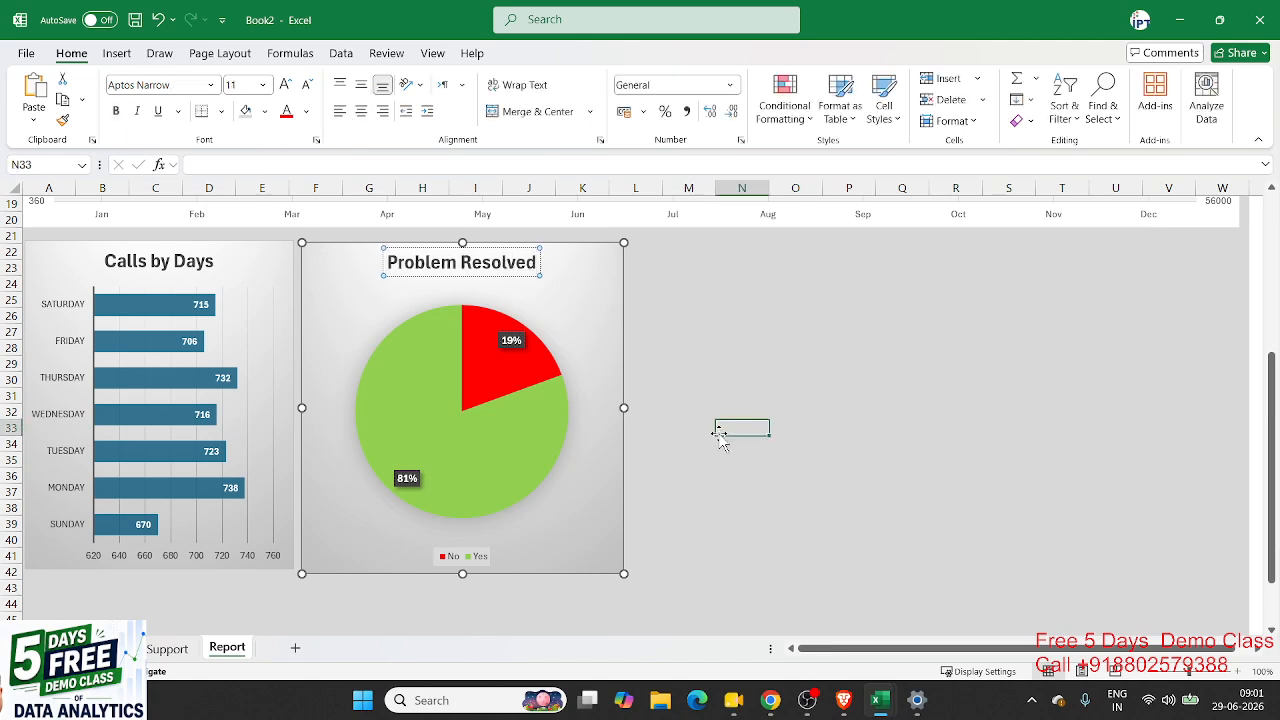
pyautogui.click(650, 249)
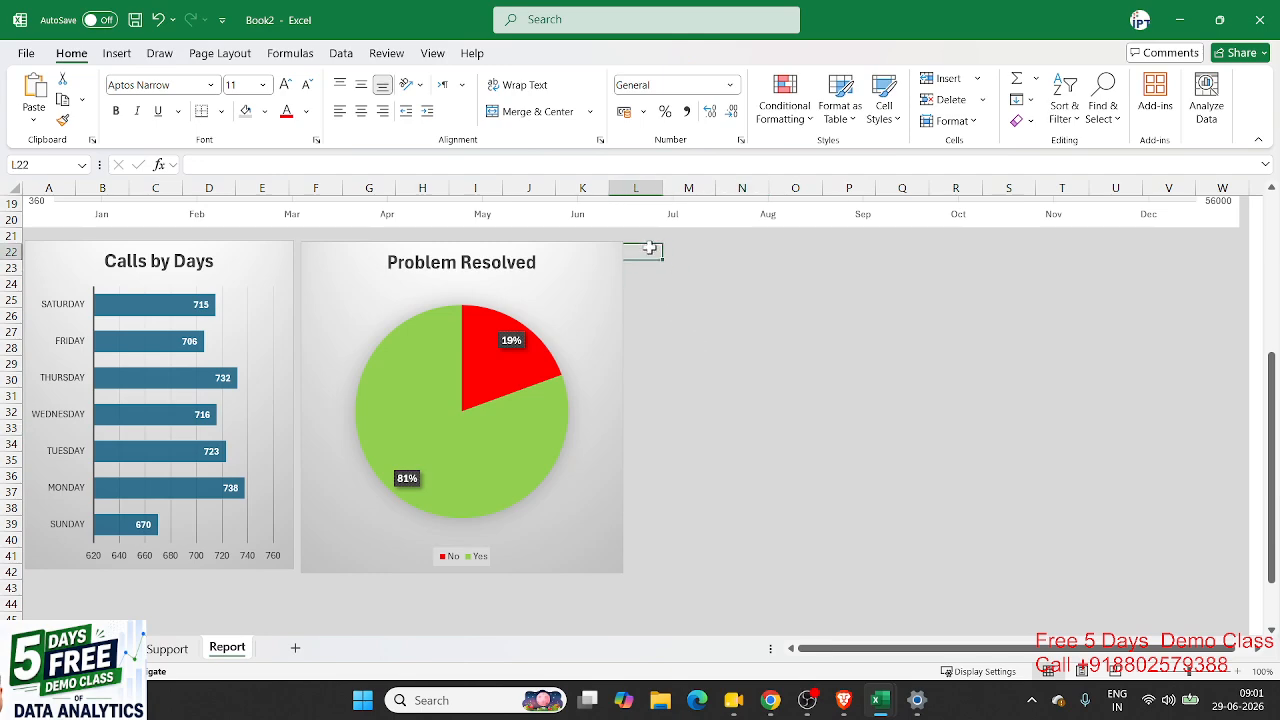
# Step: Create a pivot table from the call data range and place it at cell S3 of the existing Support sheet
pyautogui.click(110, 648)
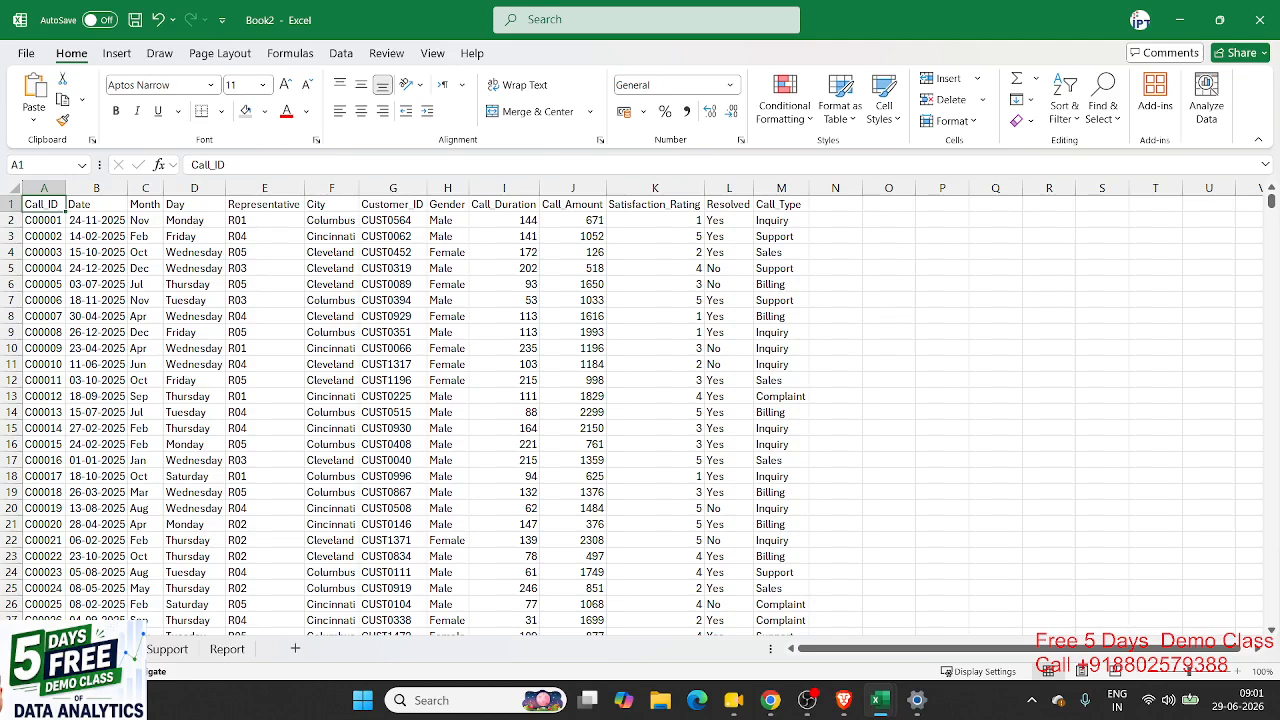
pyautogui.click(124, 54)
pyautogui.click(62, 92)
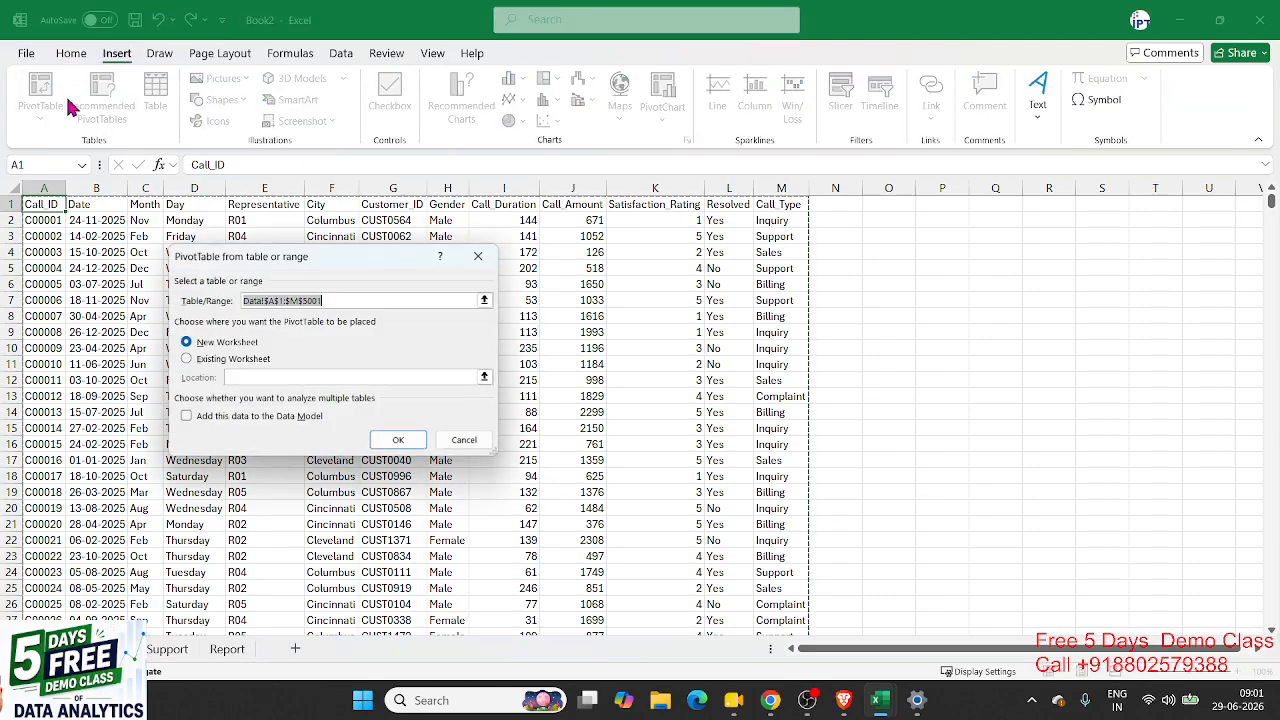
pyautogui.click(236, 359)
pyautogui.click(167, 649)
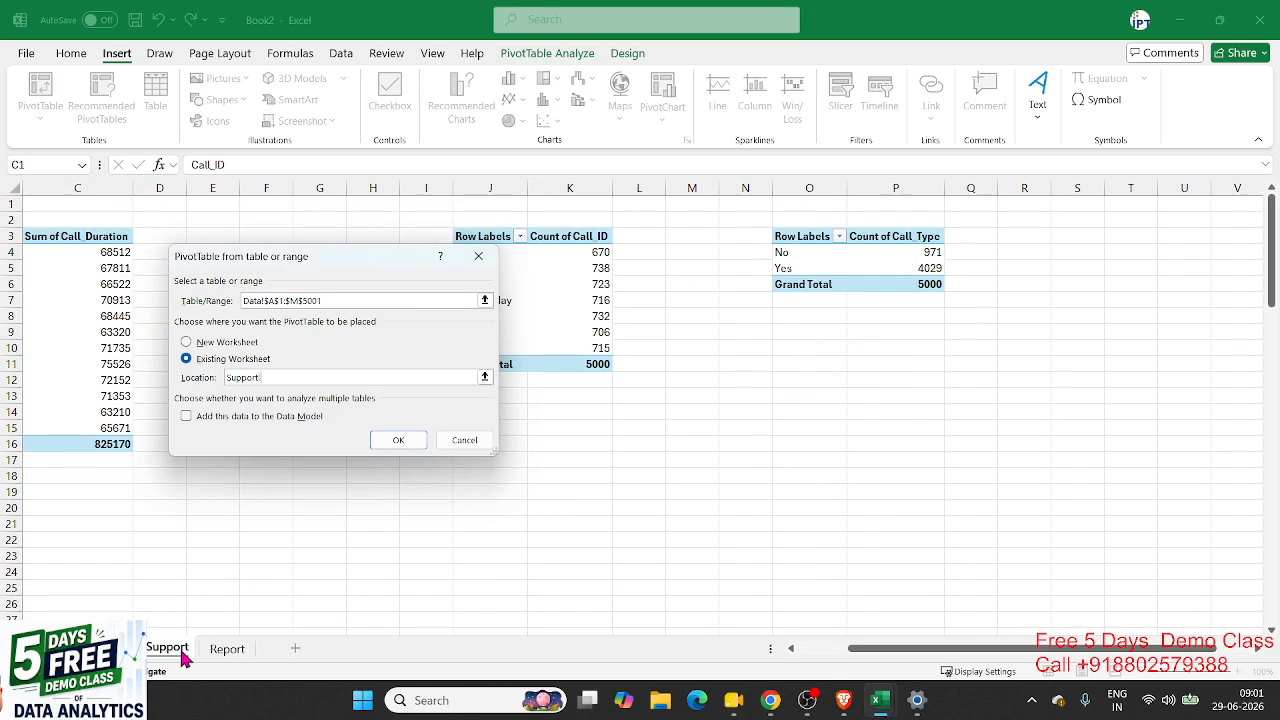
pyautogui.click(1063, 238)
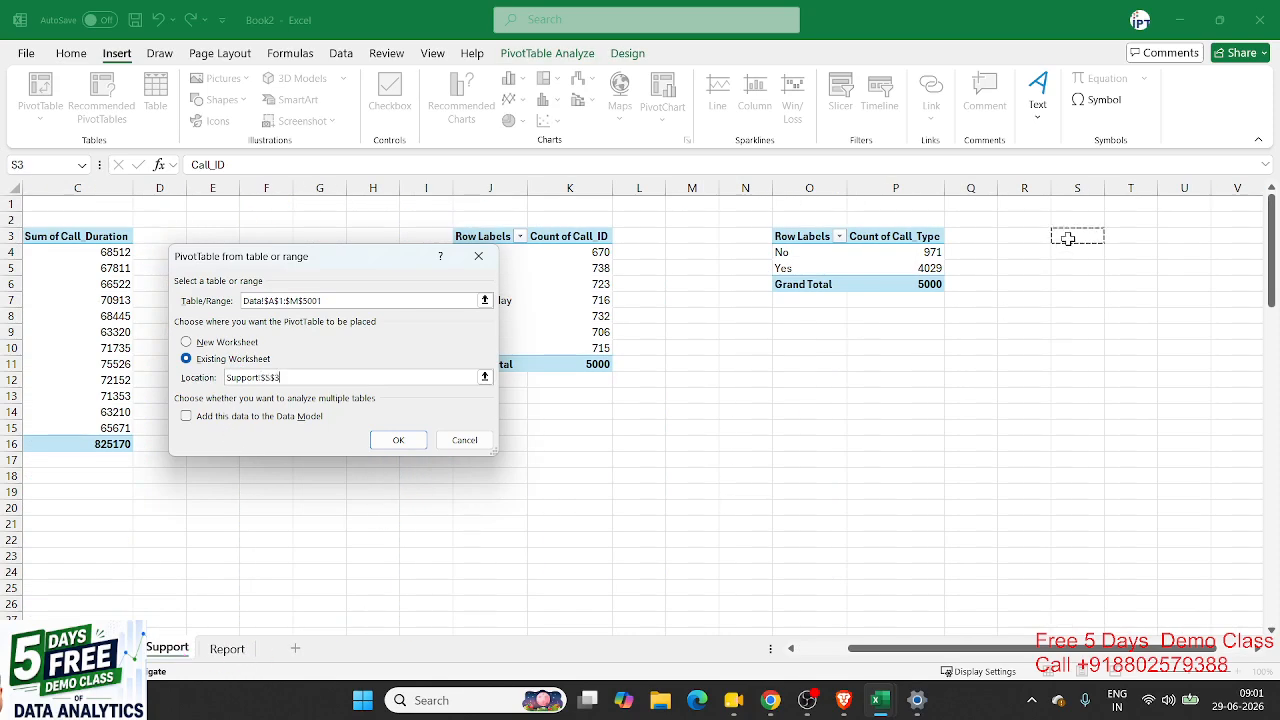
pyautogui.click(398, 440)
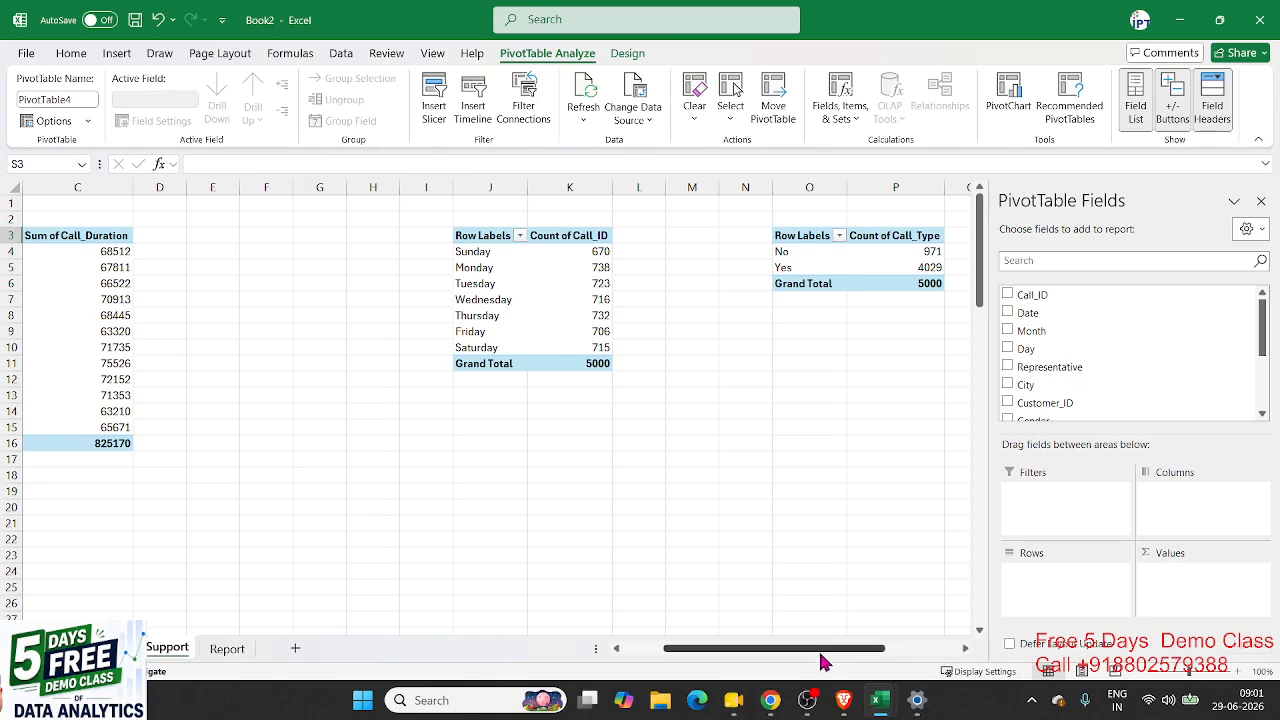
# Step: Build the new pivot table with Satisfaction_Rating as rows and the count of Call_ID as values
pyautogui.moveTo(820, 650); pyautogui.dragTo(929, 650)
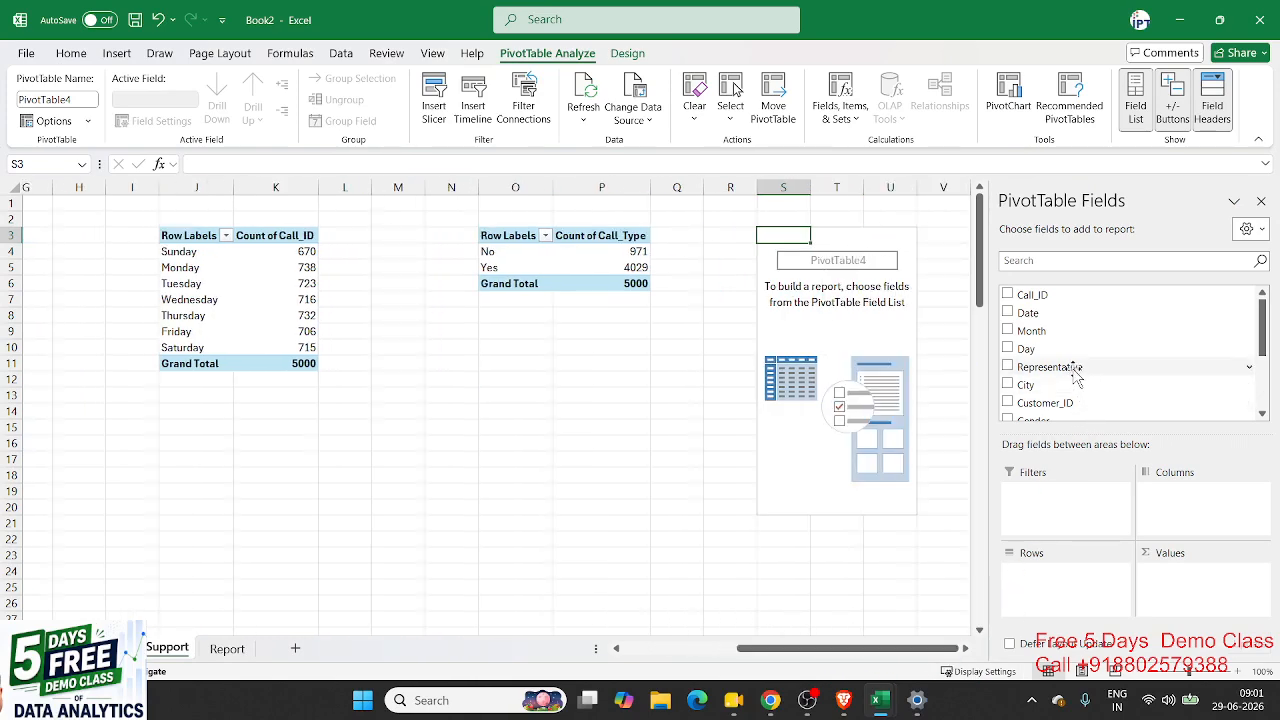
pyautogui.moveTo(1262, 306); pyautogui.dragTo(1268, 398)
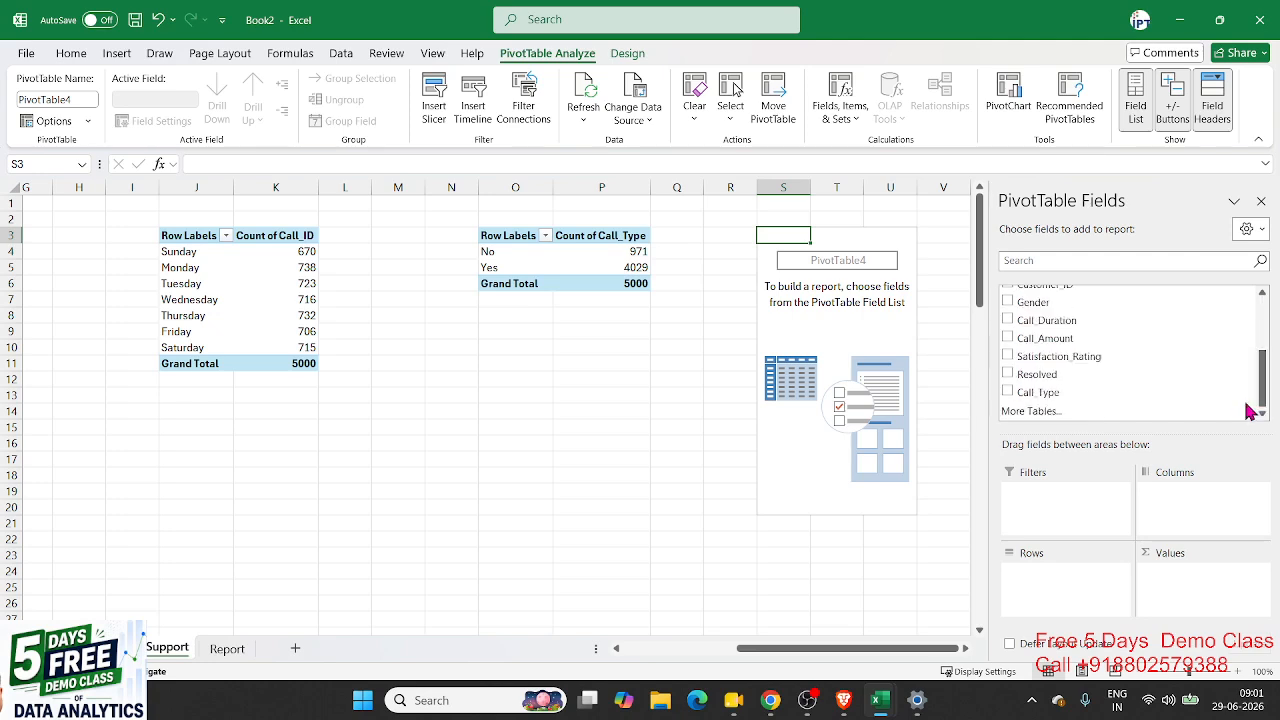
pyautogui.moveTo(1058, 364); pyautogui.dragTo(1050, 588)
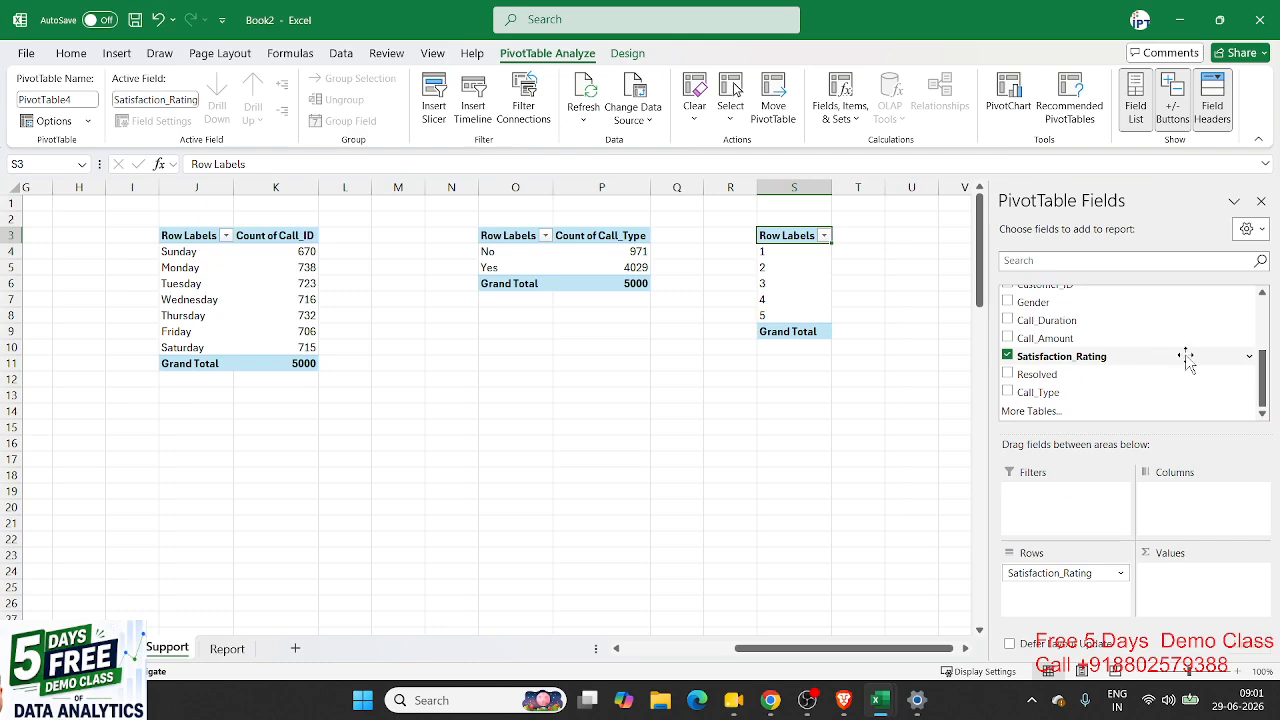
pyautogui.moveTo(1263, 364); pyautogui.dragTo(1258, 302)
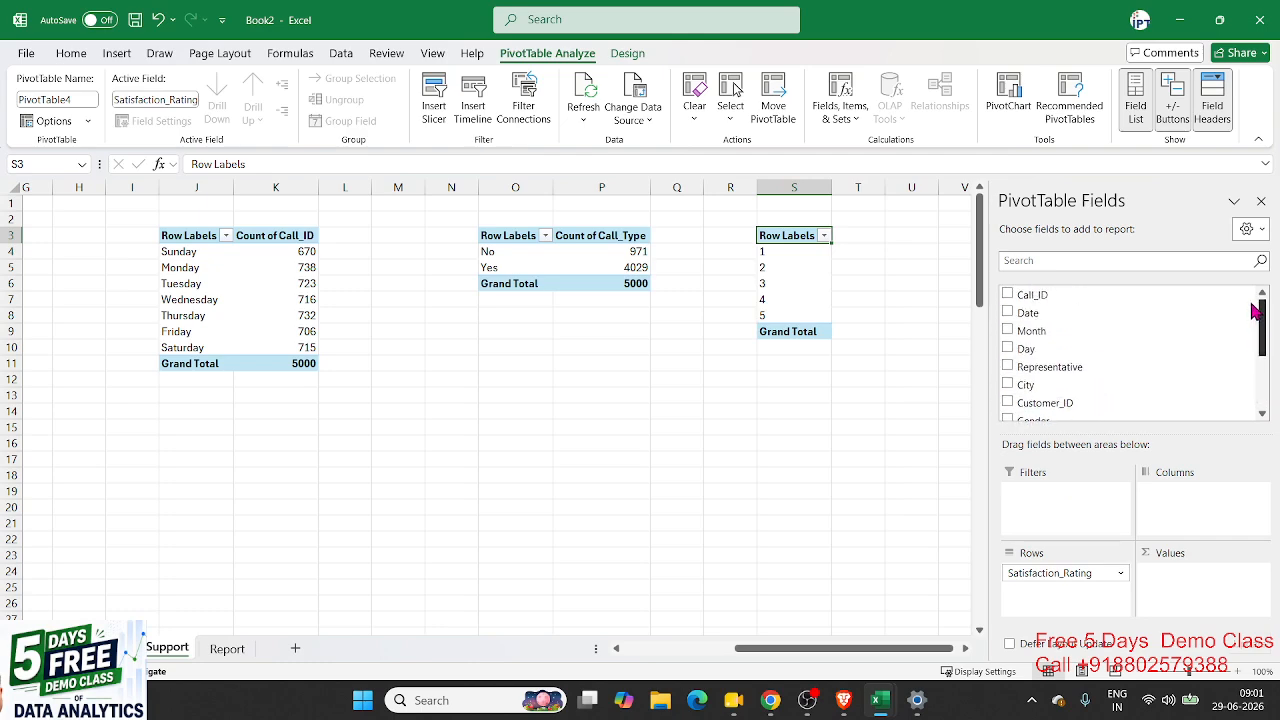
pyautogui.moveTo(1058, 297); pyautogui.dragTo(1183, 592)
pyautogui.click(786, 255)
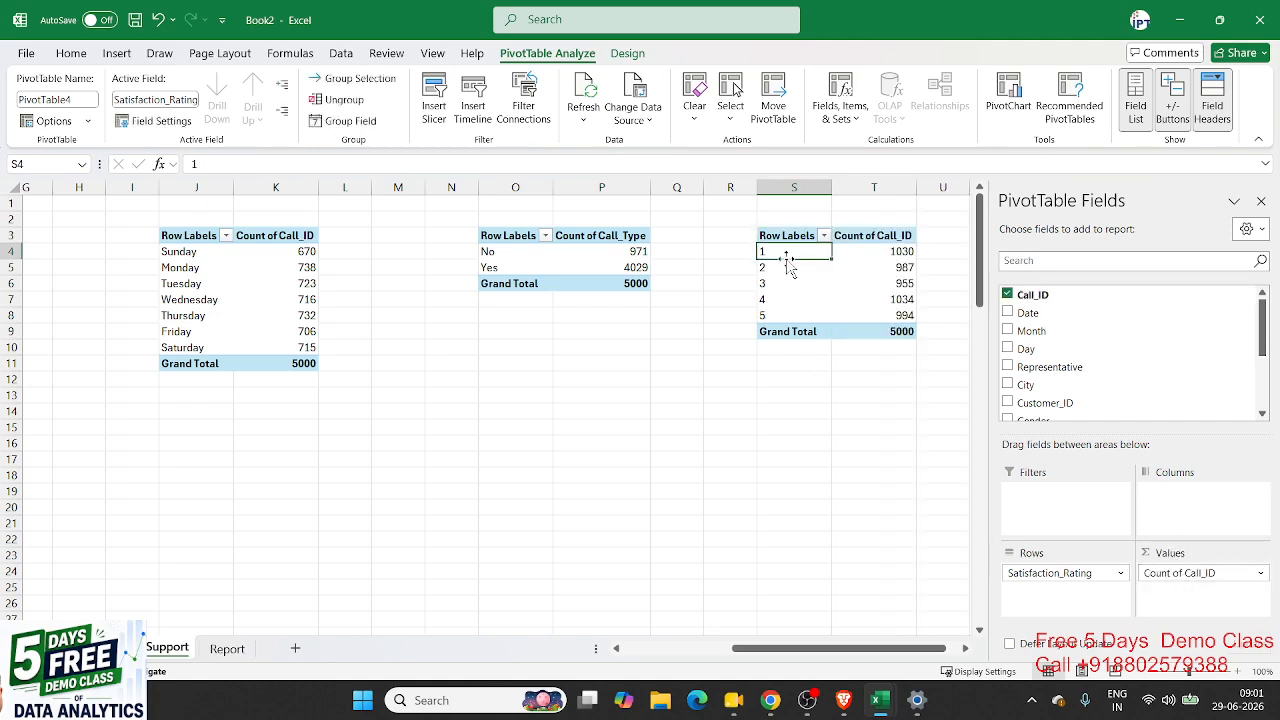
pyautogui.click(776, 302)
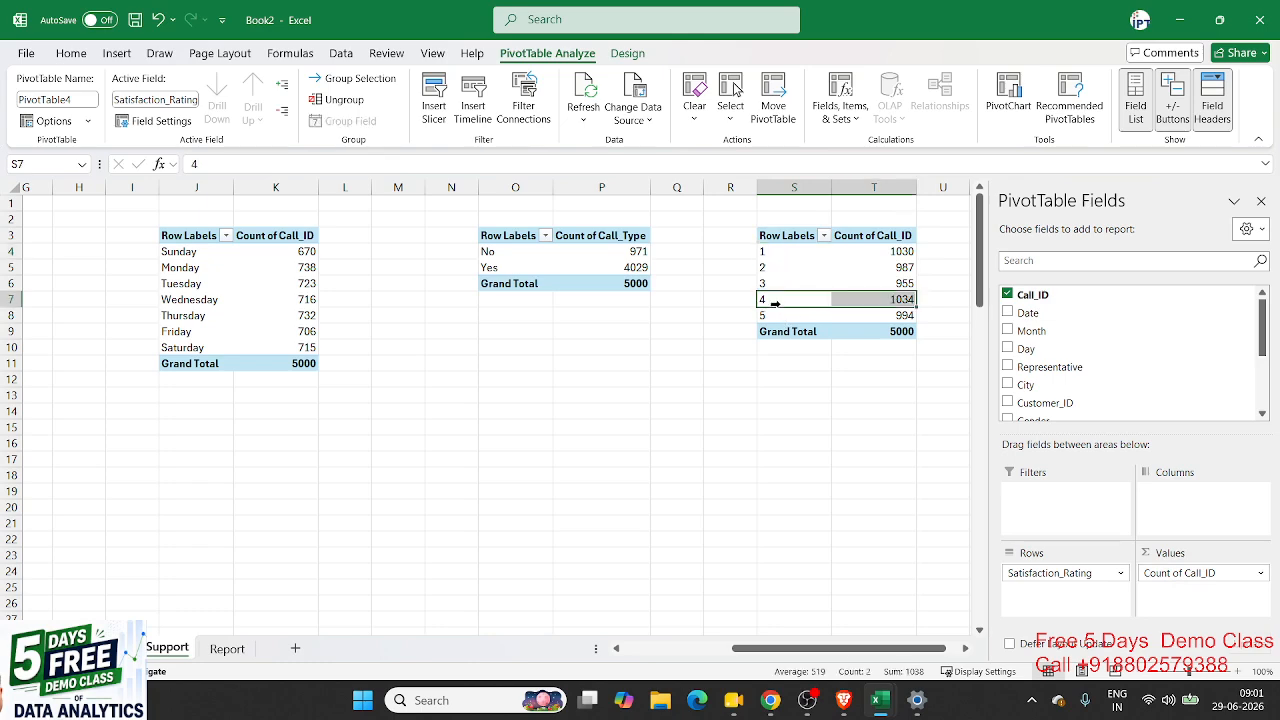
pyautogui.click(787, 318)
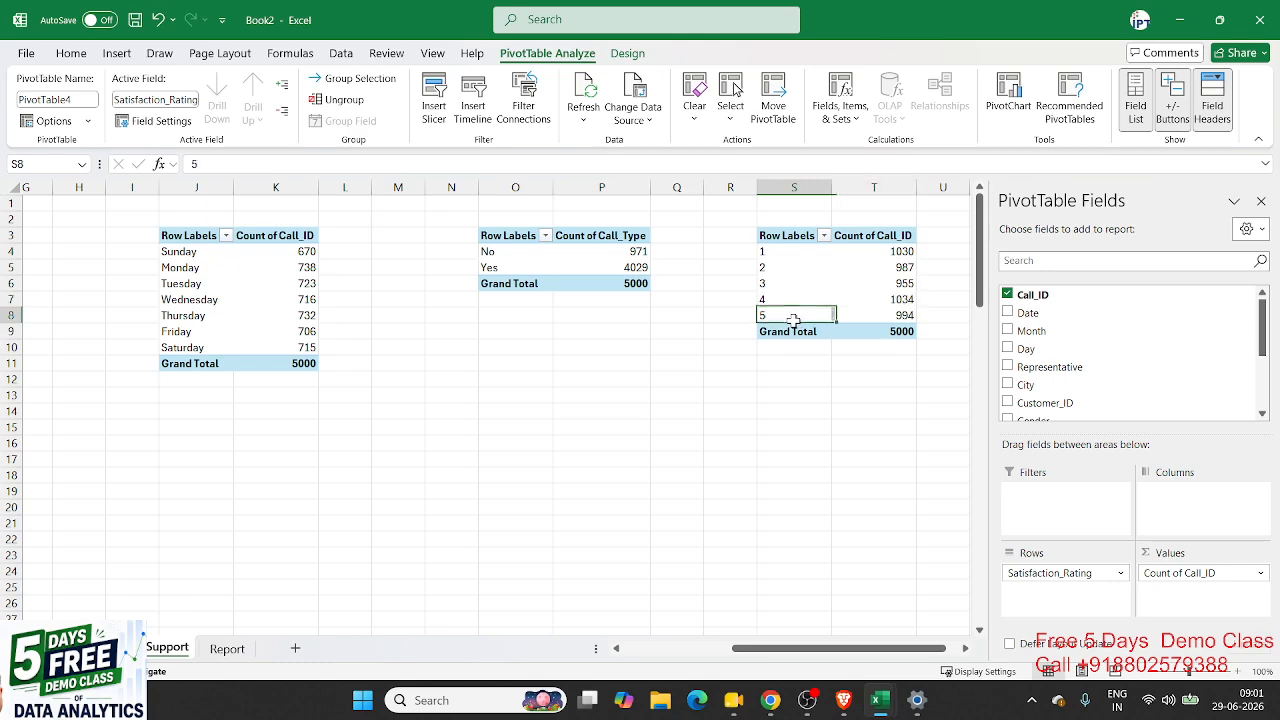
# Step: Insert a 2-D clustered column chart from the satisfaction rating pivot table and apply chart Style 2
pyautogui.click(118, 53)
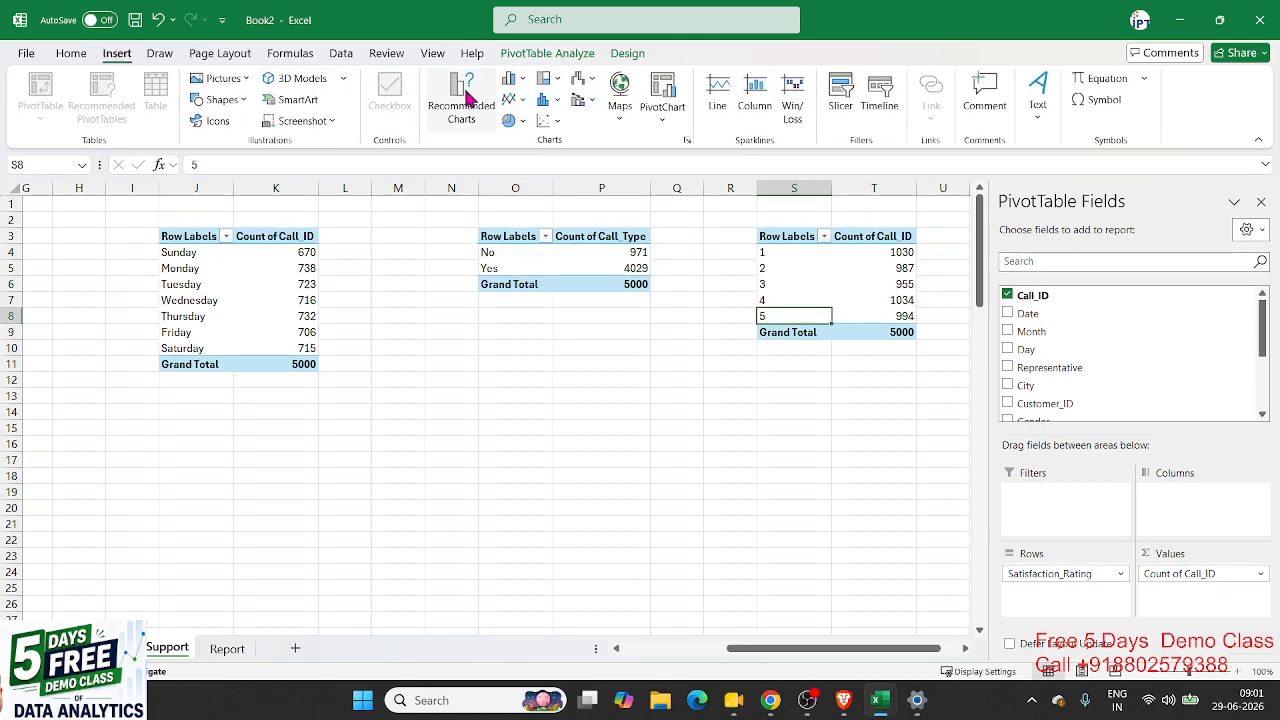
pyautogui.click(520, 80)
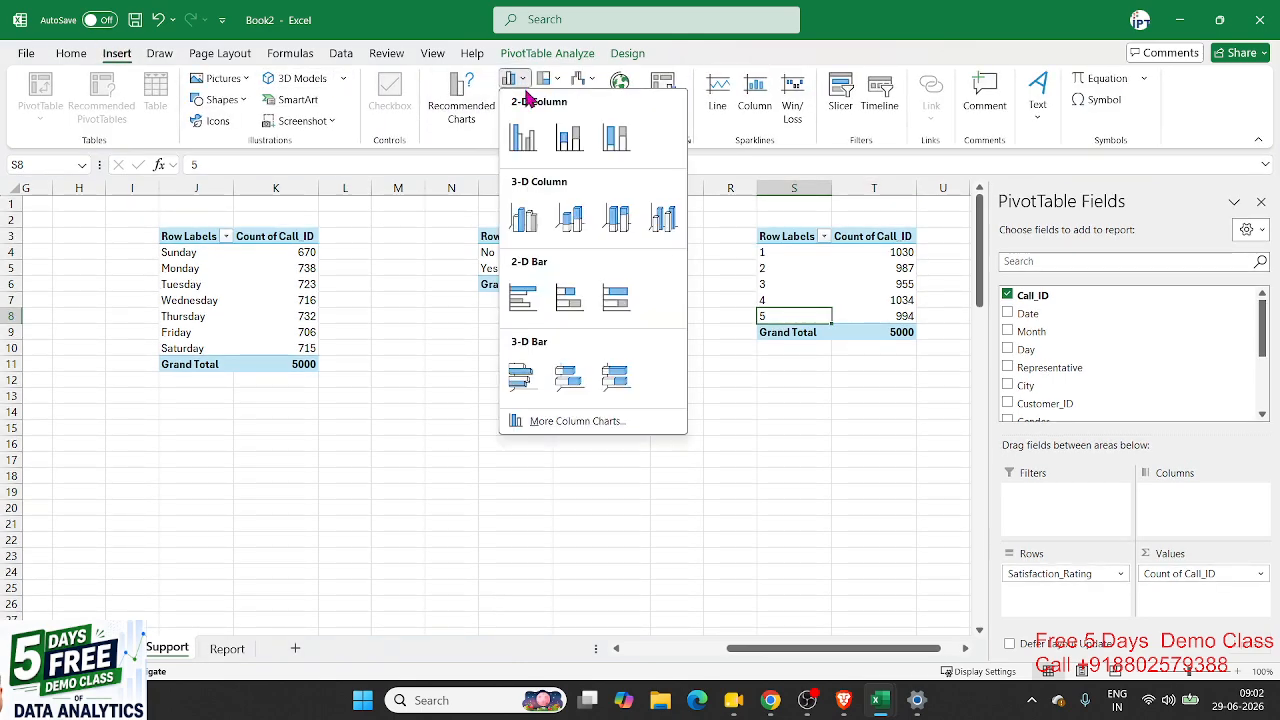
pyautogui.click(522, 137)
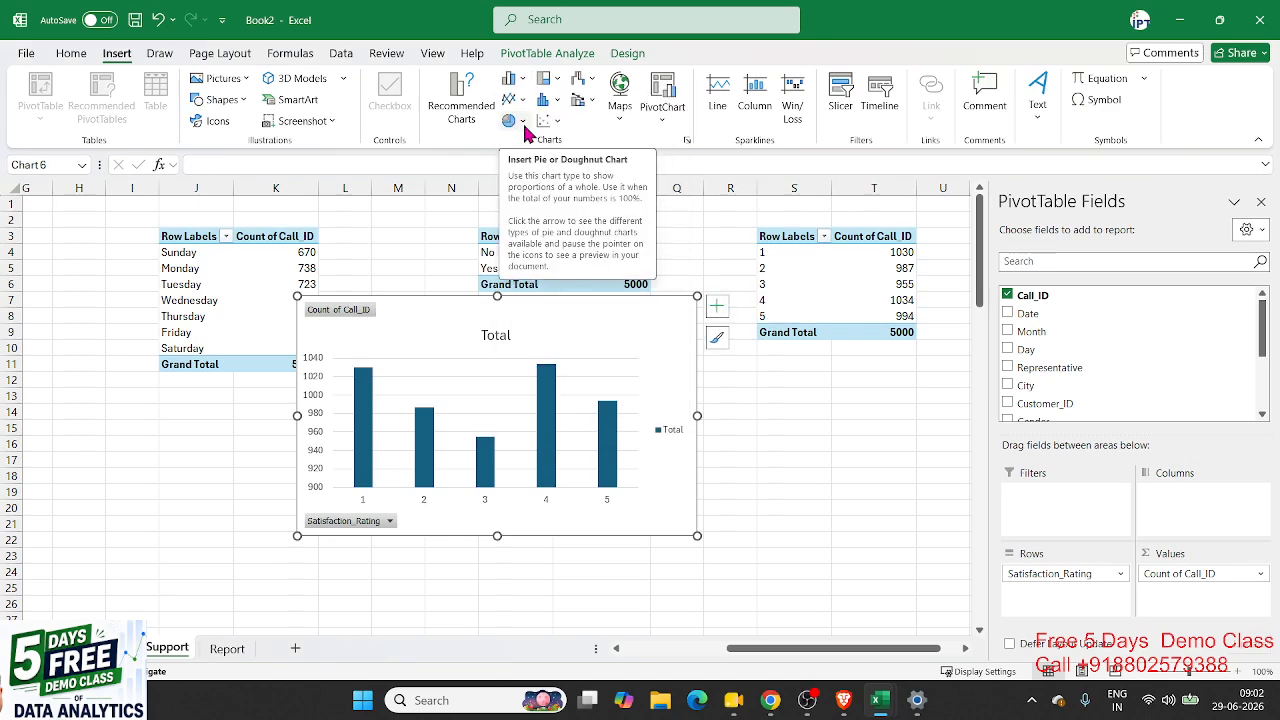
pyautogui.click(638, 53)
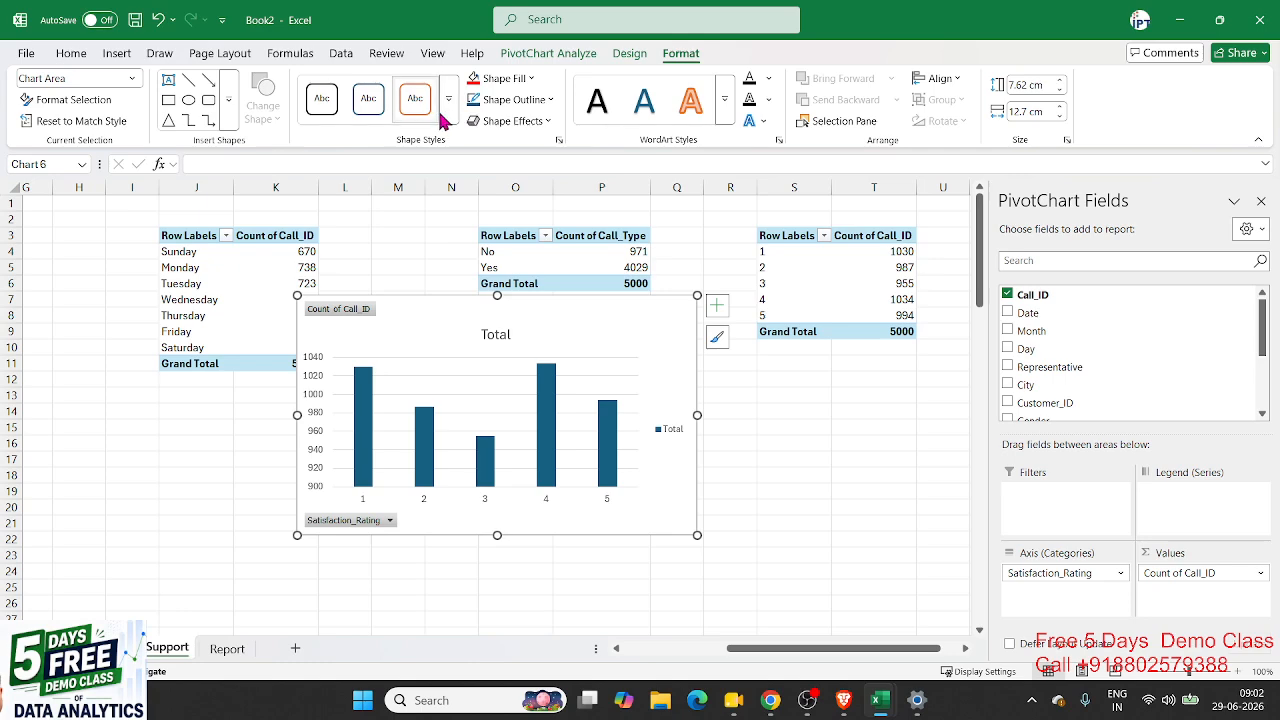
pyautogui.click(628, 55)
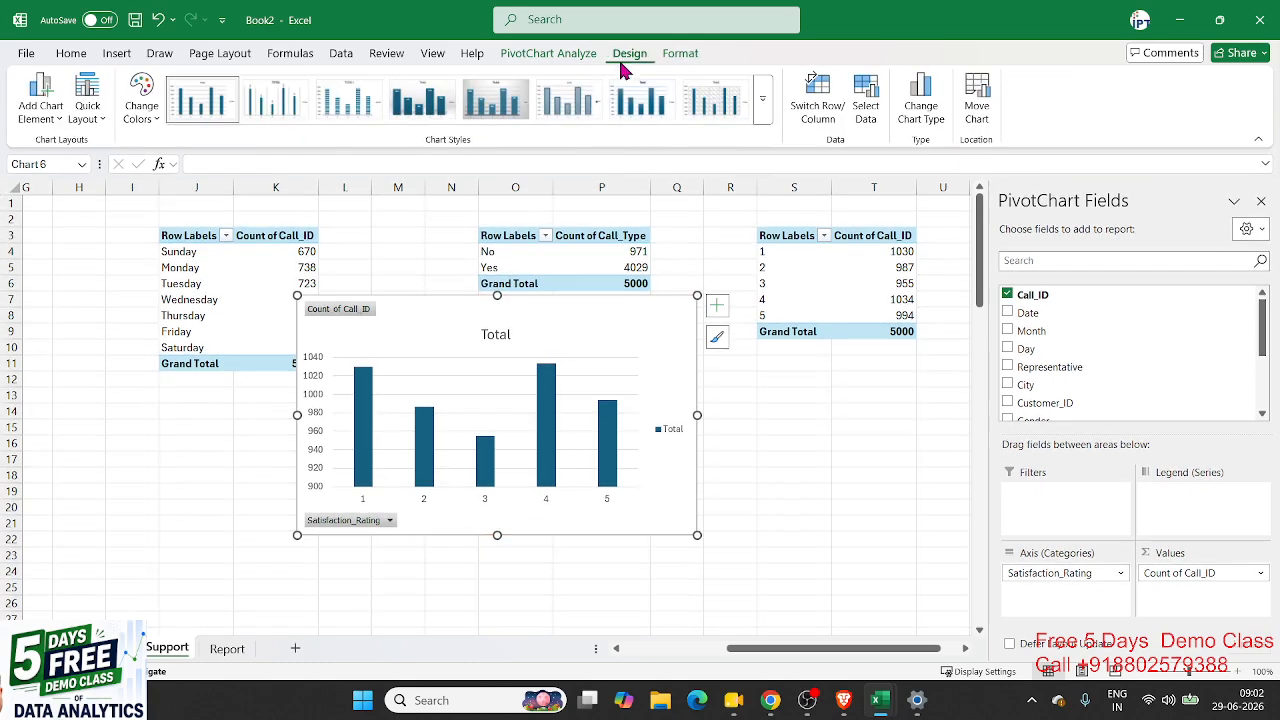
pyautogui.click(762, 100)
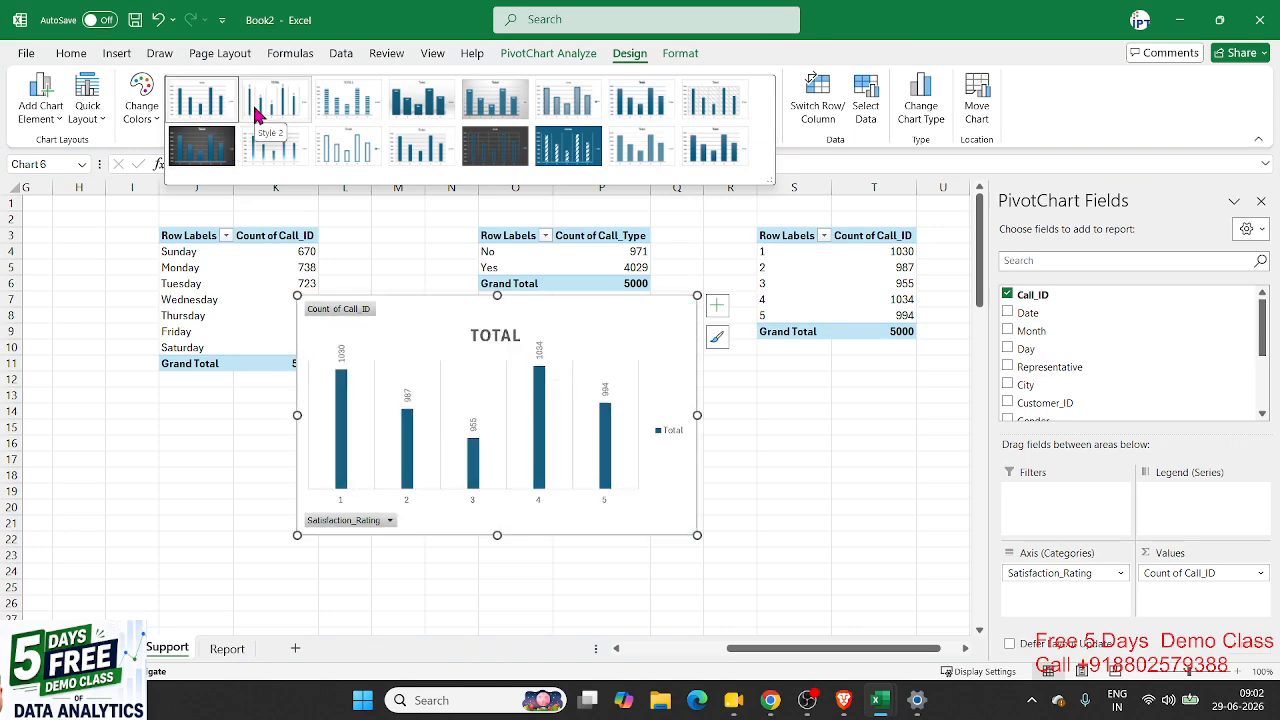
pyautogui.click(254, 114)
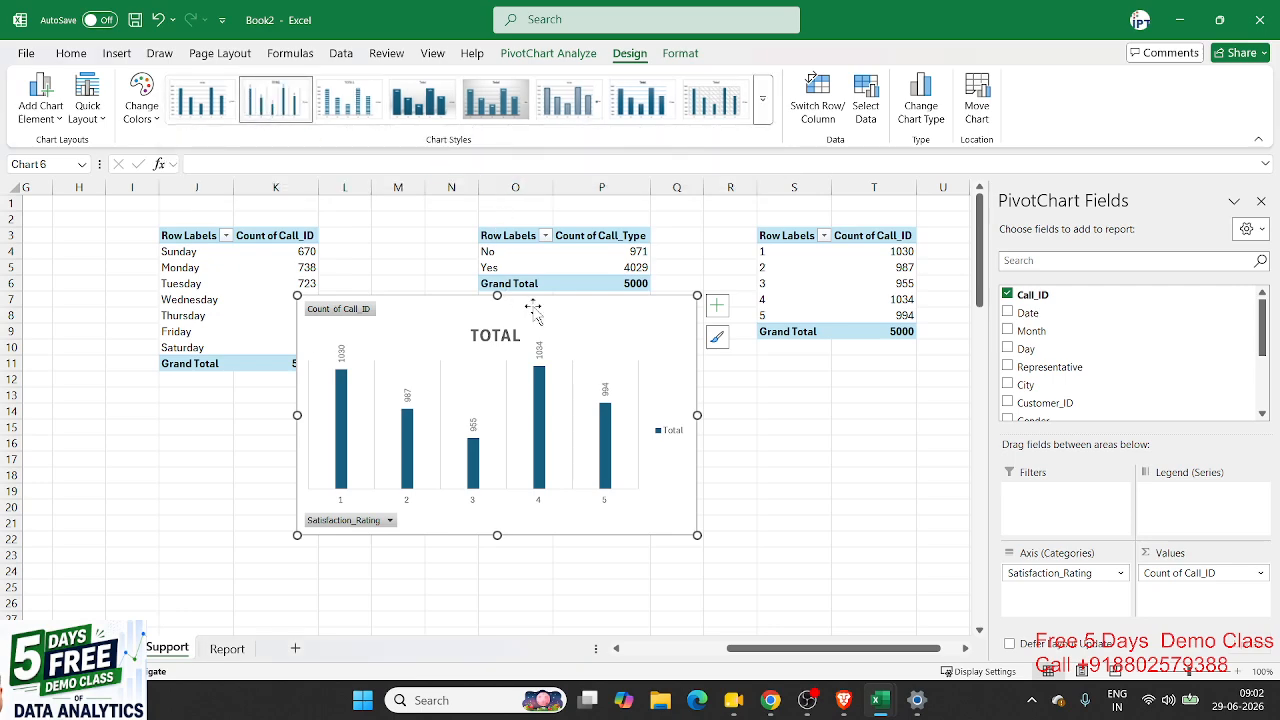
# Step: Move the satisfaction rating column chart from the Support sheet to the Report sheet, directly beside the Problem Resolved chart, and close the field list
pyautogui.press('Escape')
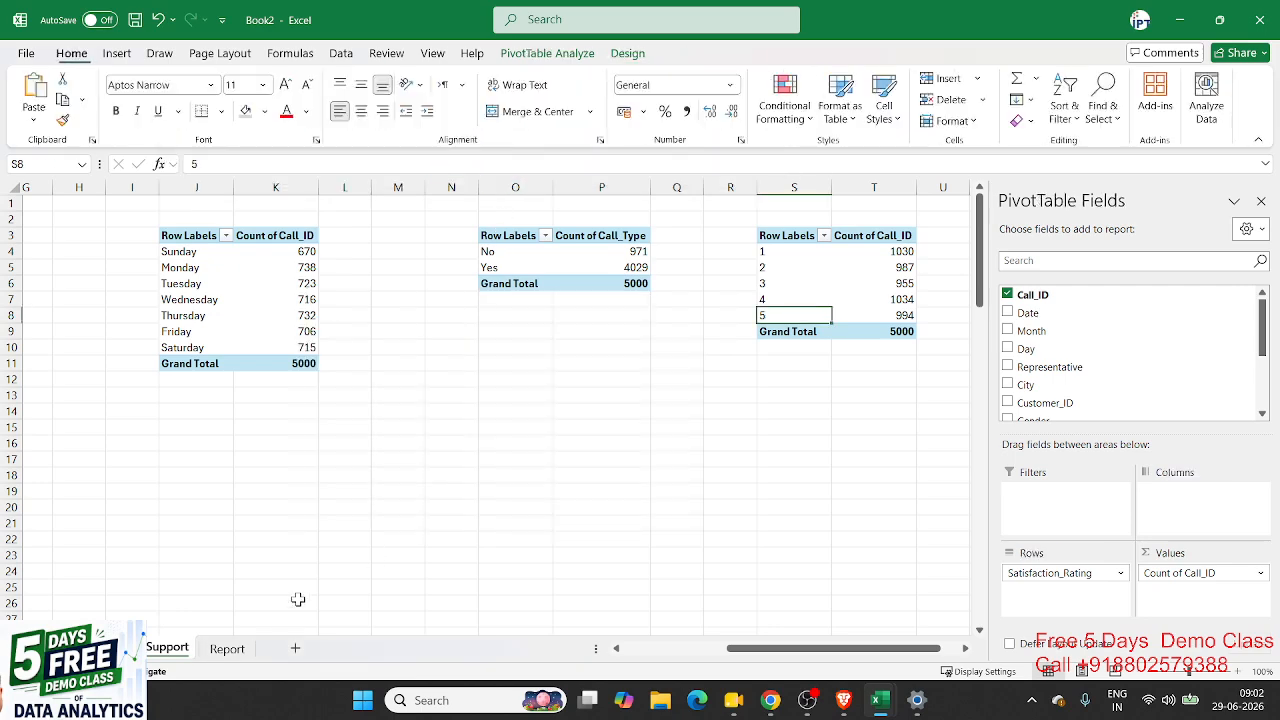
pyautogui.click(227, 648)
pyautogui.click(687, 343)
pyautogui.hotkey('ctrl', 'v')
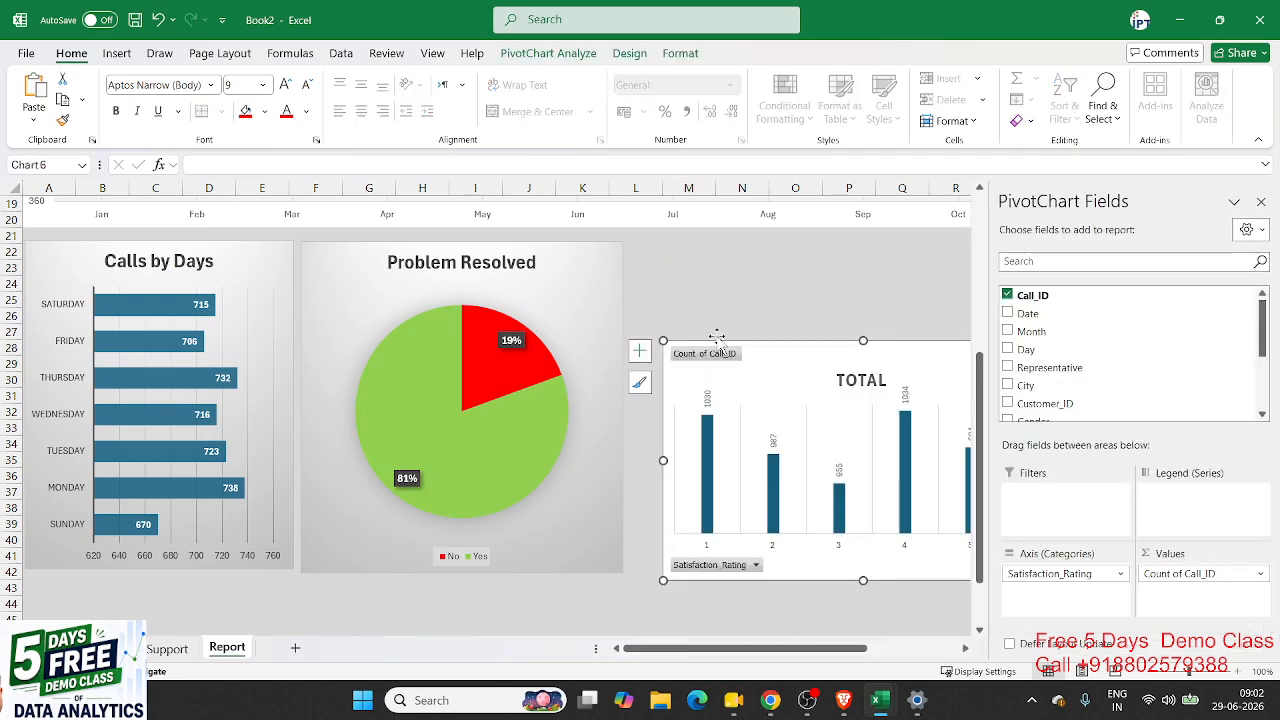
pyautogui.moveTo(735, 333); pyautogui.dragTo(714, 247)
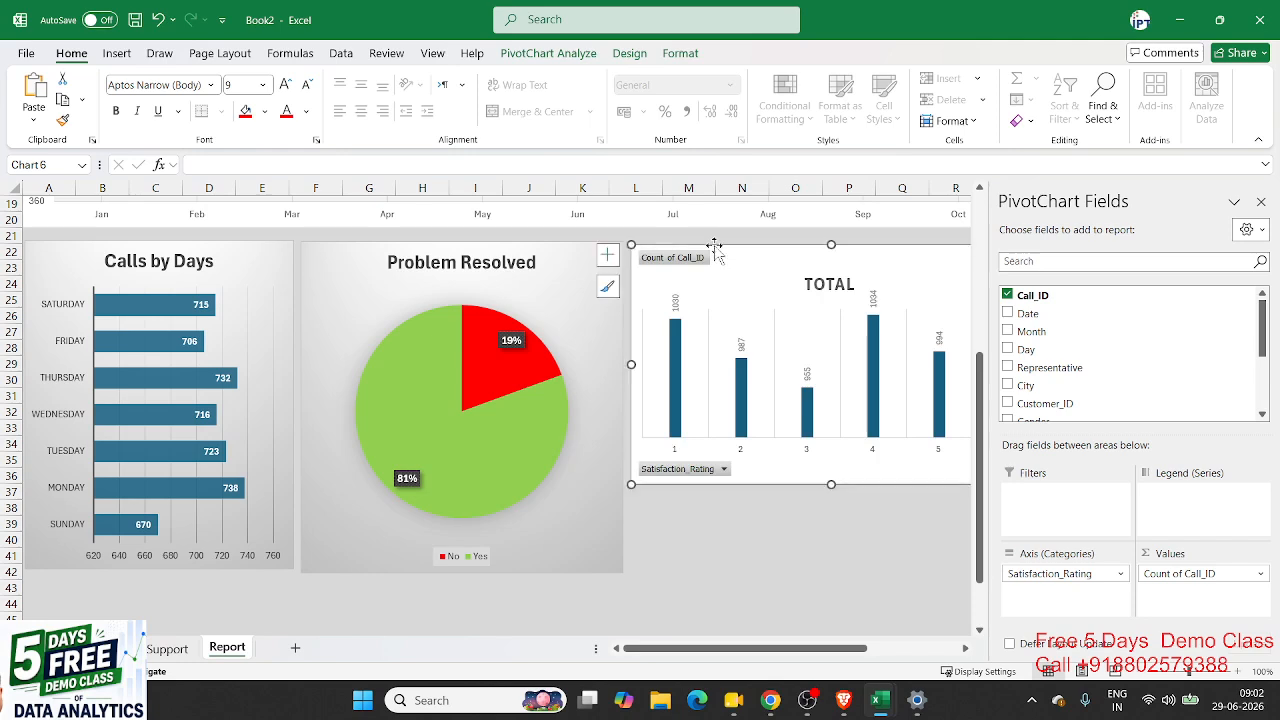
pyautogui.click(1261, 201)
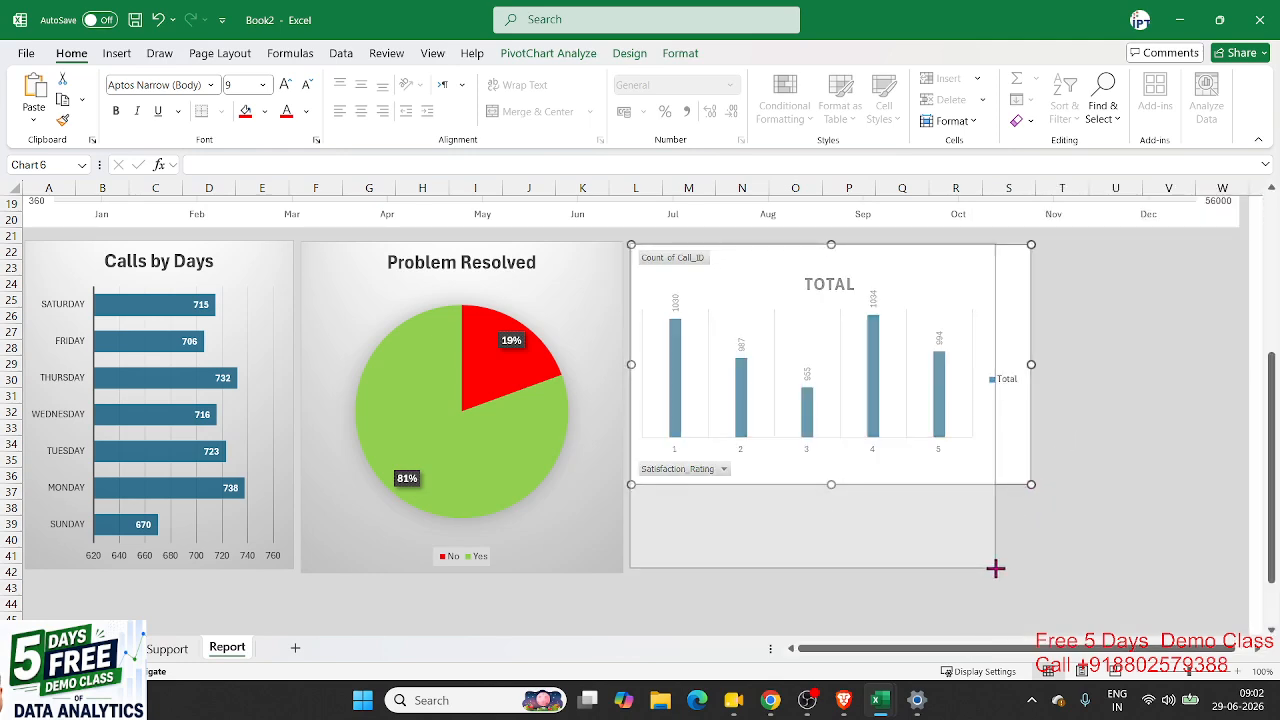
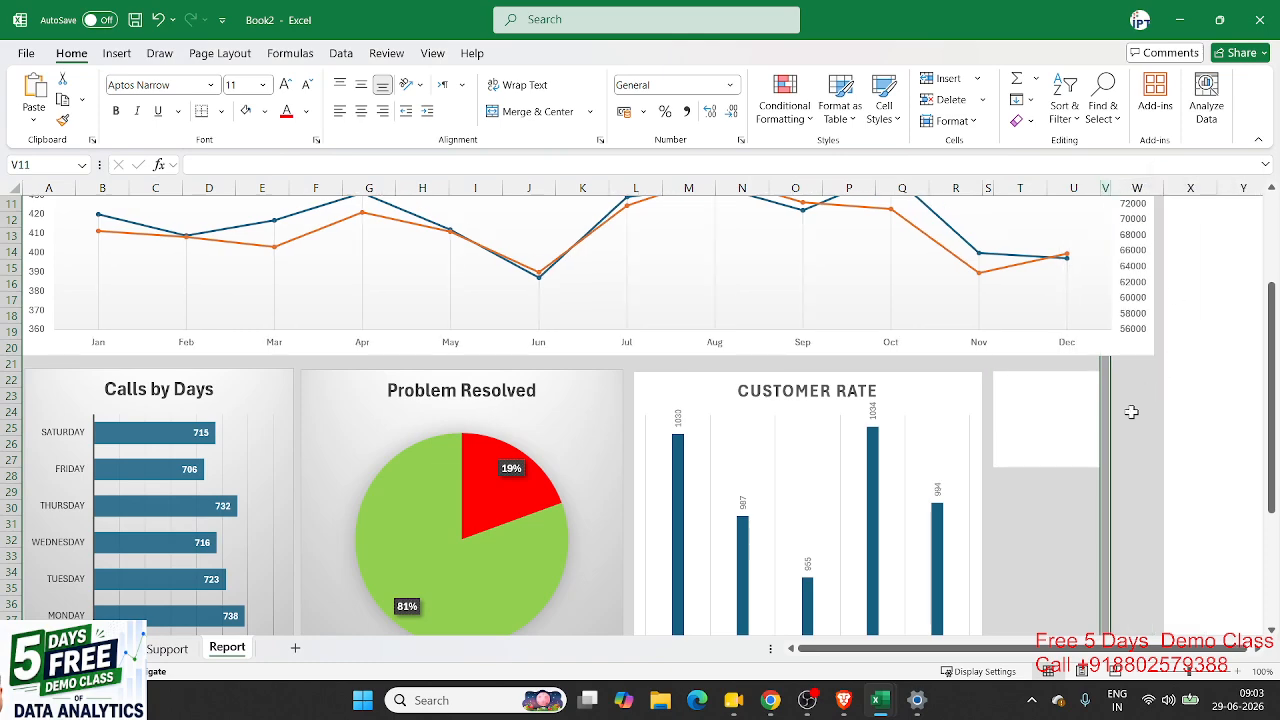
# Step: Try inserting extra columns at column W of the Report sheet, and undo the insertion
pyautogui.click(1133, 410)
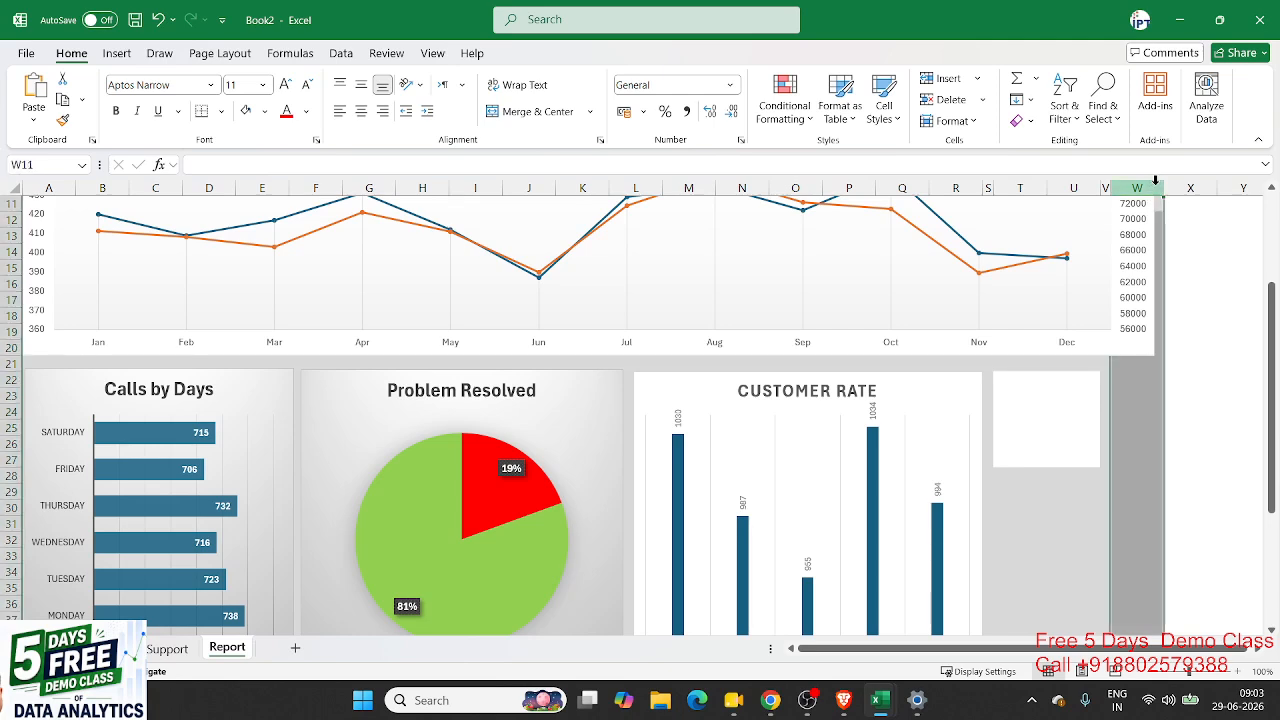
pyautogui.hotkey('ctrl', 'shift', '+')
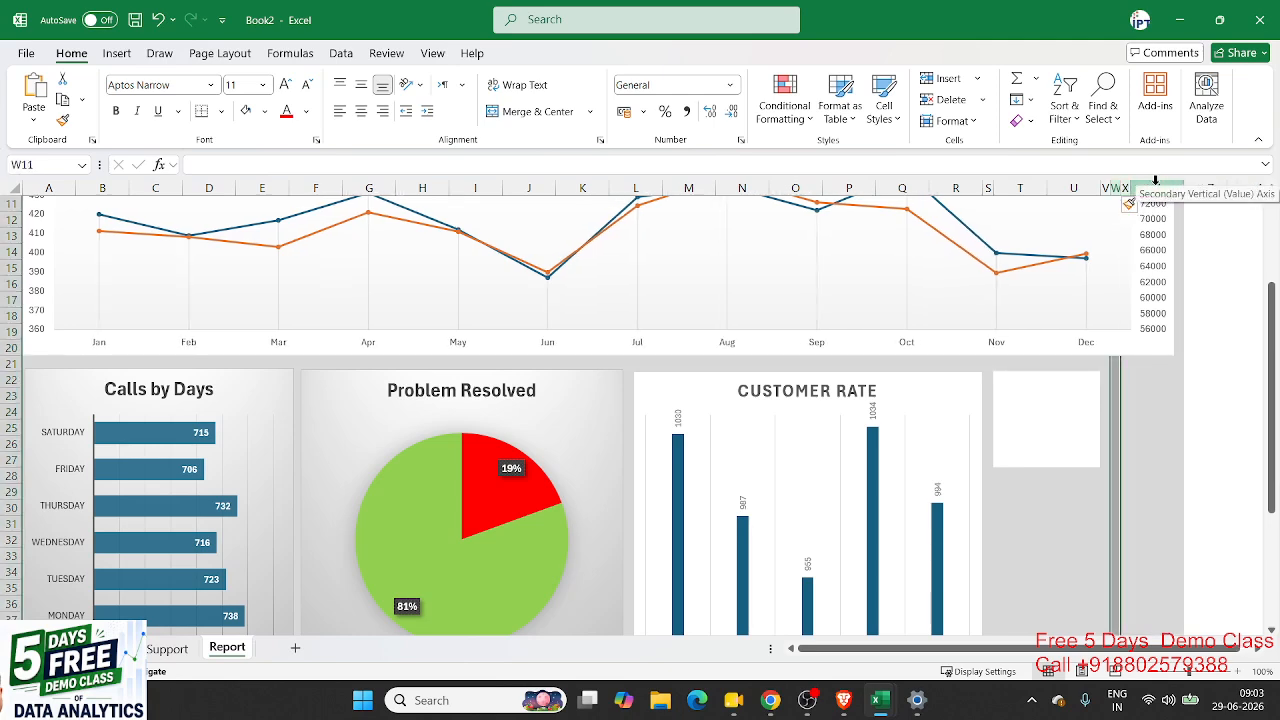
pyautogui.hotkey('ctrl', 'z')
pyautogui.hotkey('ctrl', 'z')
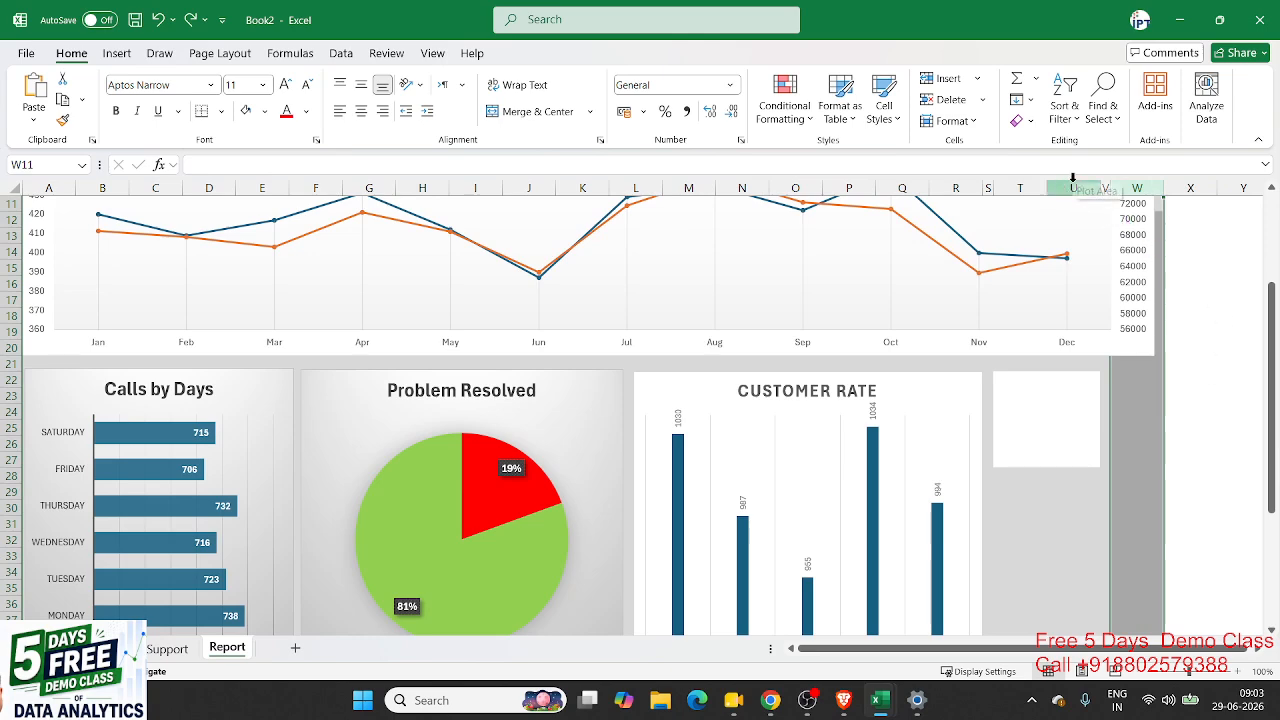
# Step: Copy column W onto column X of the Report sheet to extend the grey background
pyautogui.click(1140, 446)
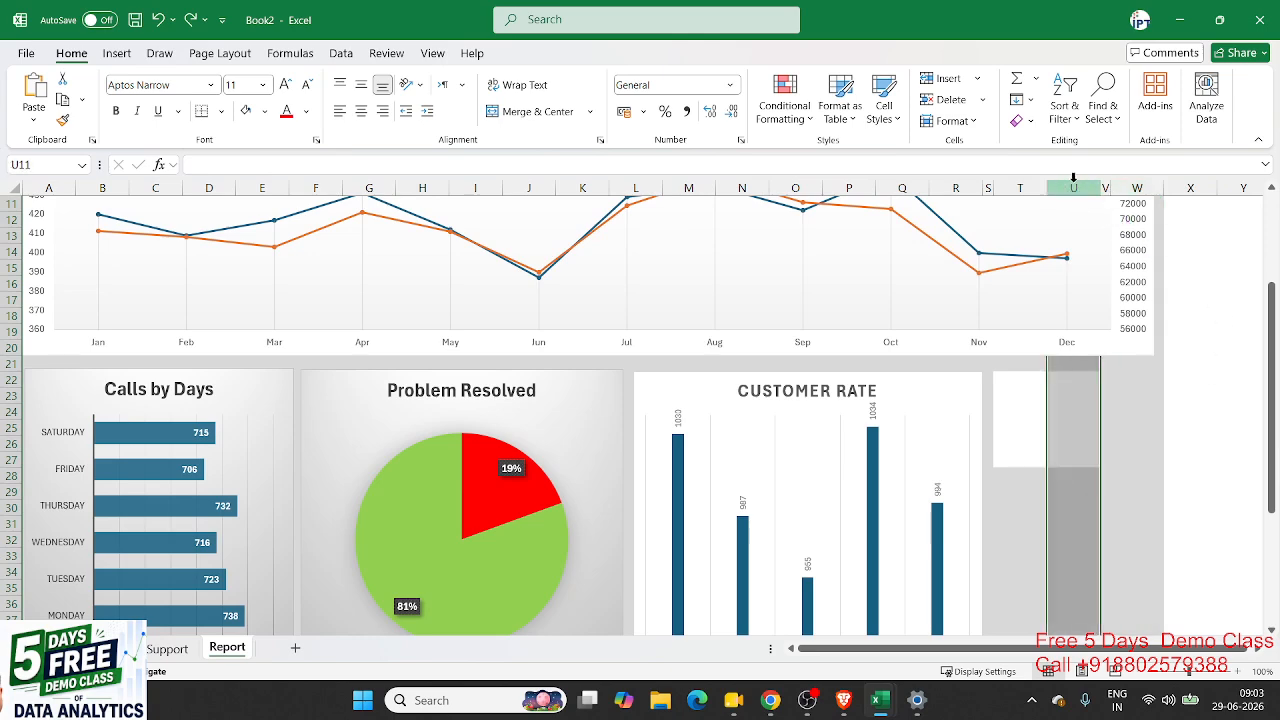
pyautogui.click(1140, 187)
pyautogui.hotkey('ctrl', 'c')
pyautogui.click(1188, 187)
pyautogui.click(1195, 267)
pyautogui.press('Escape')
pyautogui.click(1190, 187)
pyautogui.hotkey('ctrl', 'c')
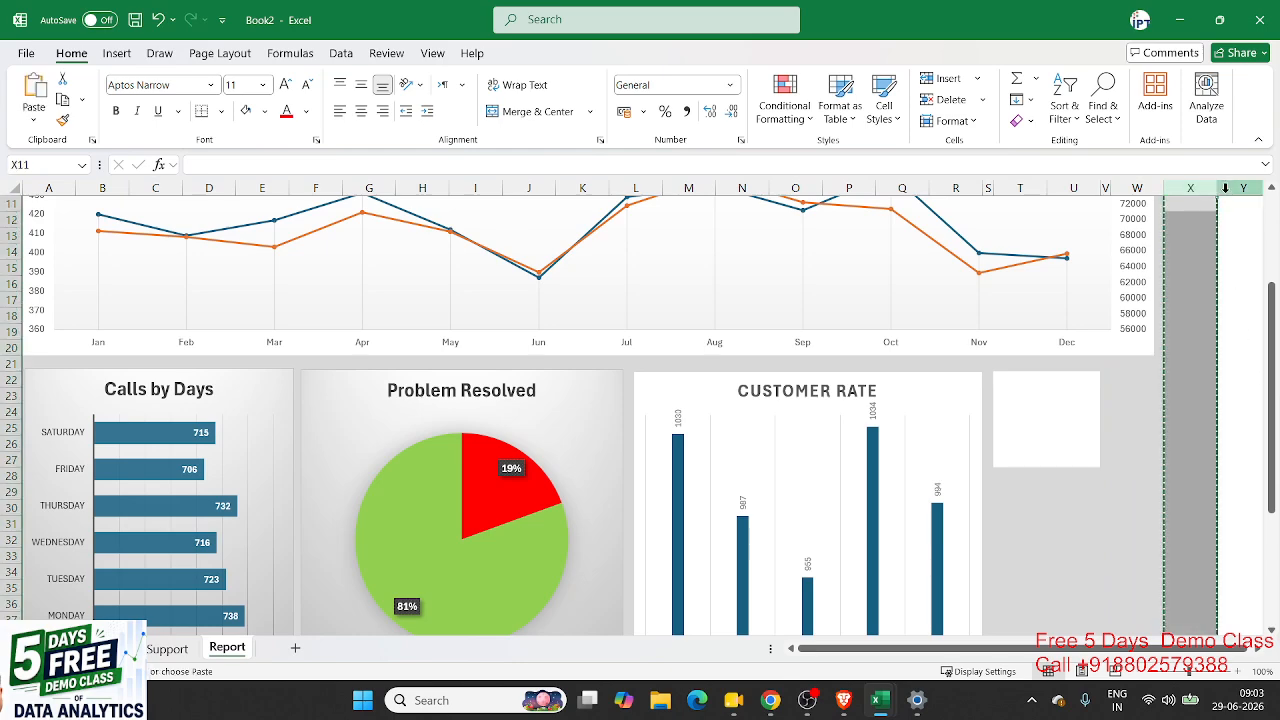
pyautogui.click(1135, 387)
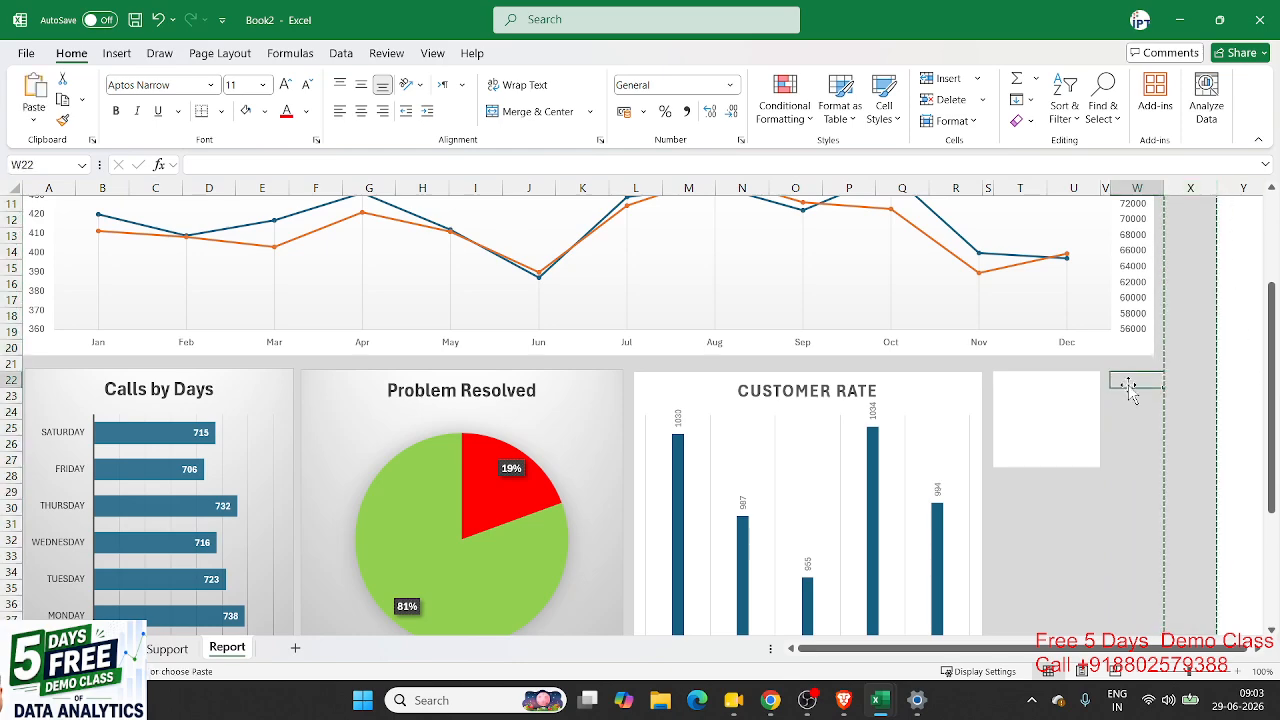
pyautogui.click(1040, 410)
pyautogui.hotkey('ctrl', 'c')
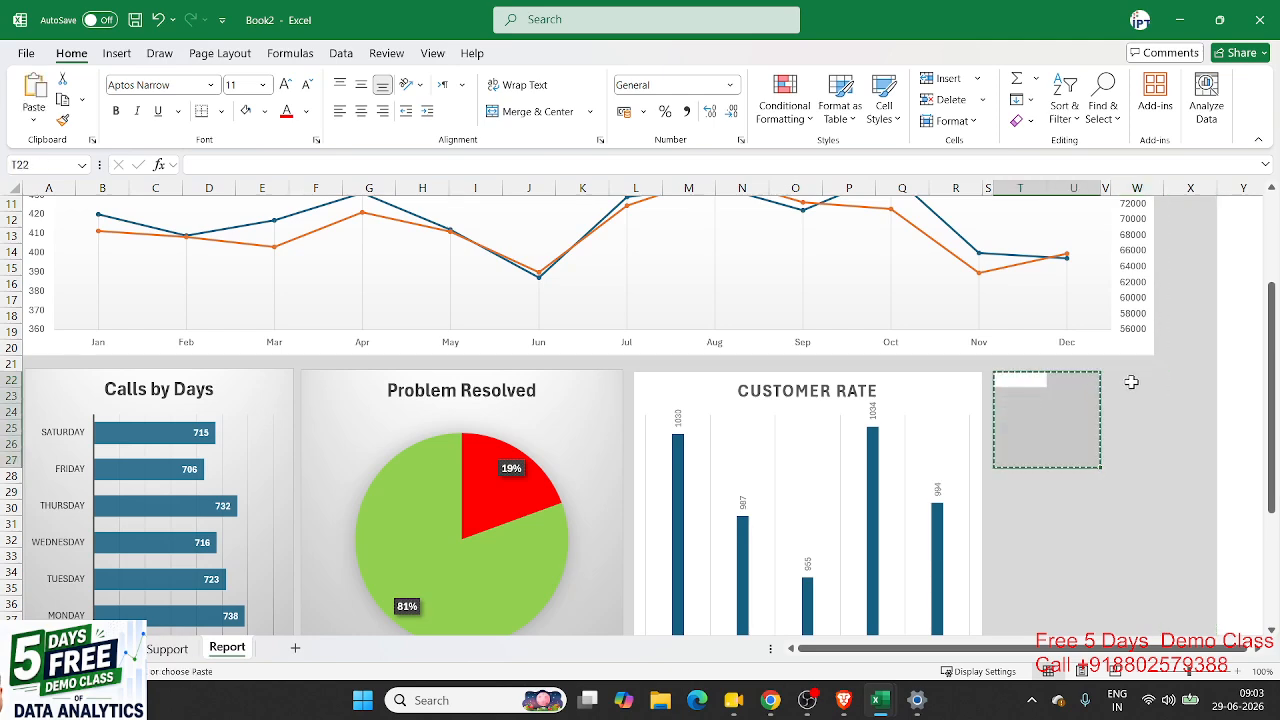
pyautogui.click(1128, 381)
pyautogui.hotkey('ctrl', 'v')
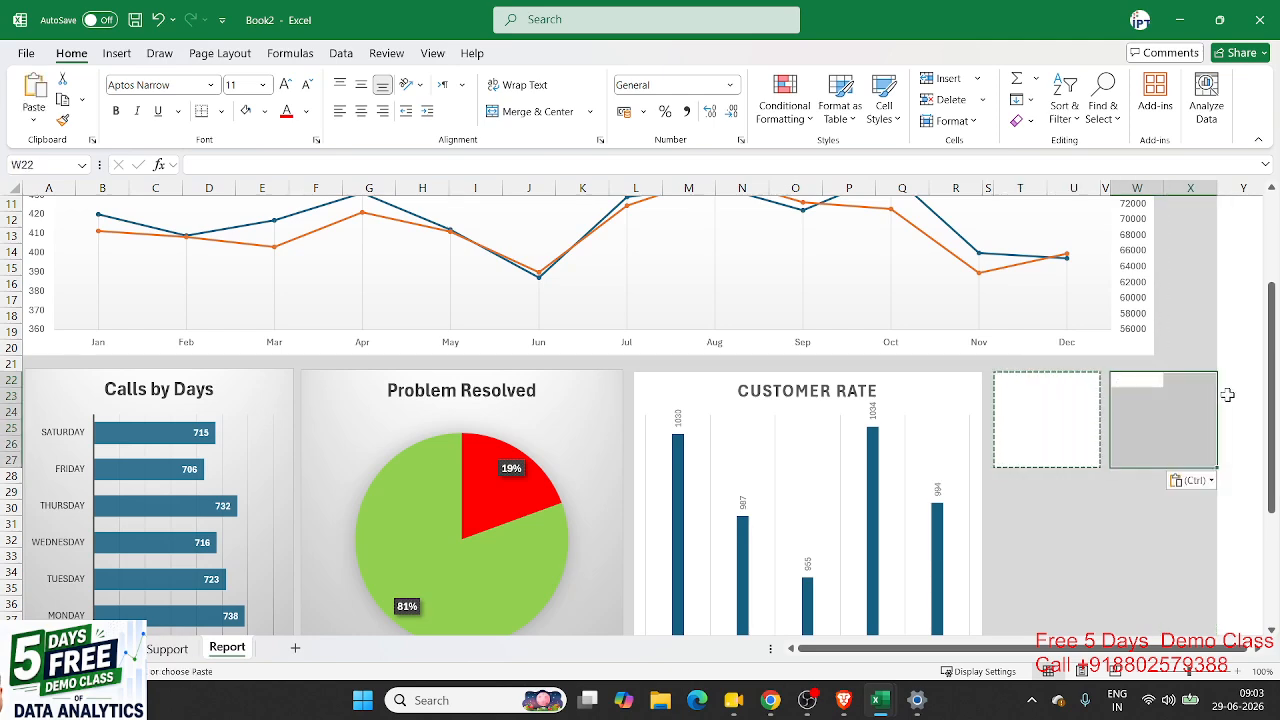
pyautogui.click(1226, 394)
# Step: Extend the grey background from column X to column Y and narrow column Y into a thin margin
pyautogui.hscroll(5, 1218, 280)
pyautogui.click(694, 251)
pyautogui.click(613, 189)
pyautogui.hotkey('ctrl', 'c')
pyautogui.click(655, 188)
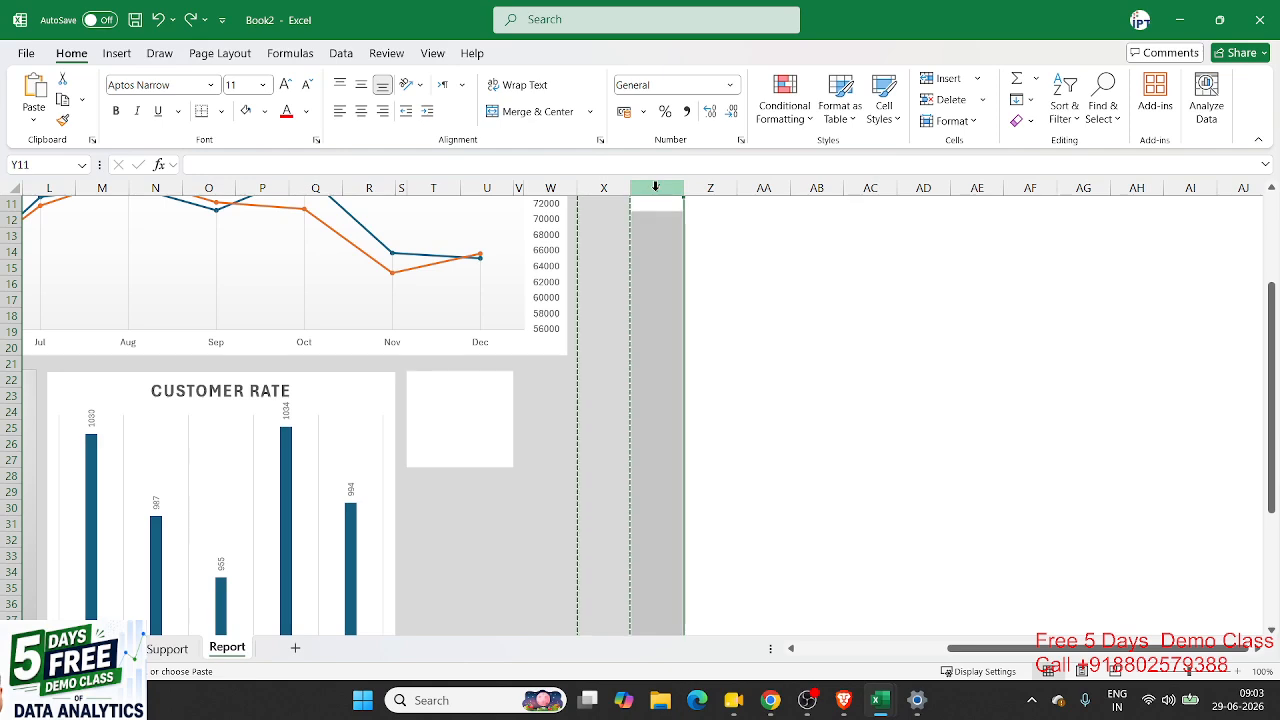
pyautogui.hotkey('ctrl', 'v')
pyautogui.press('Escape')
pyautogui.click(727, 265)
pyautogui.moveTo(684, 197); pyautogui.dragTo(646, 194)
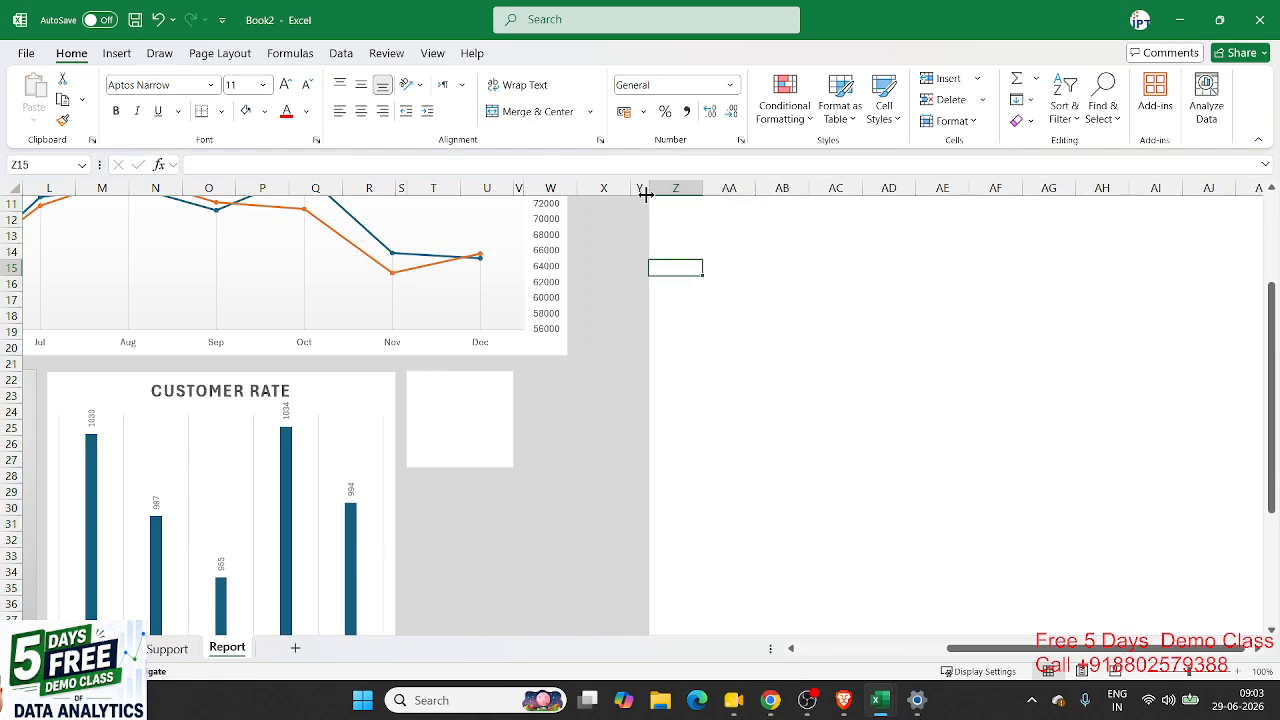
# Step: Widen the monthly line chart so that its edge reaches the narrow margin column Y
pyautogui.click(566, 347)
pyautogui.moveTo(570, 235); pyautogui.dragTo(641, 241)
# Step: Duplicate the white block T22:U27 at W22, and copy the resulting pair of blocks to T30
pyautogui.moveTo(454, 381); pyautogui.dragTo(482, 465)
pyautogui.hotkey('ctrl', 'c')
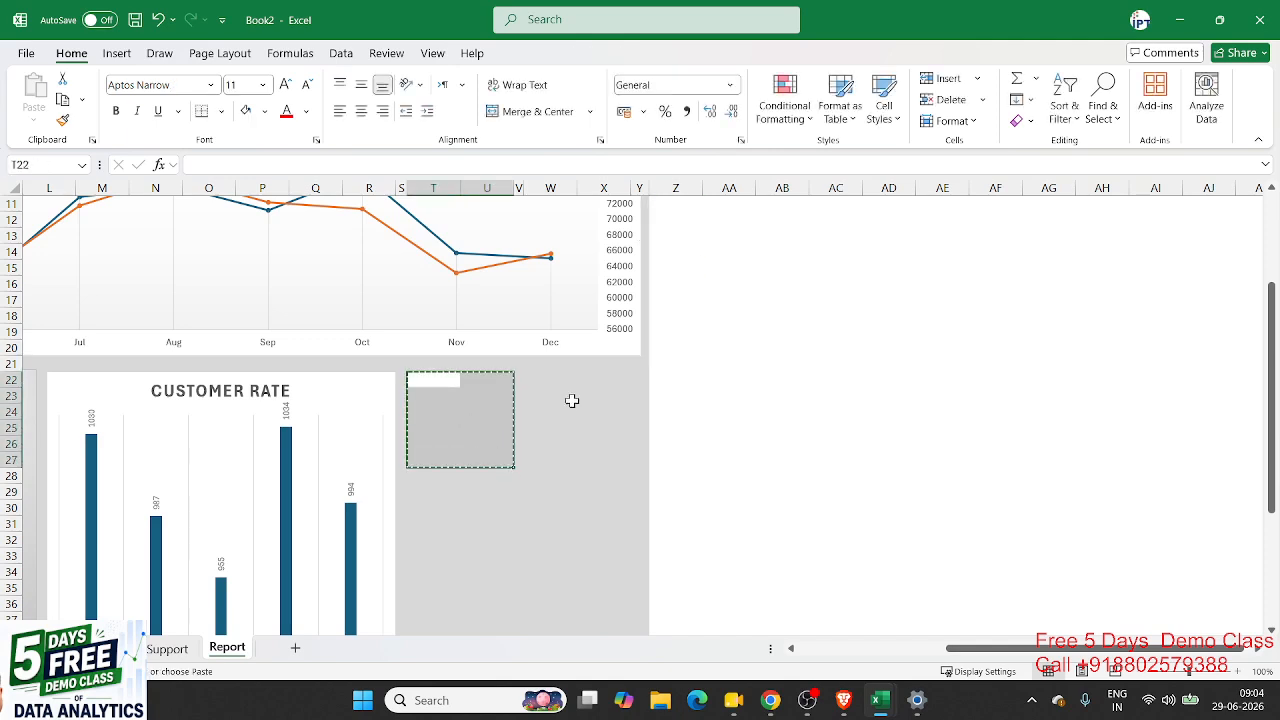
pyautogui.click(553, 380)
pyautogui.hotkey('ctrl', 'v')
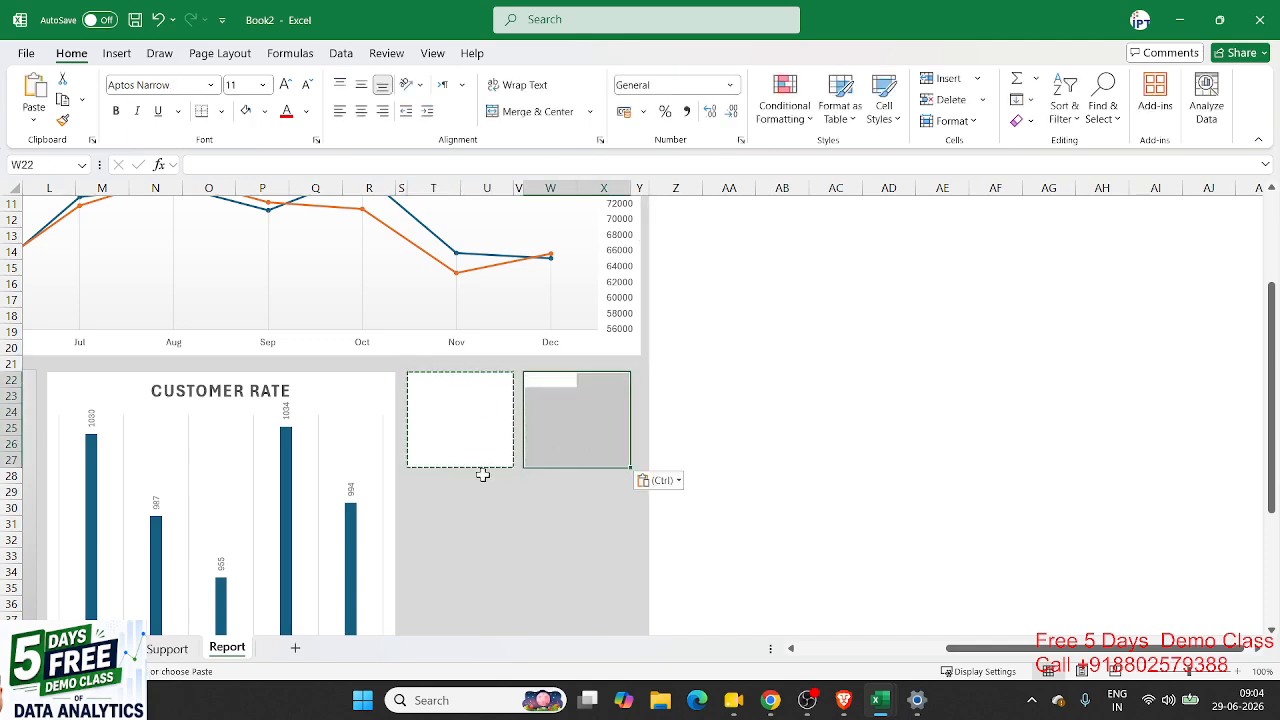
pyautogui.moveTo(443, 376); pyautogui.dragTo(586, 456)
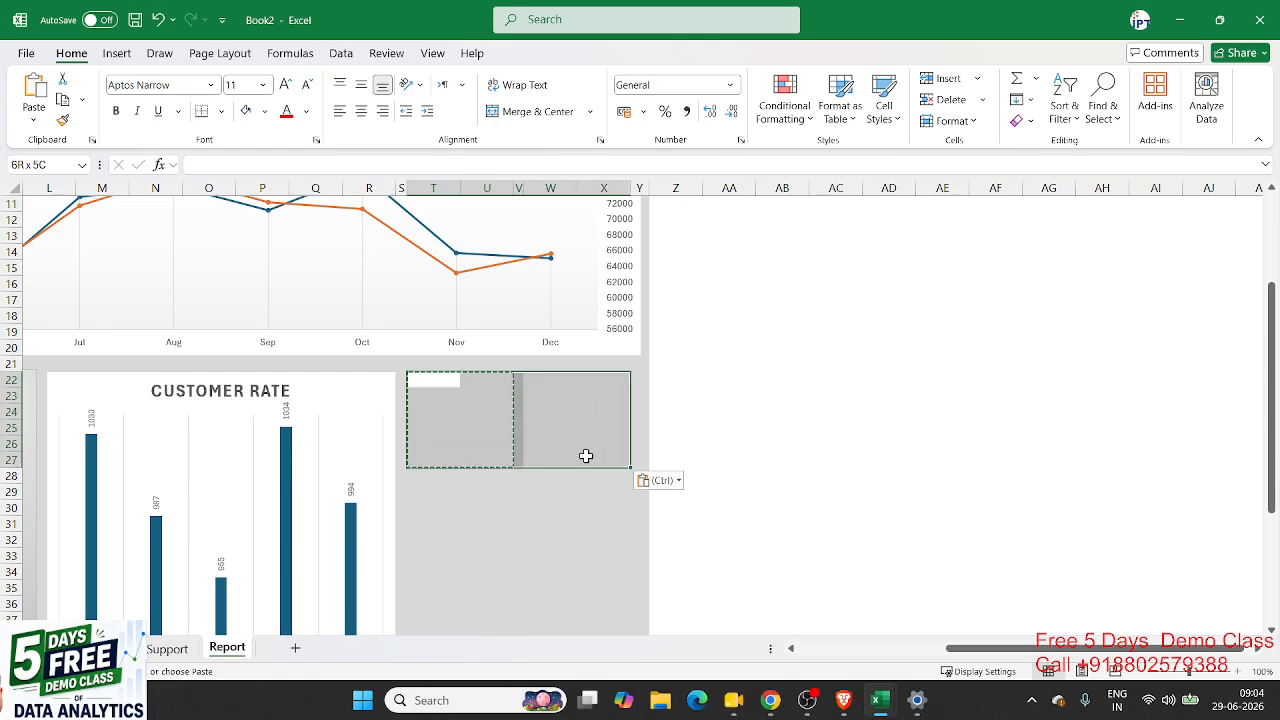
pyautogui.click(437, 504)
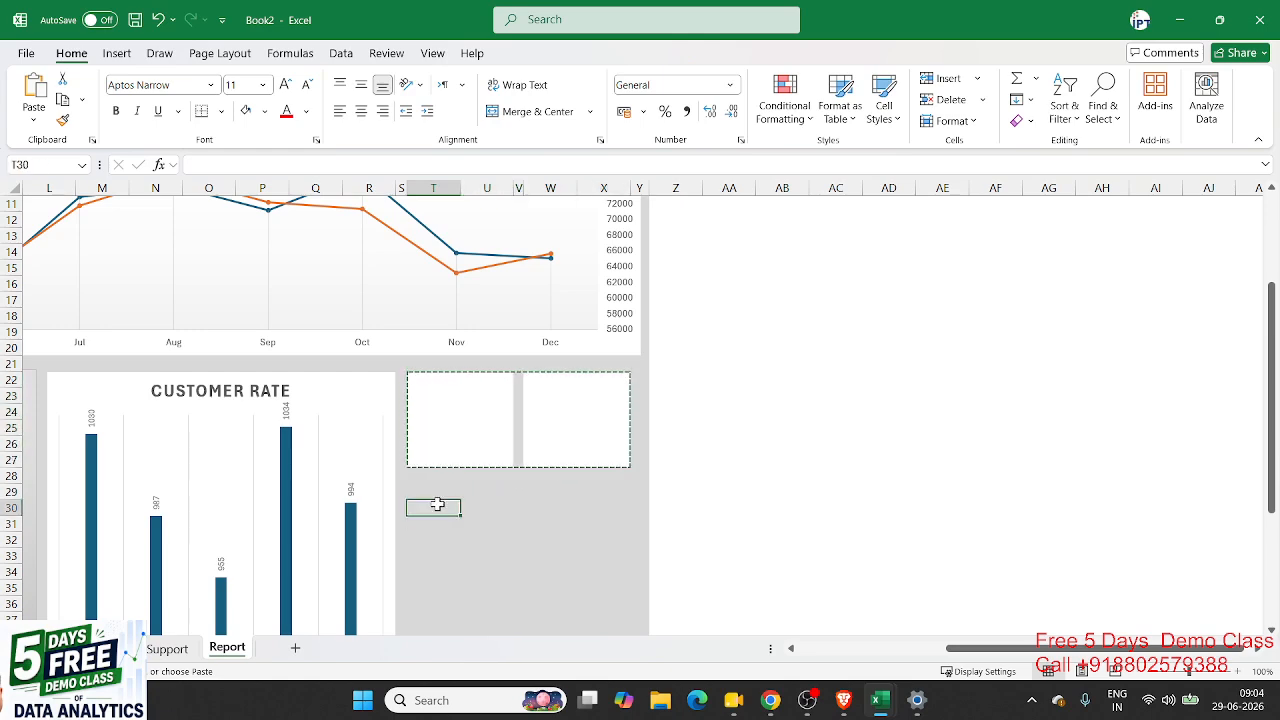
pyautogui.hotkey('ctrl', 'v')
pyautogui.press('Escape')
pyautogui.scroll(-5, 531, 540)
pyautogui.scroll(4, 532, 543)
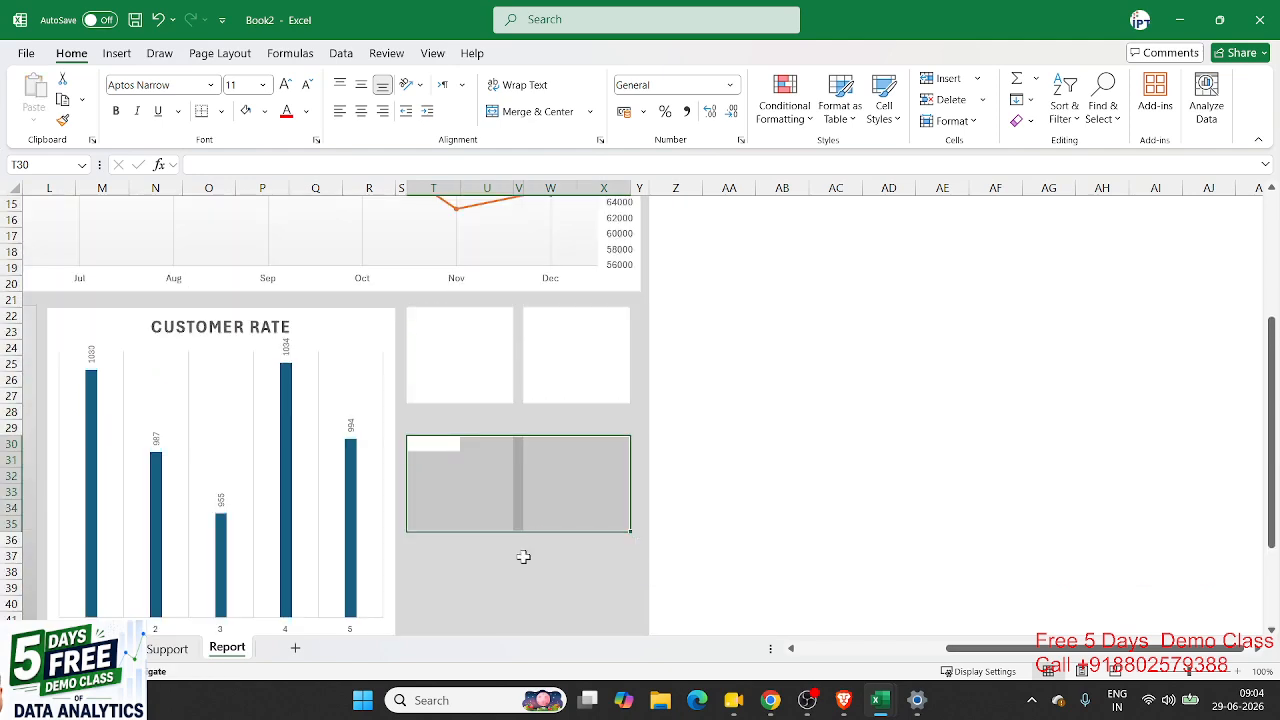
pyautogui.click(491, 584)
# Step: Merge and center T22:U22 and enter the heading "Total Calls"
pyautogui.moveTo(430, 318); pyautogui.dragTo(470, 316)
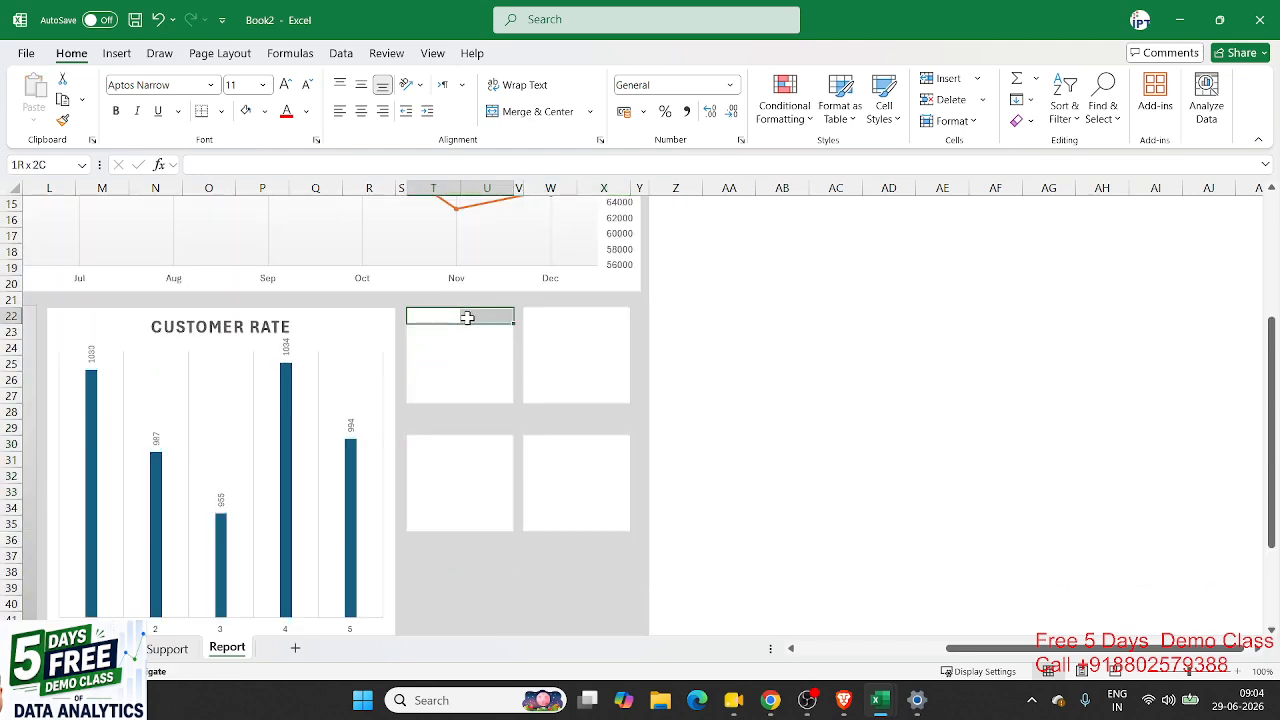
pyautogui.click(533, 115)
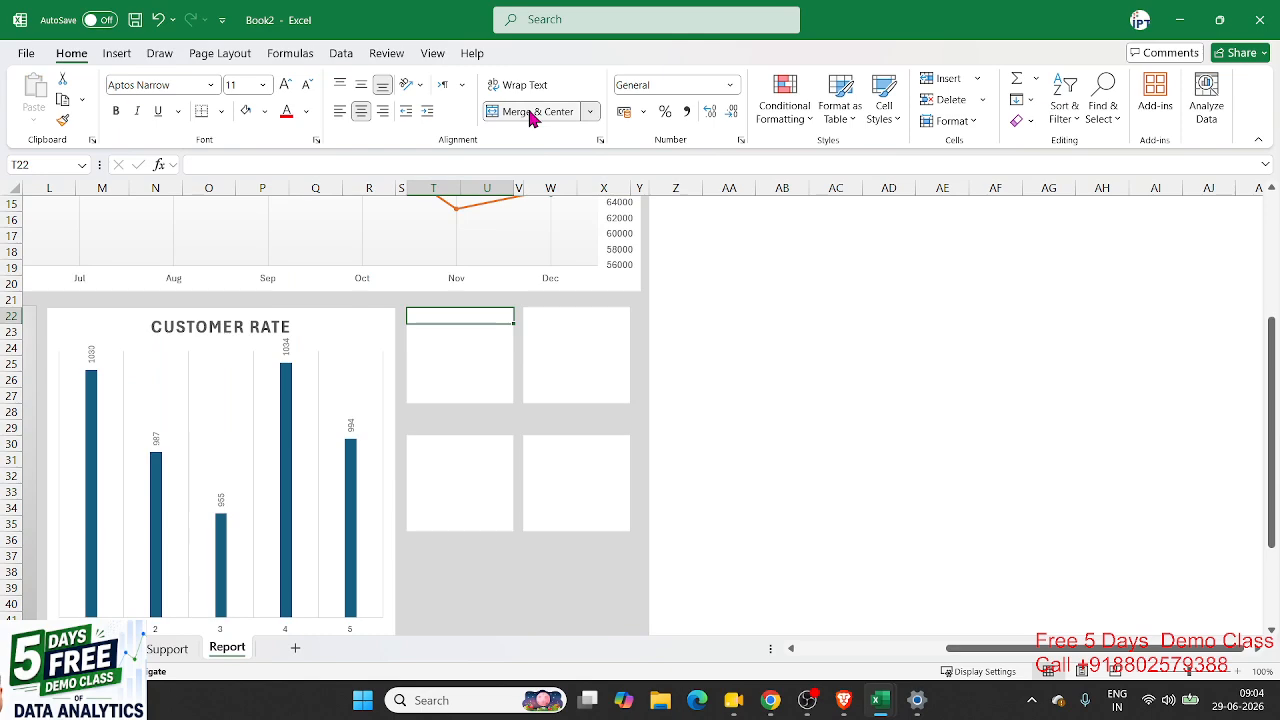
pyautogui.write('Total Calls')
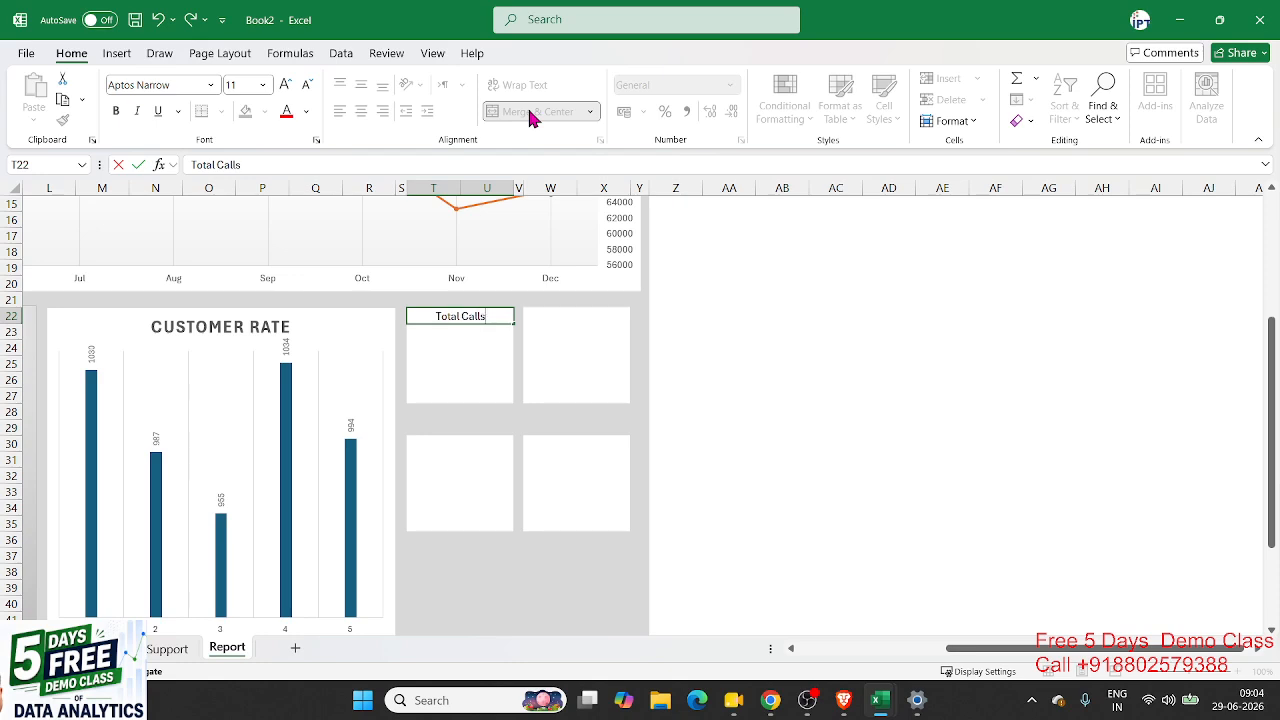
pyautogui.press('Return')
# Step: Merge and center W22:X22 and enter the heading "Total Duration"
pyautogui.press('Up')
pyautogui.press('Right')
pyautogui.press('Right')
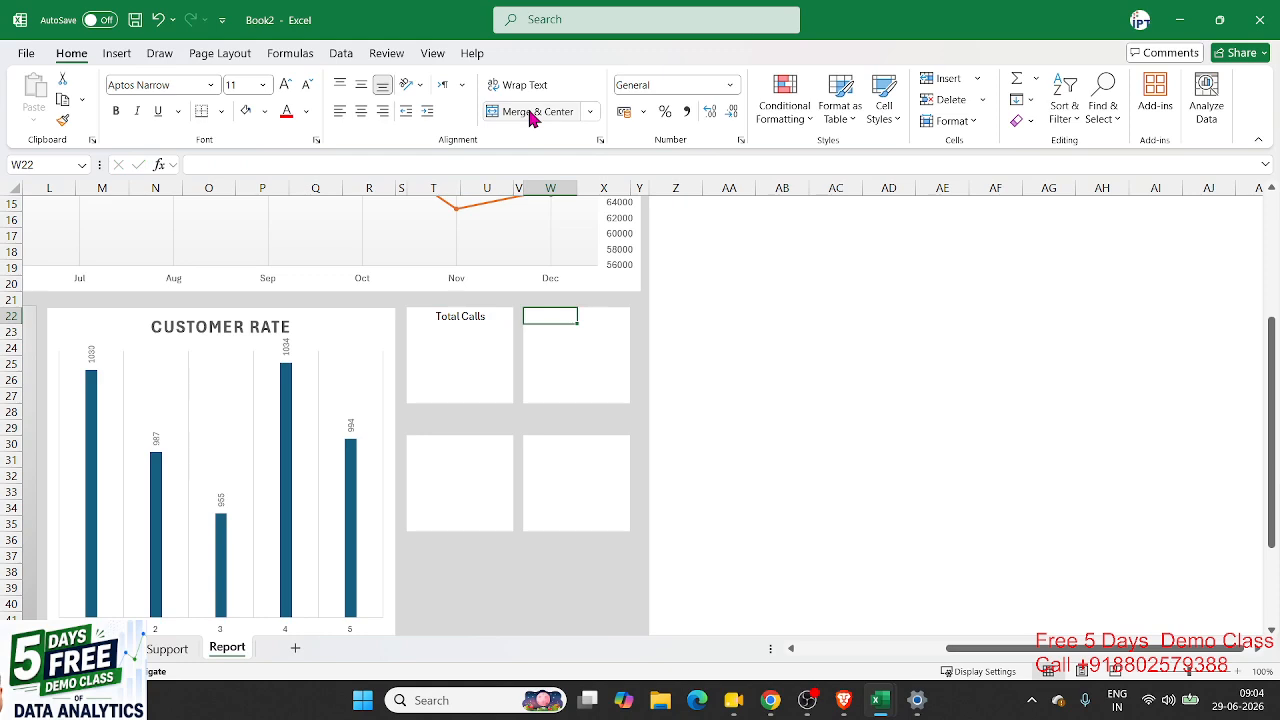
pyautogui.hotkey('shift', 'Right')
pyautogui.click(531, 116)
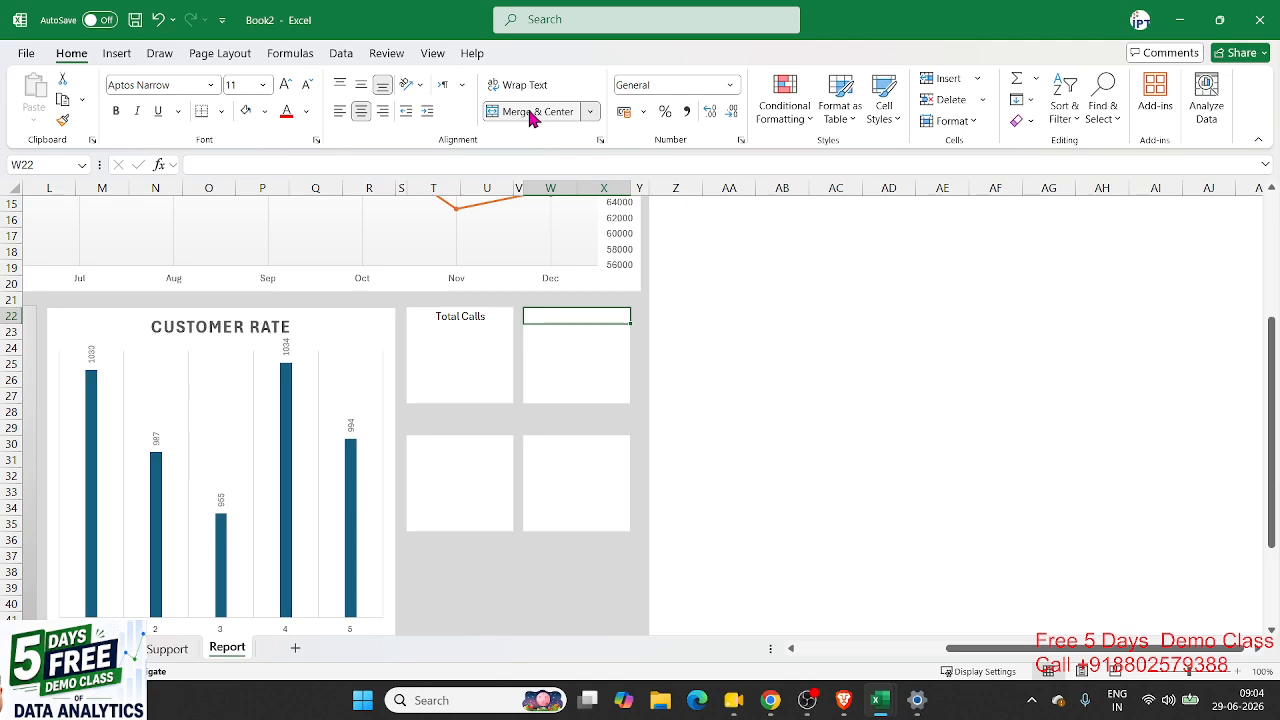
pyautogui.write('Total Duration')
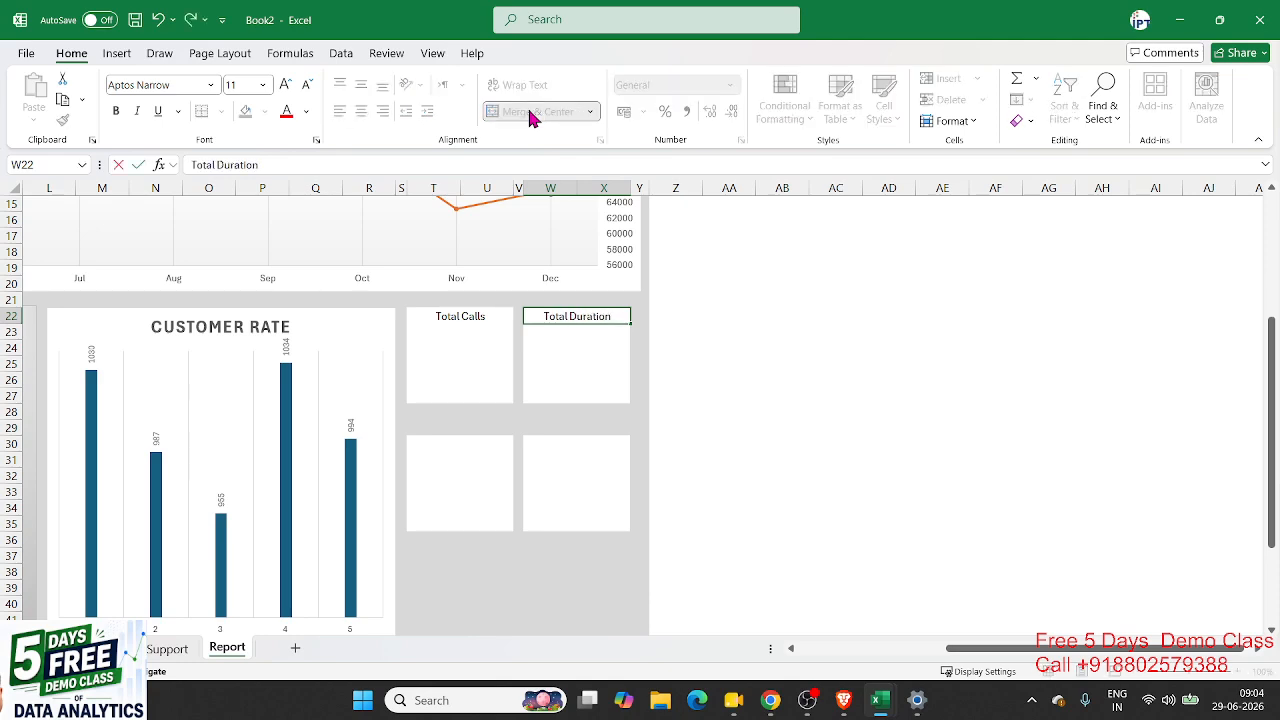
pyautogui.press('Return')
# Step: Merge and center T30:U30 and enter the heading "Total Rev"
pyautogui.moveTo(414, 445); pyautogui.dragTo(468, 445)
pyautogui.click(505, 112)
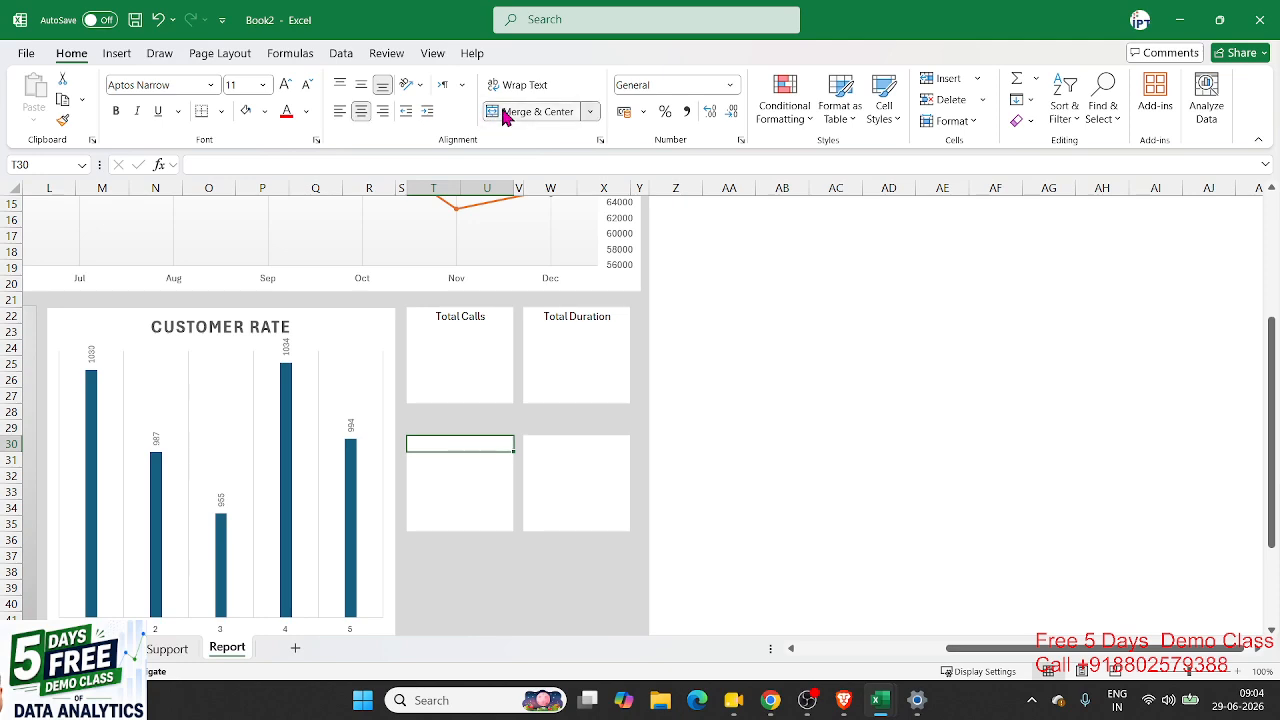
pyautogui.write('Total Rev')
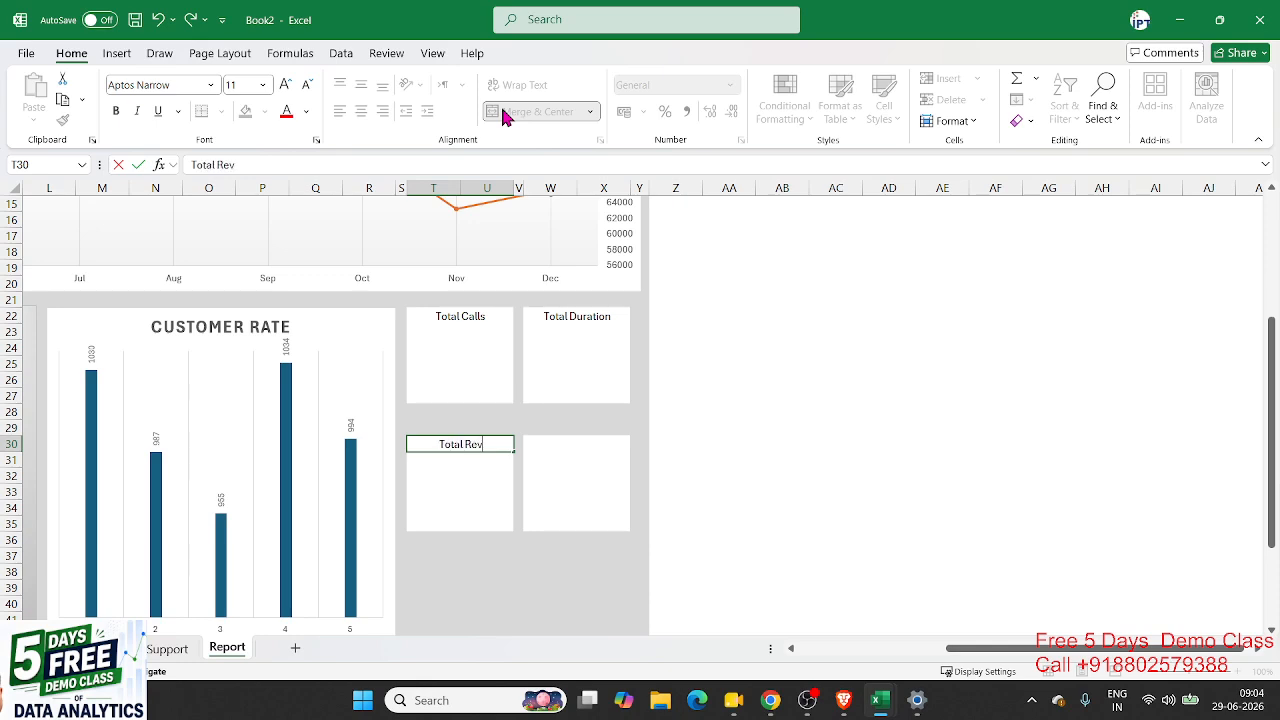
# Step: Merge and center W30:X30 and enter the heading "Resolved %"
pyautogui.press('Right')
pyautogui.press('Right')
pyautogui.hotkey('shift', 'Right')
pyautogui.click(505, 117)
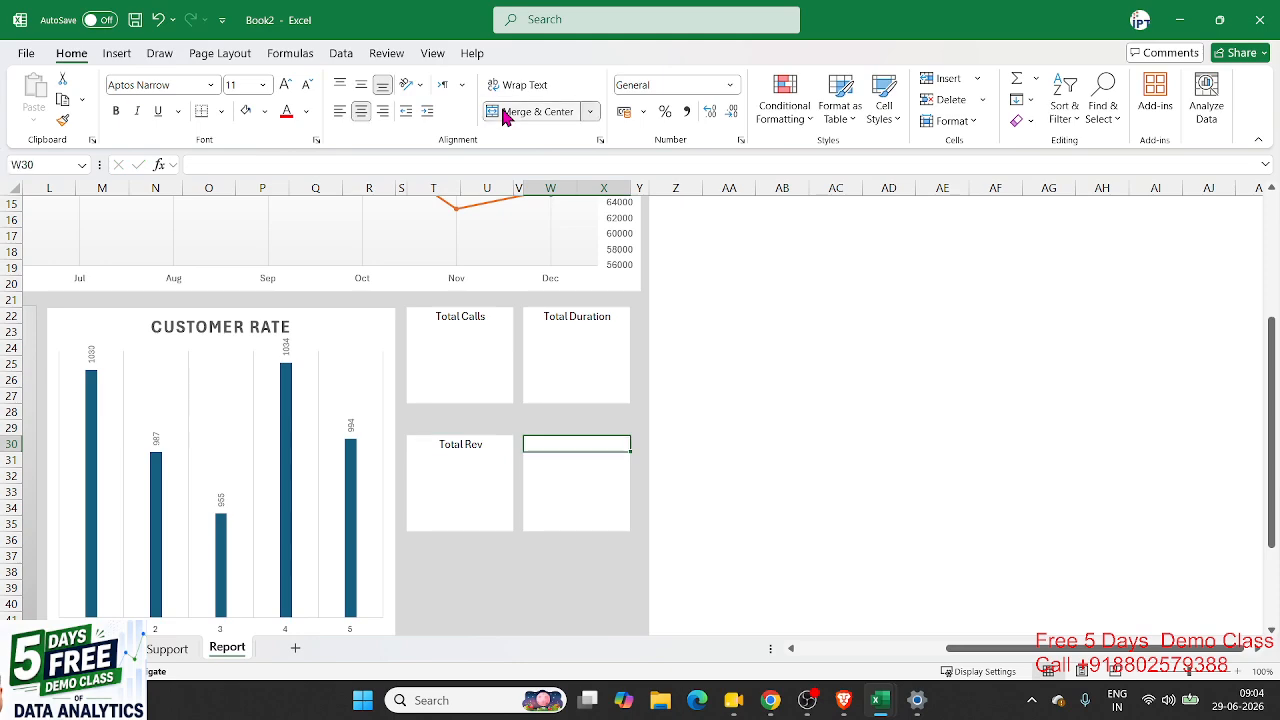
pyautogui.write('Resol')
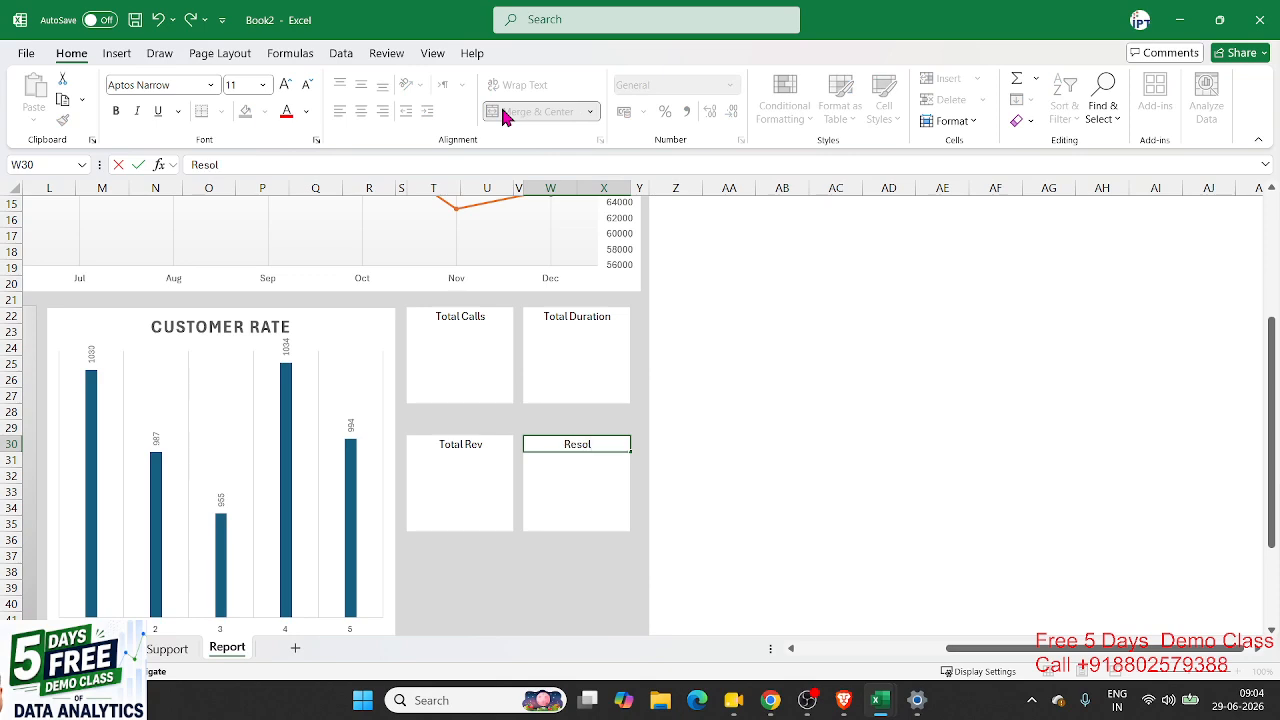
pyautogui.write('ved %')
pyautogui.press('Return')
pyautogui.press('Up')
pyautogui.press('Down')
pyautogui.press('Down')
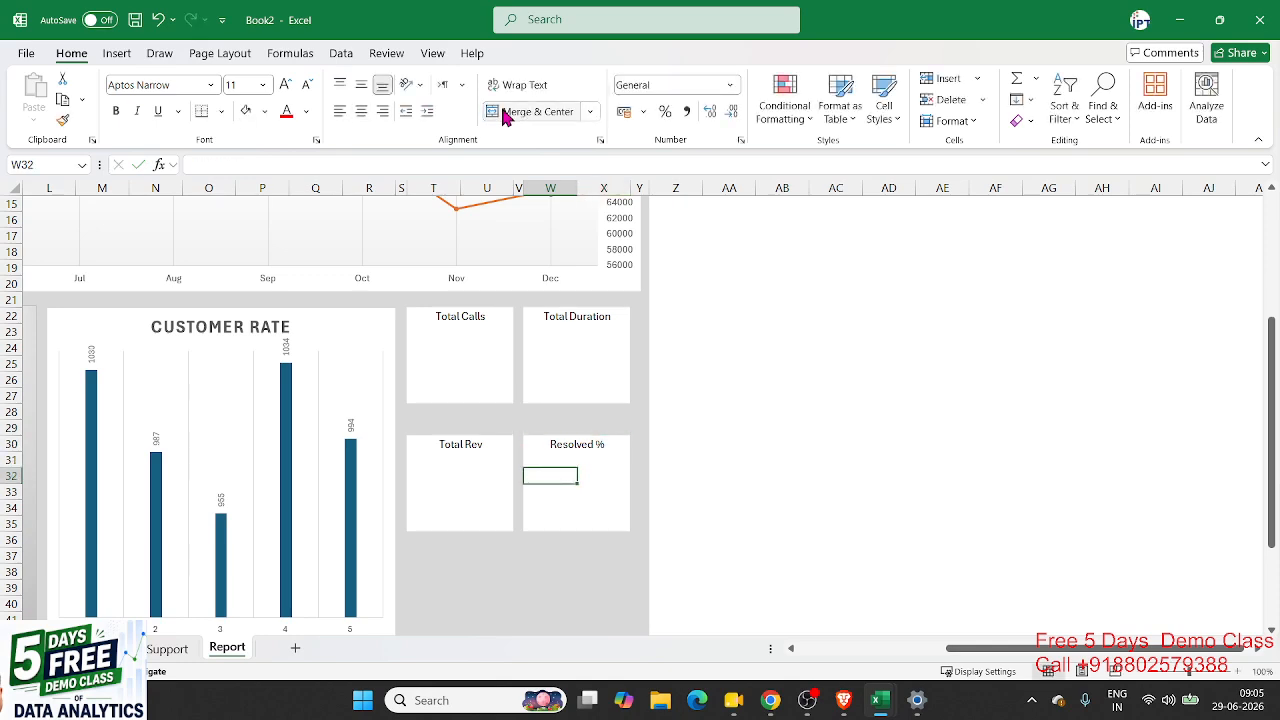
# Step: Fill the range T37:X41 below the four cards with white as a wide fifth card
pyautogui.scroll(-2, 503, 116)
pyautogui.moveTo(423, 562); pyautogui.dragTo(600, 606)
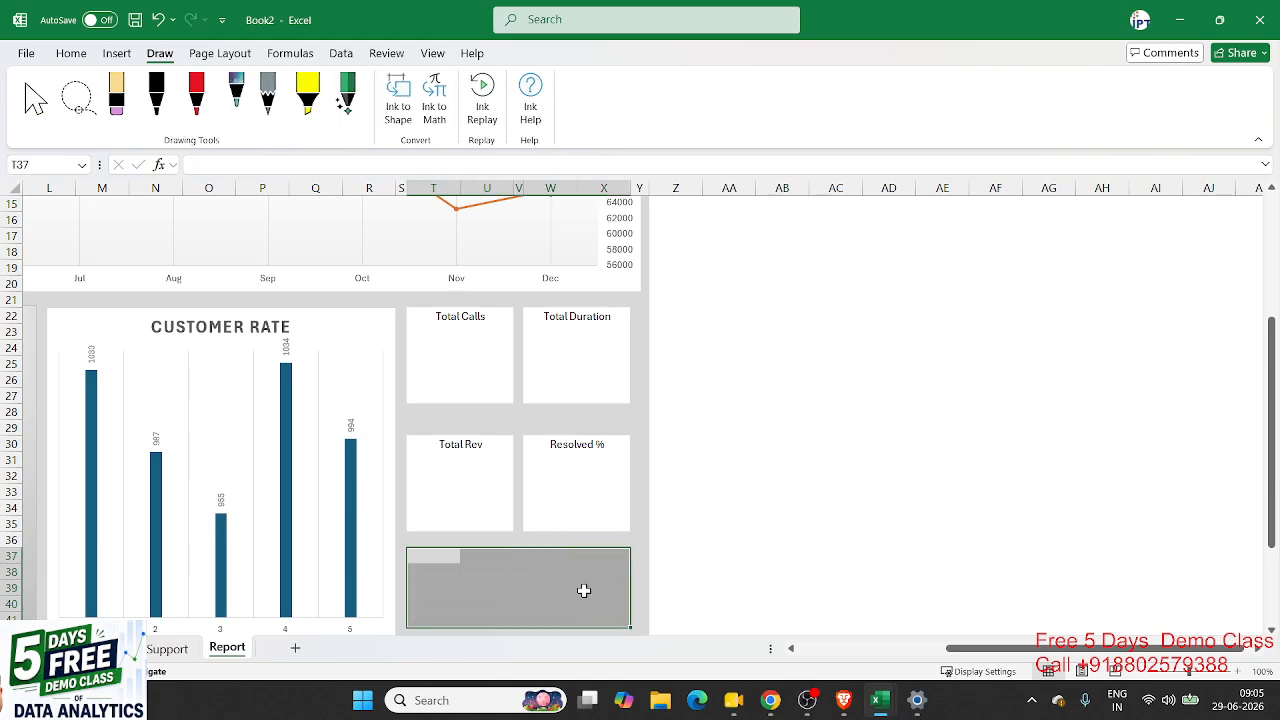
pyautogui.click(71, 53)
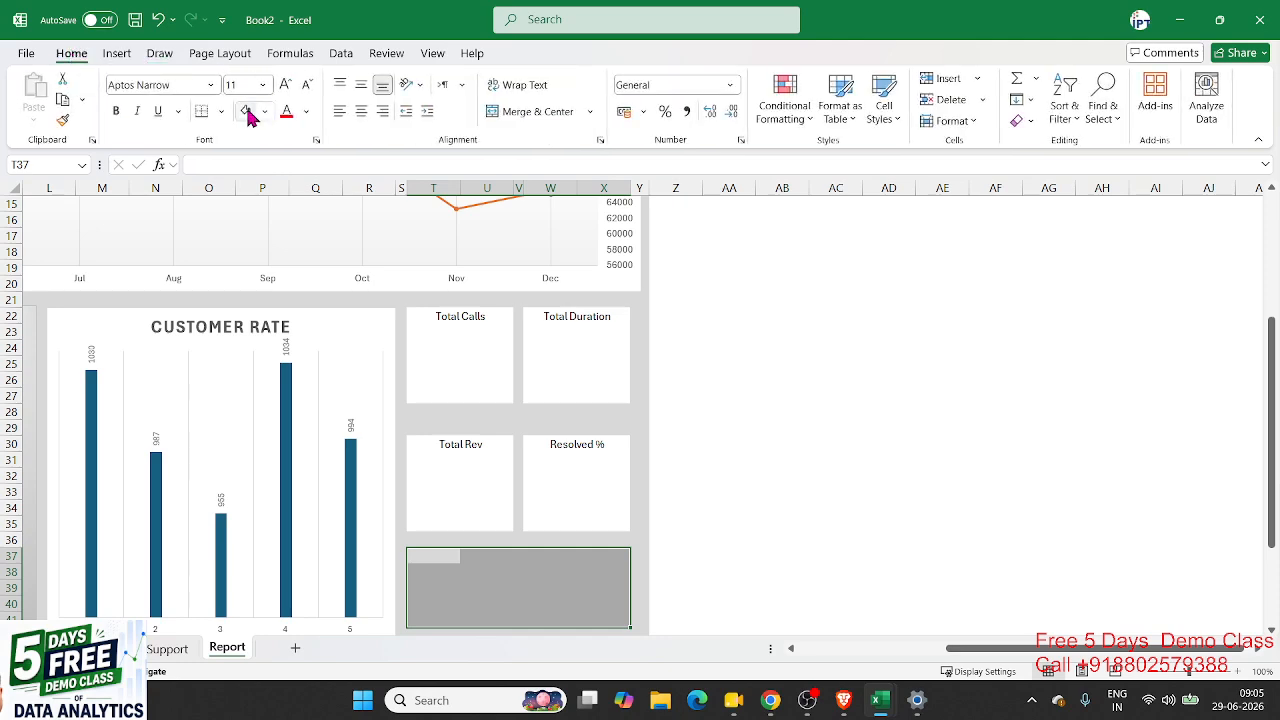
pyautogui.click(247, 112)
# Step: Merge and center T37:X37 and enter the heading "AVG Customer Rate"
pyautogui.click(439, 555)
pyautogui.moveTo(439, 555); pyautogui.dragTo(594, 566)
pyautogui.click(515, 119)
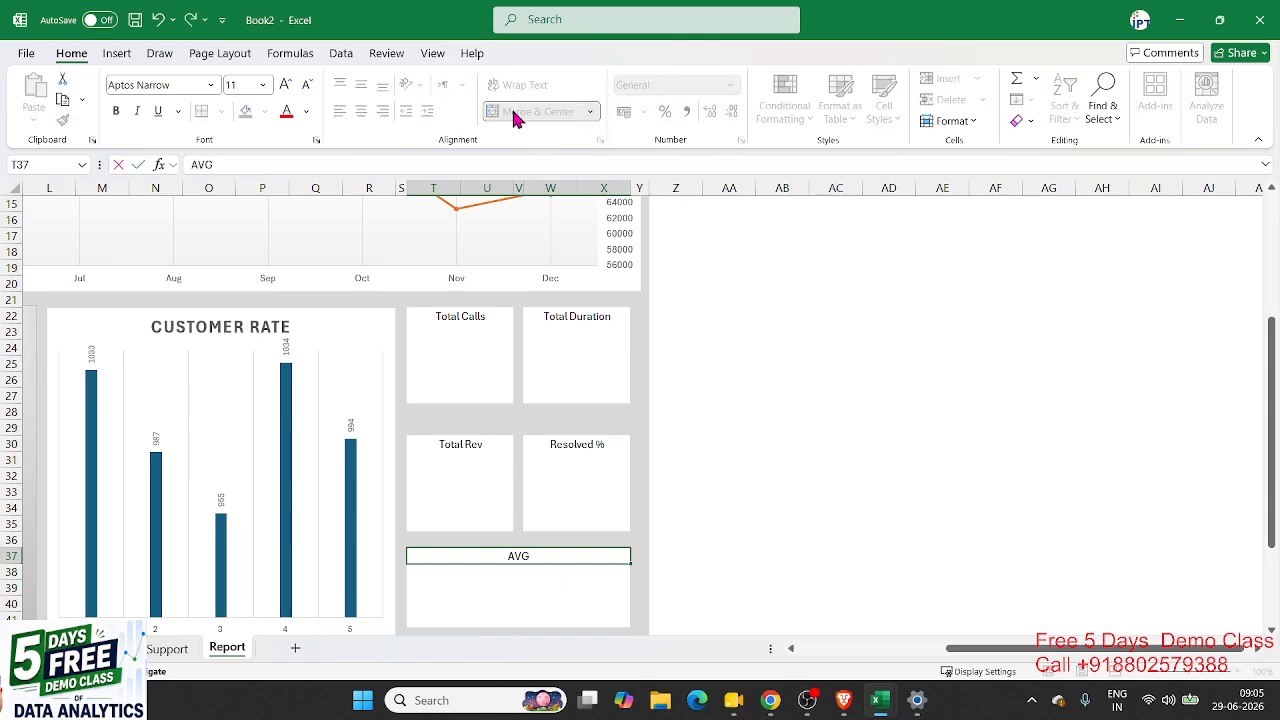
pyautogui.write('AVG cUTOMWE r')
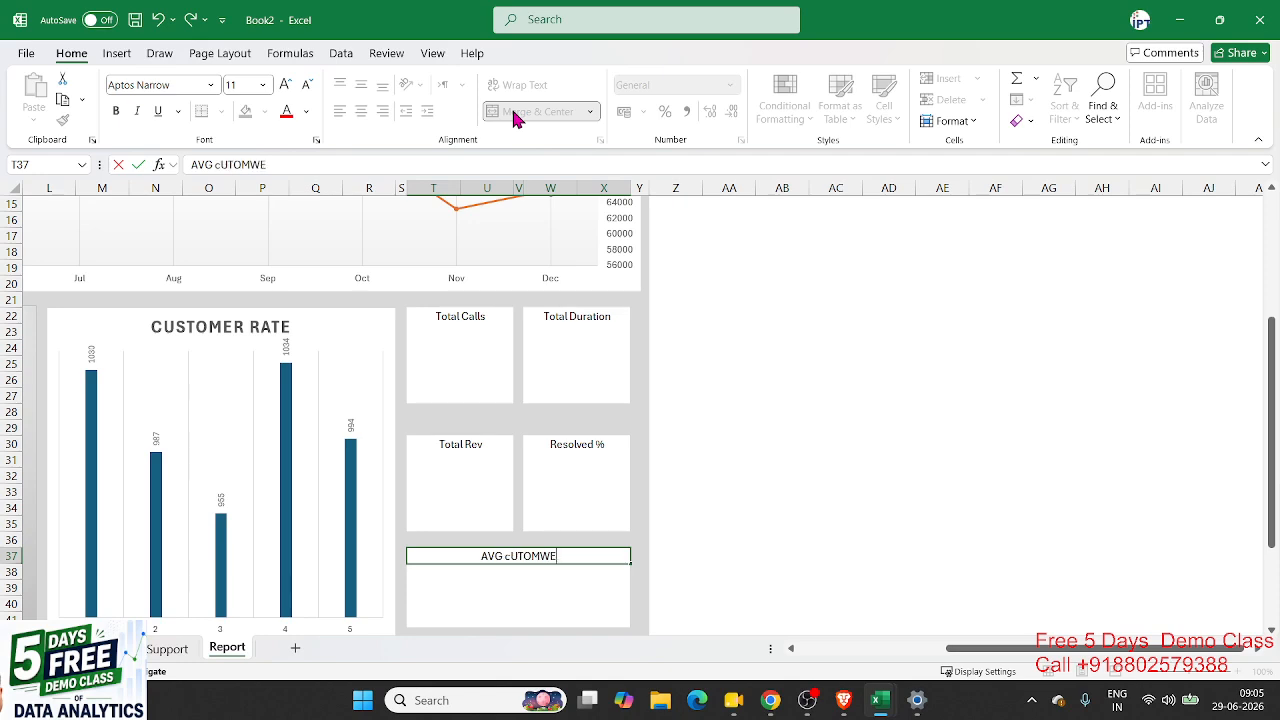
pyautogui.press('BackSpace')
pyautogui.press('BackSpace')
pyautogui.press('BackSpace')
pyautogui.press('BackSpace')
pyautogui.press('BackSpace')
pyautogui.press('BackSpace')
pyautogui.press('BackSpace')
pyautogui.write('stome')
pyautogui.press('BackSpace')
pyautogui.write('er Ta')
pyautogui.press('BackSpace')
pyautogui.press('BackSpace')
pyautogui.write('Rate')
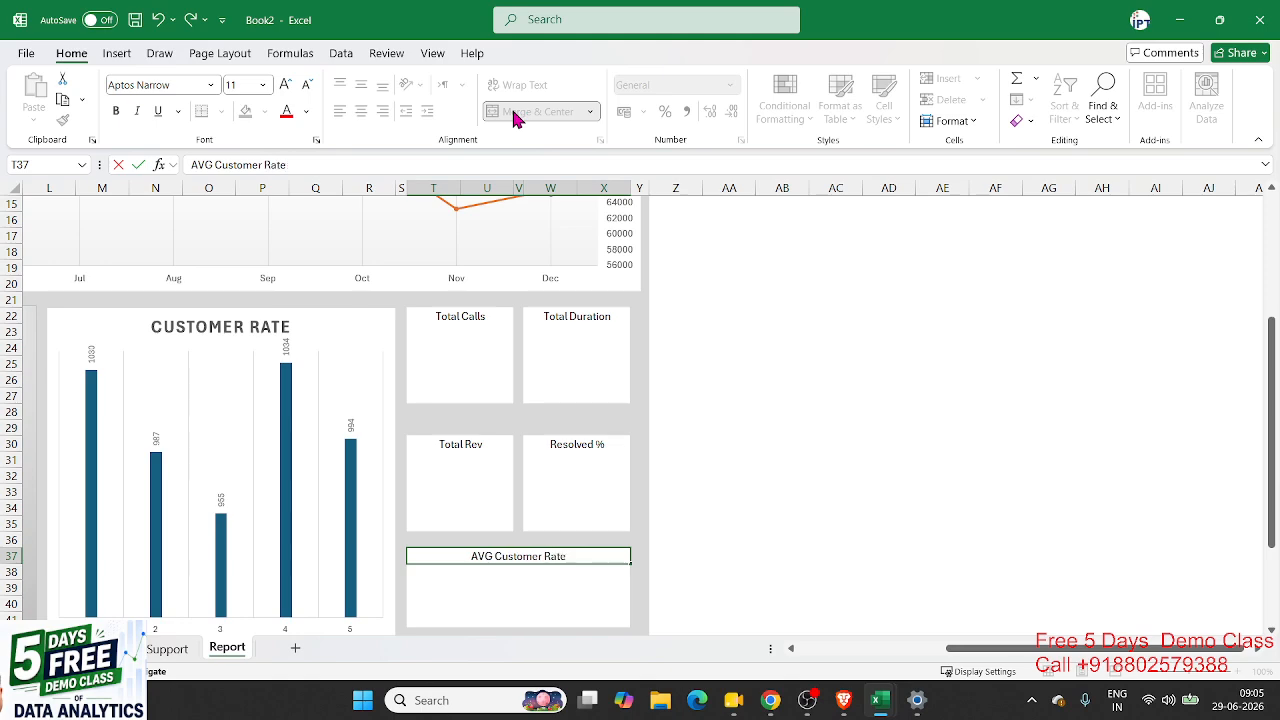
pyautogui.press('Return')
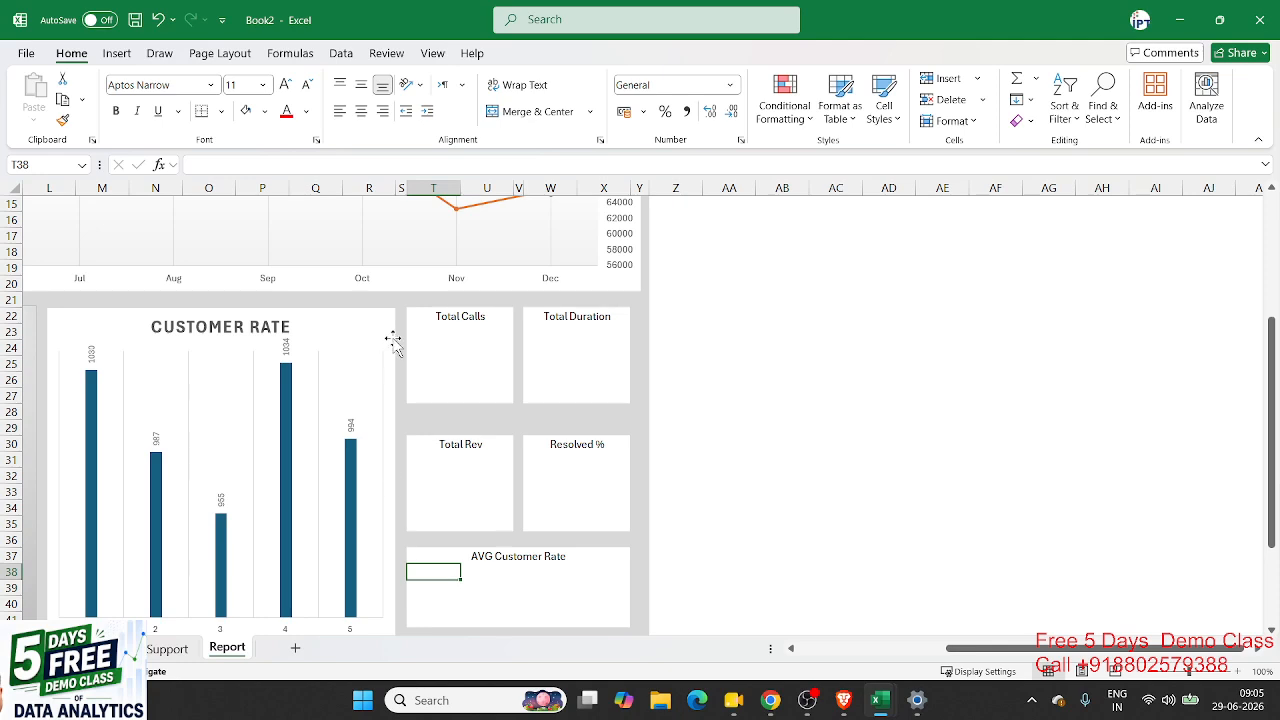
# Step: Merge and center T24:U27 as the Total Calls value cell and copy it under Total Duration, Total Rev and Resolved %
pyautogui.moveTo(417, 341); pyautogui.dragTo(482, 388)
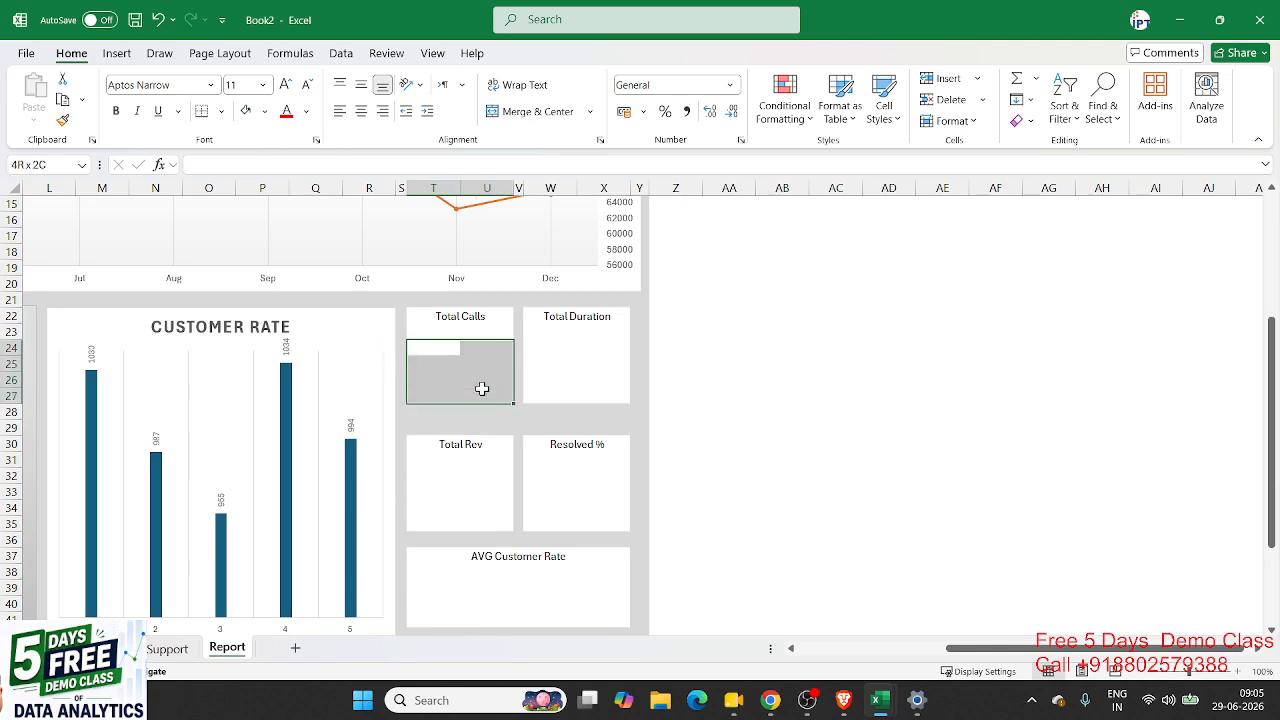
pyautogui.click(525, 111)
pyautogui.hotkey('ctrl', 'c')
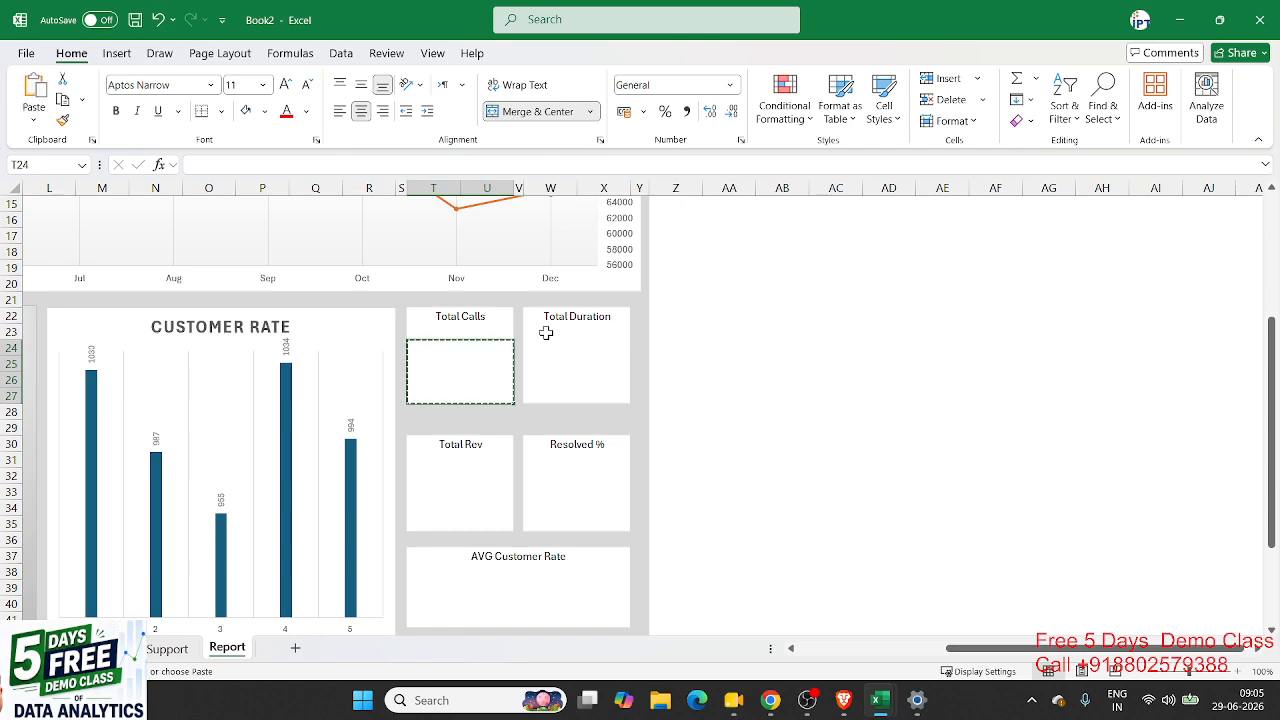
pyautogui.click(546, 348)
pyautogui.hotkey('ctrl', 'v')
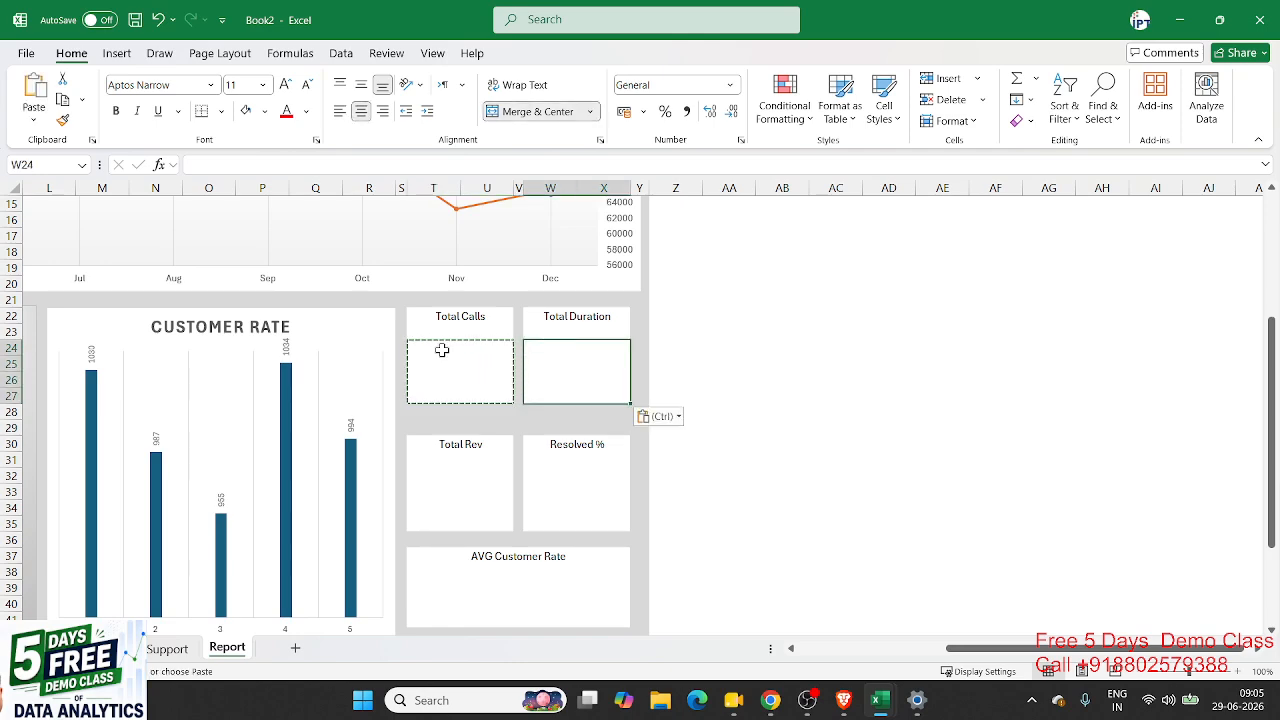
pyautogui.click(416, 470)
pyautogui.hotkey('ctrl', 'v')
pyautogui.click(543, 487)
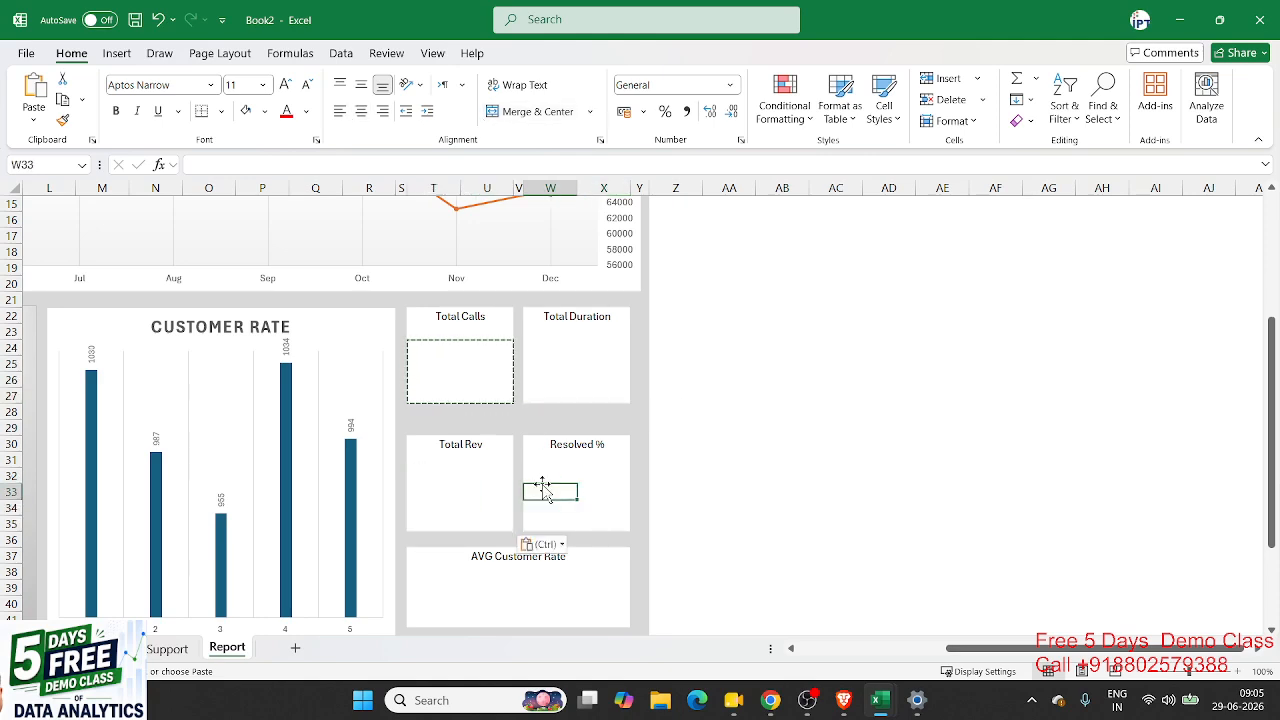
pyautogui.hotkey('ctrl', 'v')
# Step: Merge and center T39:X41 as the value cell of the AVG Customer Rate card
pyautogui.moveTo(458, 586); pyautogui.dragTo(610, 622)
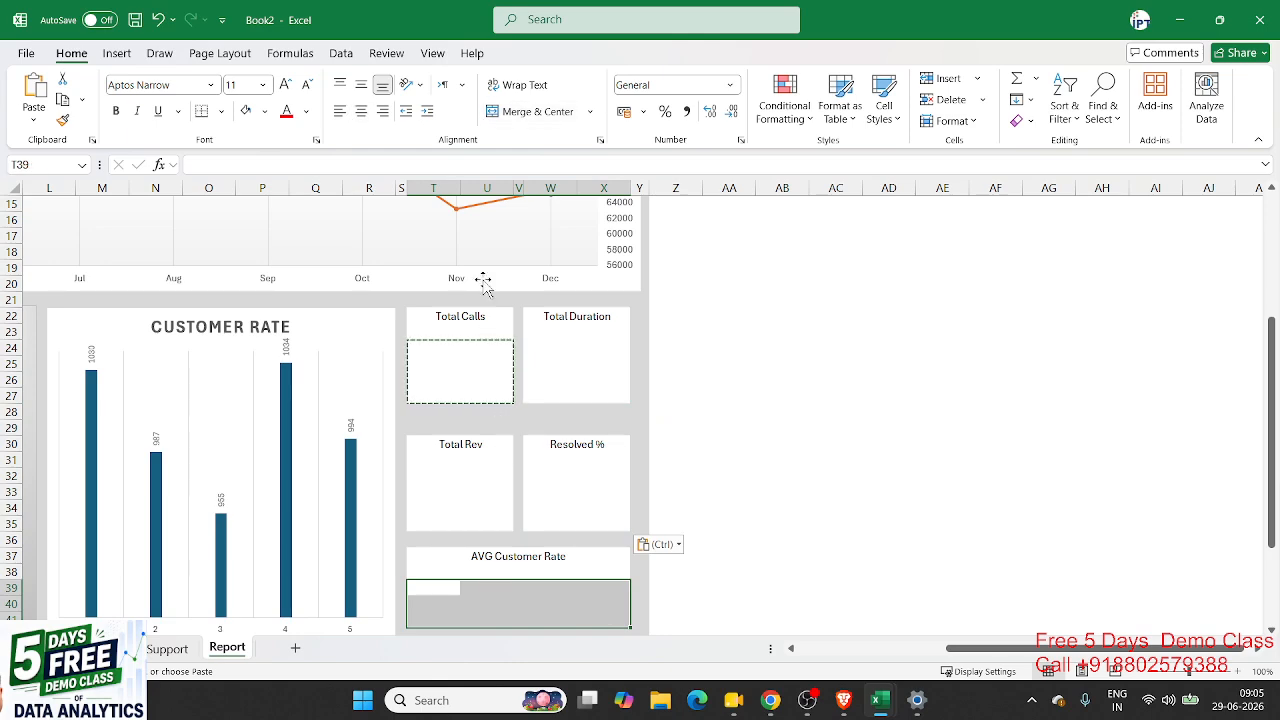
pyautogui.click(522, 113)
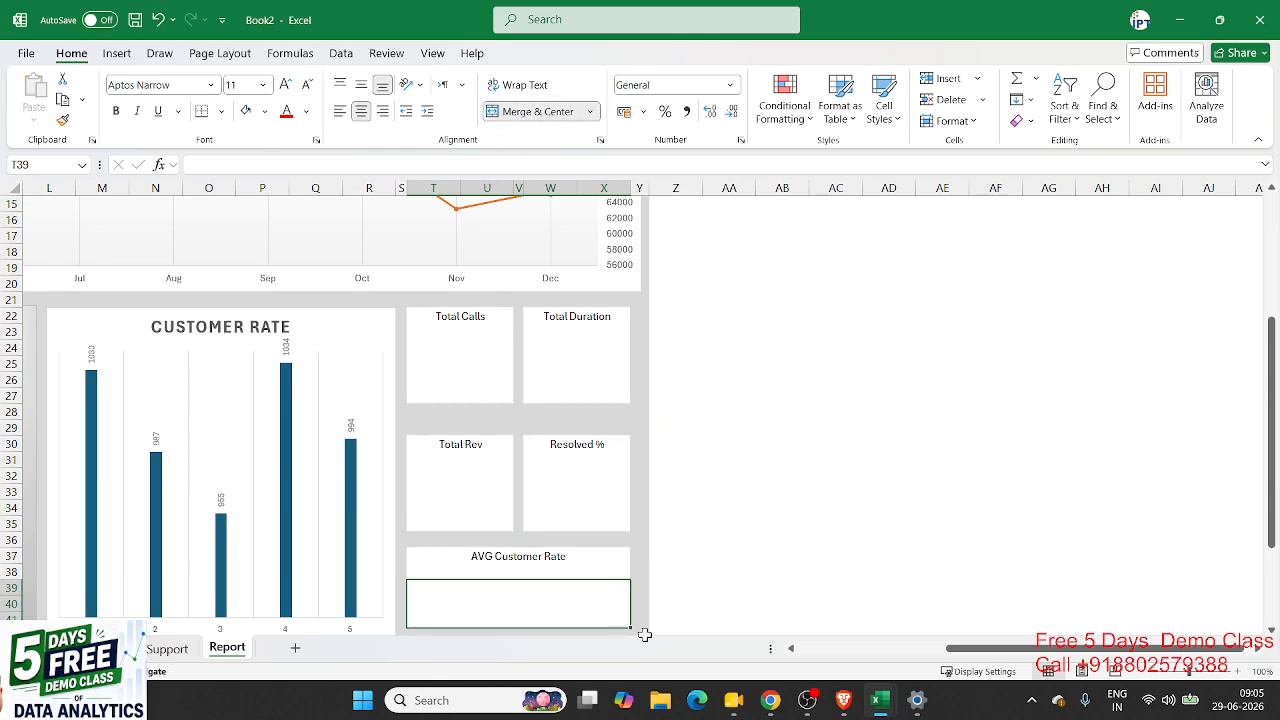
# Step: Insert a PivotTable from the range A1:M5001 of the Data sheet, placed at cell I21 of the Support sheet
pyautogui.moveTo(985, 648); pyautogui.dragTo(838, 648)
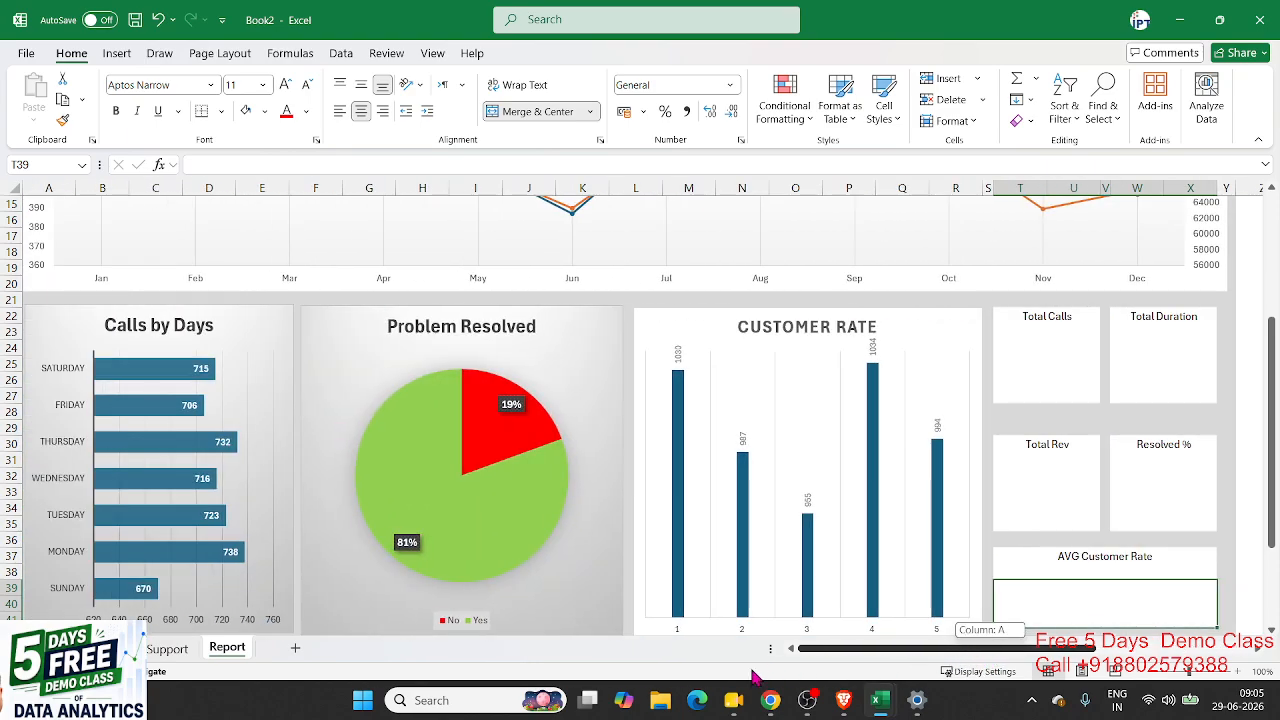
pyautogui.click(155, 652)
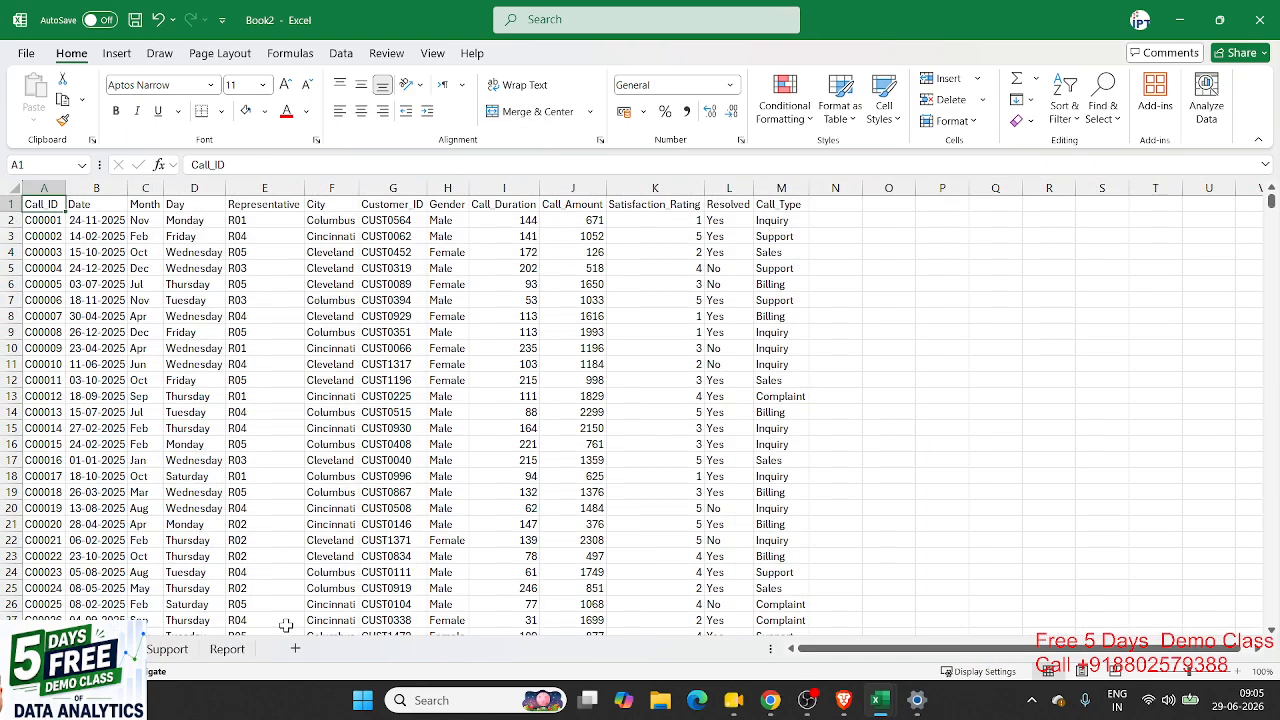
pyautogui.click(170, 650)
pyautogui.hotkey('ctrl', 'pageup')
pyautogui.click(116, 53)
pyautogui.click(40, 95)
pyautogui.click(245, 358)
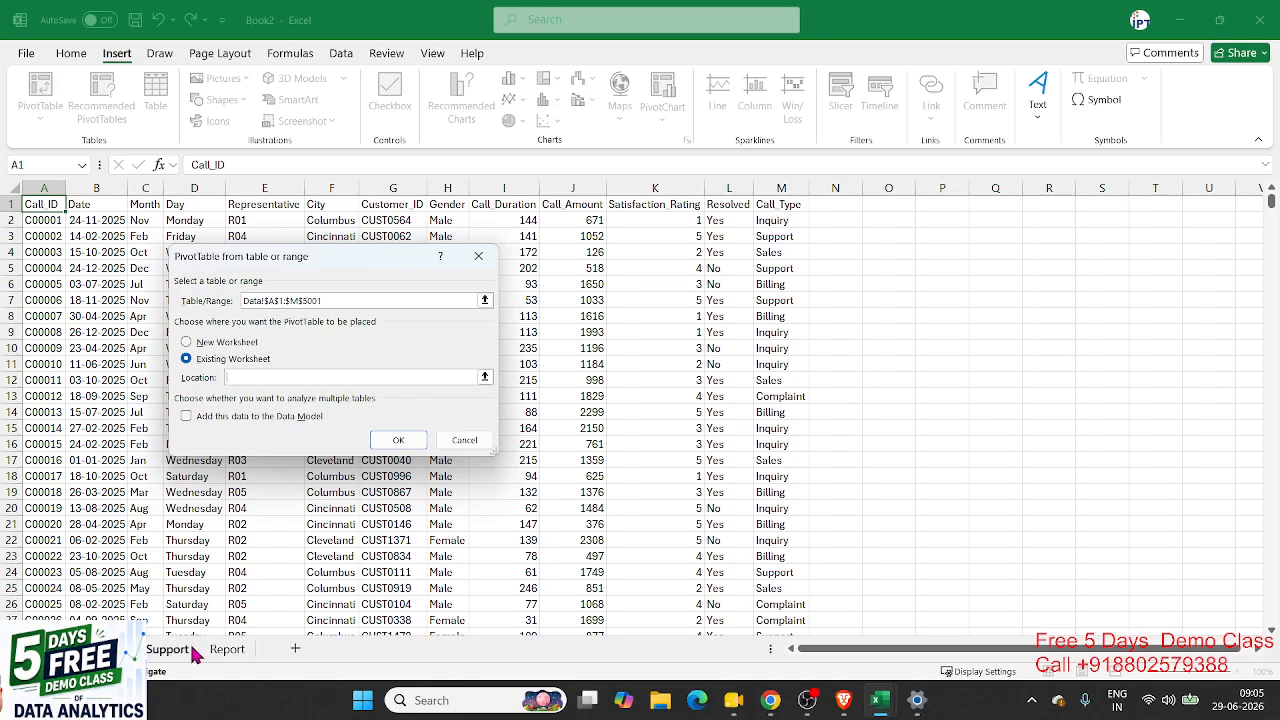
pyautogui.click(190, 648)
pyautogui.click(140, 524)
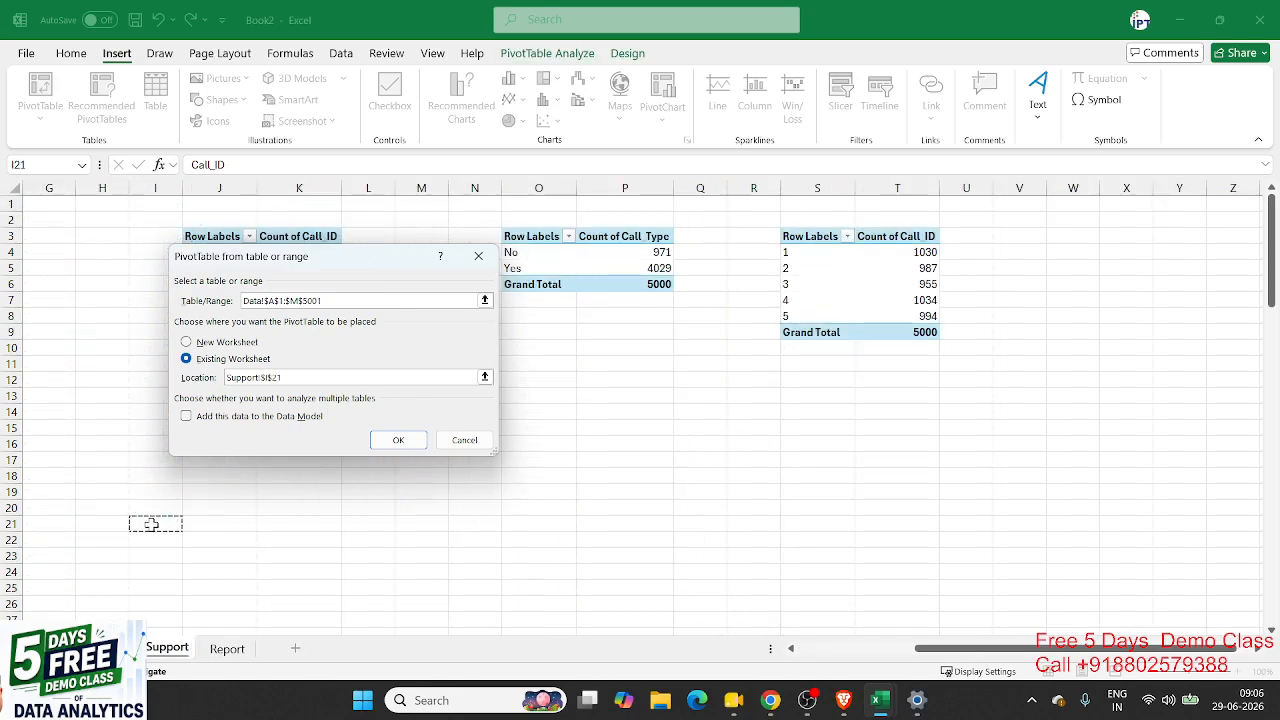
pyautogui.click(398, 440)
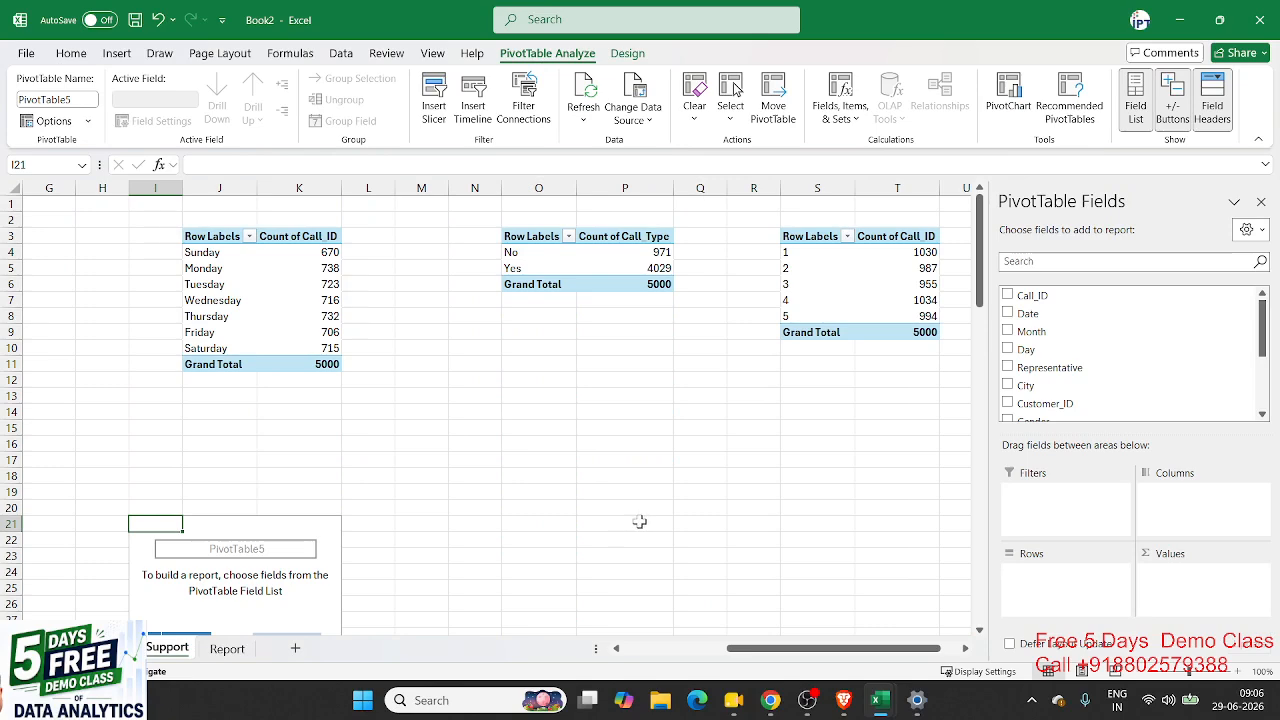
# Step: Add Call_ID as a count plus Call_Duration and Call_Amount as sums to the values of the new PivotTable
pyautogui.moveTo(1100, 298); pyautogui.dragTo(1205, 590)
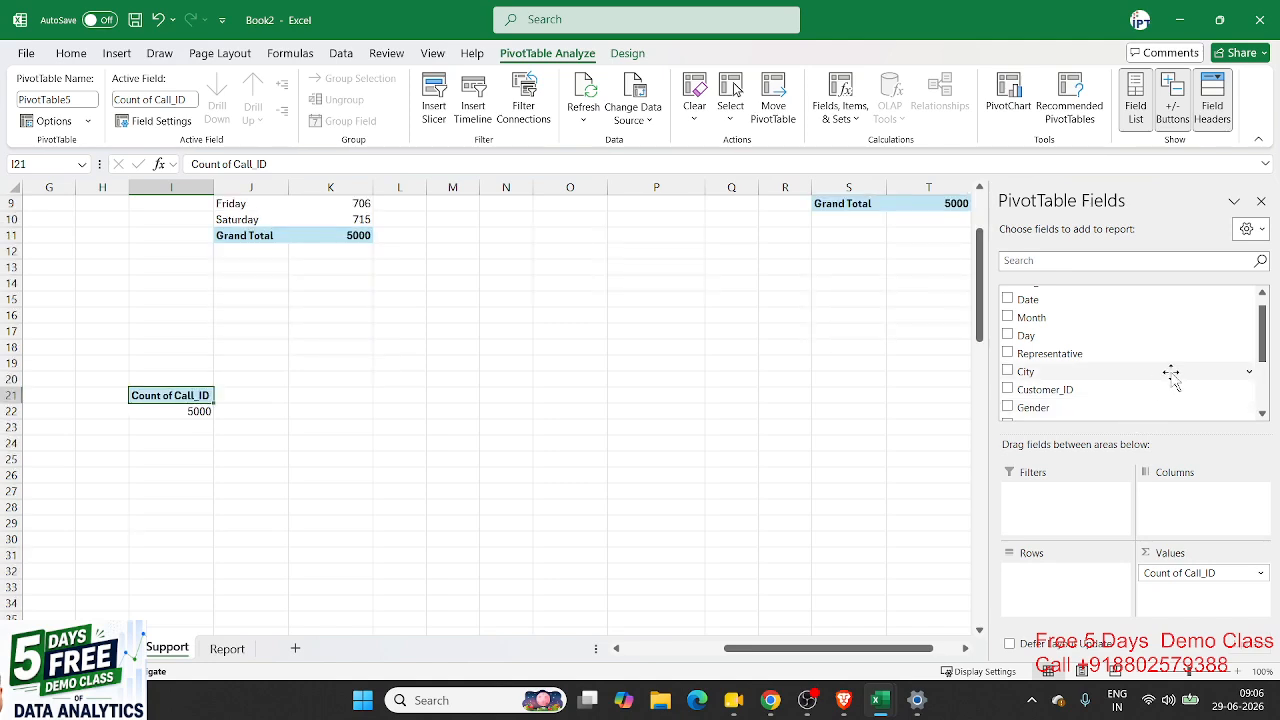
pyautogui.moveTo(1260, 342); pyautogui.dragTo(1265, 357)
pyautogui.moveTo(1057, 356); pyautogui.dragTo(1195, 592)
pyautogui.moveTo(1057, 374); pyautogui.dragTo(1190, 600)
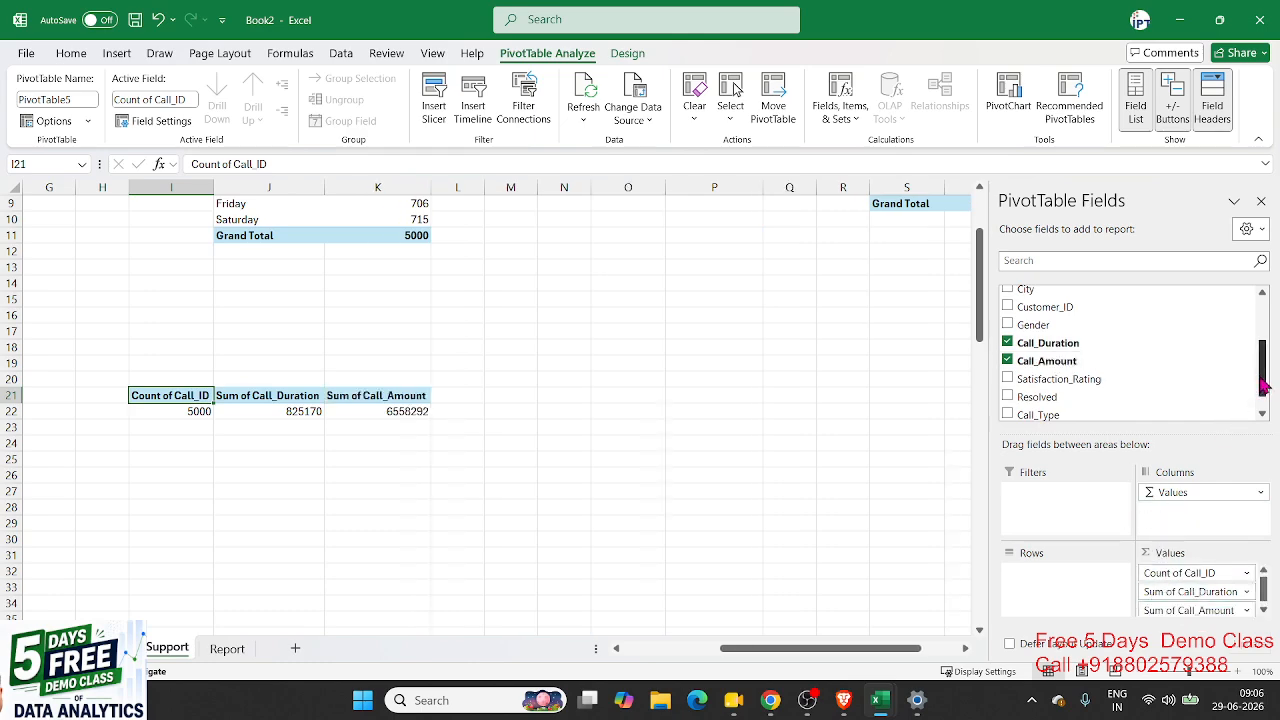
# Step: Add Satisfaction_Rating to the PivotTable's values and summarize it by Average
pyautogui.scroll(-1, 1127, 392)
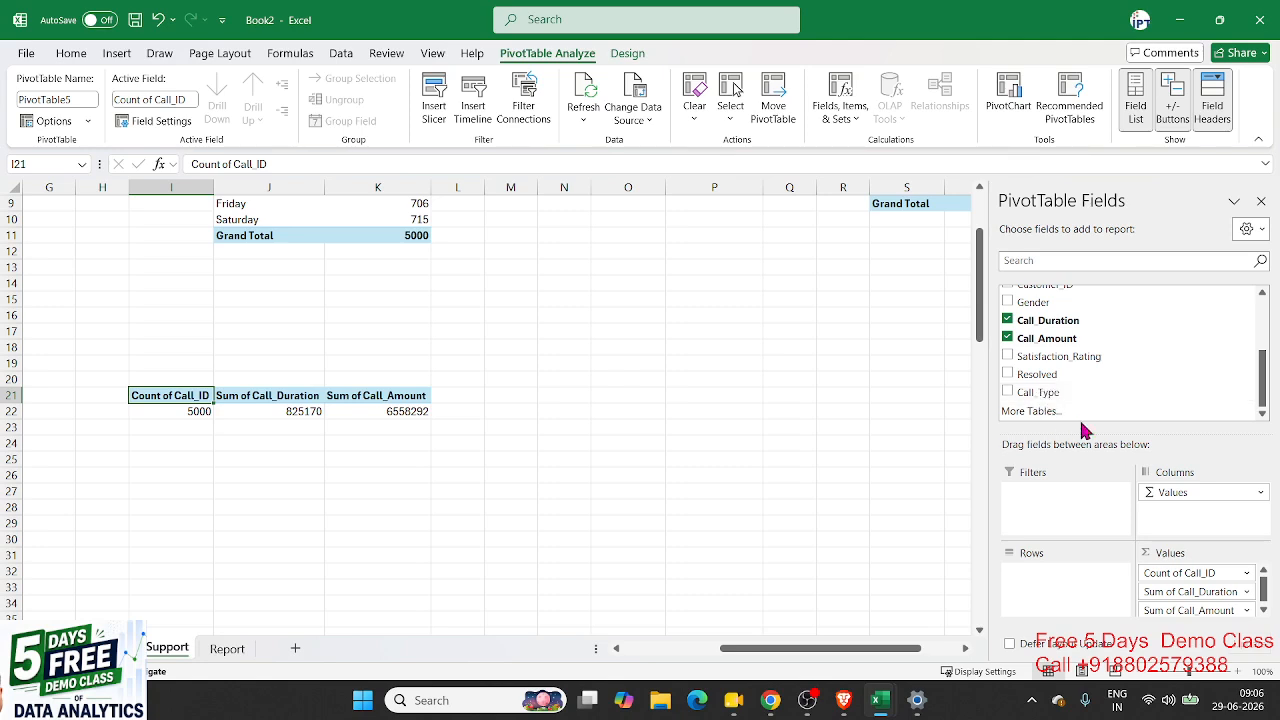
pyautogui.moveTo(1037, 392); pyautogui.dragTo(1069, 400)
pyautogui.moveTo(1060, 357); pyautogui.dragTo(1175, 606)
pyautogui.moveTo(1266, 588); pyautogui.dragTo(1266, 618)
pyautogui.click(1245, 609)
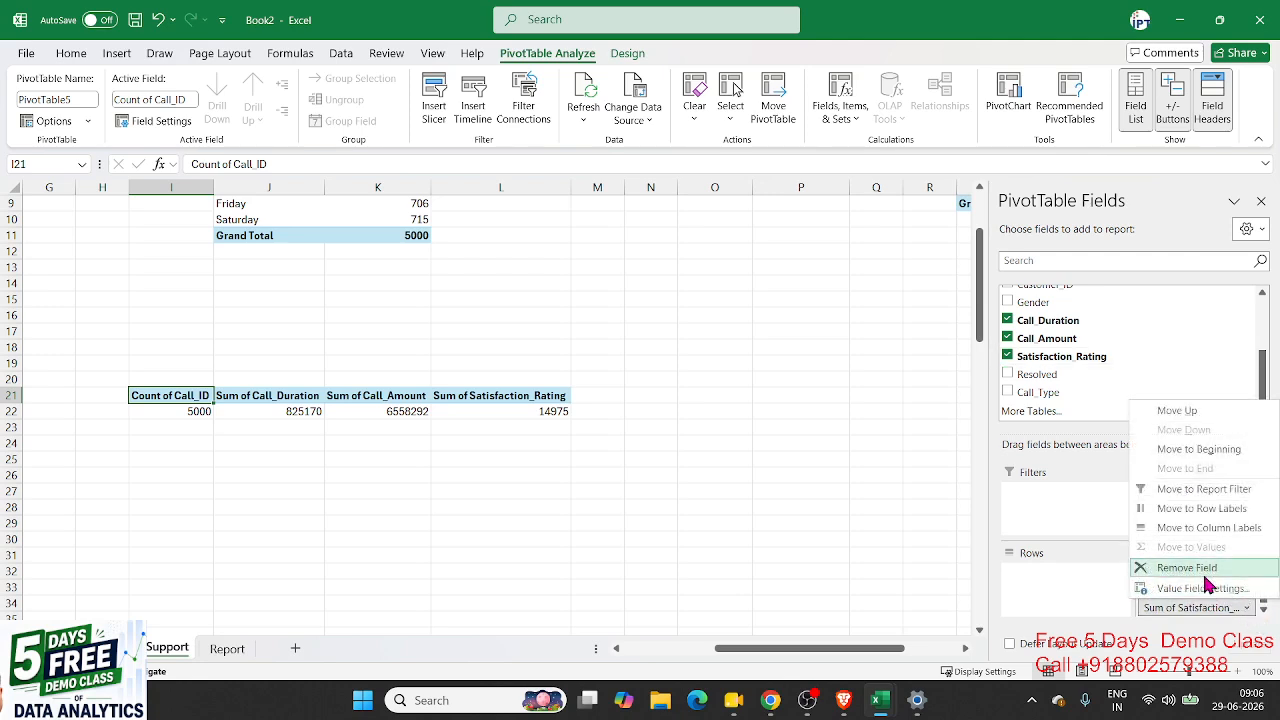
pyautogui.click(1204, 589)
pyautogui.click(228, 361)
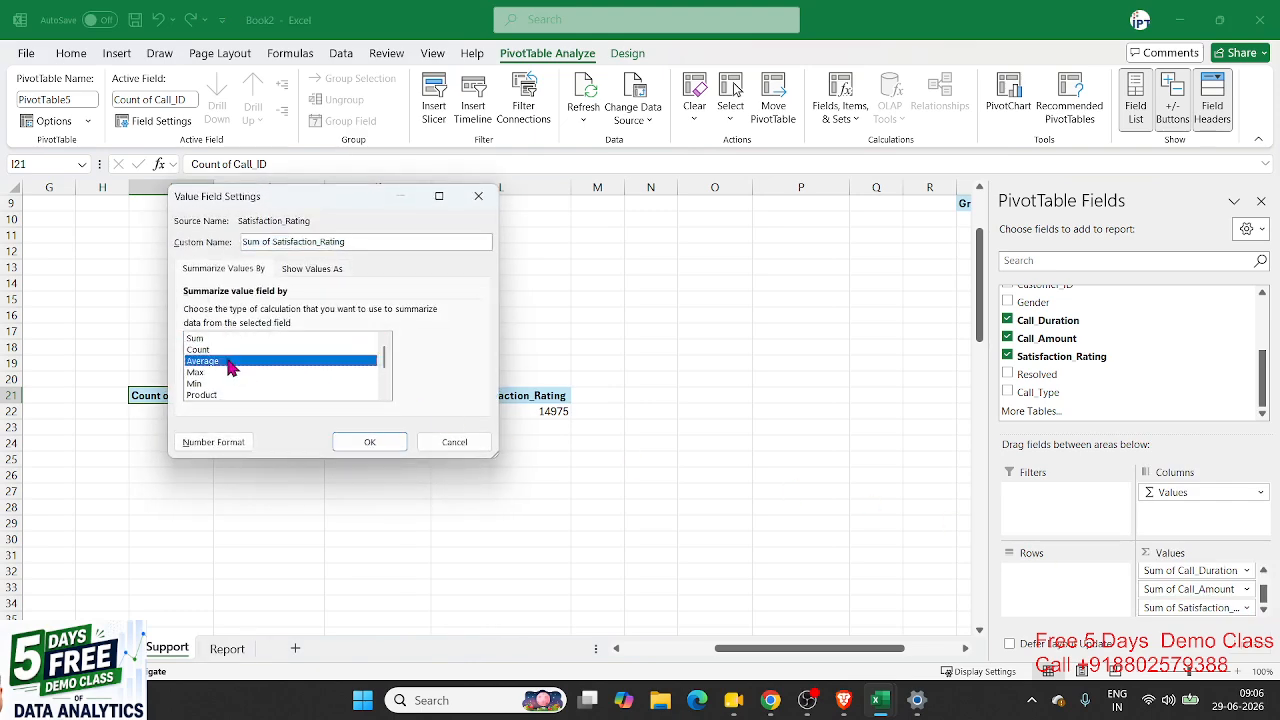
pyautogui.click(365, 442)
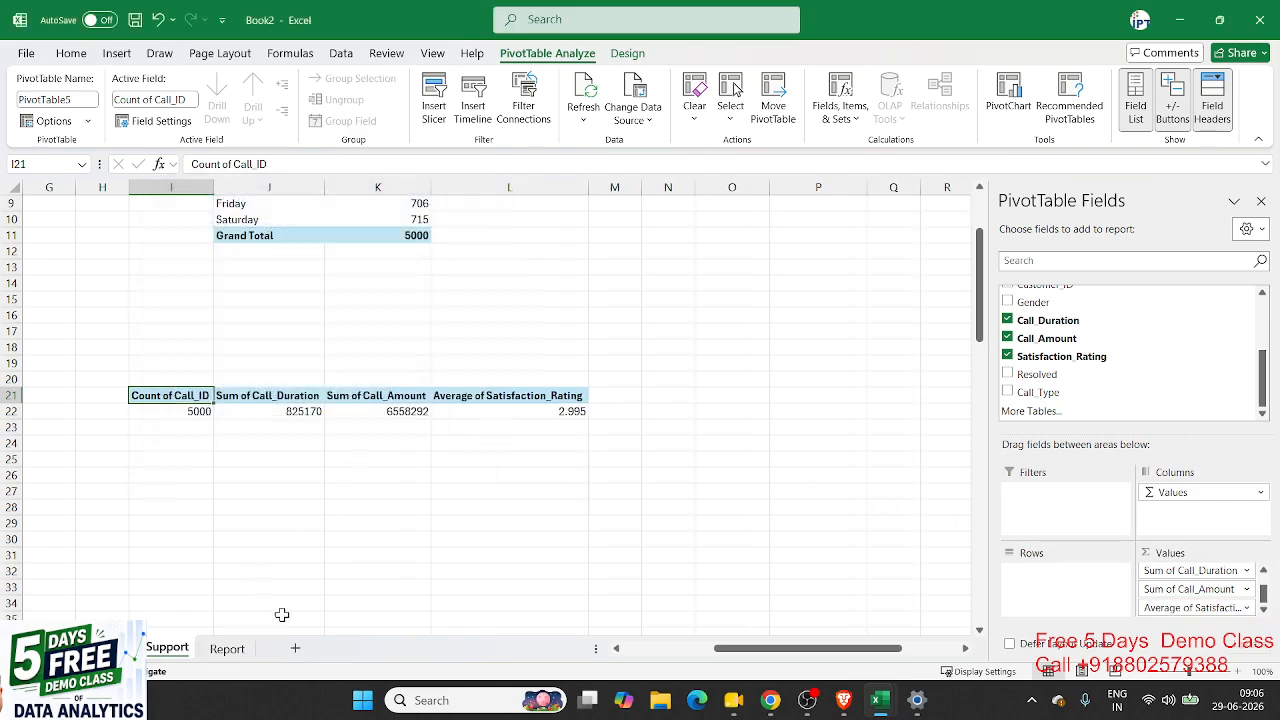
# Step: Link the Total Calls value cell on the Report sheet to the Count of Call_ID in Support cell I22
pyautogui.click(245, 651)
pyautogui.click(1034, 351)
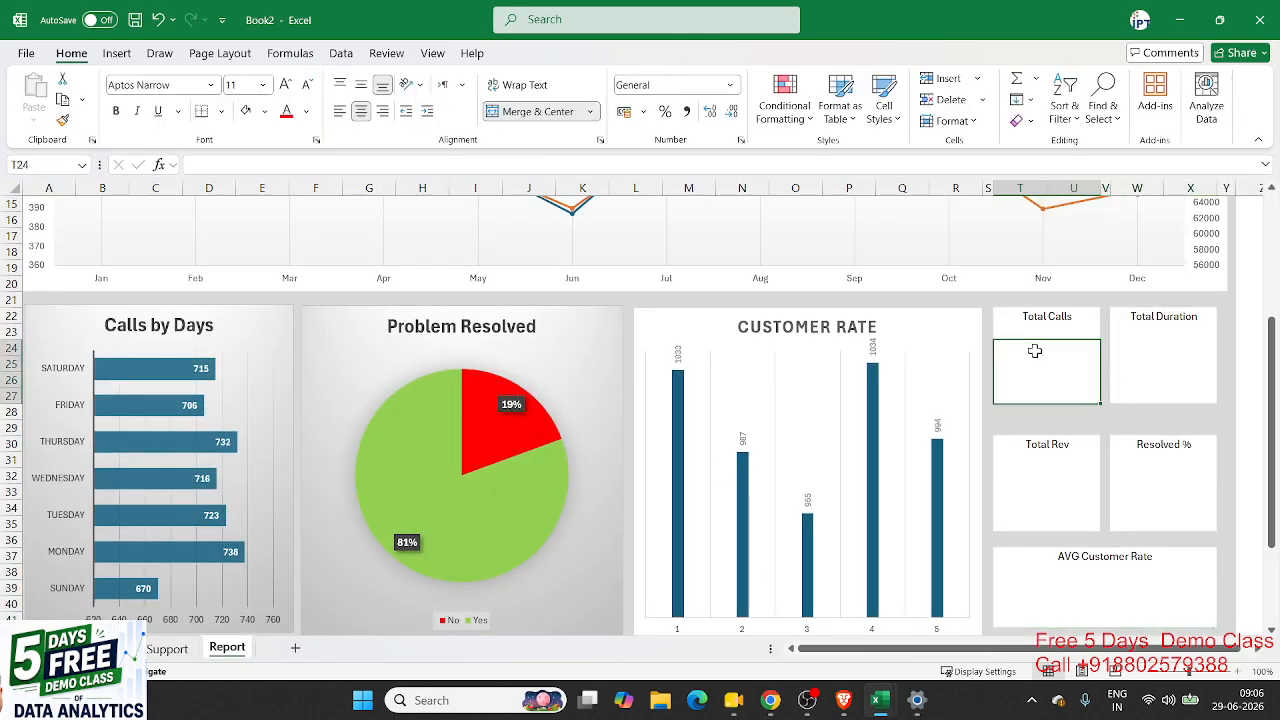
pyautogui.write('=')
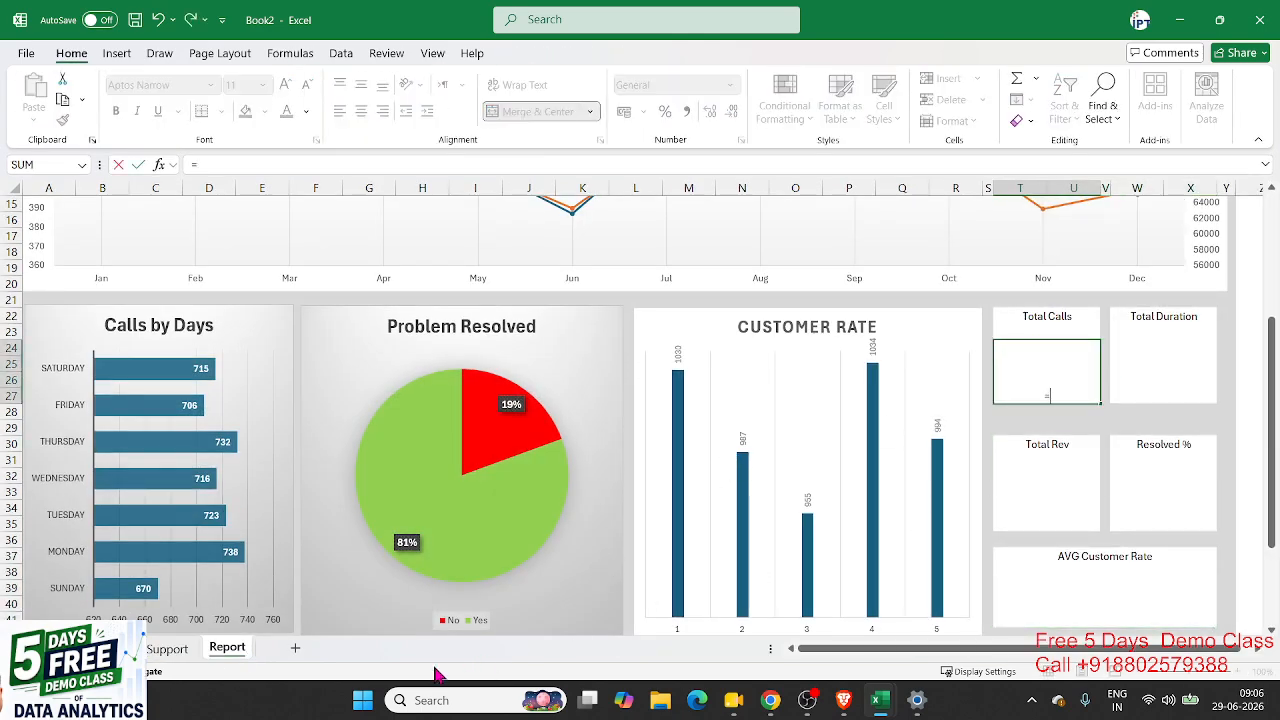
pyautogui.click(165, 649)
pyautogui.click(185, 413)
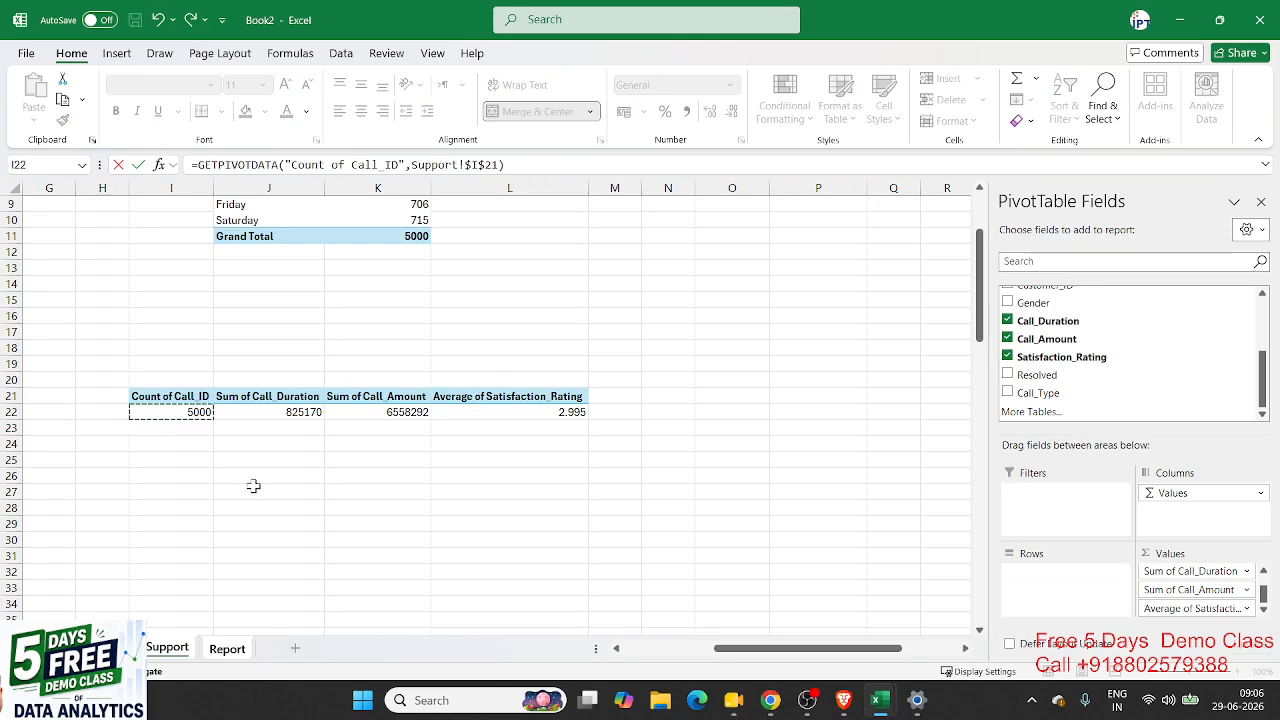
pyautogui.press('Return')
# Step: Link the Total Duration value cell to the Sum of Call_Duration in the Support sheet's new PivotTable
pyautogui.press('Right')
pyautogui.press('Right')
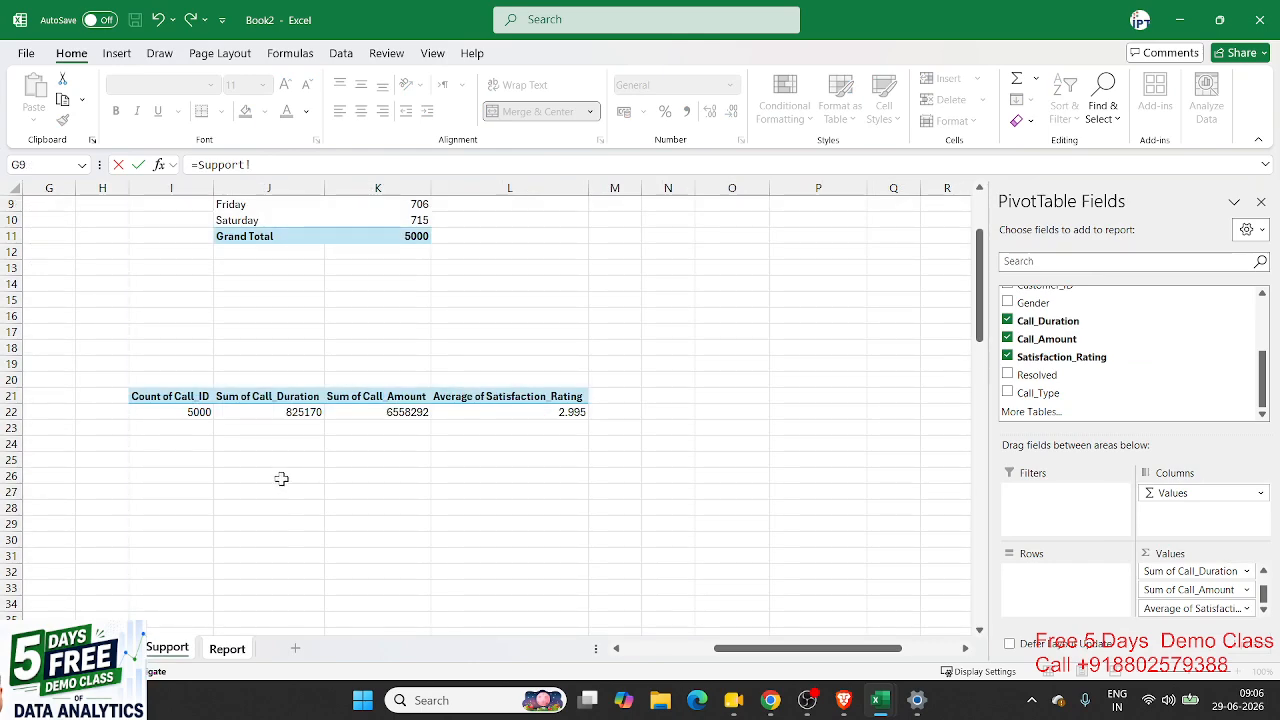
pyautogui.click(276, 412)
pyautogui.press('Return')
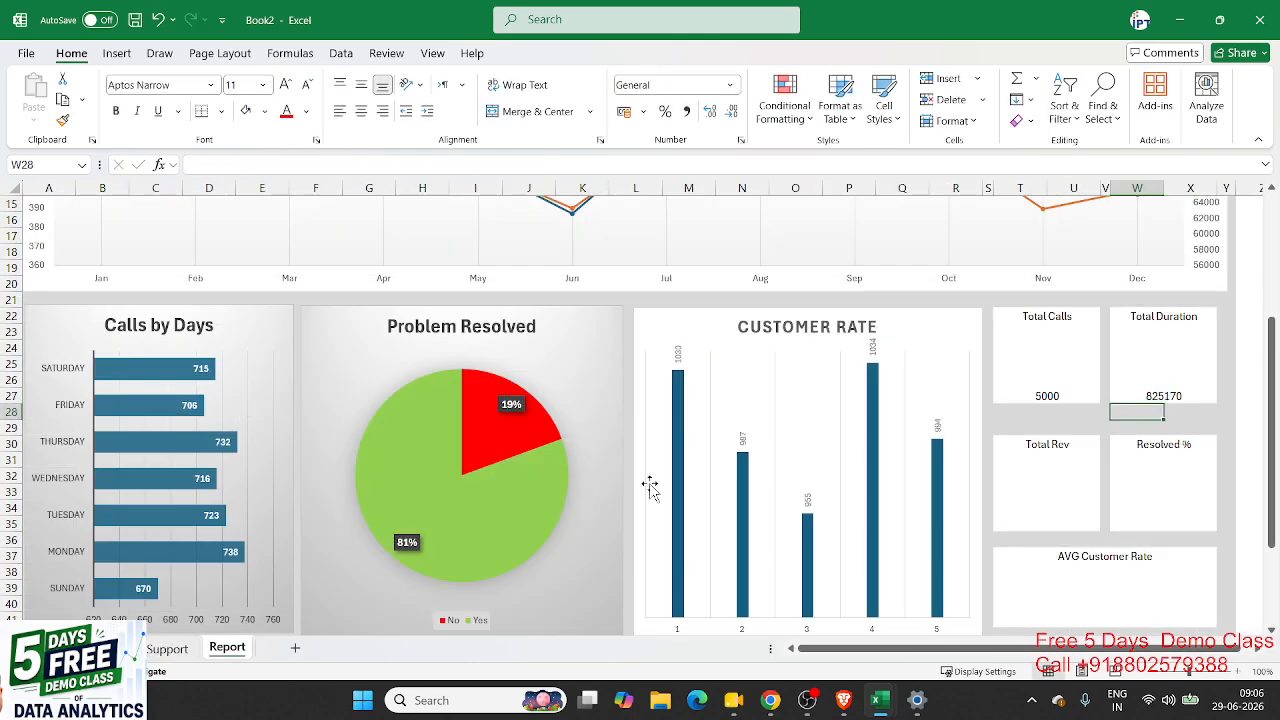
# Step: Link the Total Rev value cell to the Sum of Call_Amount in the Support sheet's new PivotTable
pyautogui.click(1000, 505)
pyautogui.write('=')
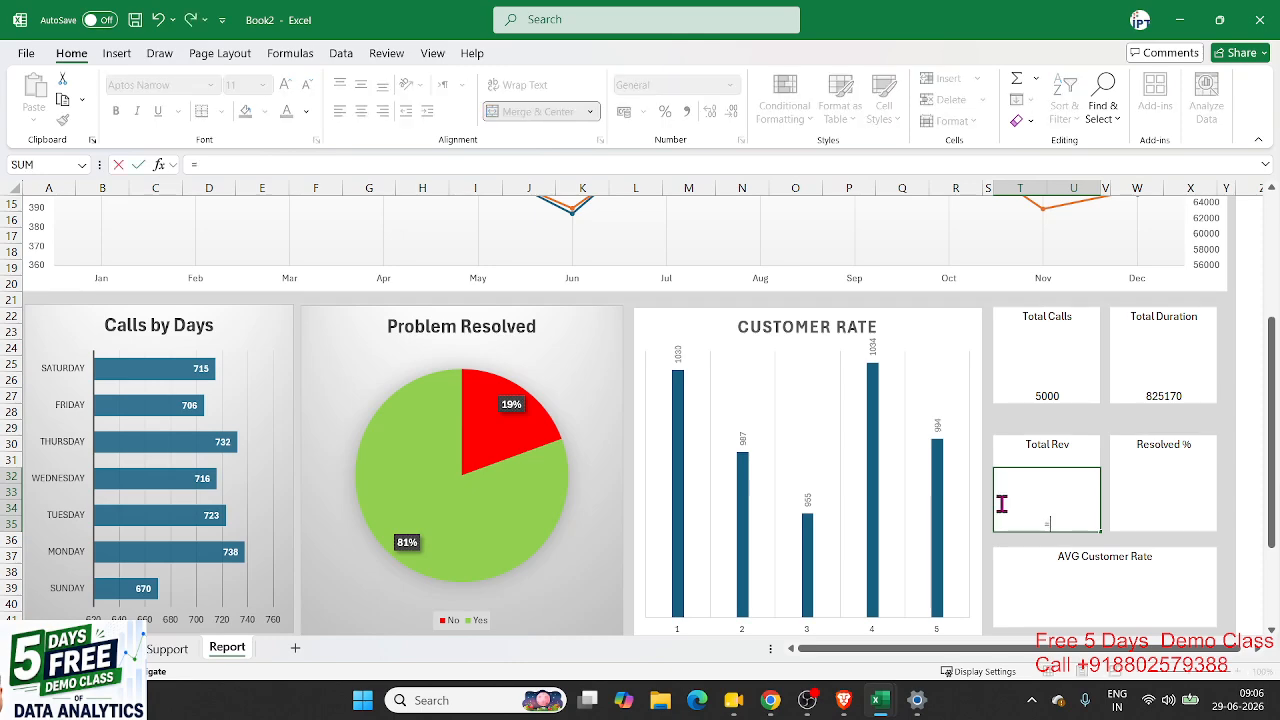
pyautogui.click(167, 648)
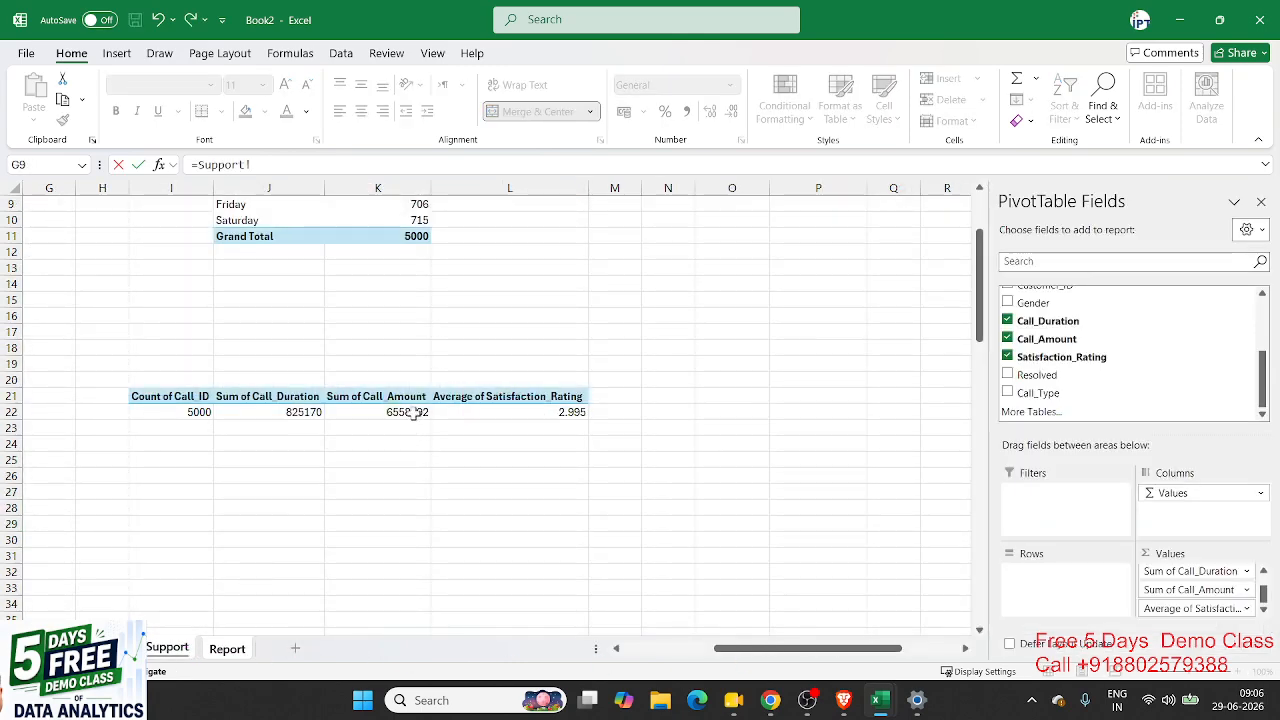
pyautogui.click(414, 412)
pyautogui.press('Return')
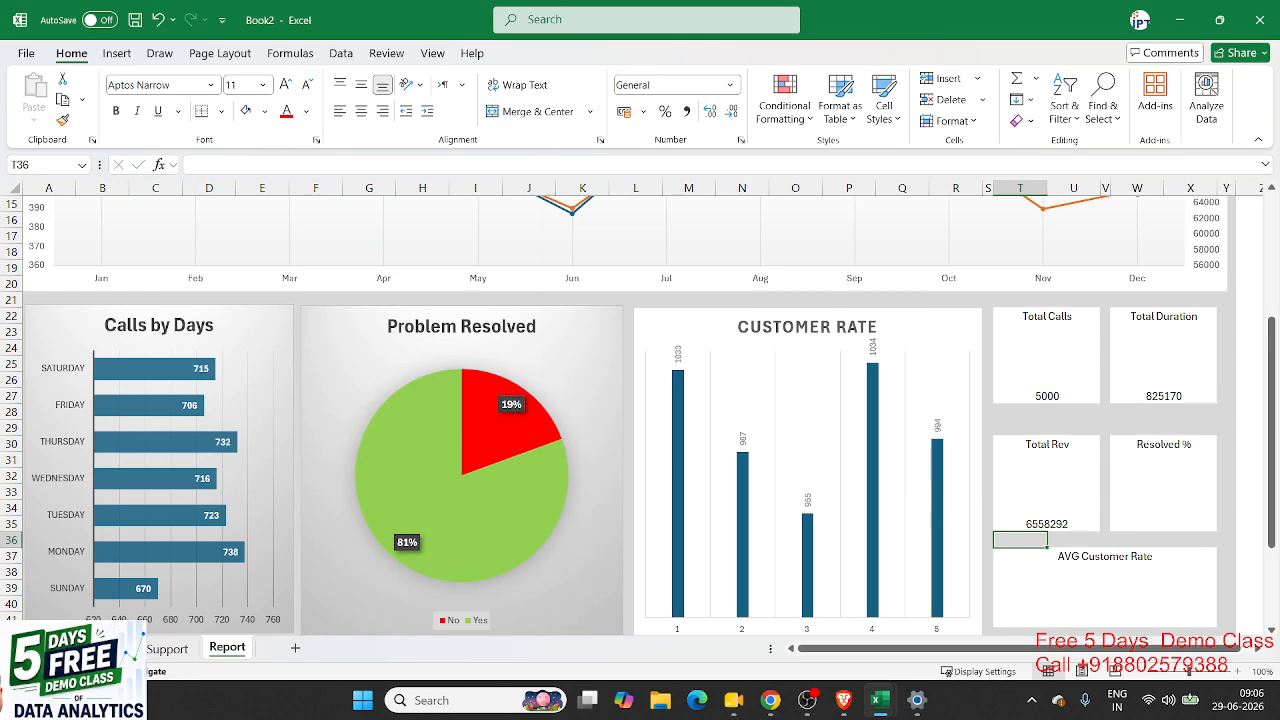
# Step: Link the AVG Customer Rate value cell T39 to the Average of Satisfaction_Rating in Support cell L22
pyautogui.click(1157, 476)
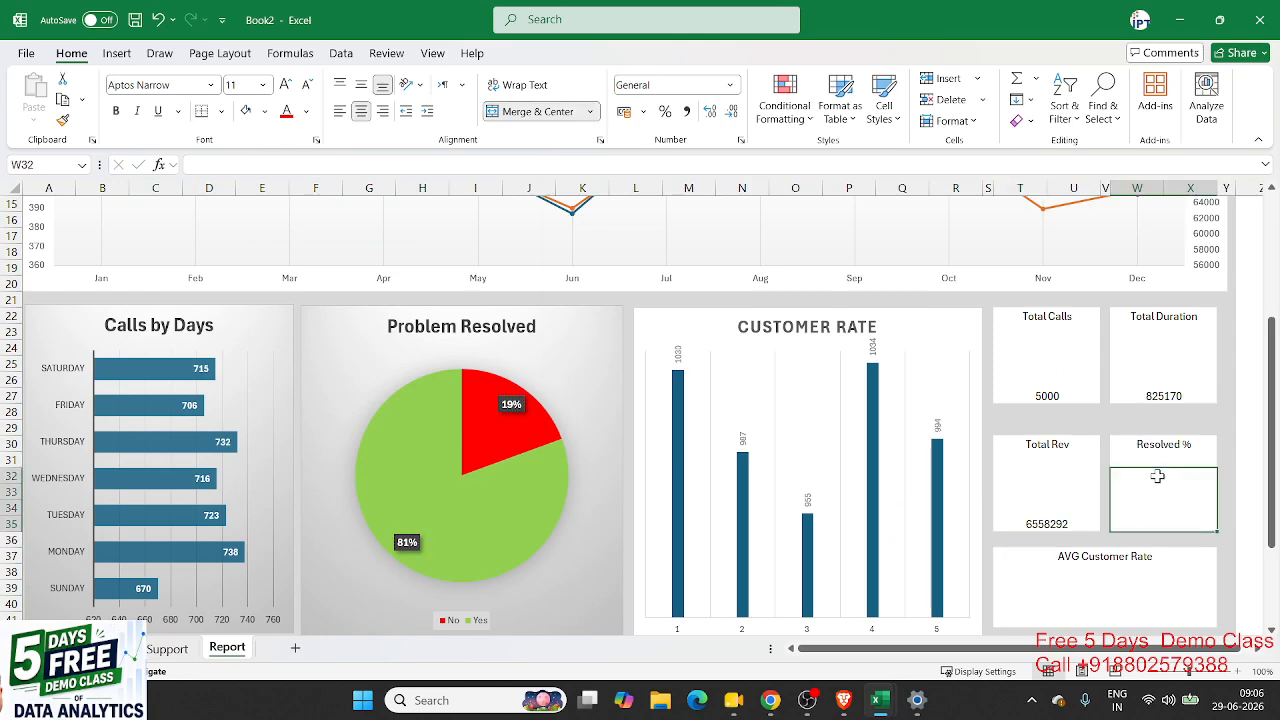
pyautogui.press('Down')
pyautogui.press('Down')
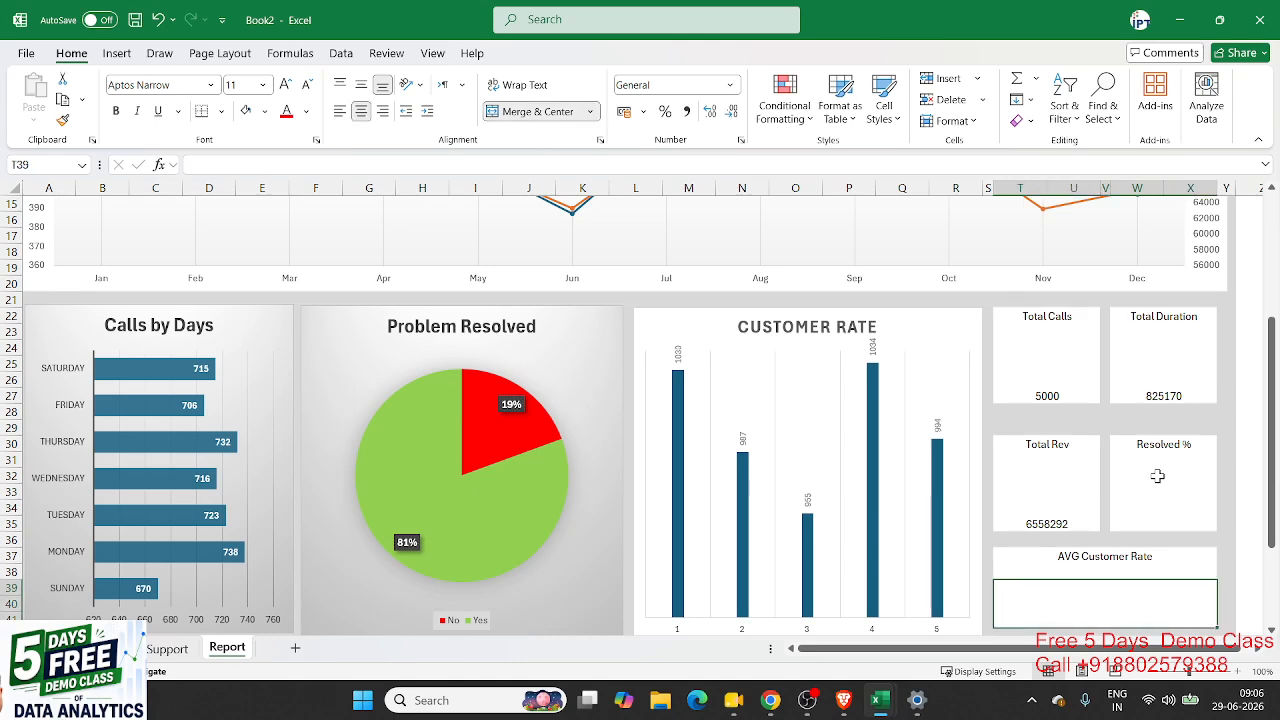
pyautogui.write('=')
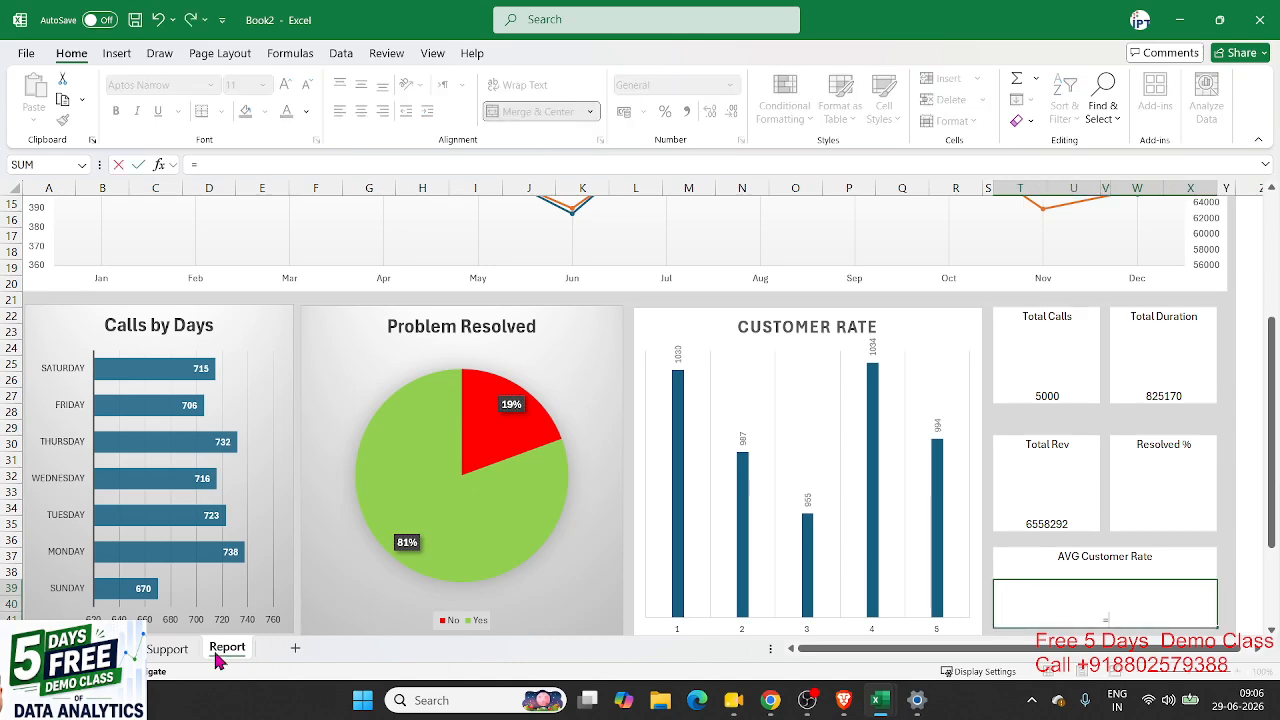
pyautogui.click(167, 649)
pyautogui.click(500, 414)
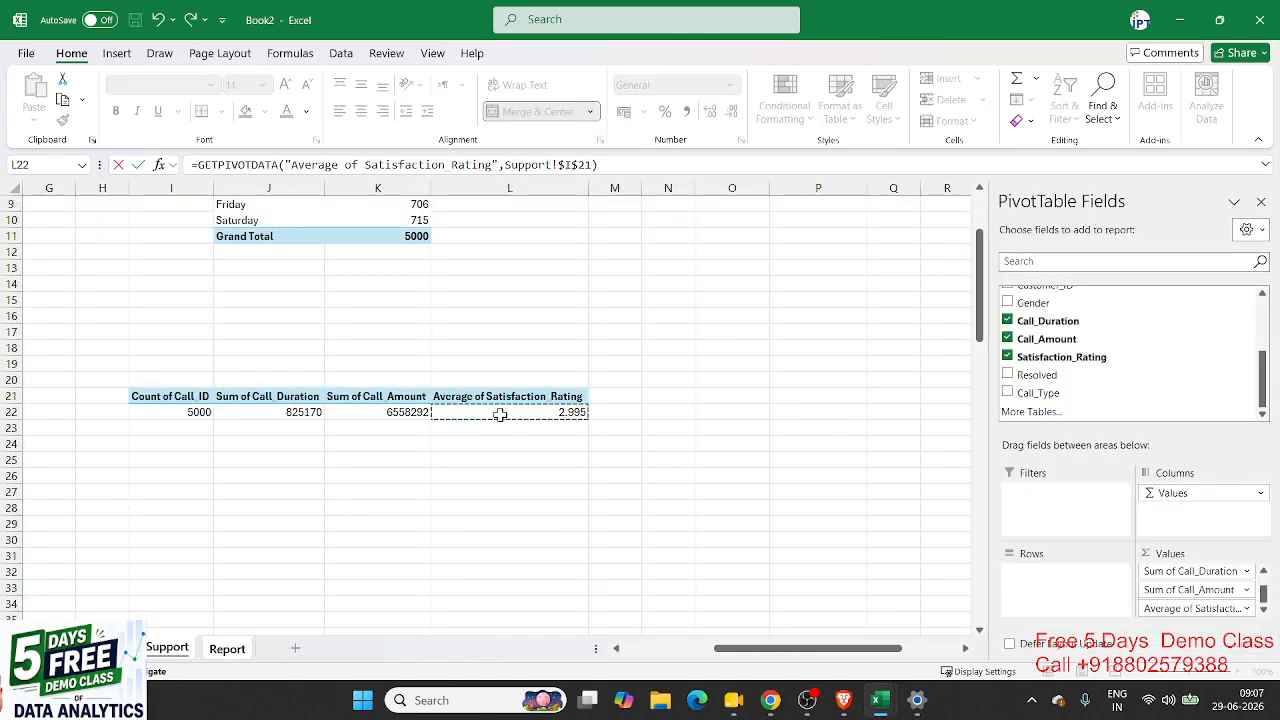
pyautogui.press('Return')
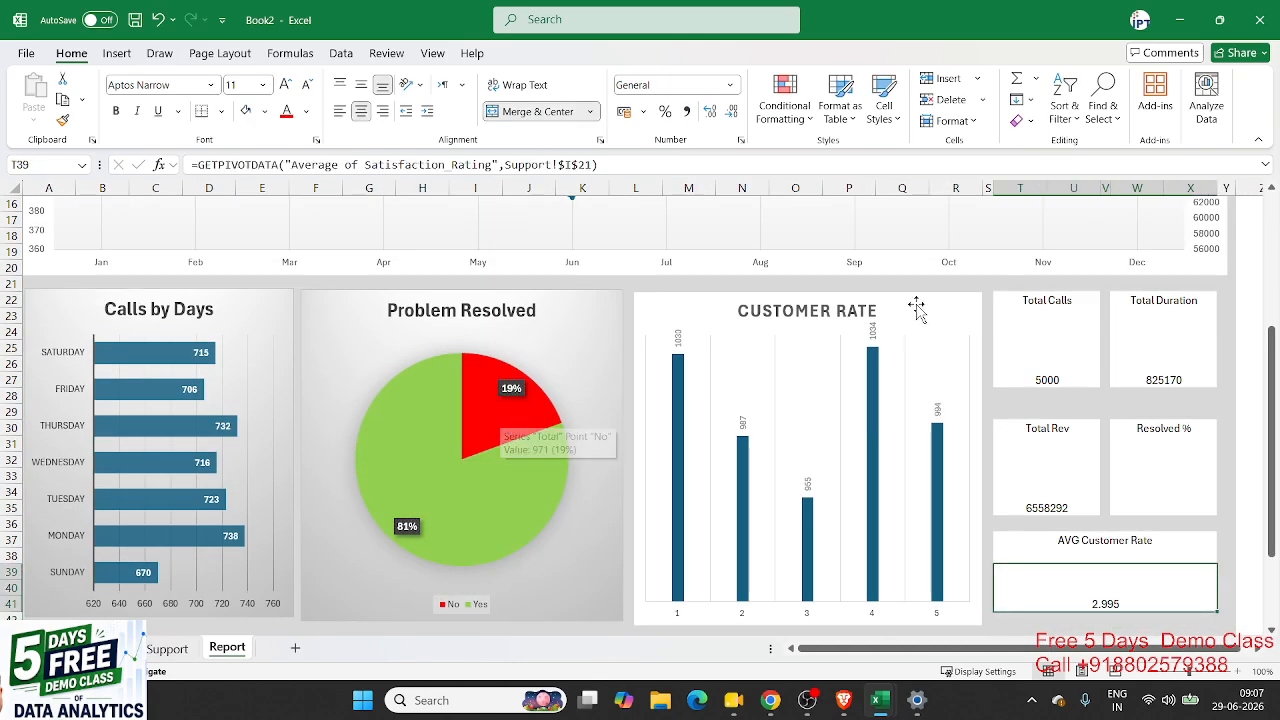
# Step: Format the Total Calls value as middle-aligned, bold, dark blue text at size 24
pyautogui.click(1014, 332)
pyautogui.click(361, 88)
pyautogui.click(306, 111)
pyautogui.click(477, 390)
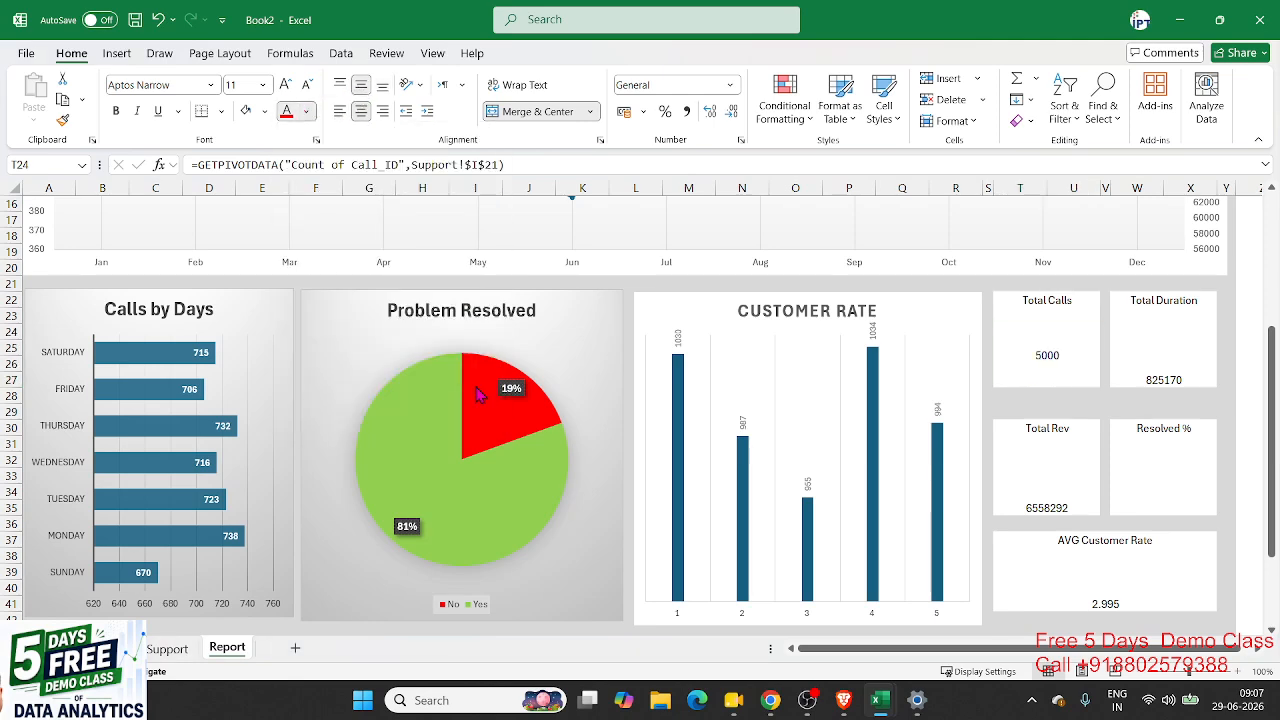
pyautogui.click(285, 85)
pyautogui.click(285, 85)
pyautogui.click(285, 85)
pyautogui.click(285, 85)
pyautogui.click(285, 85)
pyautogui.click(285, 85)
pyautogui.click(285, 85)
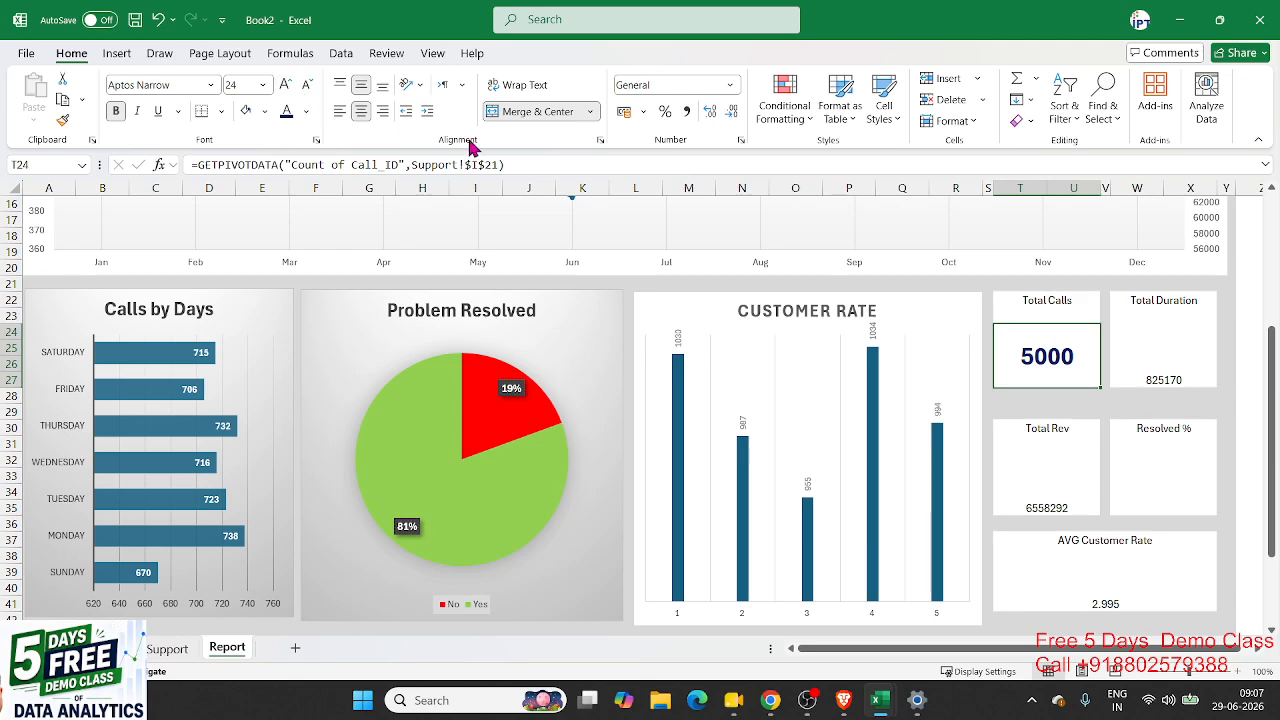
# Step: Copy the Total Calls value's formatting onto the Total Duration and Total Rev value cells
pyautogui.click(1145, 342)
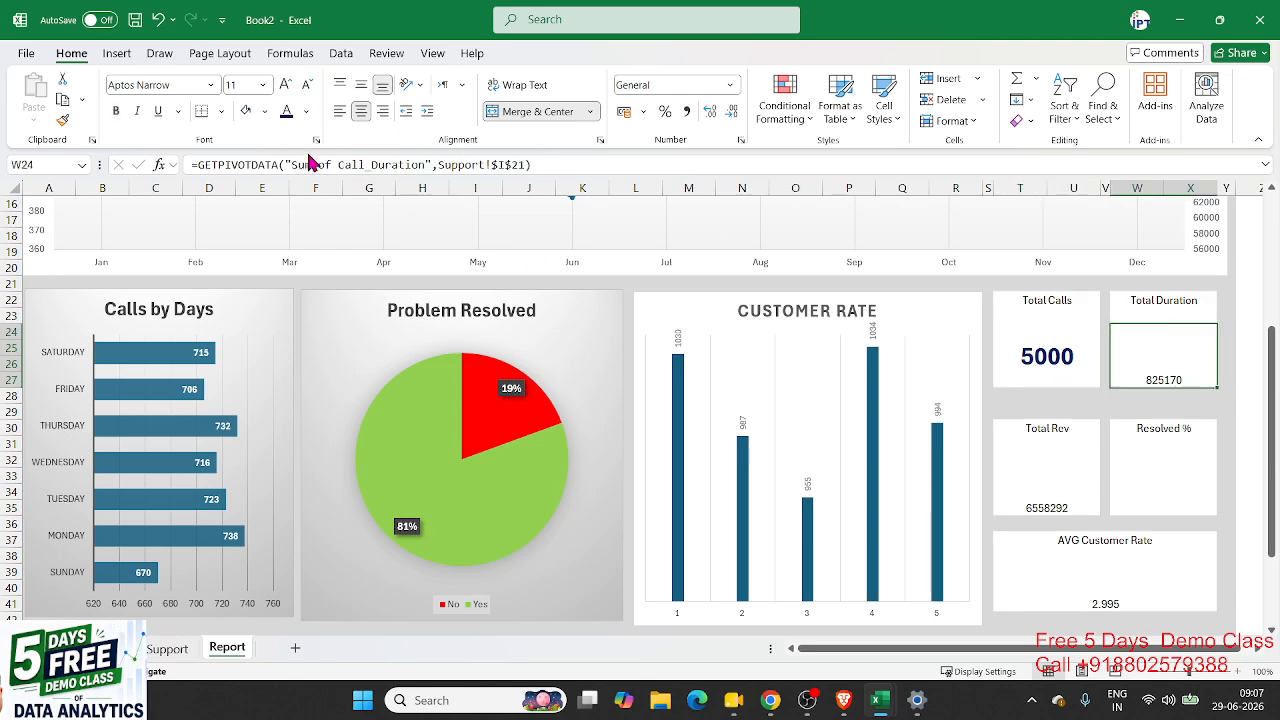
pyautogui.click(994, 368)
pyautogui.click(63, 124)
pyautogui.click(1162, 346)
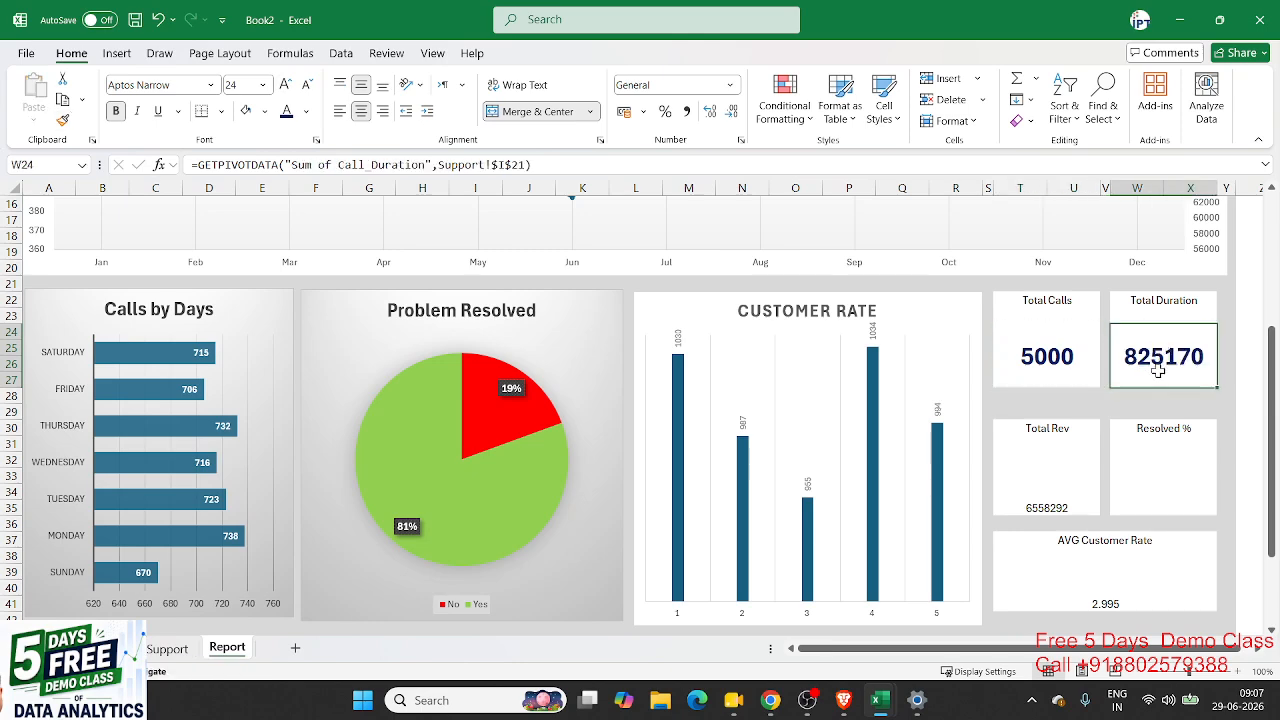
pyautogui.click(63, 120)
pyautogui.click(1028, 484)
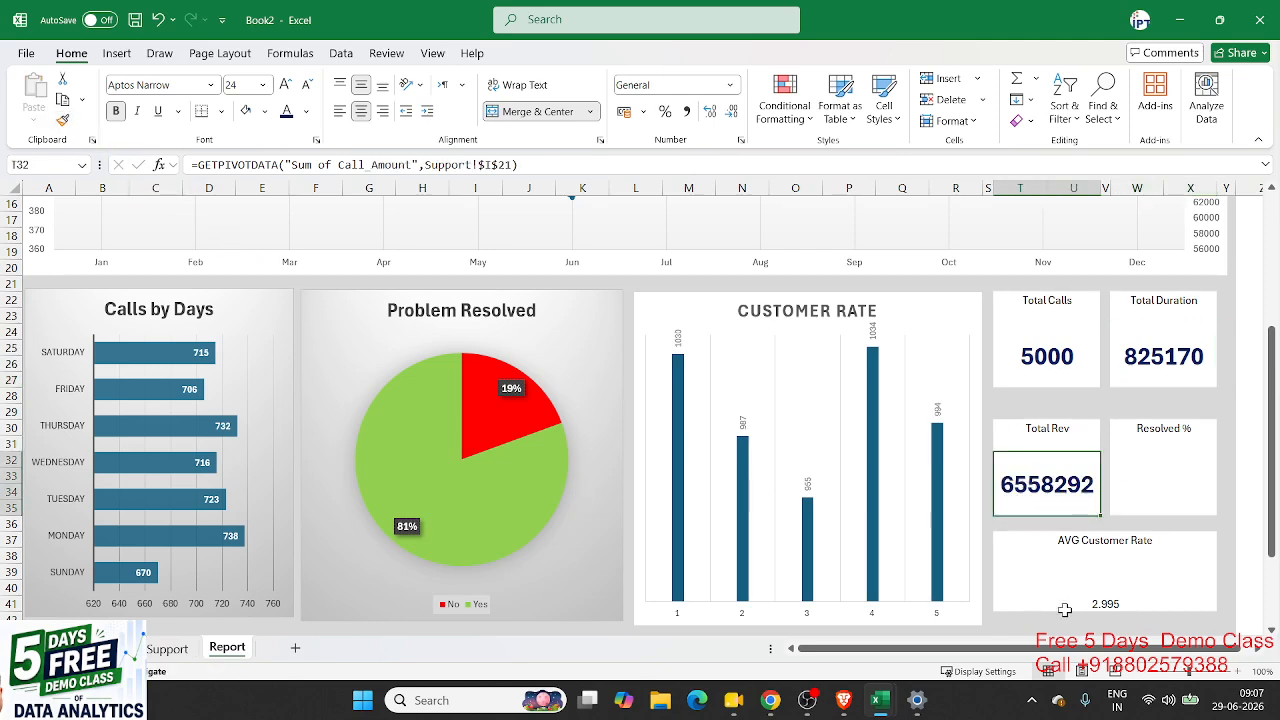
# Step: Copy the Total Rev value's formatting onto the AVG Customer Rate value and merge and center T39:X41 again
pyautogui.click(1111, 597)
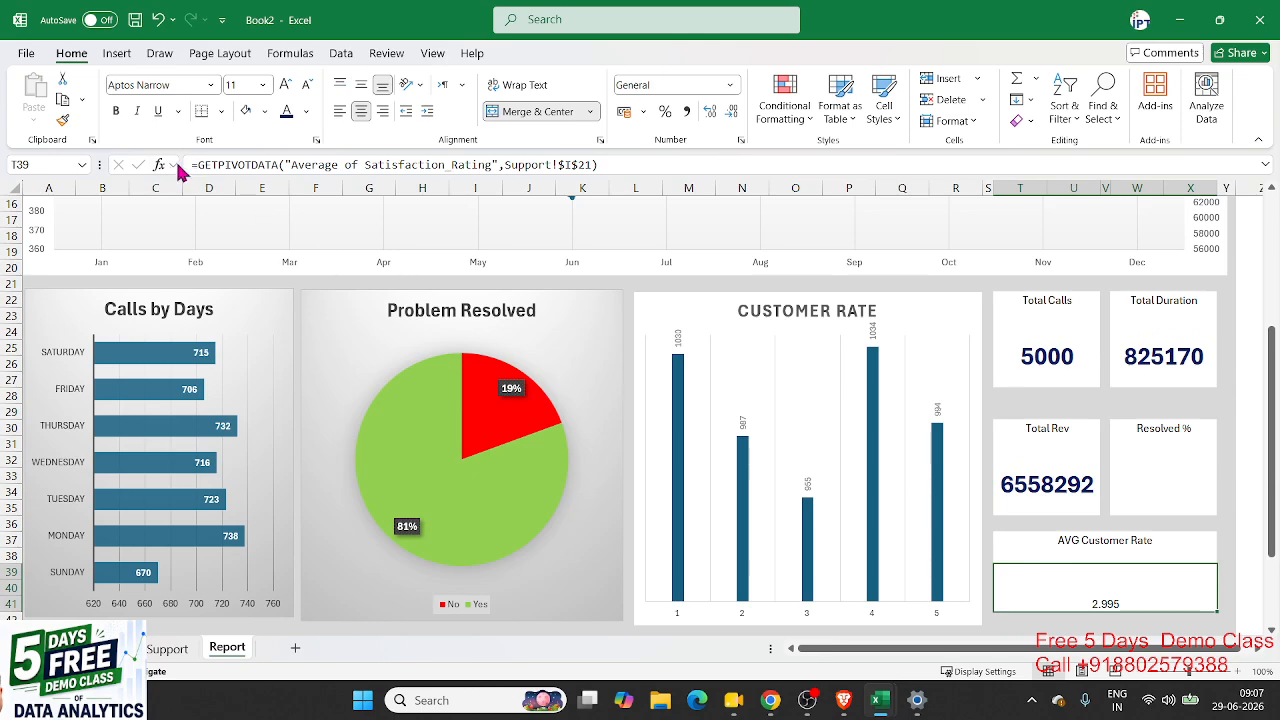
pyautogui.click(1015, 475)
pyautogui.click(62, 119)
pyautogui.click(1118, 593)
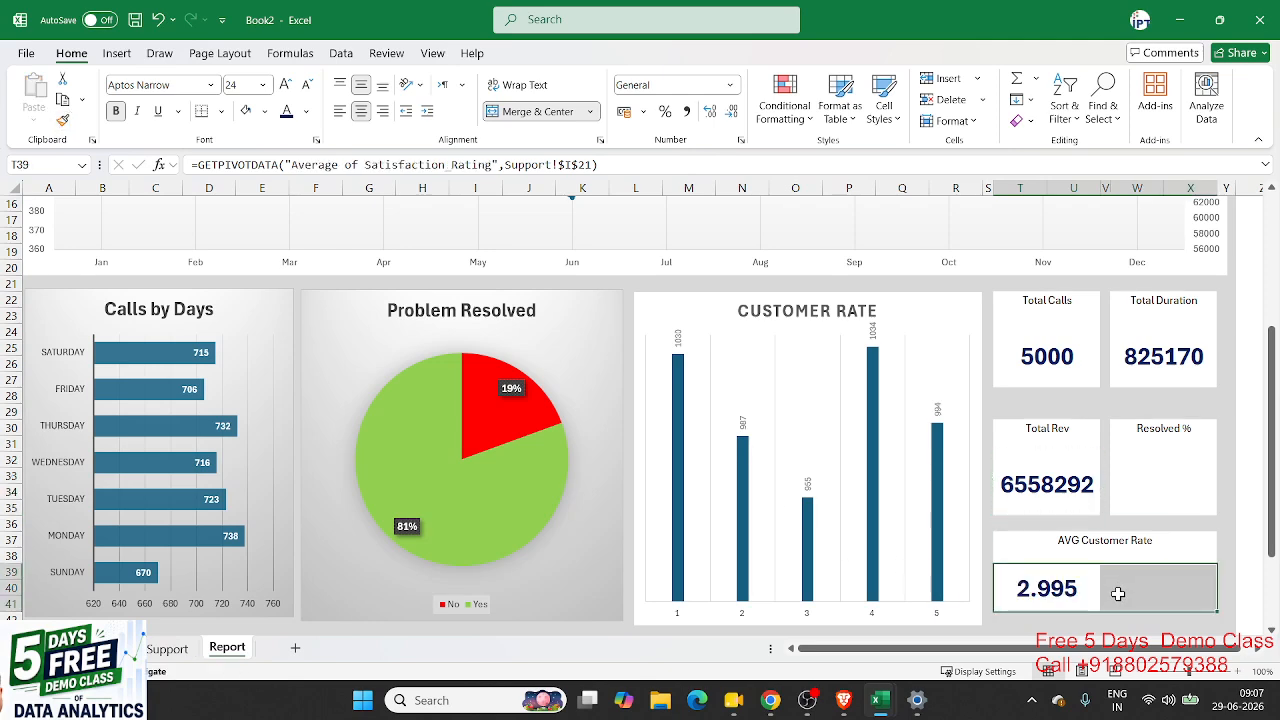
pyautogui.click(531, 113)
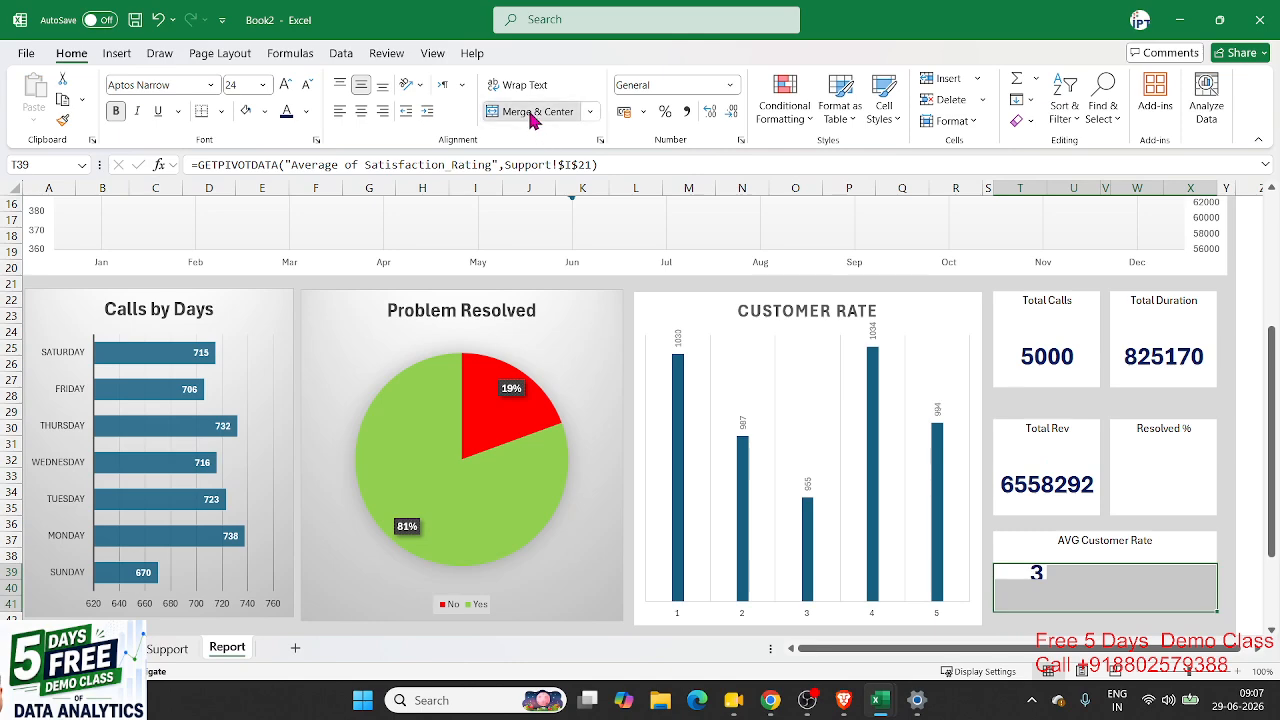
pyautogui.click(531, 113)
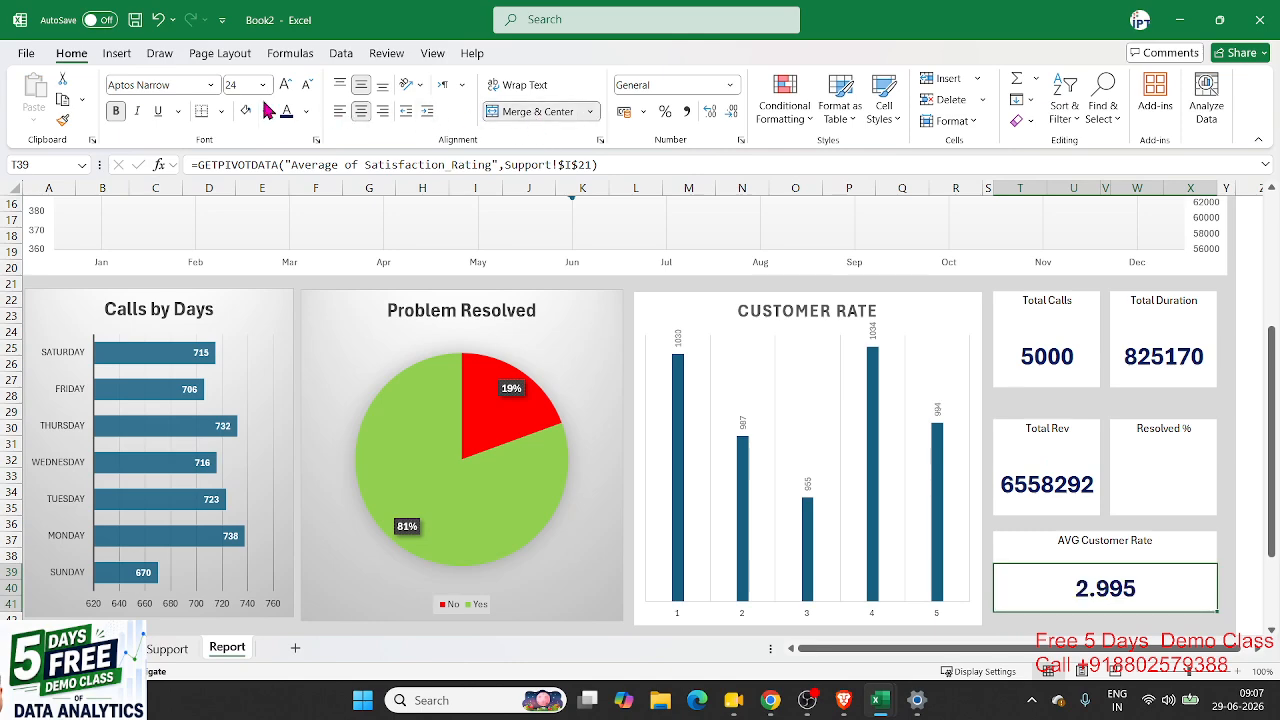
# Step: Calculate the Resolved % value in cell W32 by dividing the Support sheet's Yes count of Call_Type by its Grand Total
pyautogui.click(1110, 538)
pyautogui.click(1160, 480)
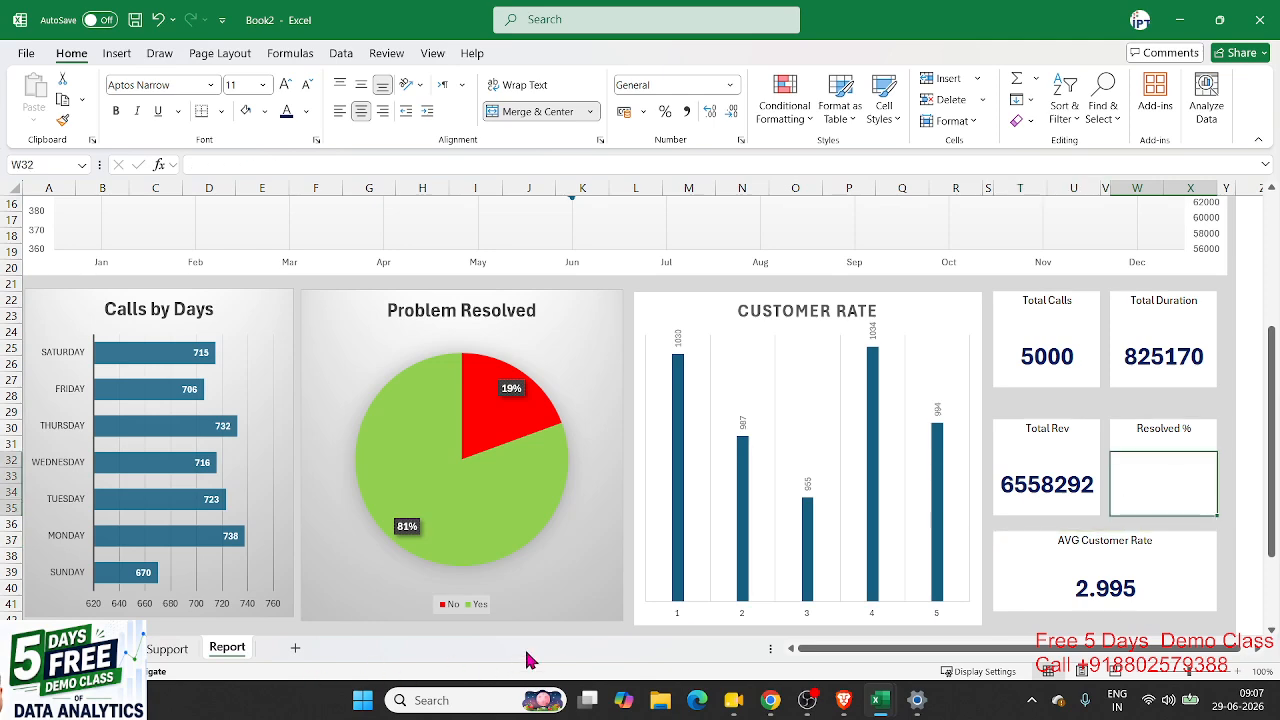
pyautogui.write('=')
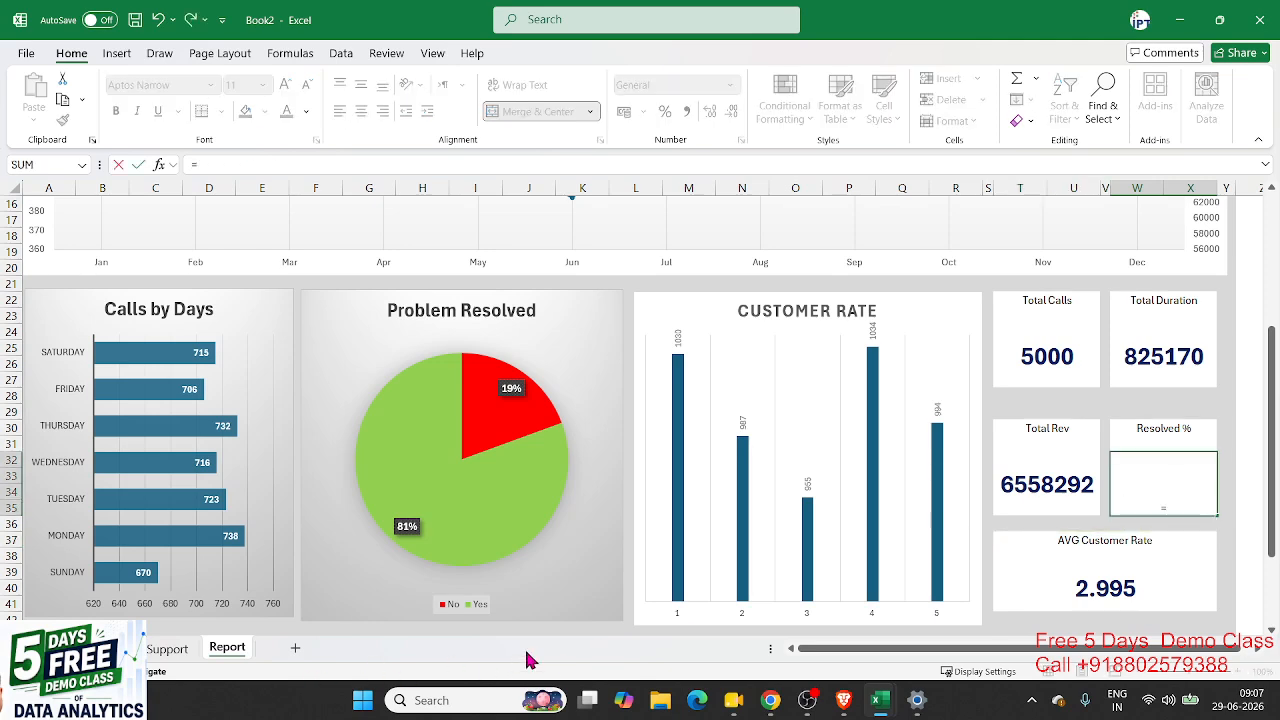
pyautogui.click(167, 648)
pyautogui.scroll(3, 399, 477)
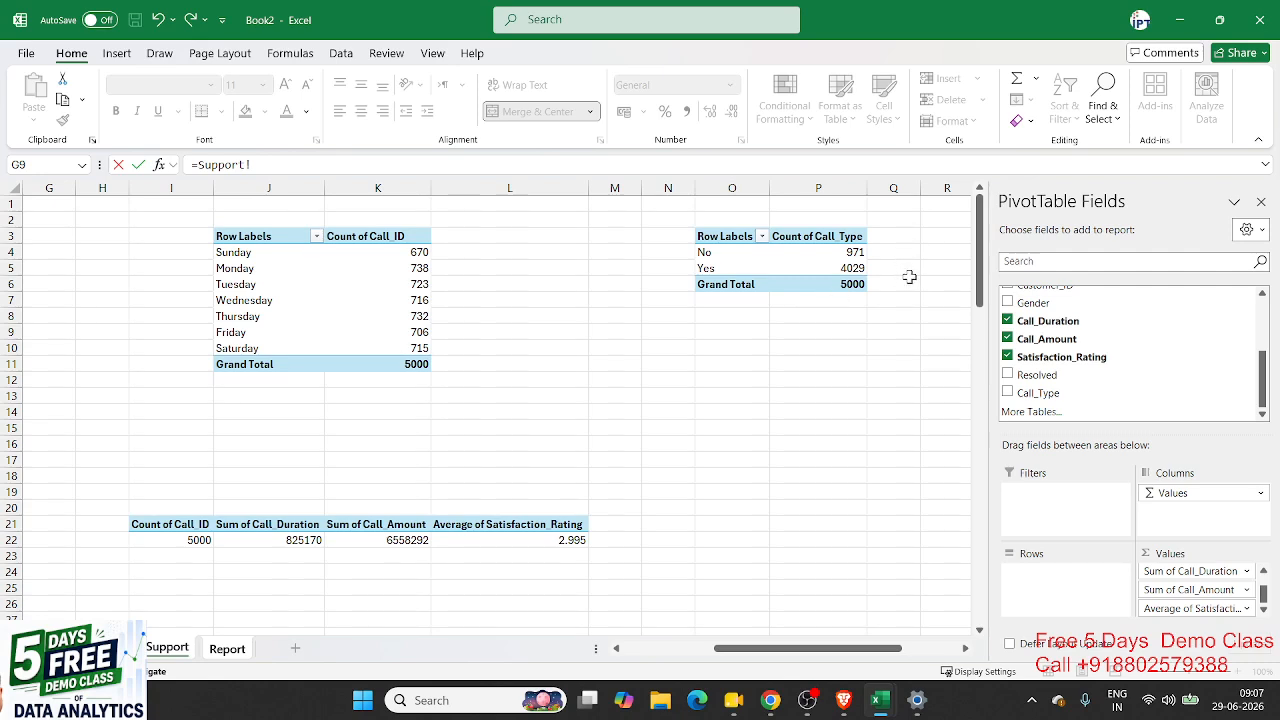
pyautogui.click(857, 268)
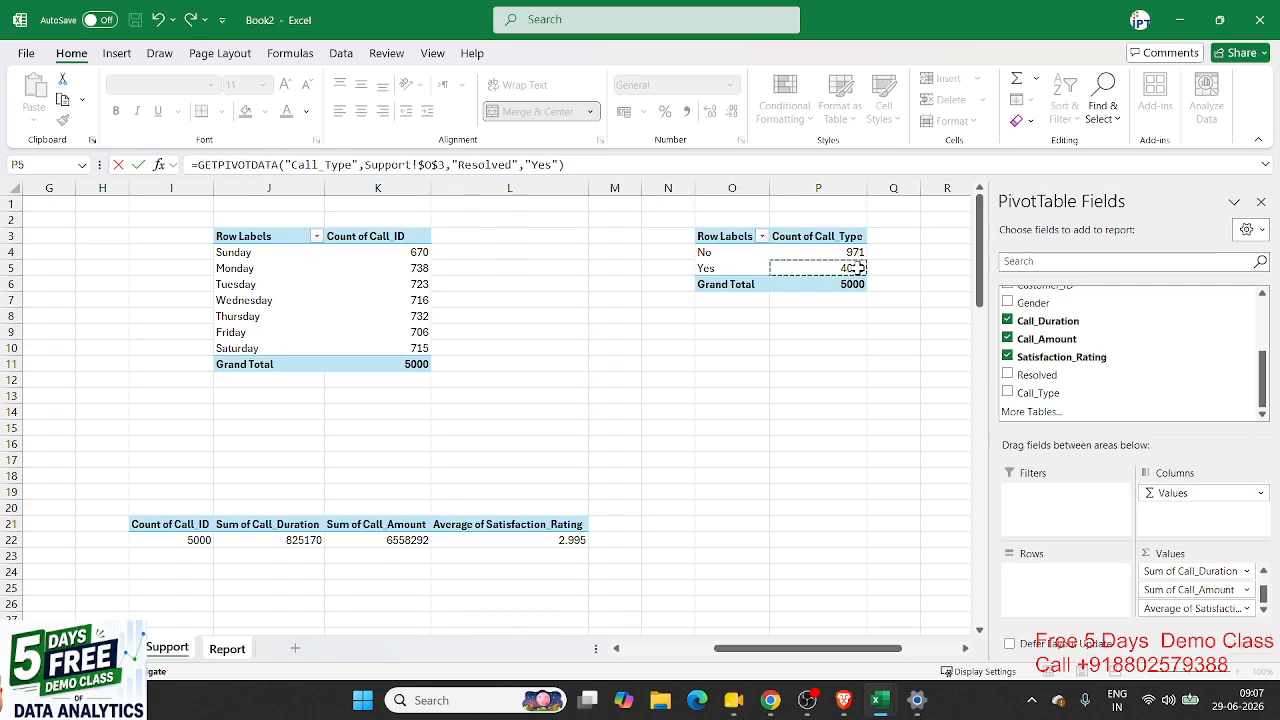
pyautogui.write('/')
pyautogui.click(855, 283)
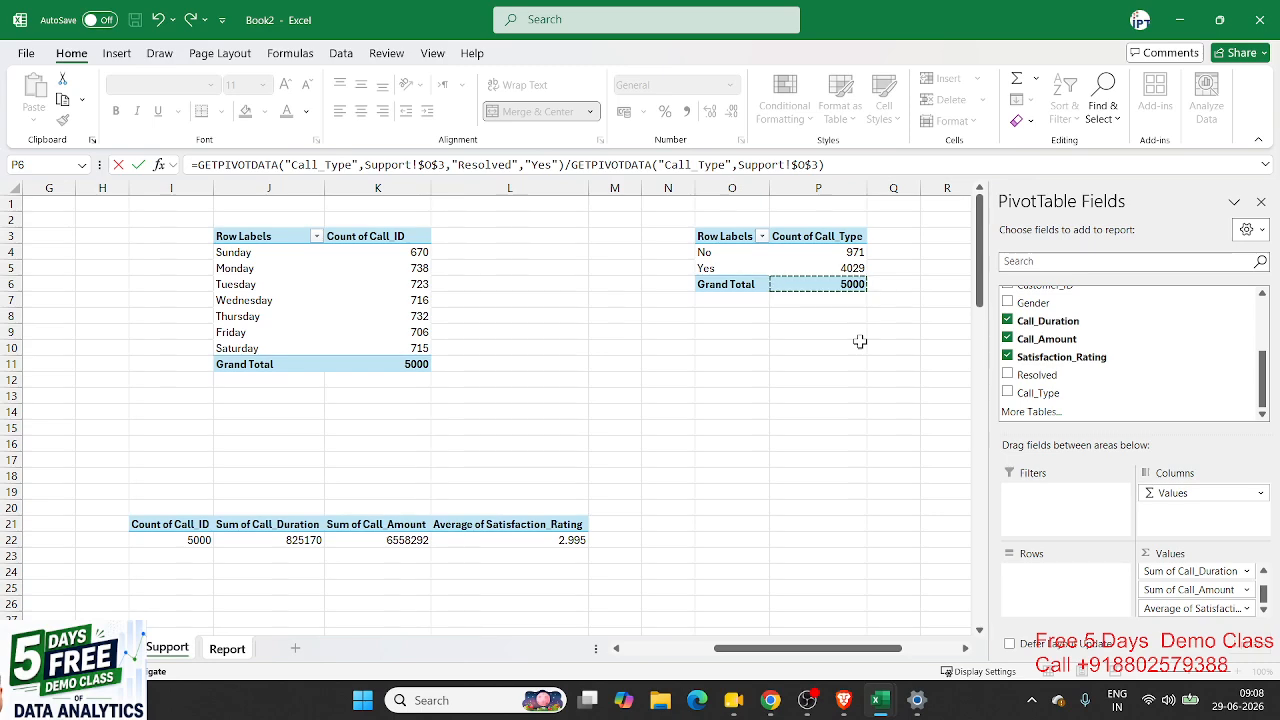
pyautogui.hotkey('ctrl', 'pagedown')
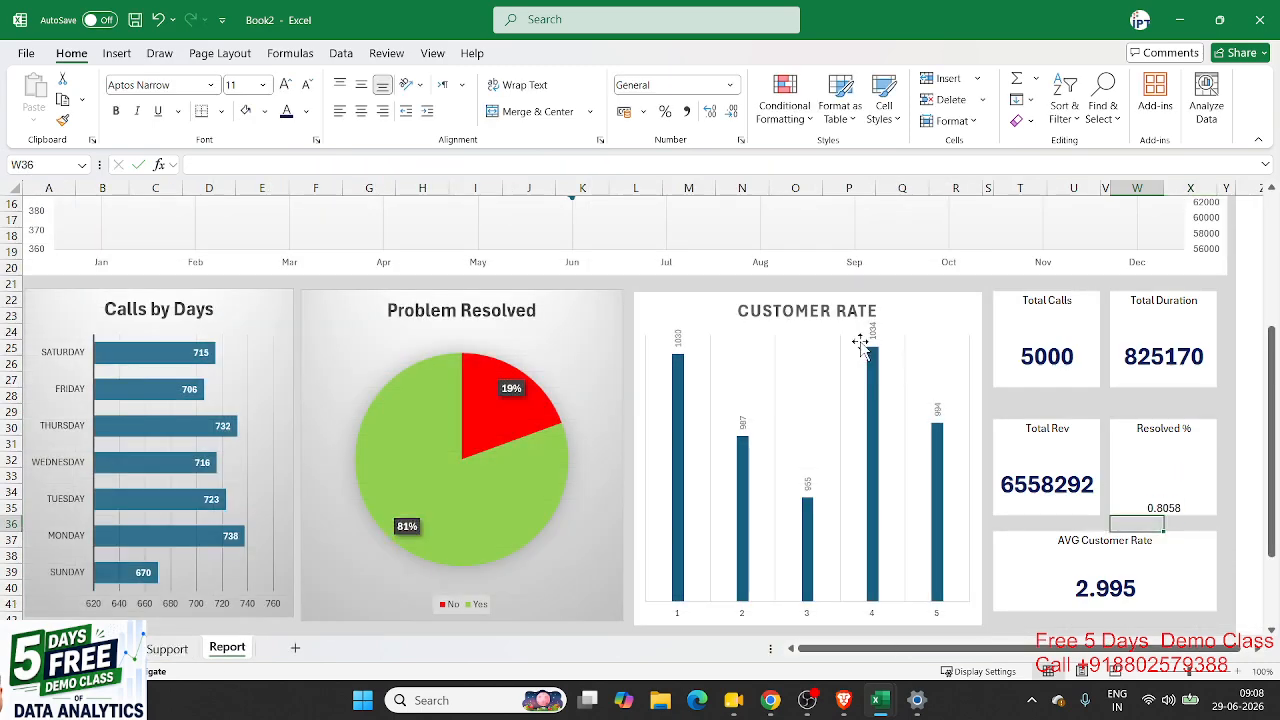
# Step: Format the Resolved % value as a percentage, middle-aligned, at font size 26
pyautogui.press('Up')
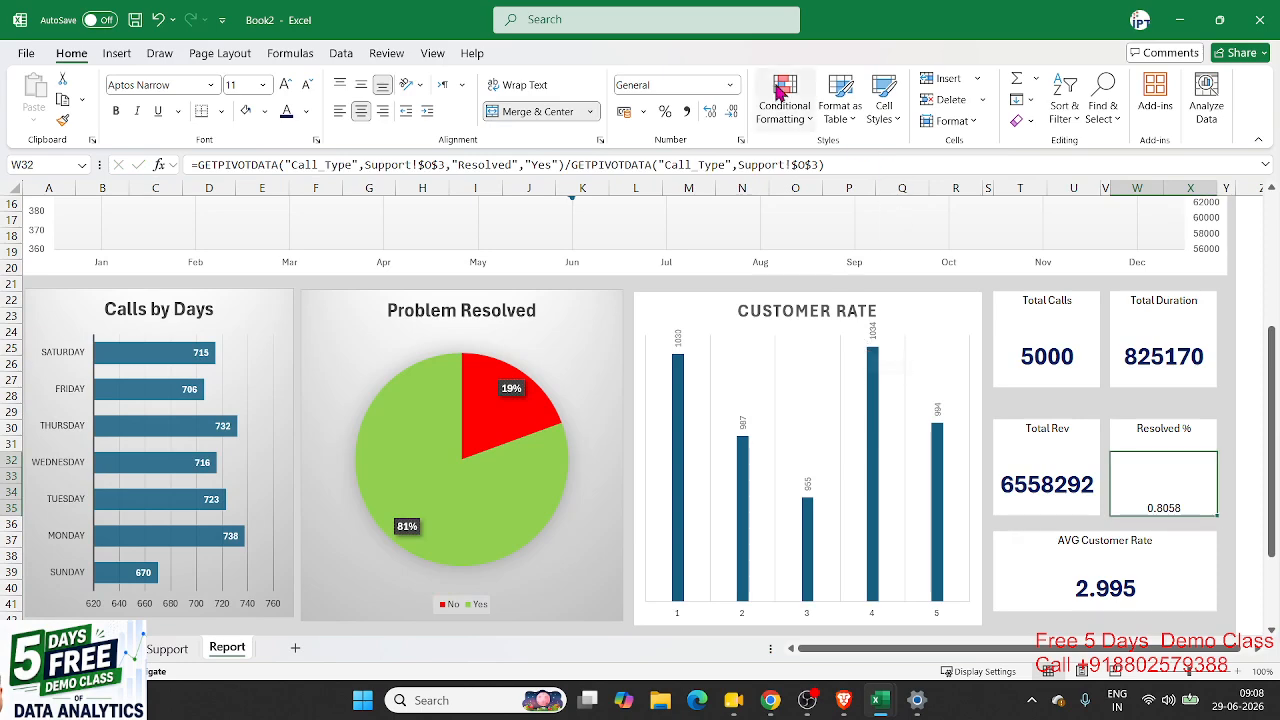
pyautogui.click(664, 111)
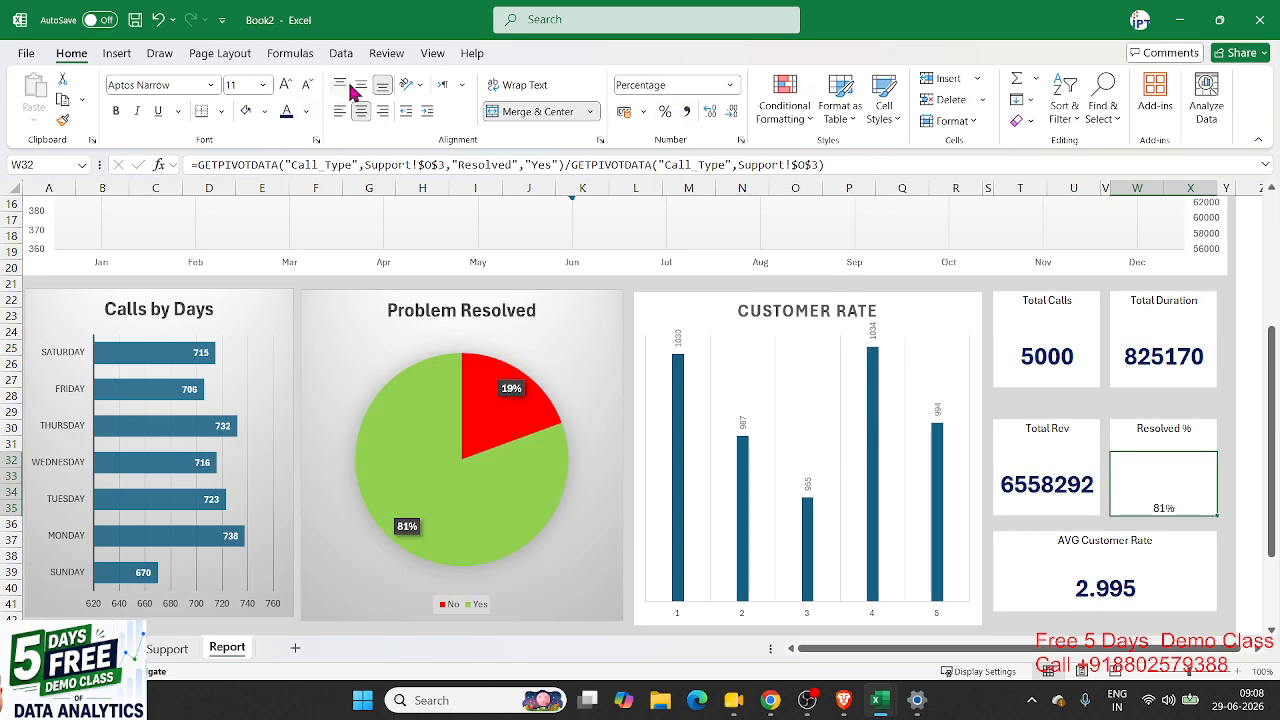
pyautogui.click(286, 85)
pyautogui.click(286, 85)
pyautogui.click(286, 85)
pyautogui.click(361, 86)
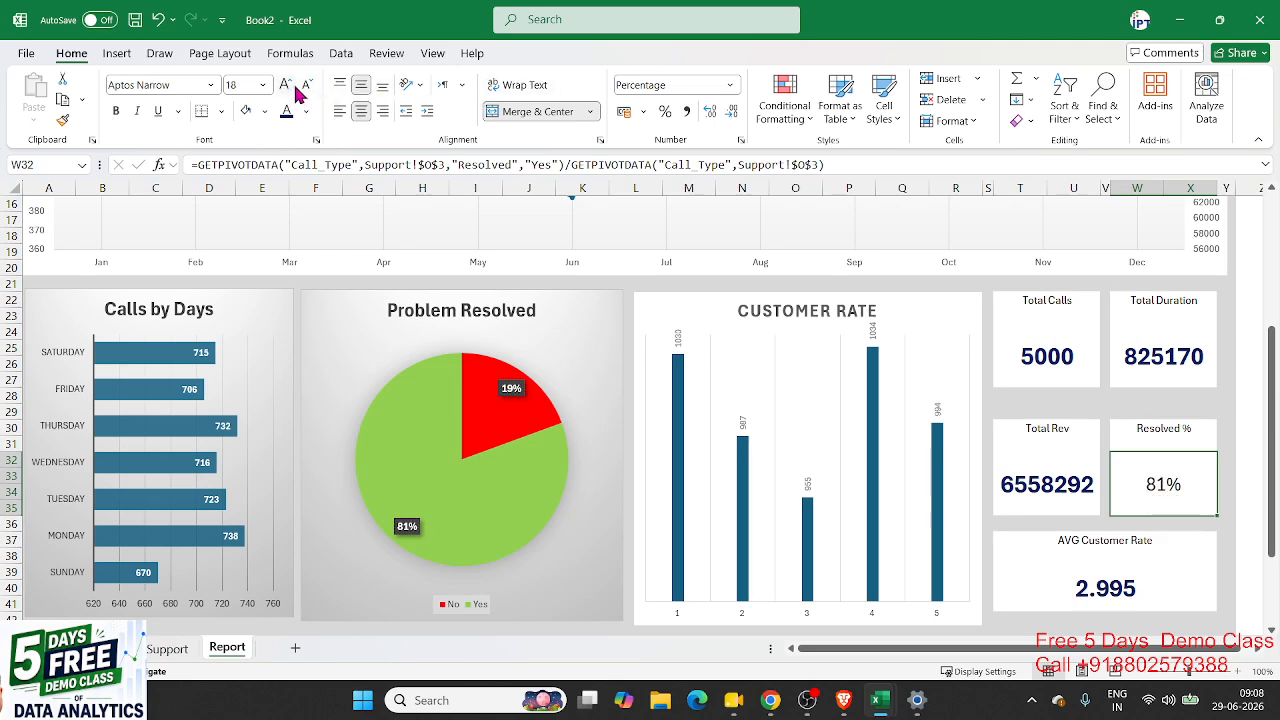
pyautogui.click(286, 85)
pyautogui.click(286, 85)
pyautogui.click(286, 85)
pyautogui.click(286, 85)
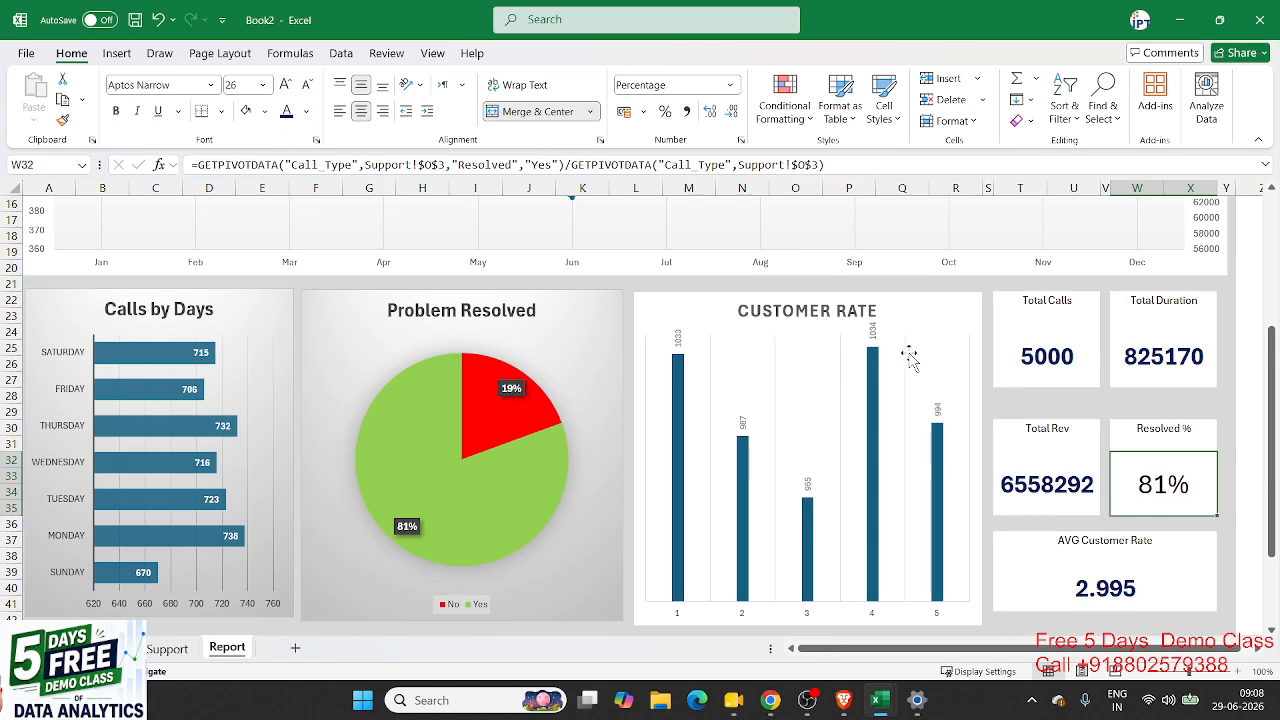
pyautogui.click(1060, 523)
# Step: Filter the report to Billing with the Call_Type slicer and check which charts and KPI cards respond
pyautogui.scroll(5, 680, 391)
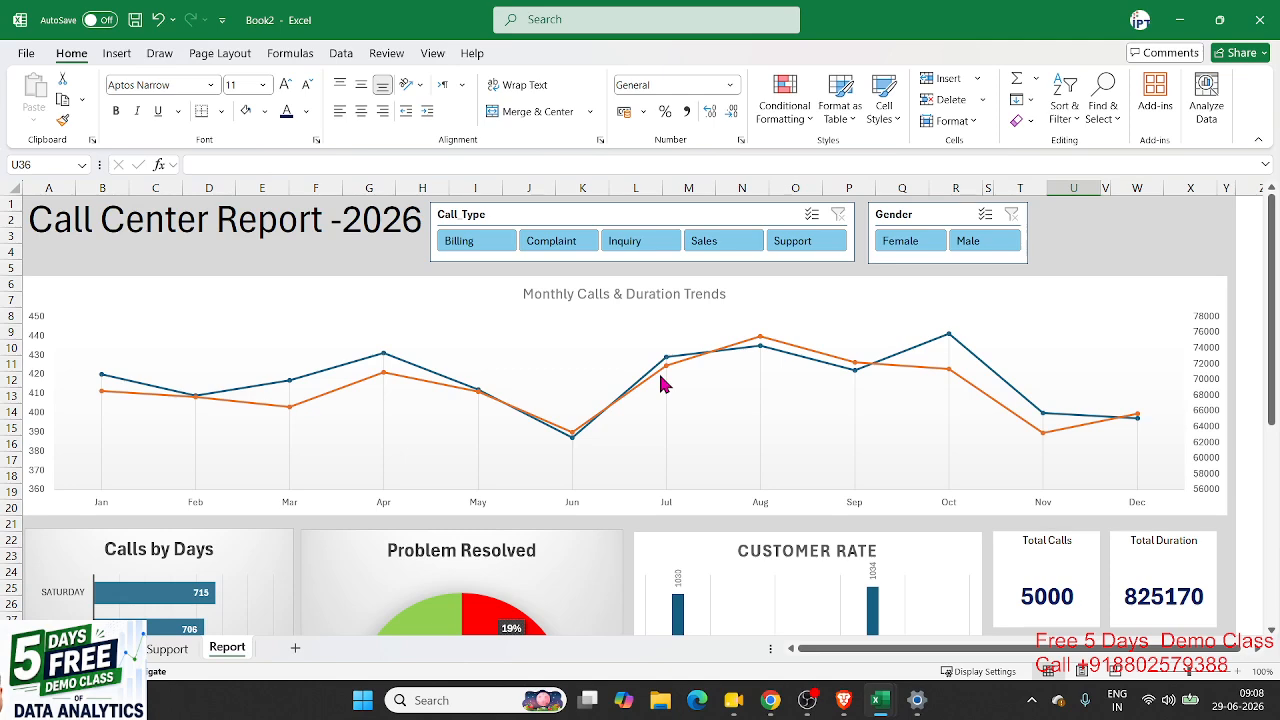
pyautogui.click(459, 240)
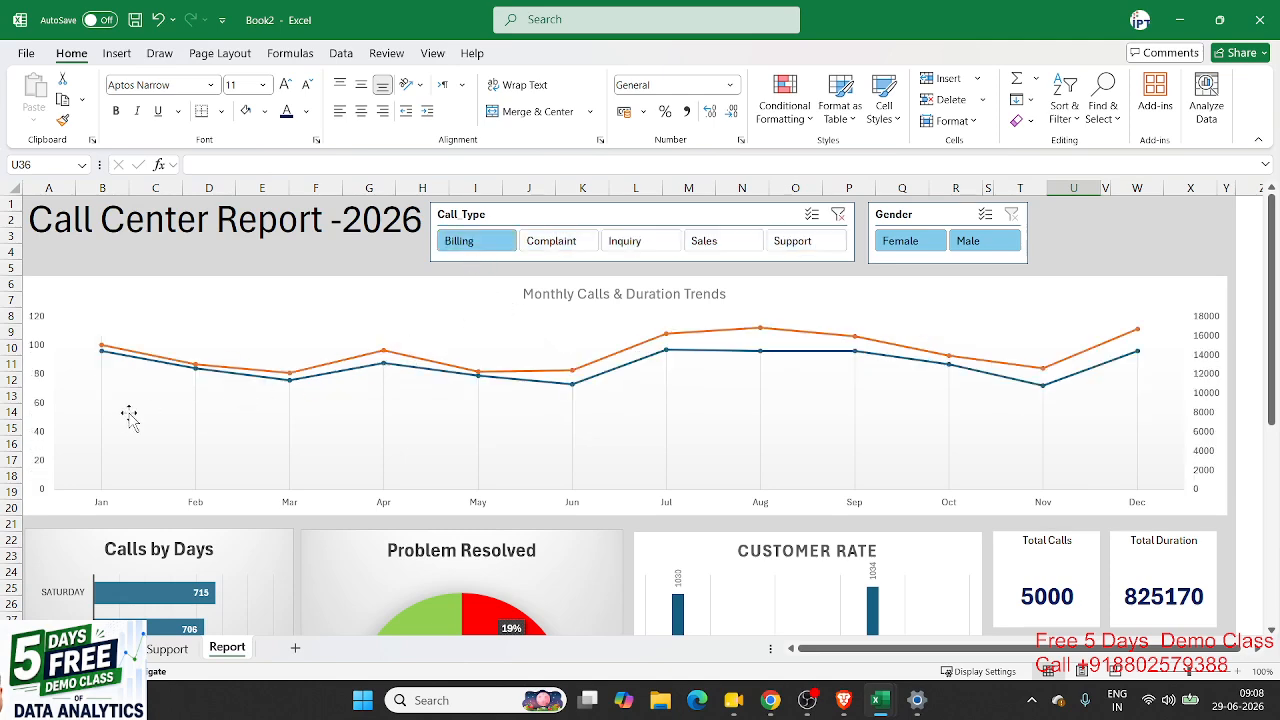
pyautogui.scroll(-7, 844, 387)
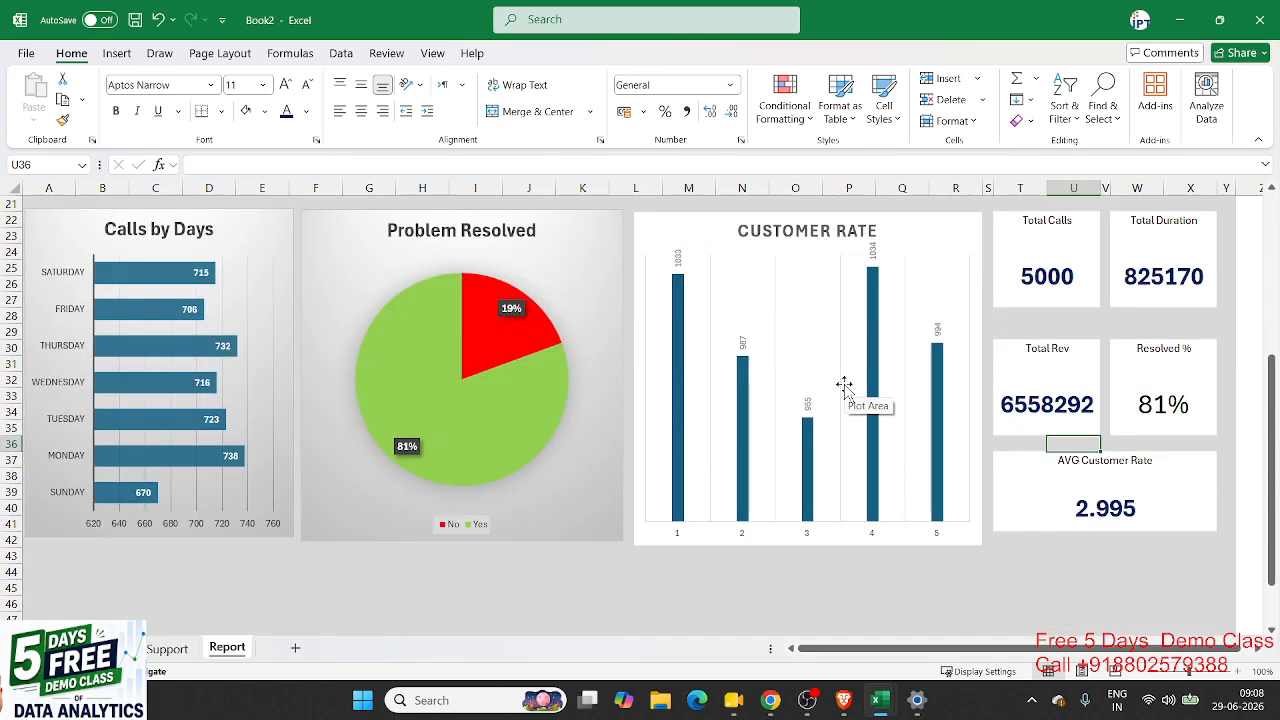
pyautogui.scroll(5, 844, 387)
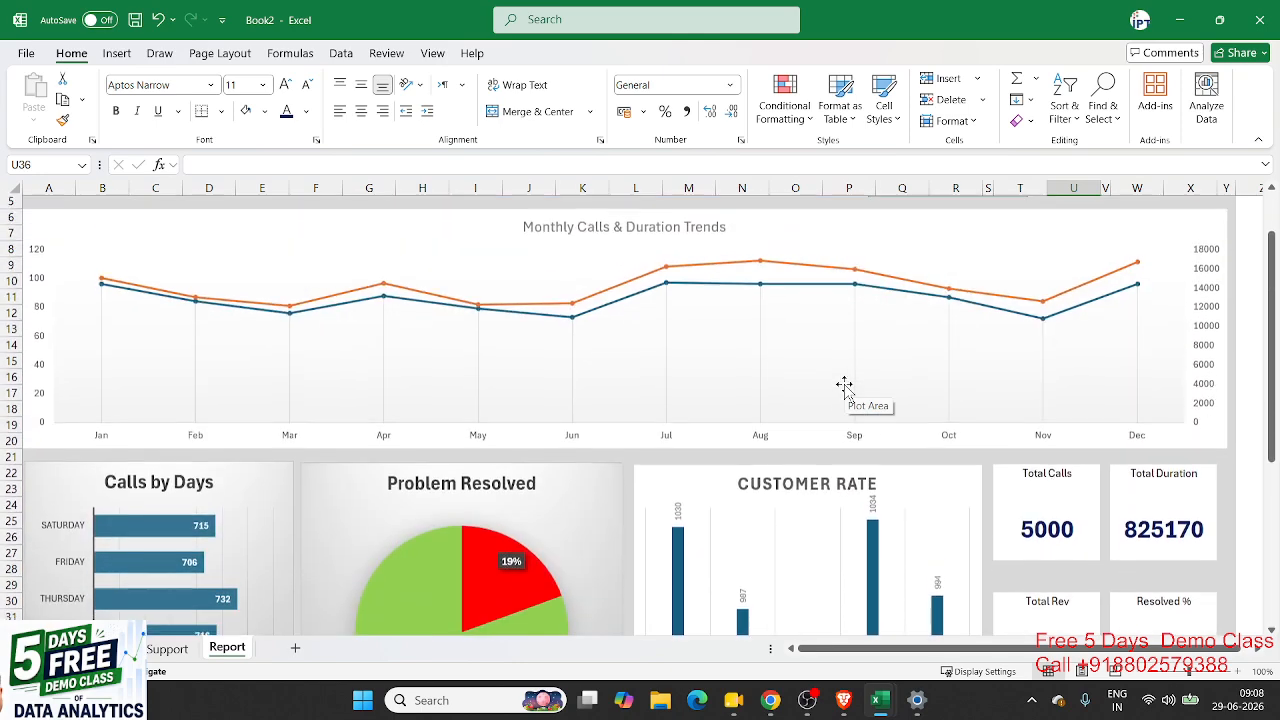
# Step: Compare the Support sheet's pivot tables under the Billing filter, close the PivotTable Fields pane and return to the Report sheet
pyautogui.click(168, 648)
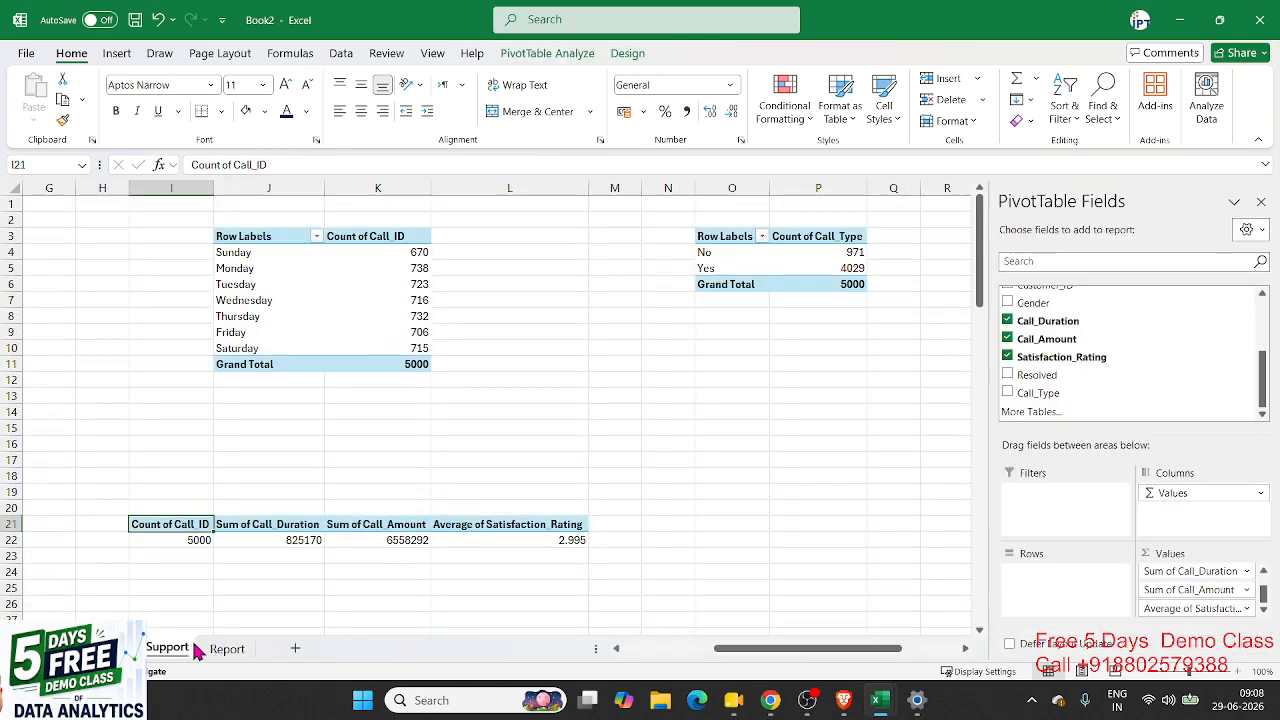
pyautogui.moveTo(836, 652); pyautogui.dragTo(517, 645)
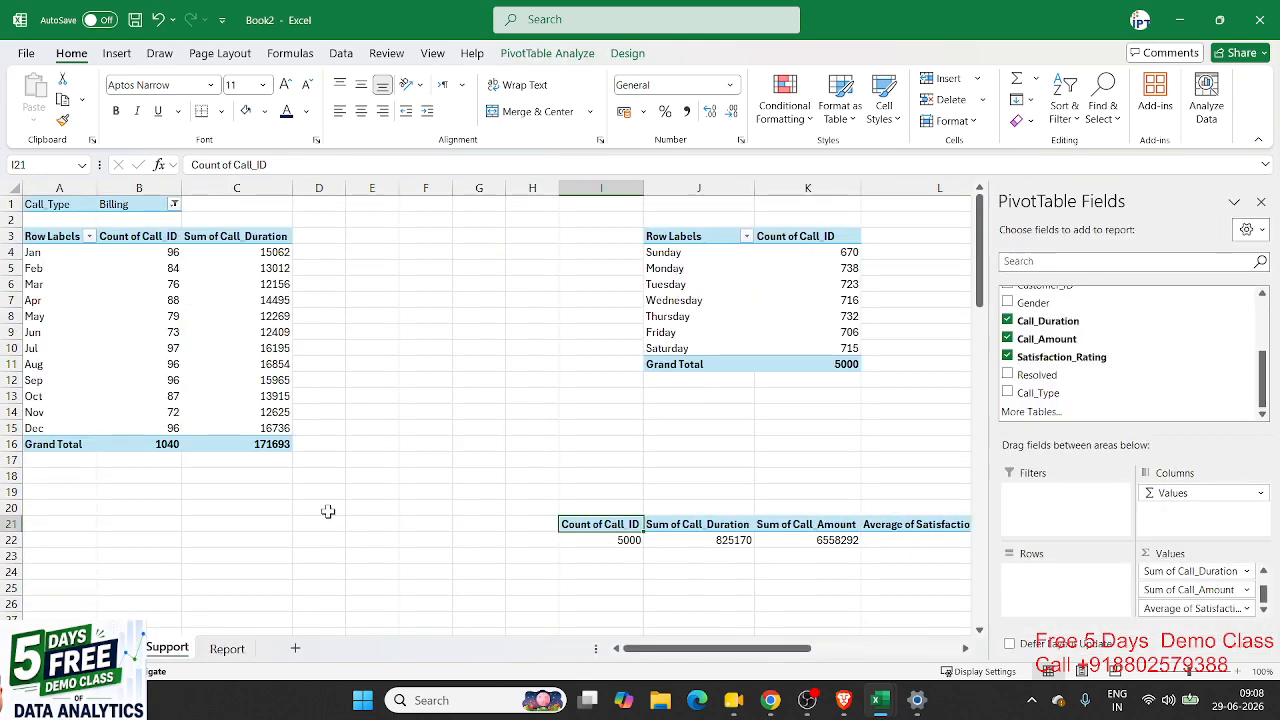
pyautogui.click(158, 298)
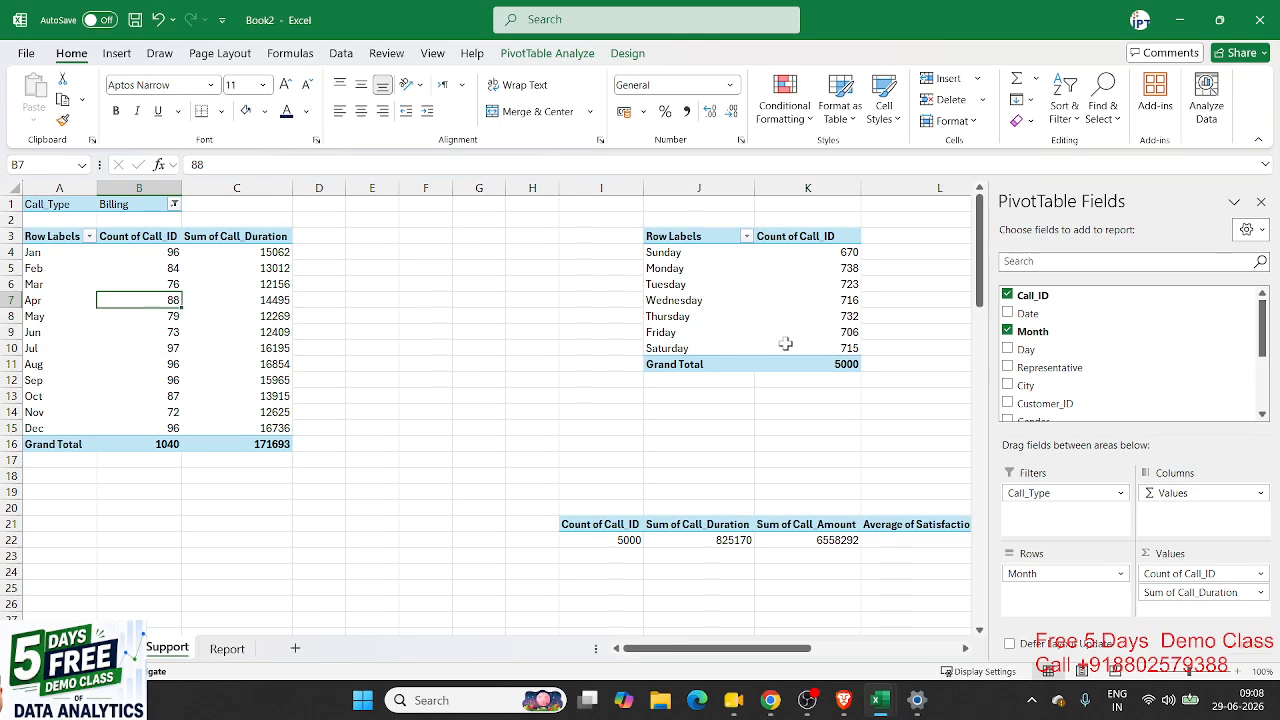
pyautogui.click(1261, 201)
pyautogui.scroll(-7, 1168, 314)
pyautogui.scroll(7, 1168, 314)
pyautogui.click(227, 648)
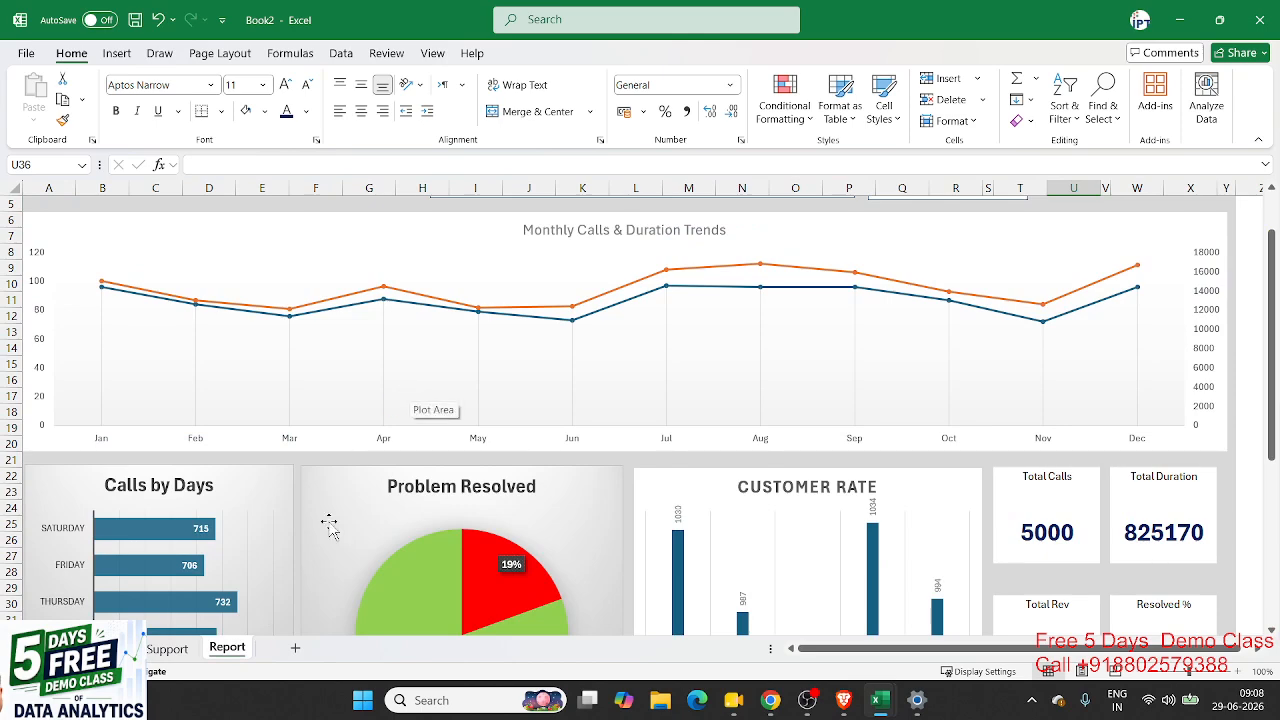
# Step: Connect the calls-by-weekday pivot table on the Support sheet to the Call_Type and Gender slicers
pyautogui.click(194, 648)
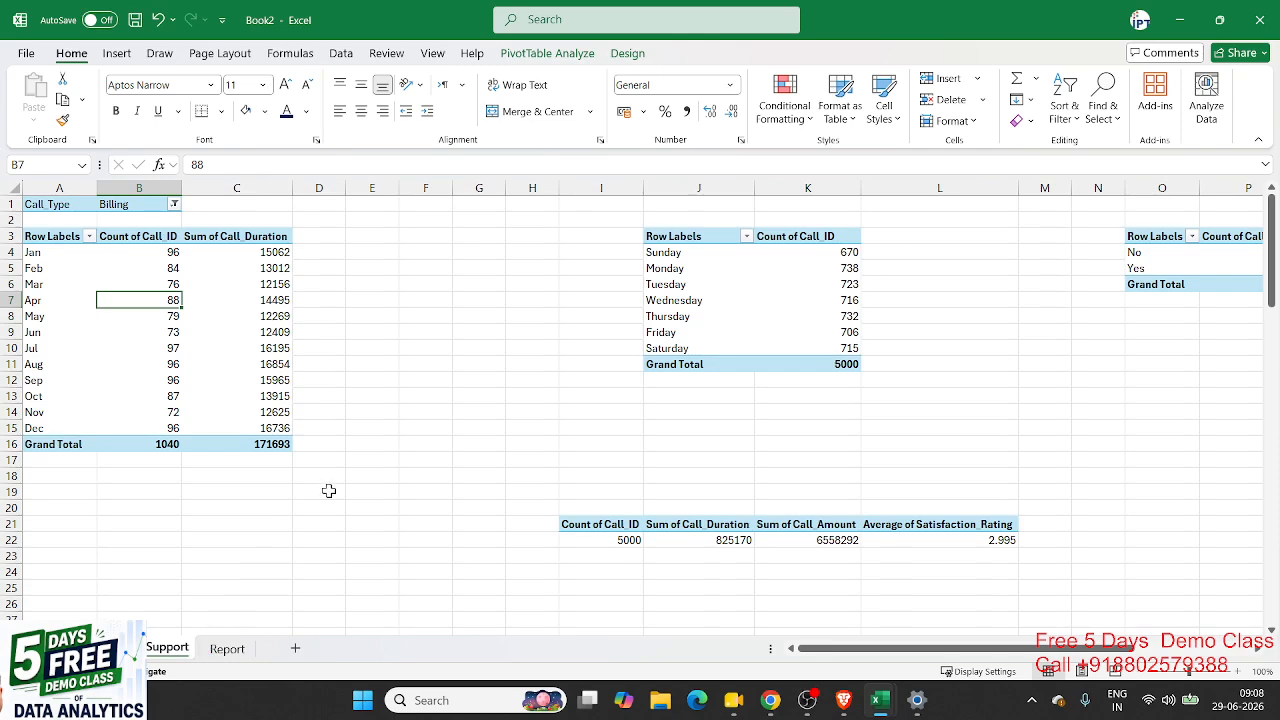
pyautogui.click(787, 313)
pyautogui.click(562, 53)
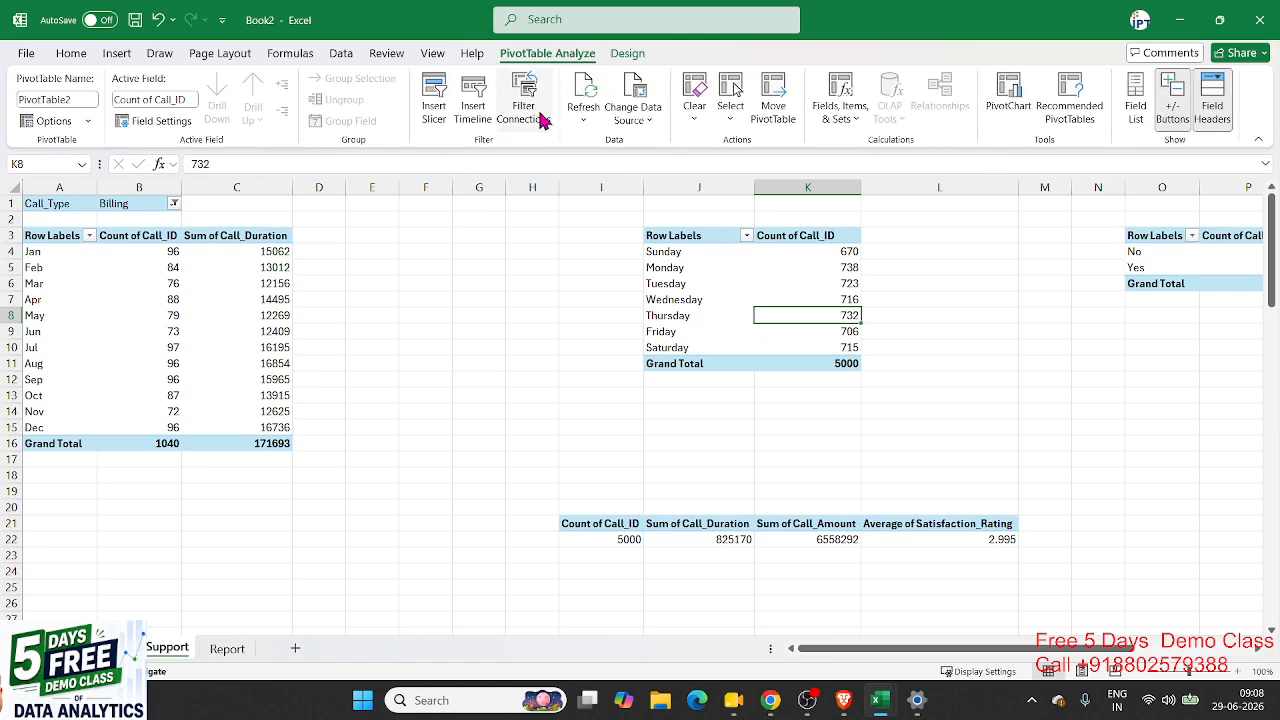
pyautogui.click(538, 115)
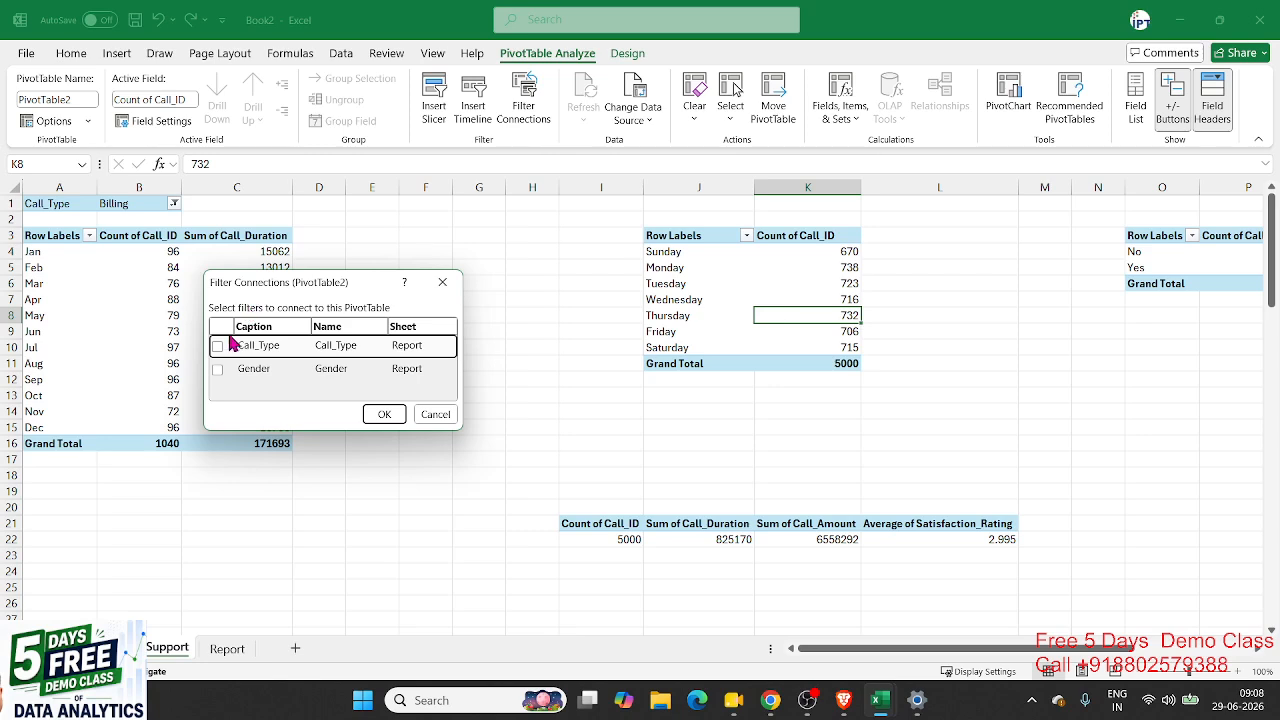
pyautogui.click(219, 368)
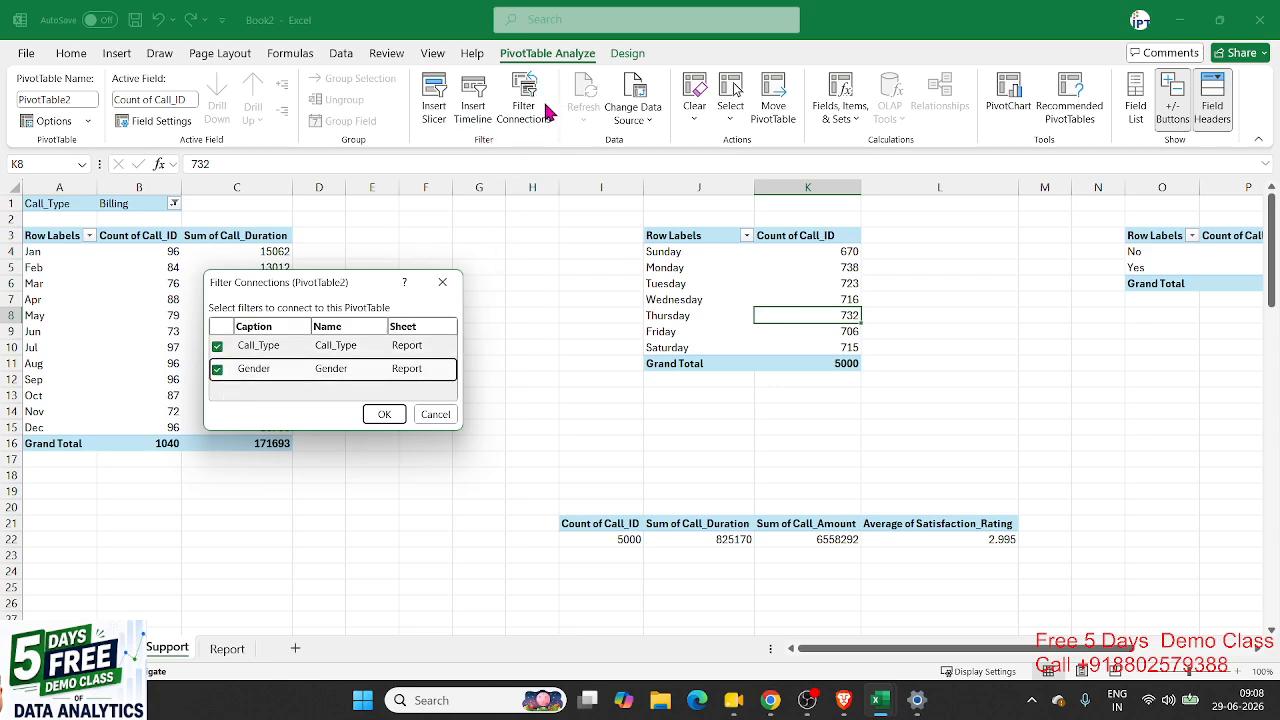
pyautogui.click(384, 412)
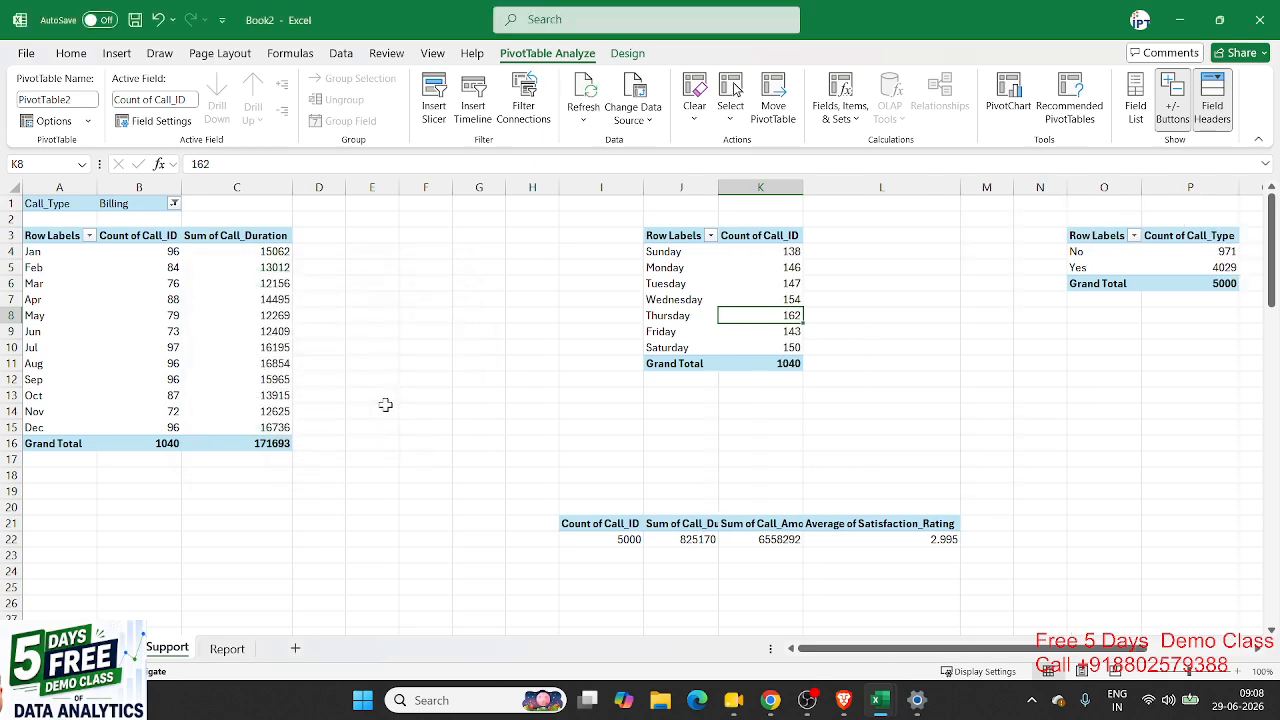
# Step: Check the Report charts with the Call_Type slicer set to Complaint, Inquiry and Sales in turn
pyautogui.click(227, 648)
pyautogui.scroll(2, 677, 337)
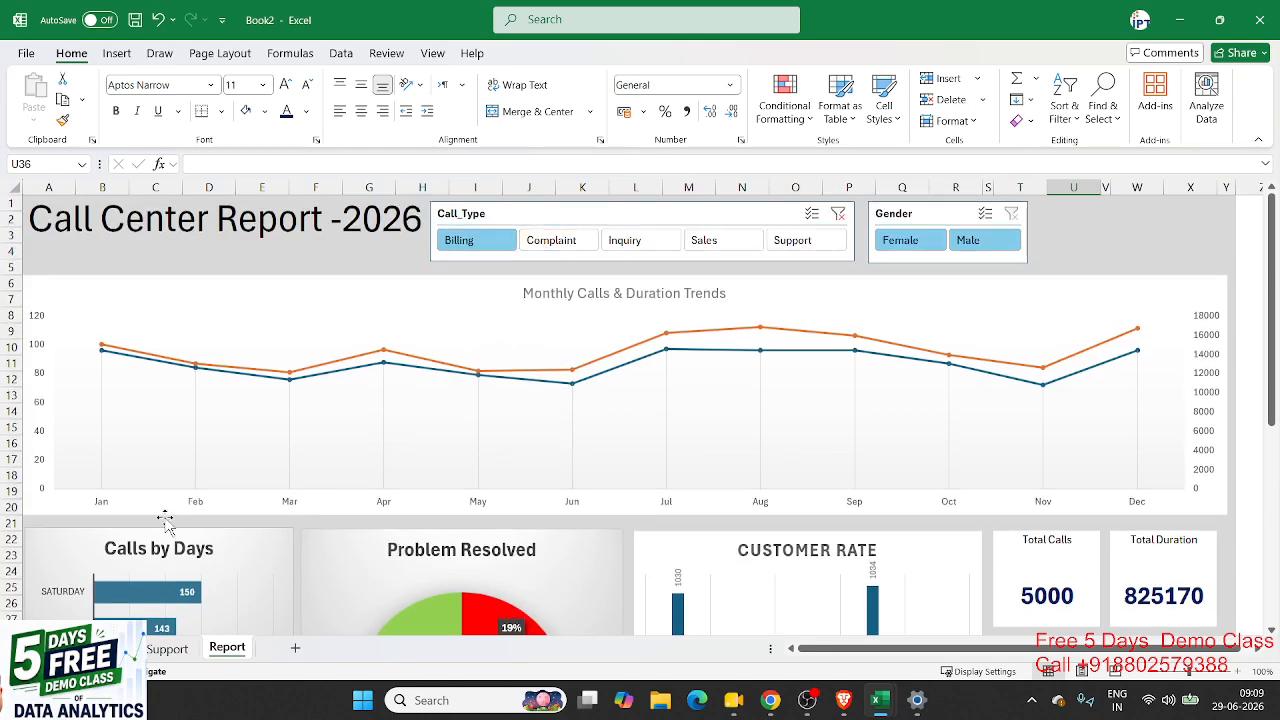
pyautogui.click(573, 250)
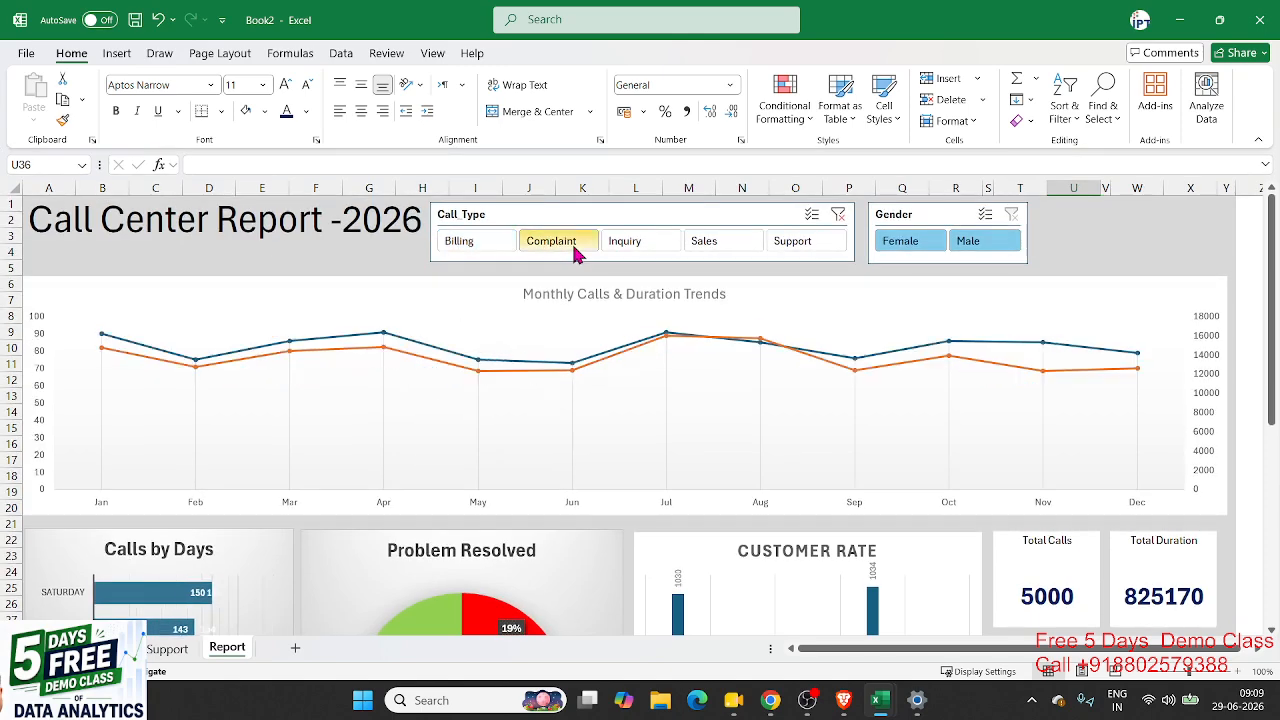
pyautogui.click(625, 251)
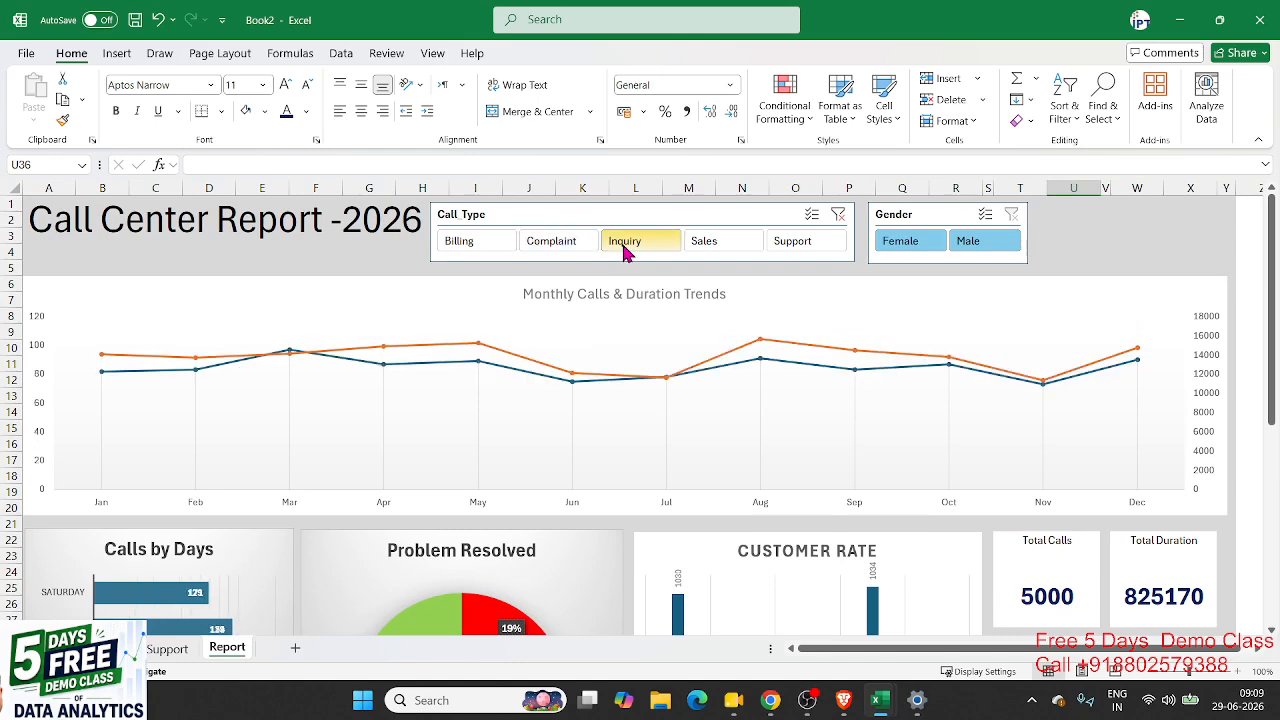
pyautogui.click(707, 250)
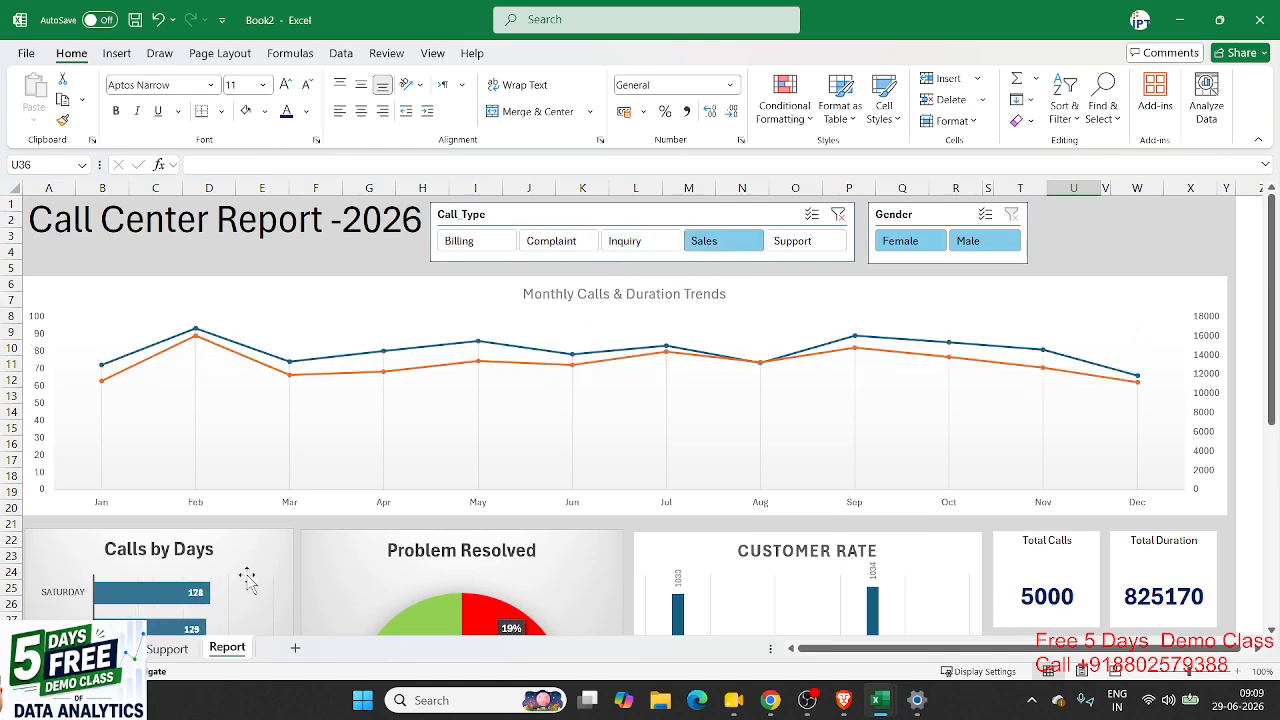
# Step: Connect the Resolved Yes/No pivot table on the Support sheet to the Call_Type and Gender slicers
pyautogui.click(168, 648)
pyautogui.moveTo(1085, 268); pyautogui.dragTo(1092, 256)
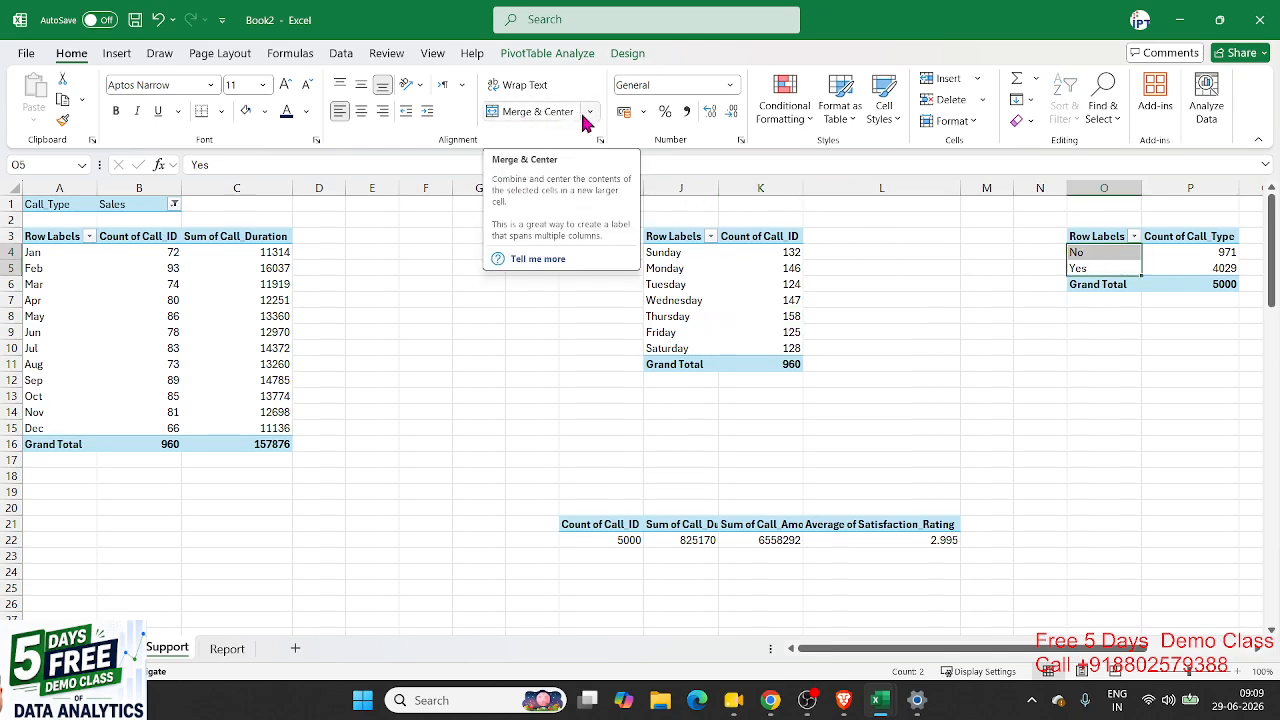
pyautogui.click(575, 55)
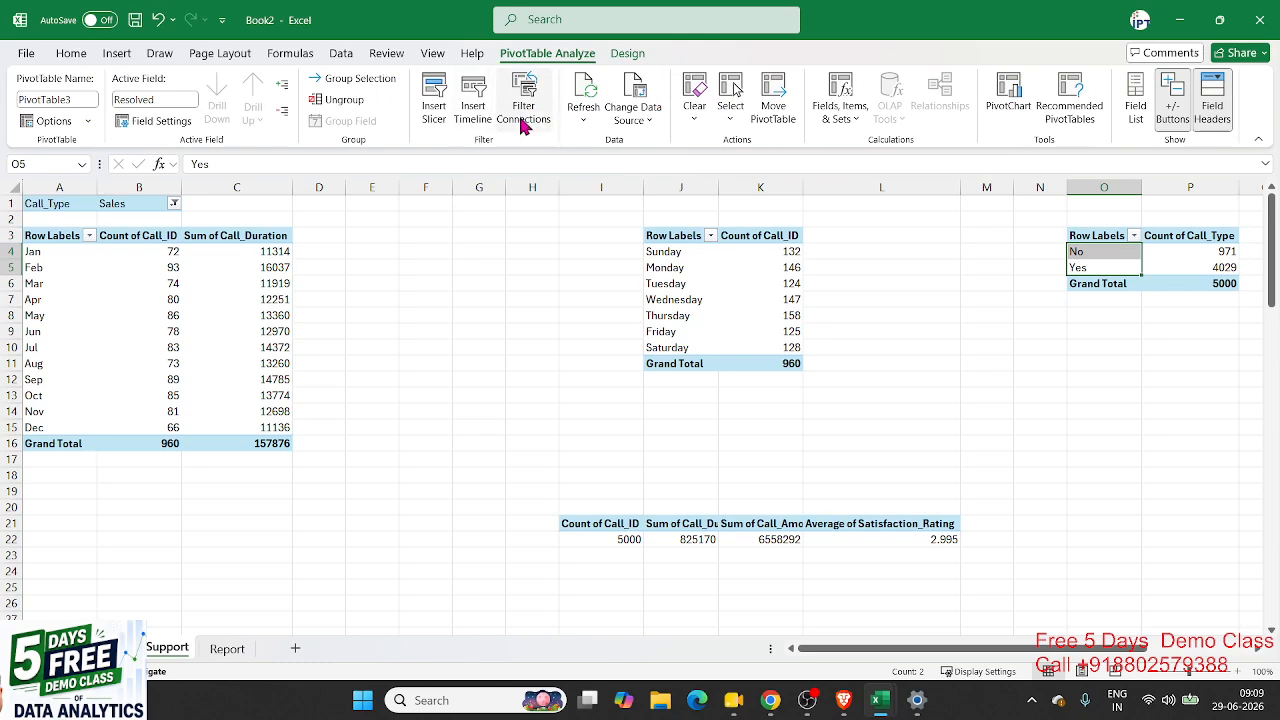
pyautogui.click(523, 108)
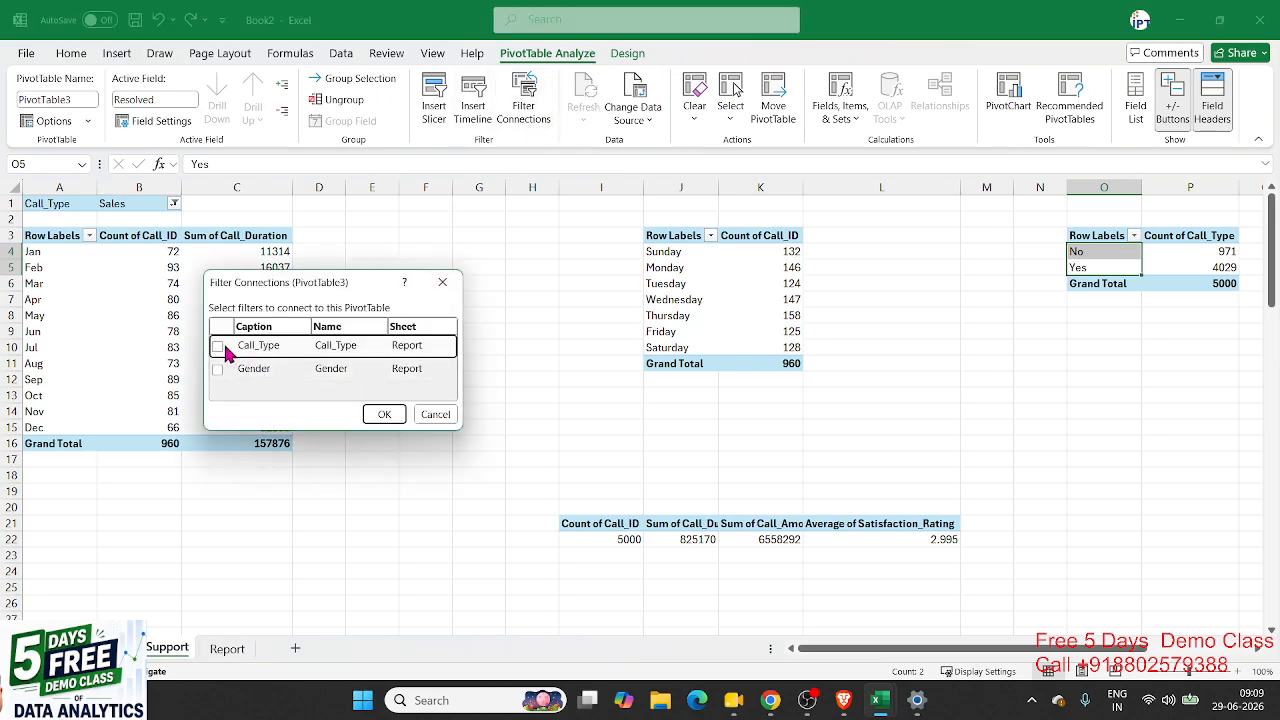
pyautogui.click(218, 369)
pyautogui.click(384, 414)
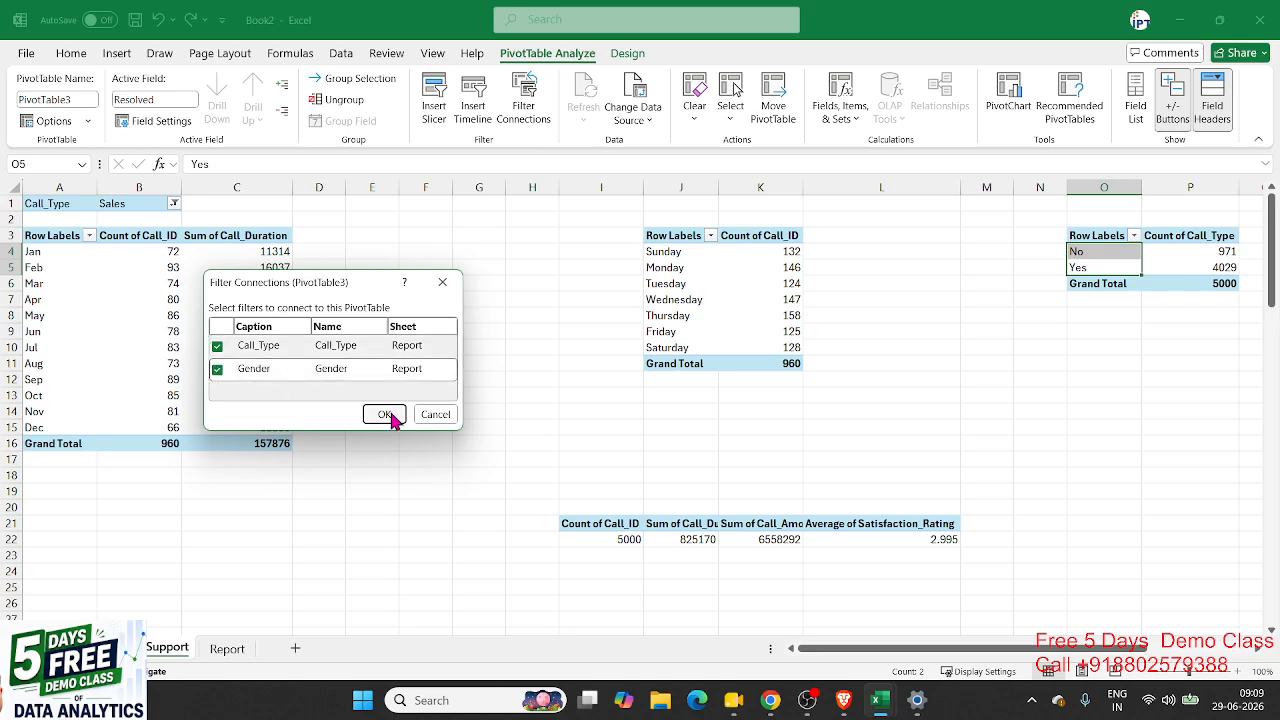
# Step: Connect the pivot table counting calls by Satisfaction_Rating to the Call_Type and Gender slicers
pyautogui.moveTo(852, 648); pyautogui.dragTo(954, 648)
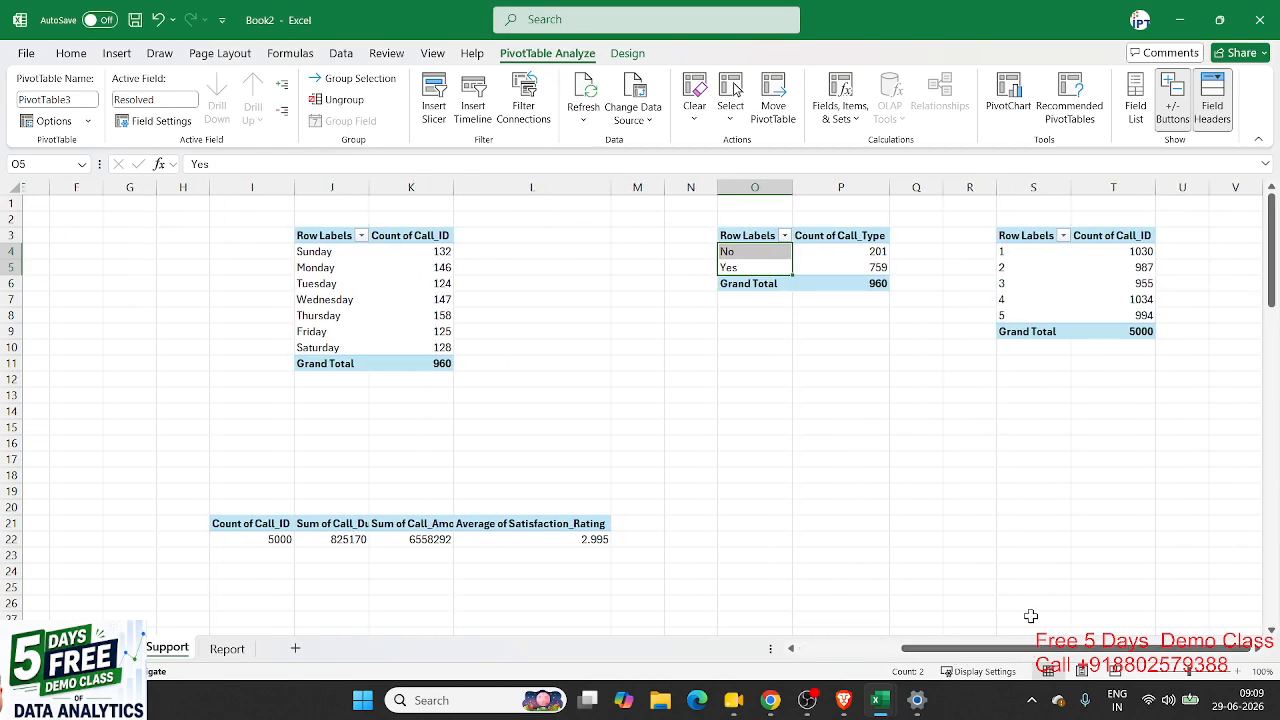
pyautogui.click(1028, 290)
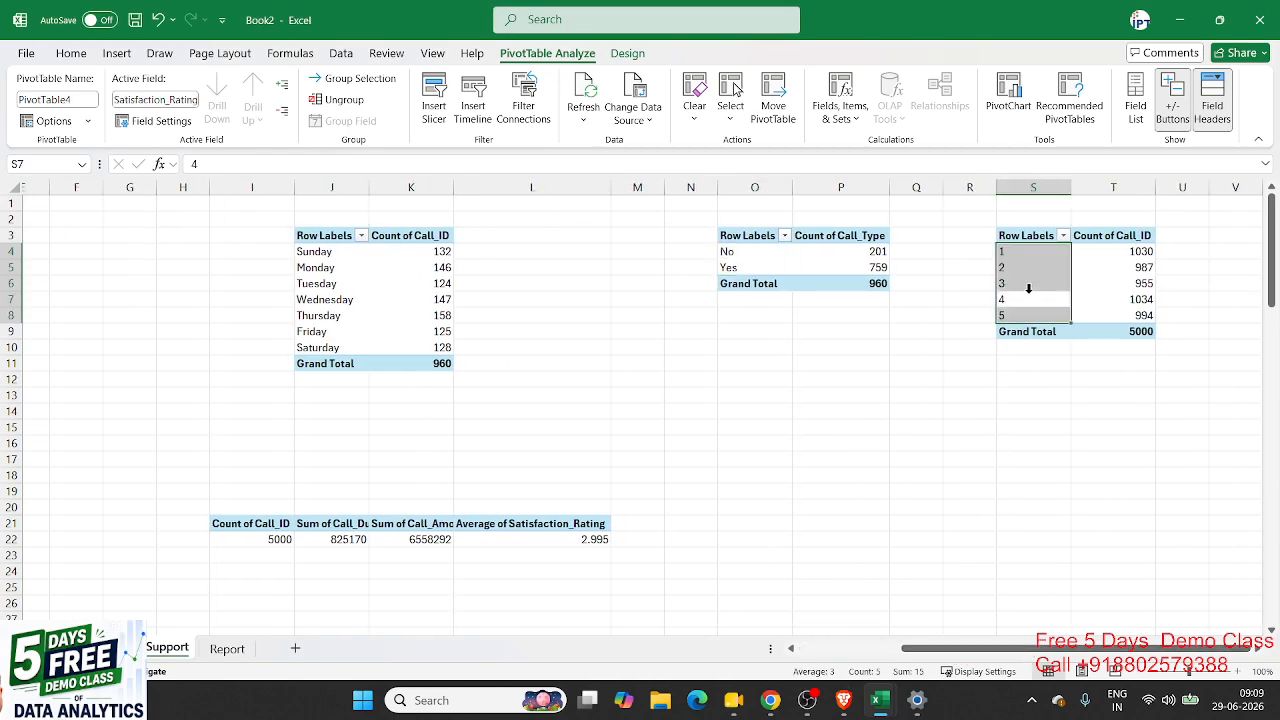
pyautogui.click(514, 126)
pyautogui.click(218, 368)
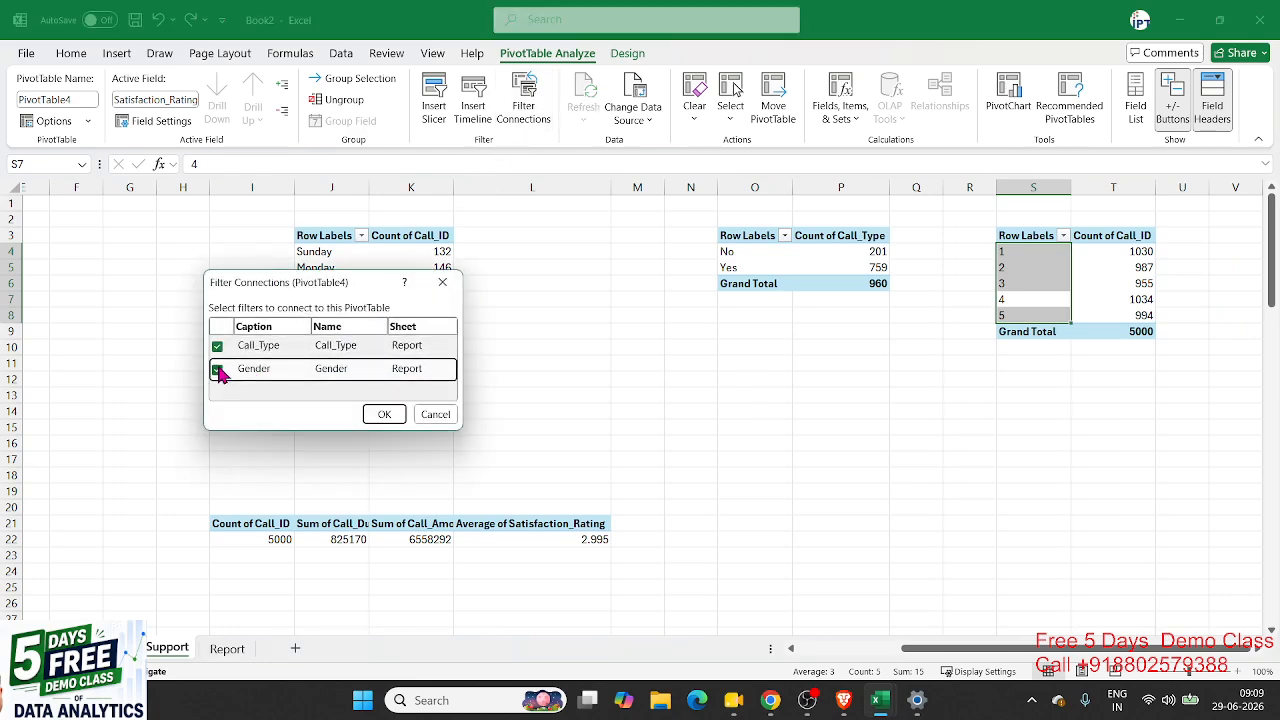
pyautogui.click(384, 414)
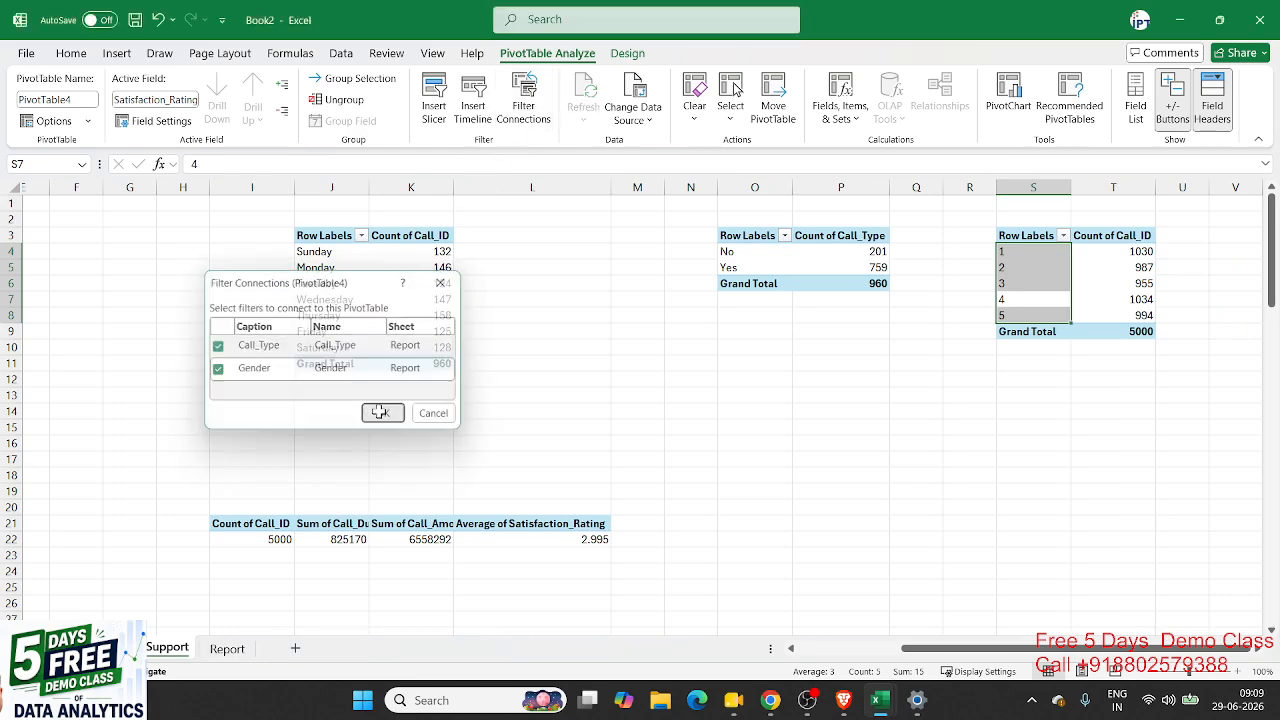
# Step: Connect the KPI totals pivot table at row 21 of the Support sheet to the Call_Type and Gender slicers
pyautogui.click(375, 536)
pyautogui.click(516, 112)
pyautogui.click(217, 346)
pyautogui.click(217, 369)
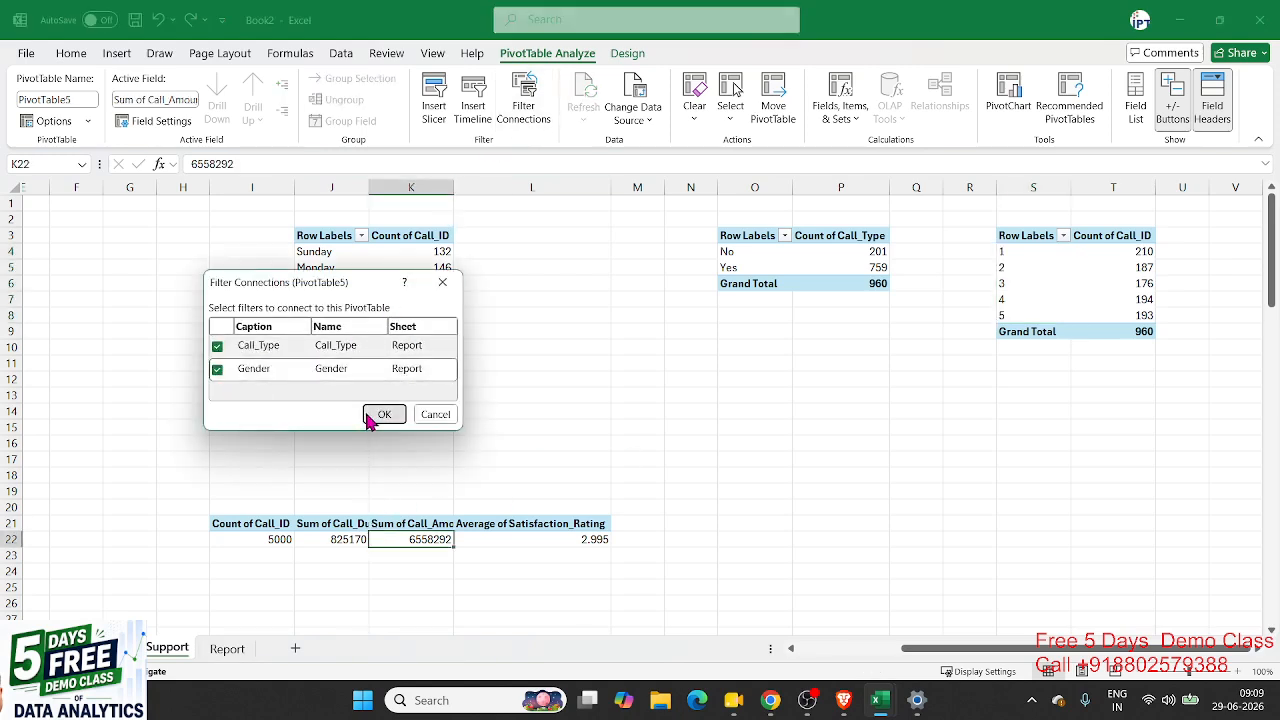
pyautogui.click(368, 420)
# Step: Check the Report sheet's charts and KPI cards with the Call_Type slicer cleared and set to Complaint
pyautogui.click(245, 647)
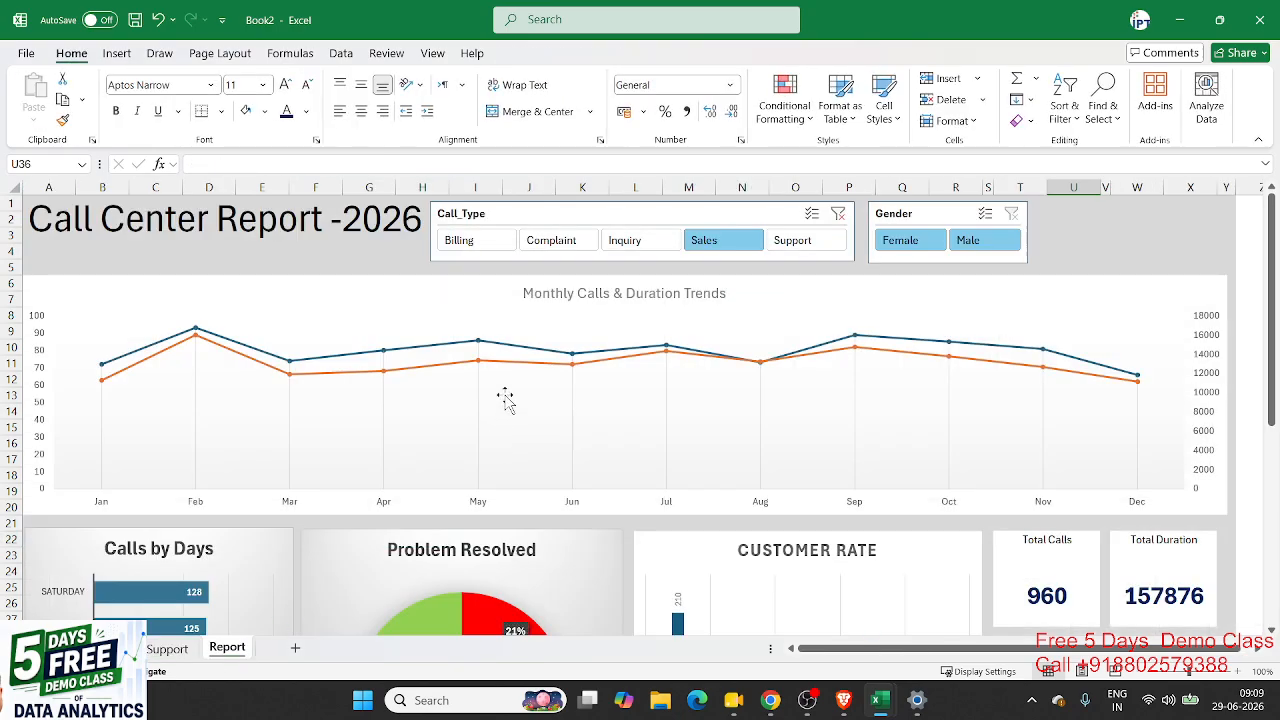
pyautogui.scroll(-2, 585, 343)
pyautogui.scroll(2, 594, 349)
pyautogui.click(836, 216)
pyautogui.click(586, 250)
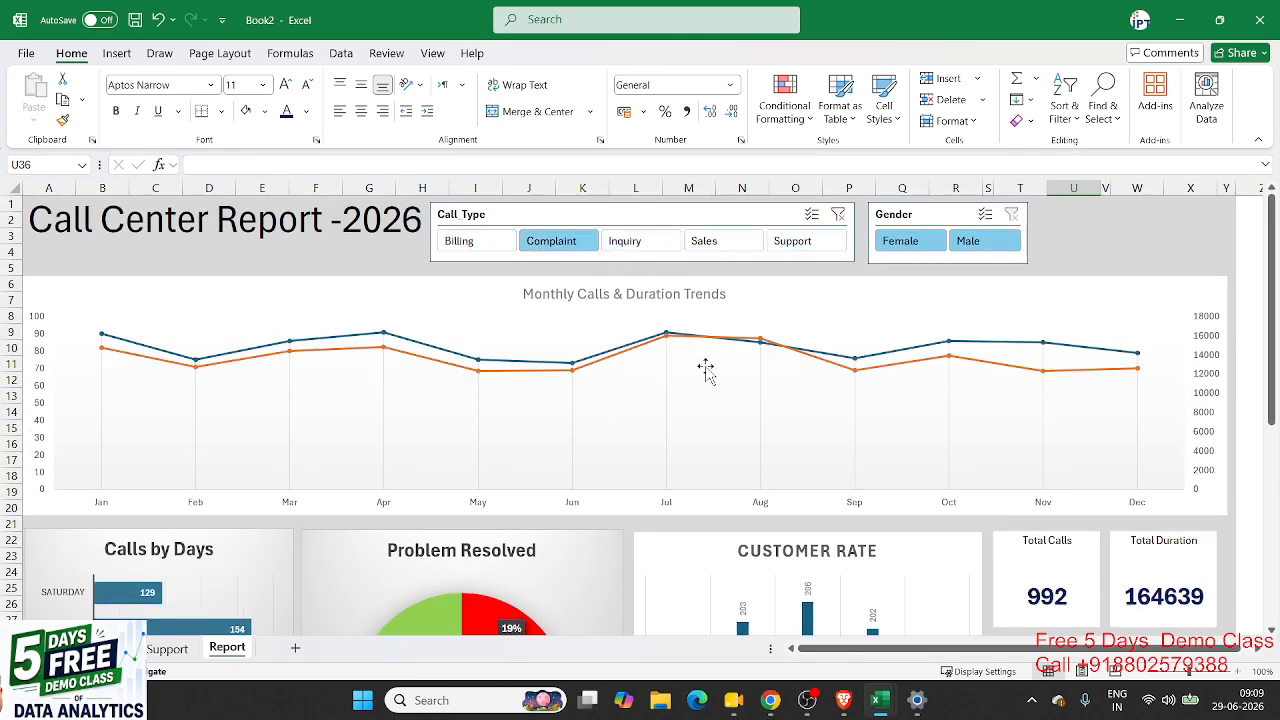
pyautogui.scroll(-7, 697, 395)
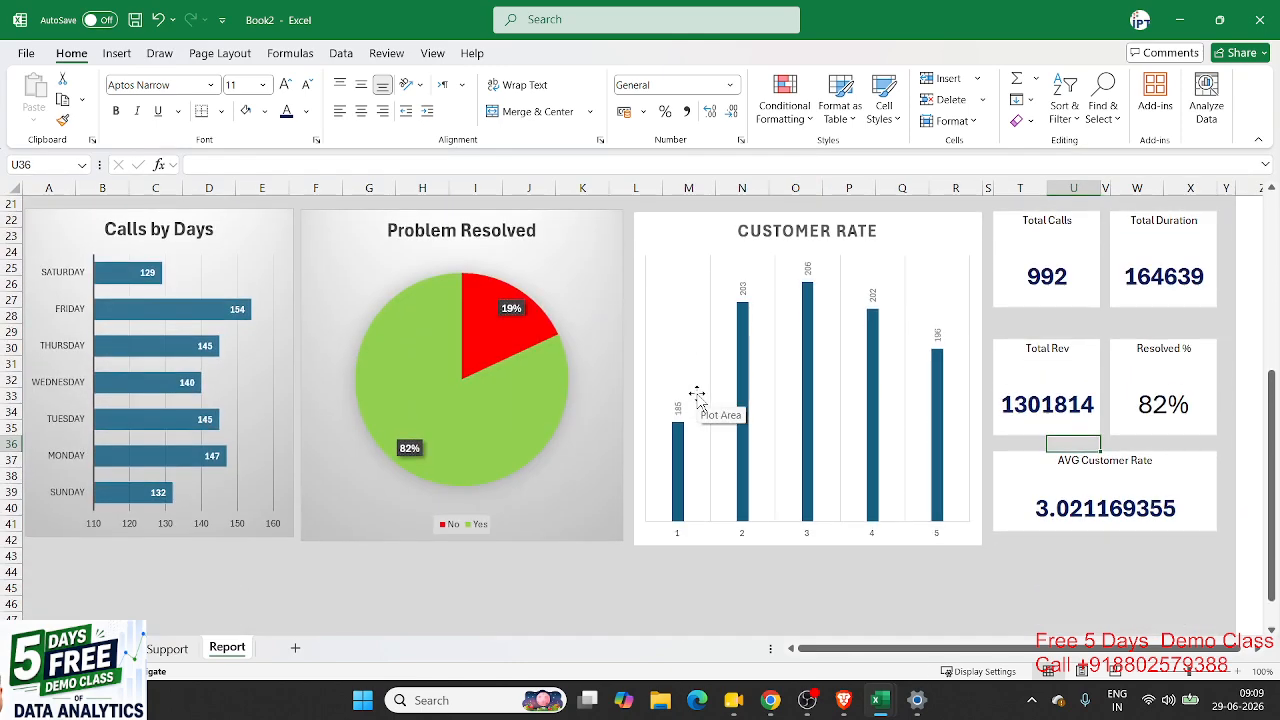
pyautogui.scroll(7, 697, 395)
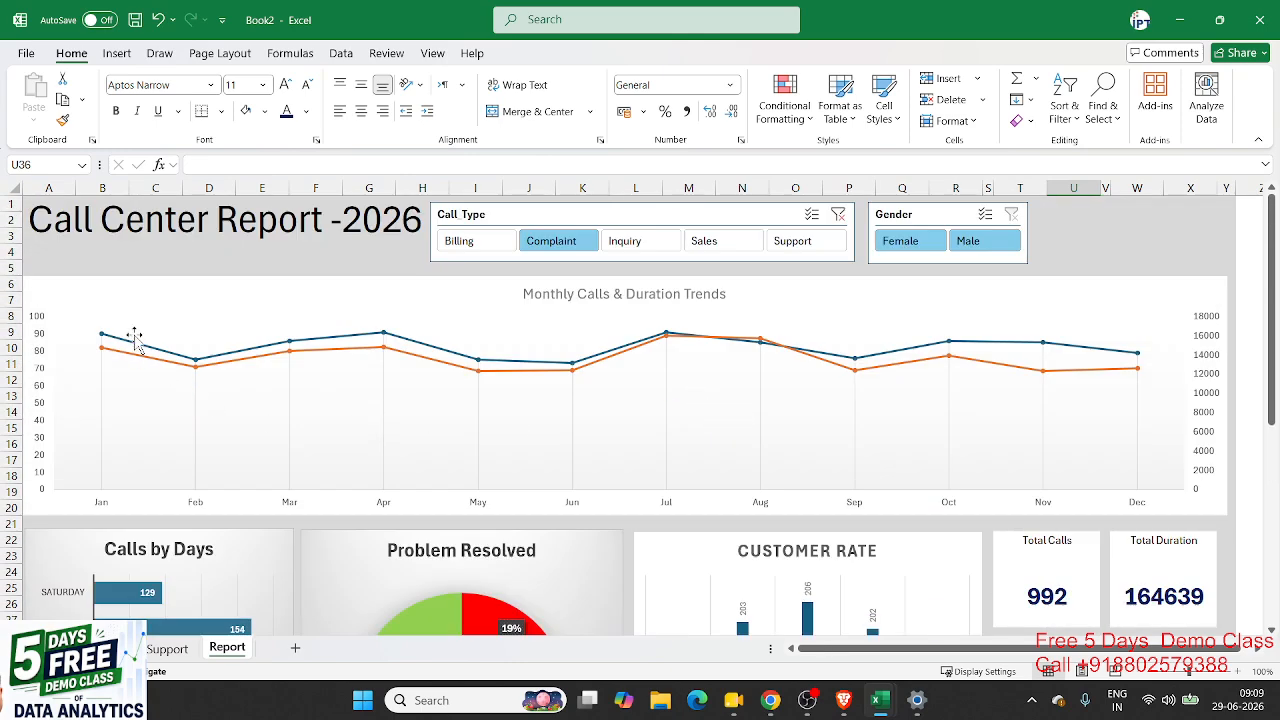
pyautogui.scroll(-5, 870, 350)
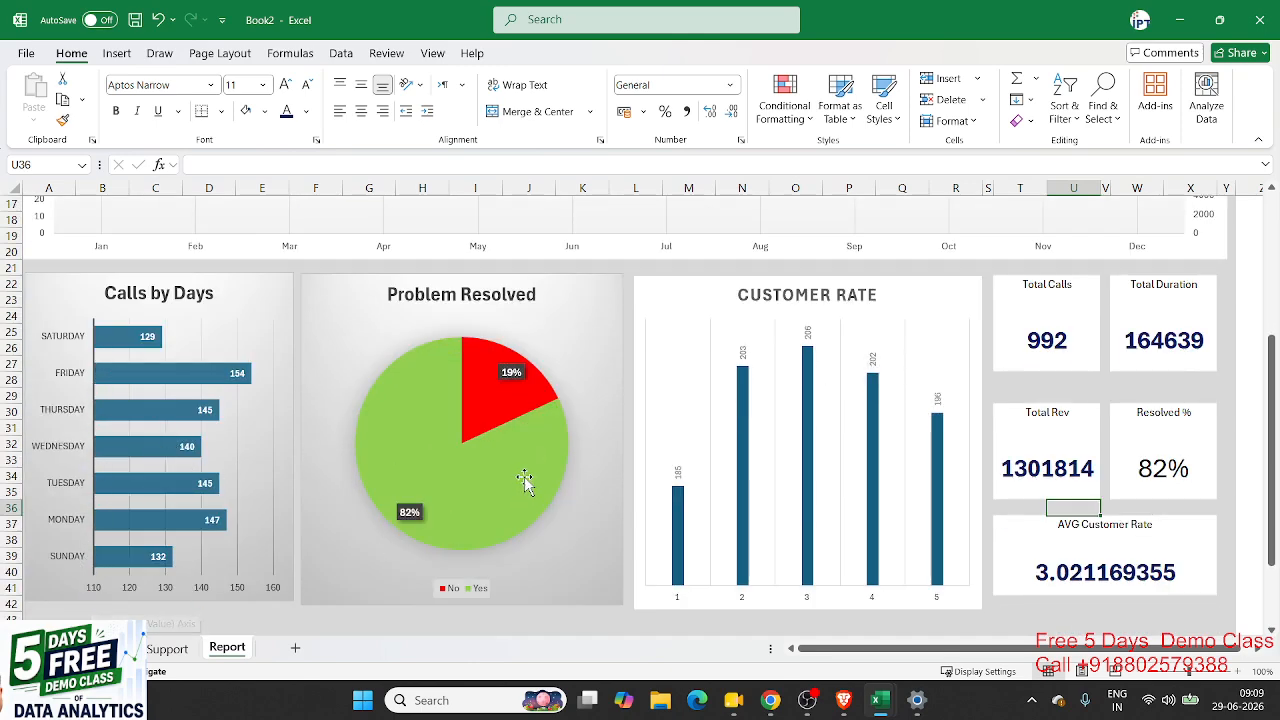
pyautogui.moveTo(444, 461)
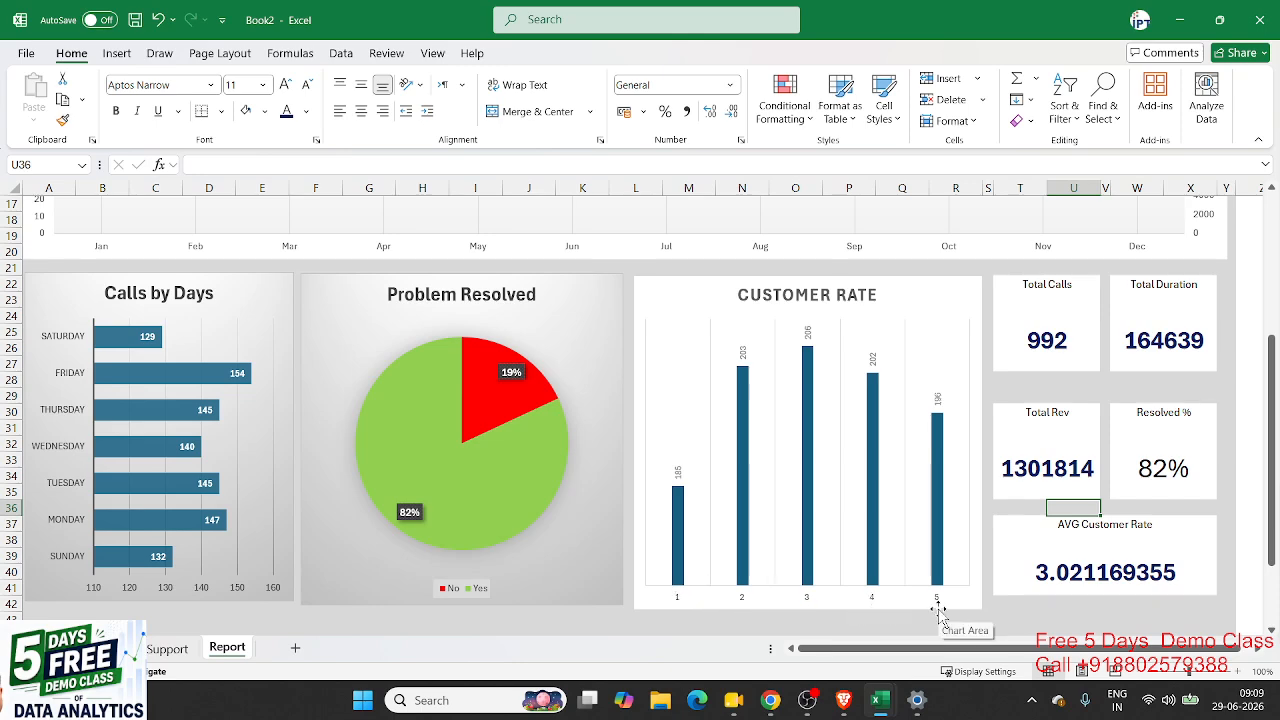
pyautogui.scroll(1, 1103, 566)
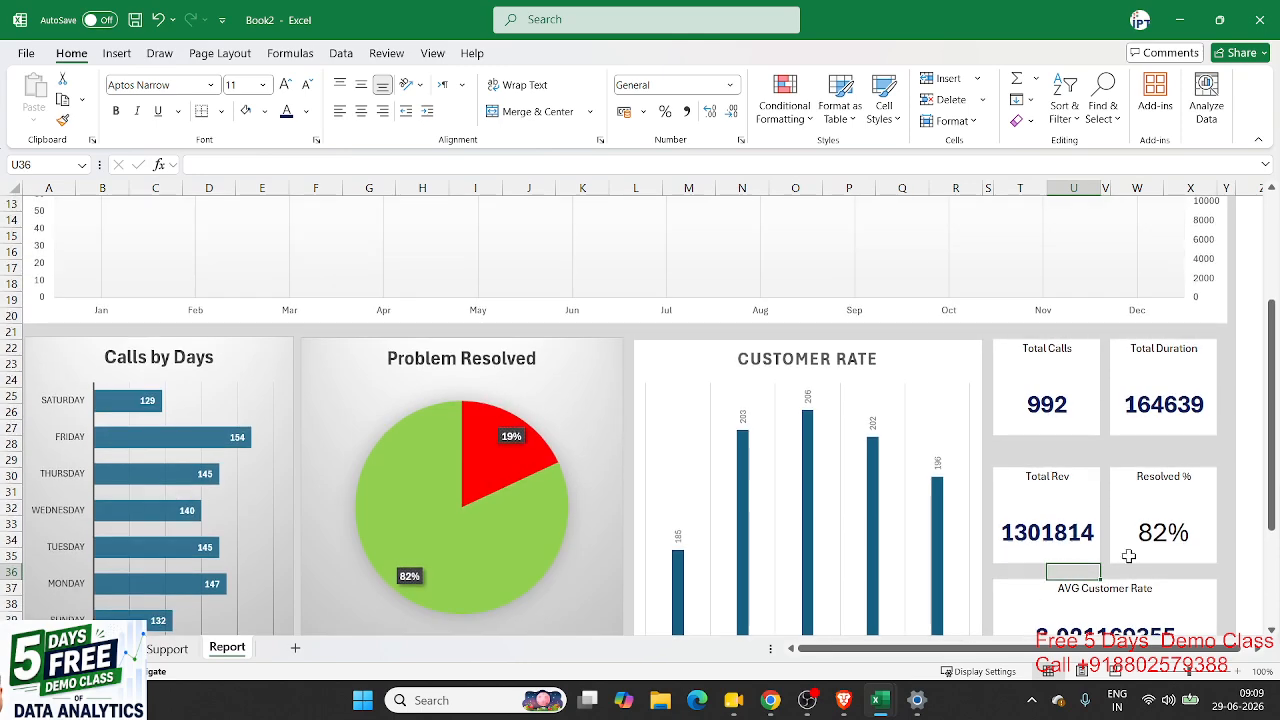
# Step: Inspect the pivot-linked formulas behind the Resolved %, AVG Customer Rate, Total Rev and Total Calls cards
pyautogui.click(1158, 536)
pyautogui.scroll(-1, 1158, 536)
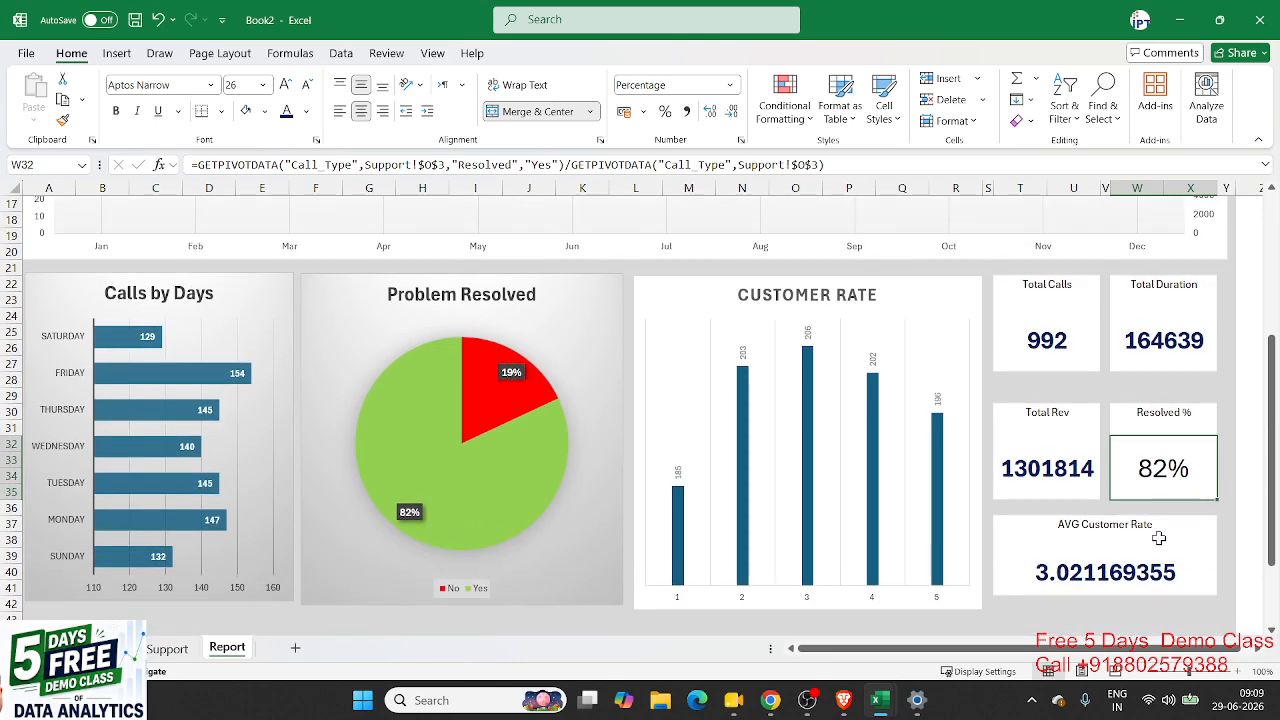
pyautogui.click(1157, 568)
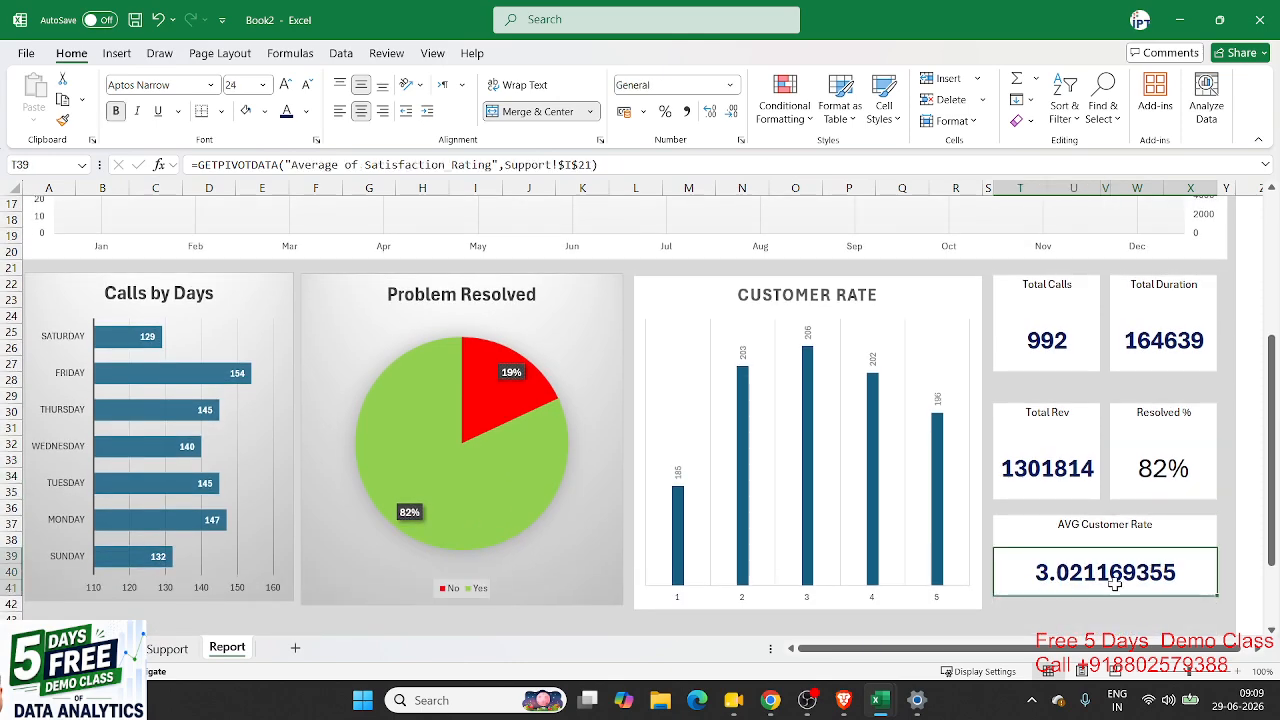
pyautogui.scroll(1, 1115, 585)
pyautogui.click(1053, 538)
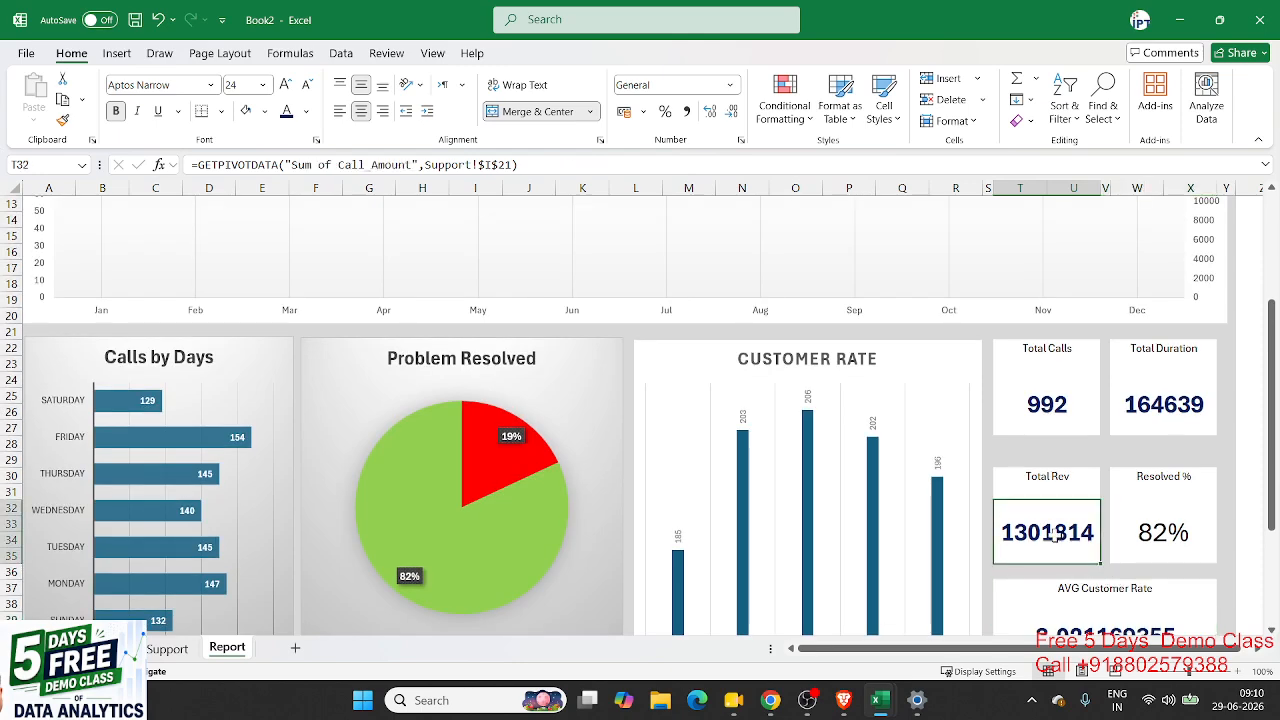
pyautogui.click(1136, 432)
pyautogui.click(1047, 404)
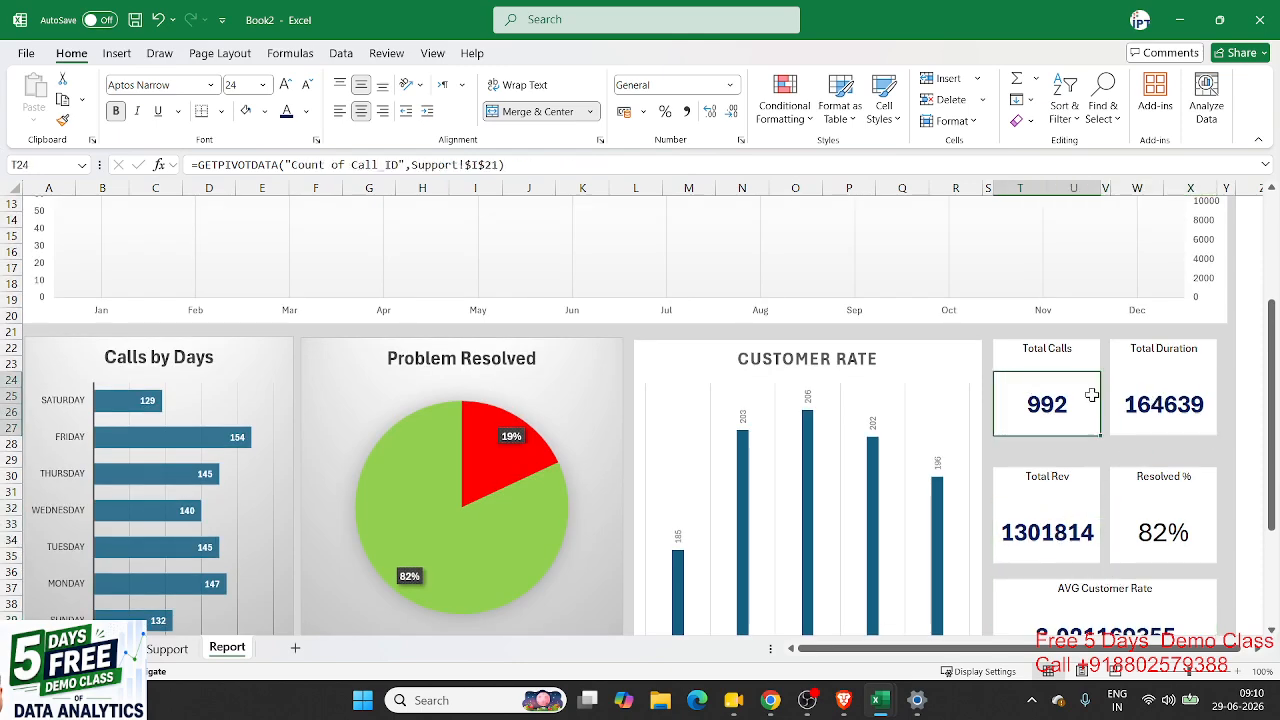
# Step: Clear the Call_Type slicer filter so the report covers all call types
pyautogui.scroll(3, 1090, 395)
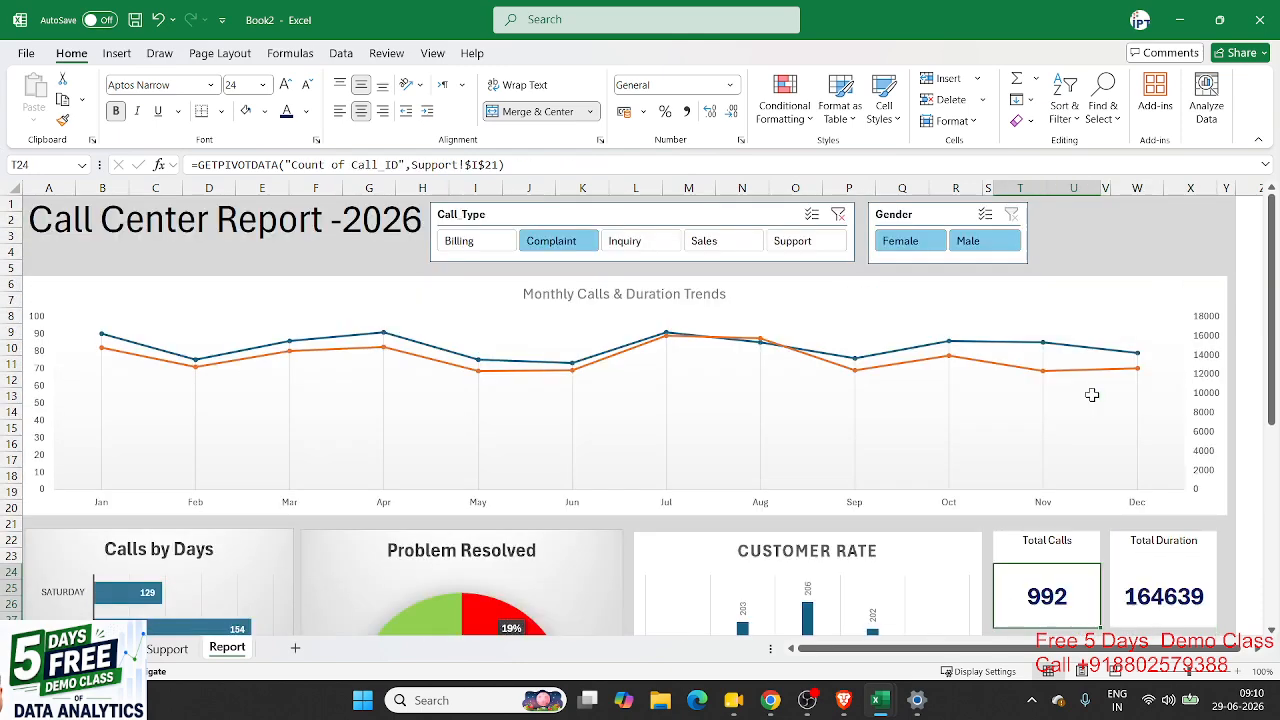
pyautogui.click(838, 215)
pyautogui.scroll(-4, 940, 378)
pyautogui.scroll(-4, 938, 378)
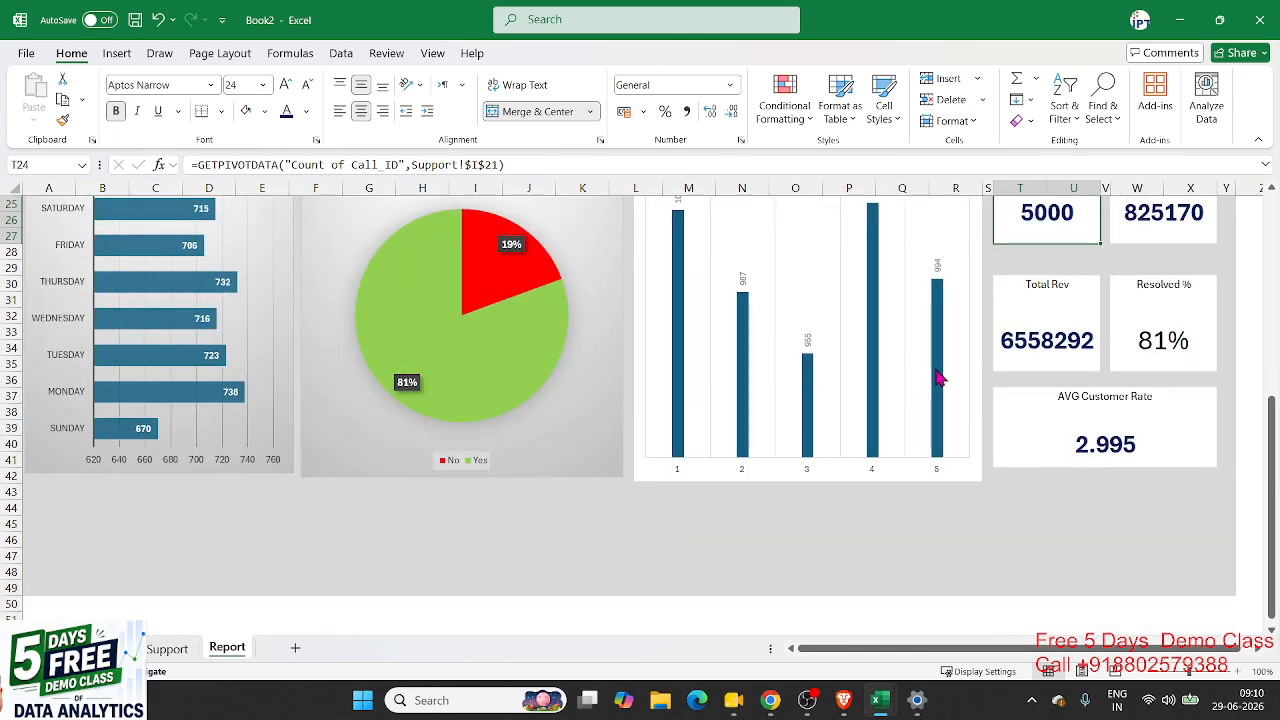
# Step: Remove the surplus grey rows 45 to 49 below the charts on the Report sheet
pyautogui.moveTo(15, 543); pyautogui.dragTo(17, 584)
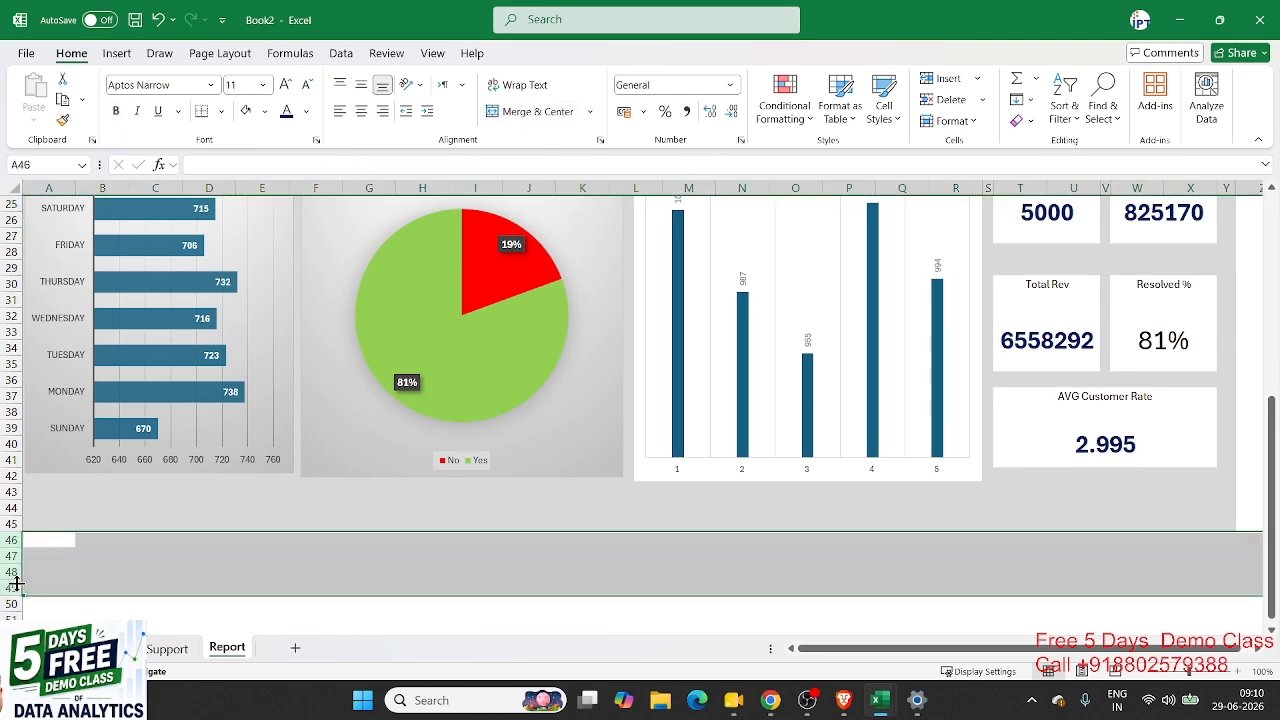
pyautogui.click(7, 523)
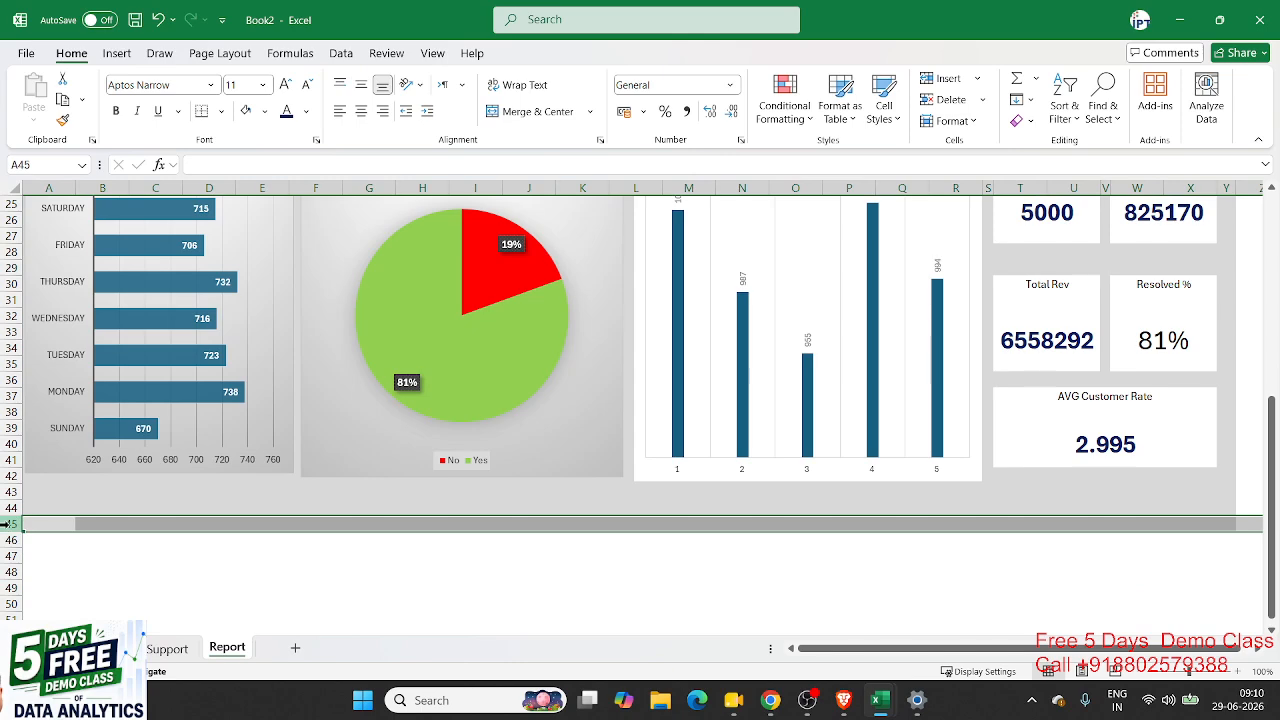
pyautogui.click(188, 540)
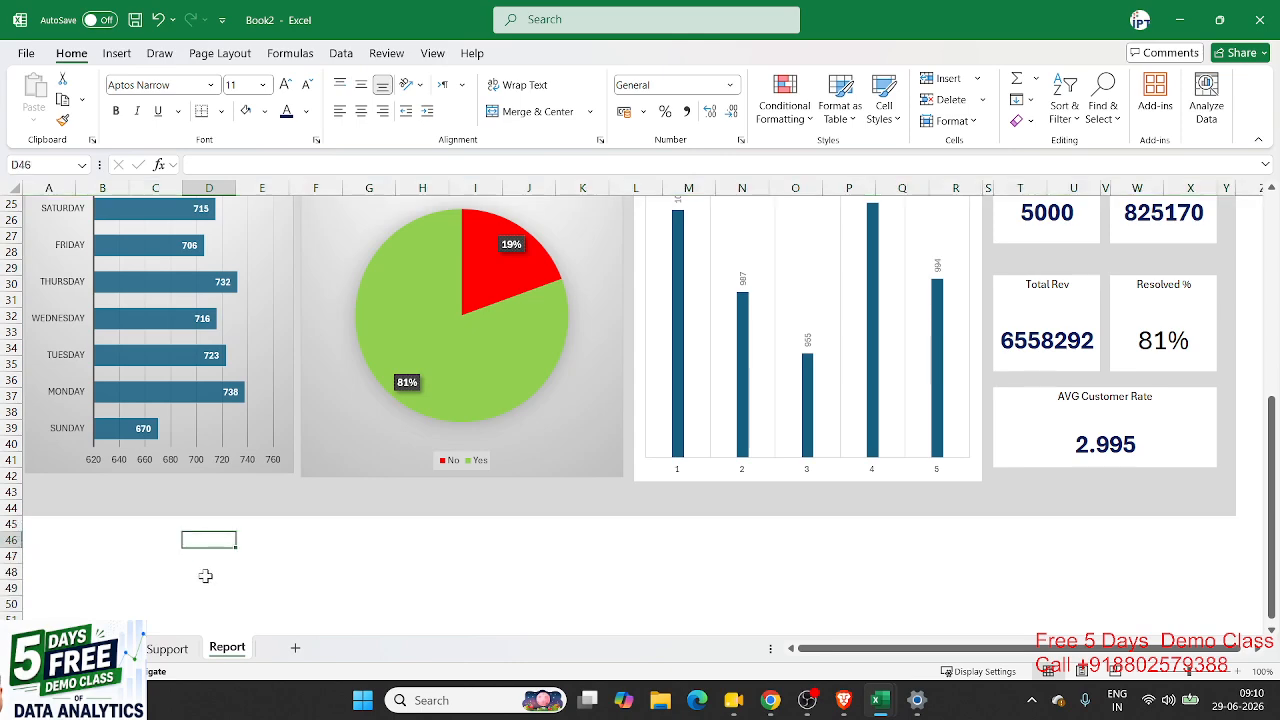
# Step: Save the workbook as Anu_PTDS1 on the E: drive
pyautogui.scroll(8, 206, 576)
pyautogui.hotkey('ctrl', 's')
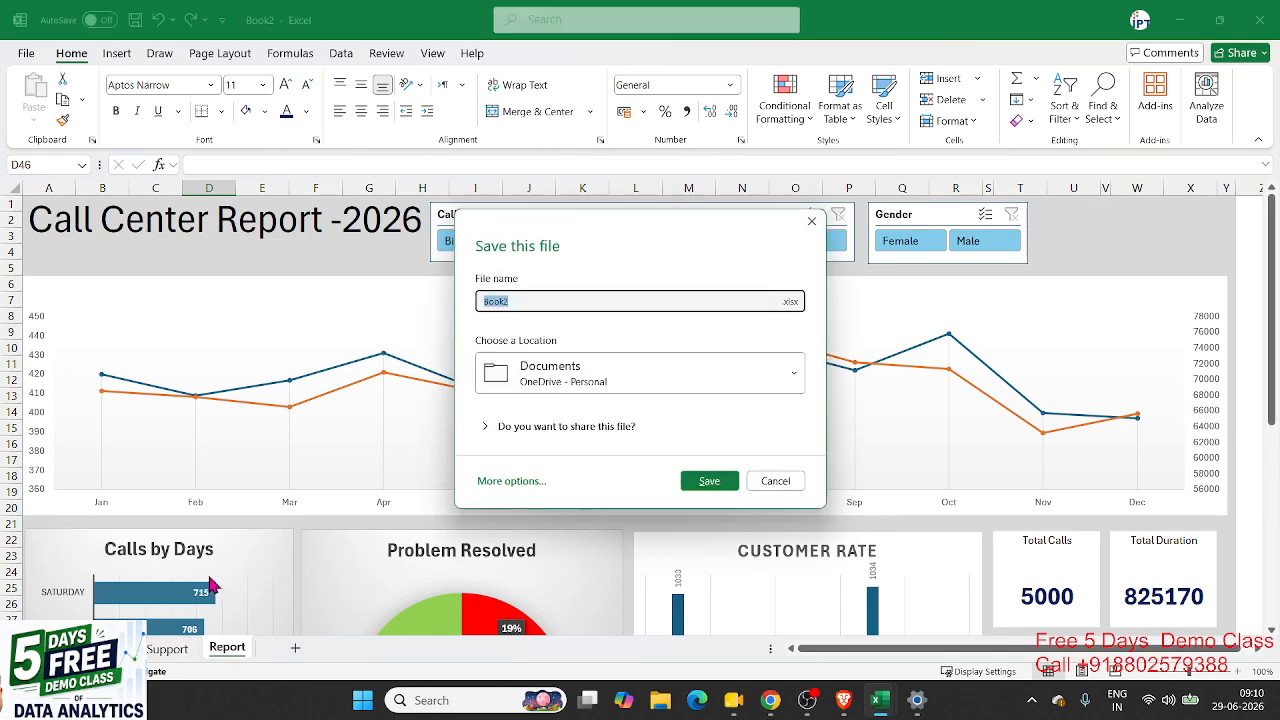
pyautogui.write('Anu_PTDS1')
pyautogui.click(514, 390)
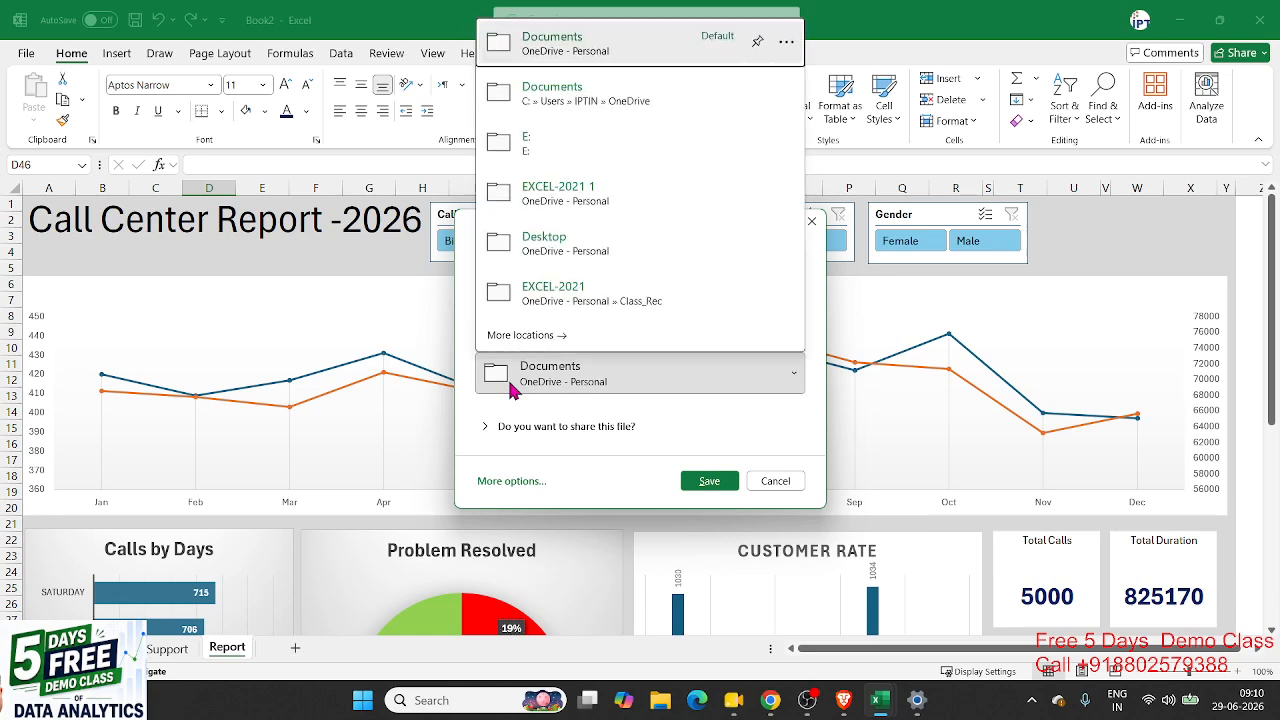
pyautogui.click(543, 157)
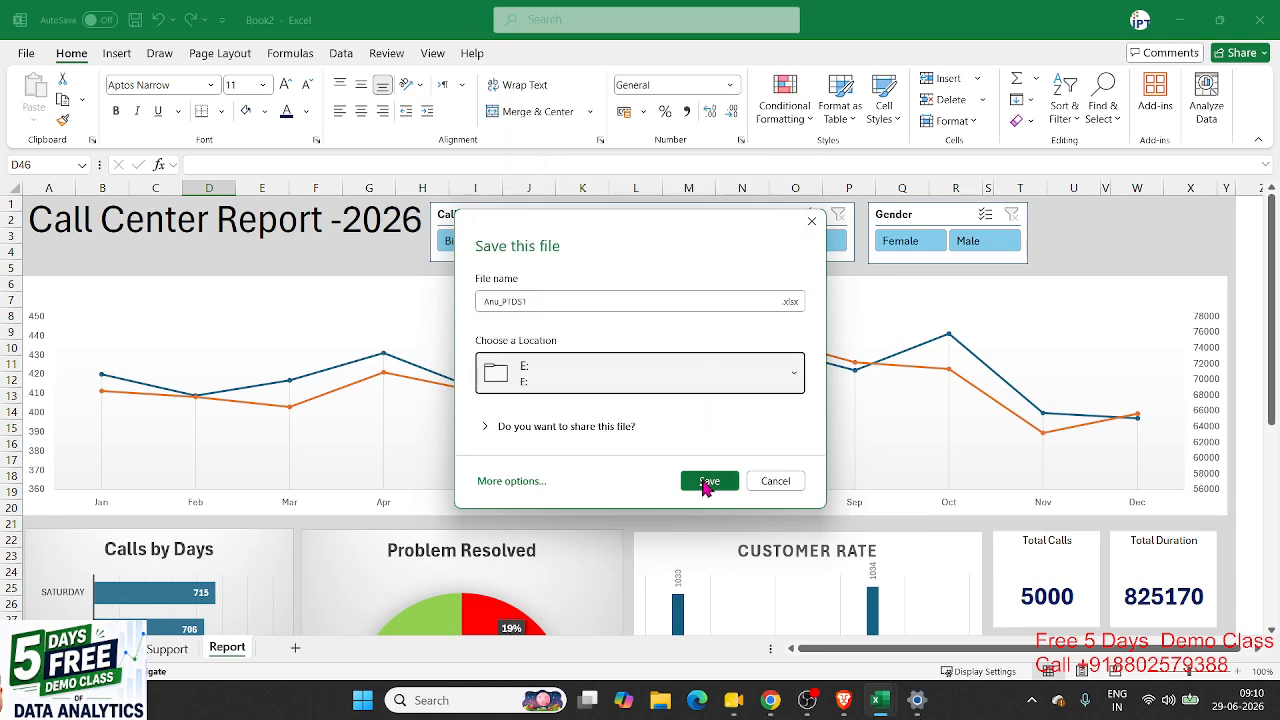
pyautogui.click(707, 481)
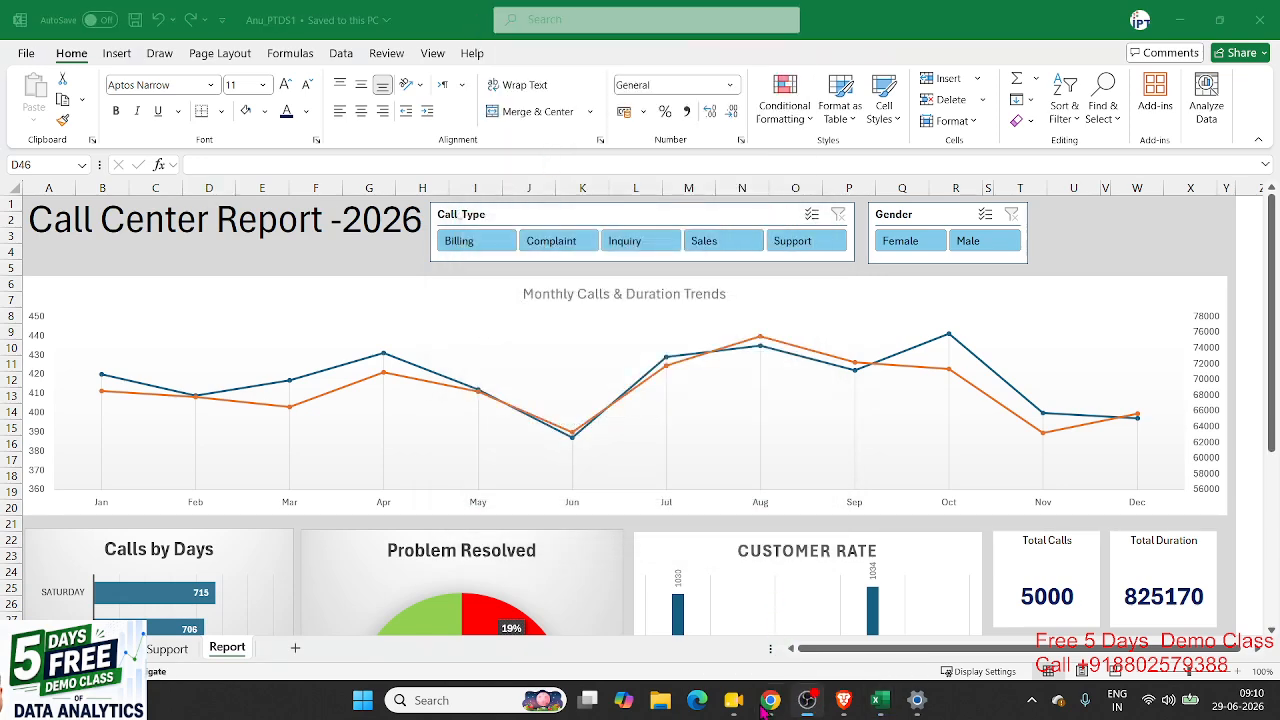